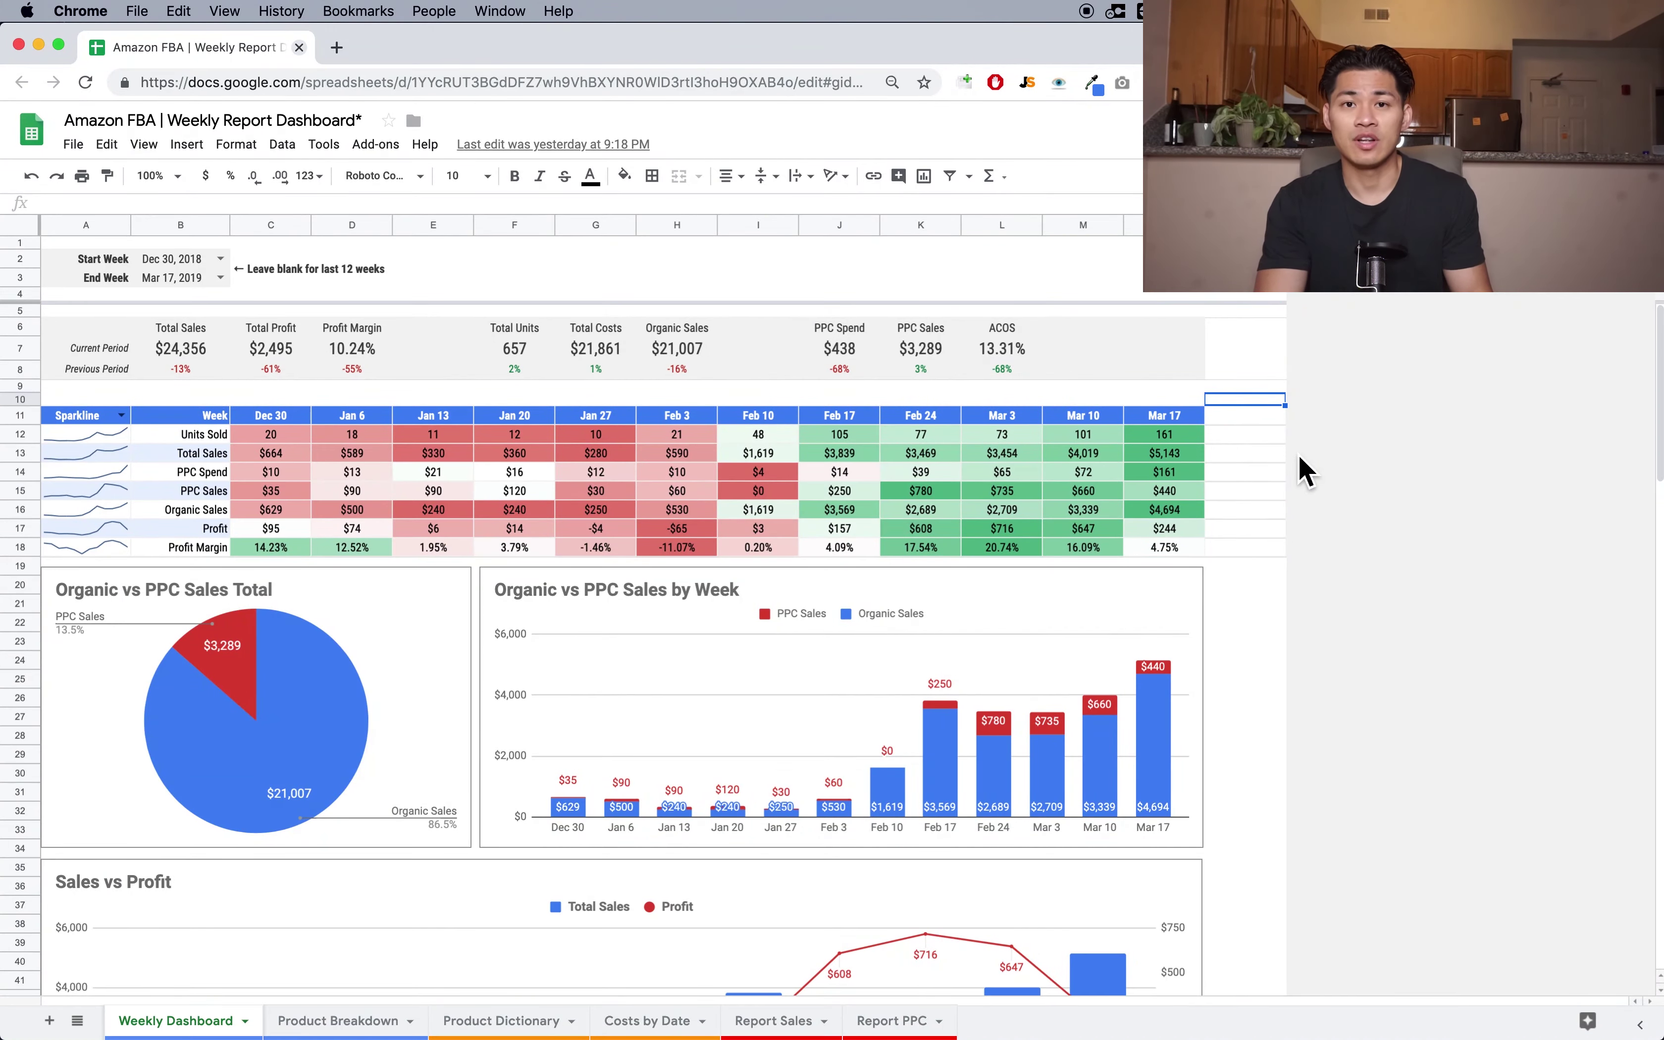
click(1153, 284)
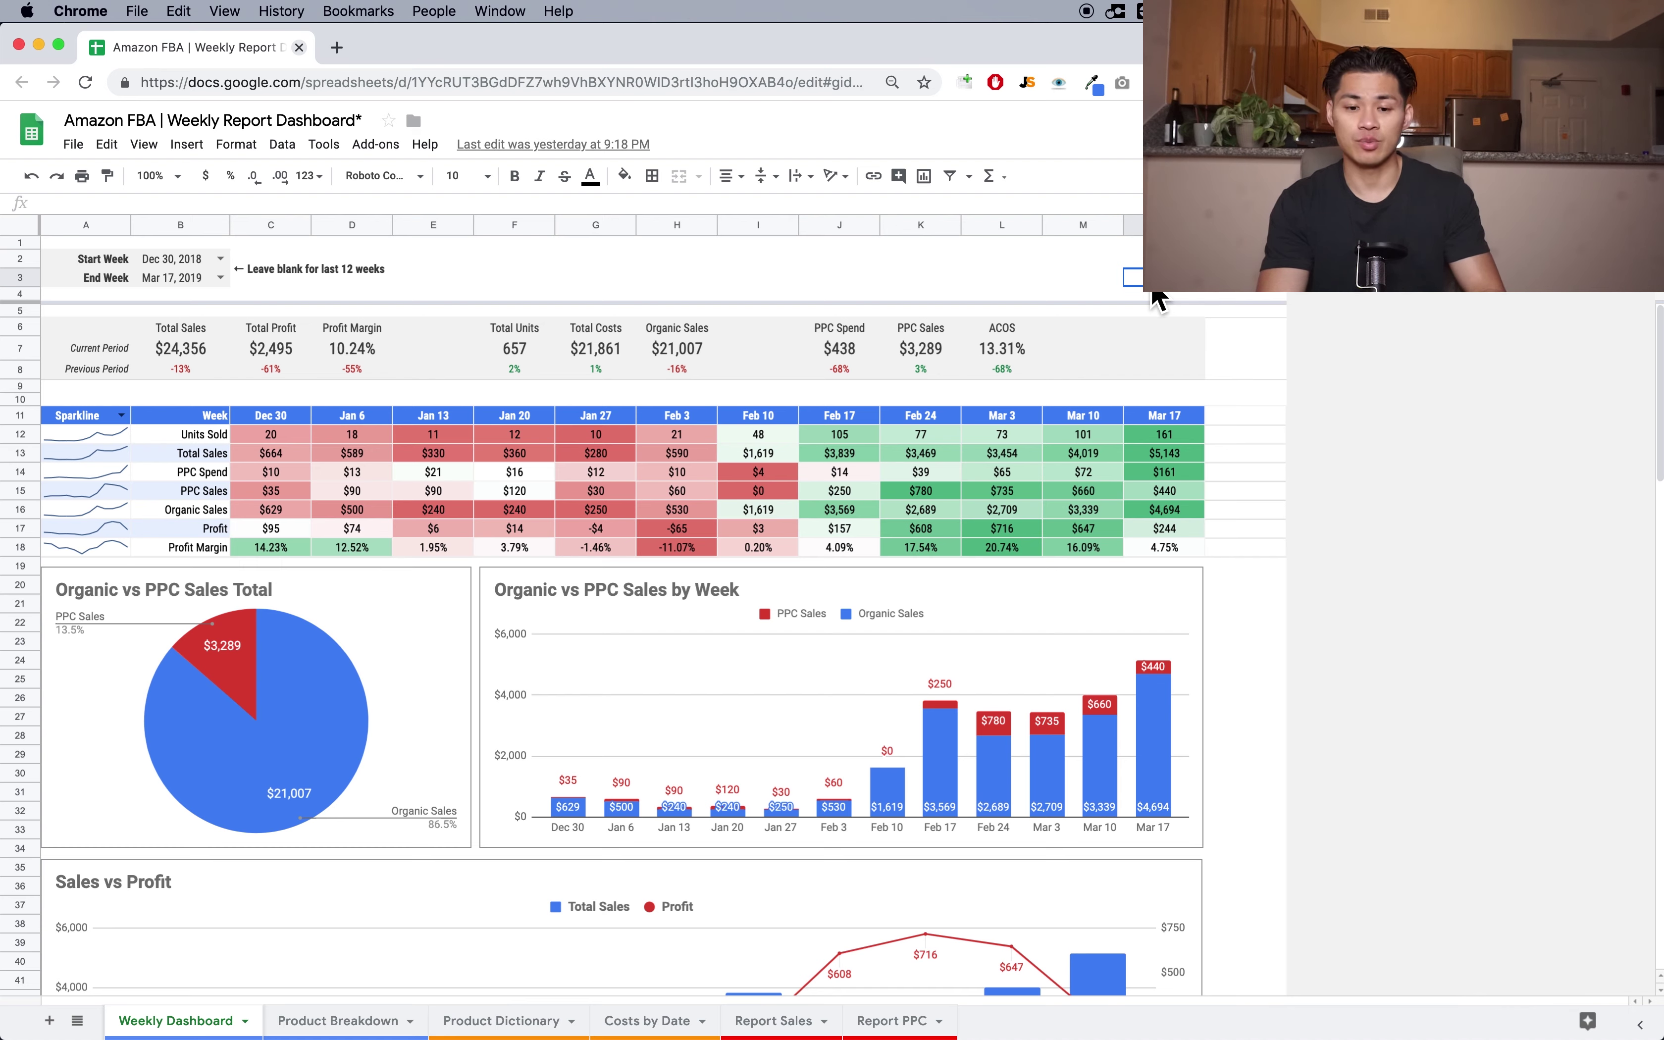
click(737, 264)
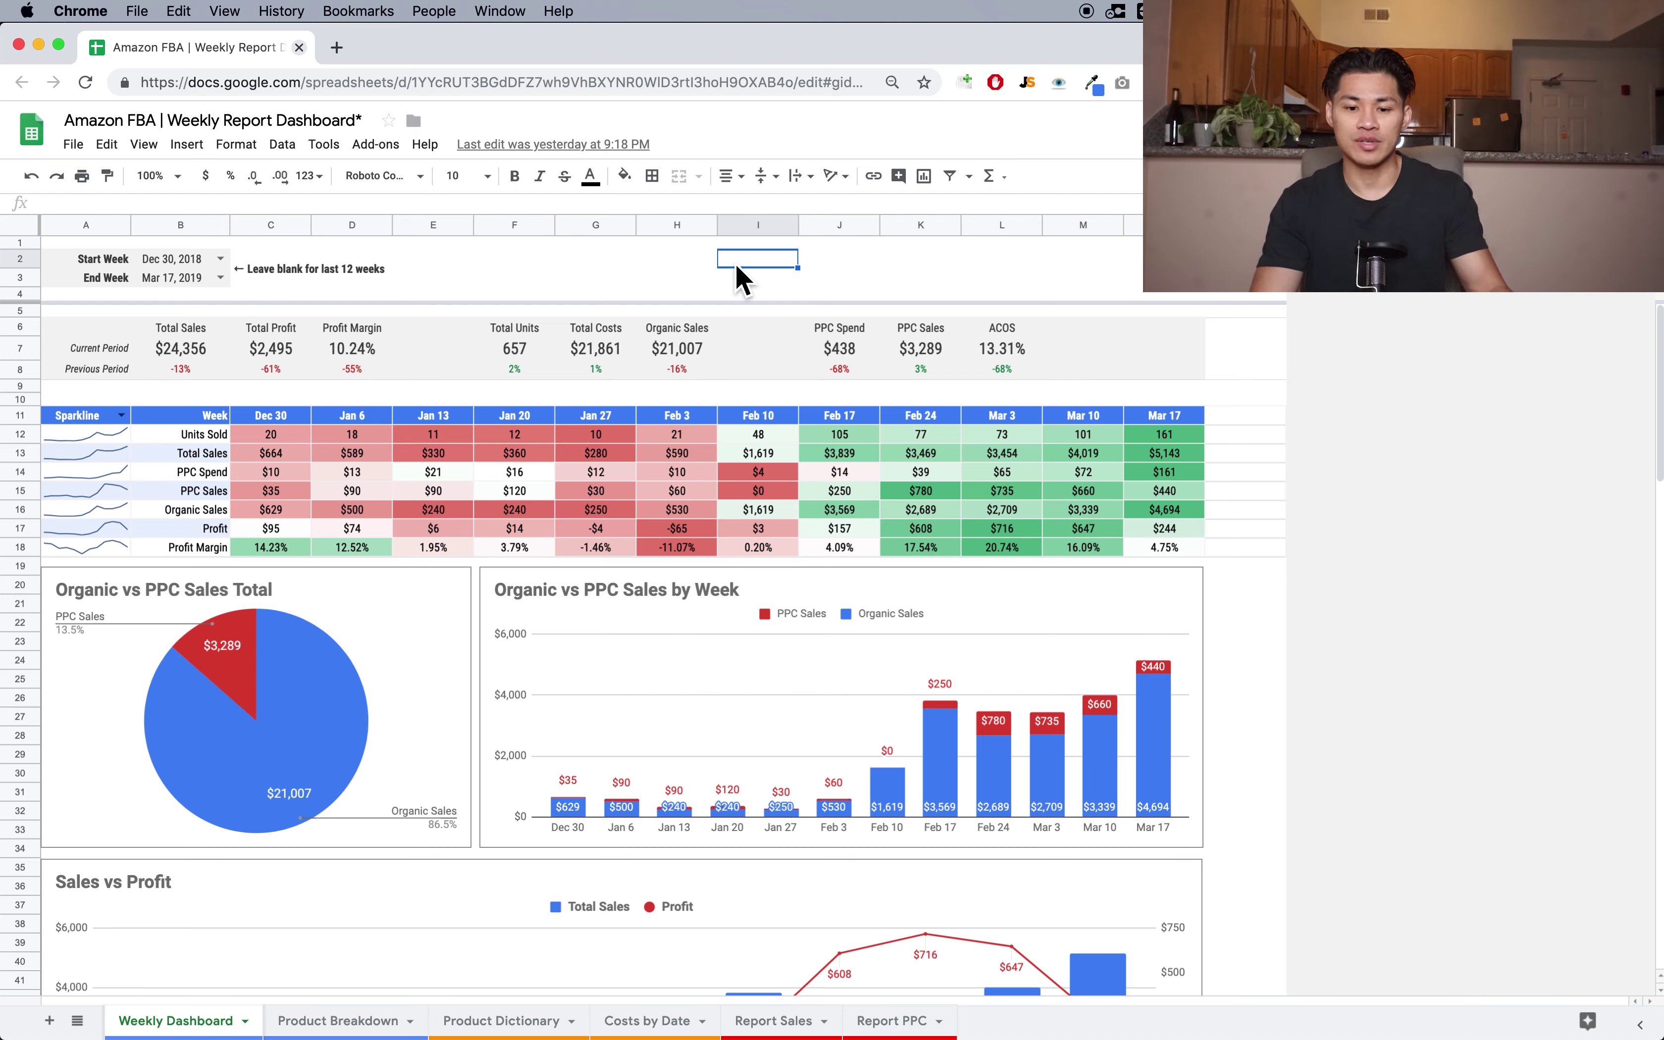
click(820, 278)
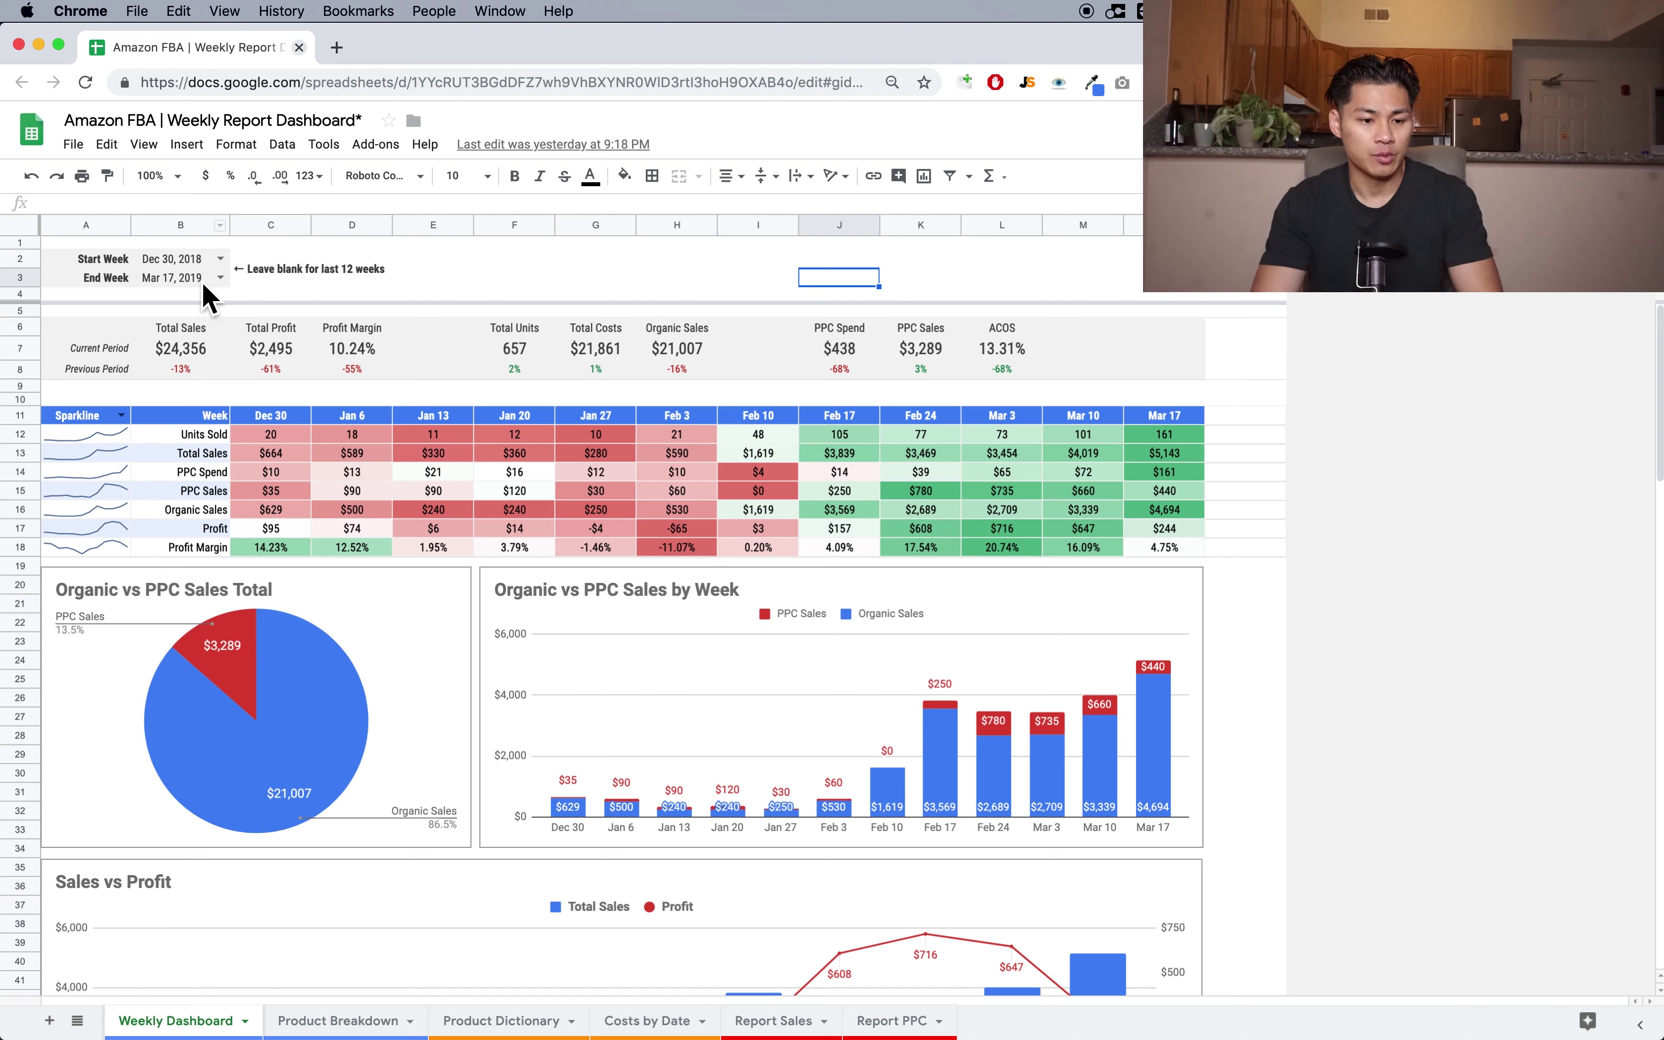
- Browse the week dates available for the dashboard's Start Week
click(226, 267)
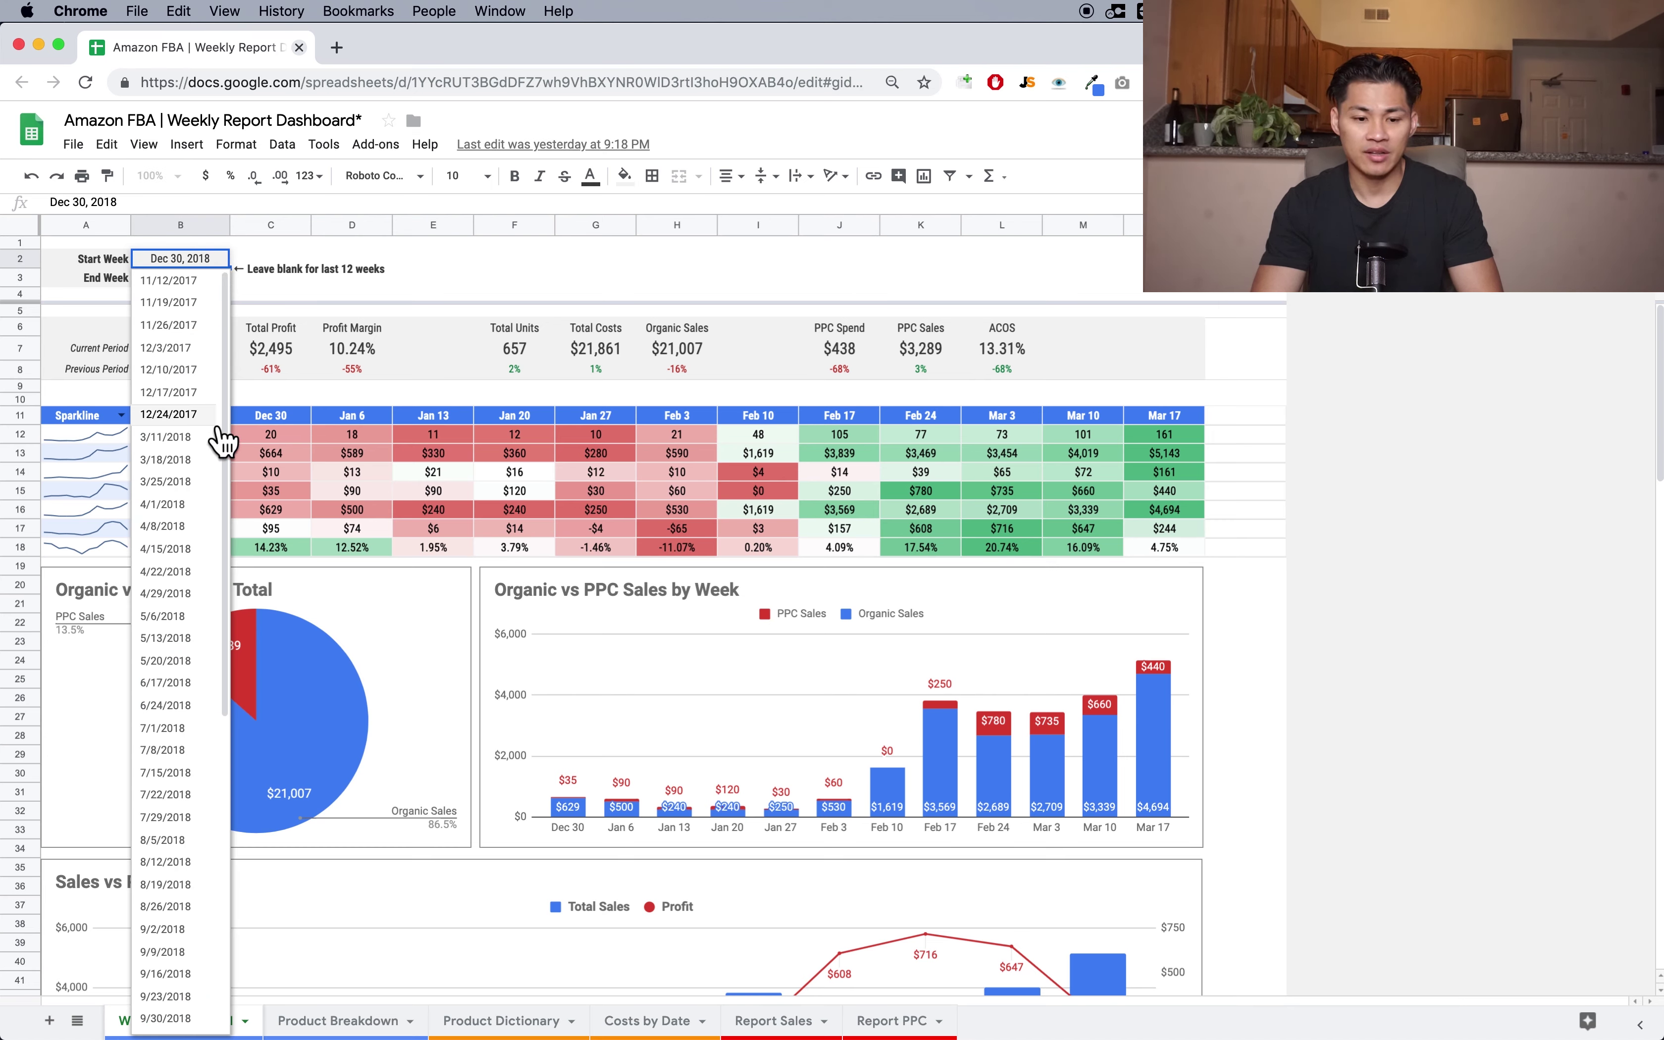
scroll(219, 434, down, 15)
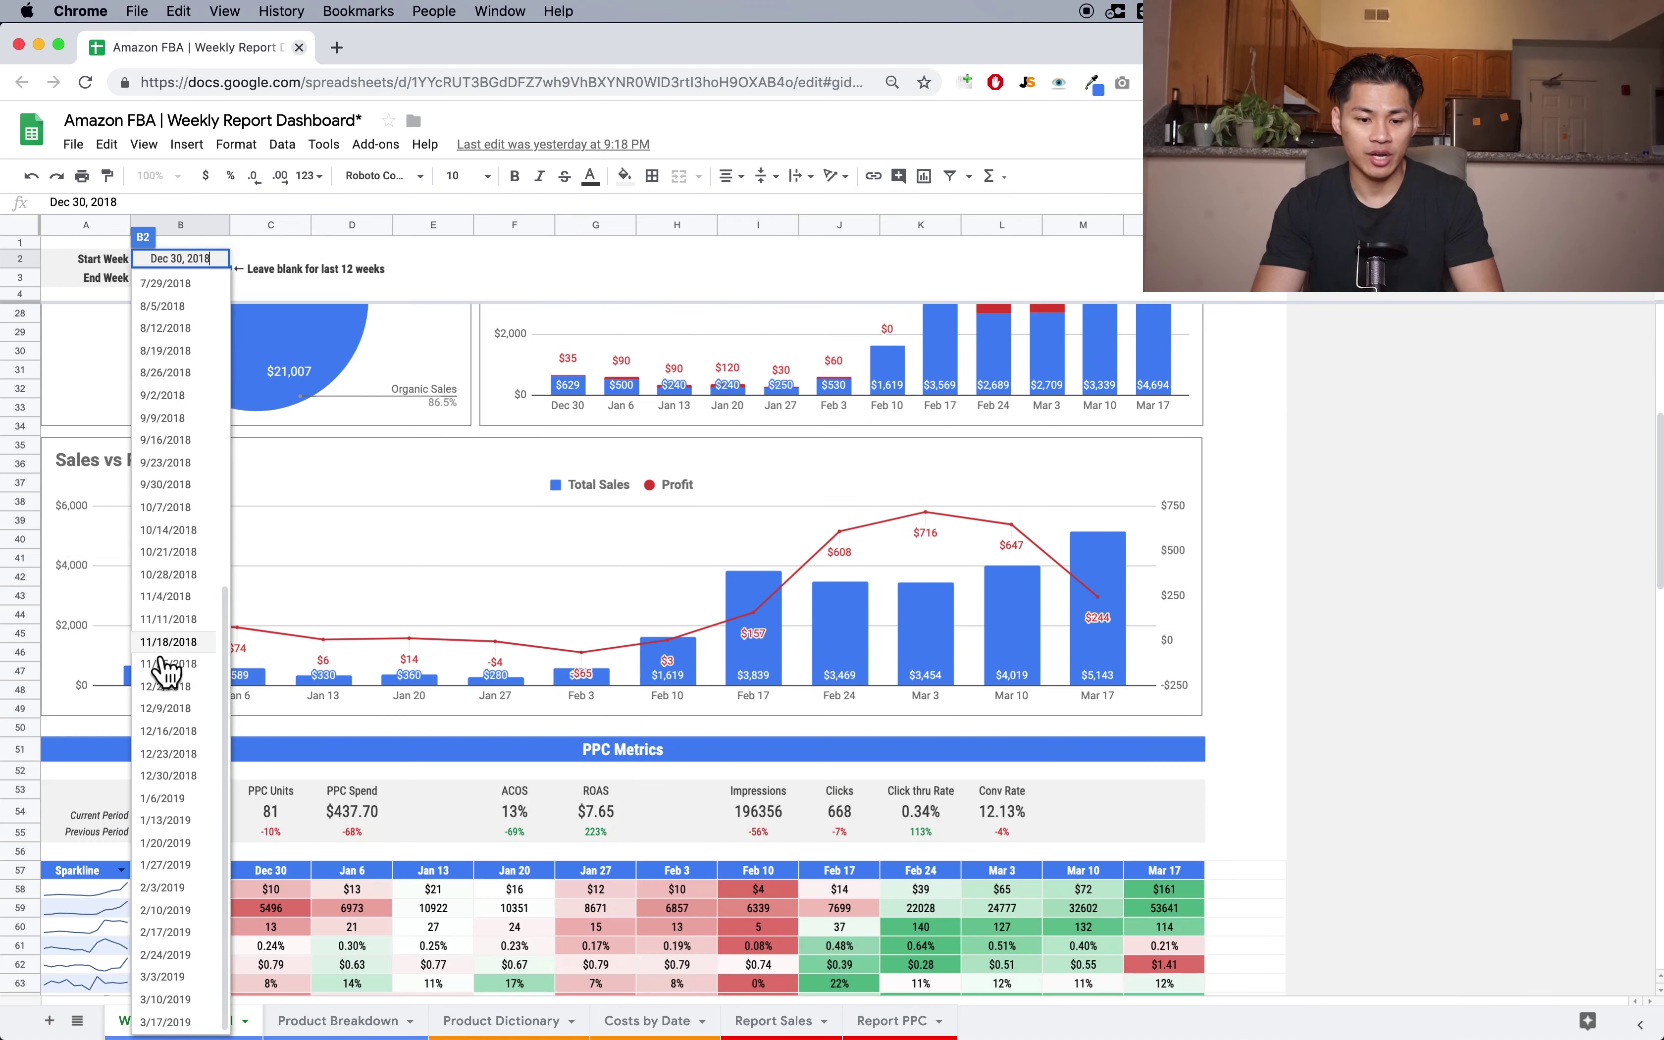
scroll(427, 268, up, 8)
click(432, 277)
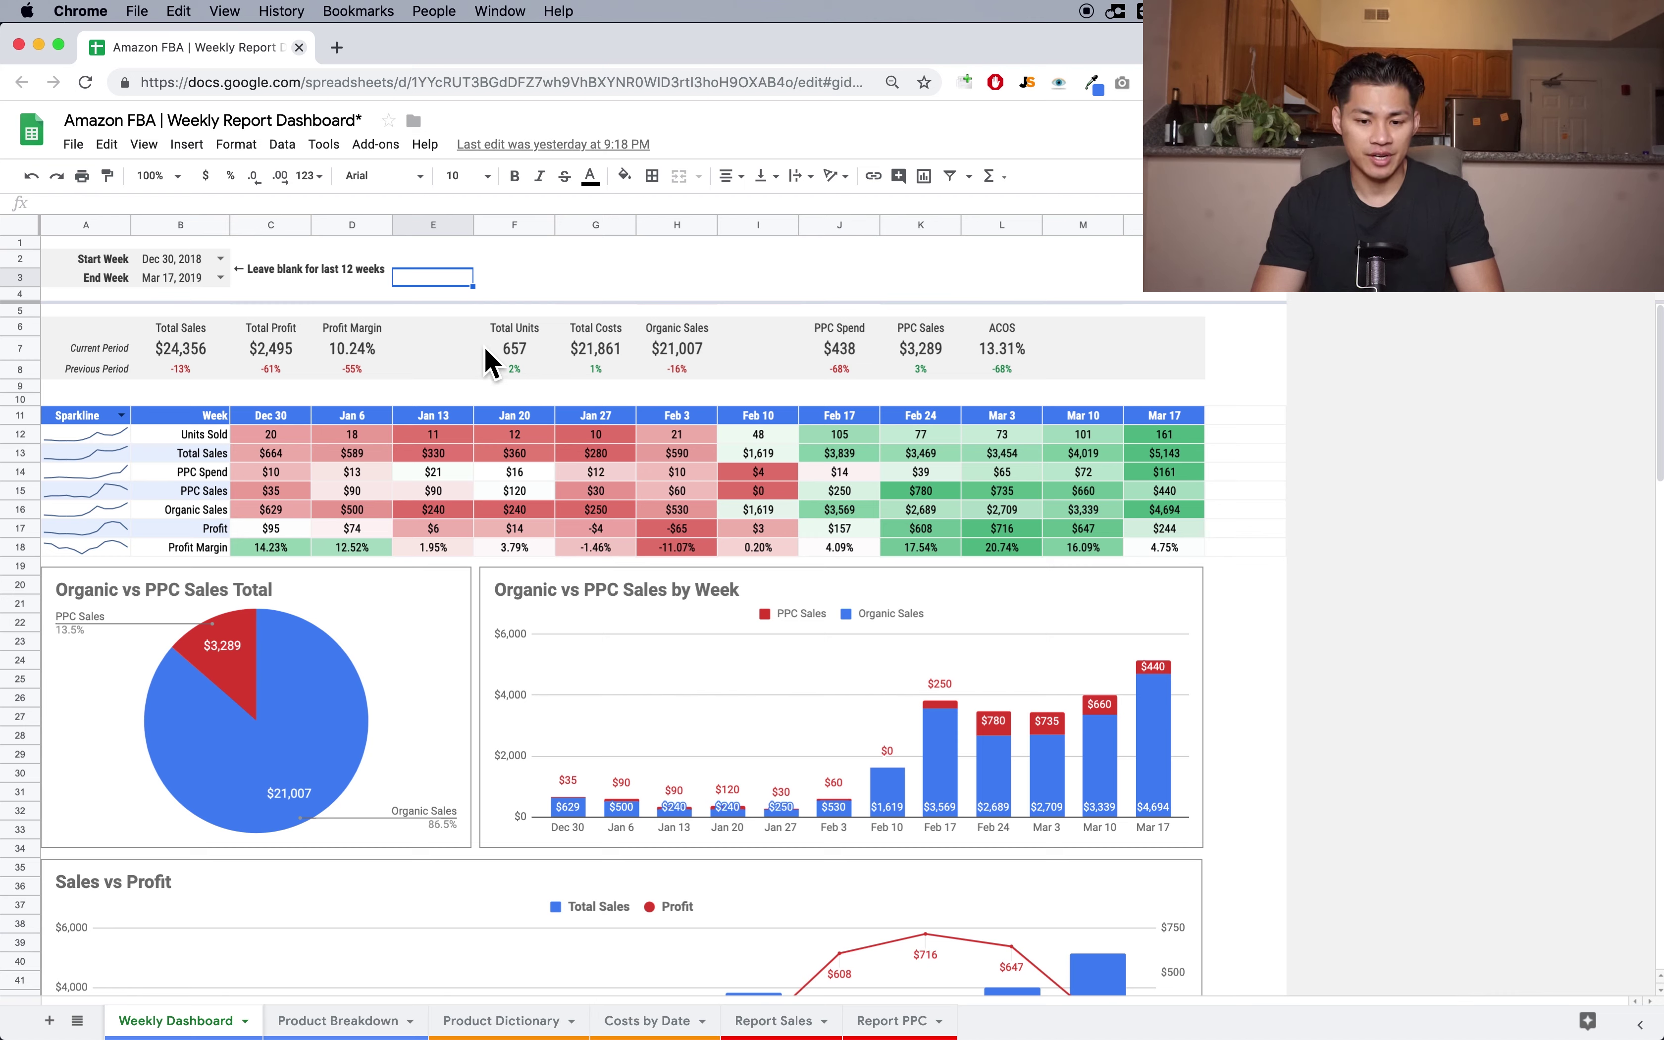
- Review the current and previous period summary and the weekly sales table beneath it
click(926, 284)
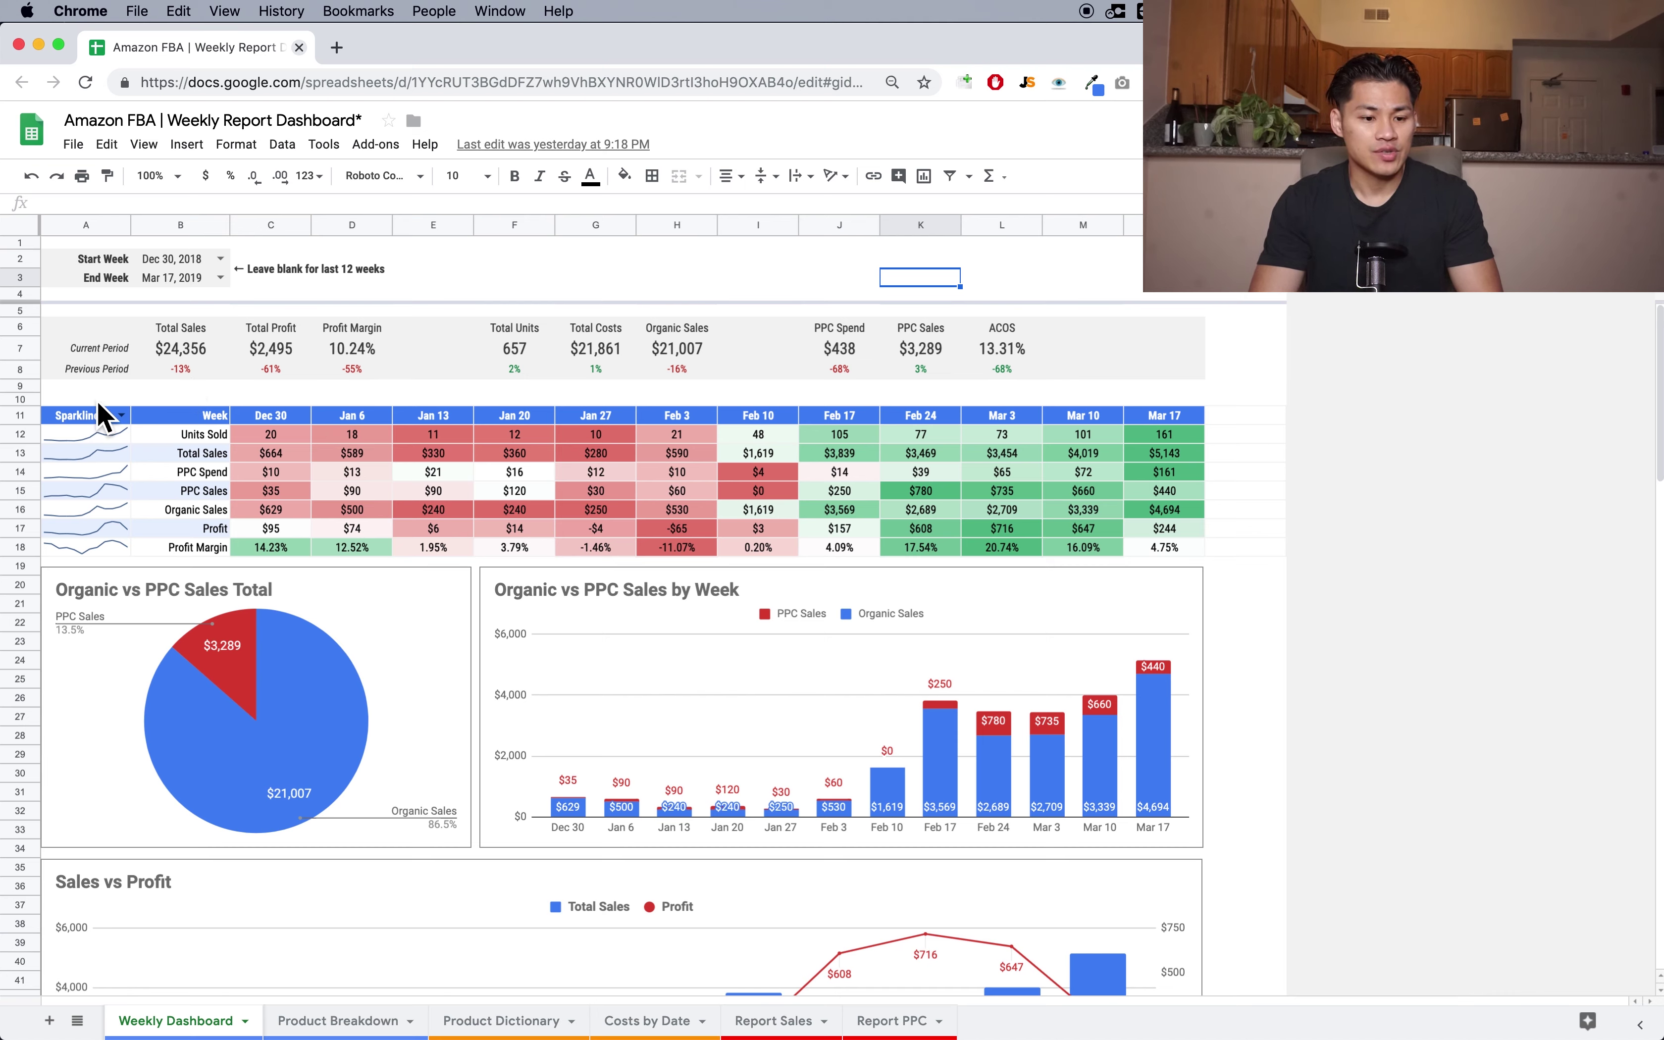
click(98, 371)
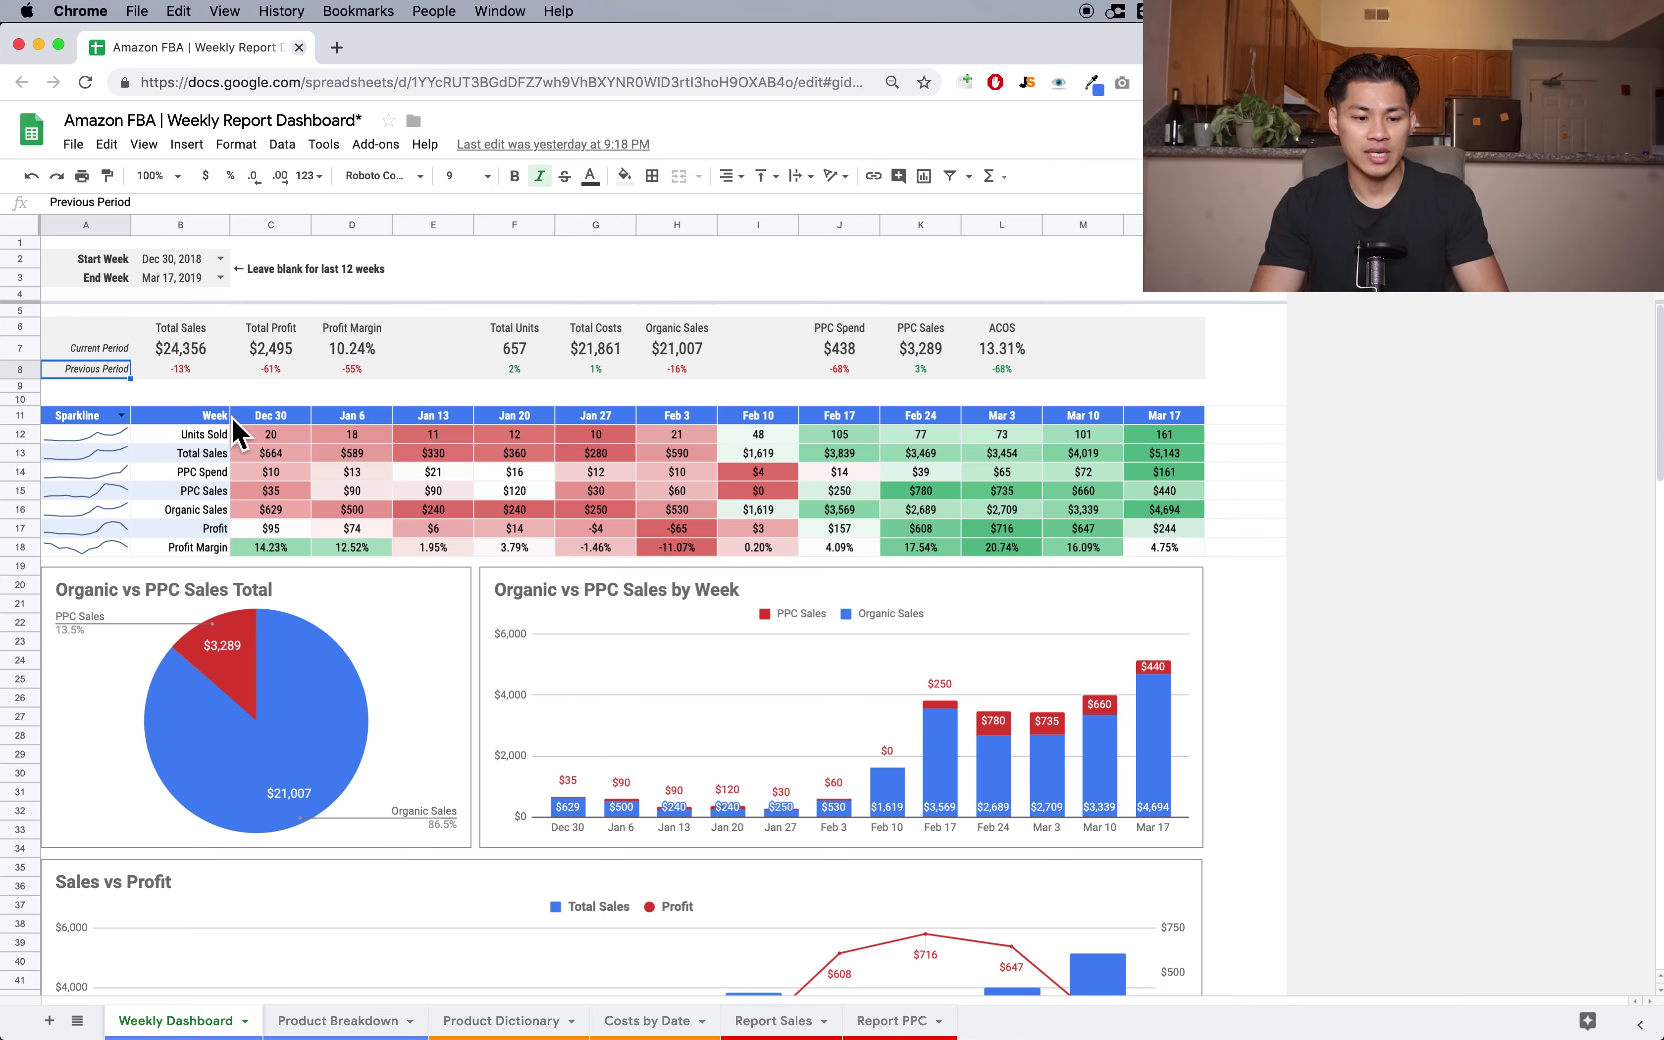
click(412, 387)
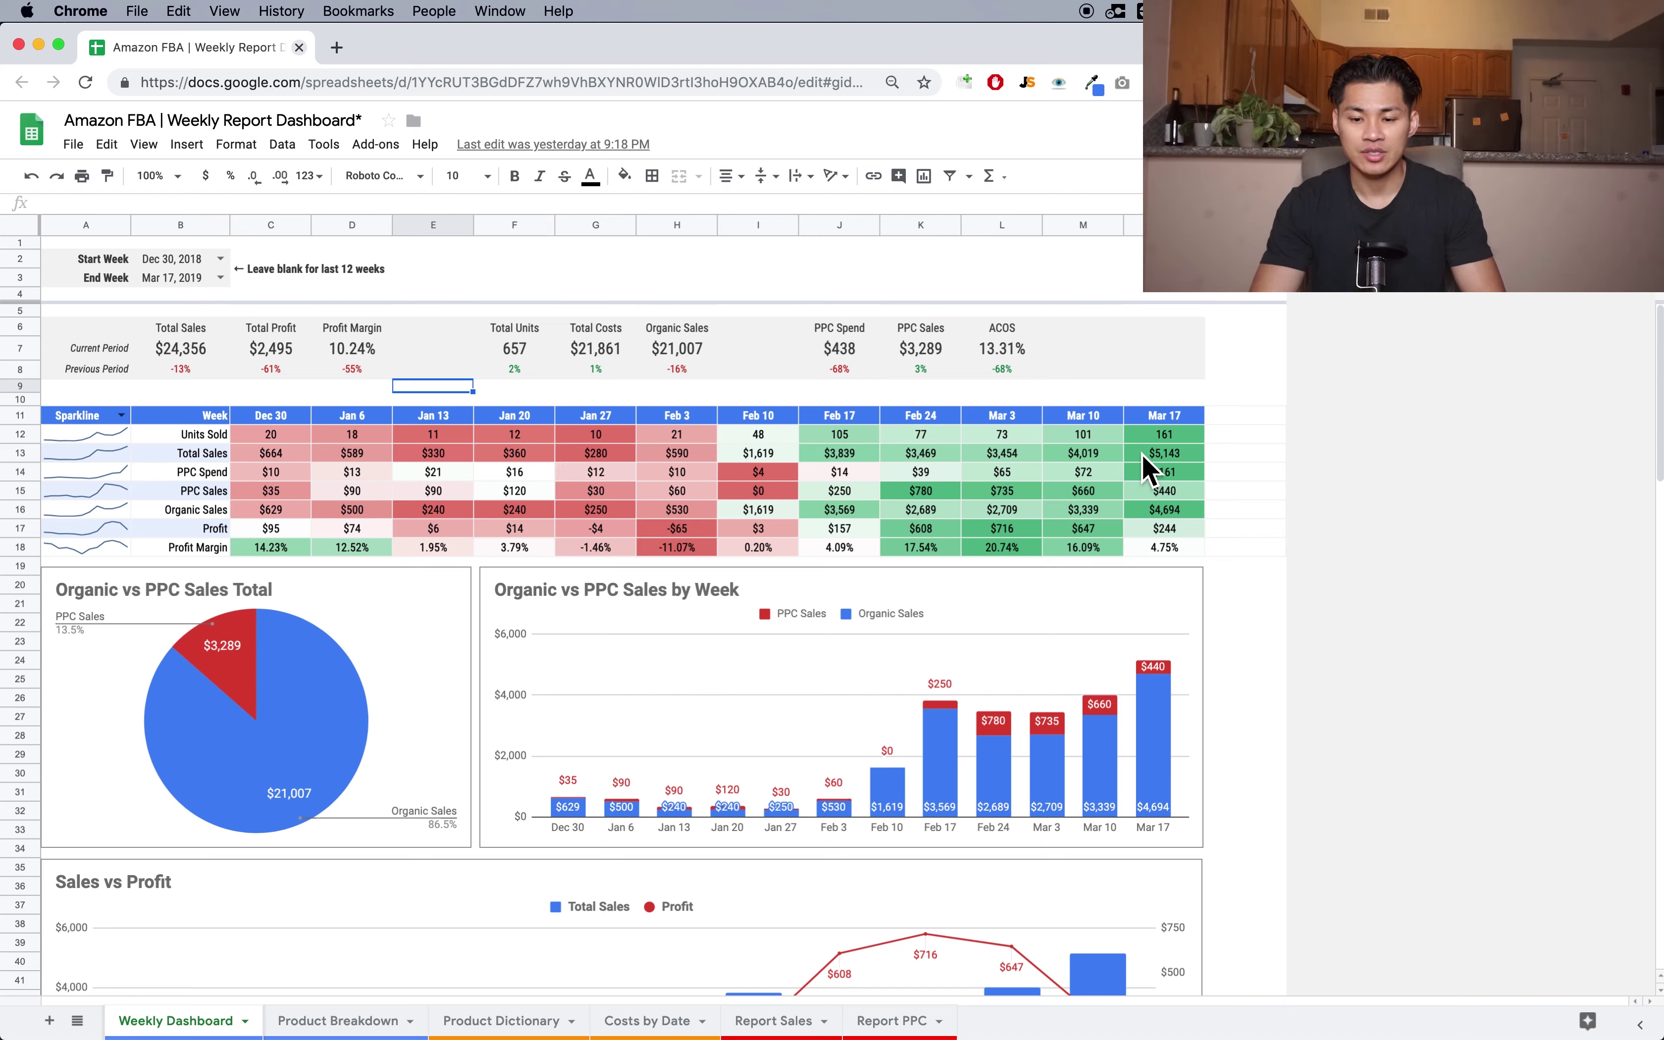
click(1162, 439)
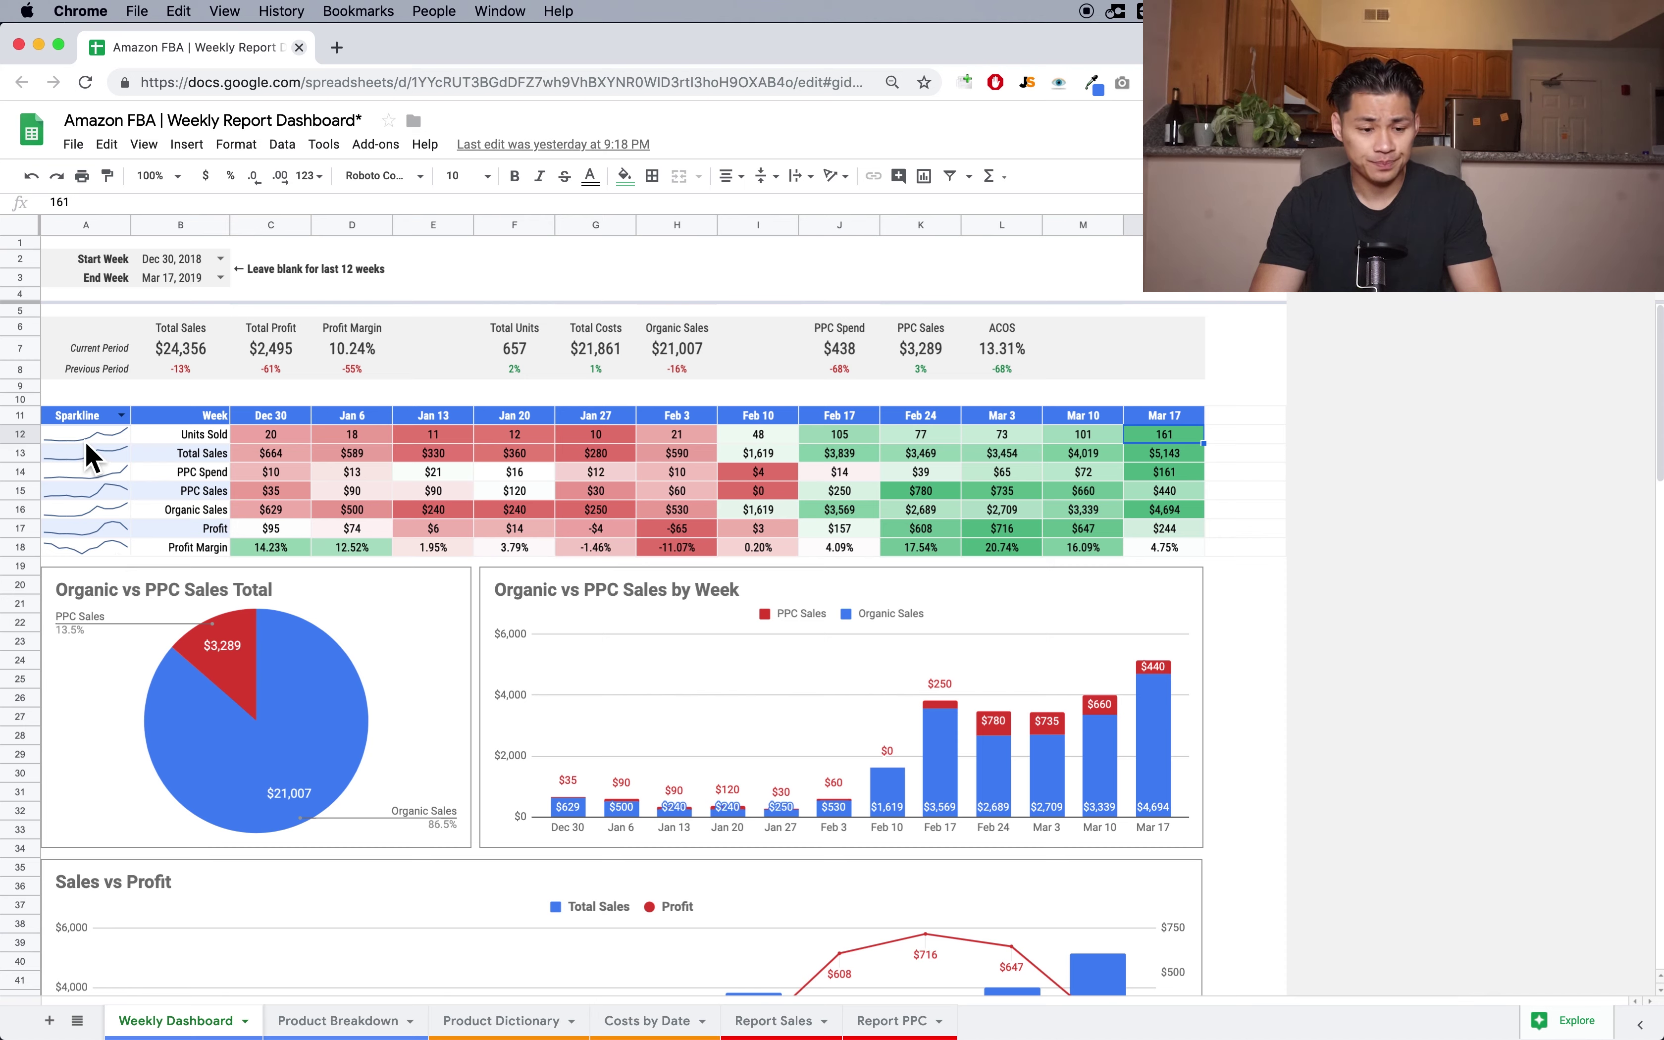
- Switch the first column of the weekly sales table from sparklines to Average
double_click(124, 418)
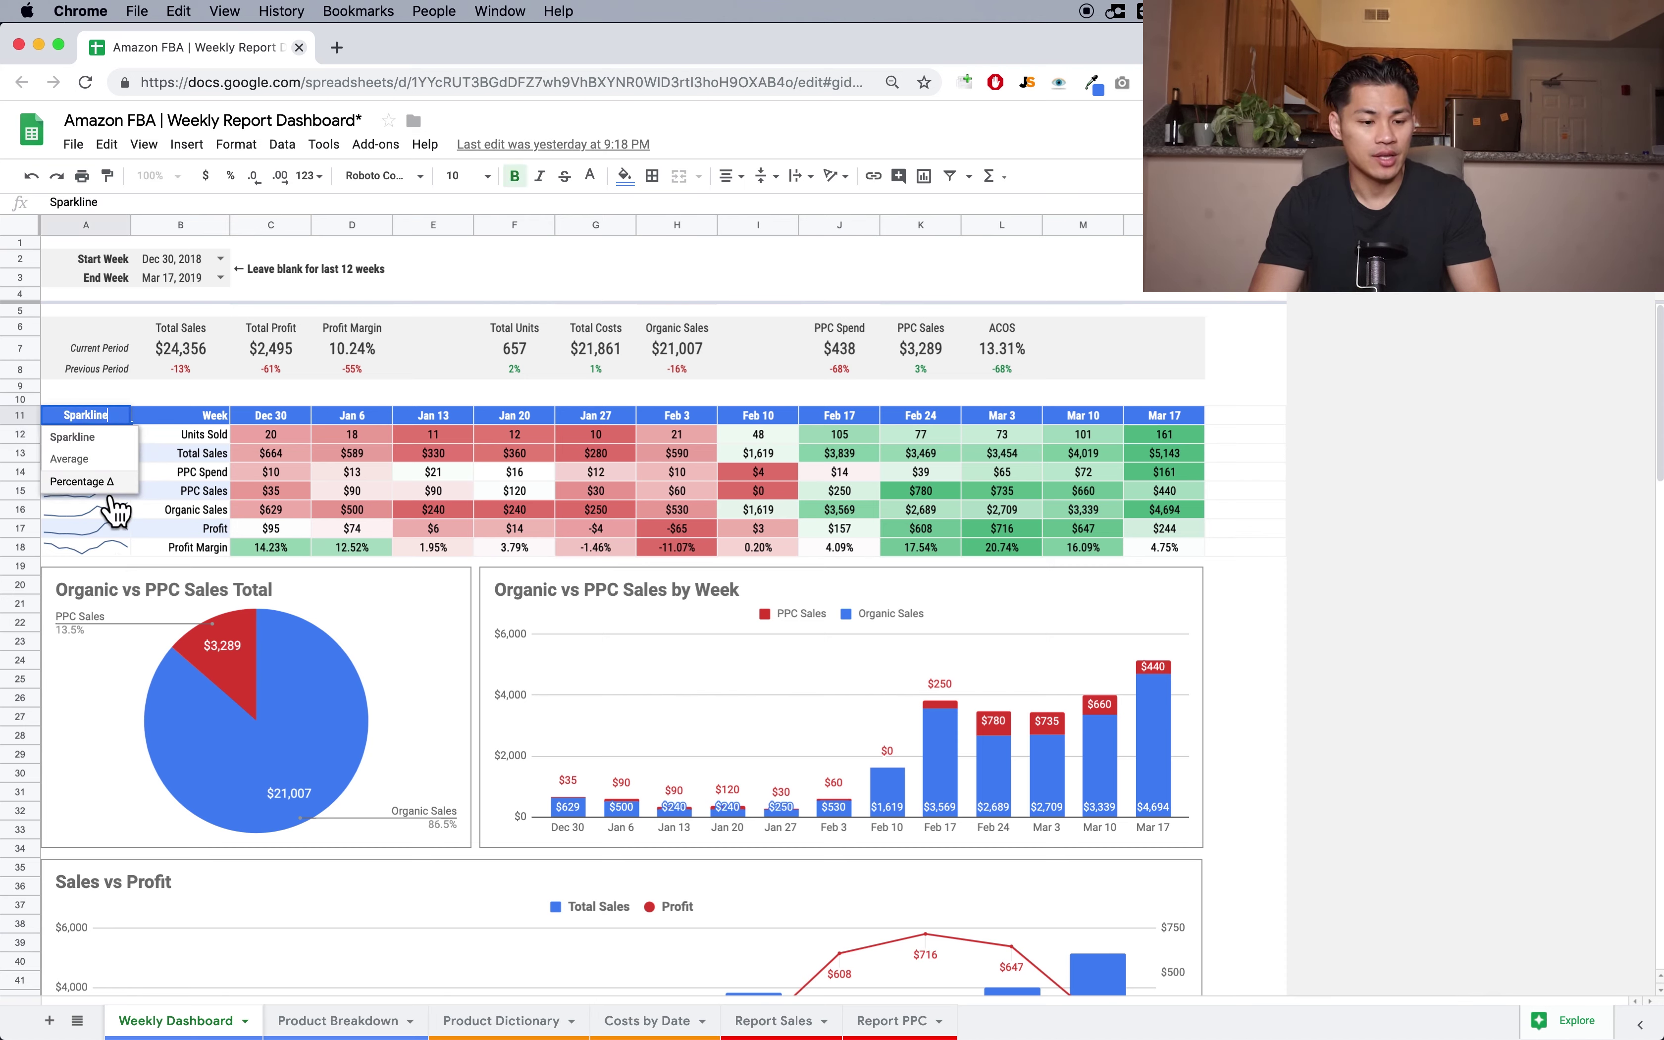
key(Up)
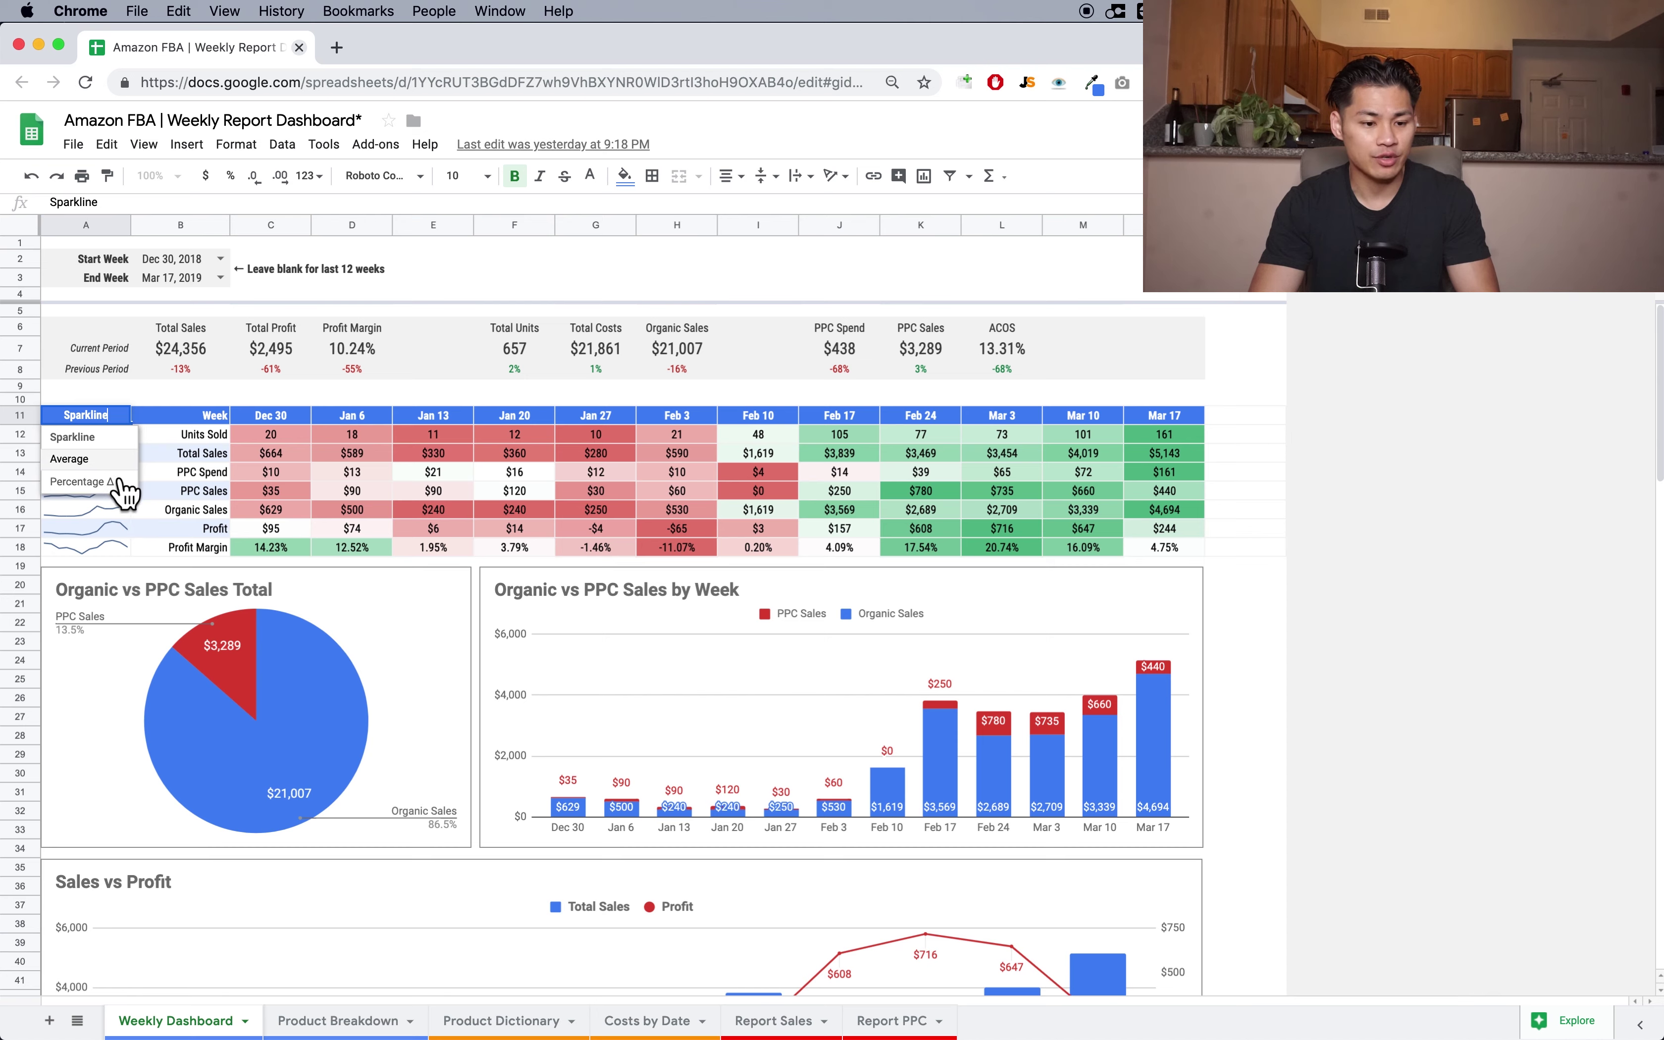
key(Return)
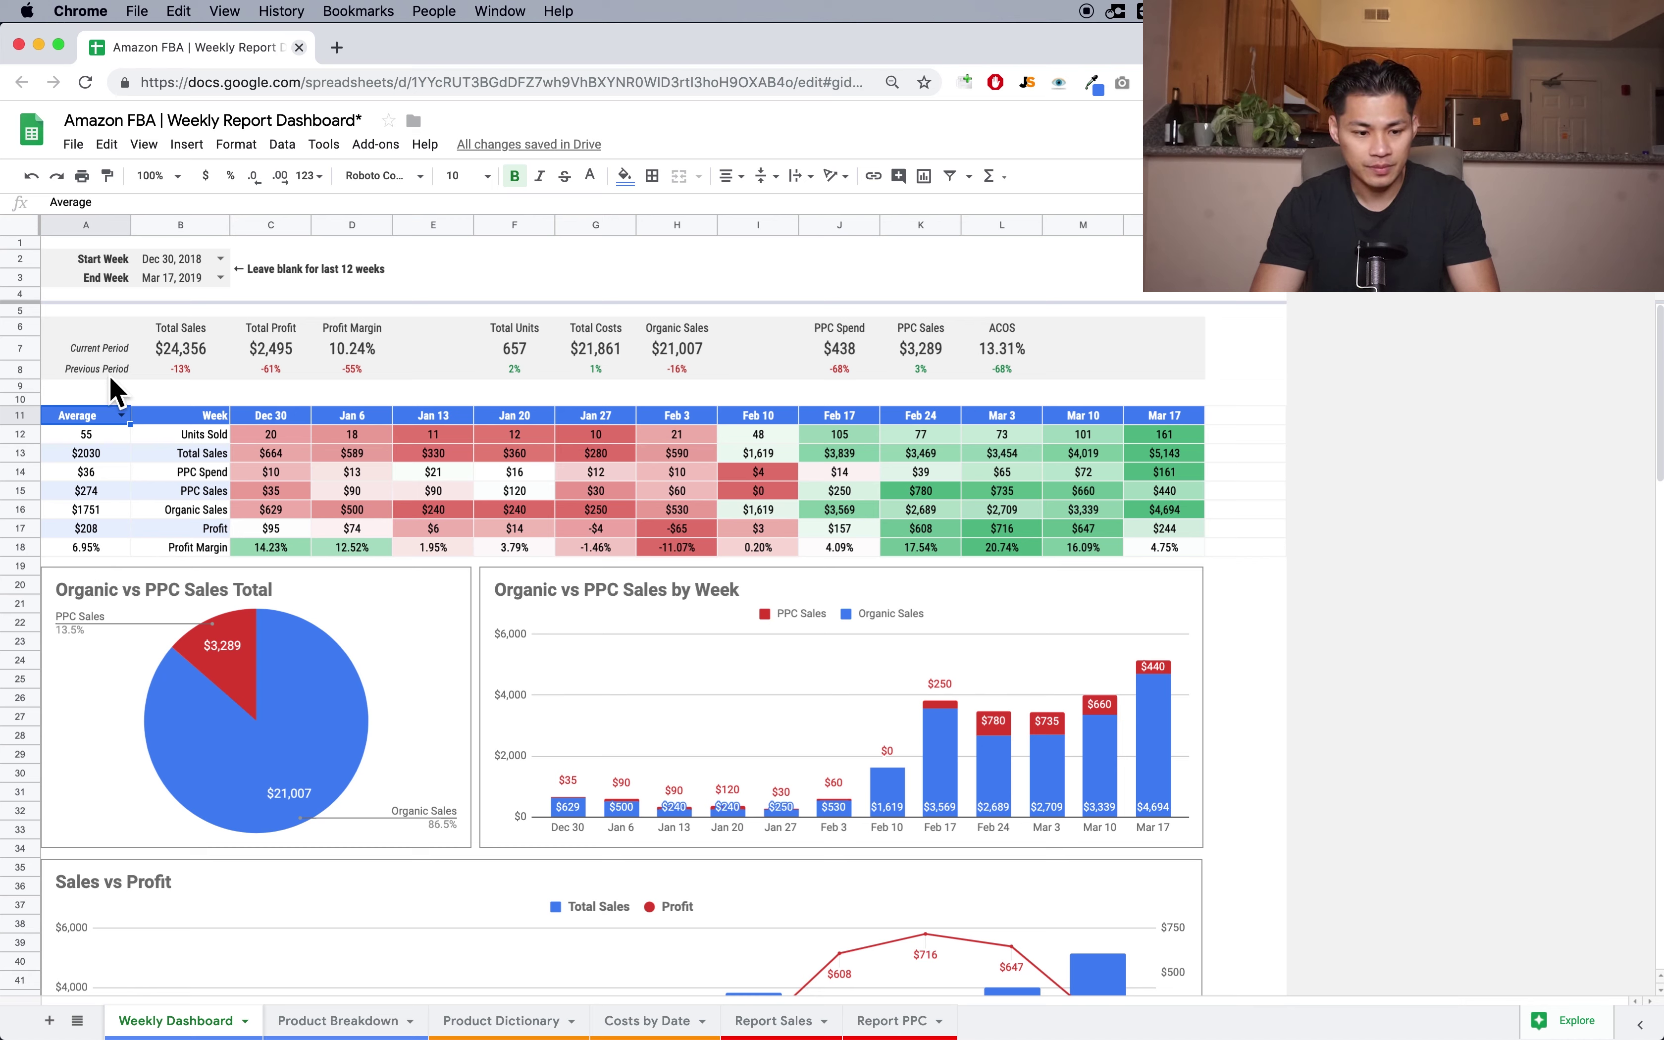
- Switch the first column of the weekly sales table to Percentage Δ
click(124, 415)
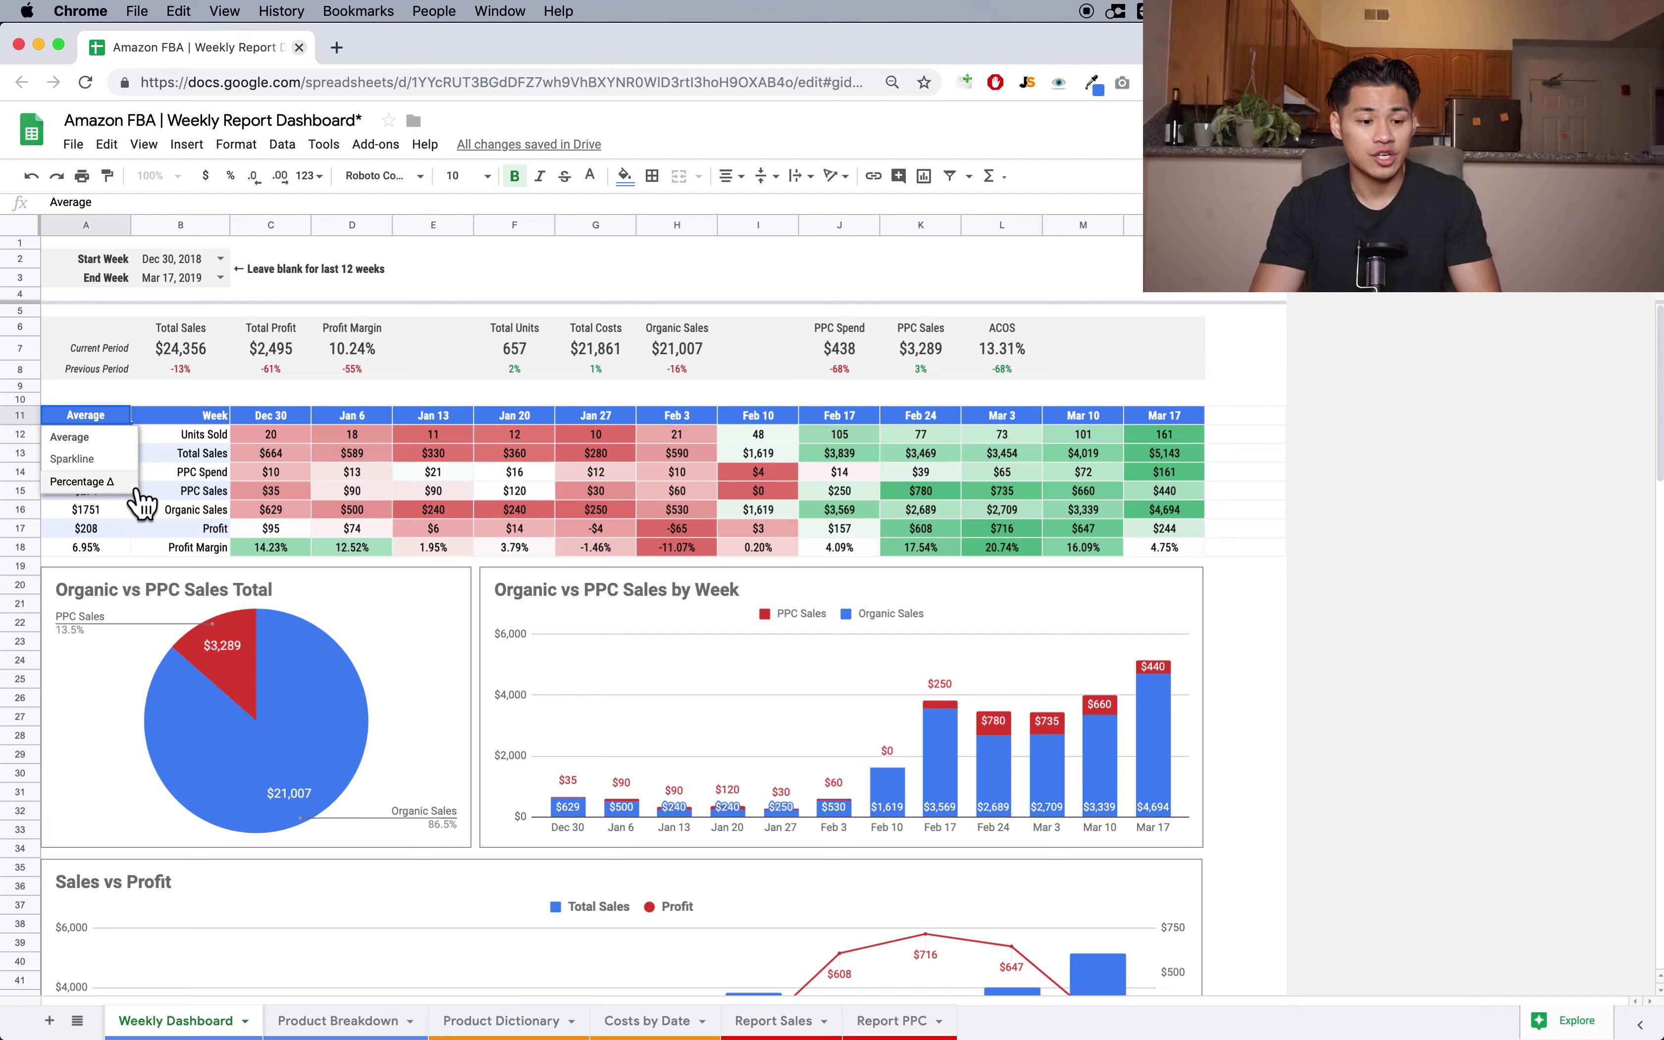
click(133, 483)
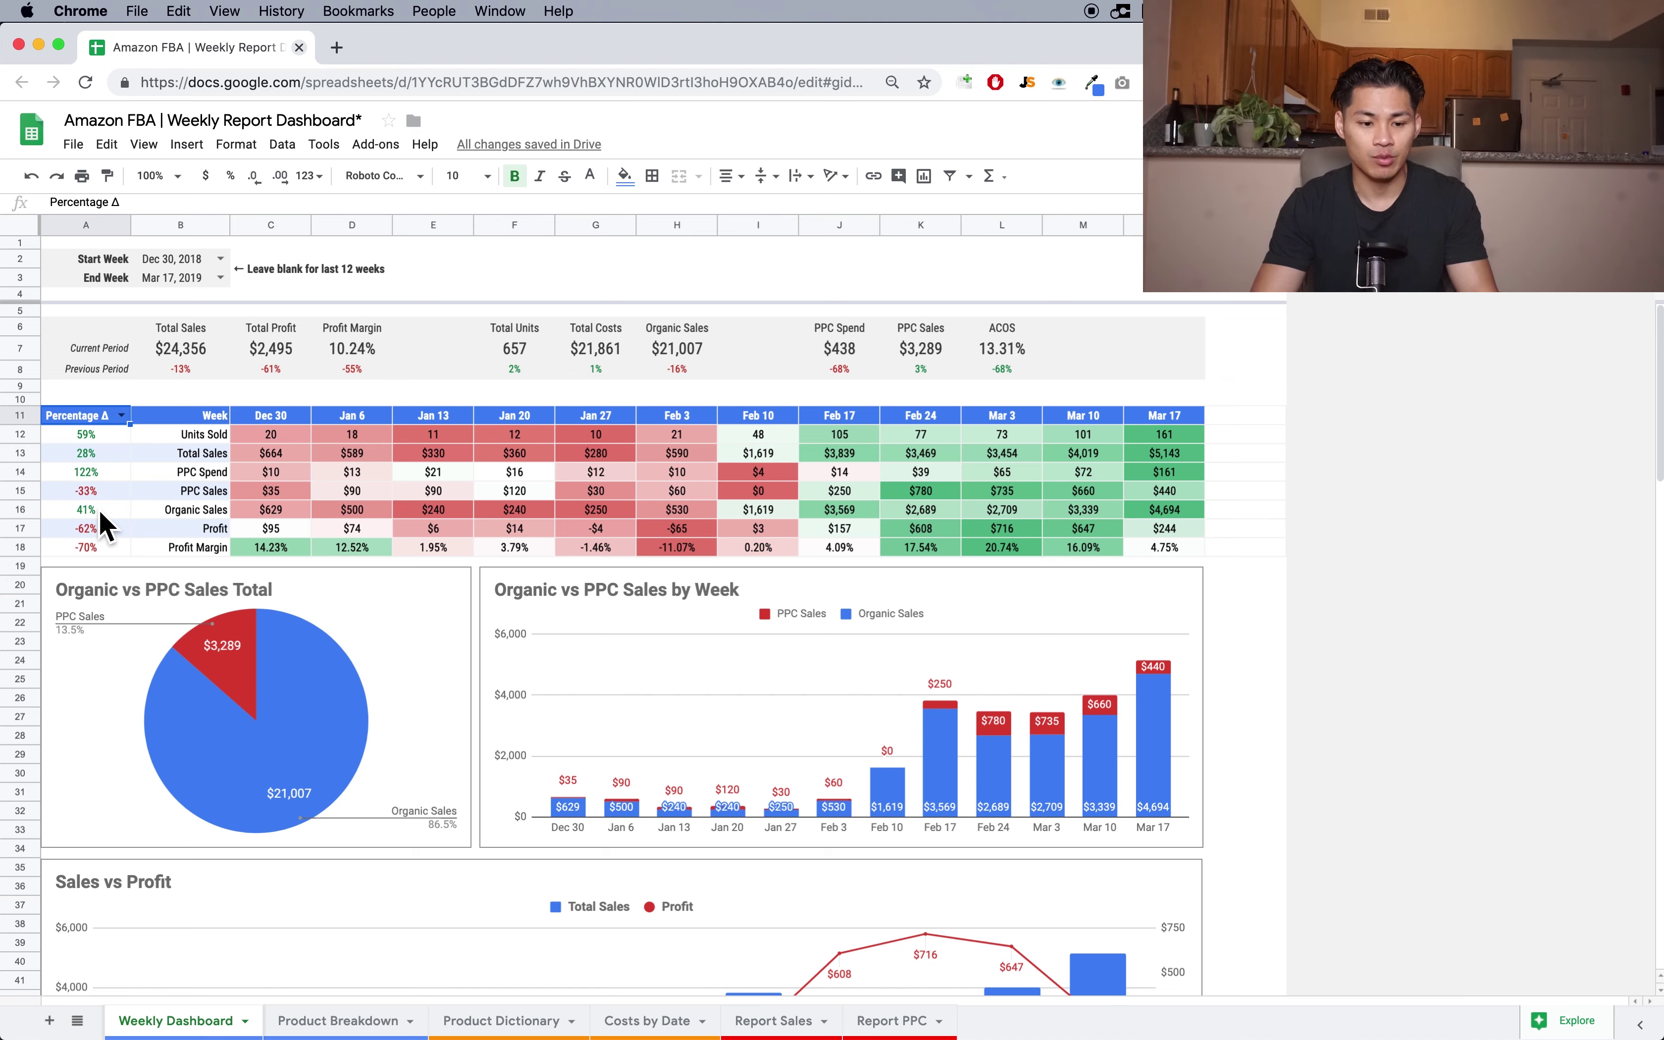
scroll(103, 526, down, 1)
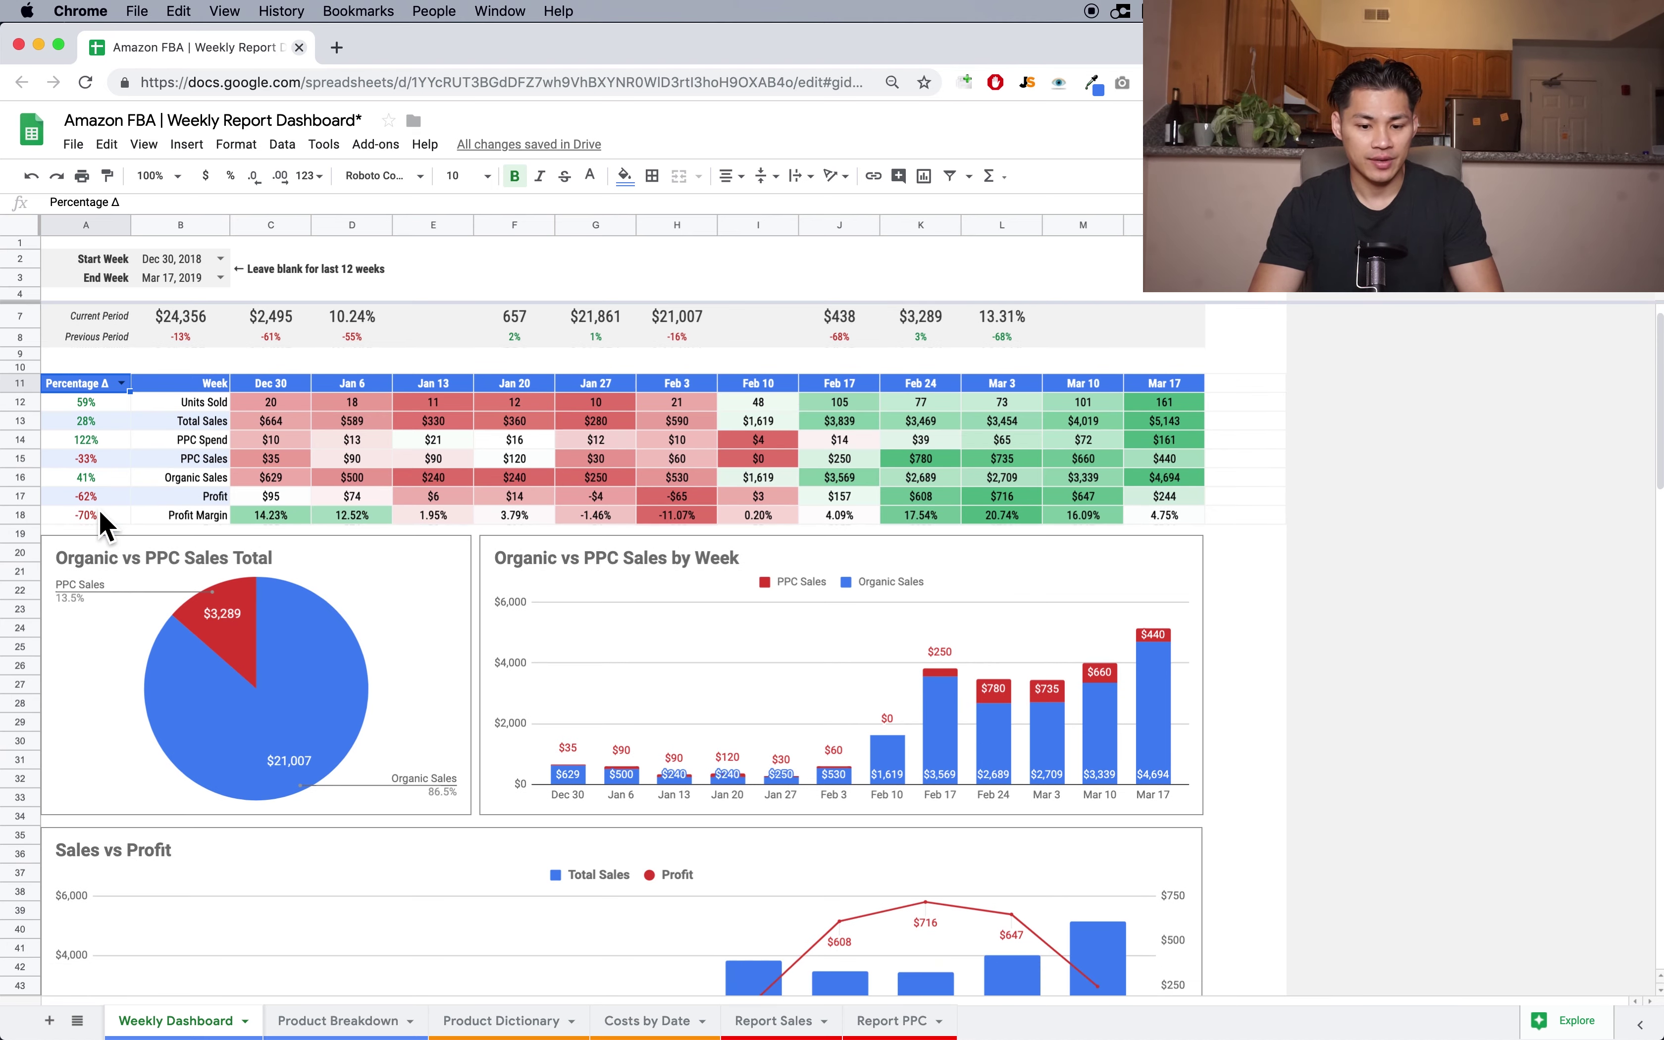
scroll(103, 526, up, 1)
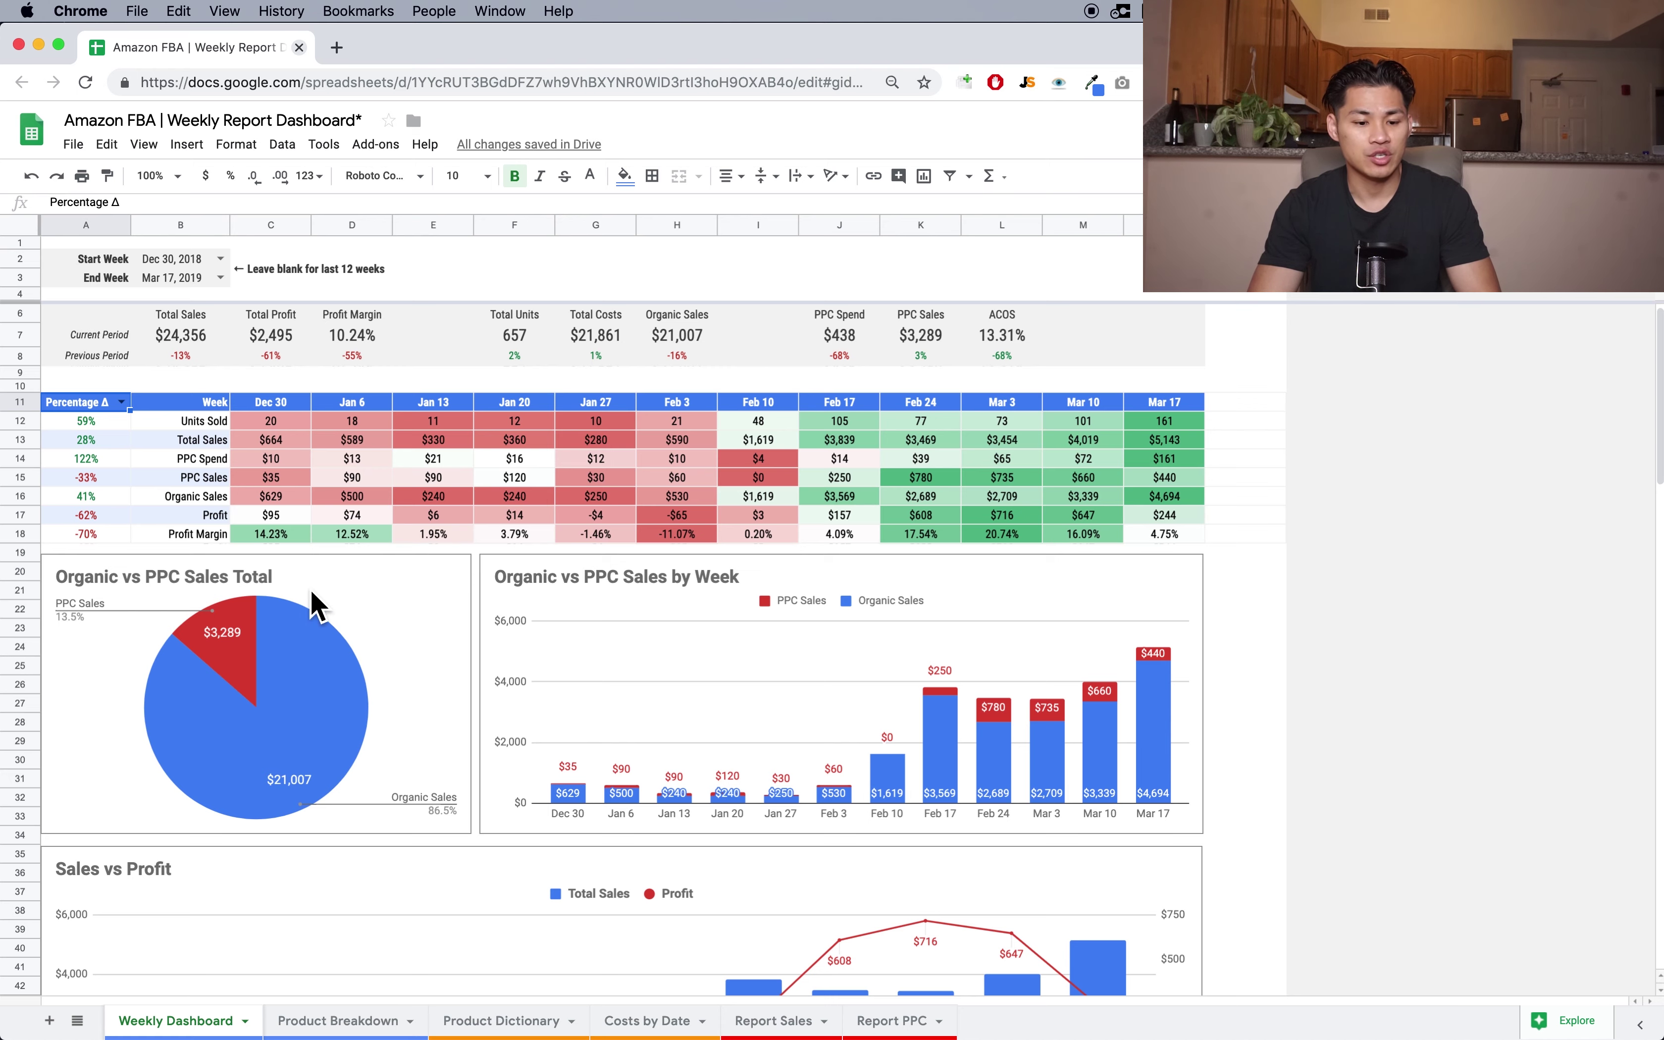
scroll(337, 596, up, 1)
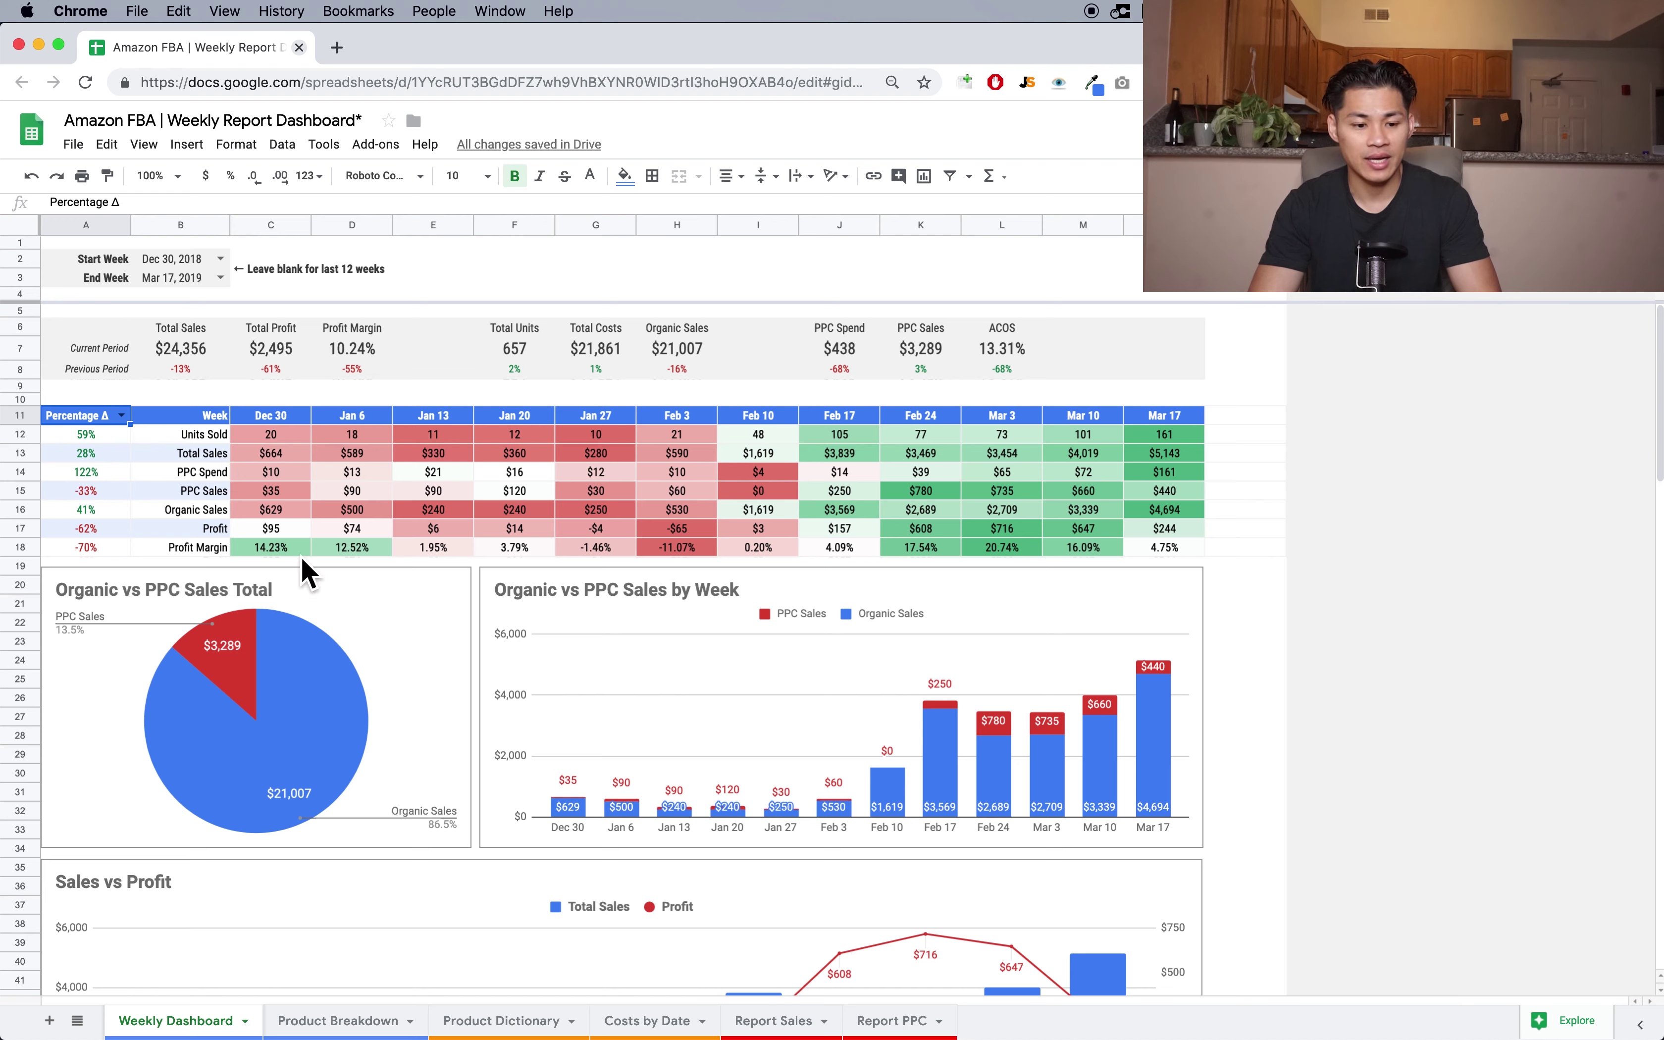
- Examine the Organic vs PPC Sales Total, Organic vs PPC Sales by Week and Sales vs Profit charts
click(393, 836)
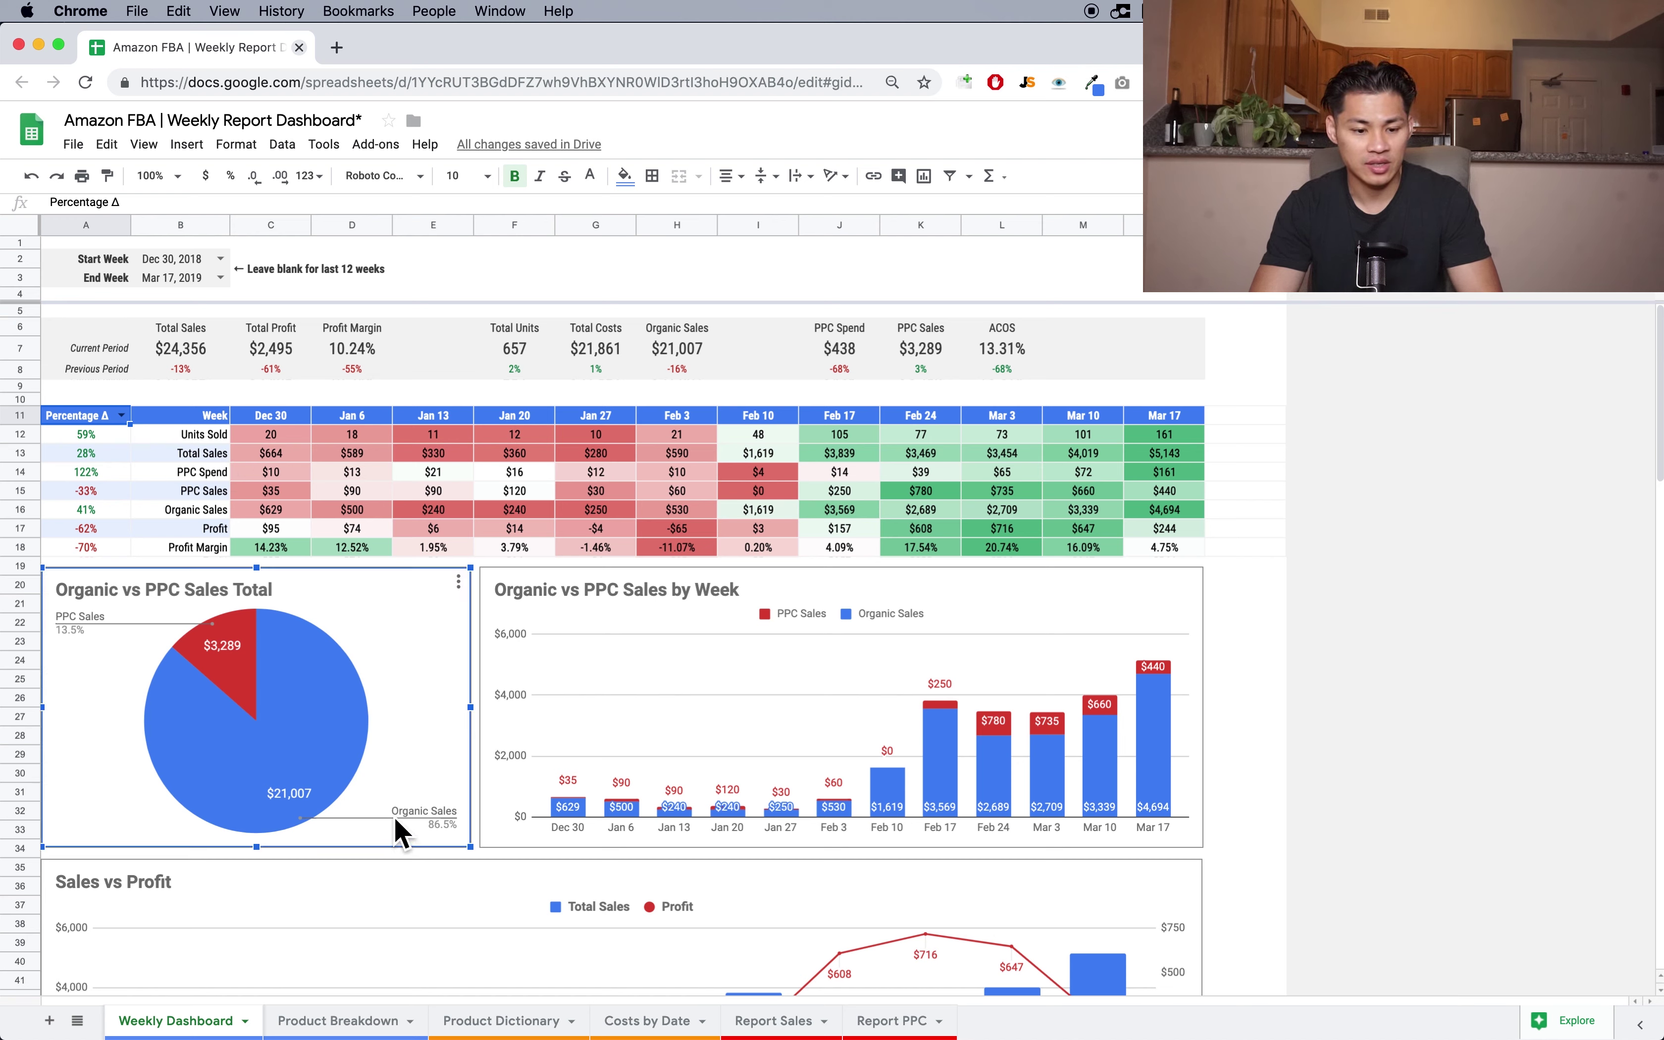
mouse_move(302, 816)
mouse_move(246, 686)
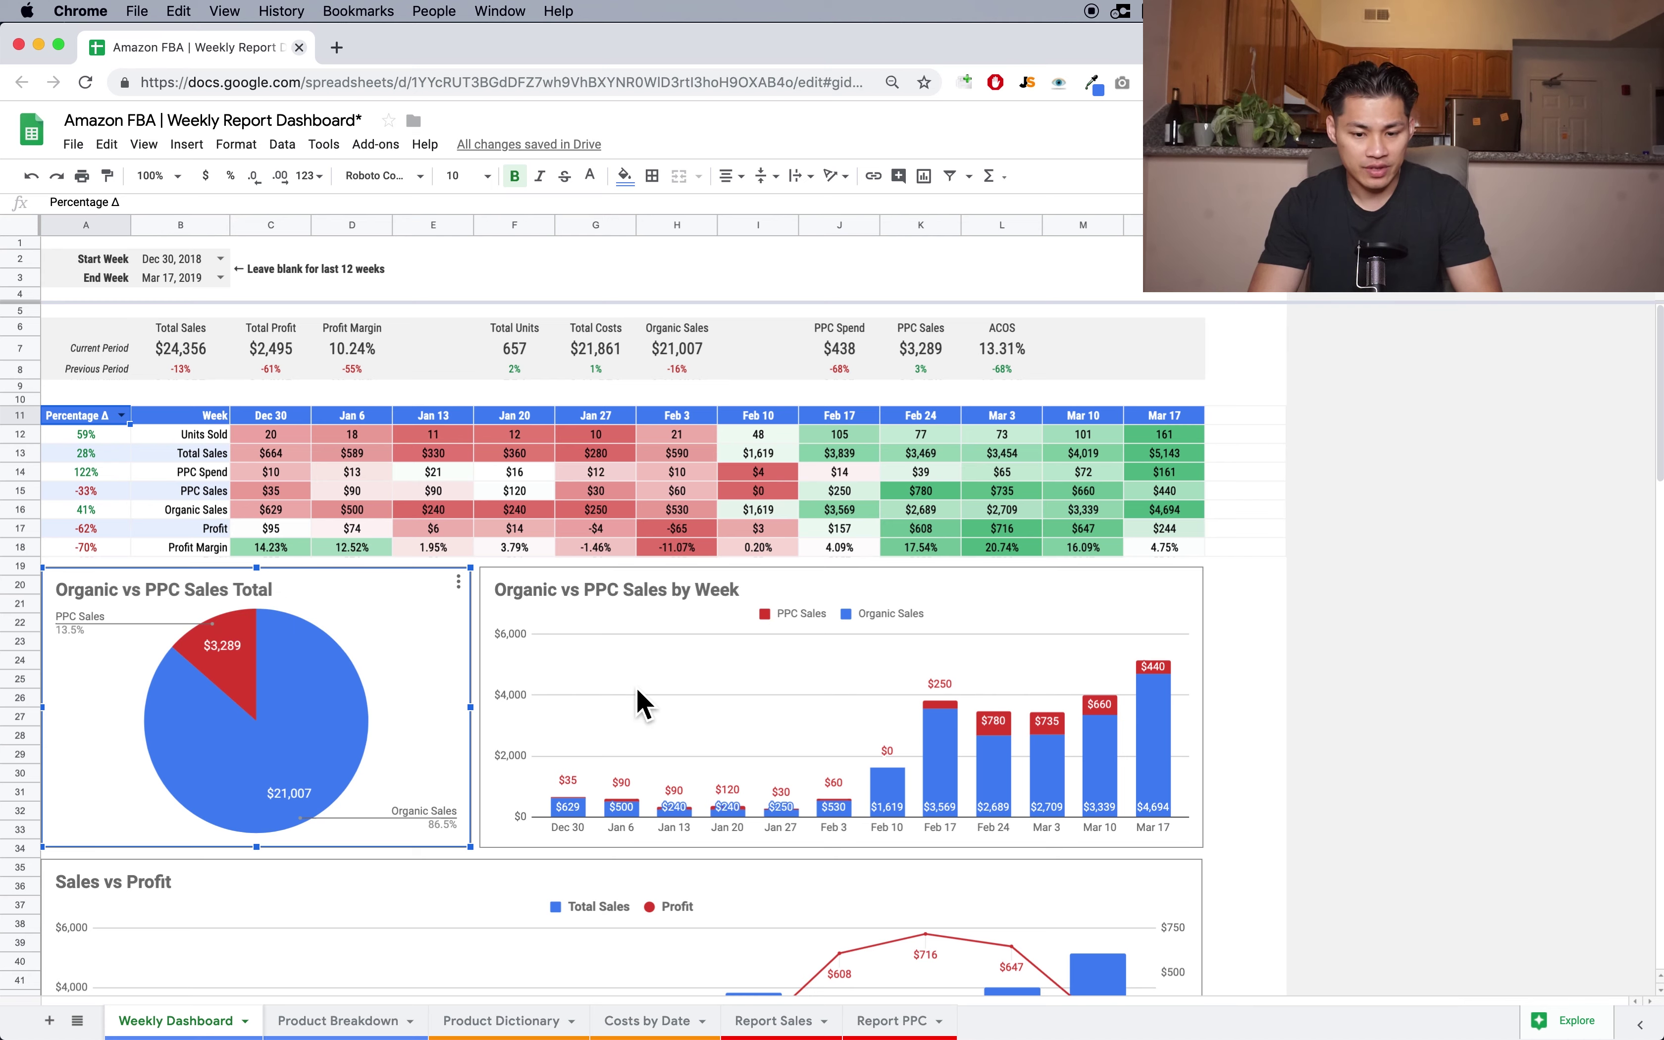
click(622, 666)
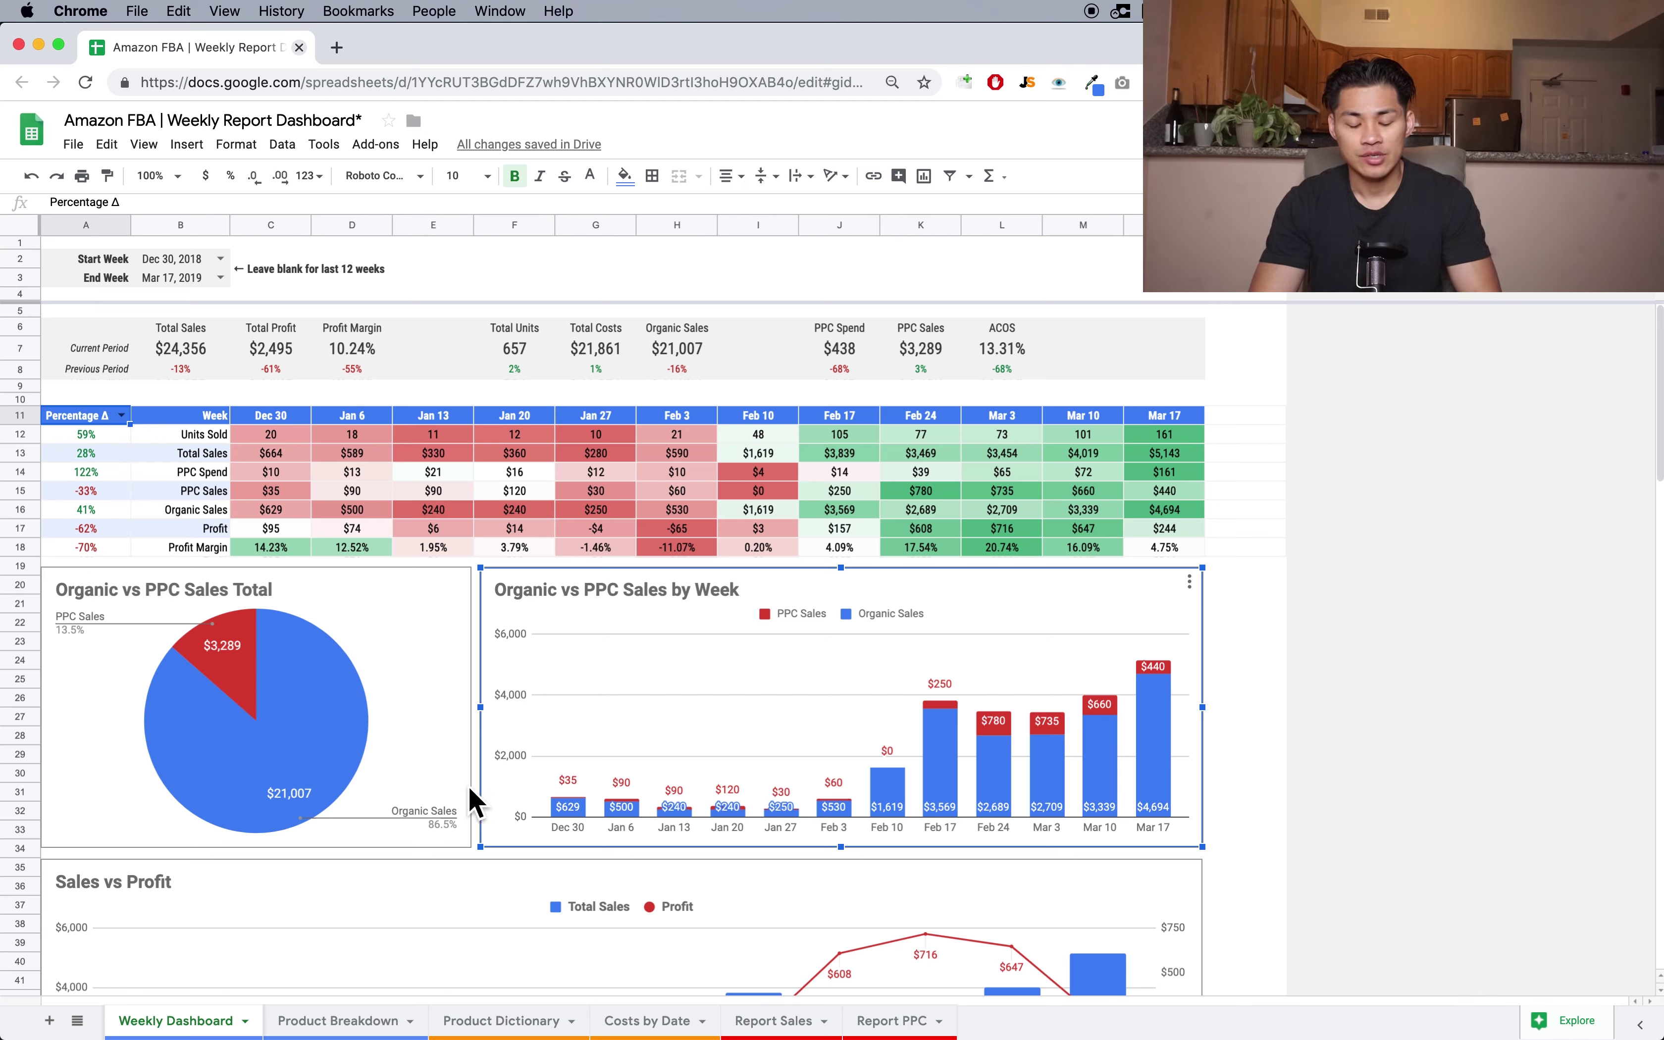
mouse_move(625, 822)
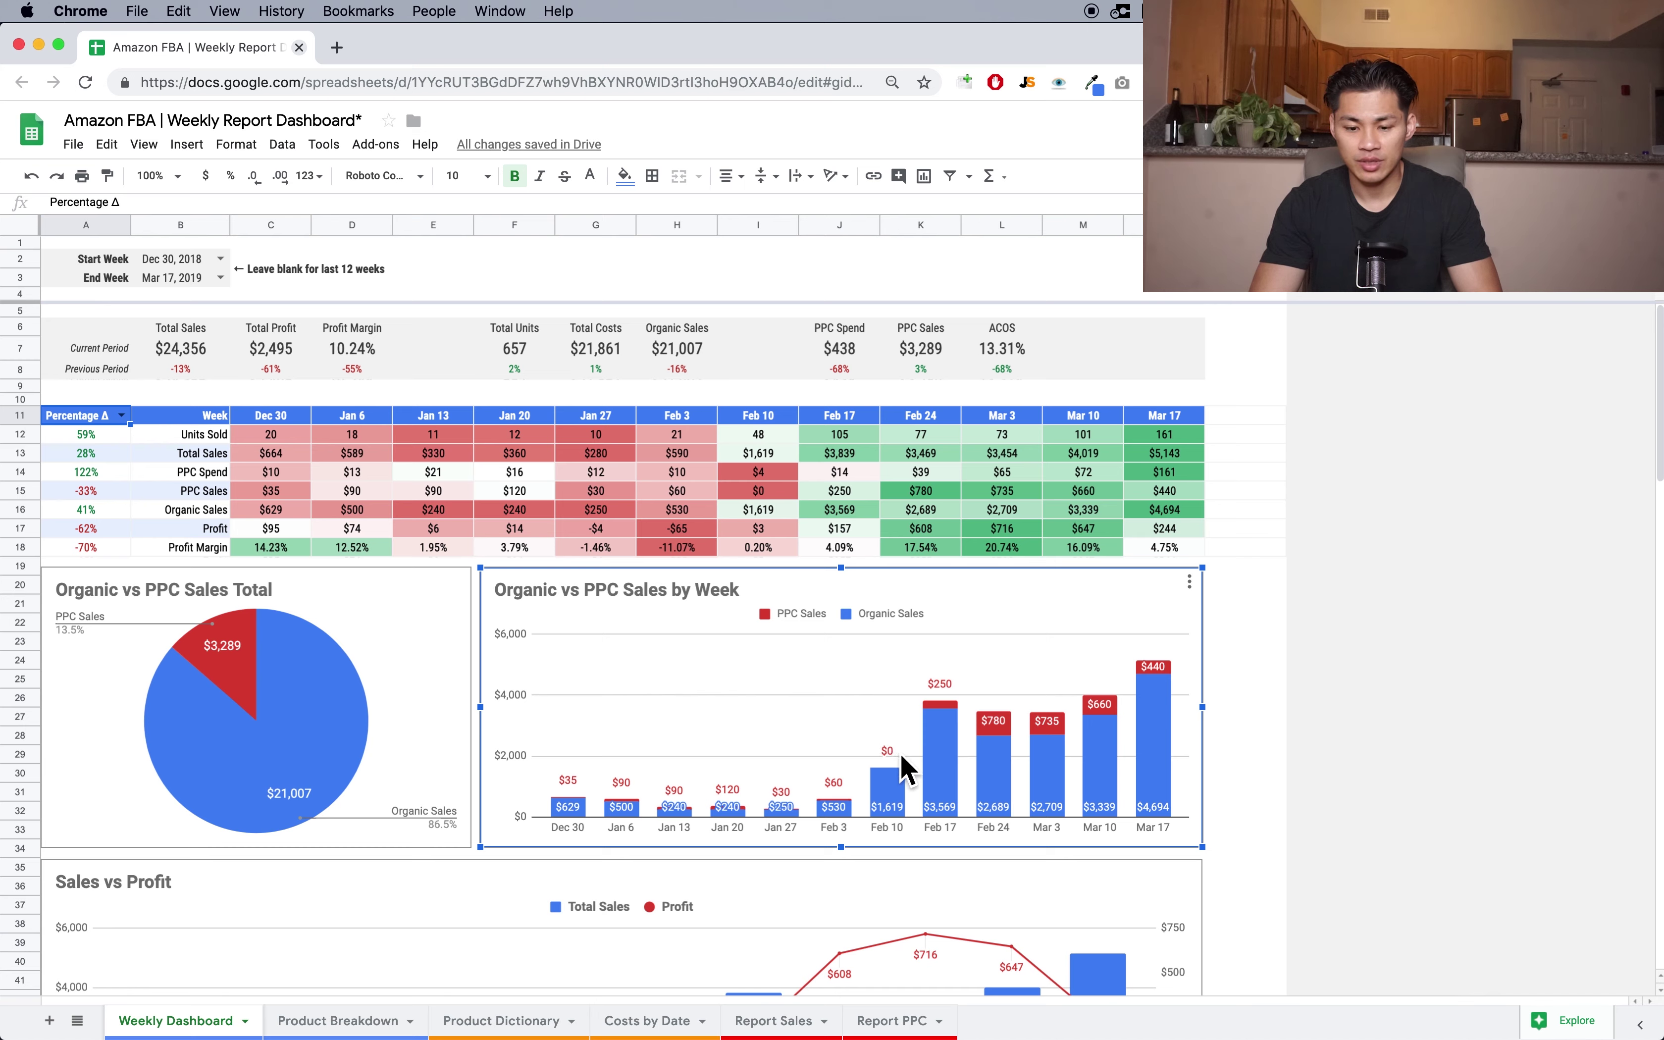
mouse_move(944, 767)
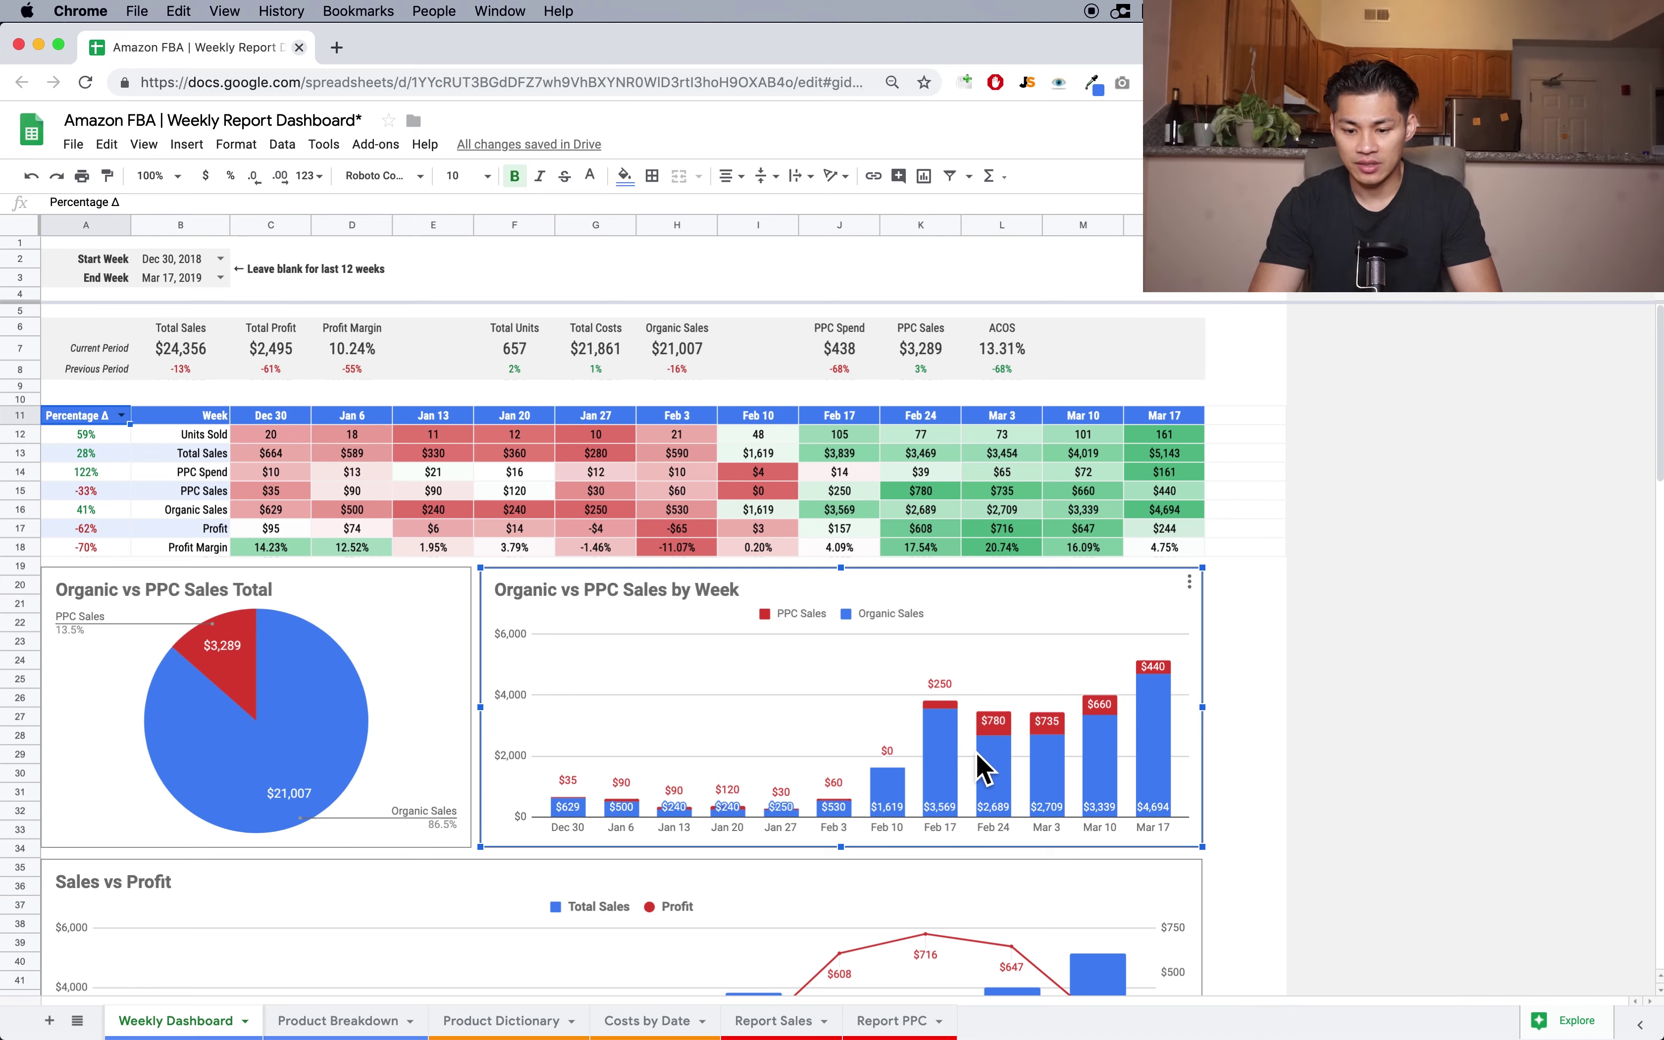
mouse_move(993, 777)
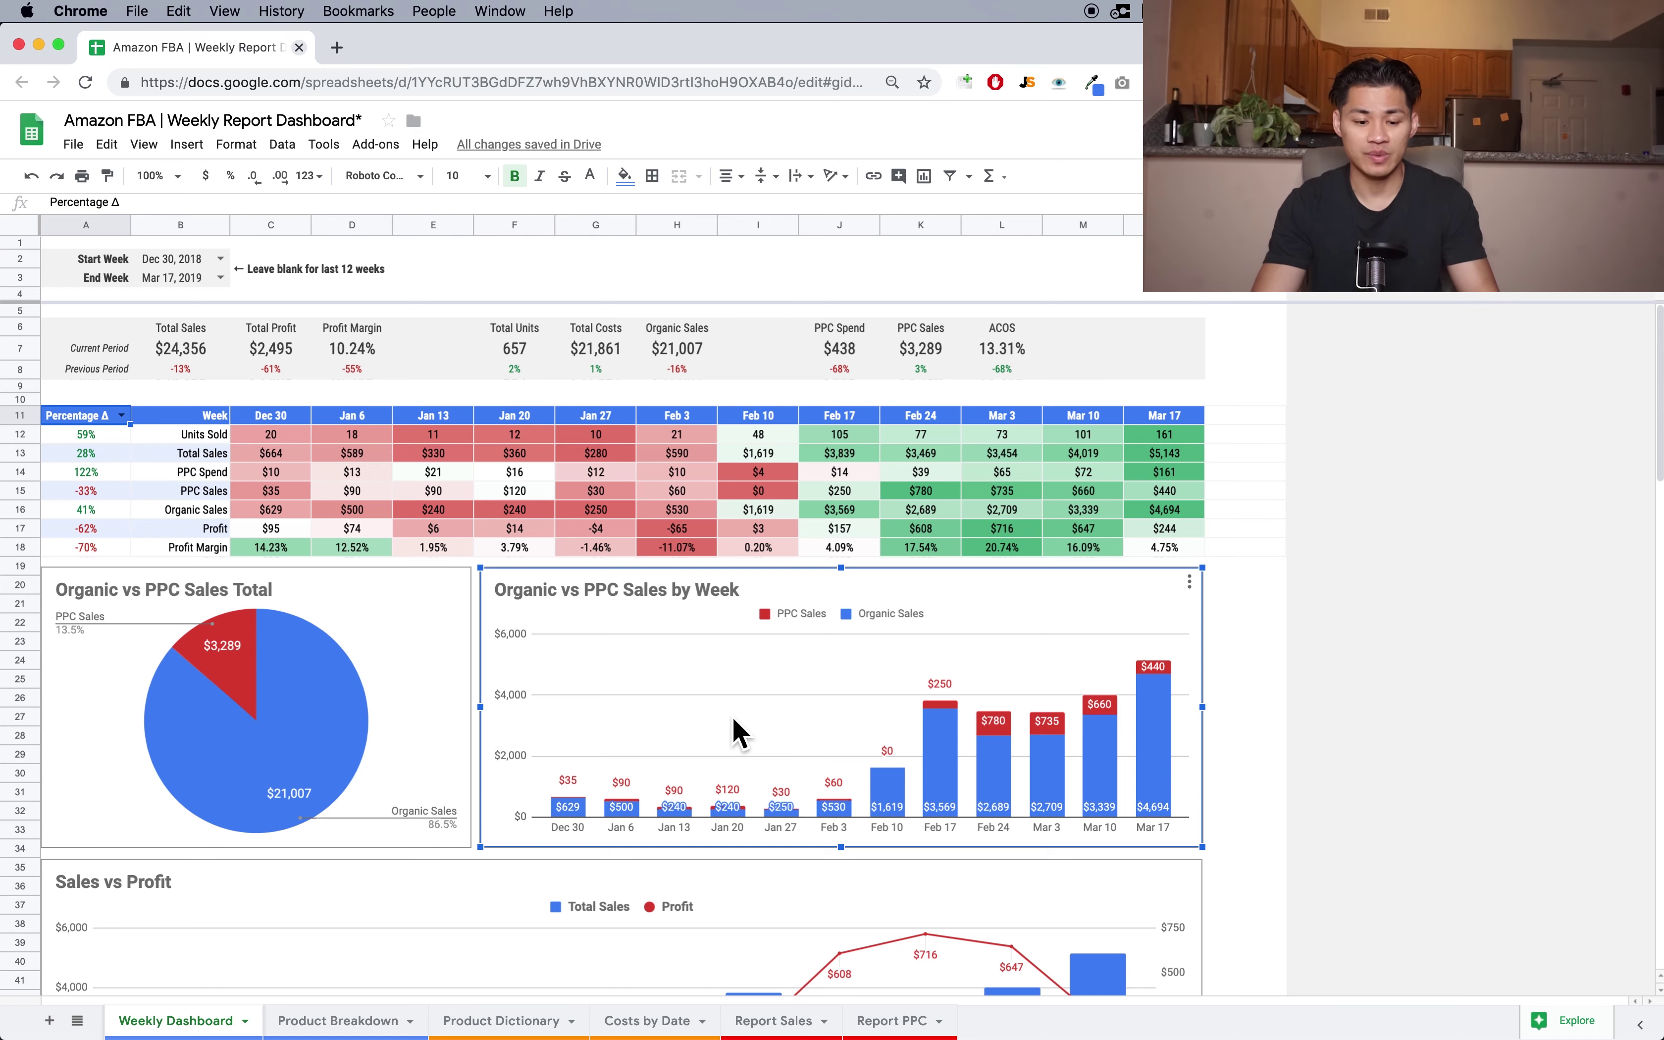
click(1280, 665)
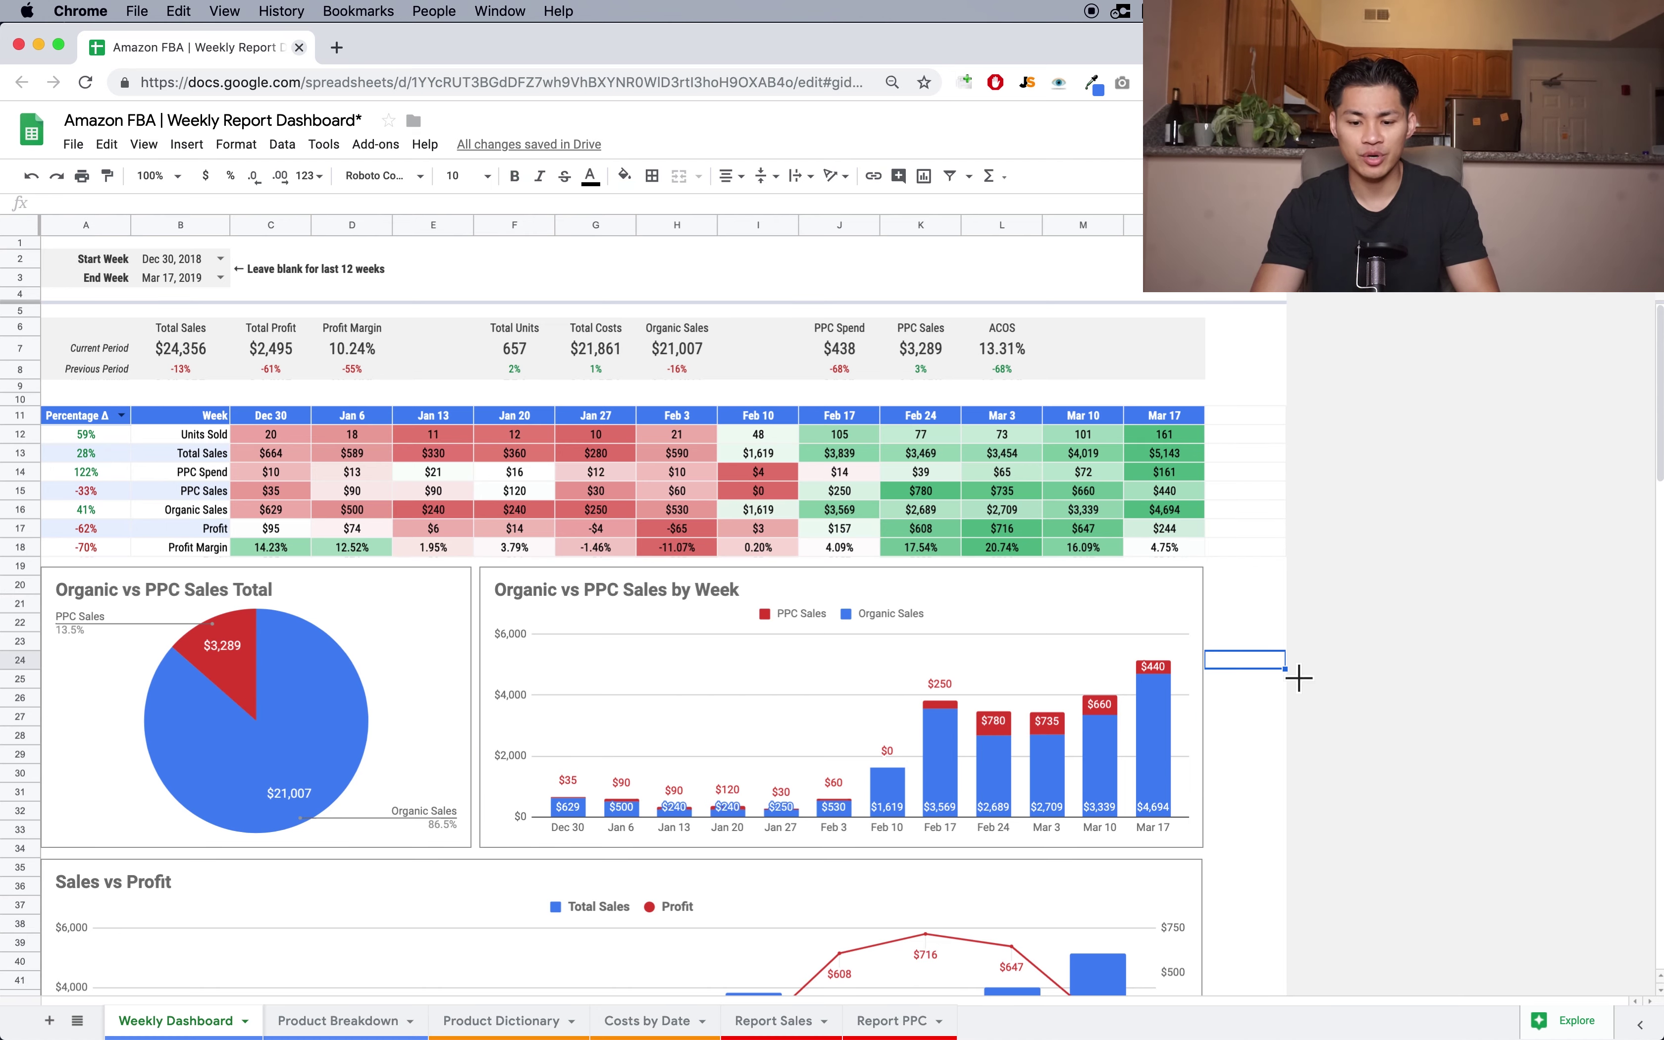
scroll(1298, 678, down, 5)
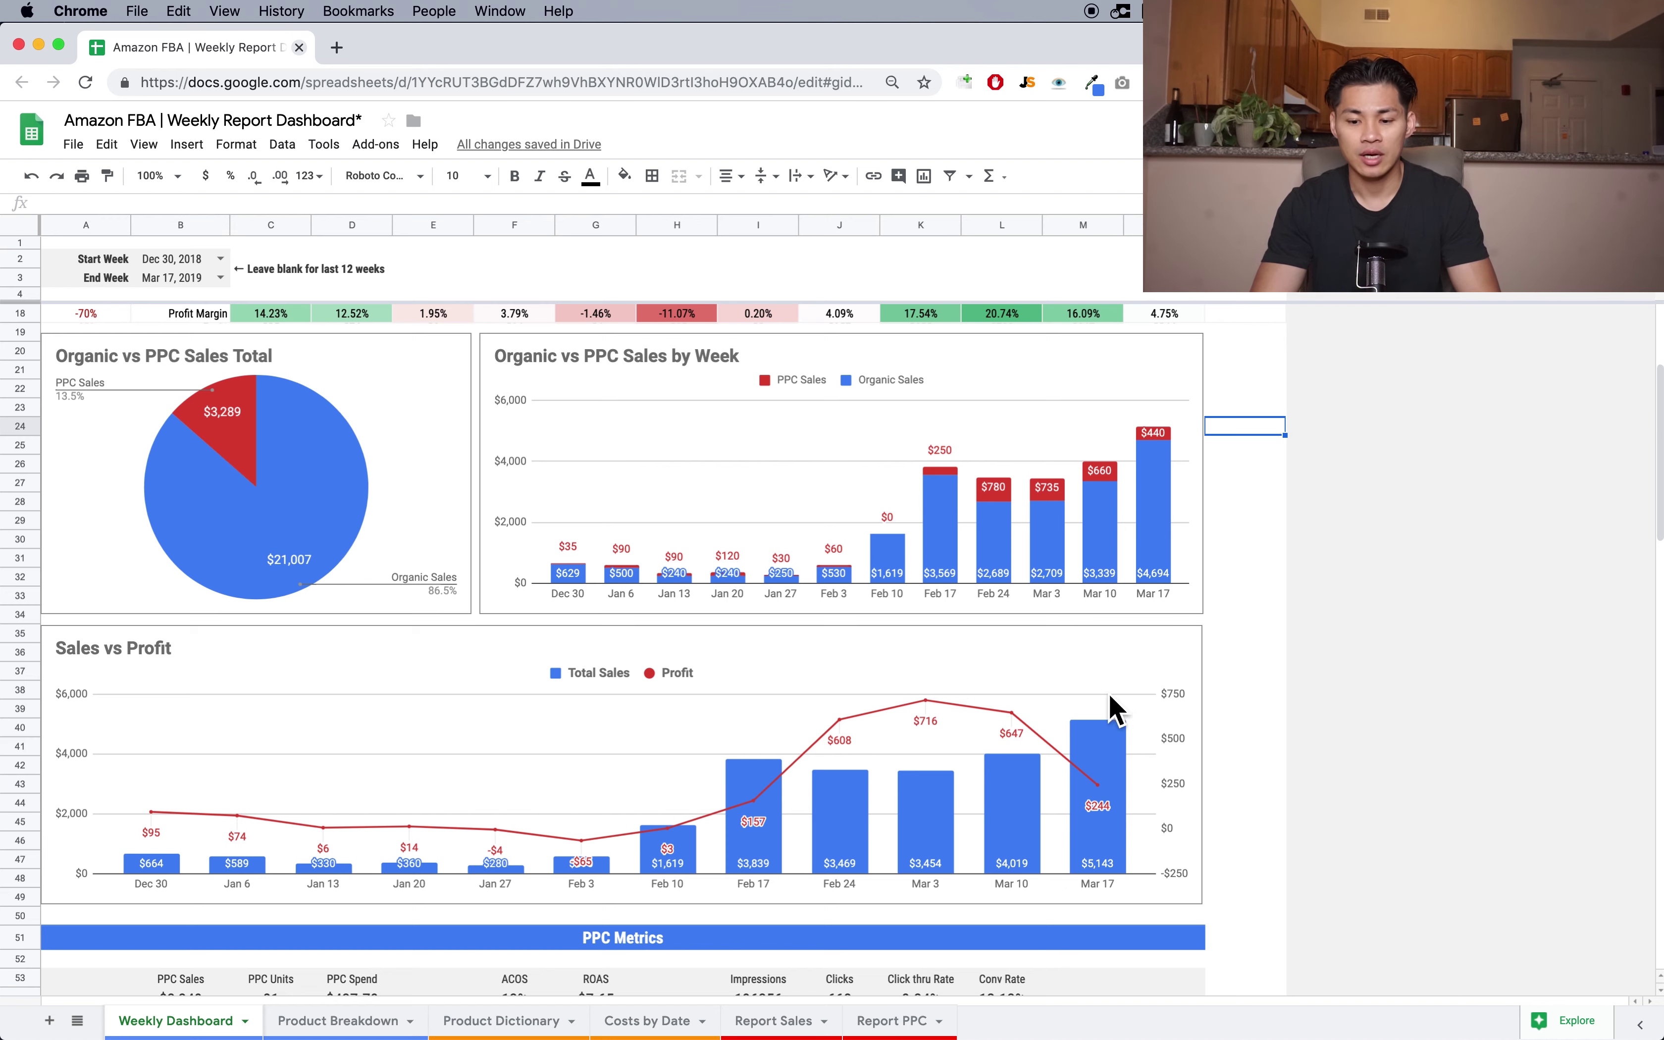
click(1248, 715)
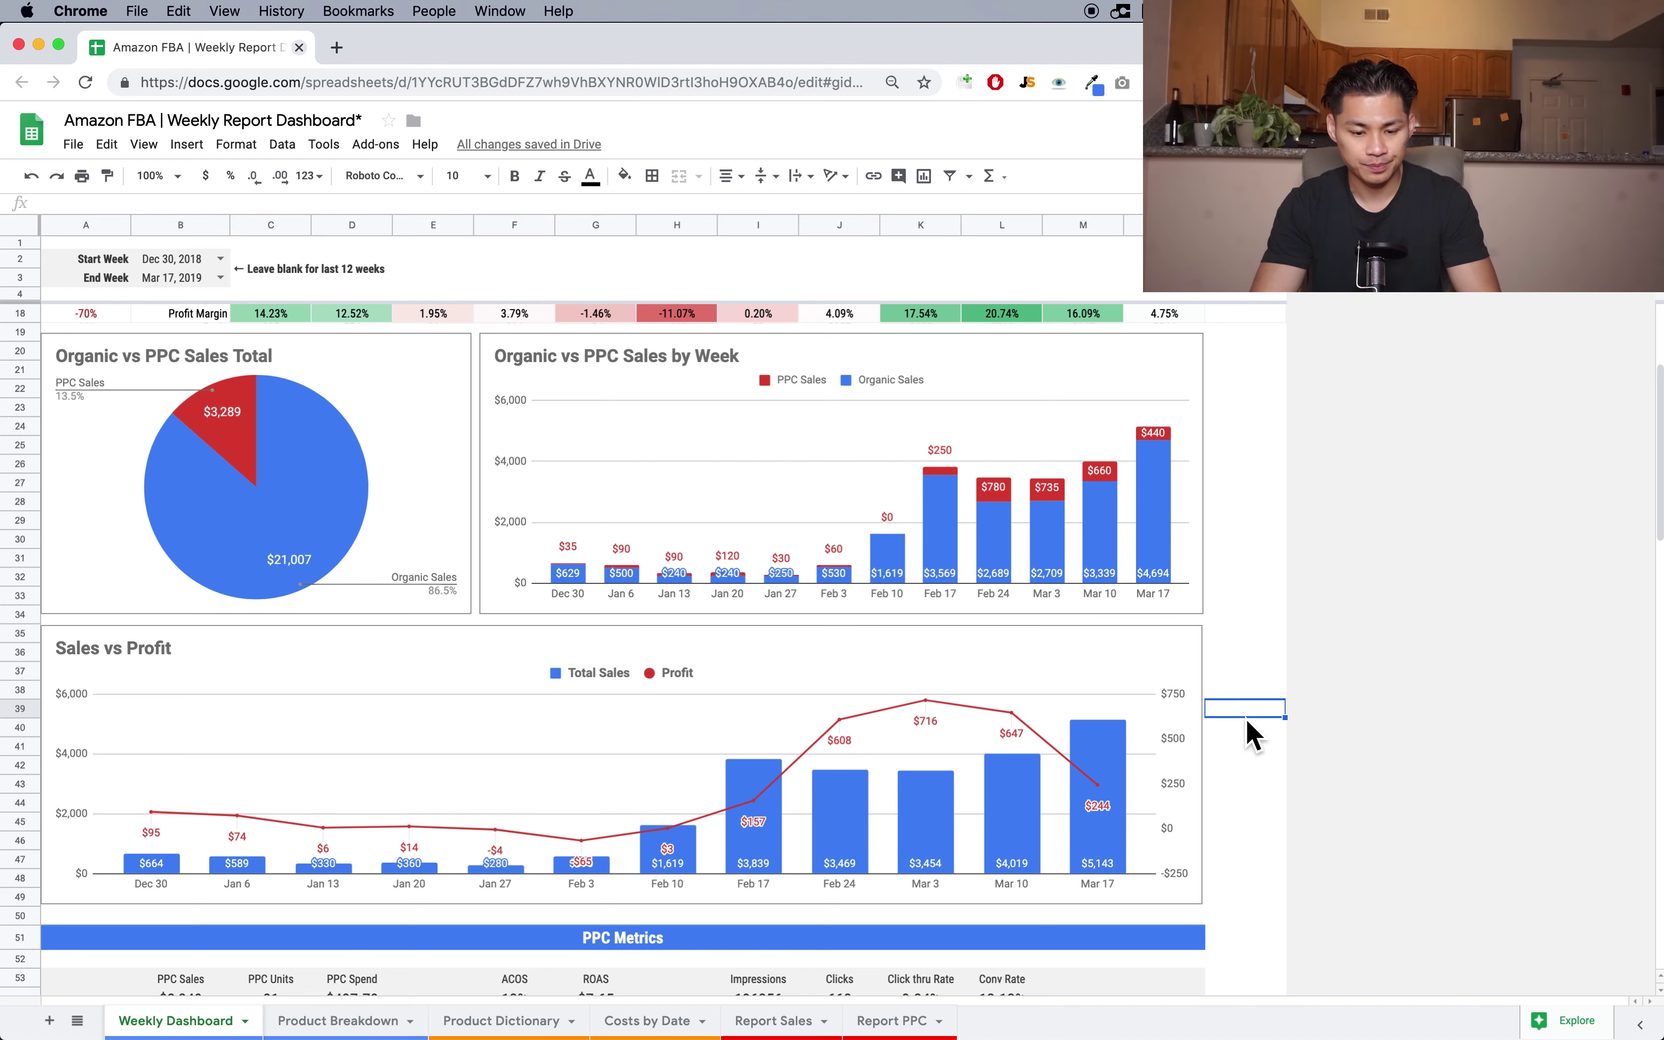
- Examine the PPC Metrics section, including its current and previous period summary and the weekly table
scroll(1249, 735, down, 3)
scroll(1251, 736, down, 3)
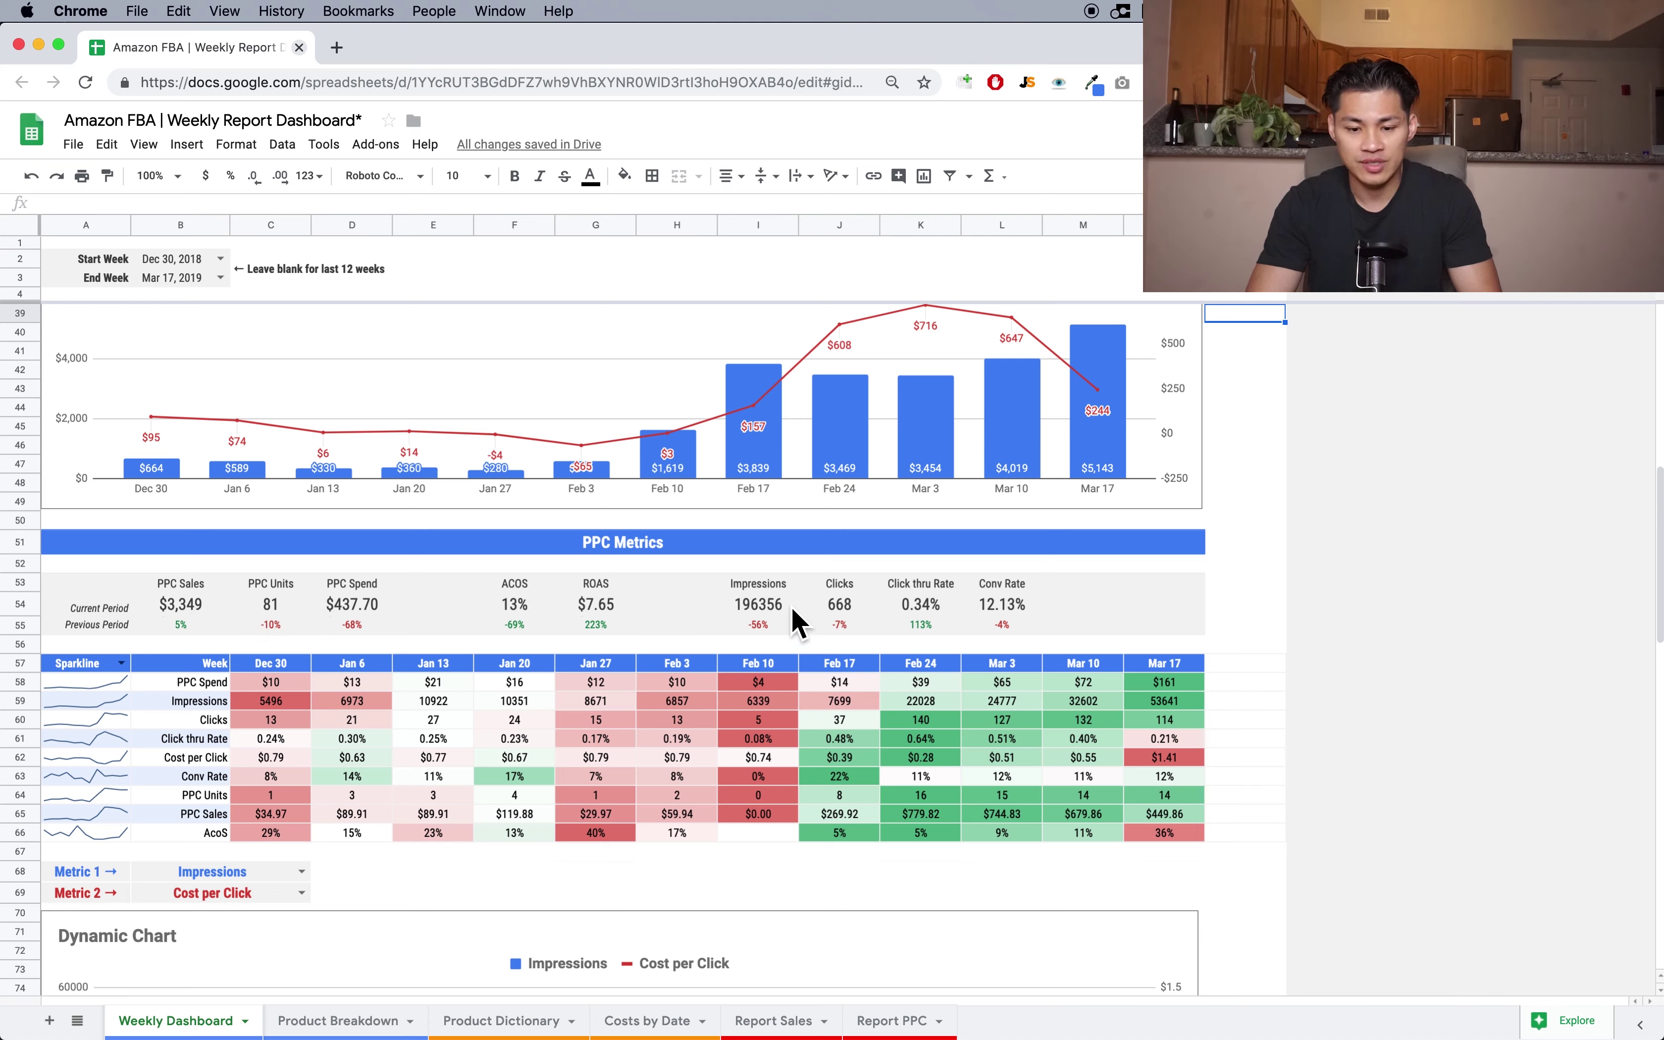
click(1100, 607)
click(1258, 566)
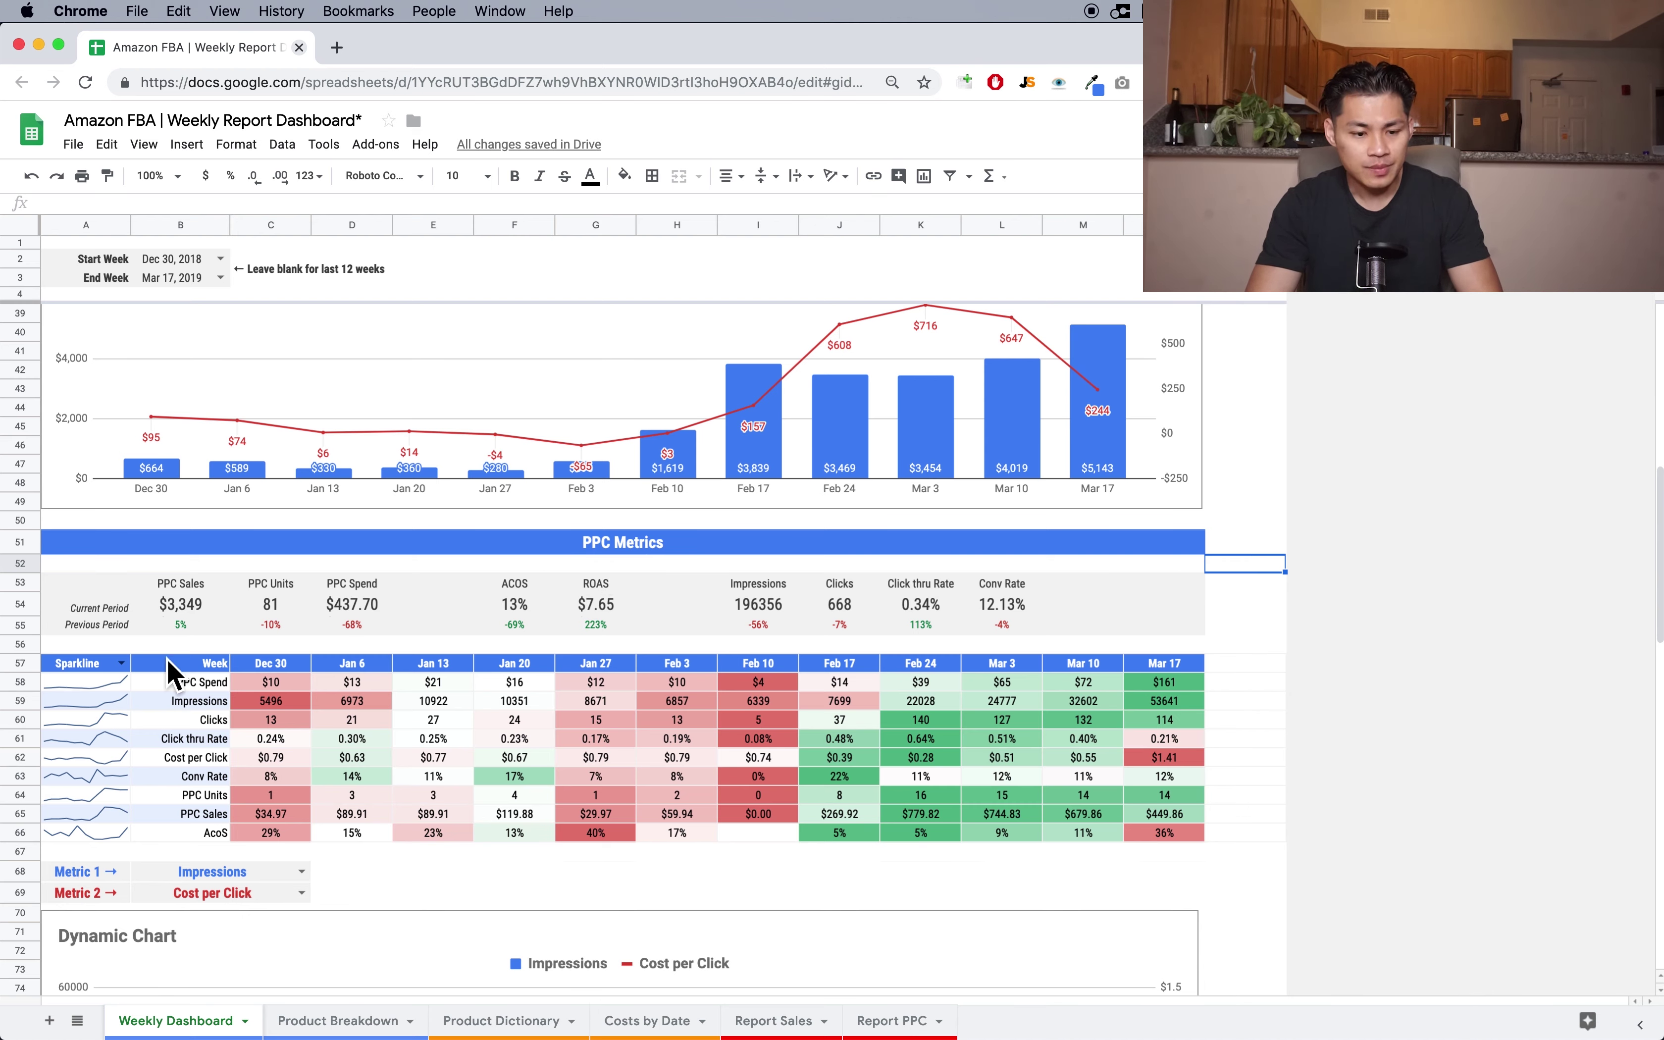
click(117, 629)
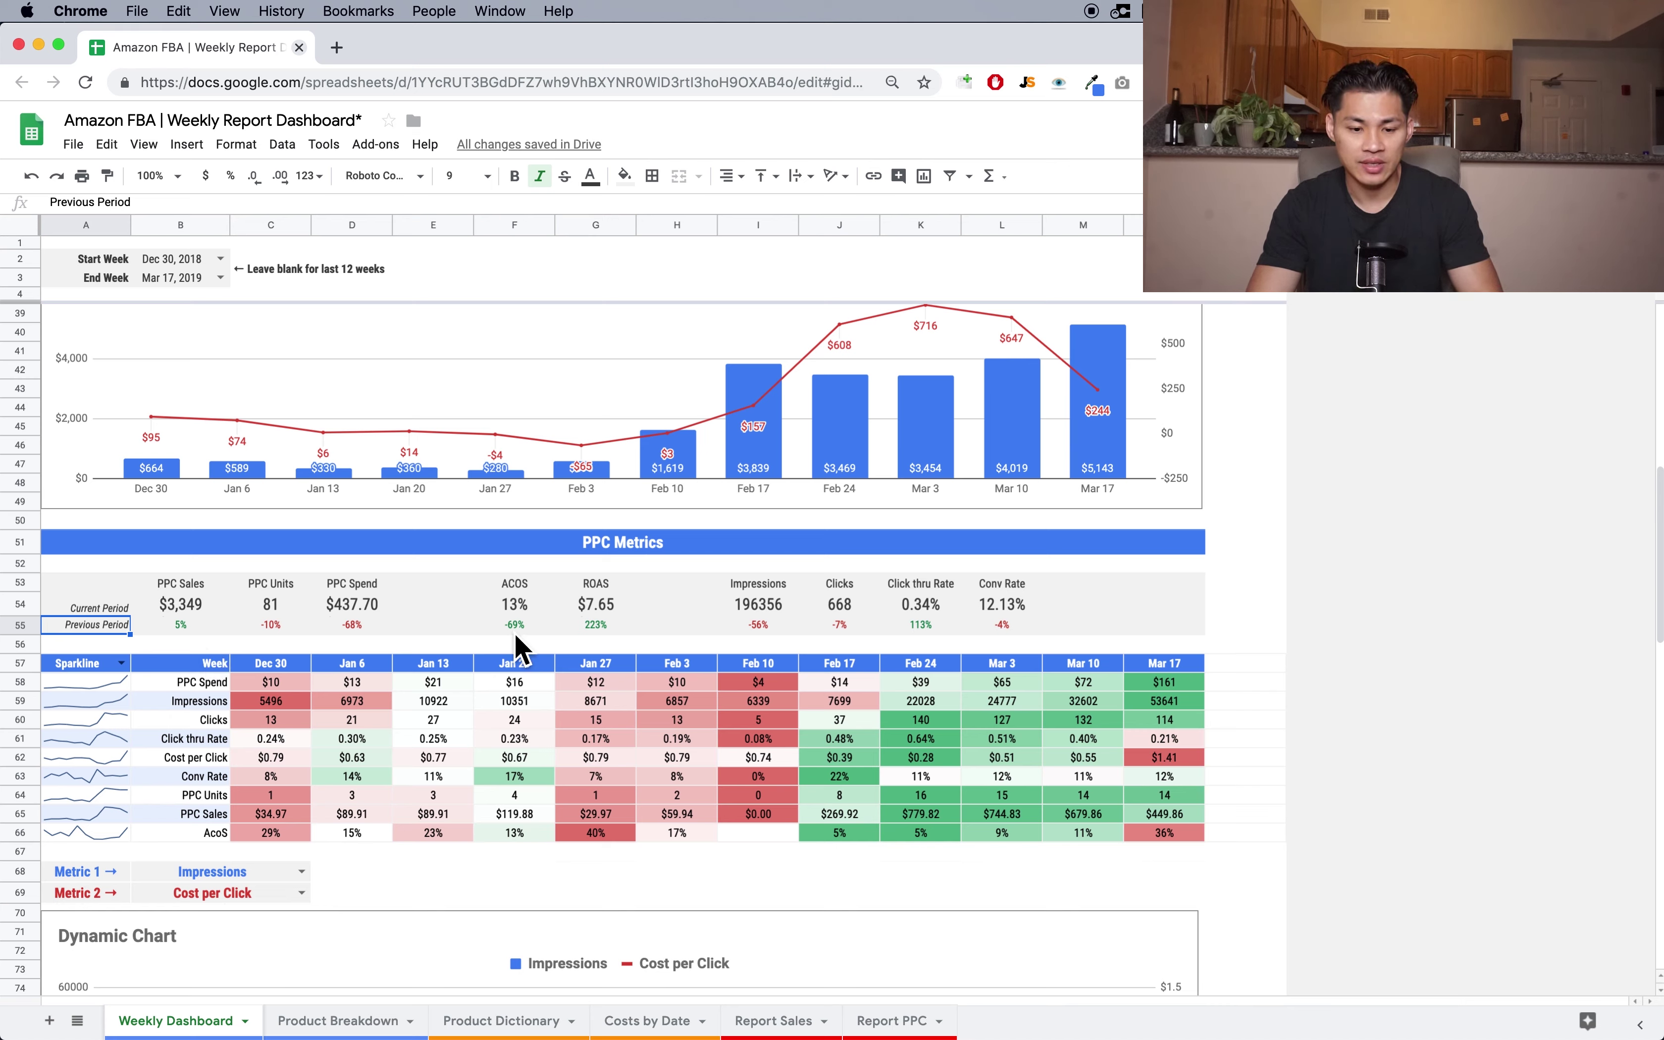
click(483, 622)
click(470, 610)
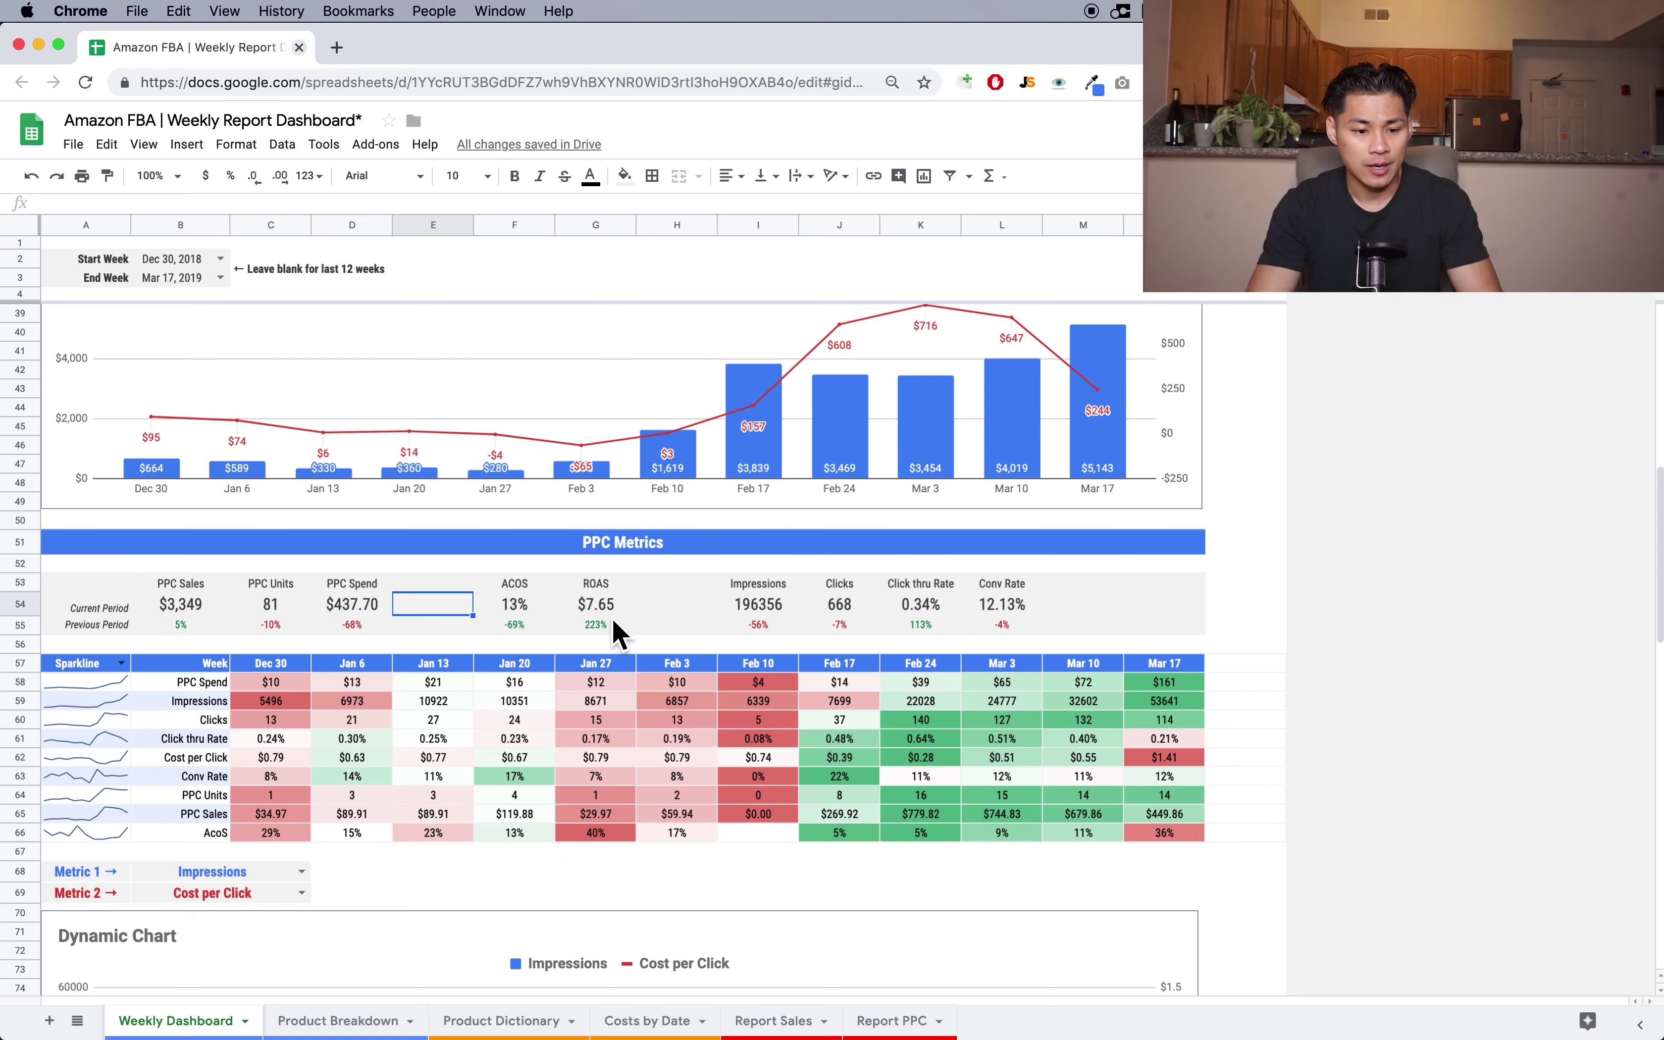
scroll(608, 626, down, 1)
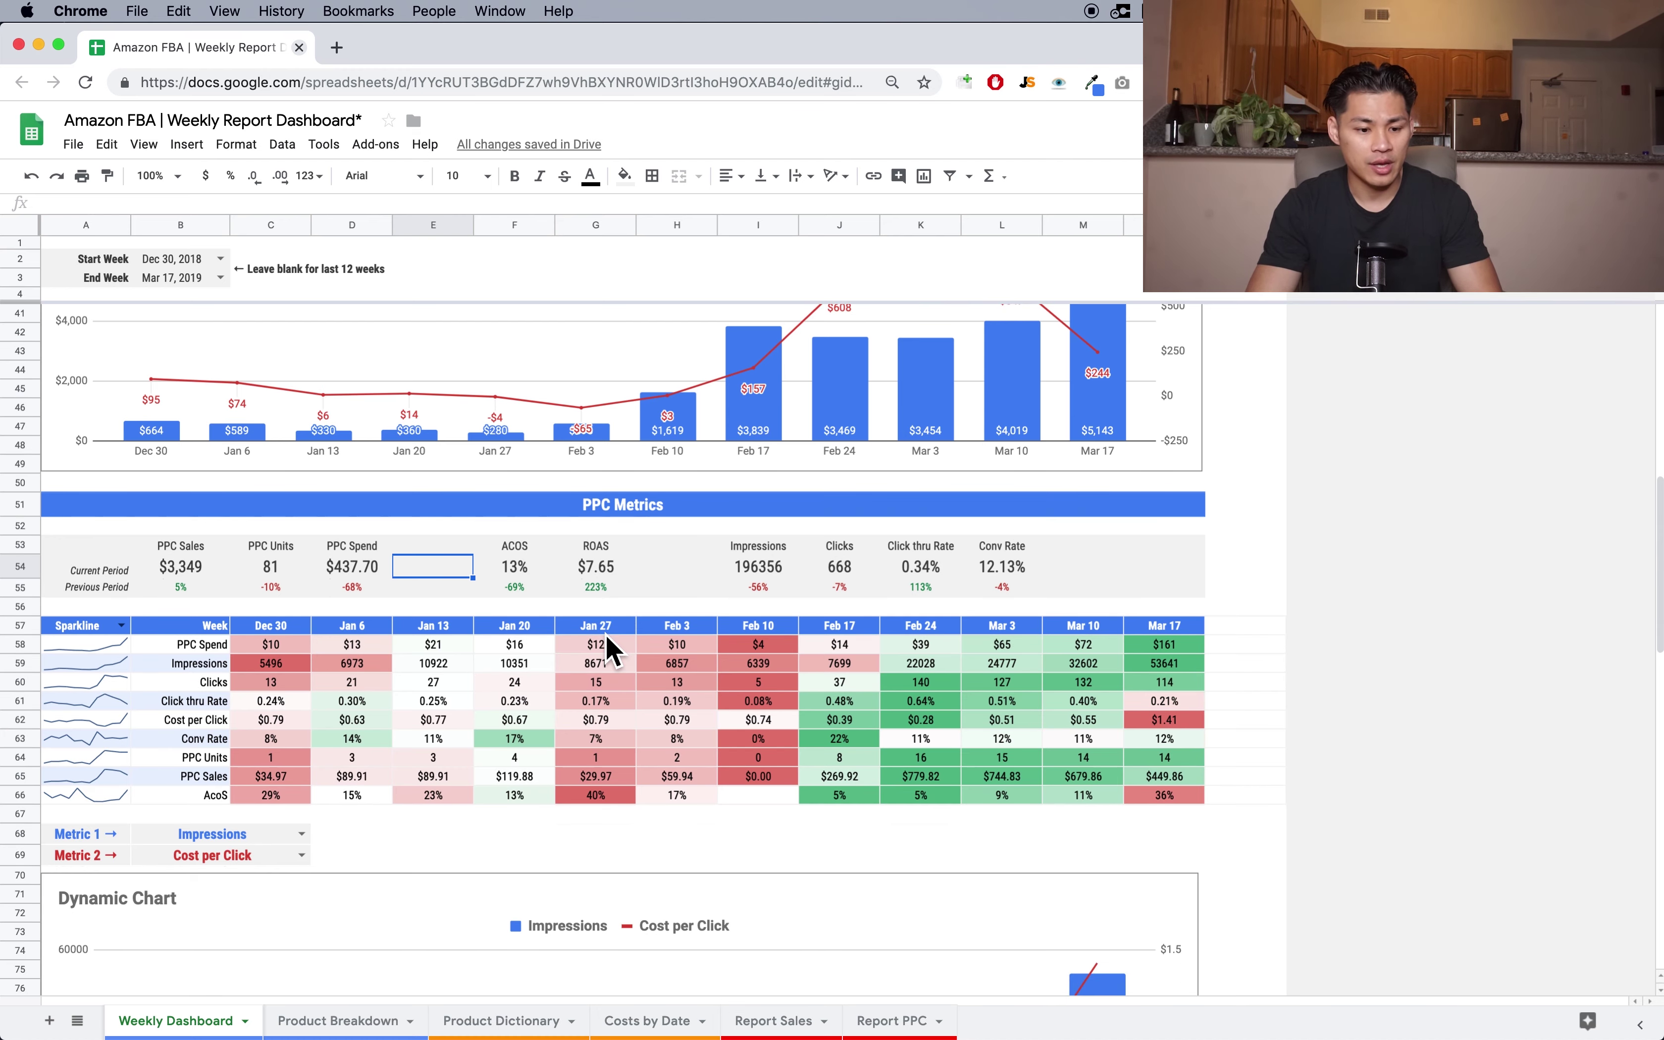
- Switch the first column of the weekly PPC Metrics table to Percentage Δ
click(204, 650)
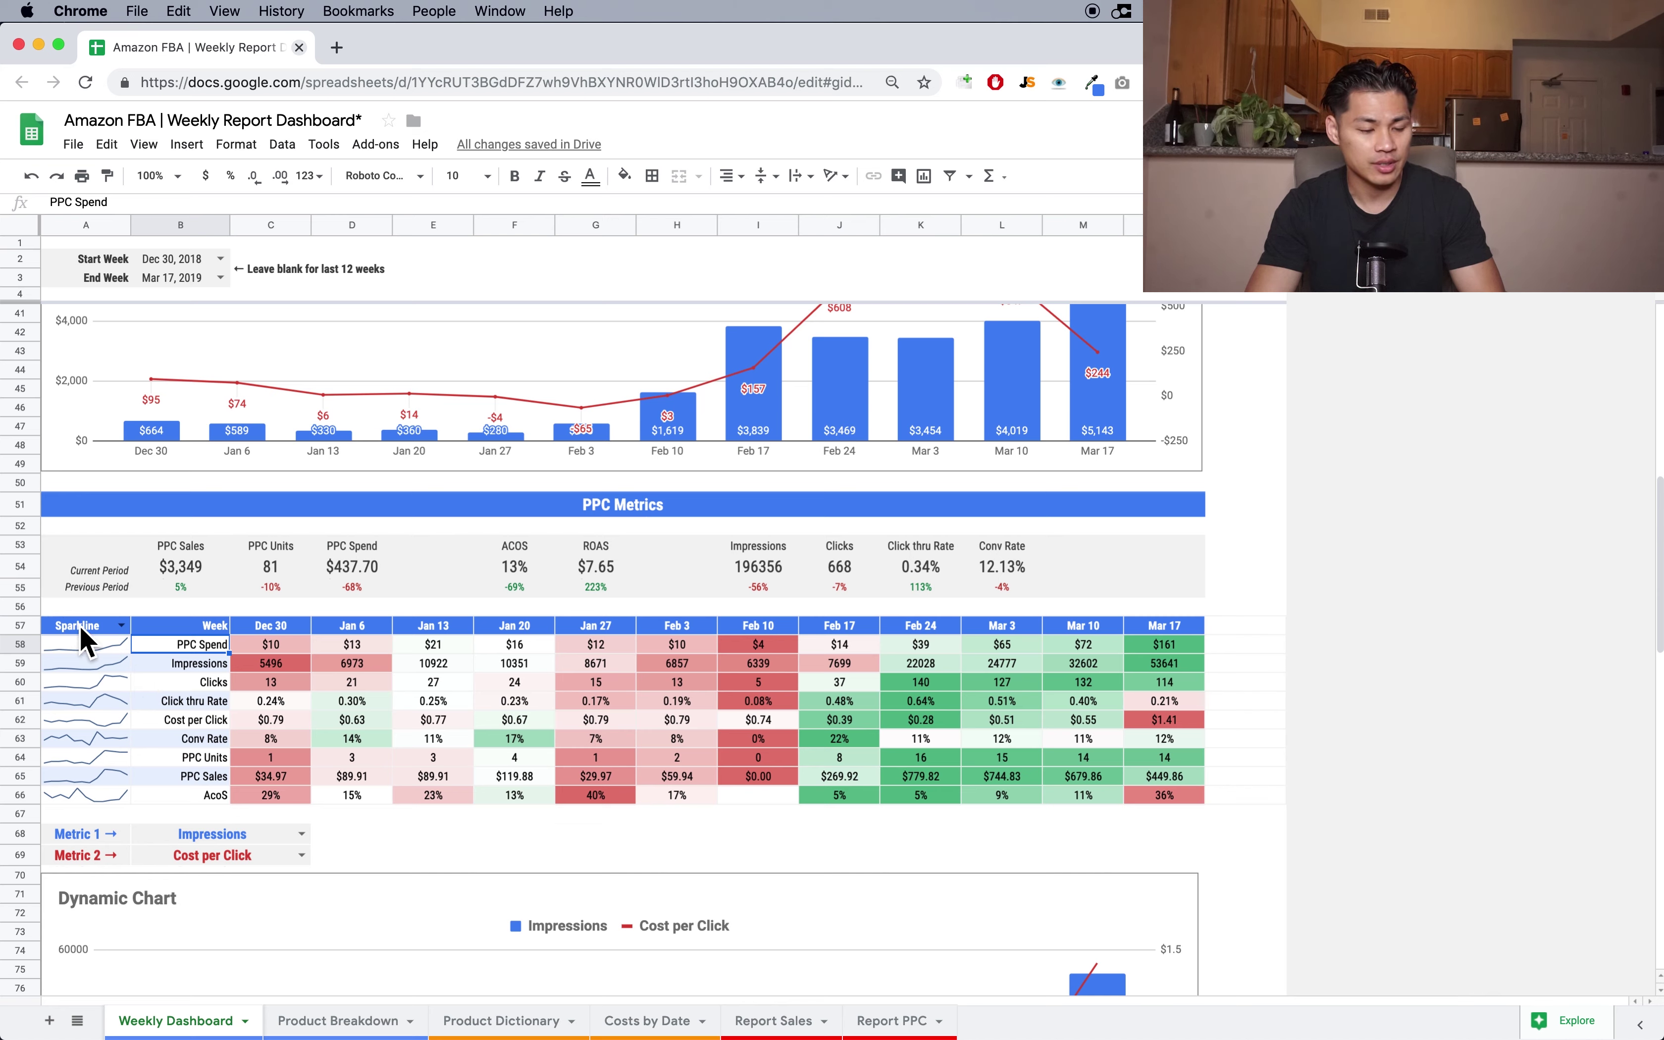
click(126, 626)
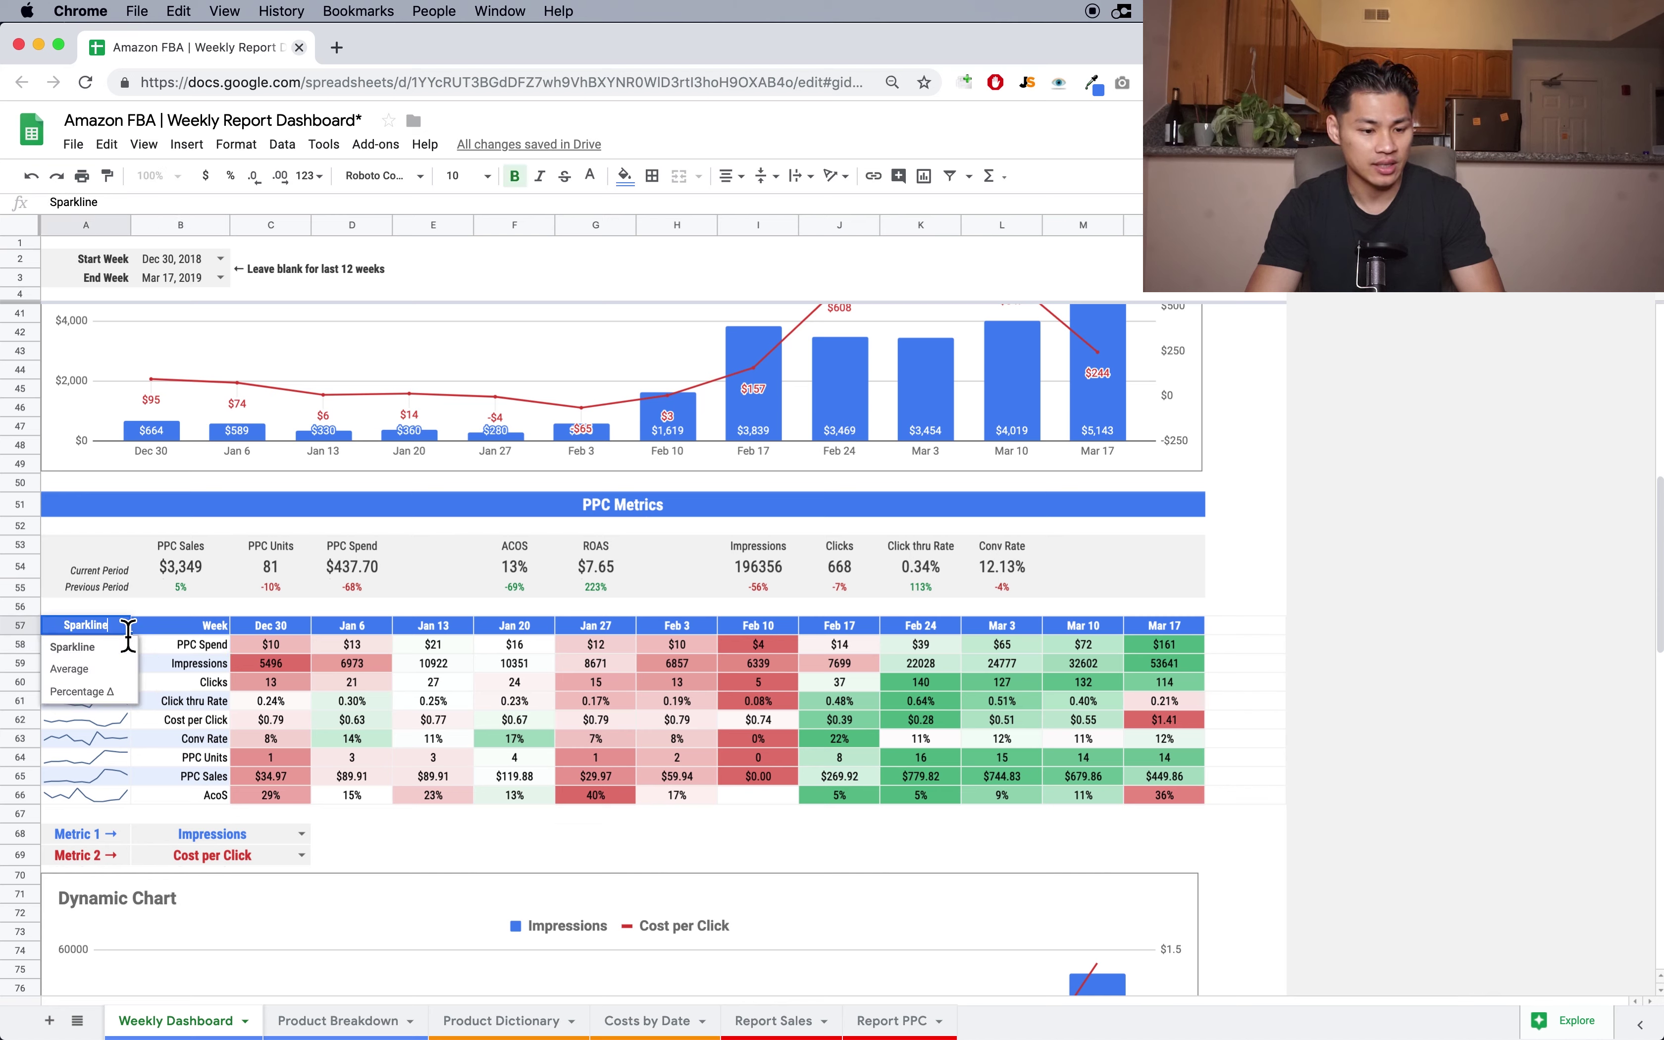
click(108, 695)
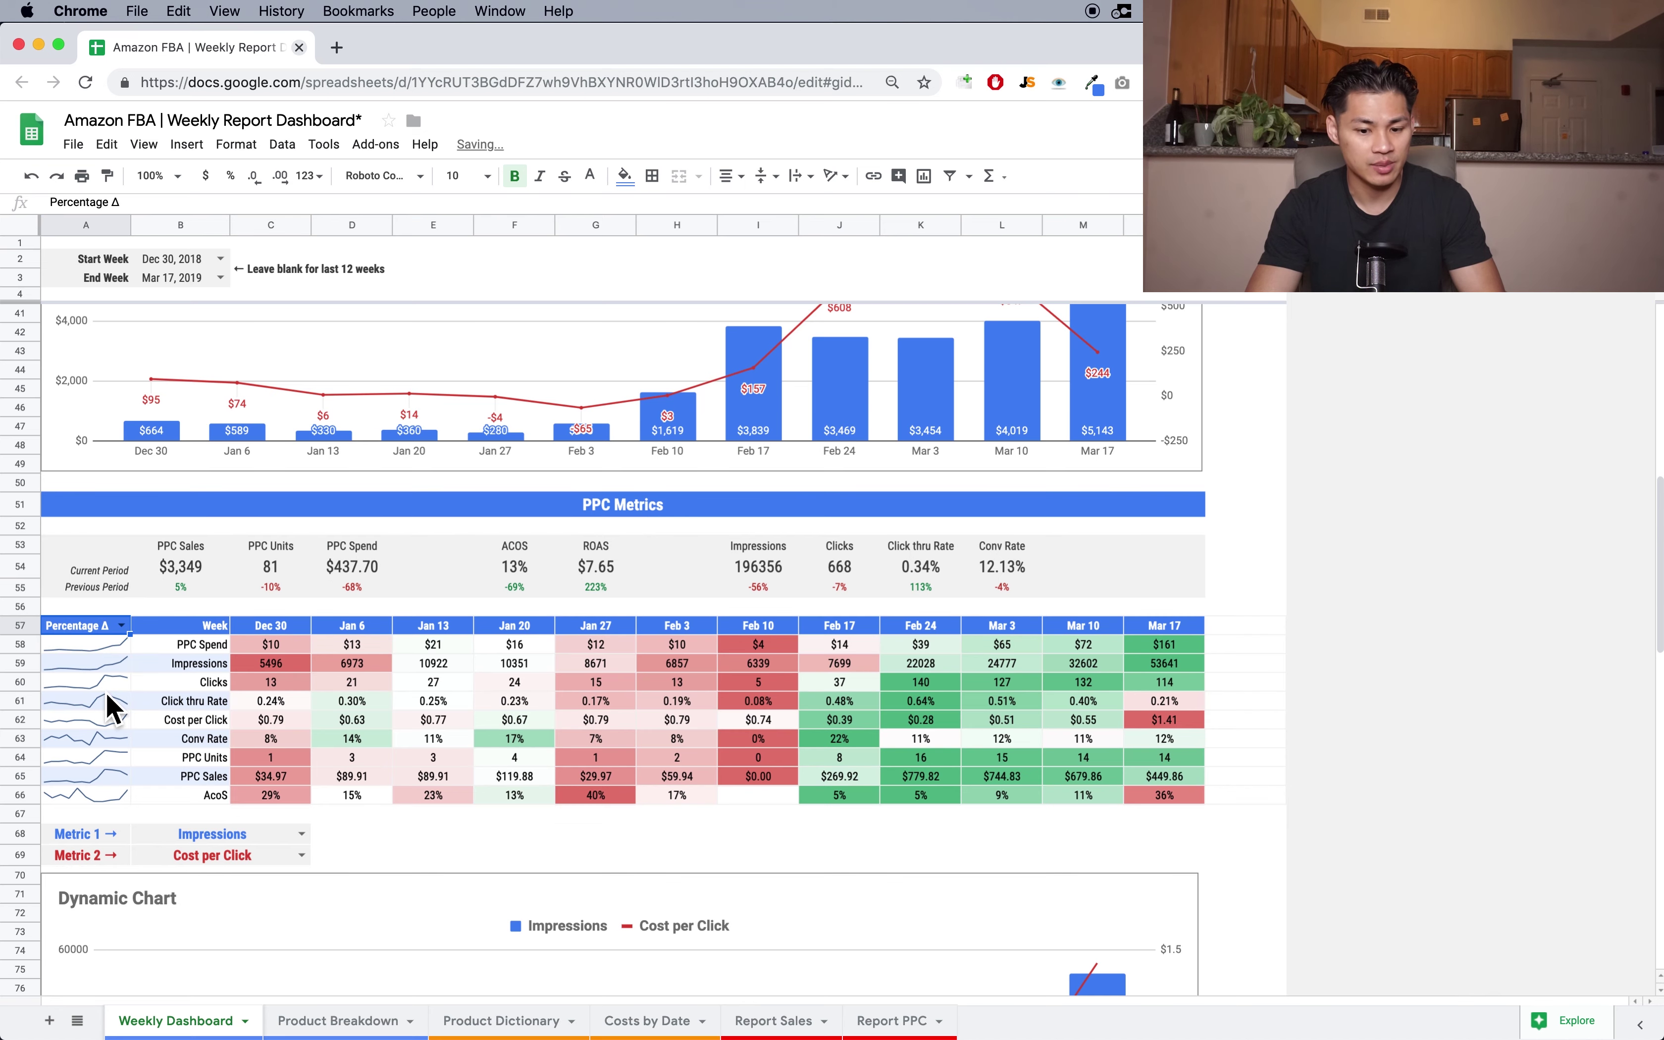
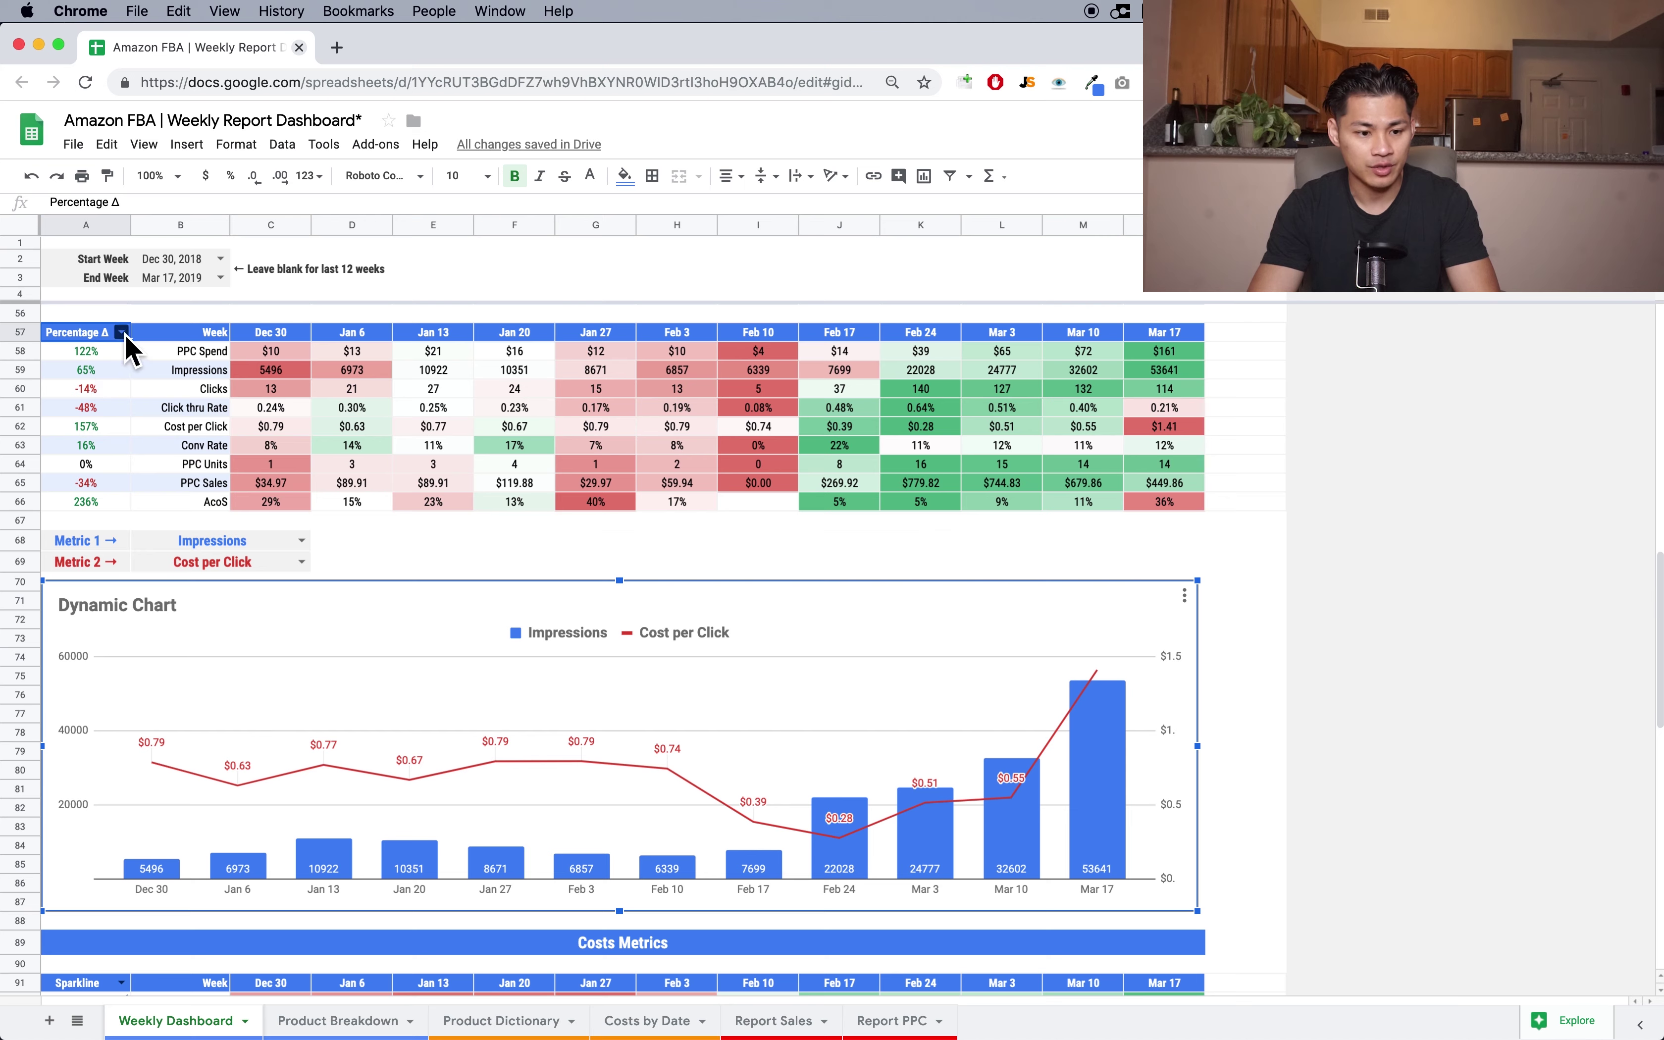
- Switch the first column of the weekly PPC Metrics table to Average
click(117, 416)
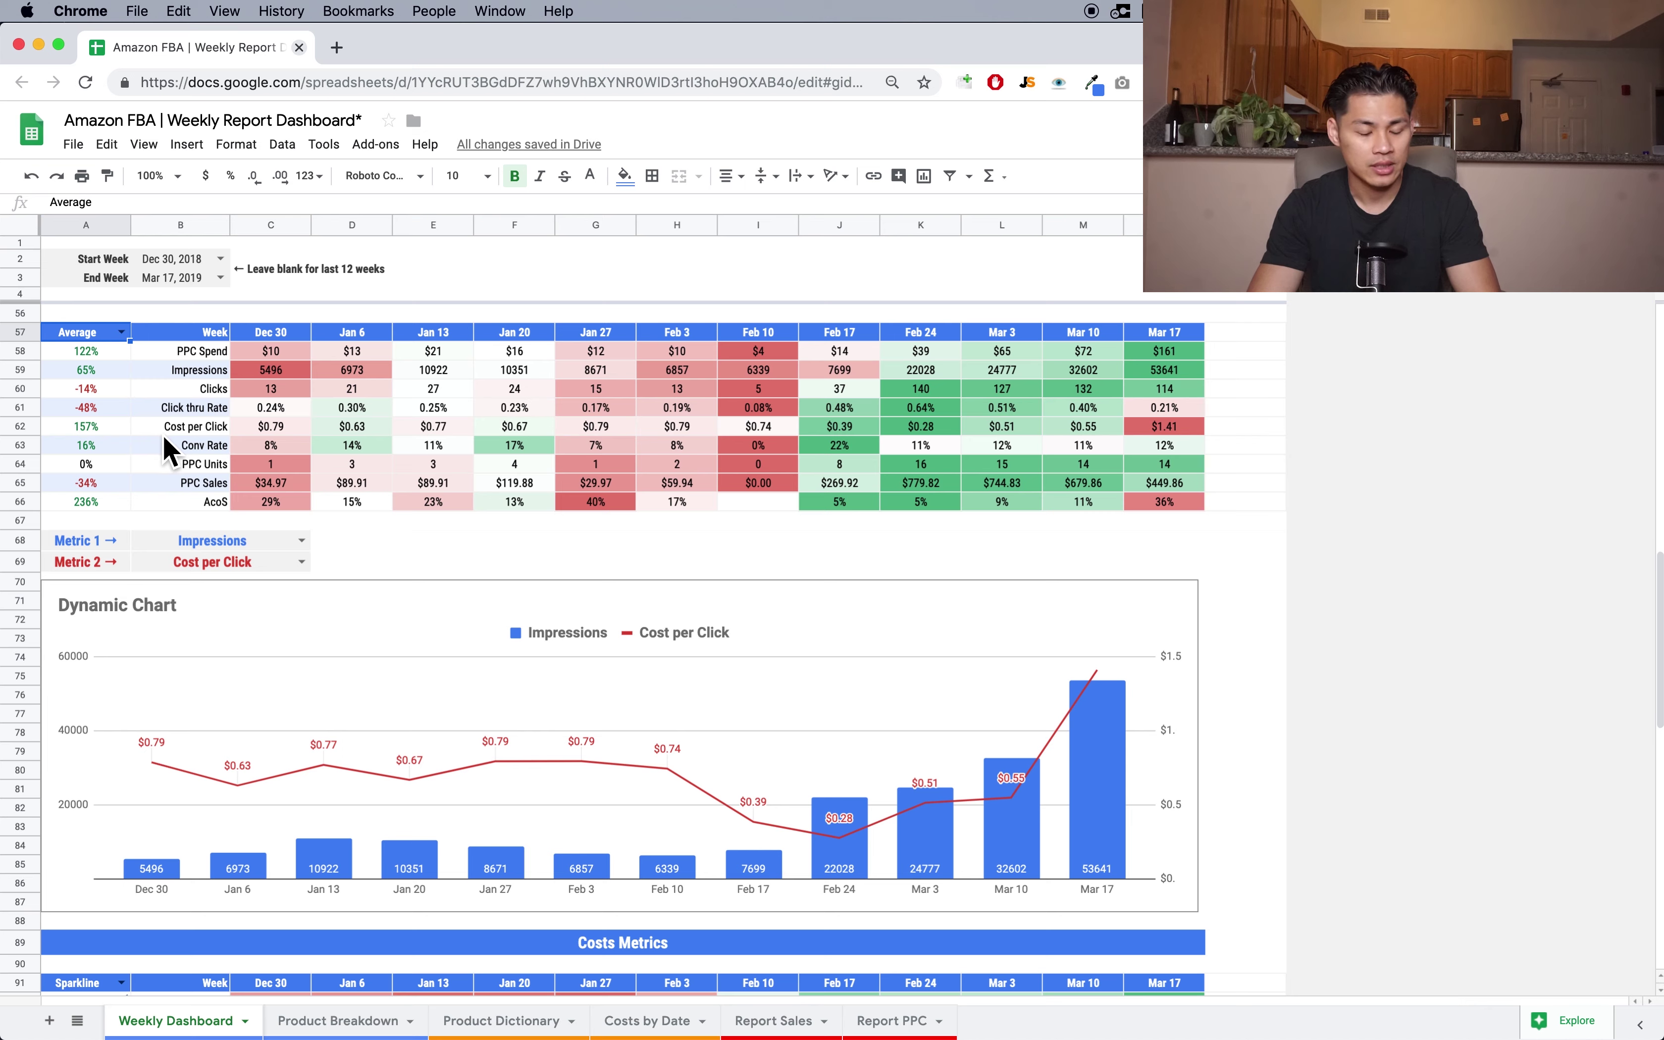
click(102, 431)
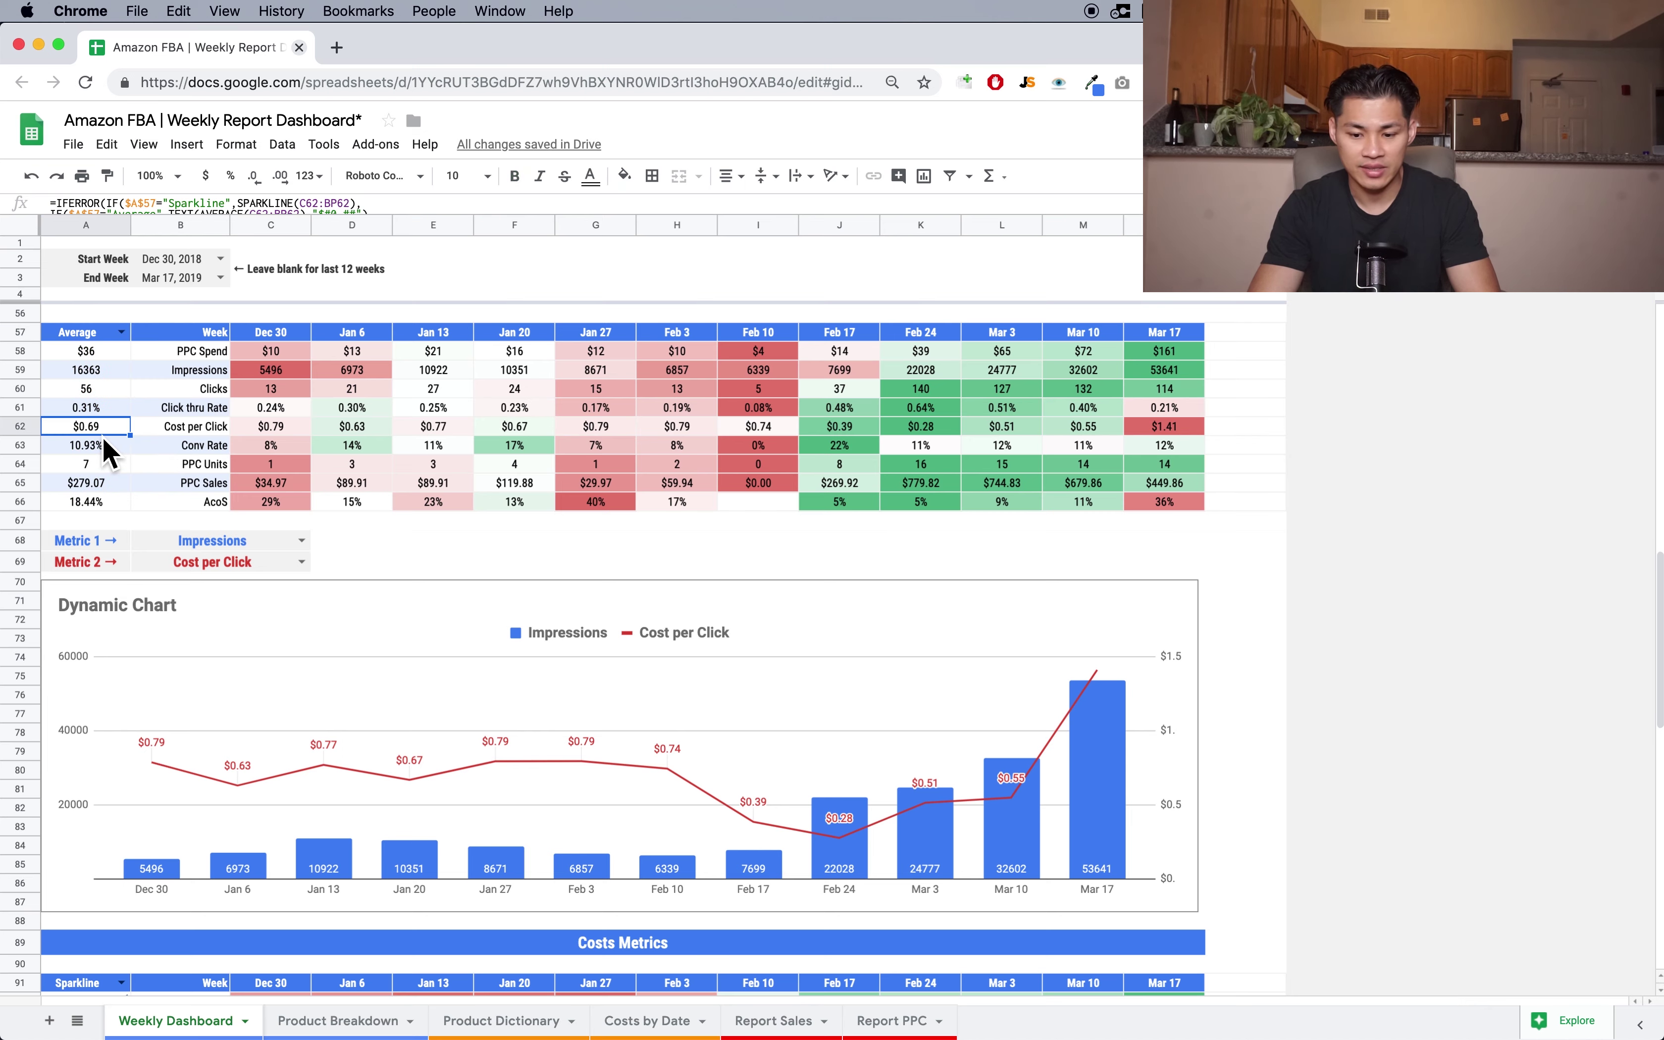
click(572, 550)
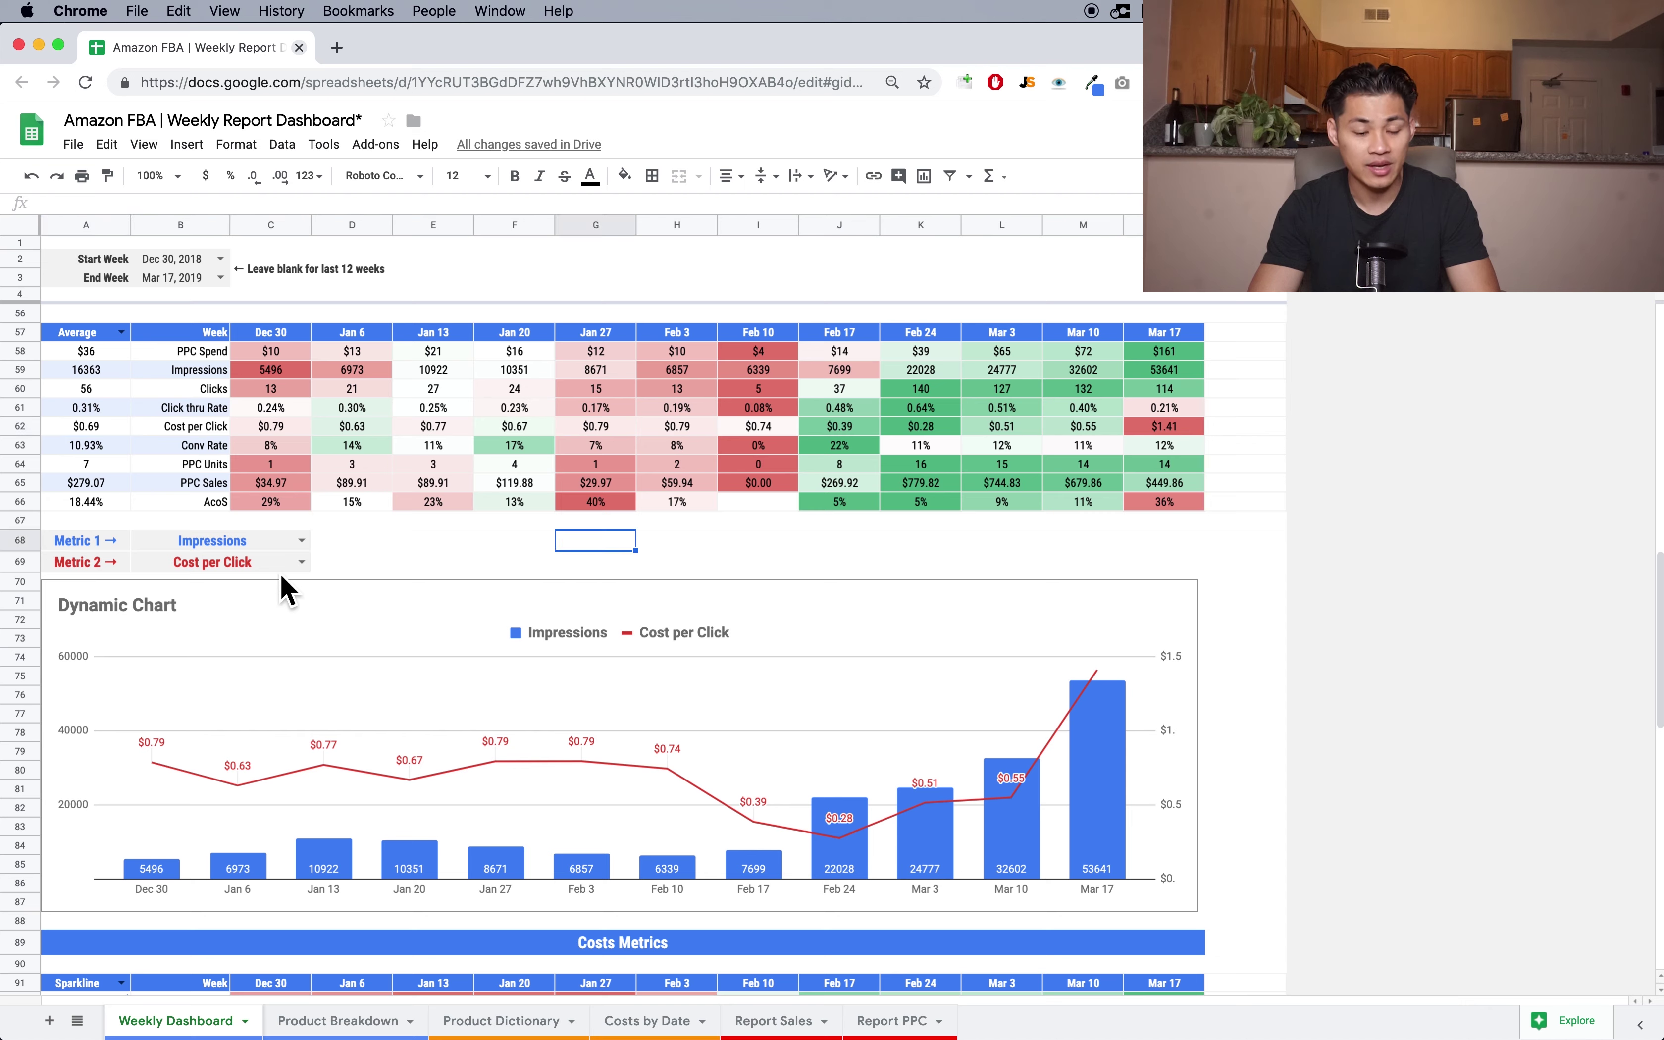
- Set the Dynamic Chart's Metric 1 to AcoS and Metric 2 to PPC Sales
click(302, 543)
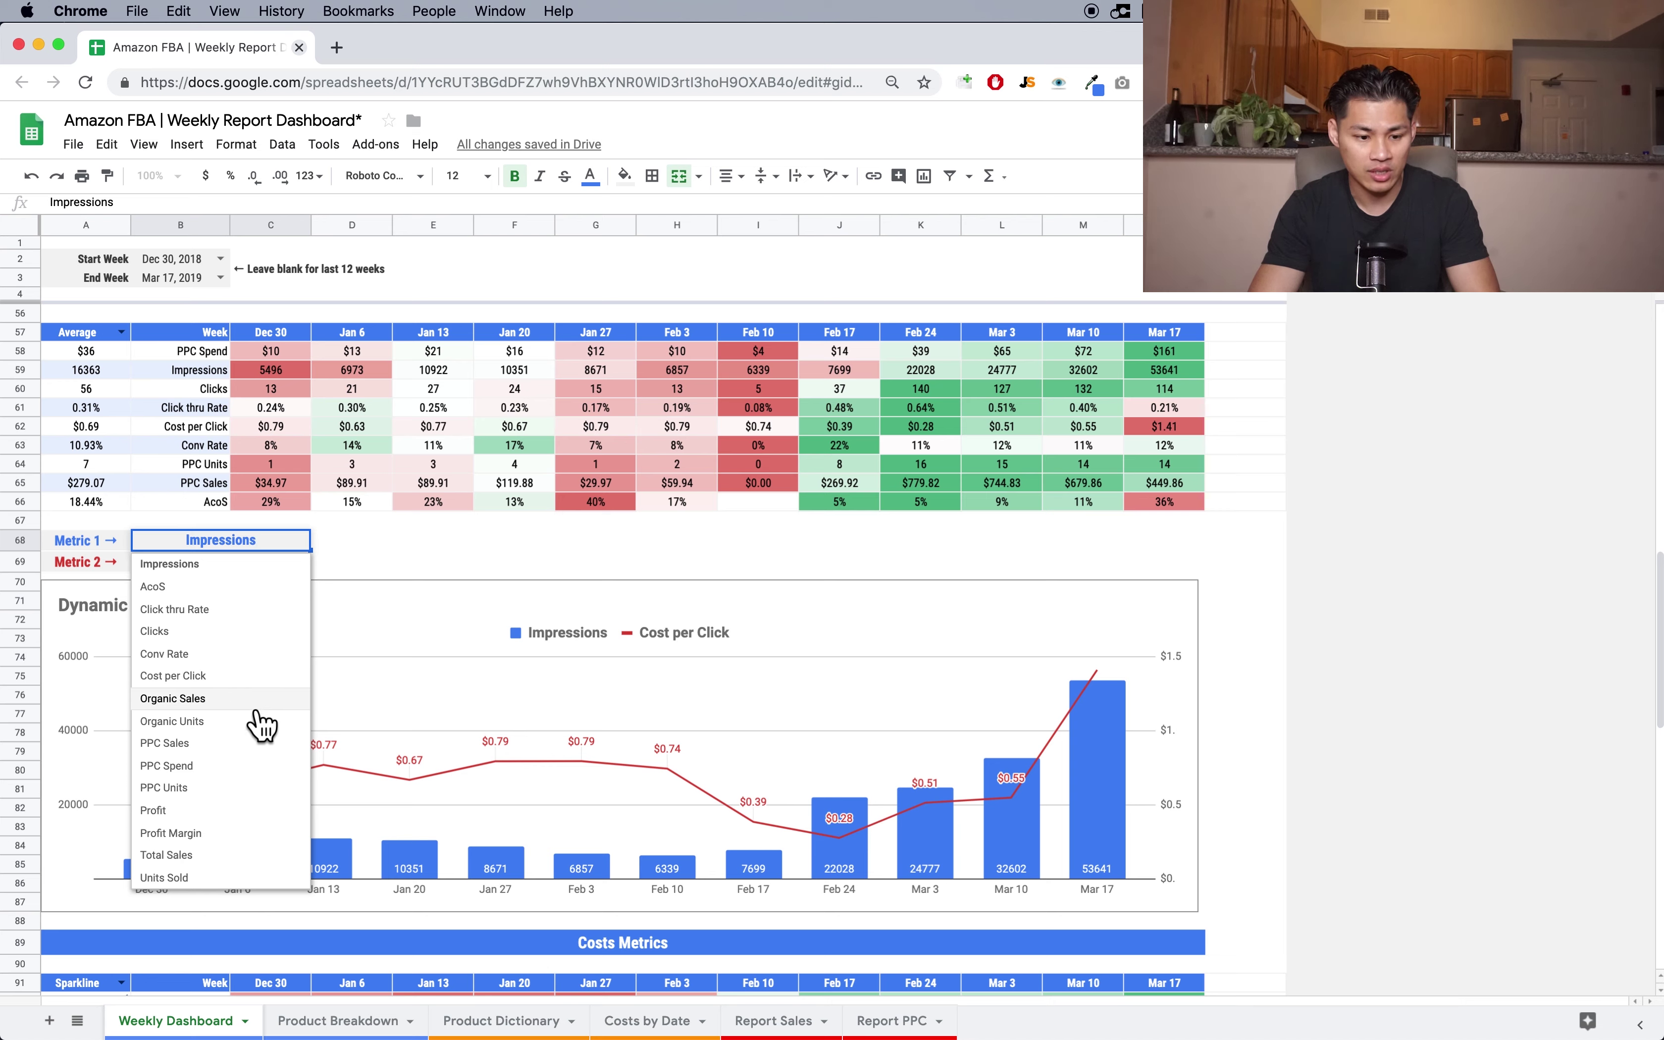
click(249, 591)
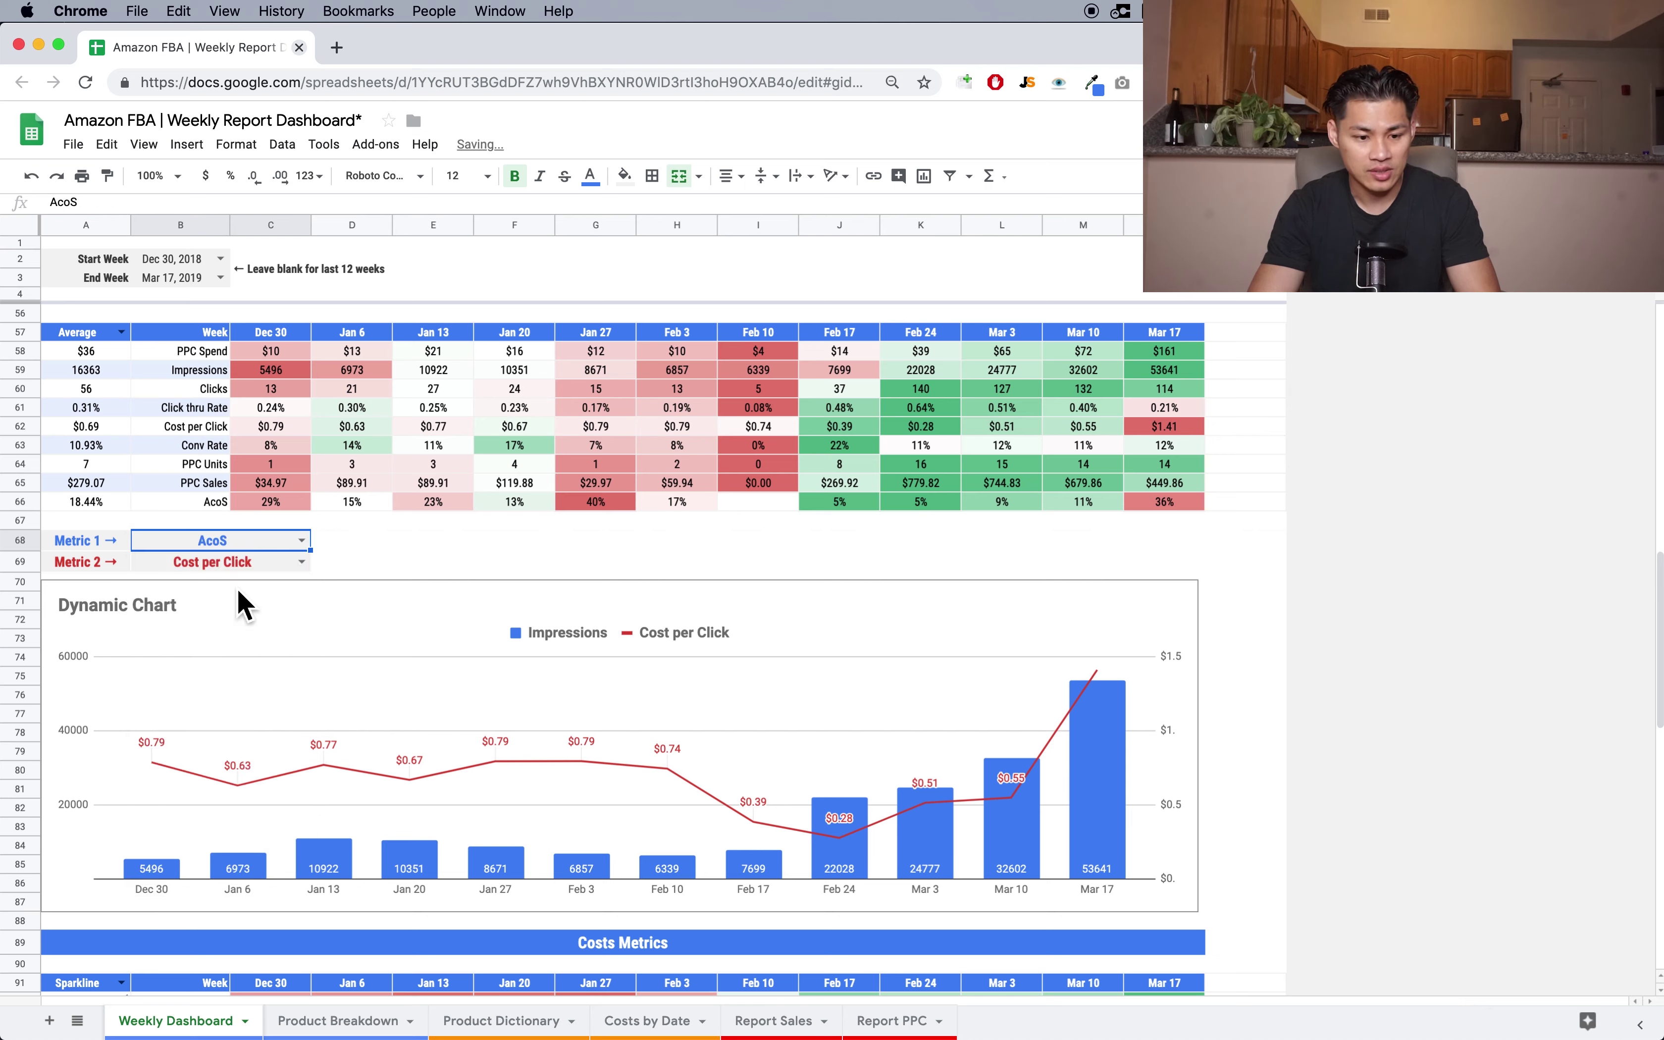
click(300, 564)
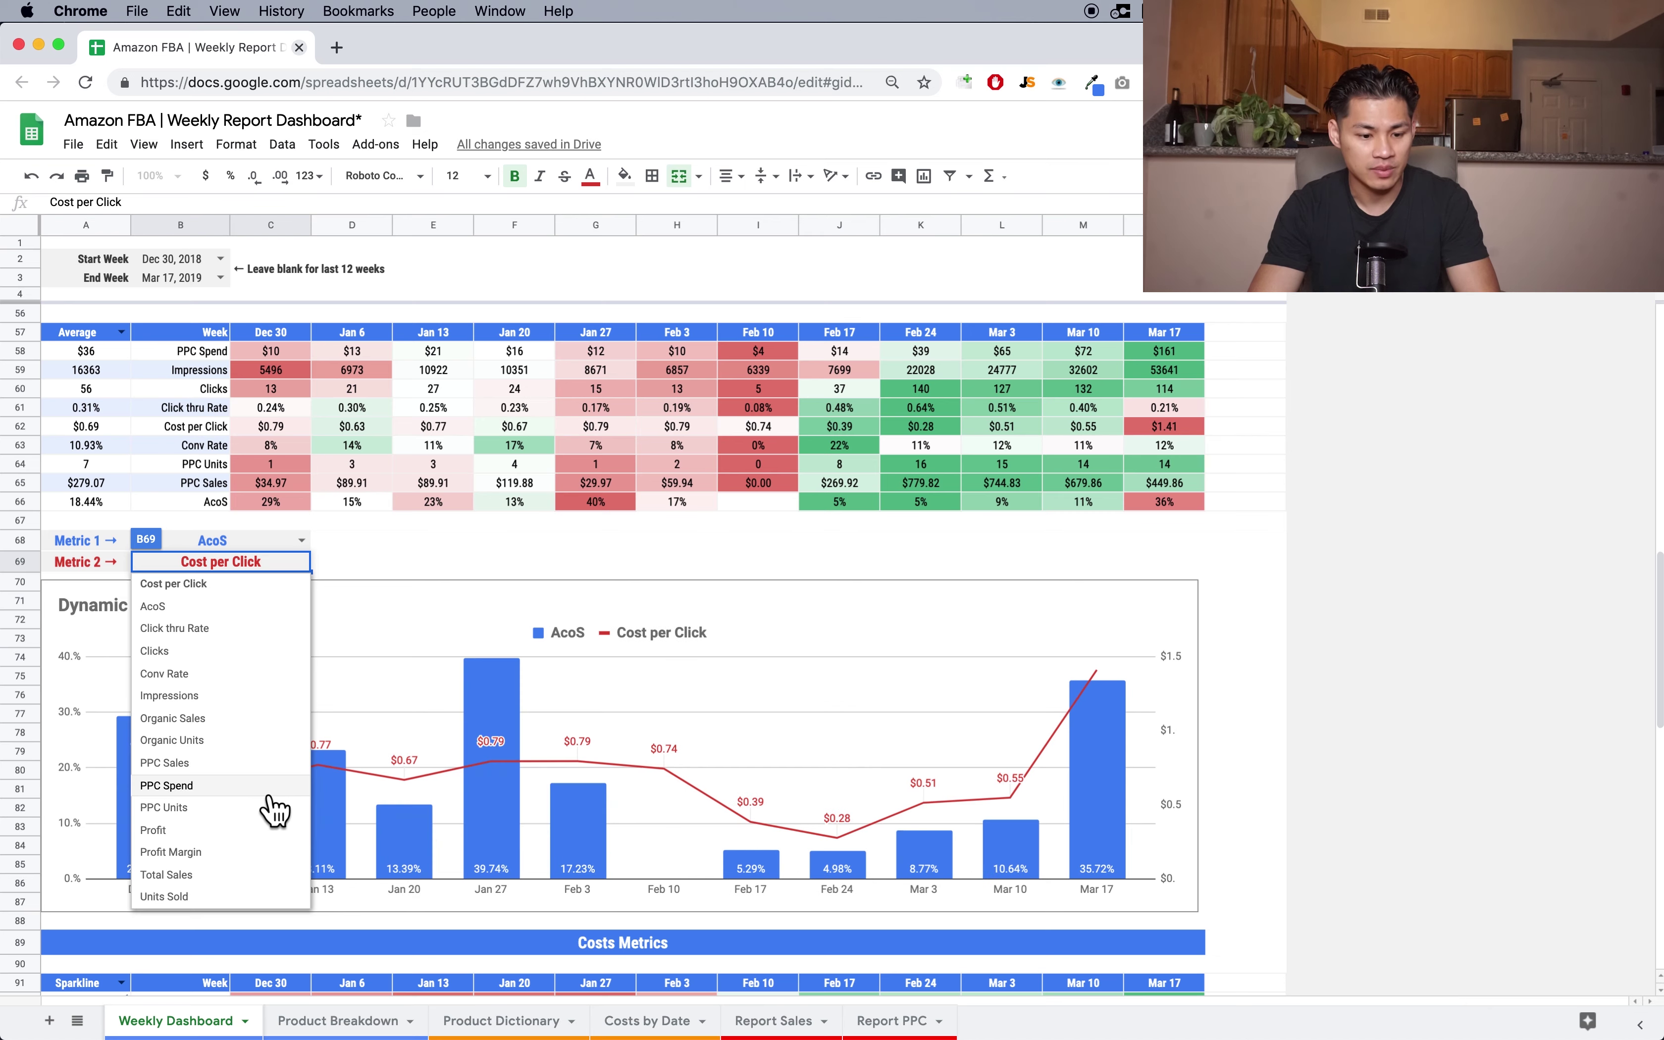
click(242, 764)
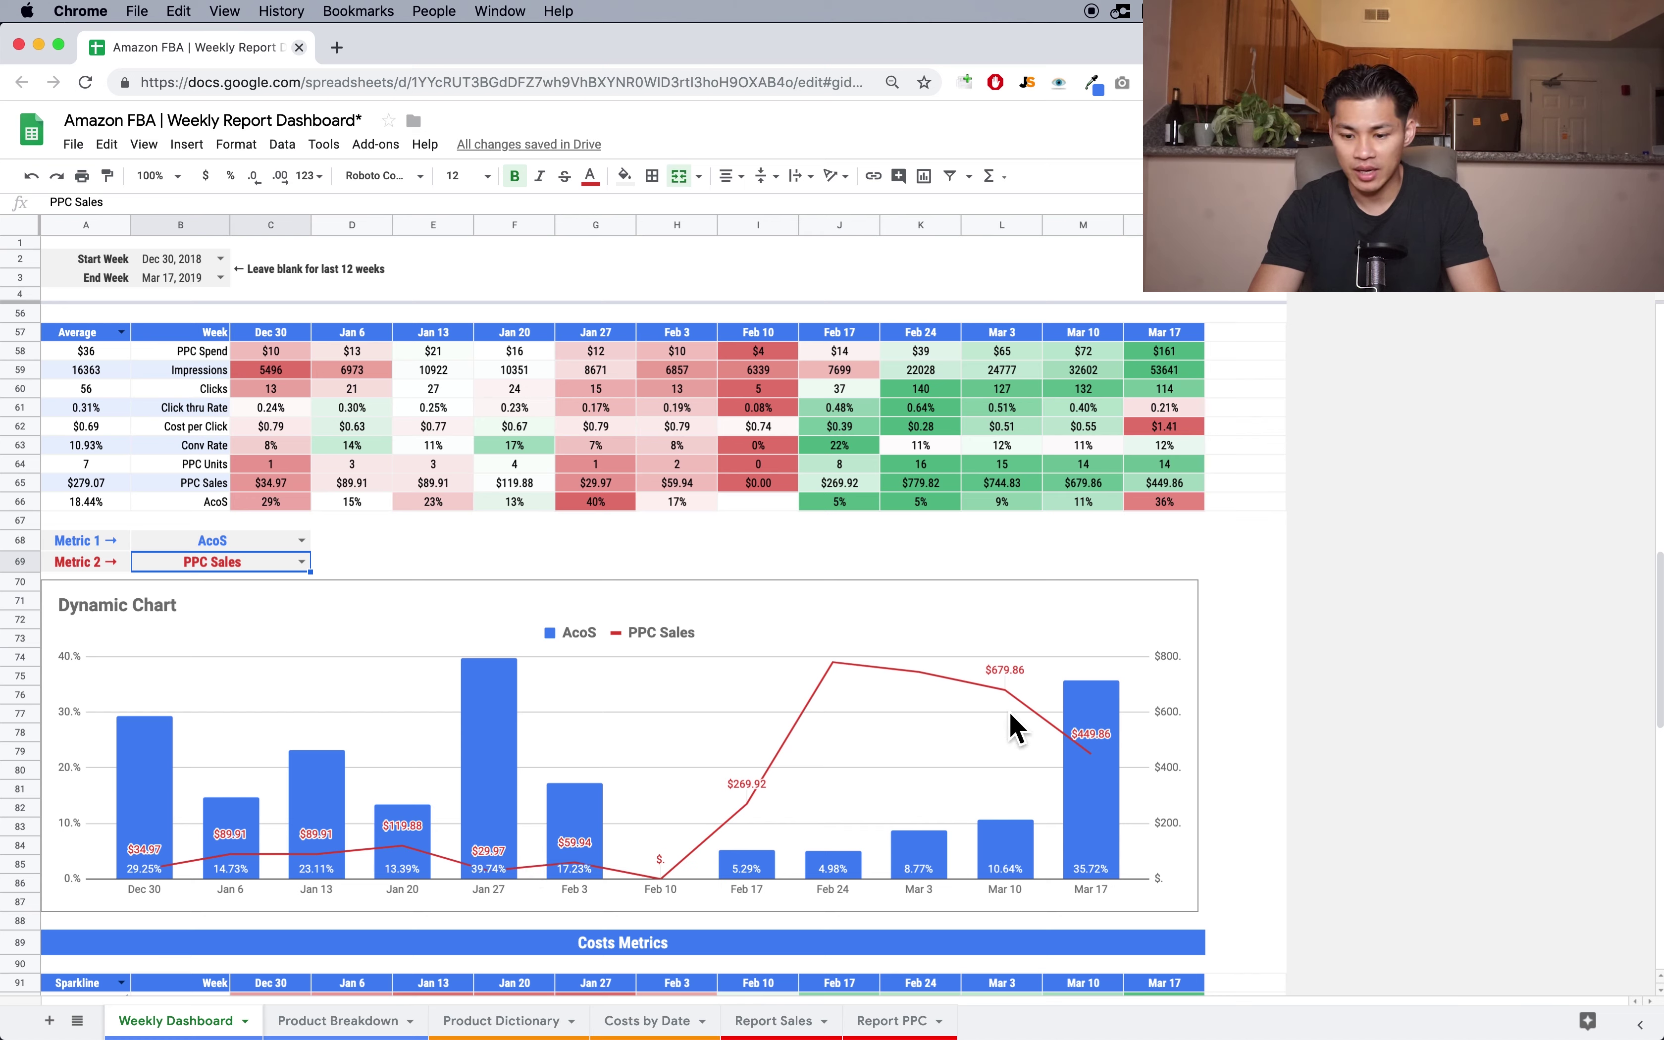
click(1106, 822)
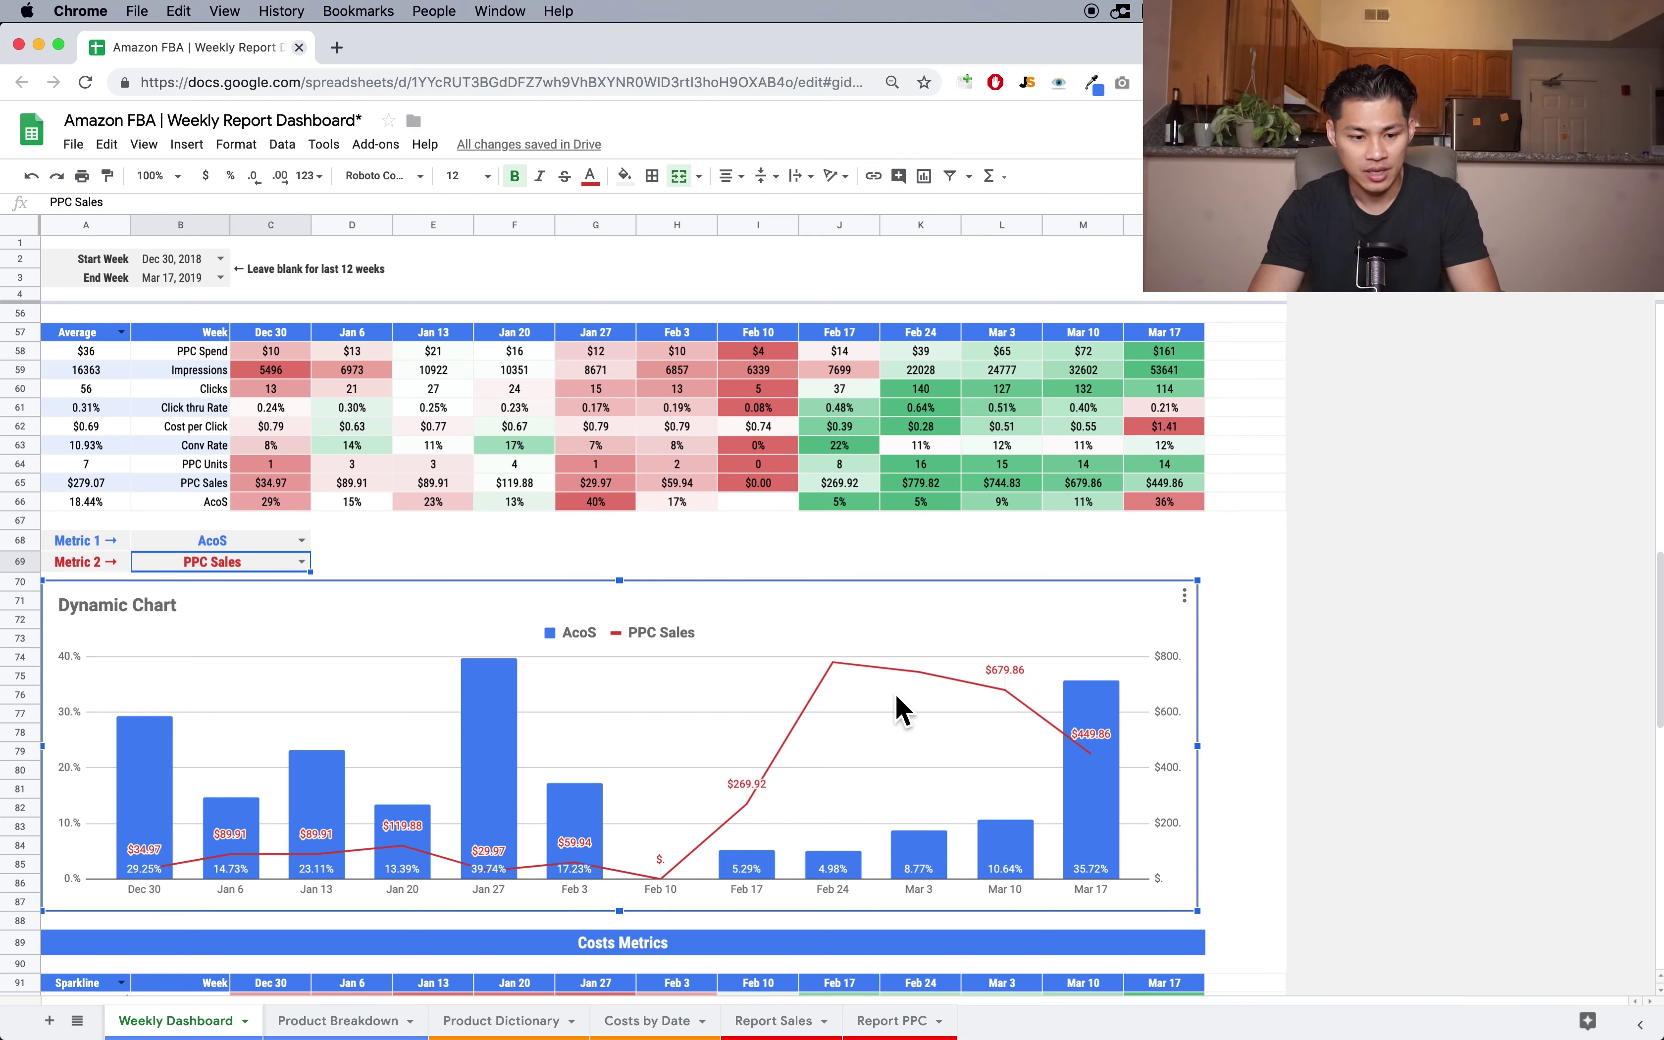
- Change the Dynamic Chart's Metric 1 to Click thru Rate
click(301, 540)
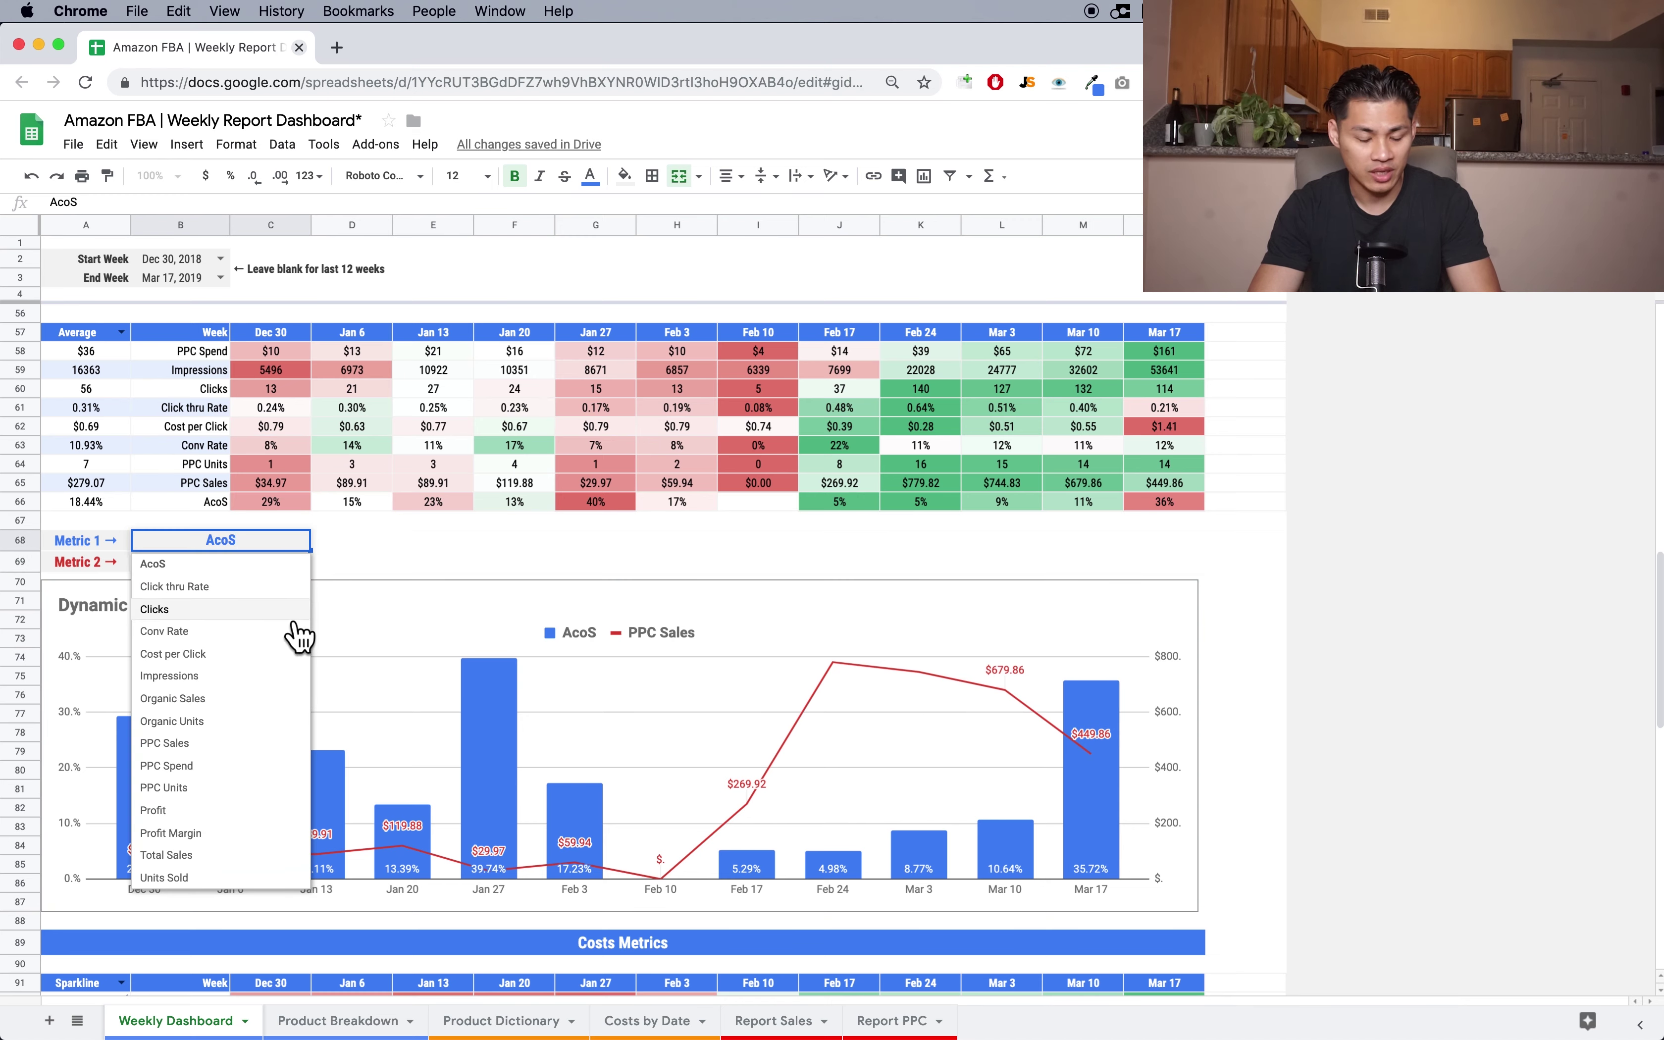
click(276, 587)
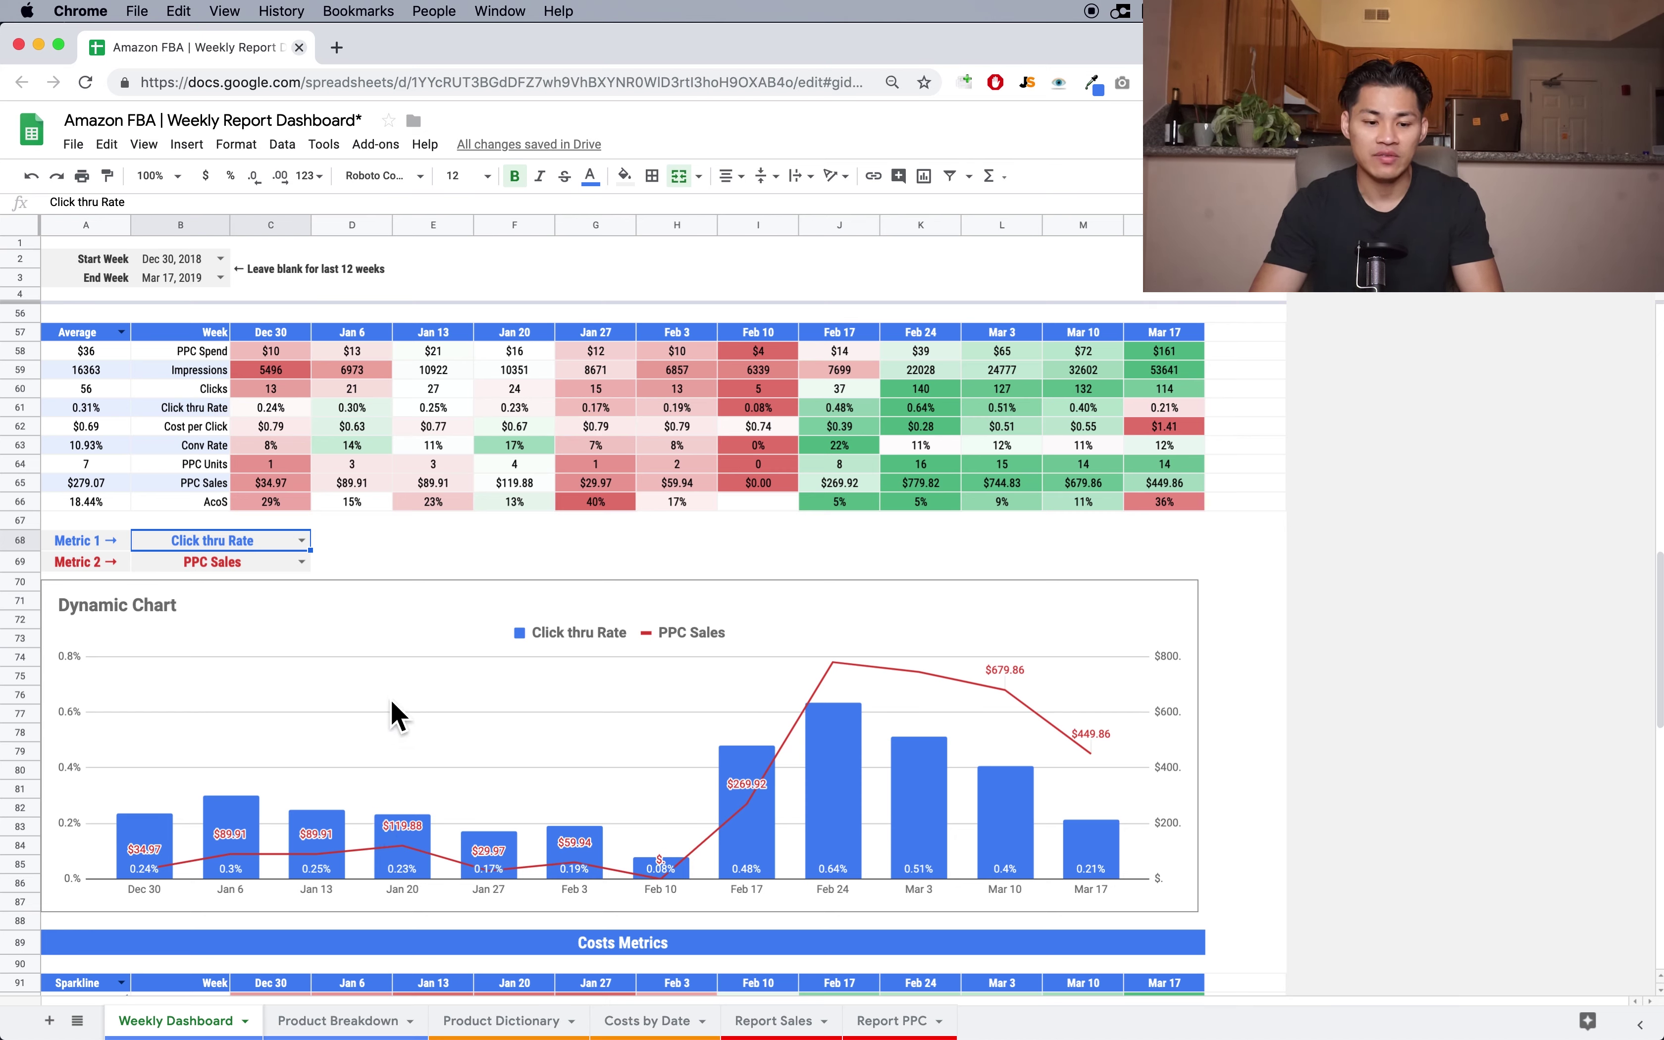
click(416, 562)
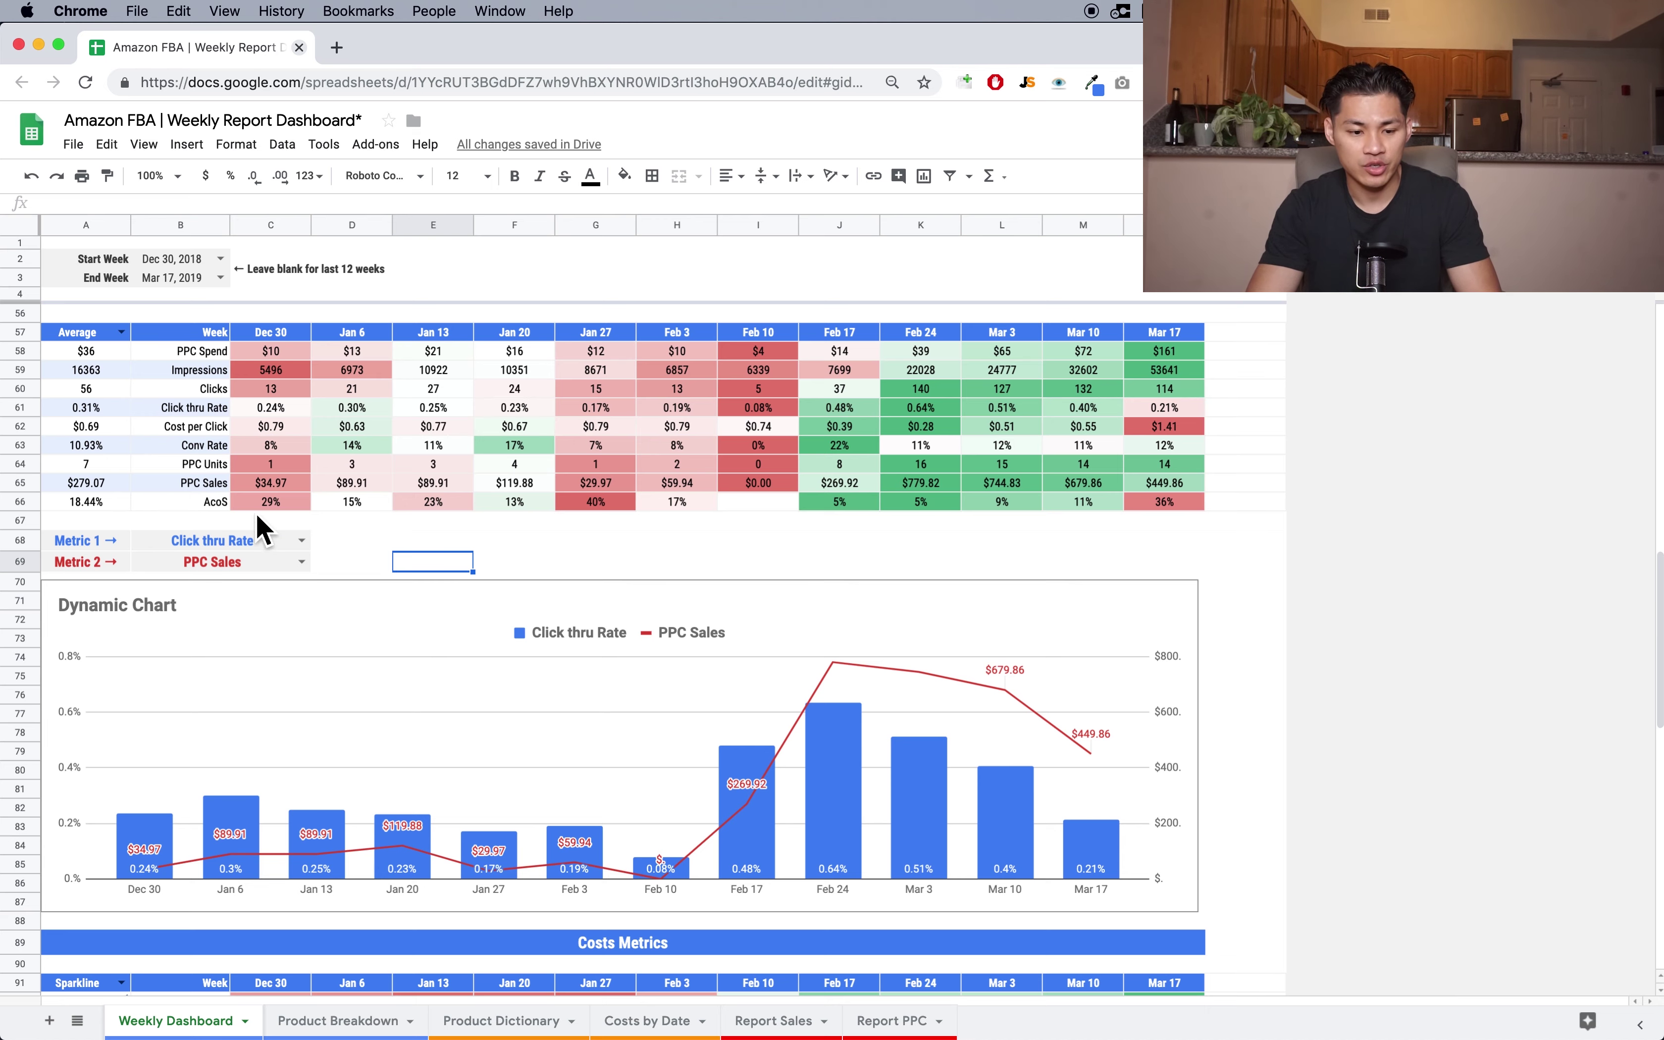
- Examine the Costs Metrics section, including its weekly cost rows and the Cost Breakdown Total and Profit vs Costs charts
scroll(185, 542, down, 5)
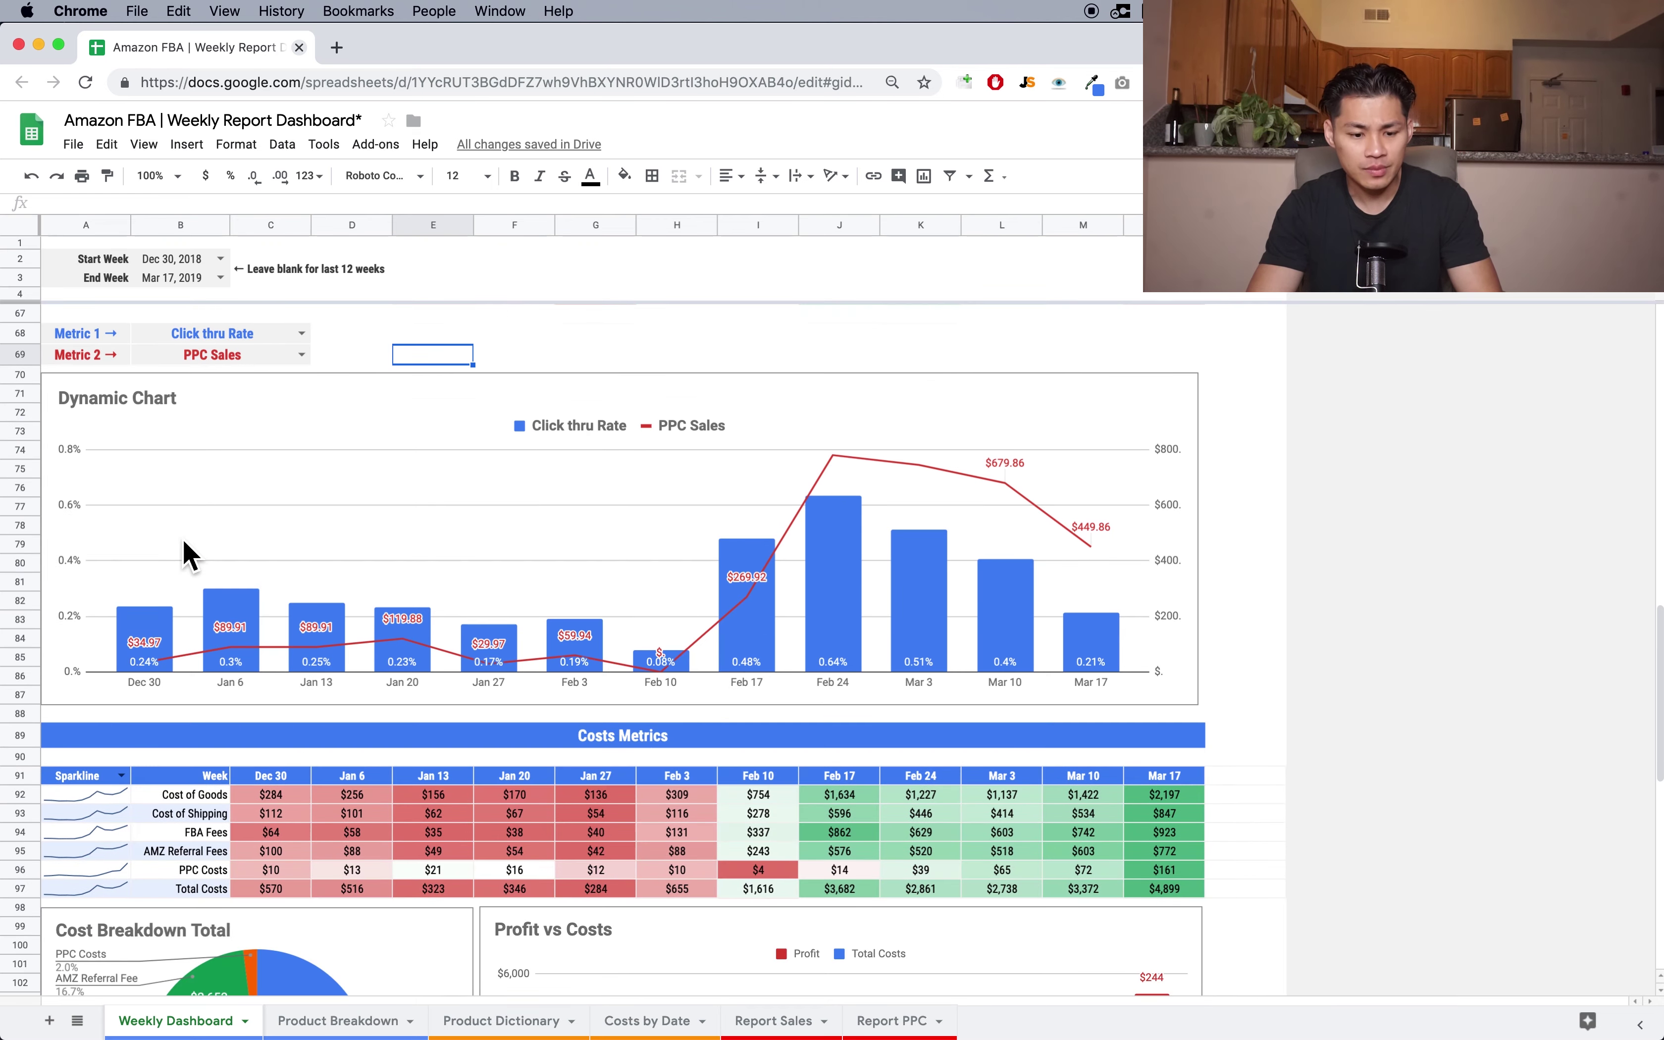
click(718, 640)
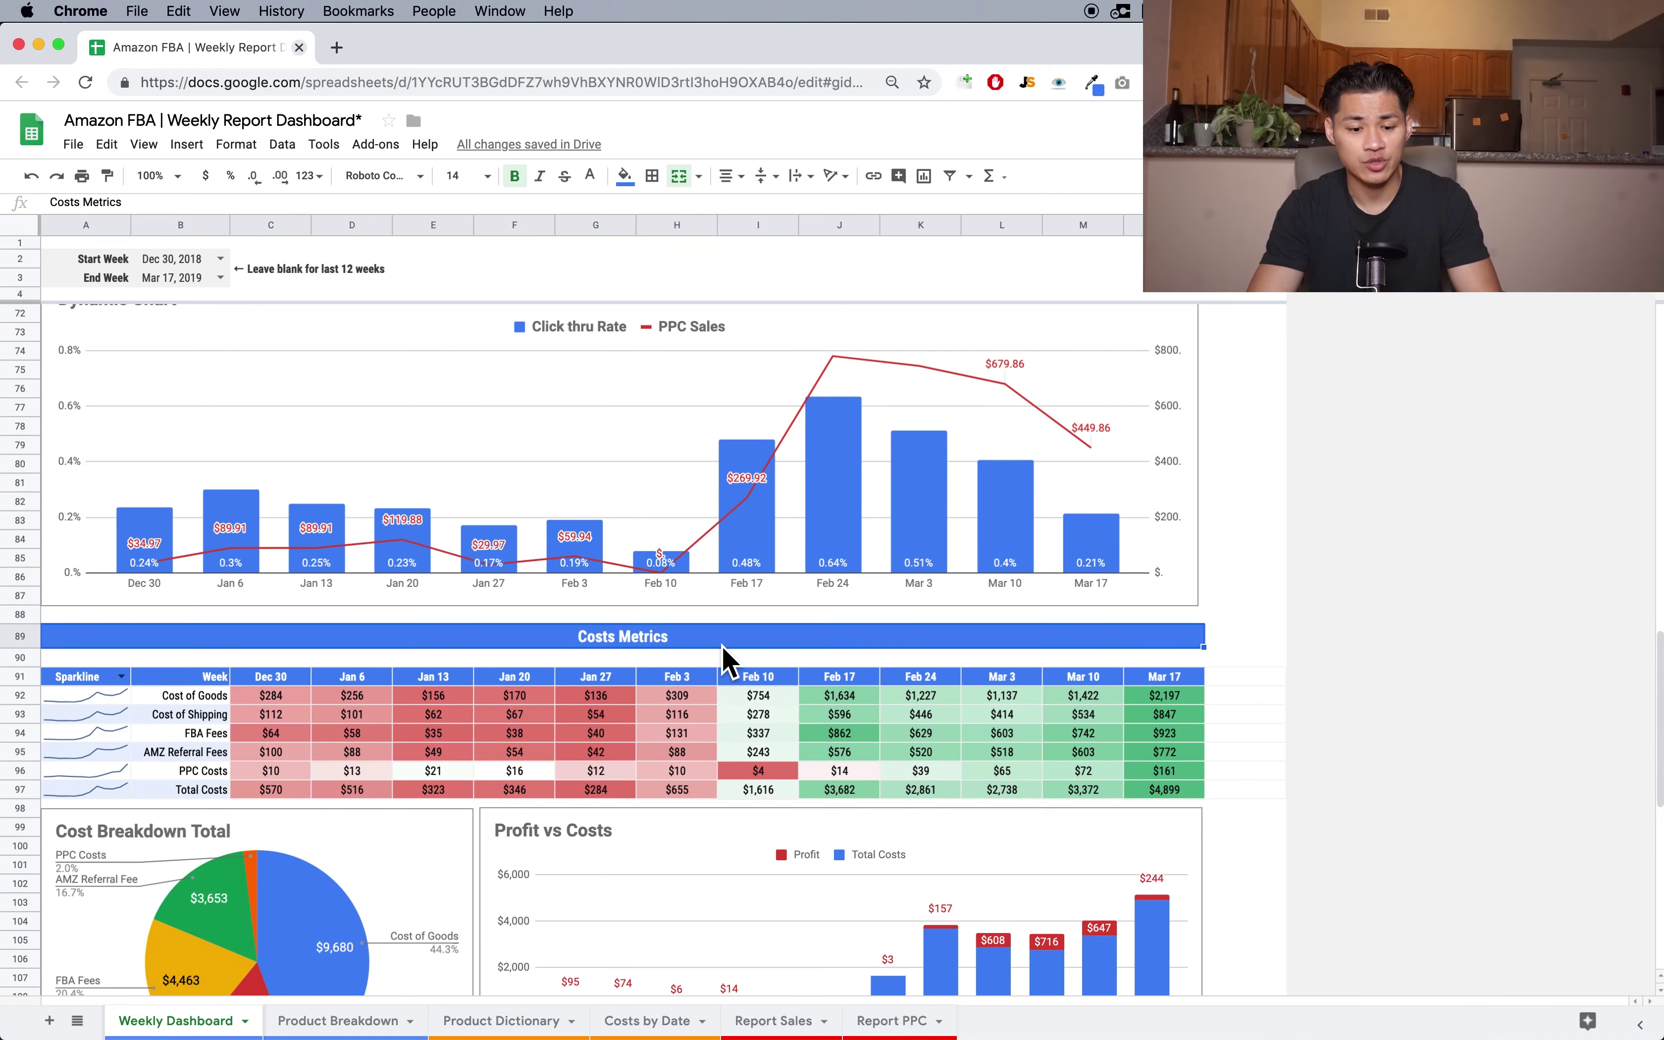
scroll(484, 653, down, 1)
scroll(347, 660, down, 1)
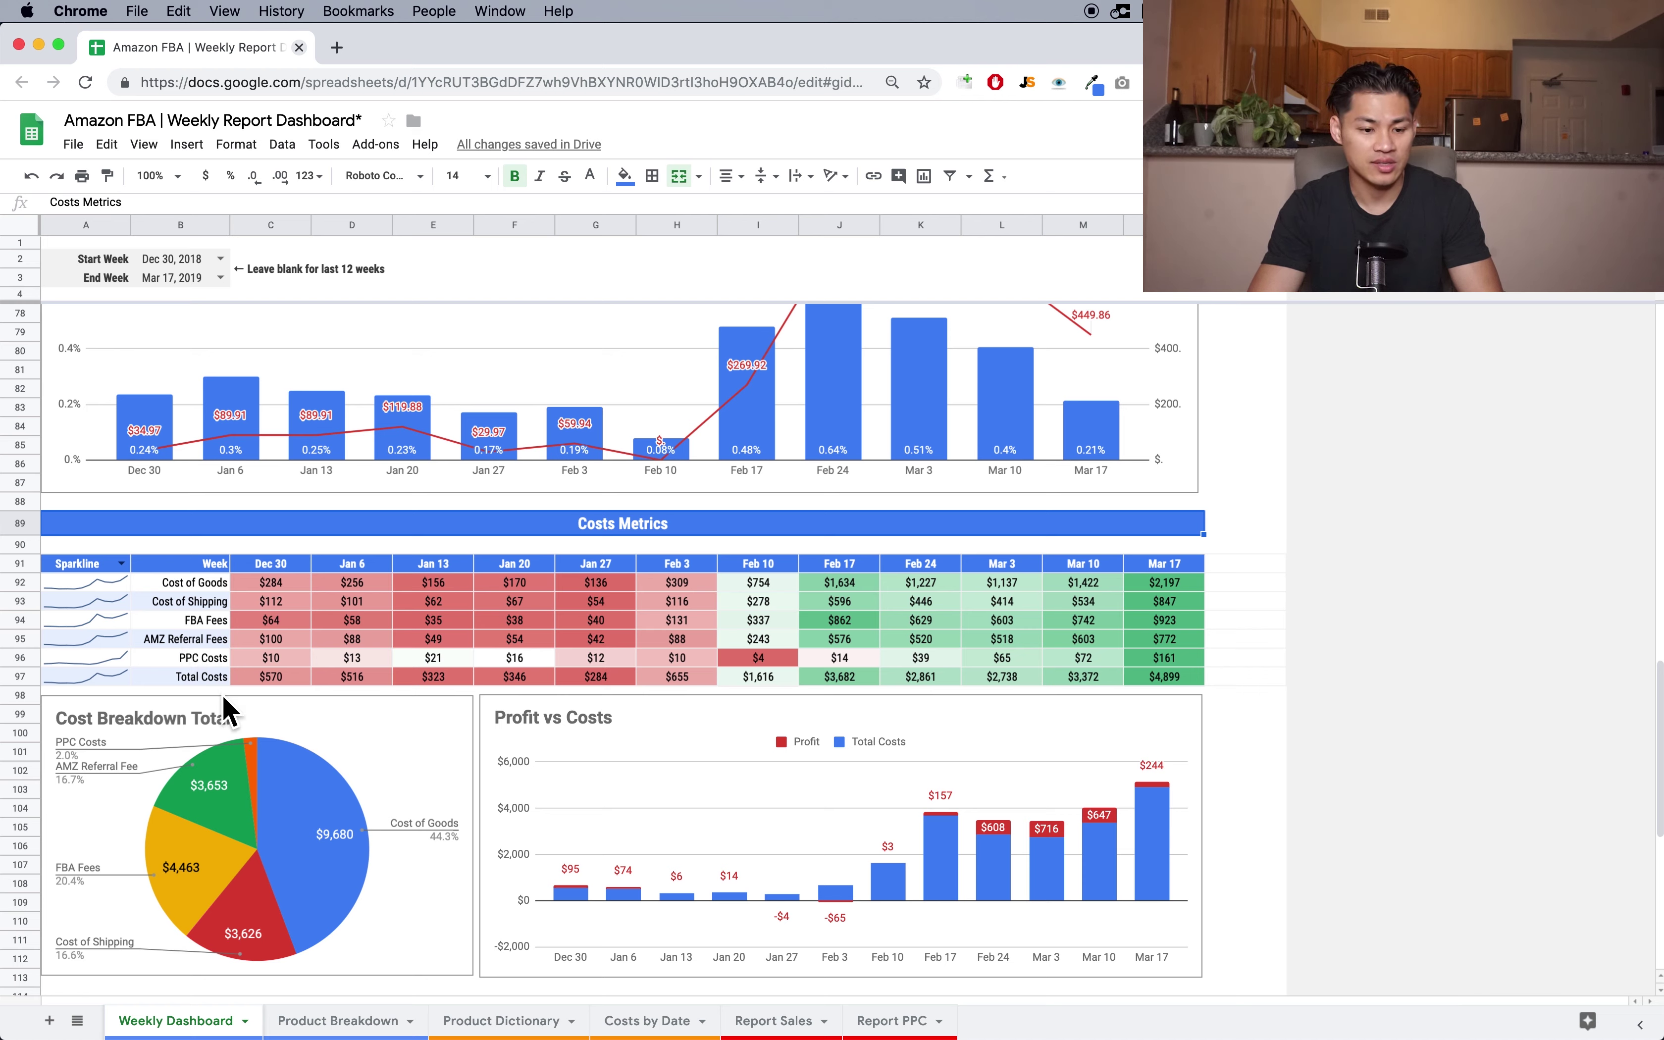
drag(177, 588, 186, 651)
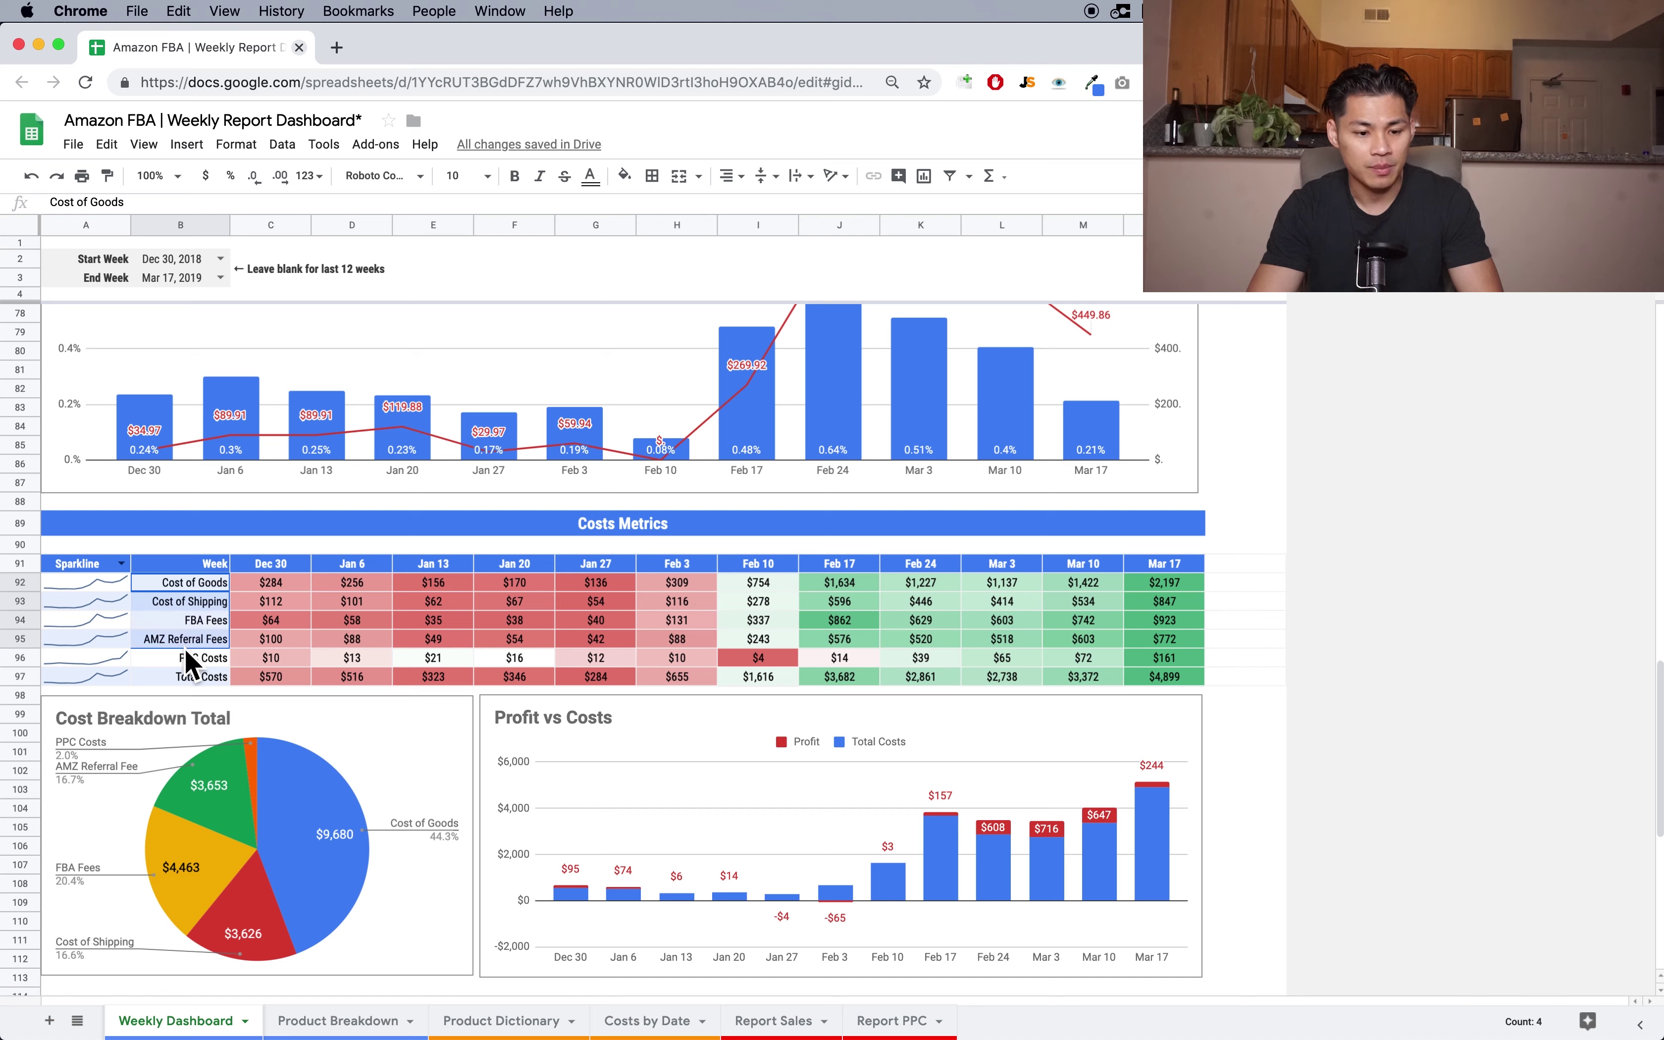
click(227, 545)
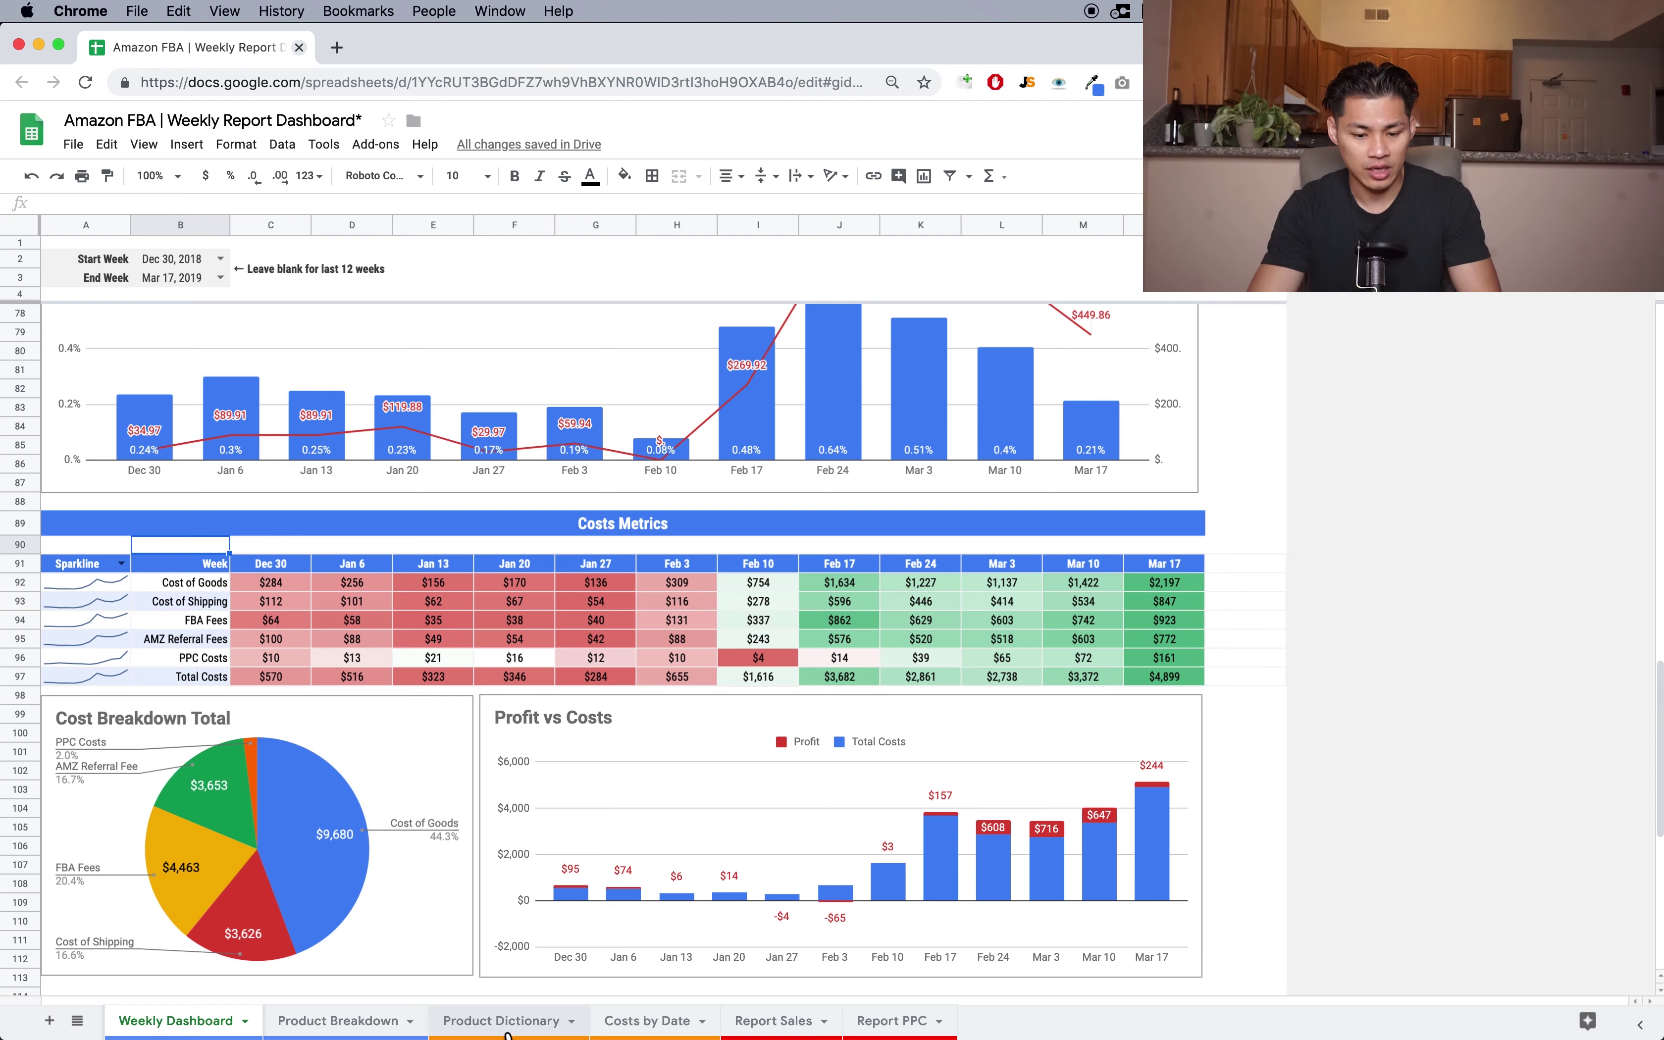
- Review the Product Dictionary sheet and the Costs by Date sheet, including the product choices available for a new cost entry
click(536, 1023)
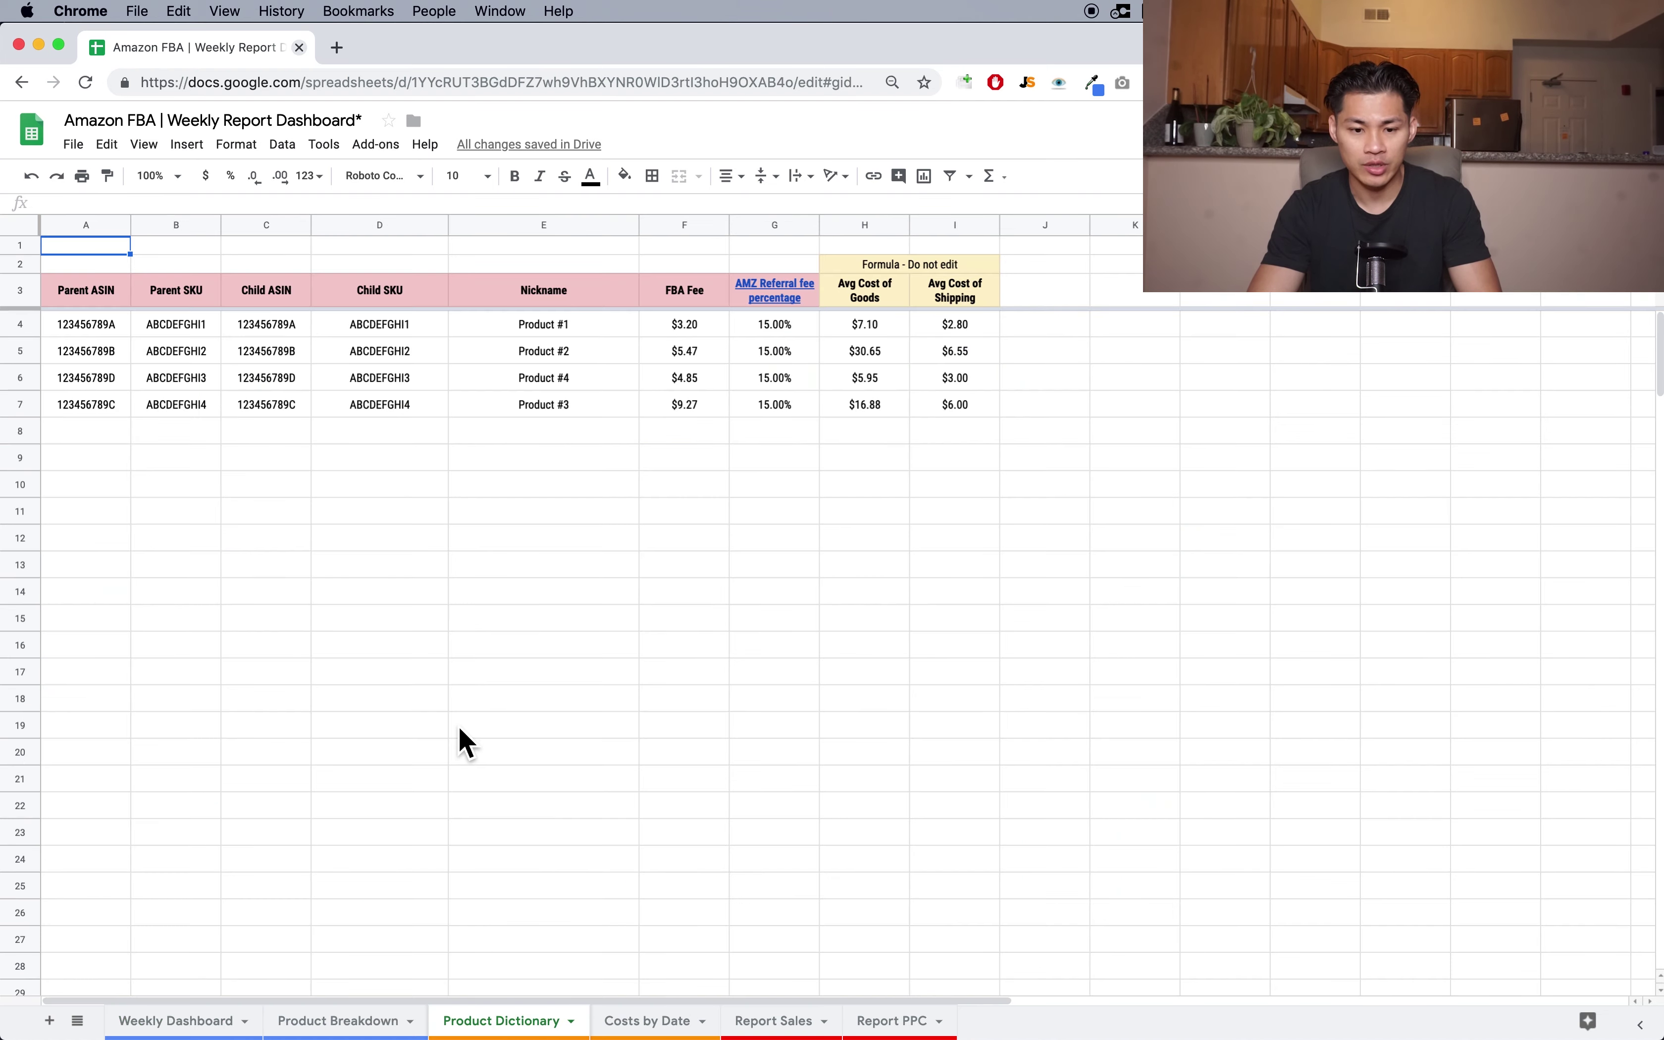
click(278, 481)
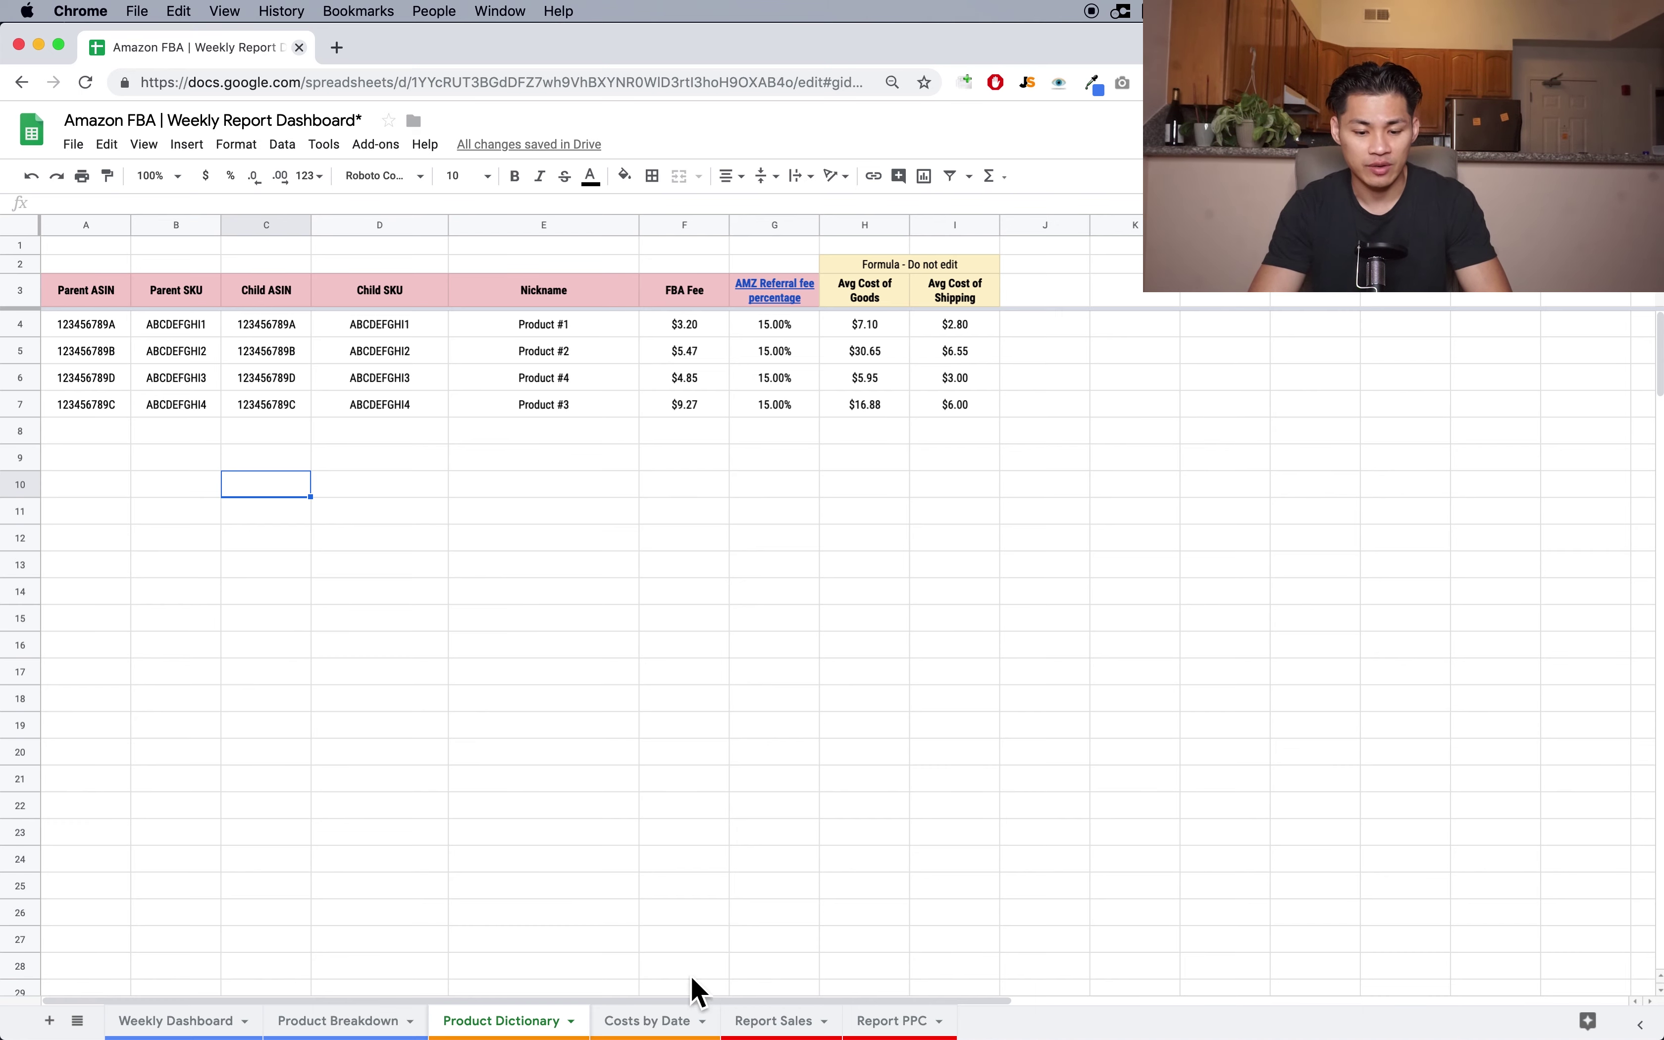
click(659, 1025)
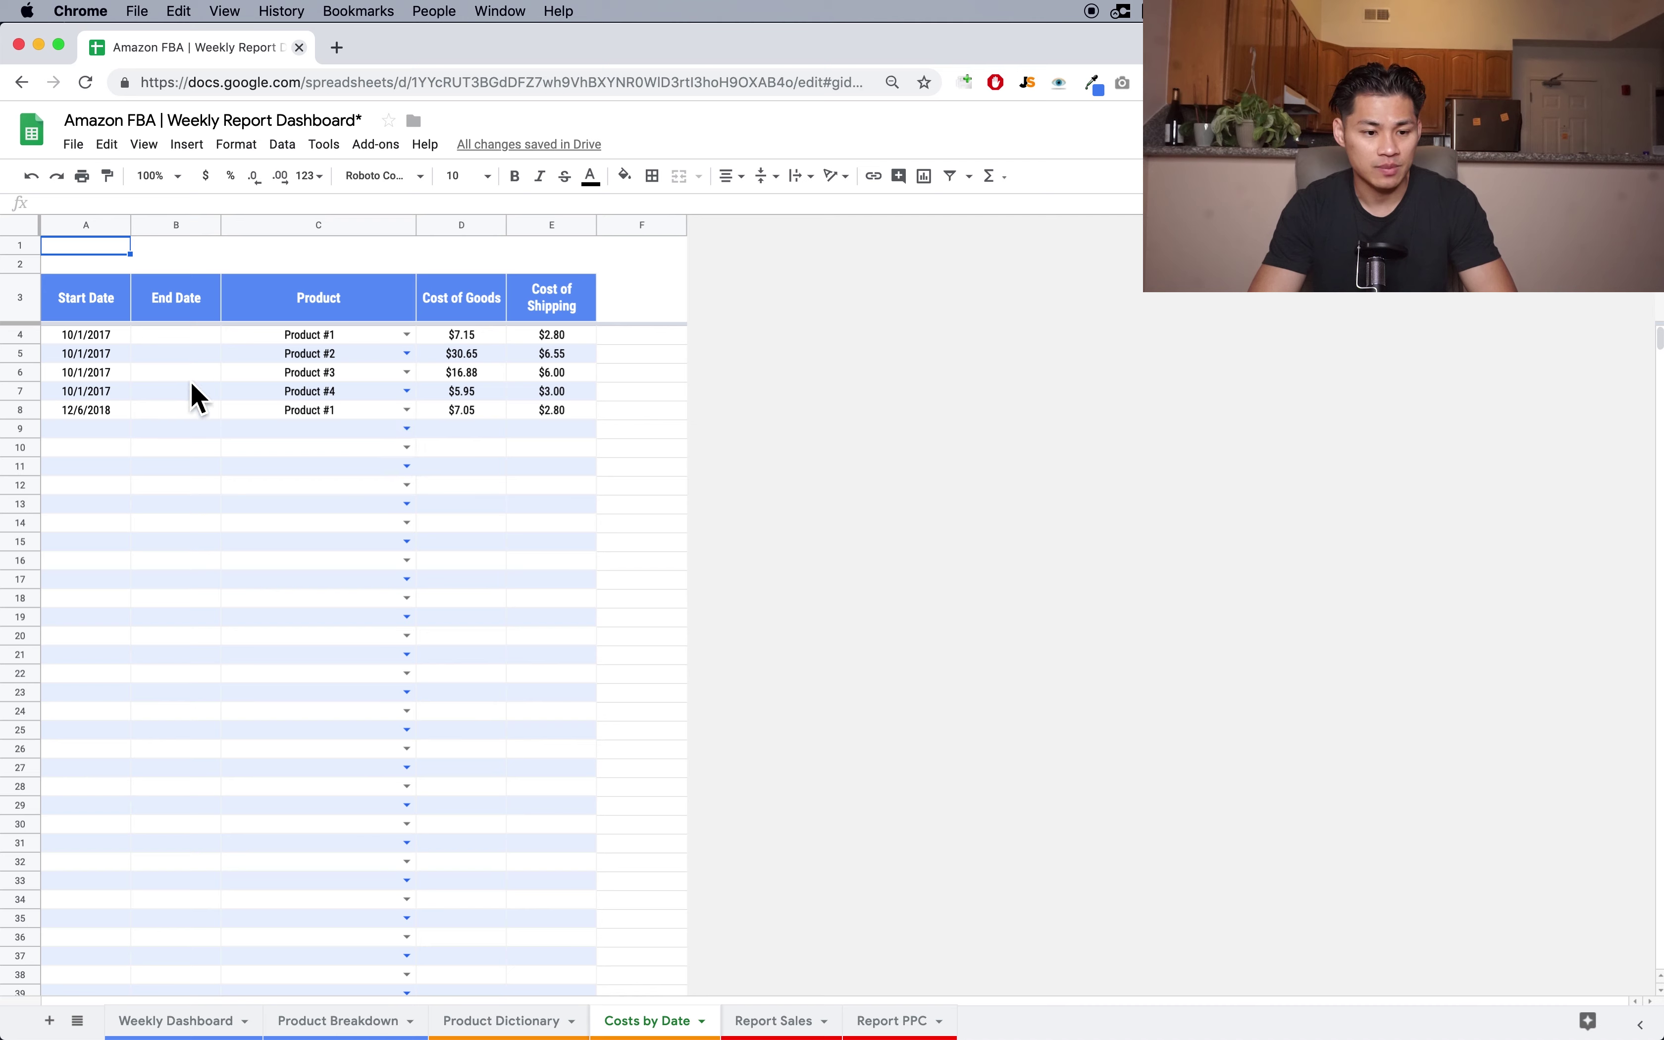
click(100, 340)
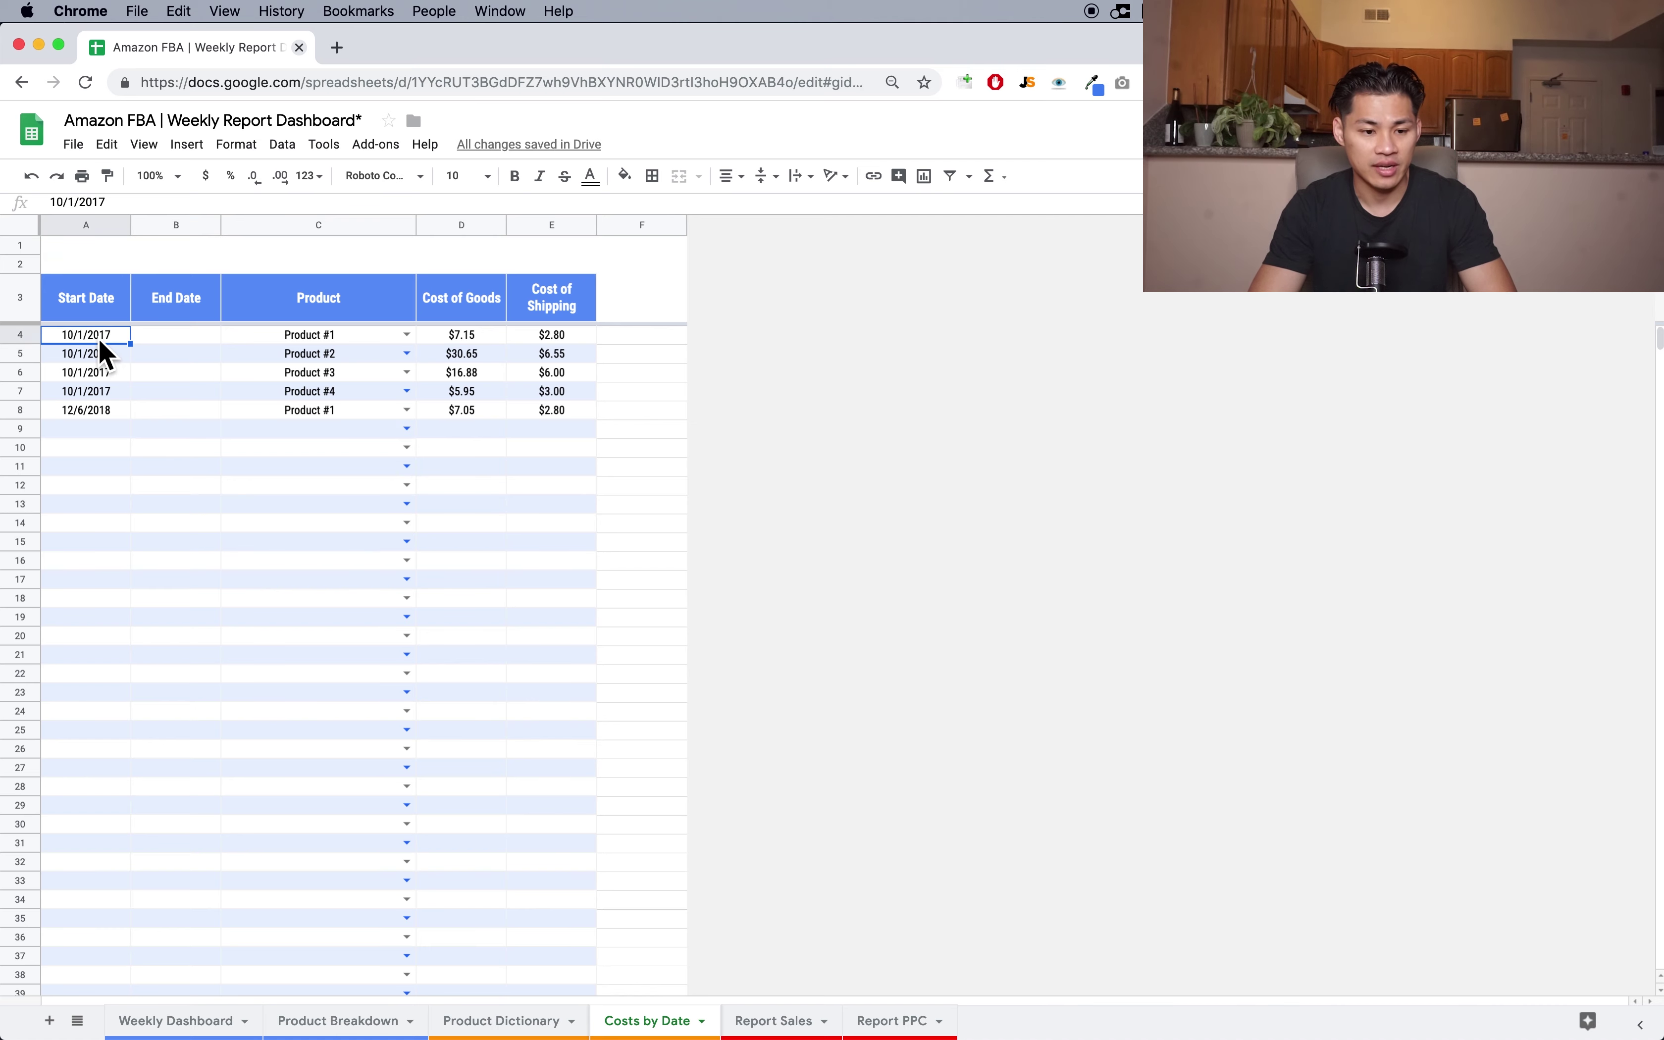
click(407, 428)
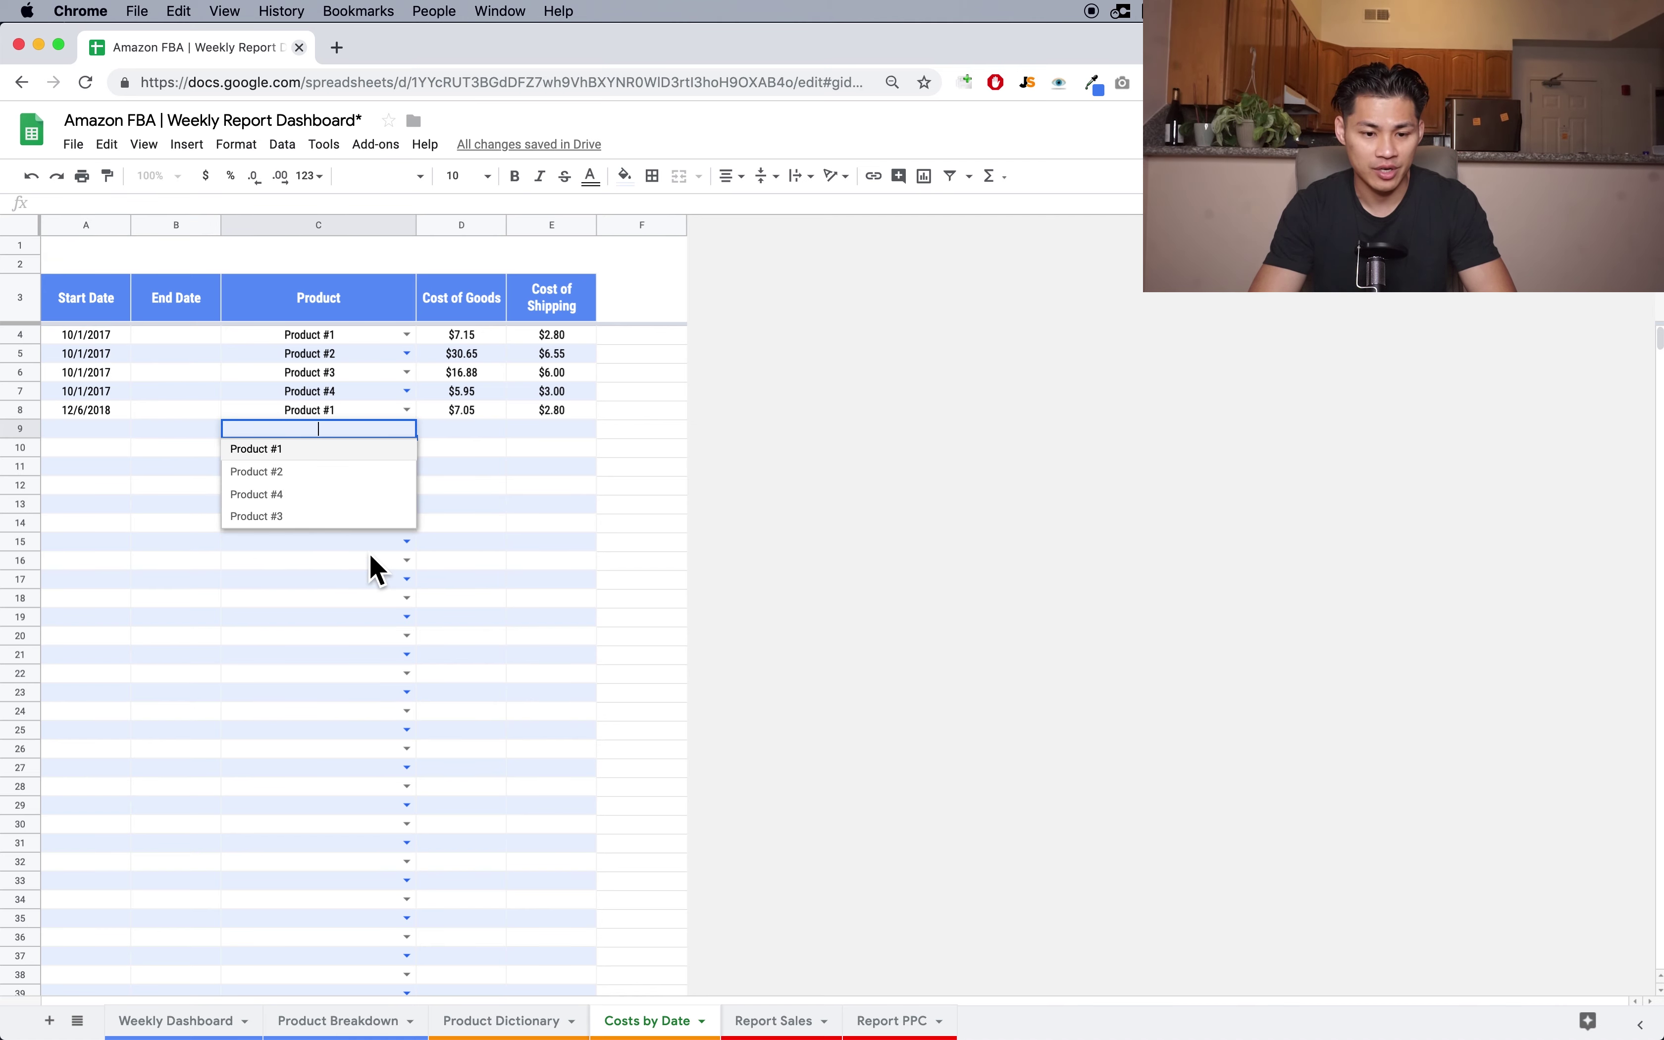
click(543, 563)
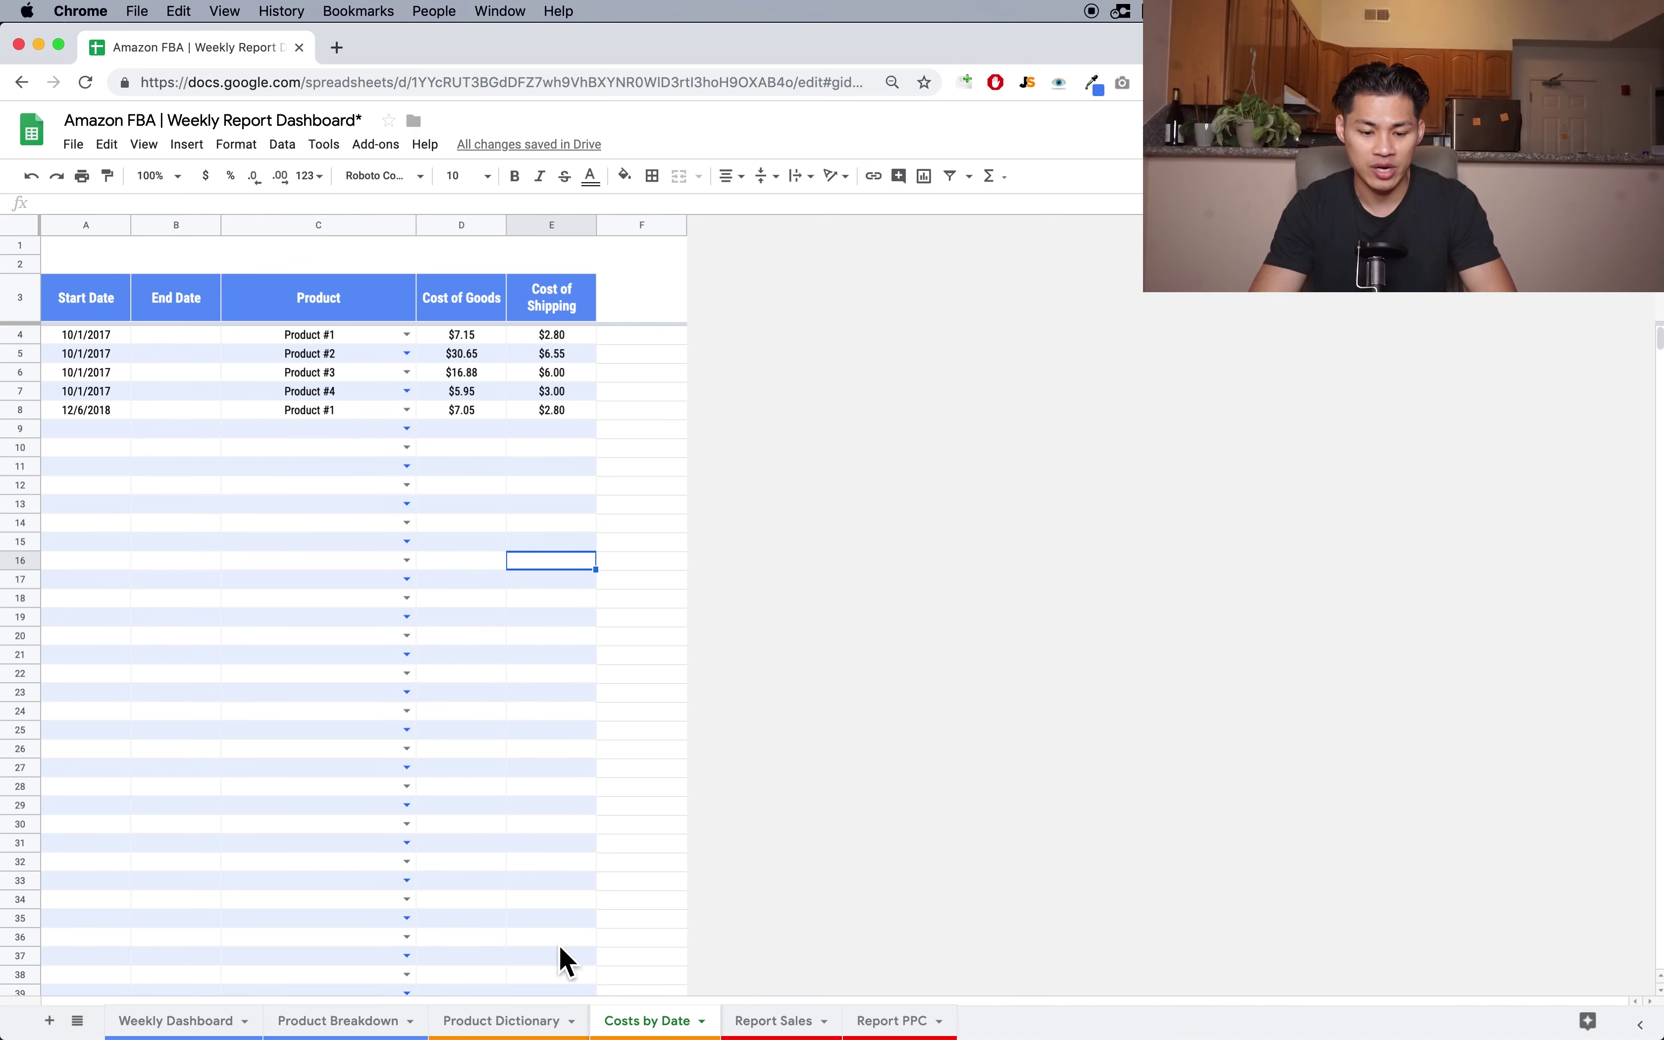
click(438, 340)
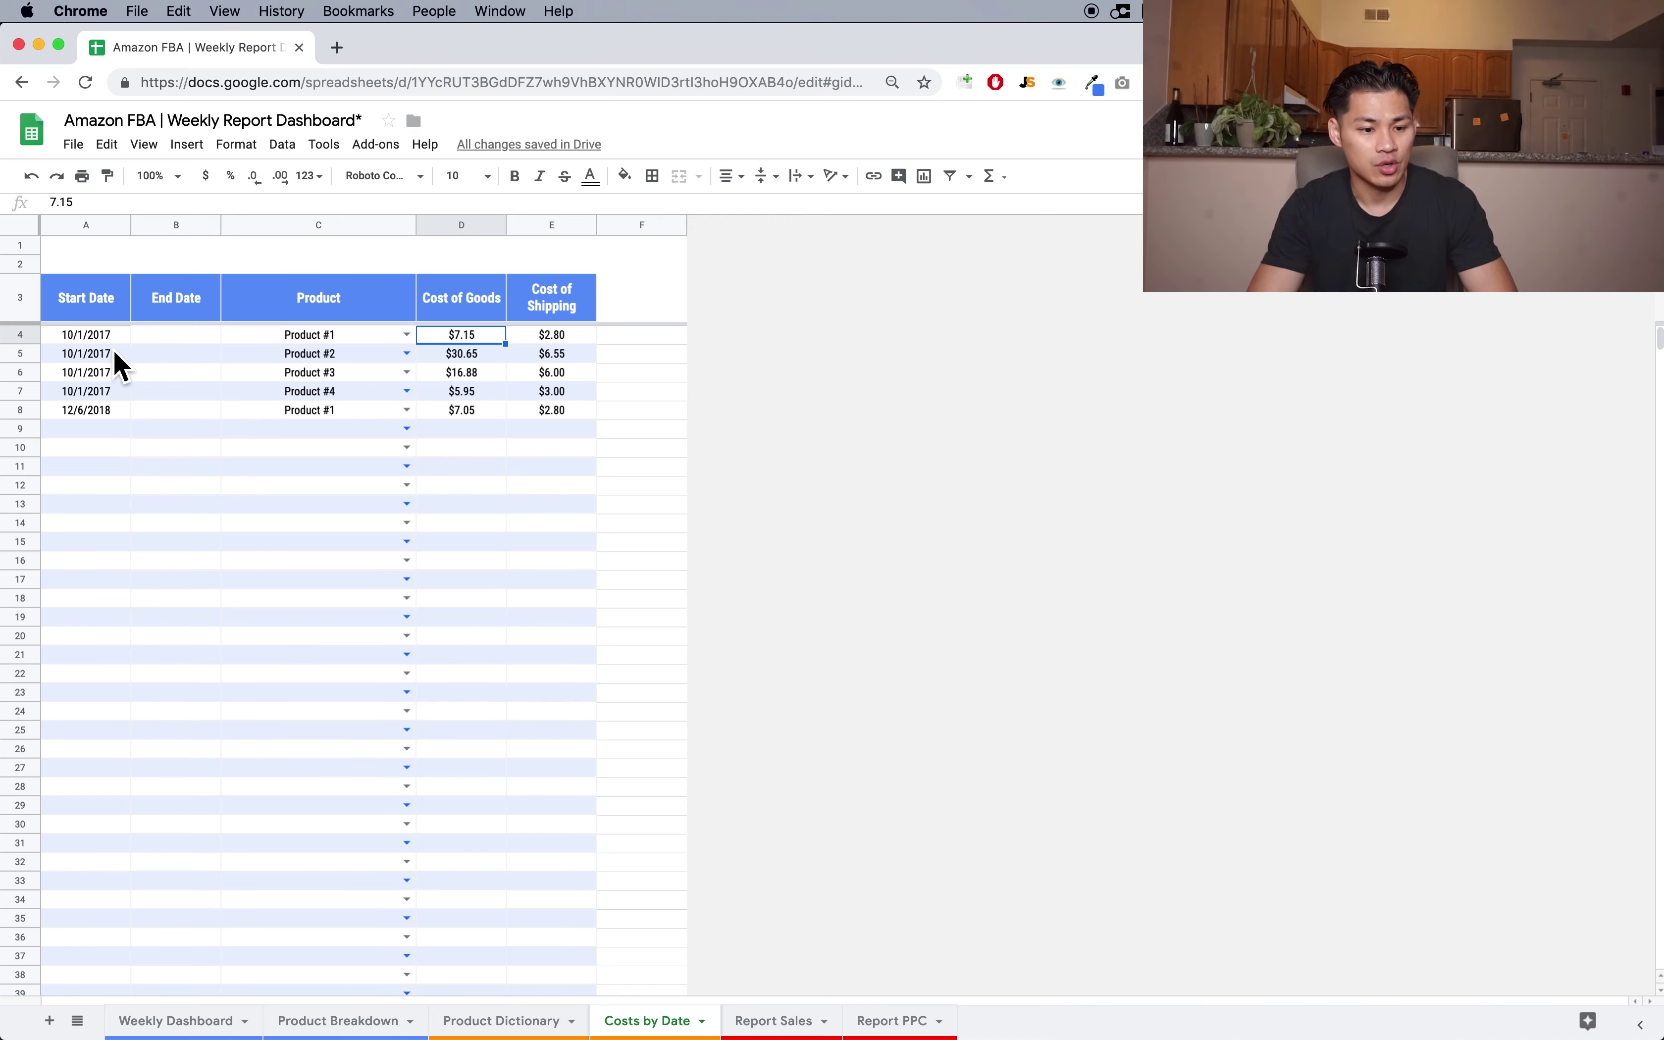
- Set the End Date of the first Product #1 cost entry in row 4 to 12/5/2018
click(187, 335)
double_click(188, 337)
click(337, 467)
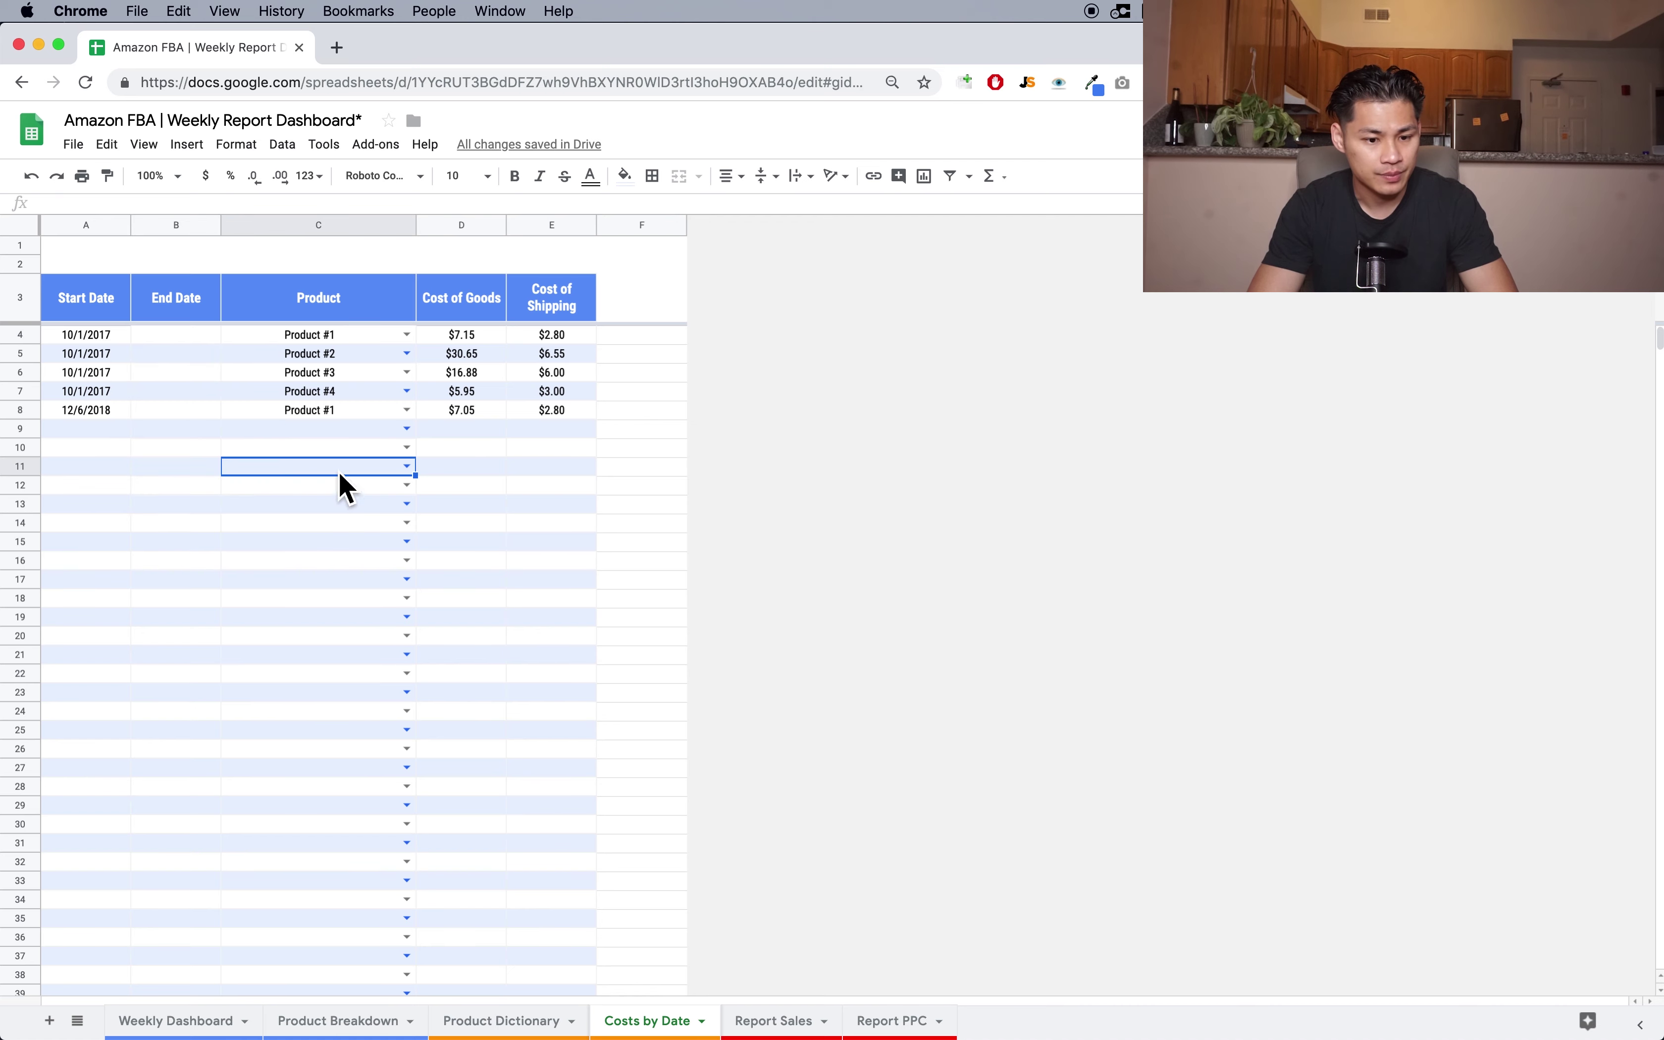
click(194, 410)
click(197, 337)
double_click(197, 338)
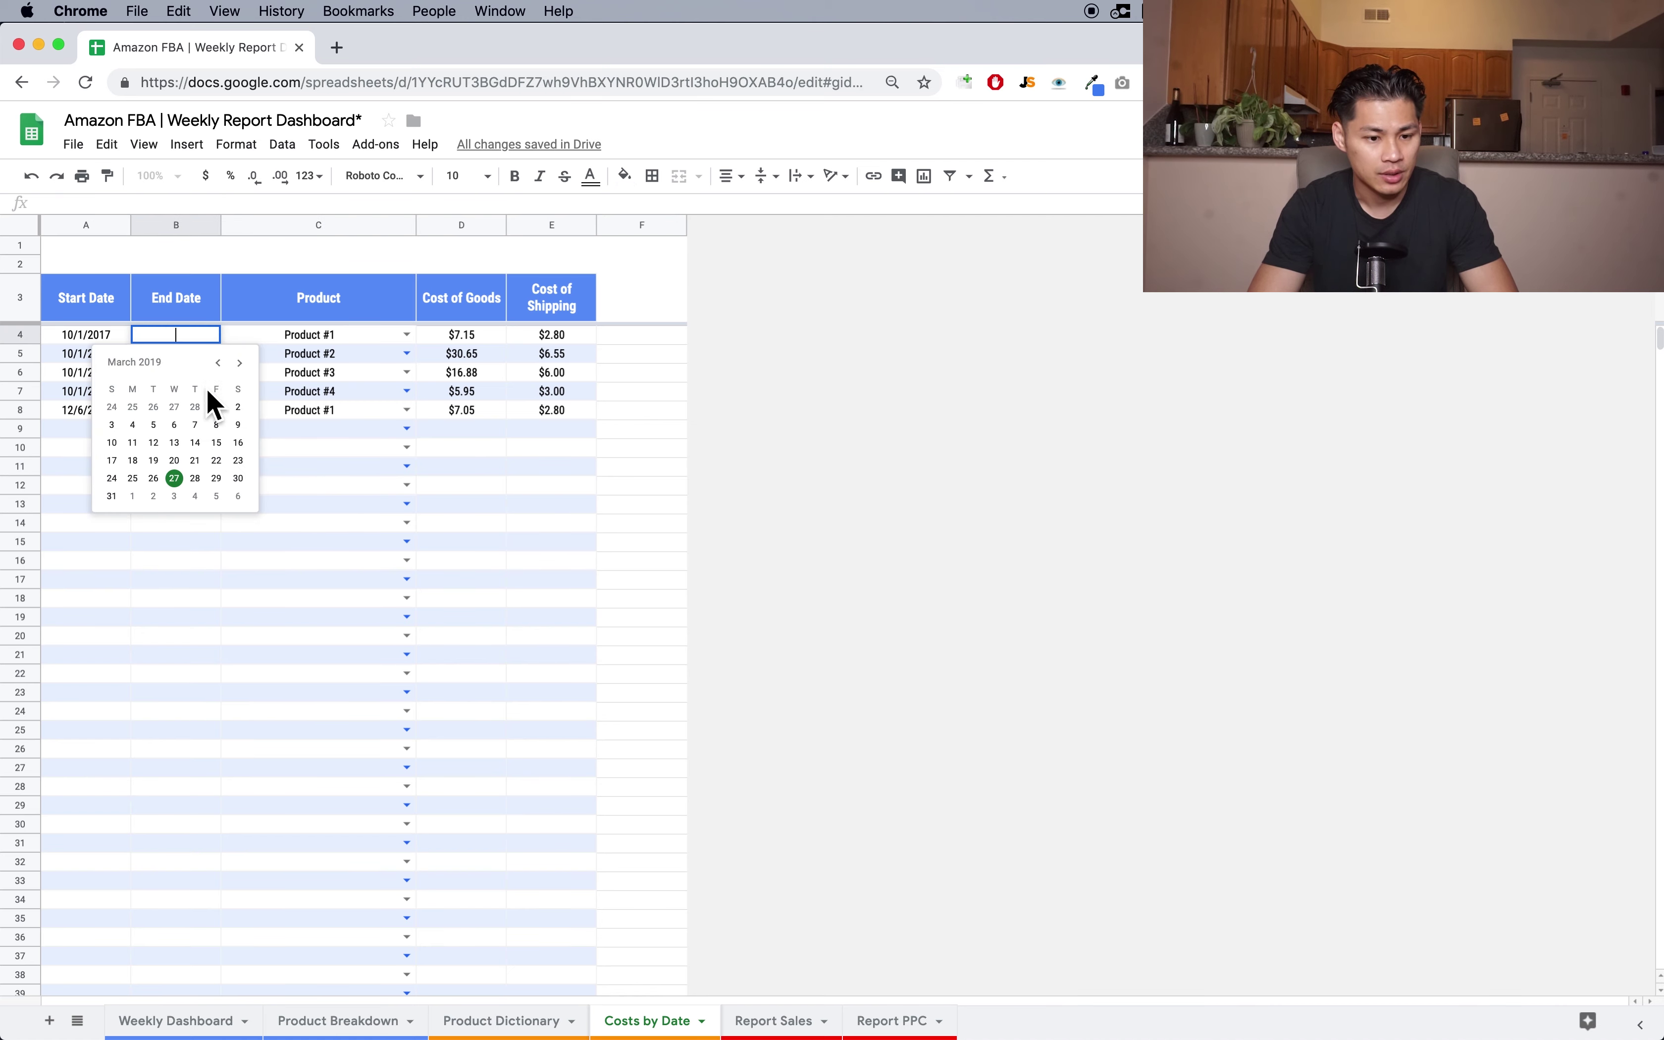
click(230, 364)
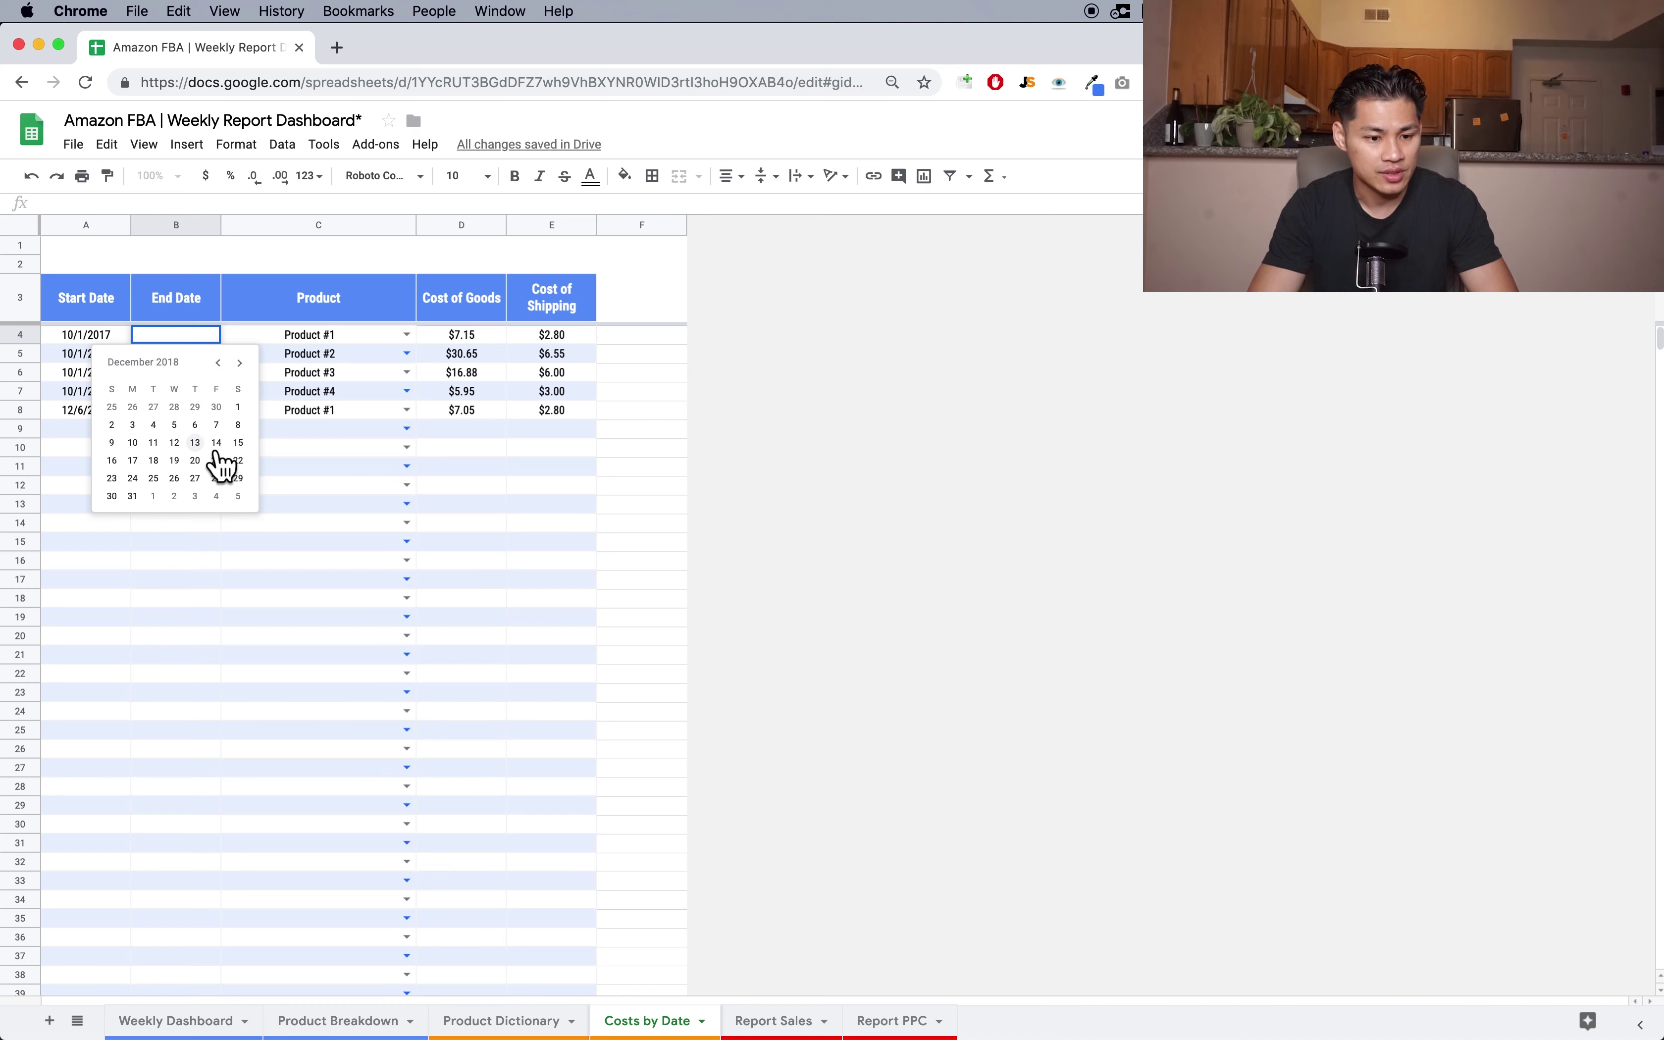
click(174, 424)
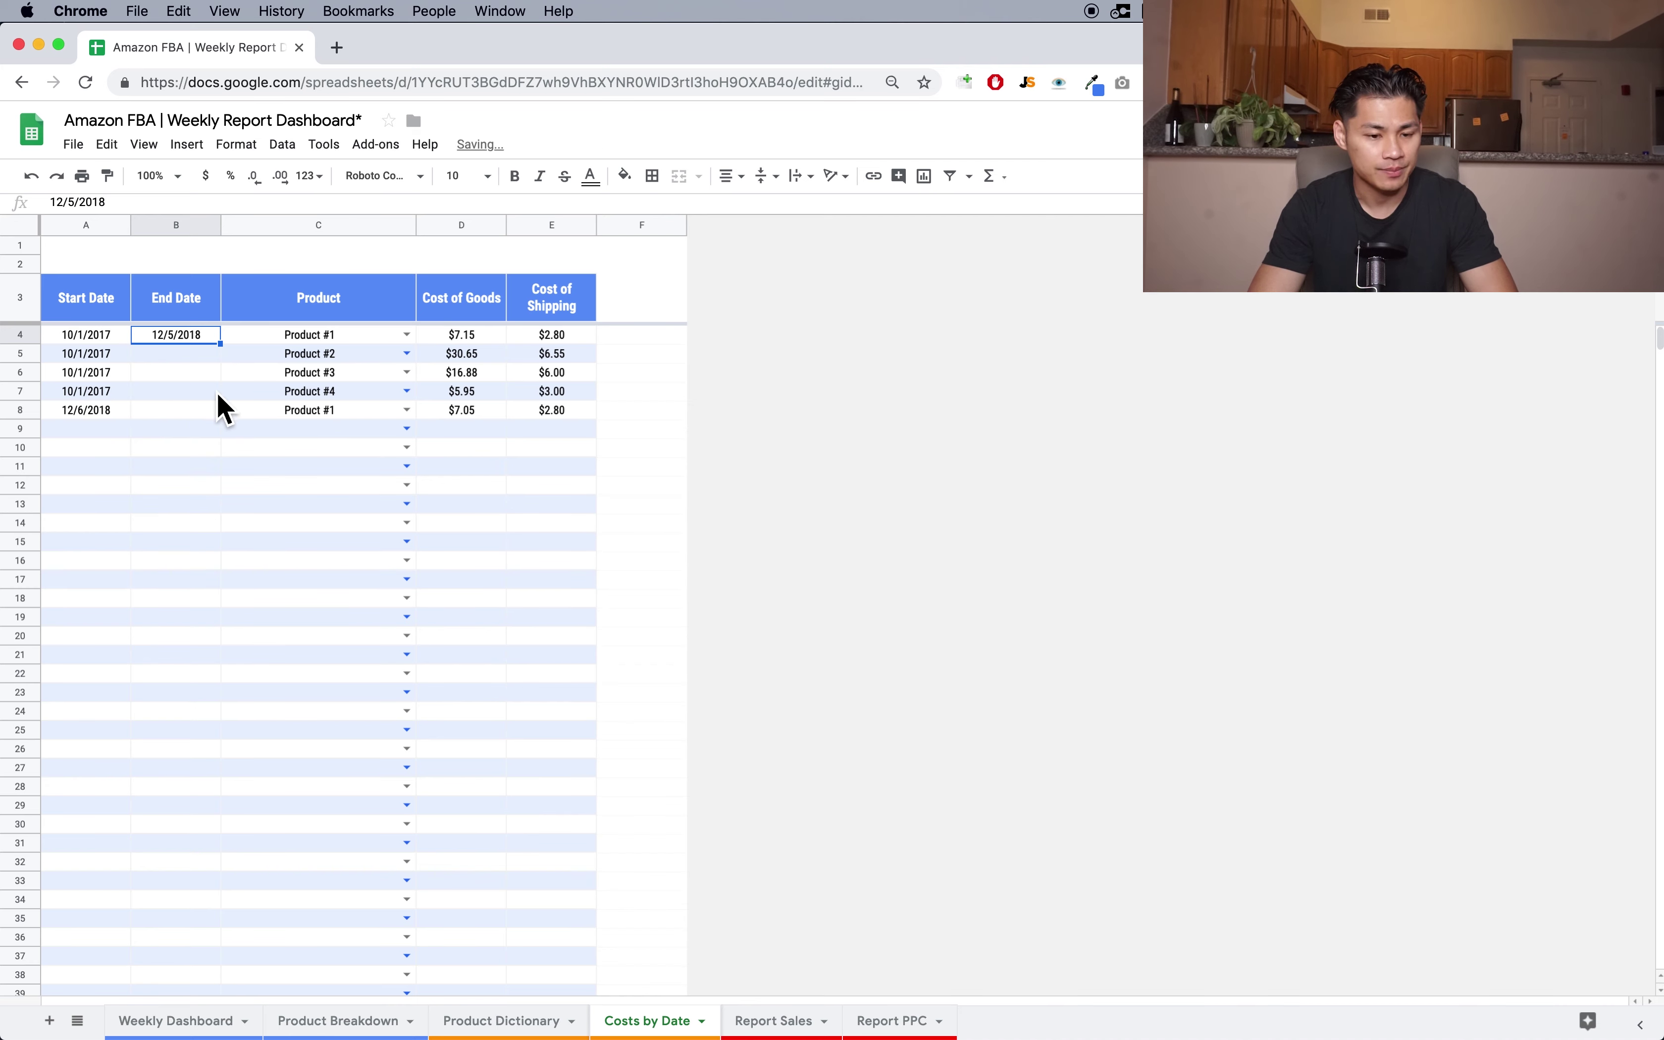
click(253, 449)
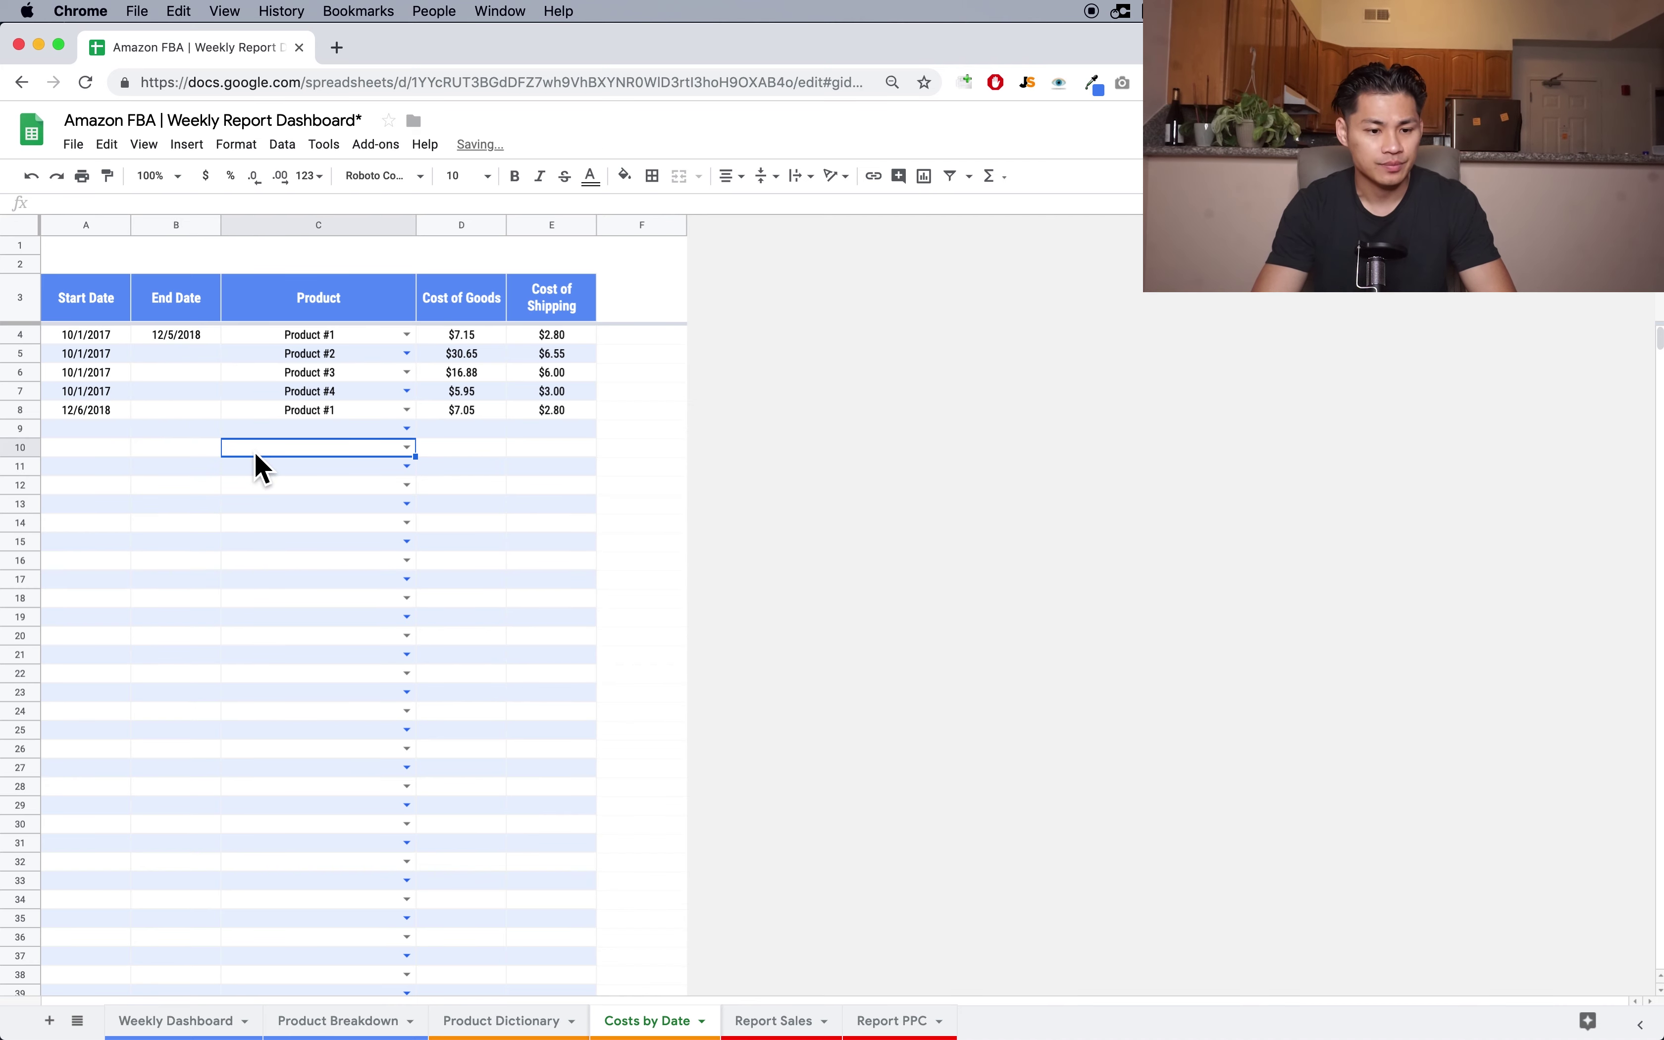
- Compare the dates and cost of goods of the two Product #1 entries, and return to the Weekly Dashboard's Costs Metrics section
click(91, 340)
click(167, 342)
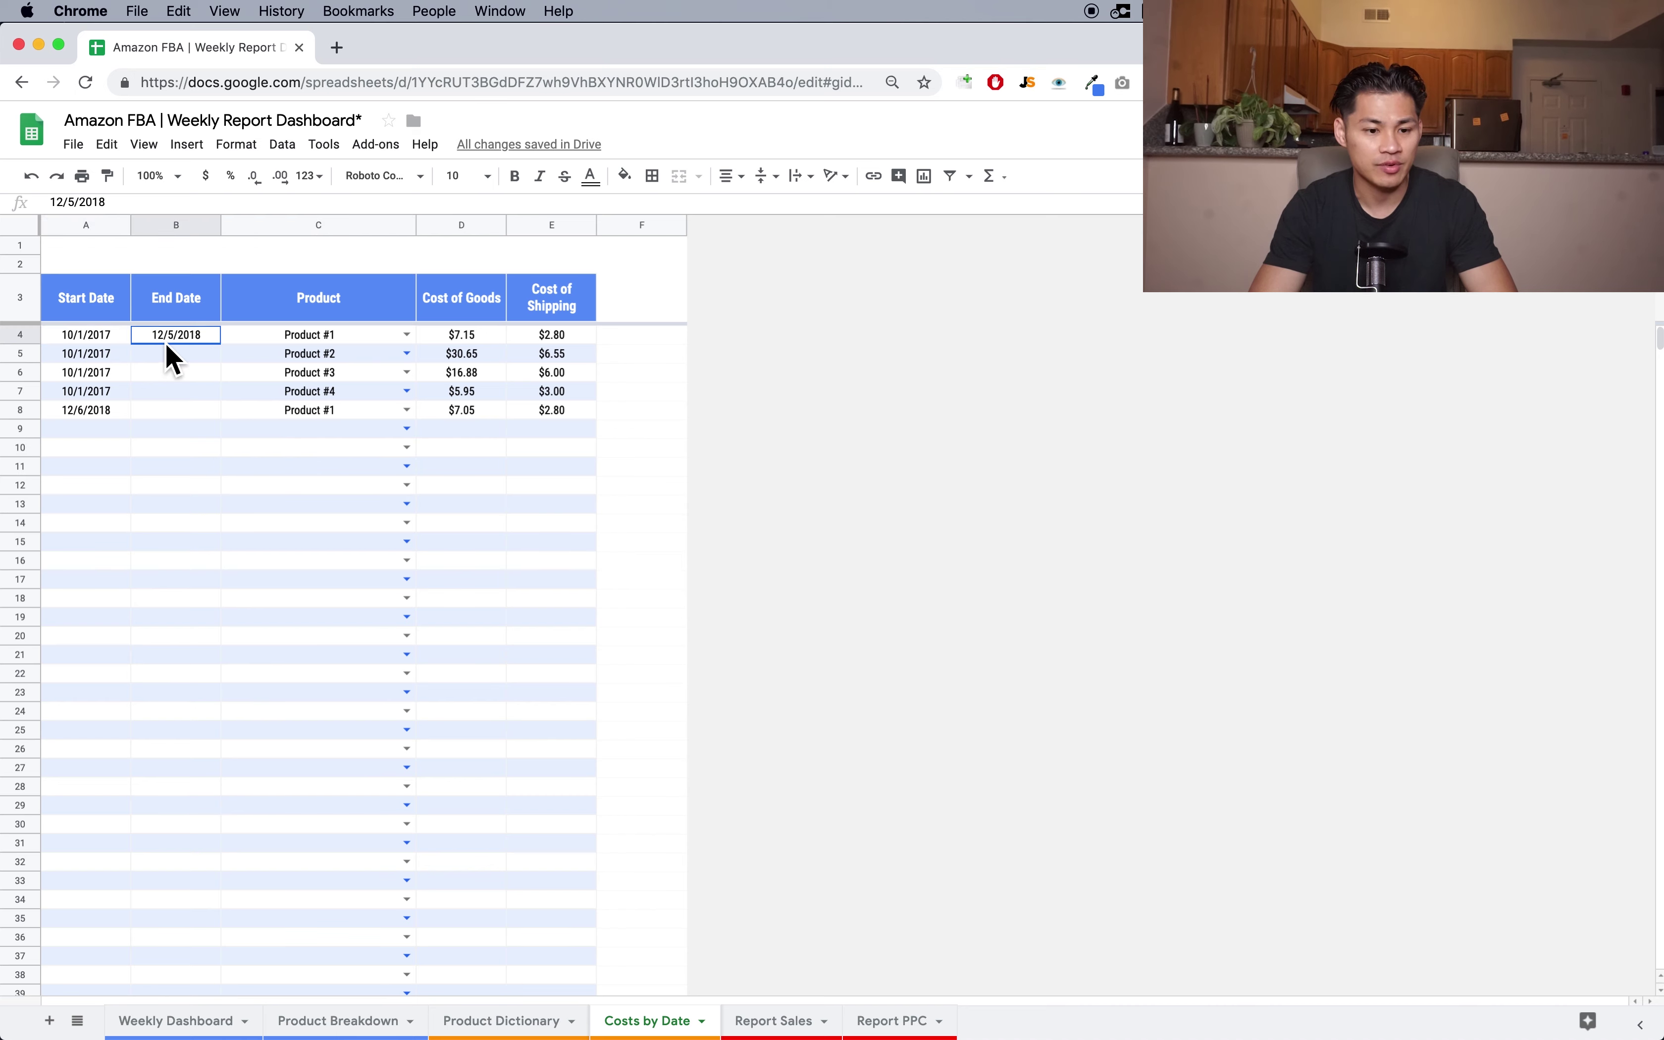
click(316, 339)
click(450, 338)
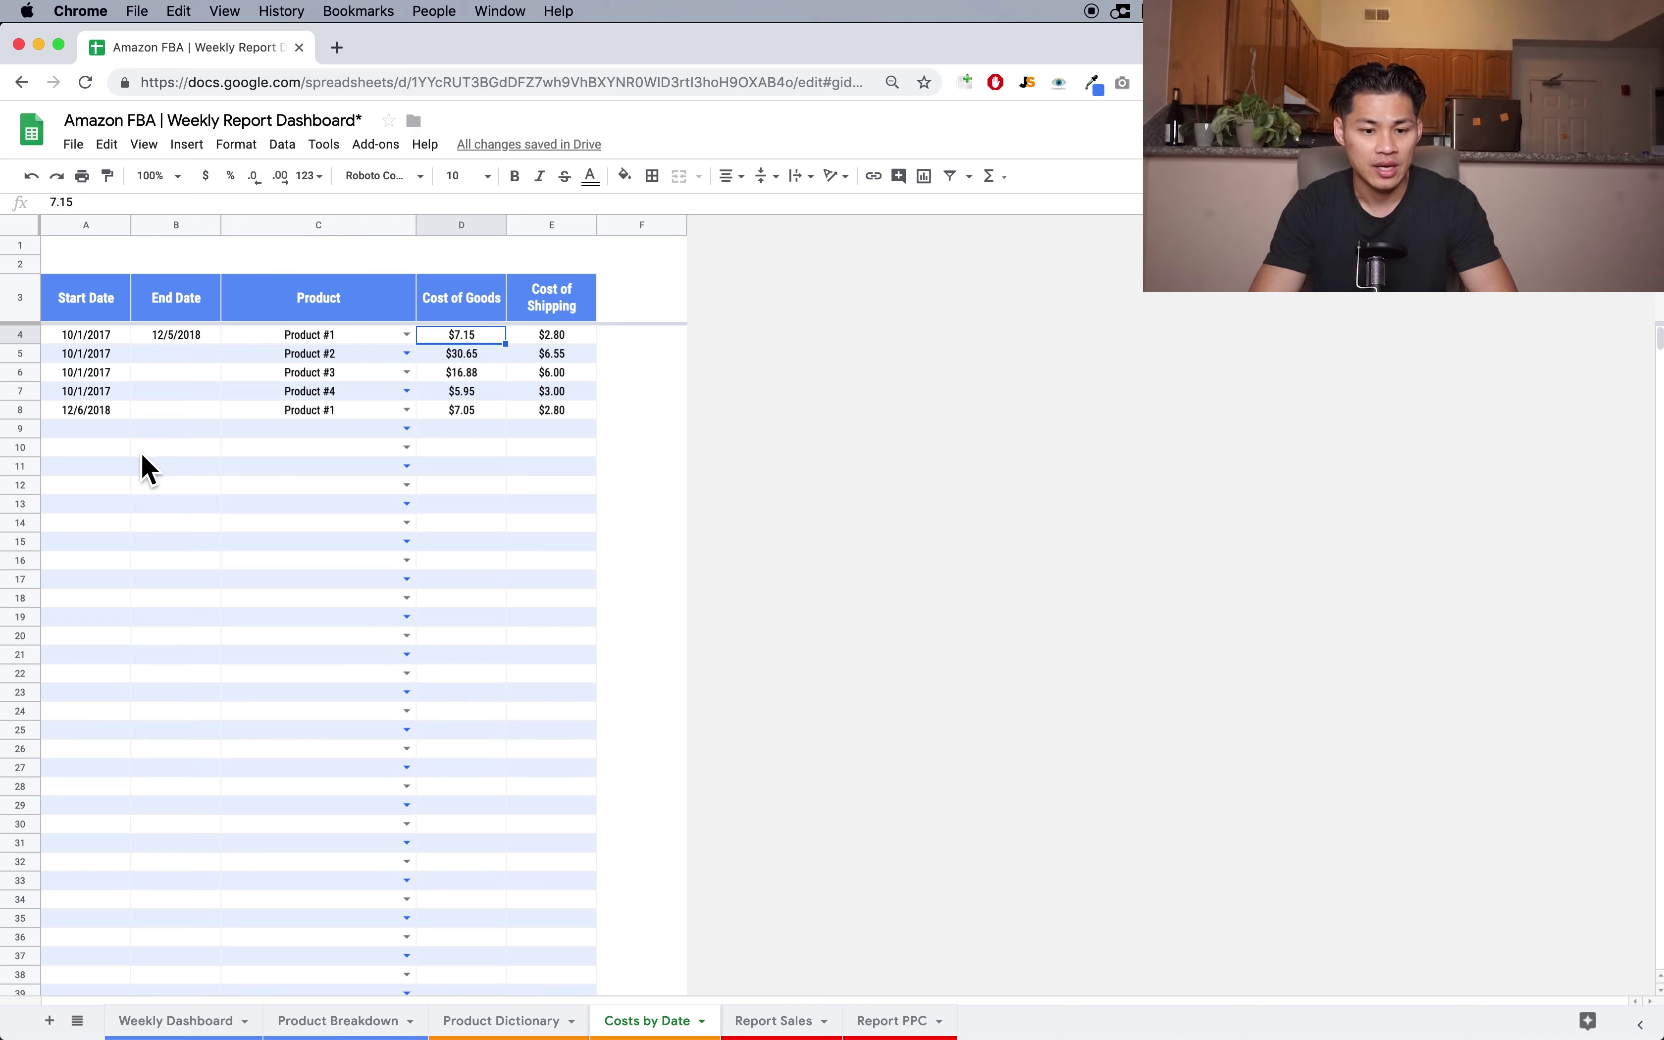
click(117, 417)
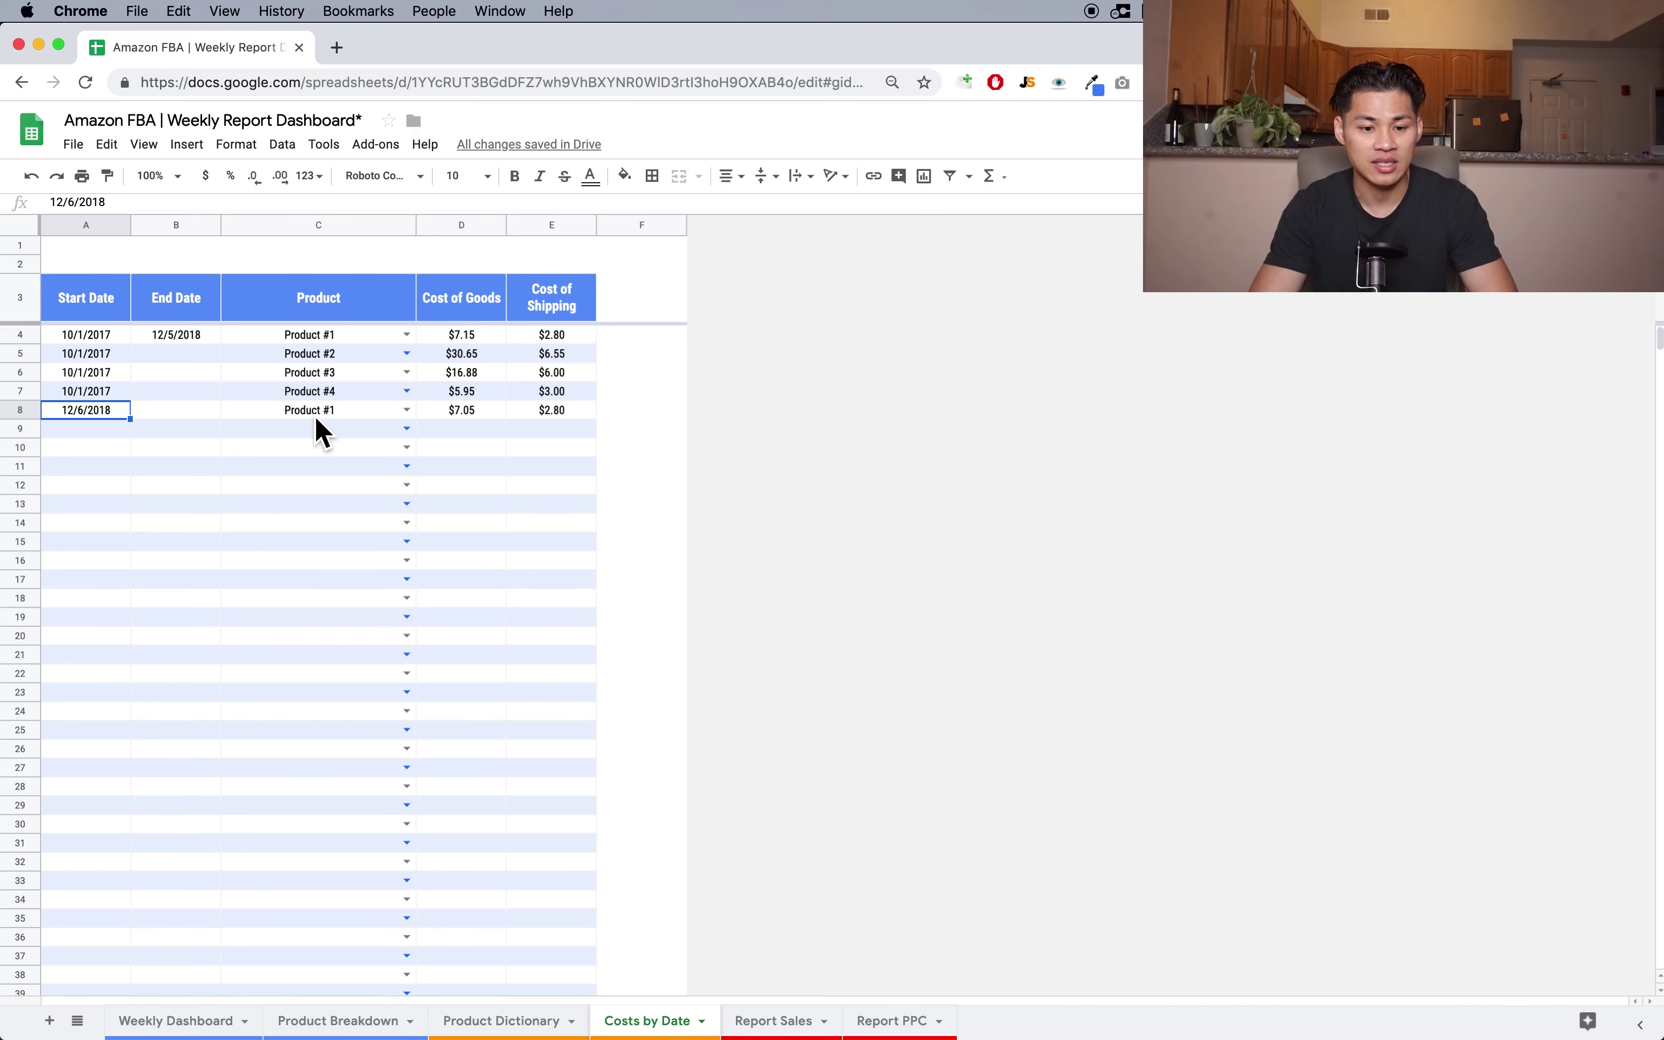
click(478, 415)
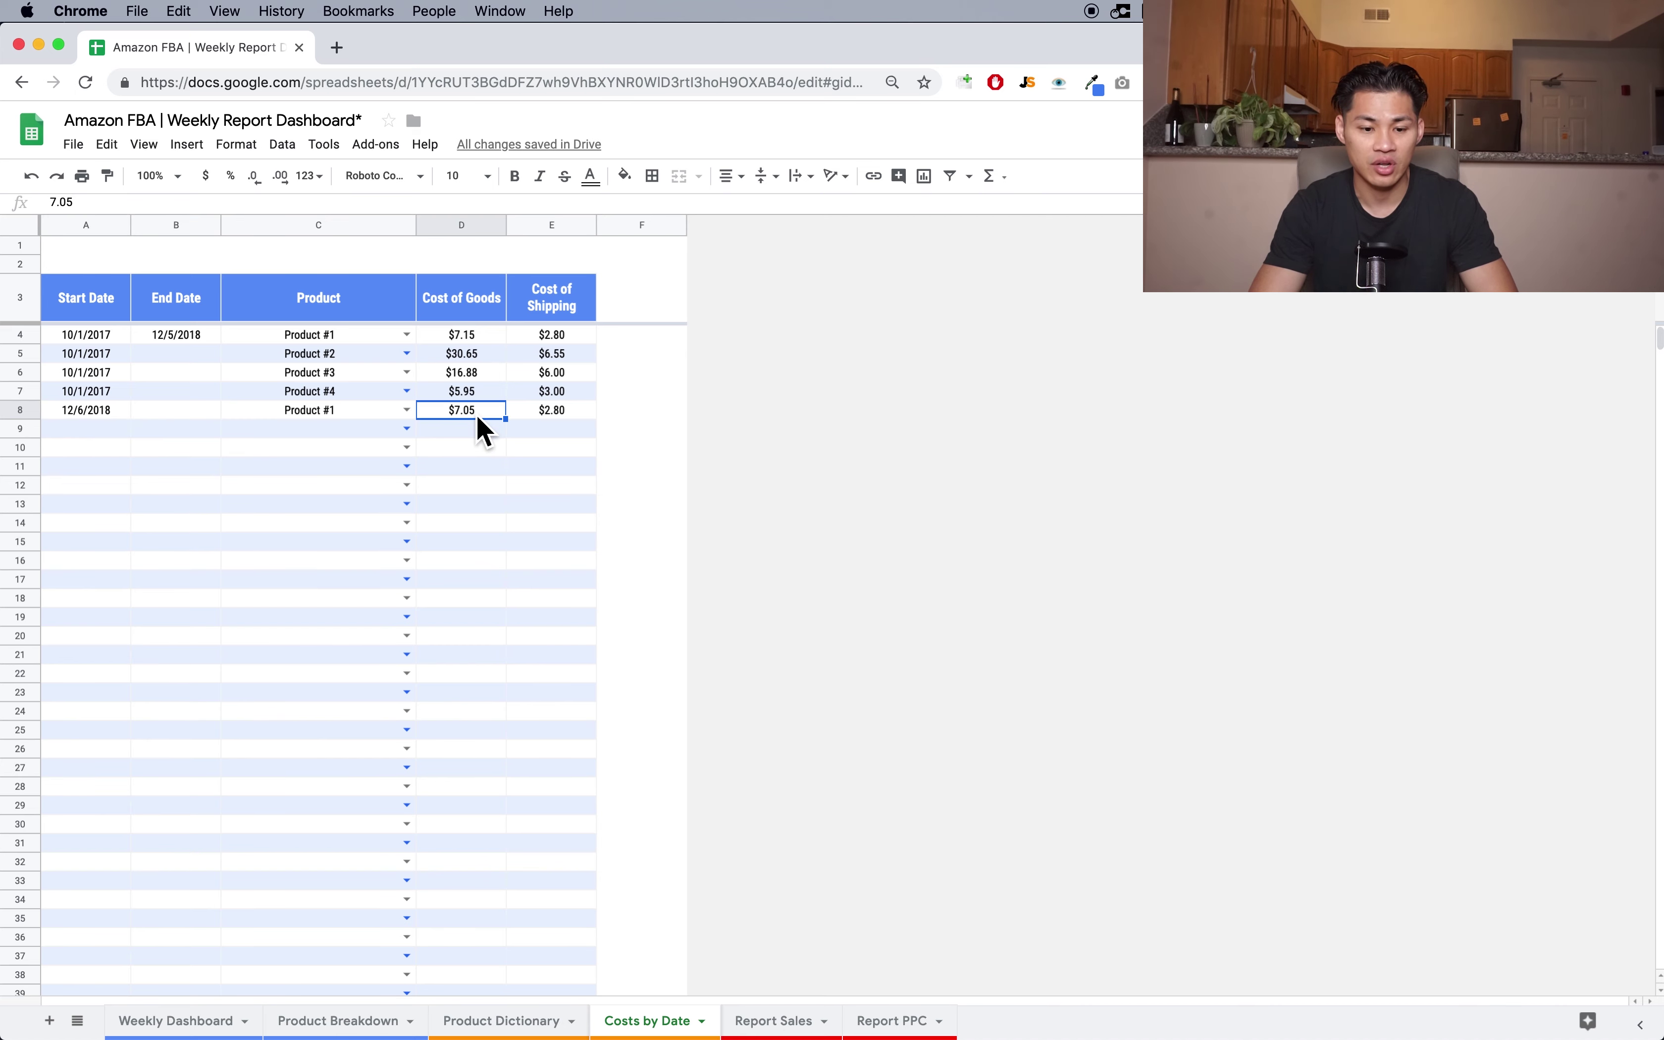
click(501, 449)
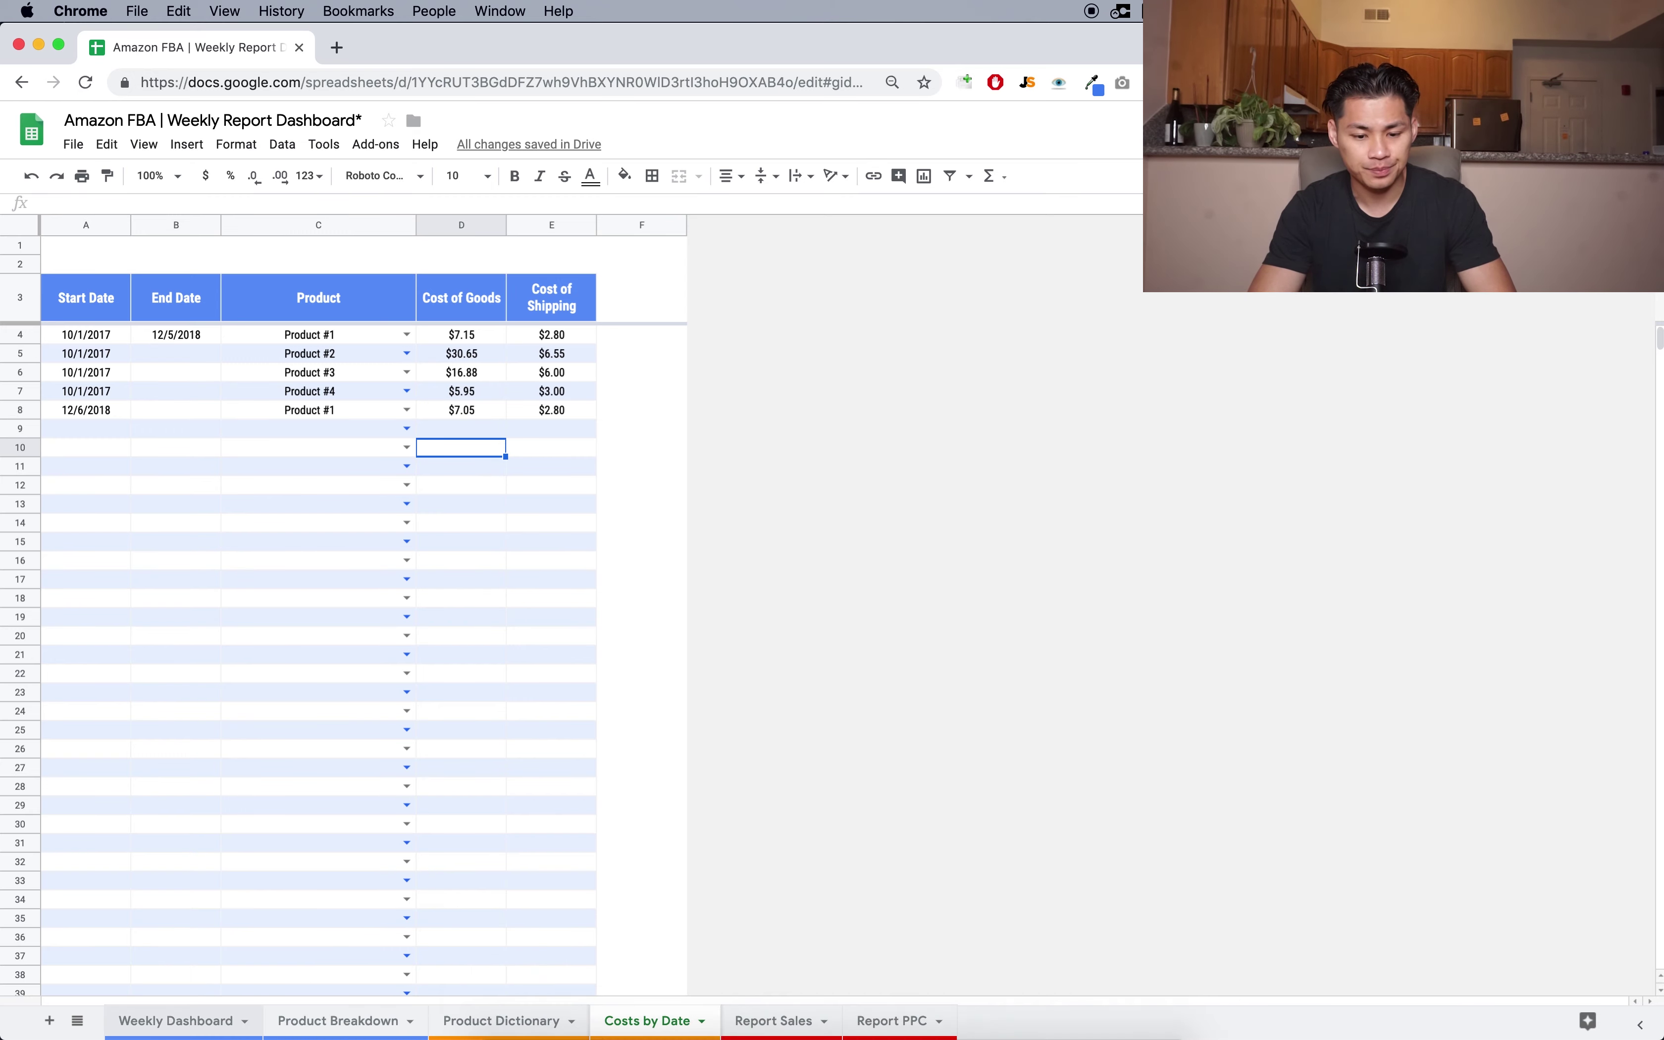
click(221, 1024)
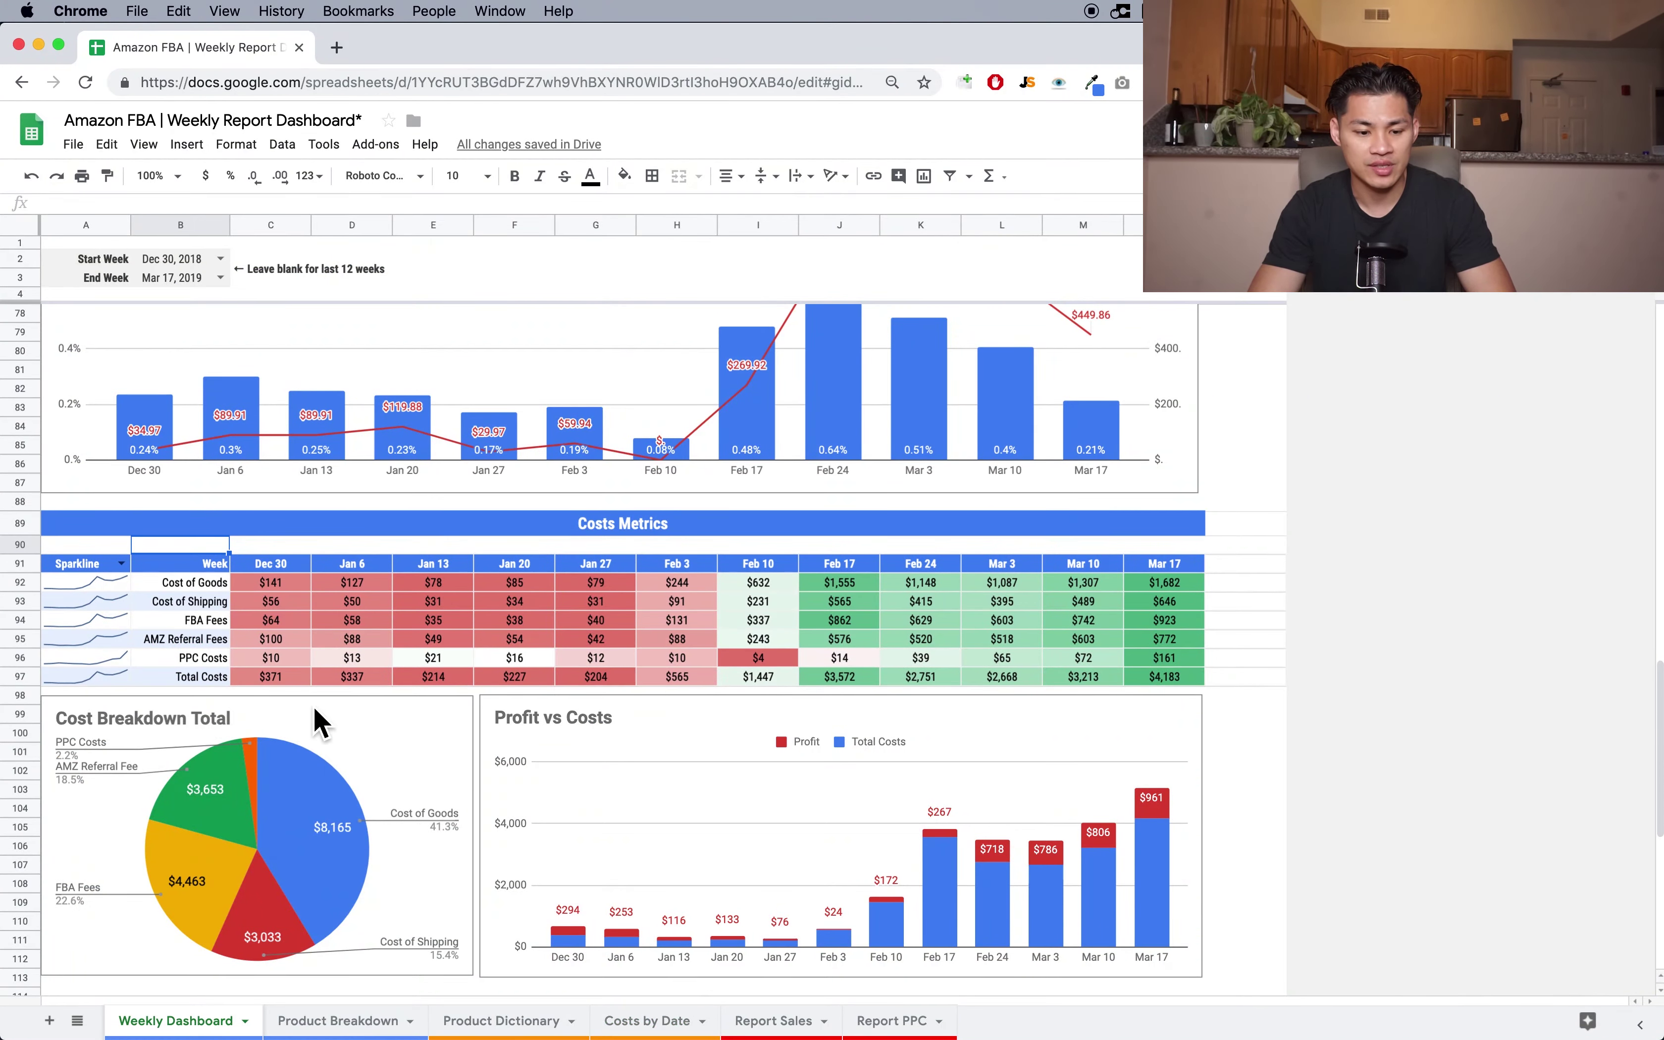
- Examine each slice of the Cost Breakdown Total chart: cost of goods, shipping, FBA fees, AMZ referral fee and PPC costs
click(387, 751)
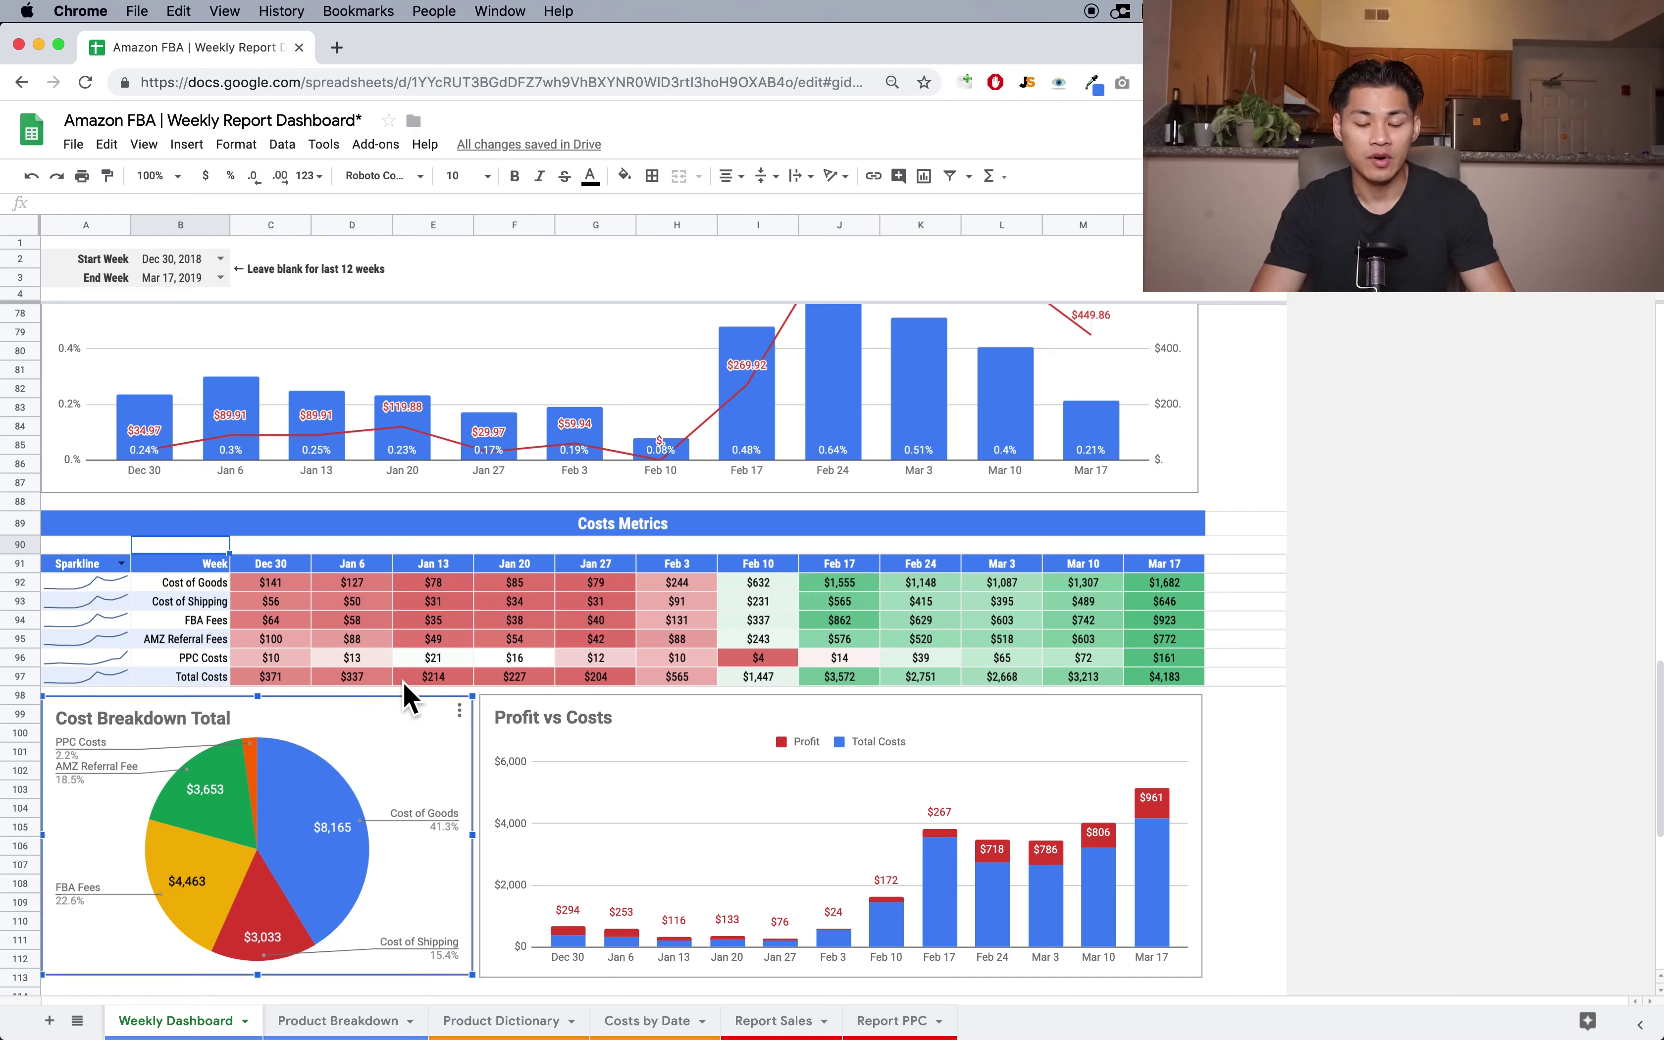
mouse_move(343, 875)
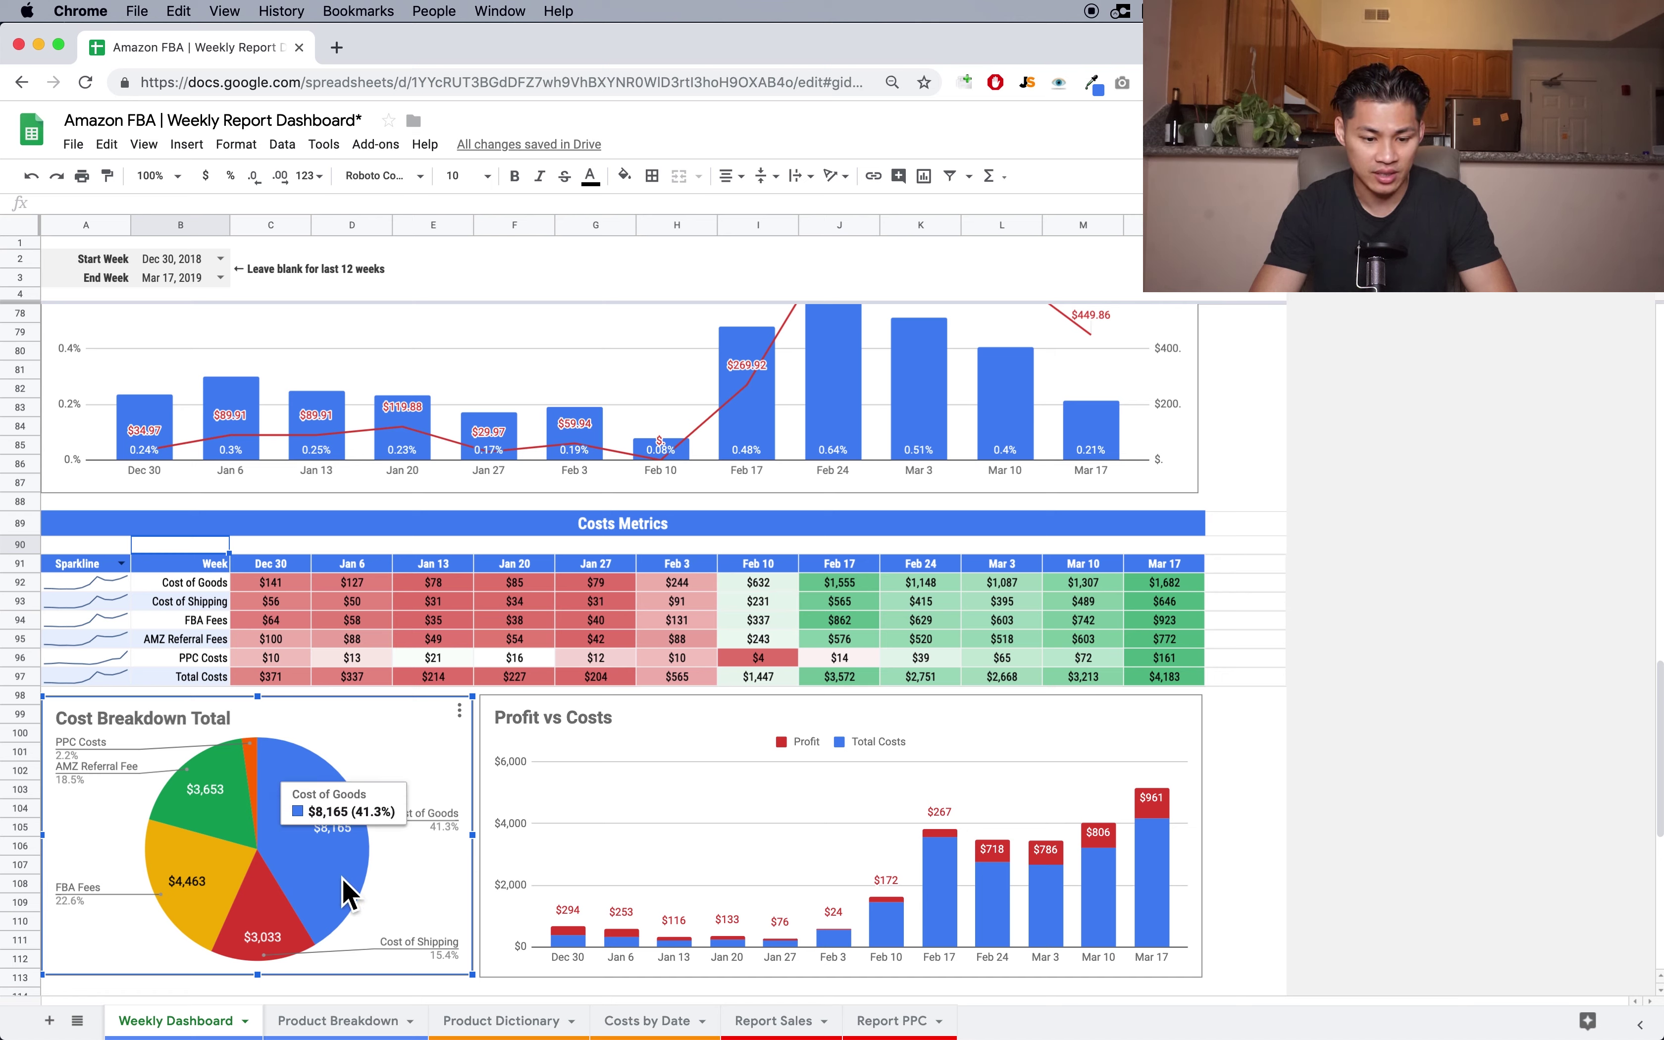
mouse_move(285, 922)
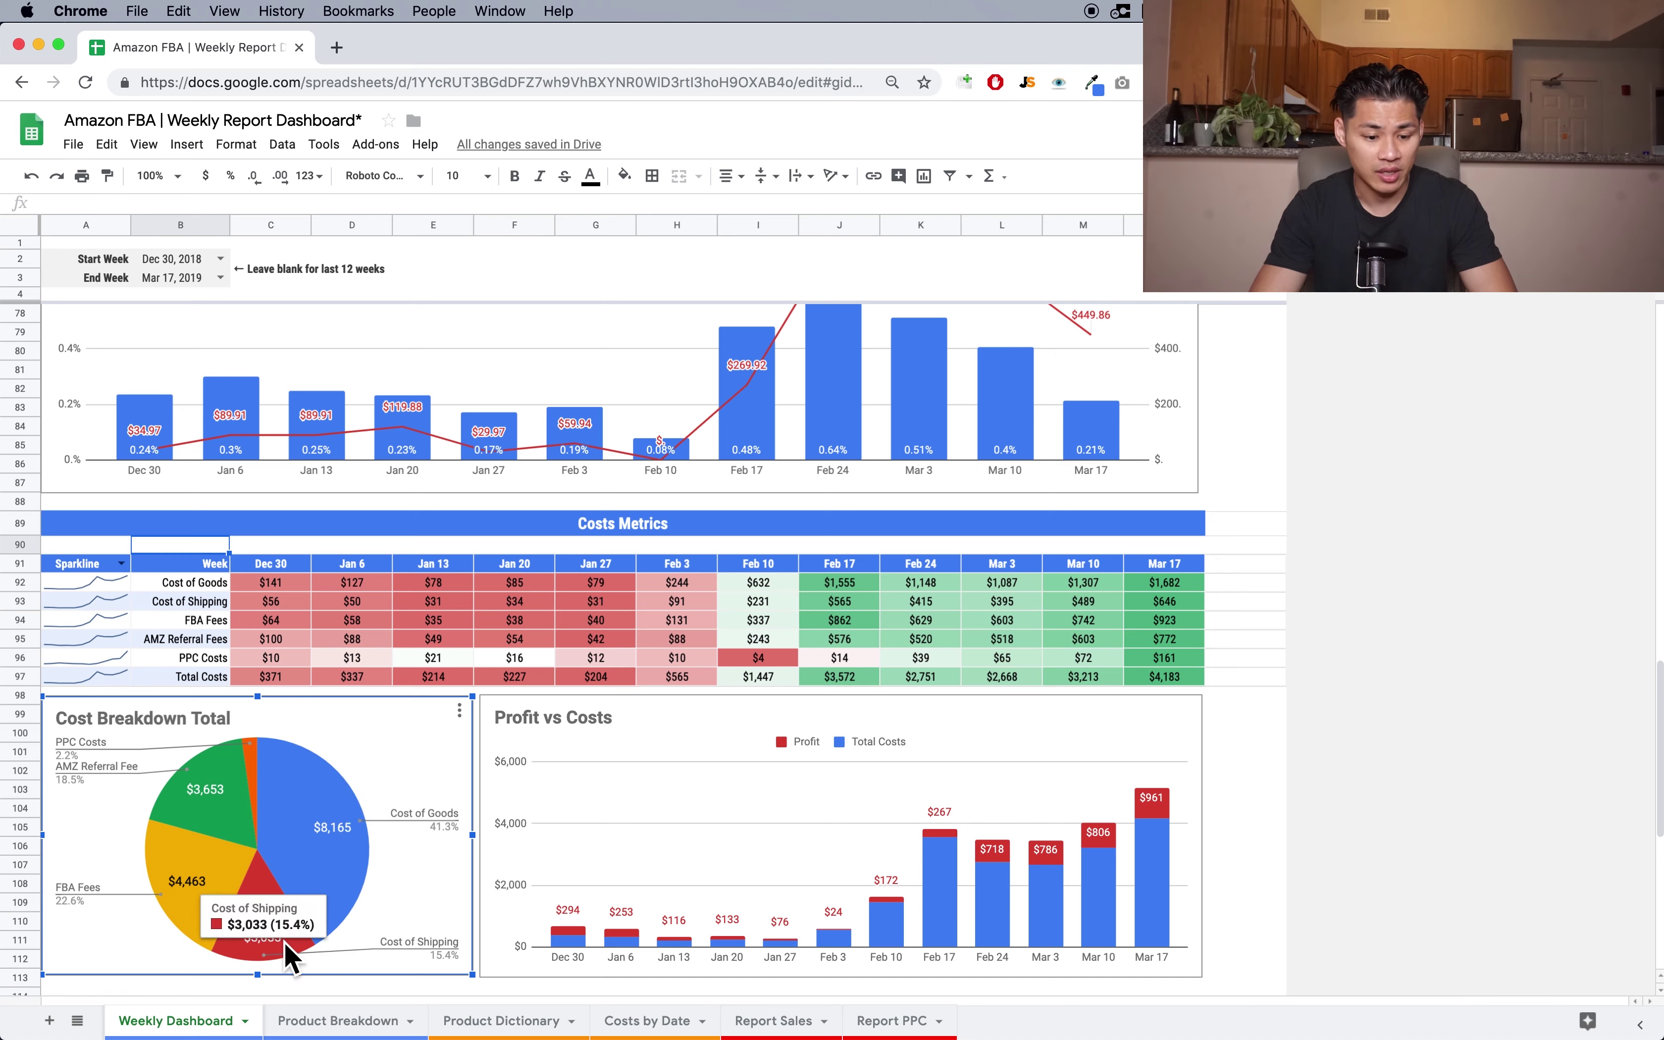
mouse_move(189, 902)
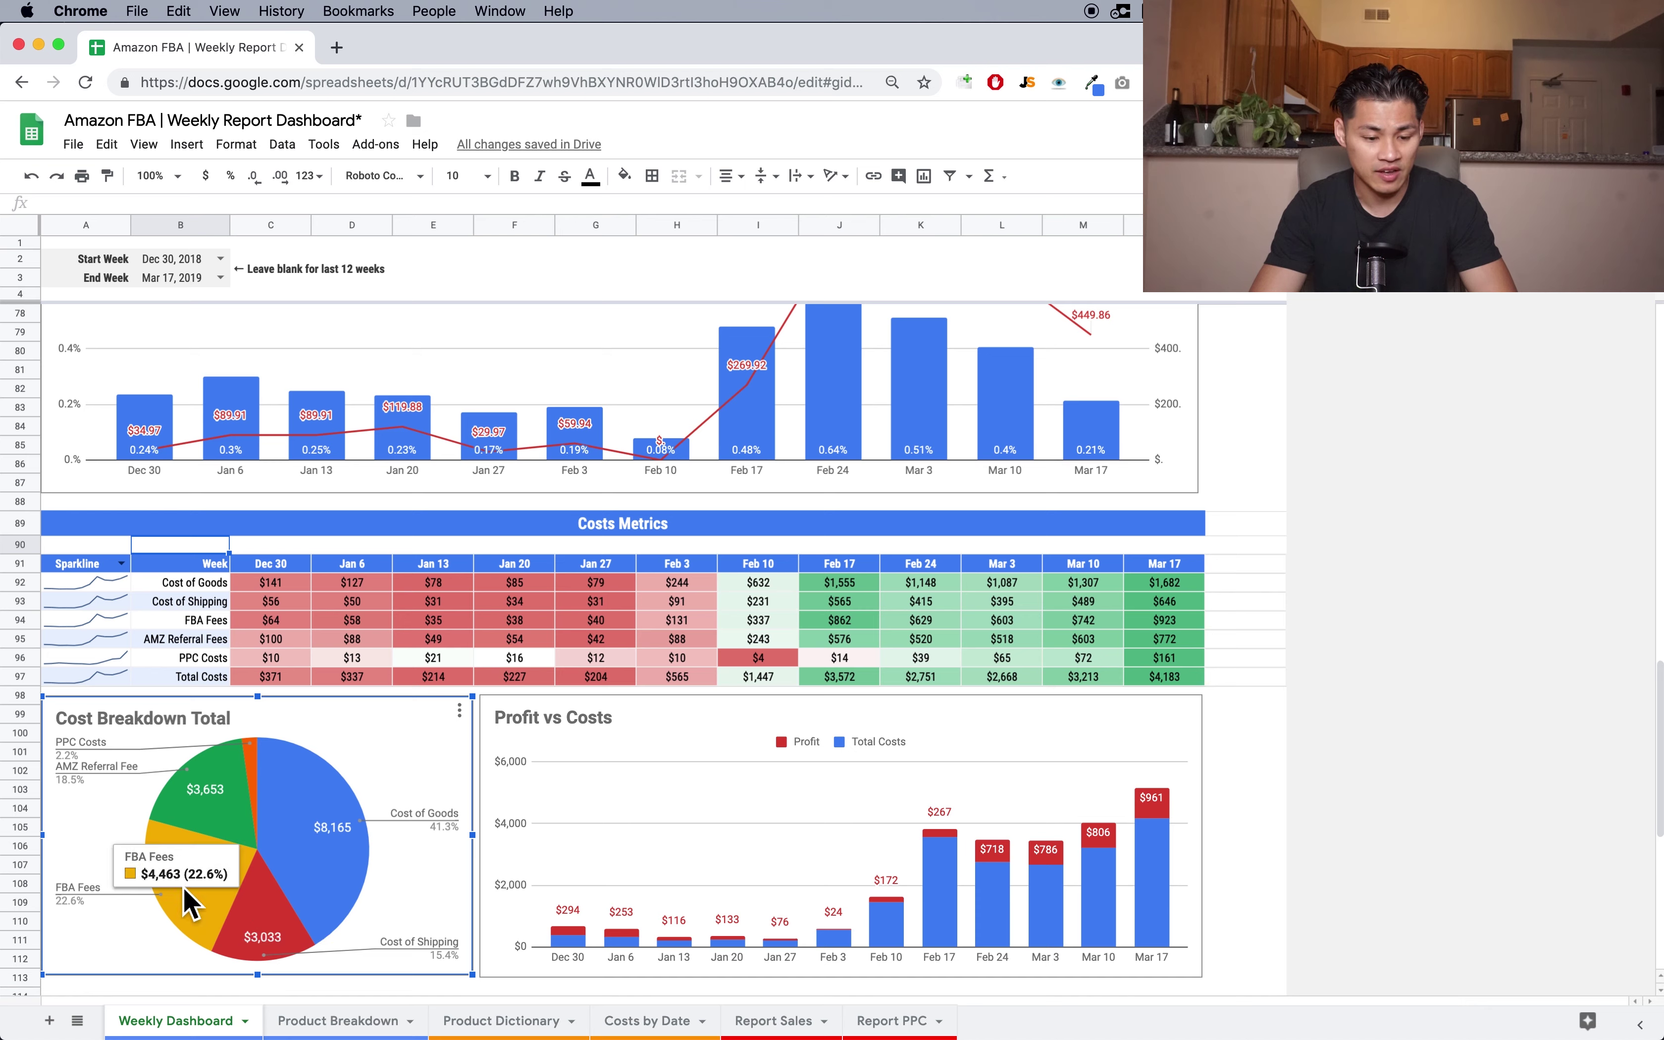
mouse_move(210, 827)
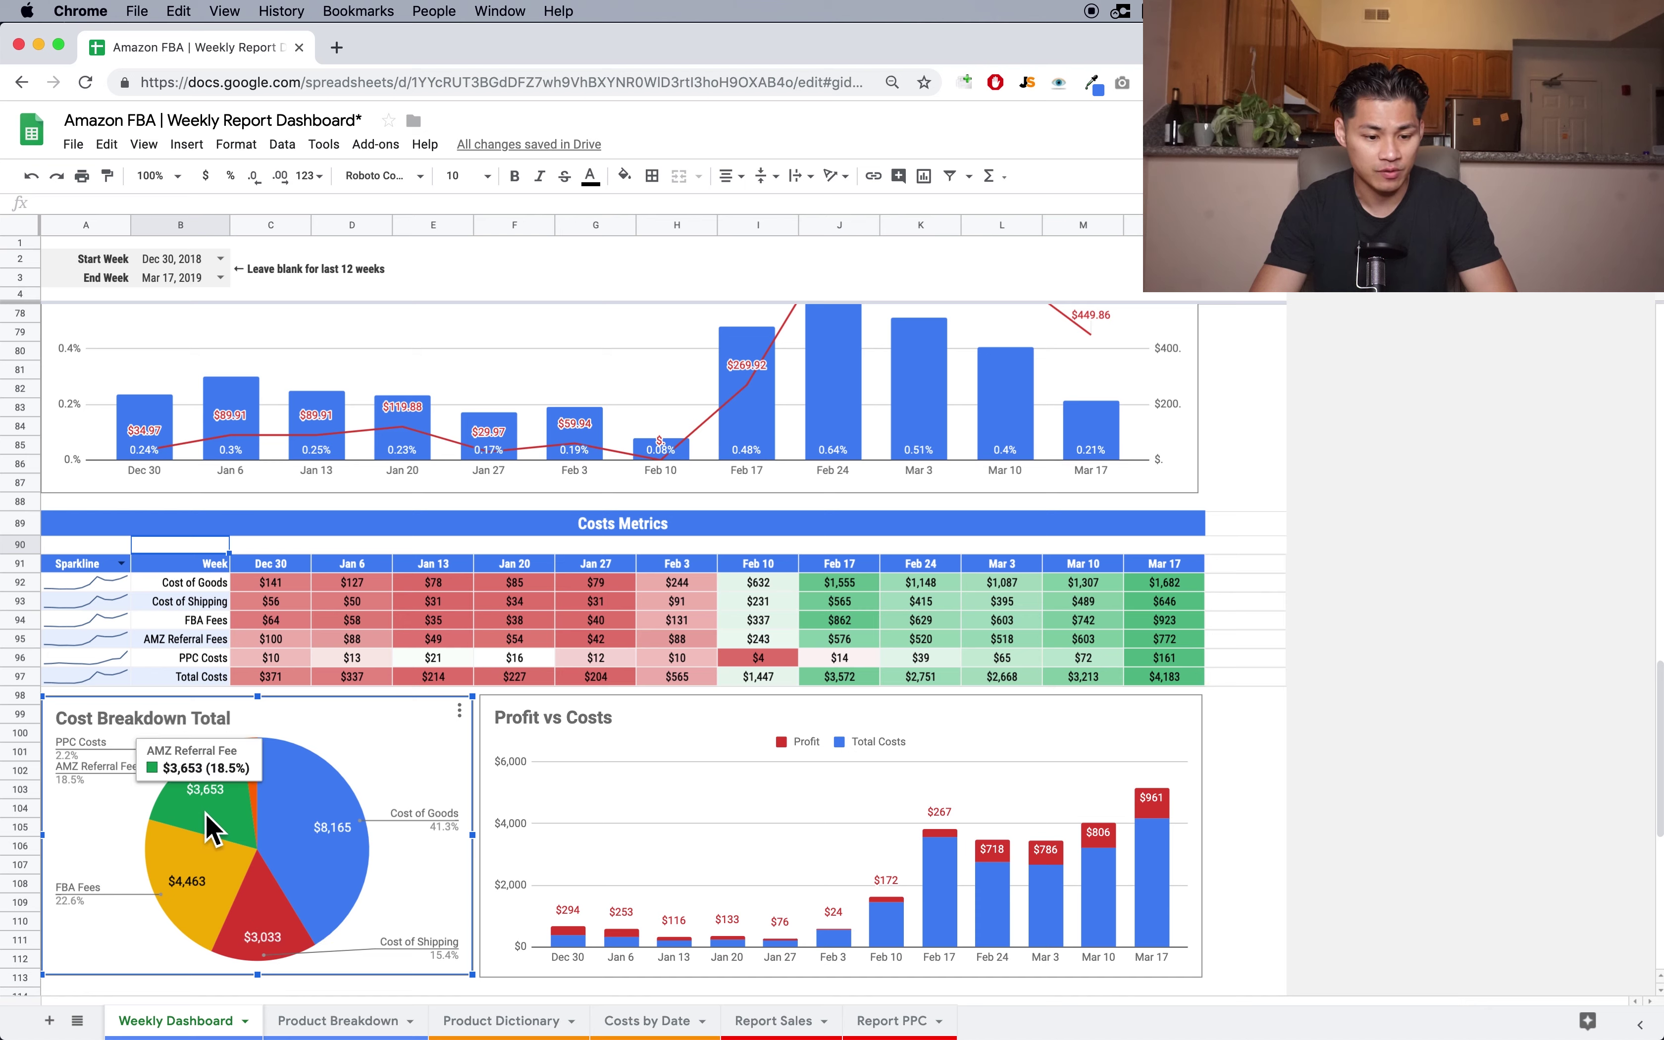
mouse_move(259, 770)
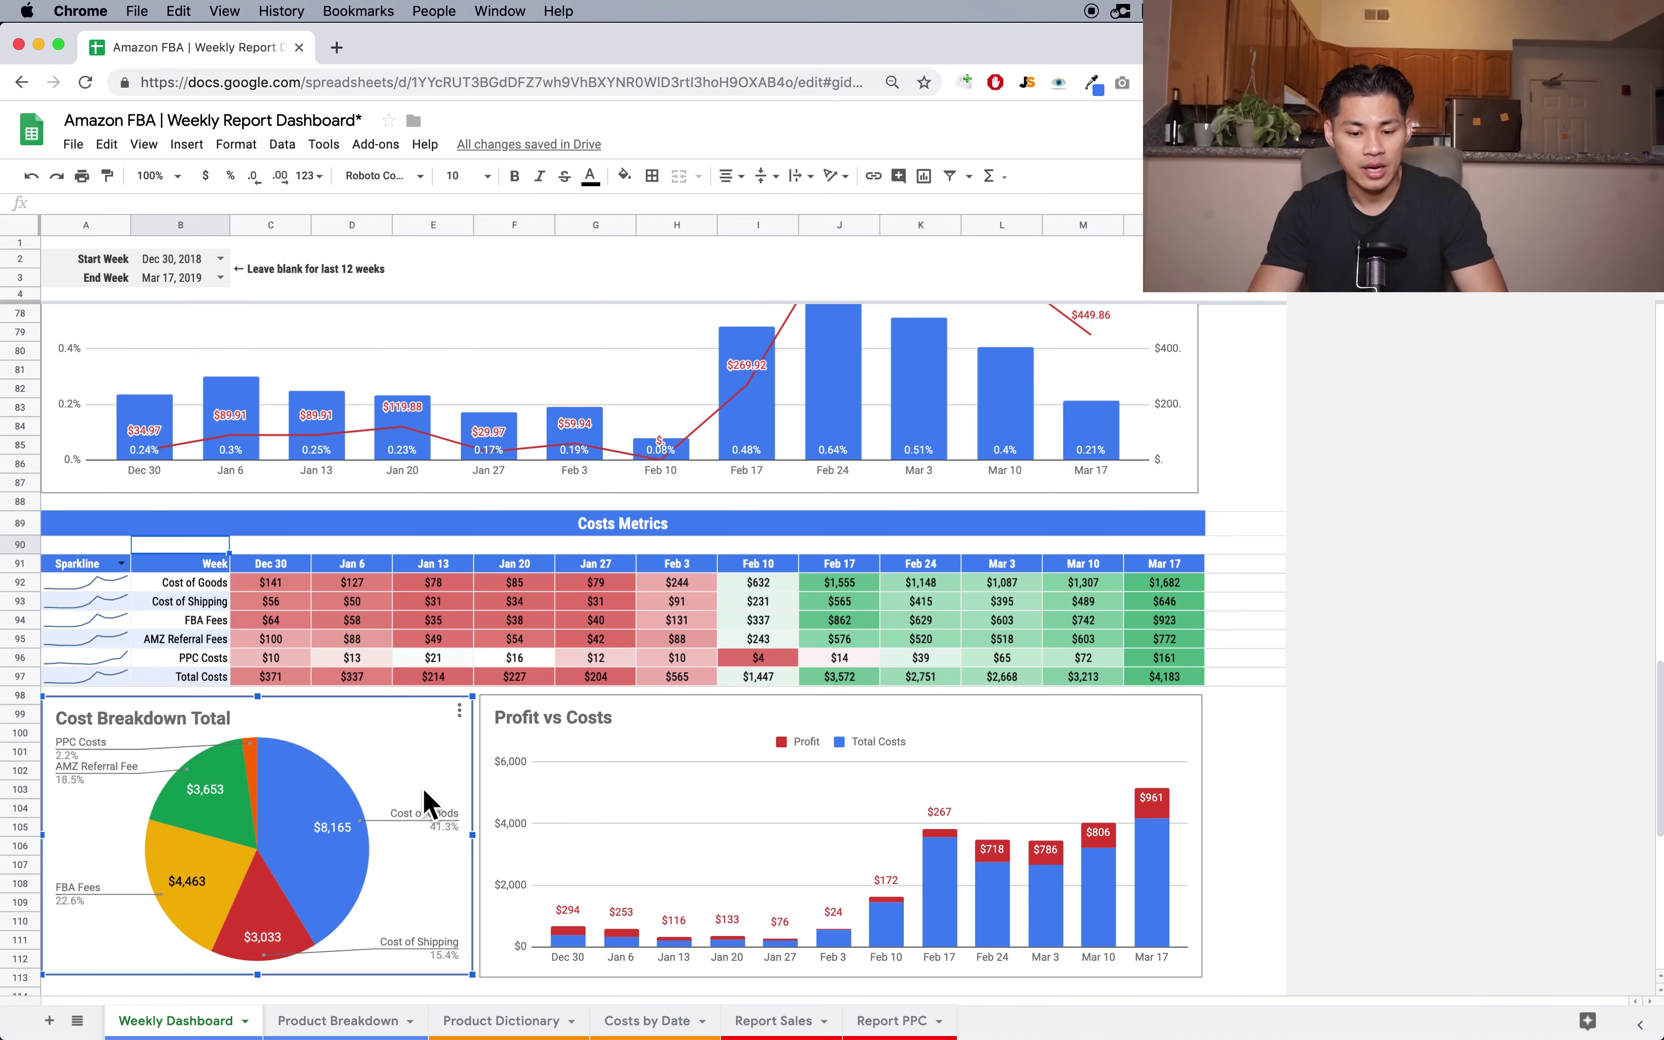
- Inspect weekly profit and total costs in the Profit vs Costs chart, and check the trend-column options of the Costs Metrics table
click(1097, 790)
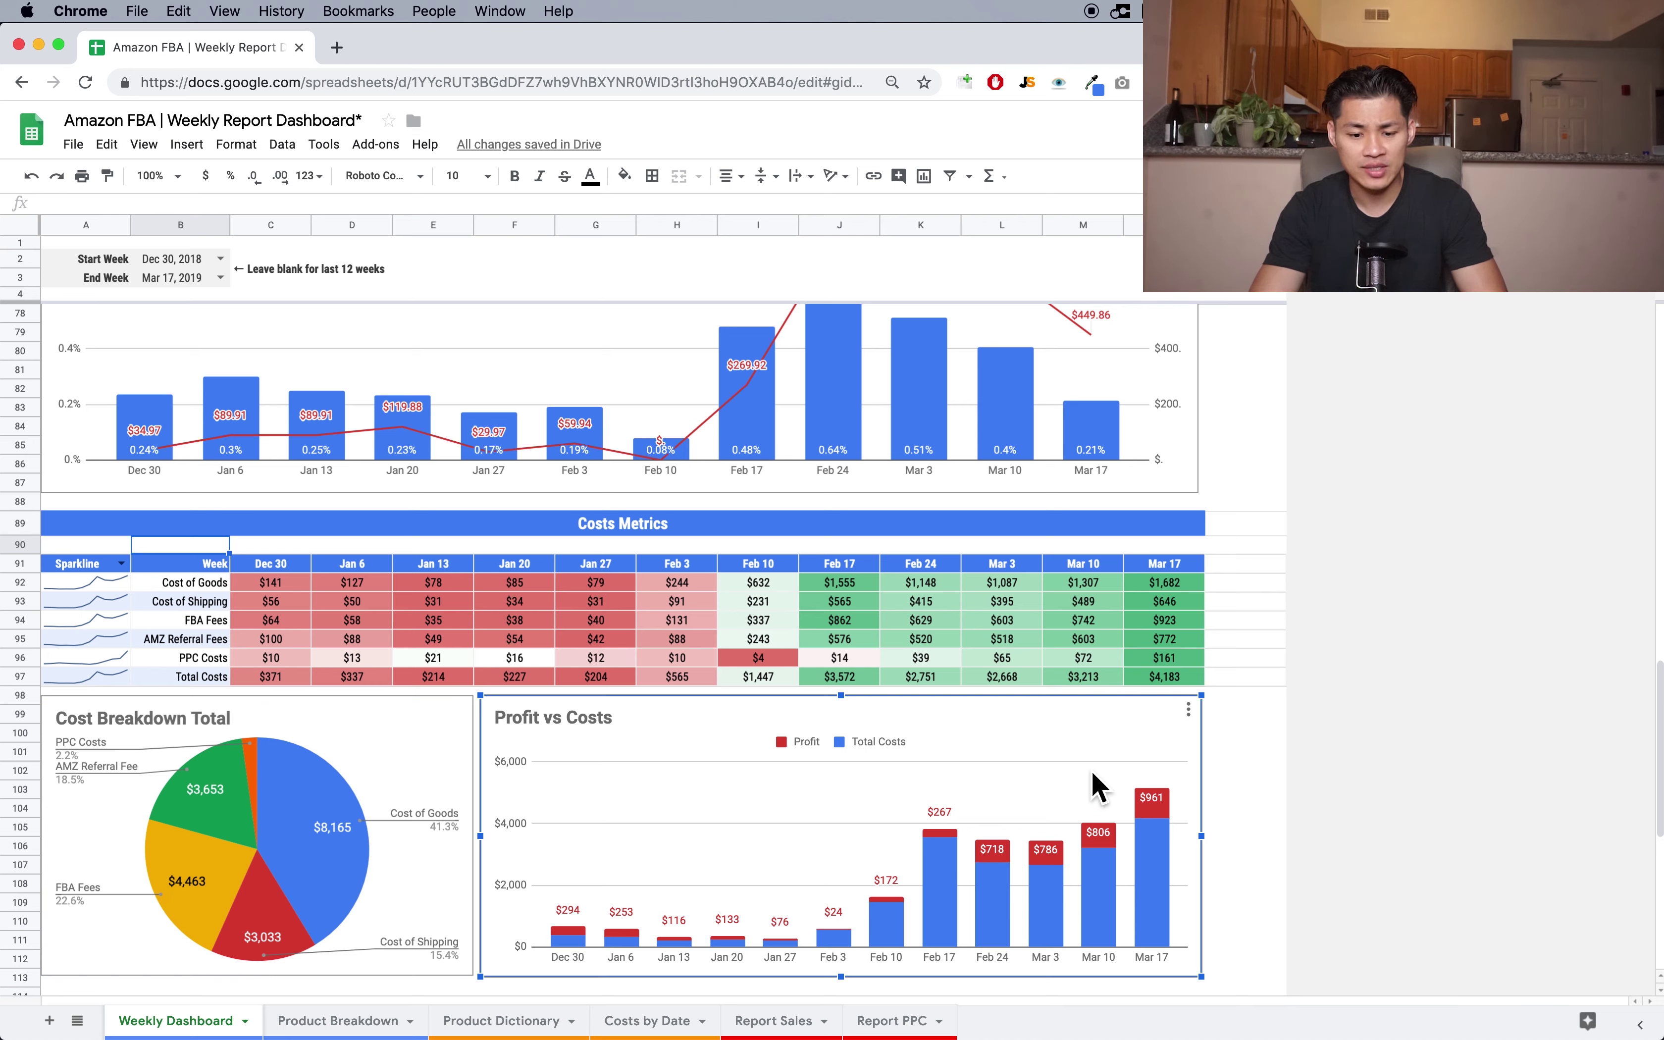
mouse_move(908, 902)
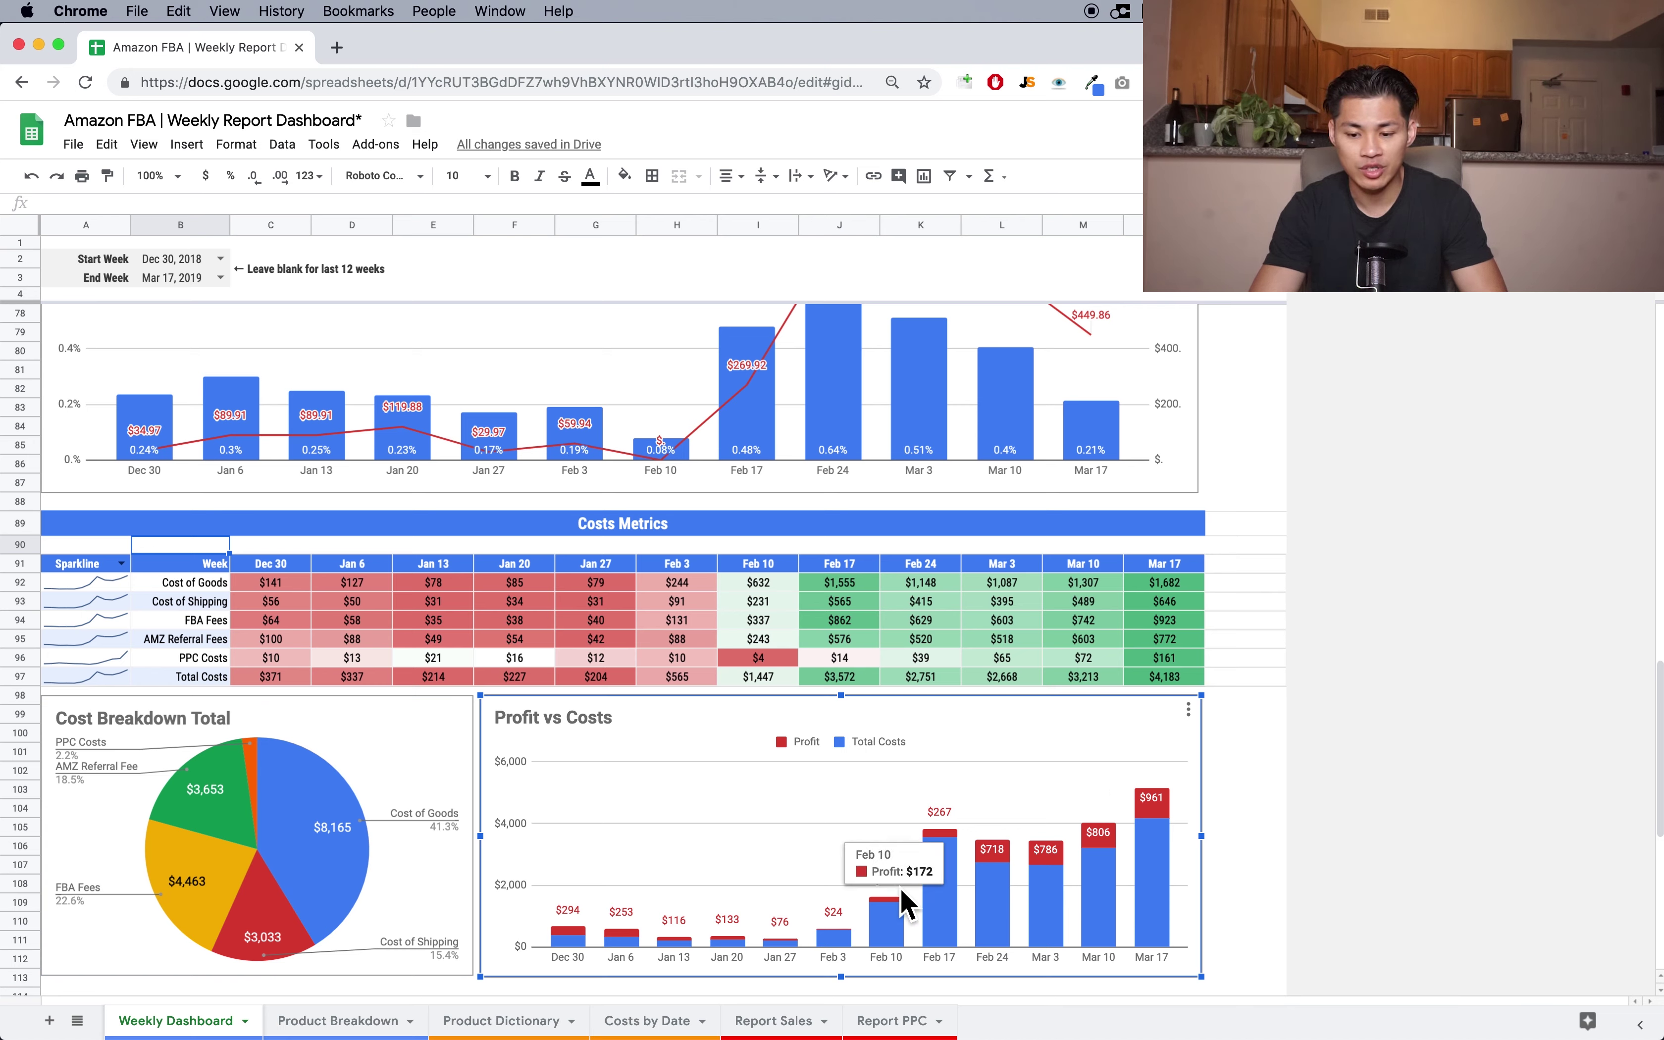
mouse_move(1039, 889)
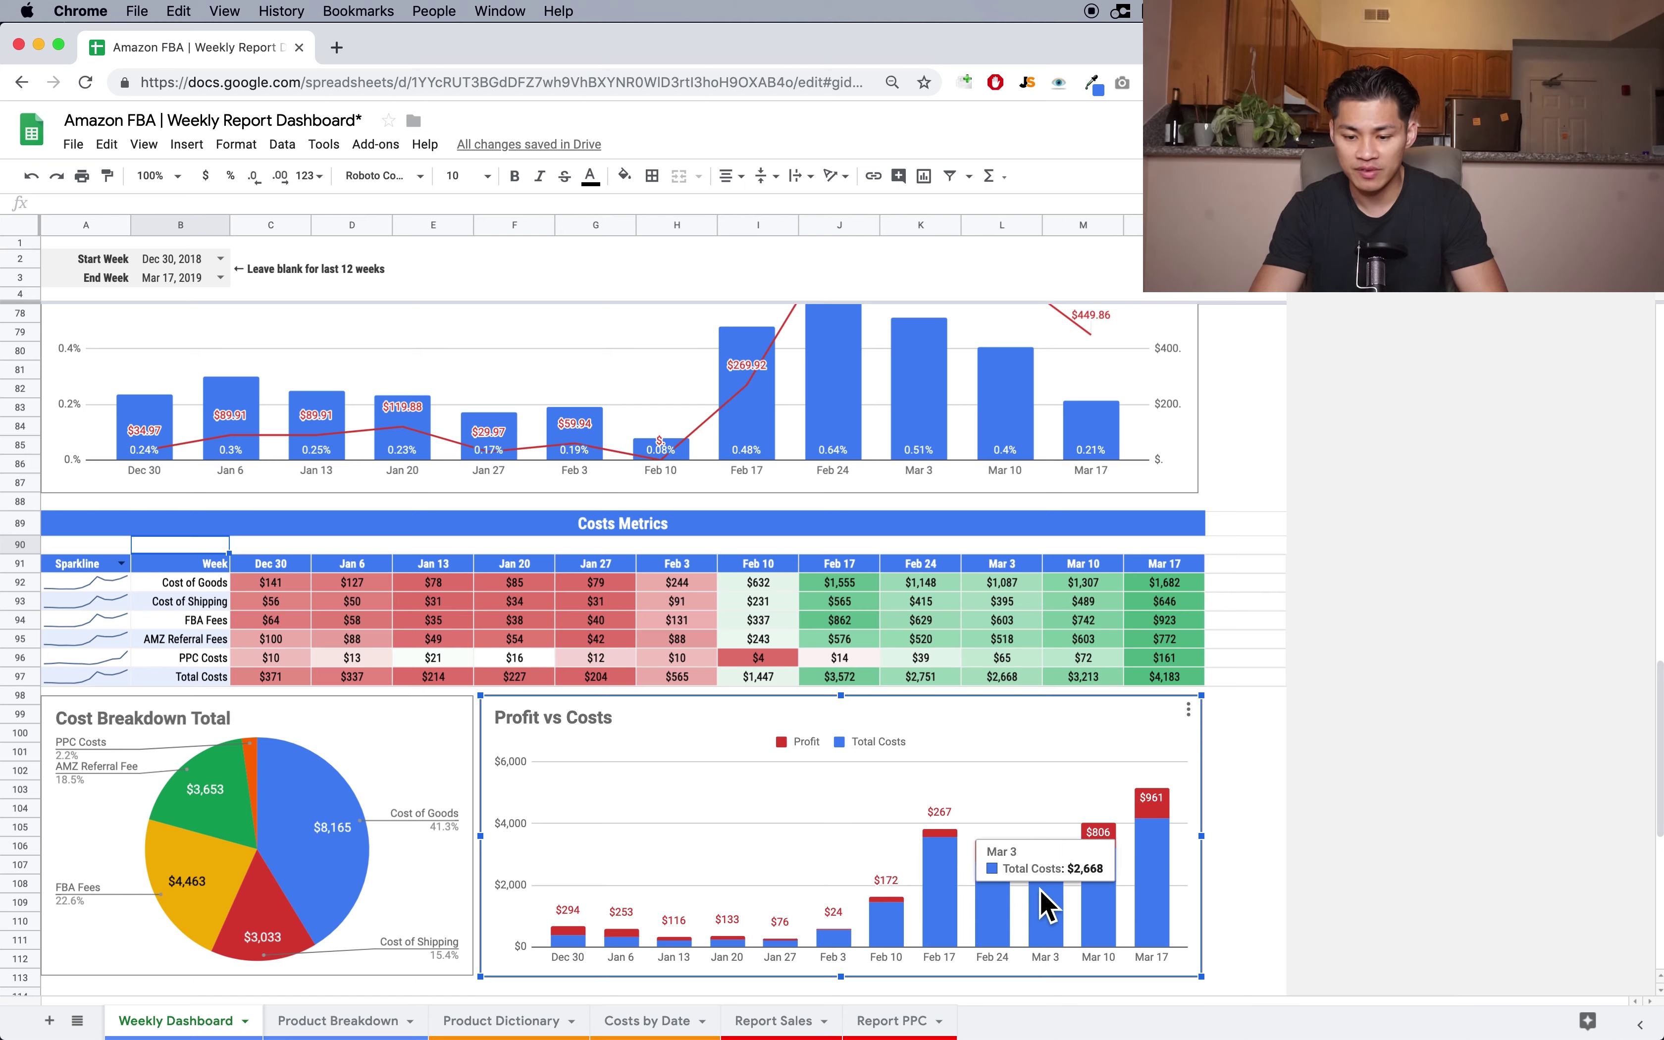
mouse_move(1060, 855)
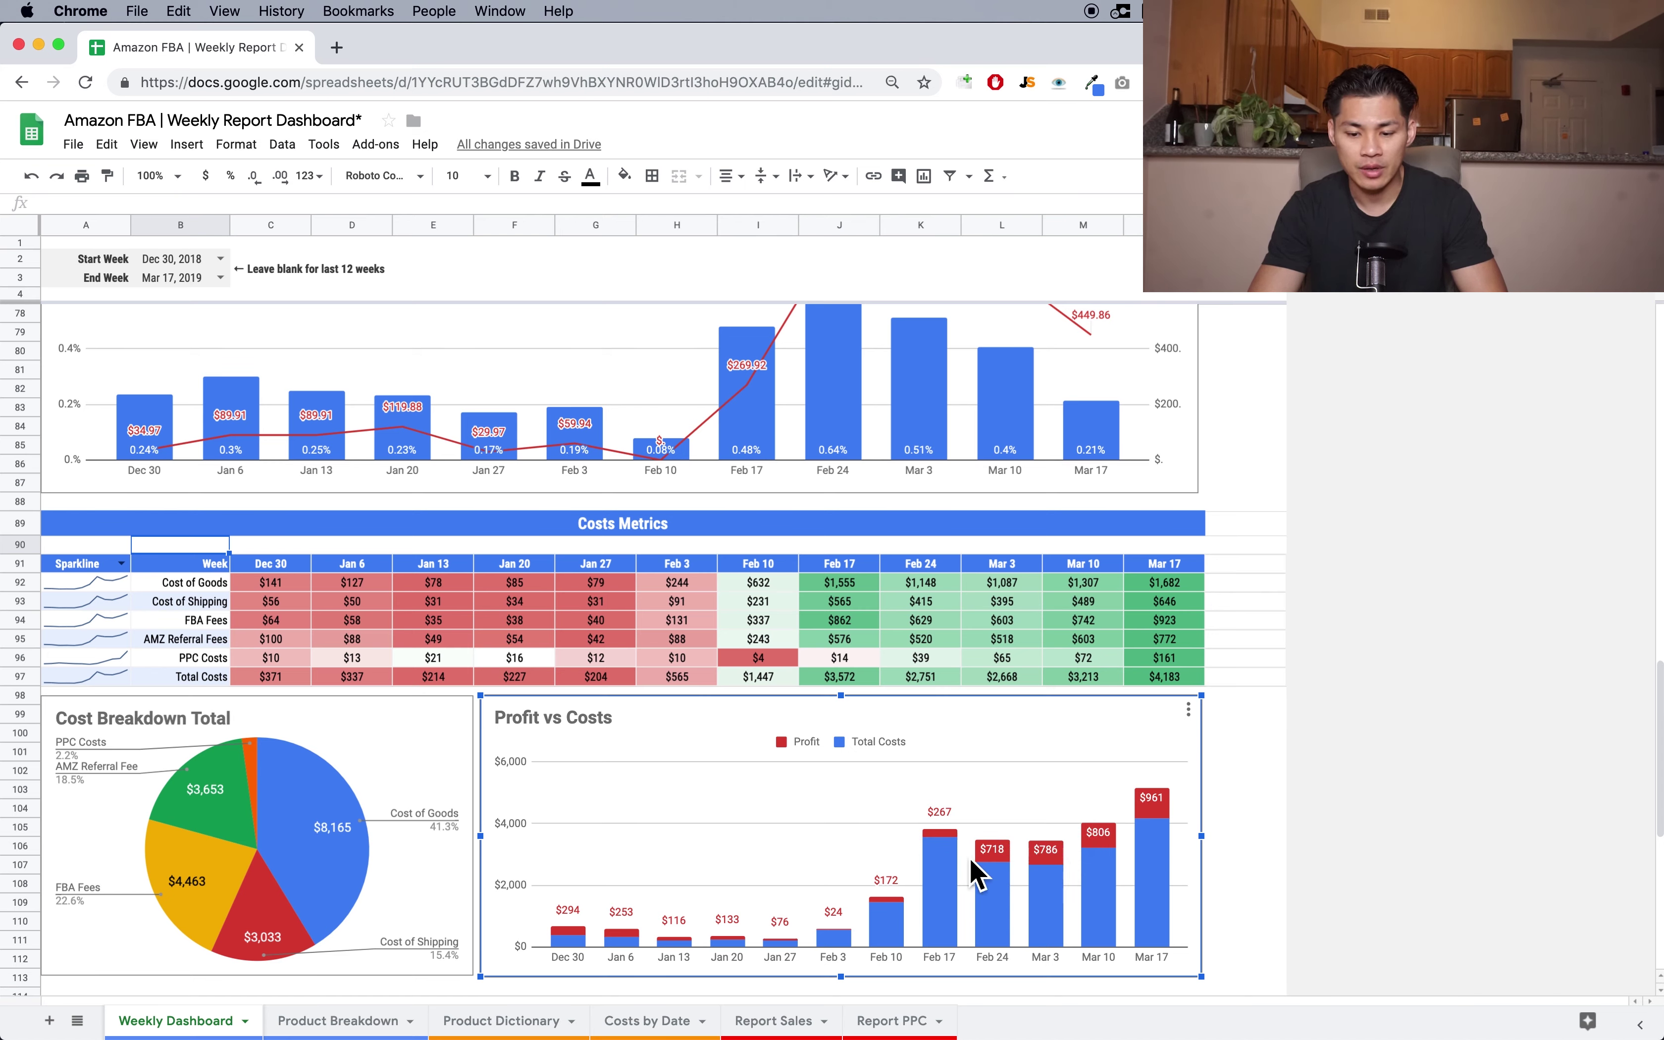
mouse_move(1115, 834)
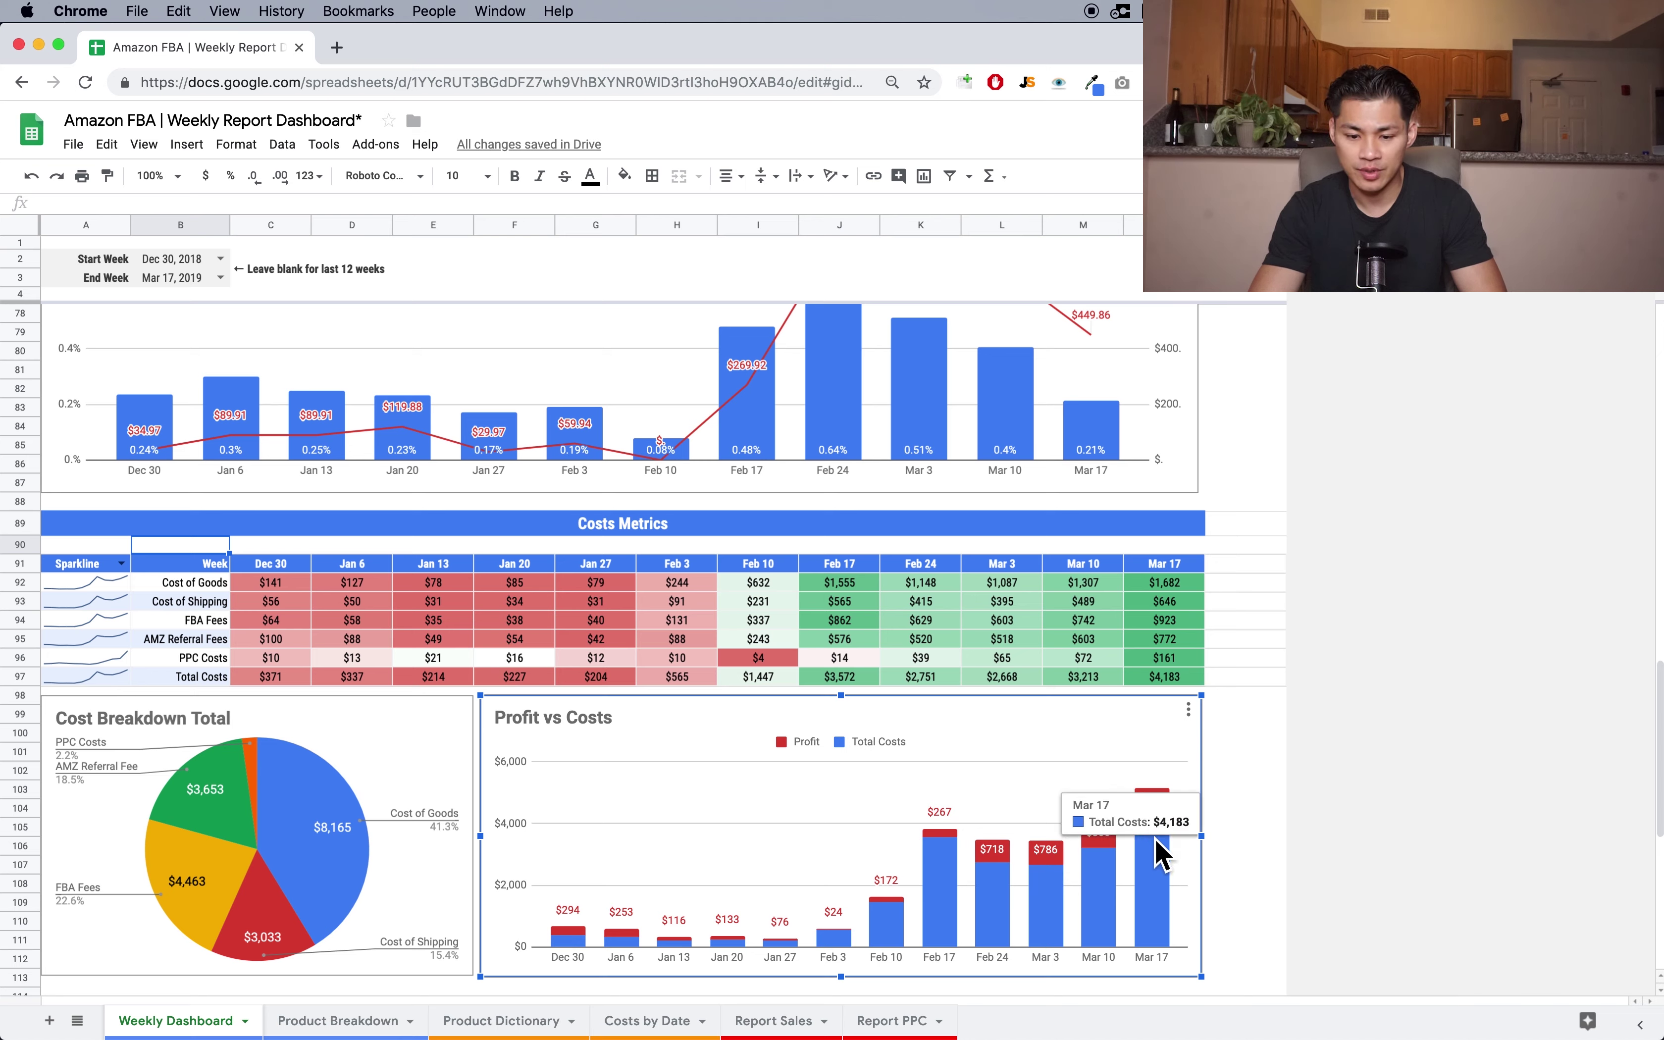
mouse_move(935, 856)
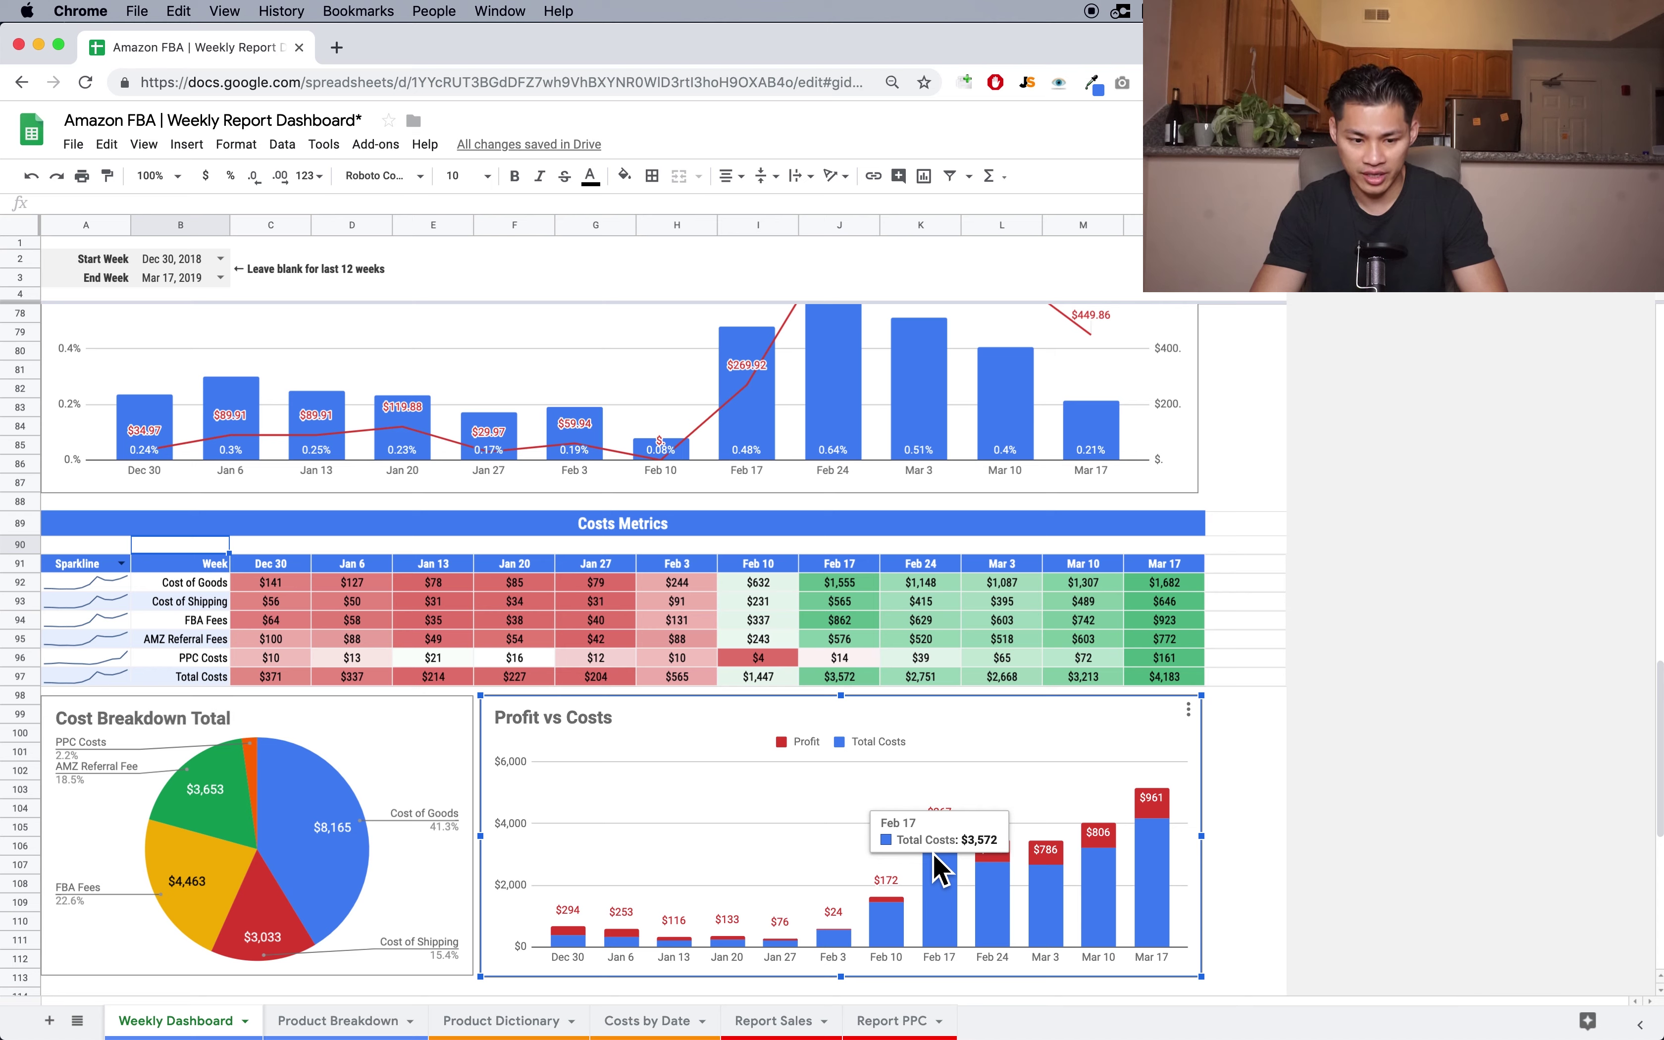
click(122, 566)
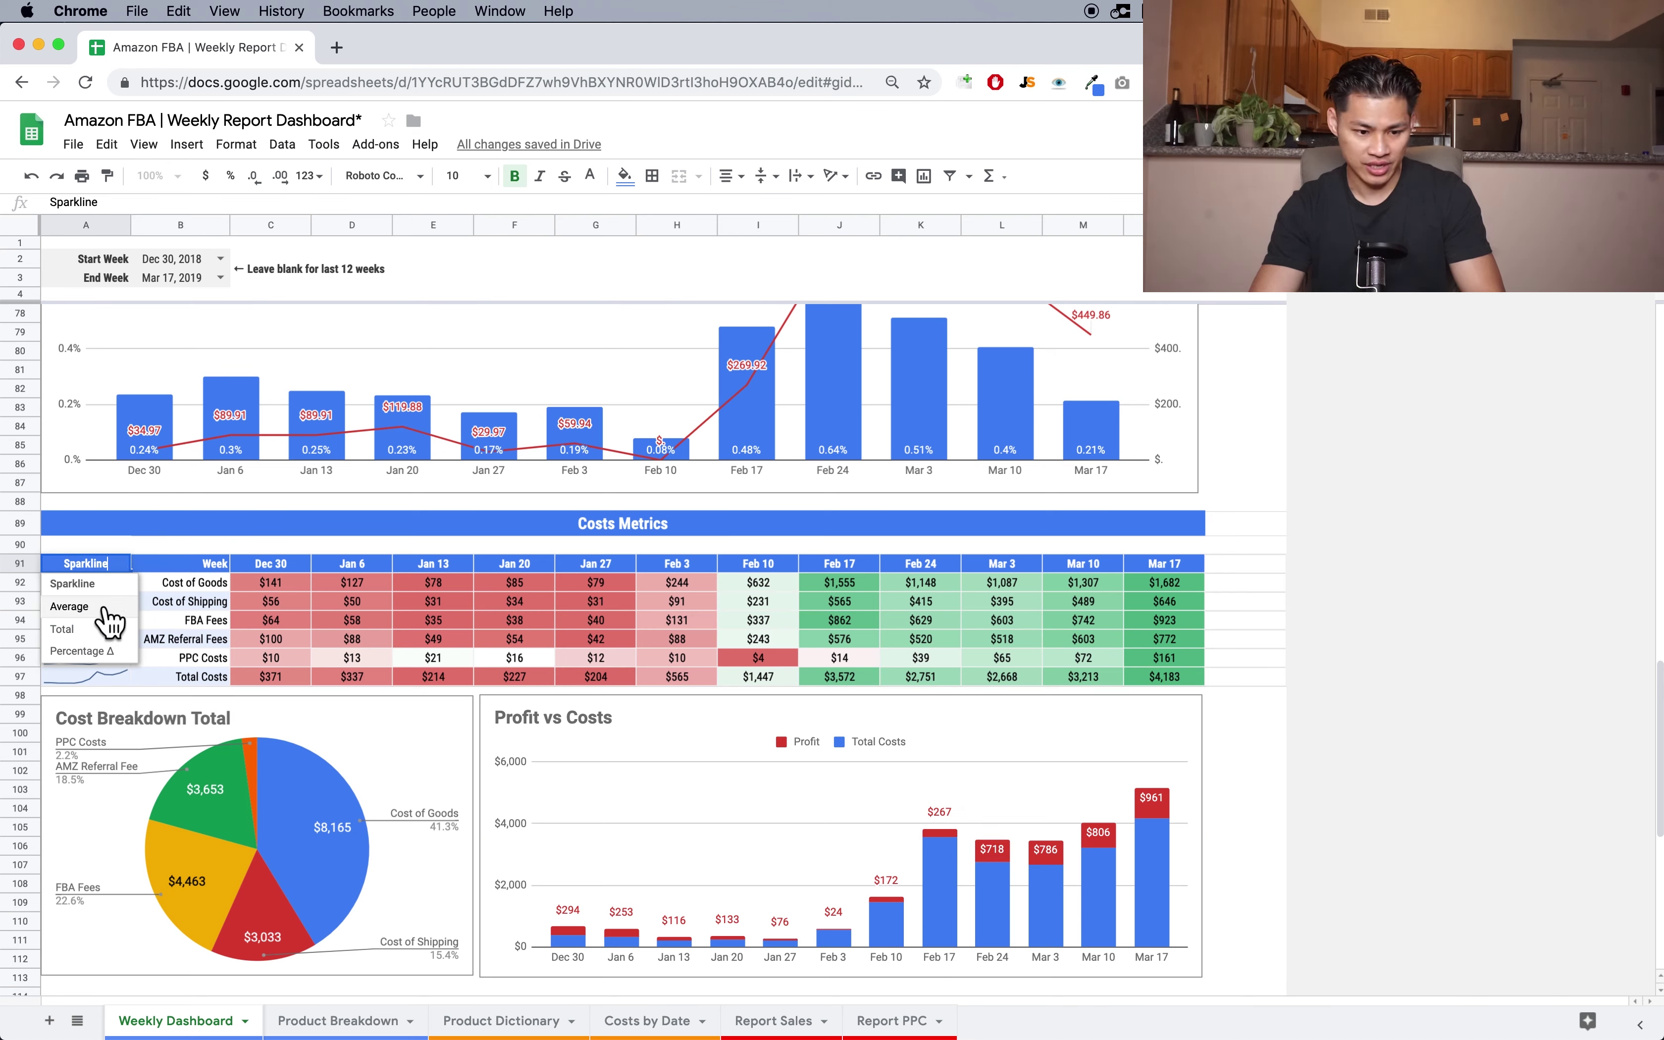
click(320, 533)
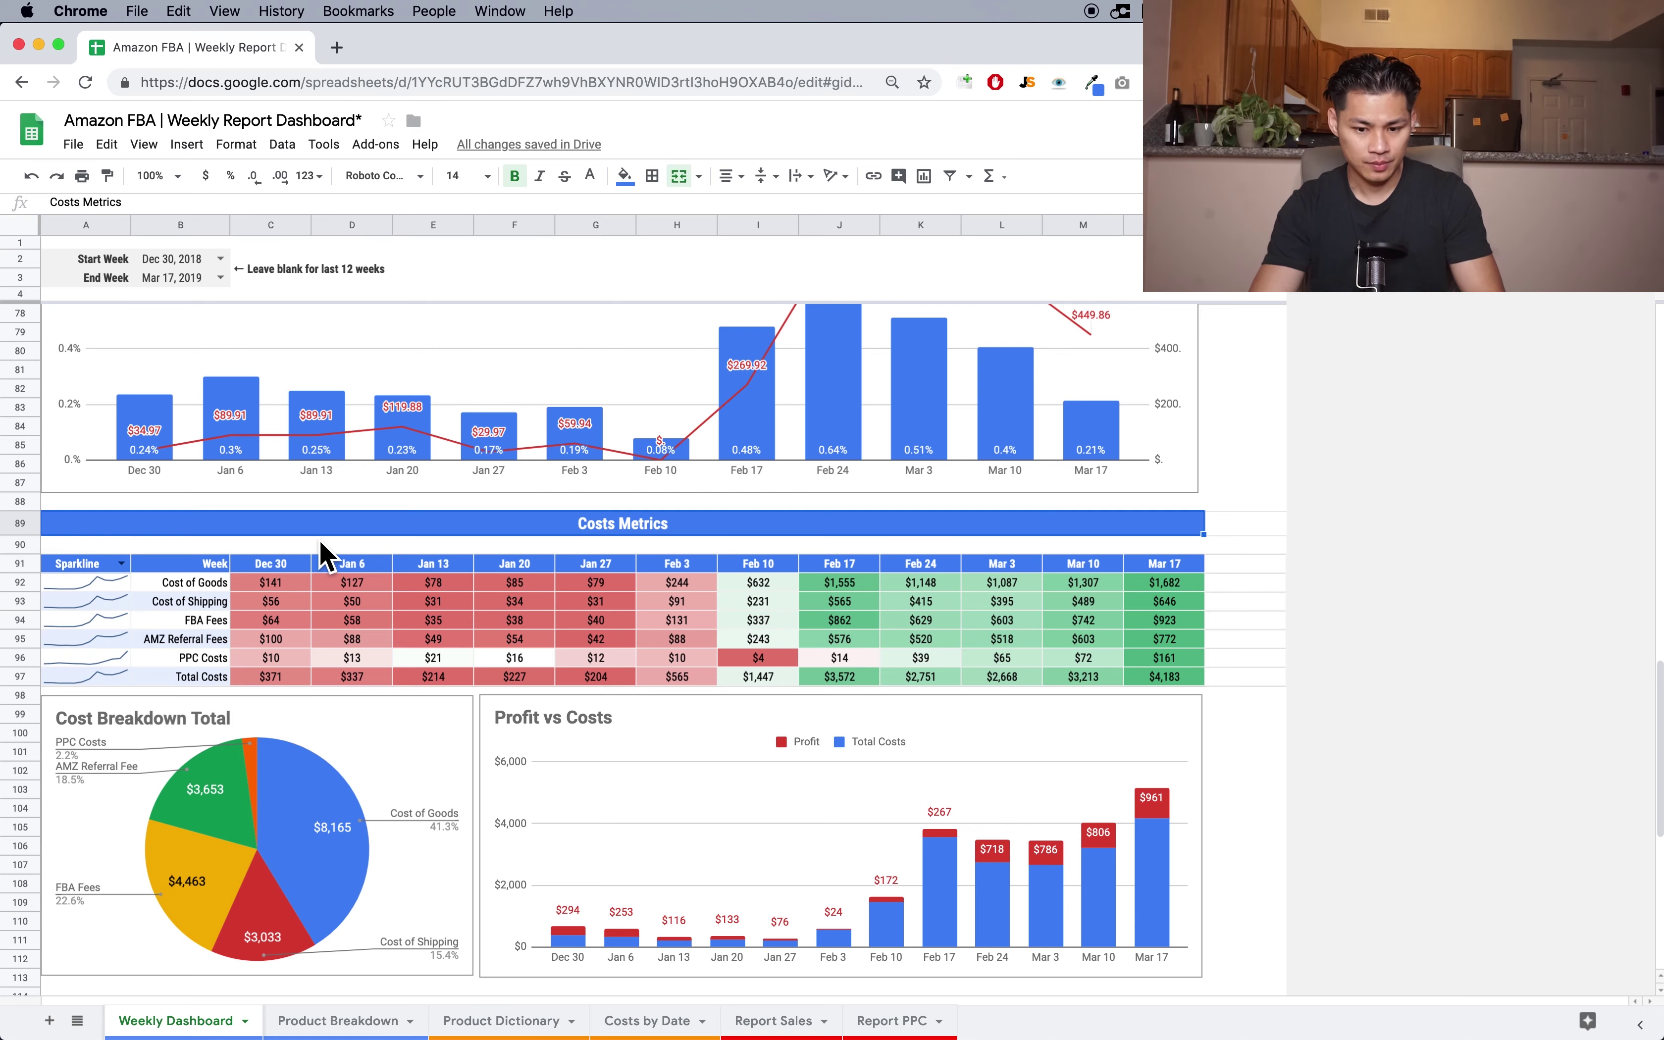
- Review the Product Metrics section, including its selected metric and the highest and lowest weekly Total Sales values per product
scroll(320, 543, down, 3)
scroll(320, 540, down, 5)
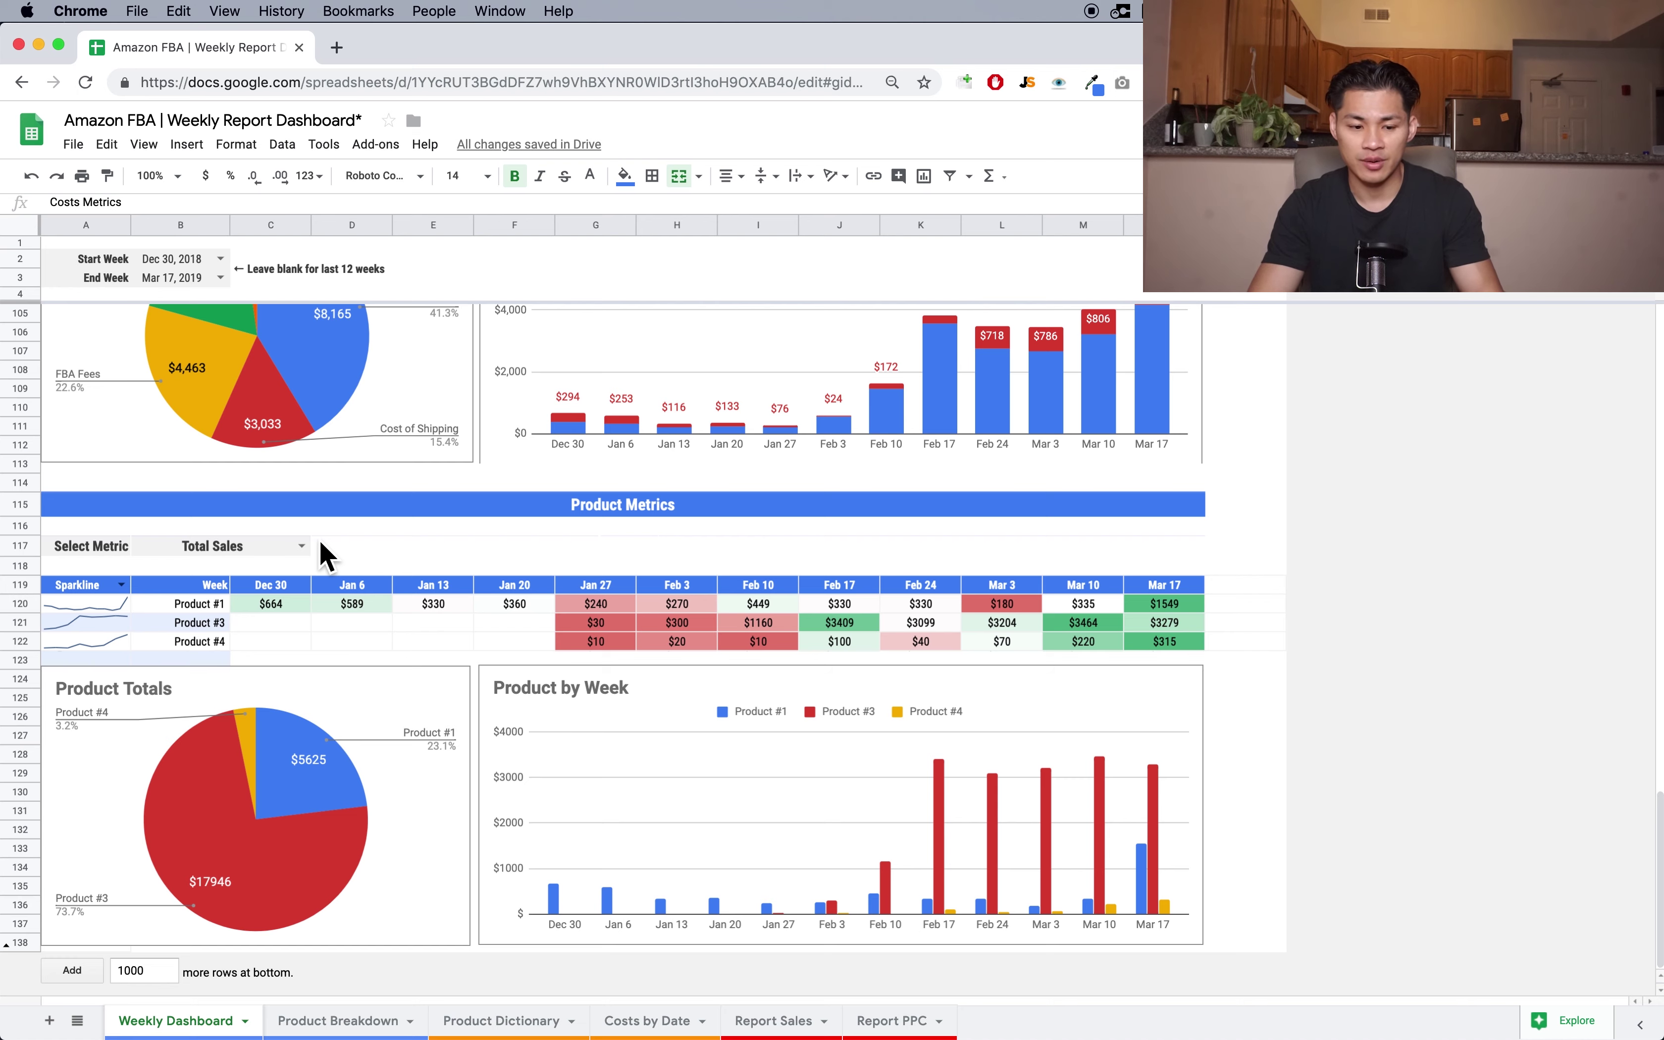
click(379, 550)
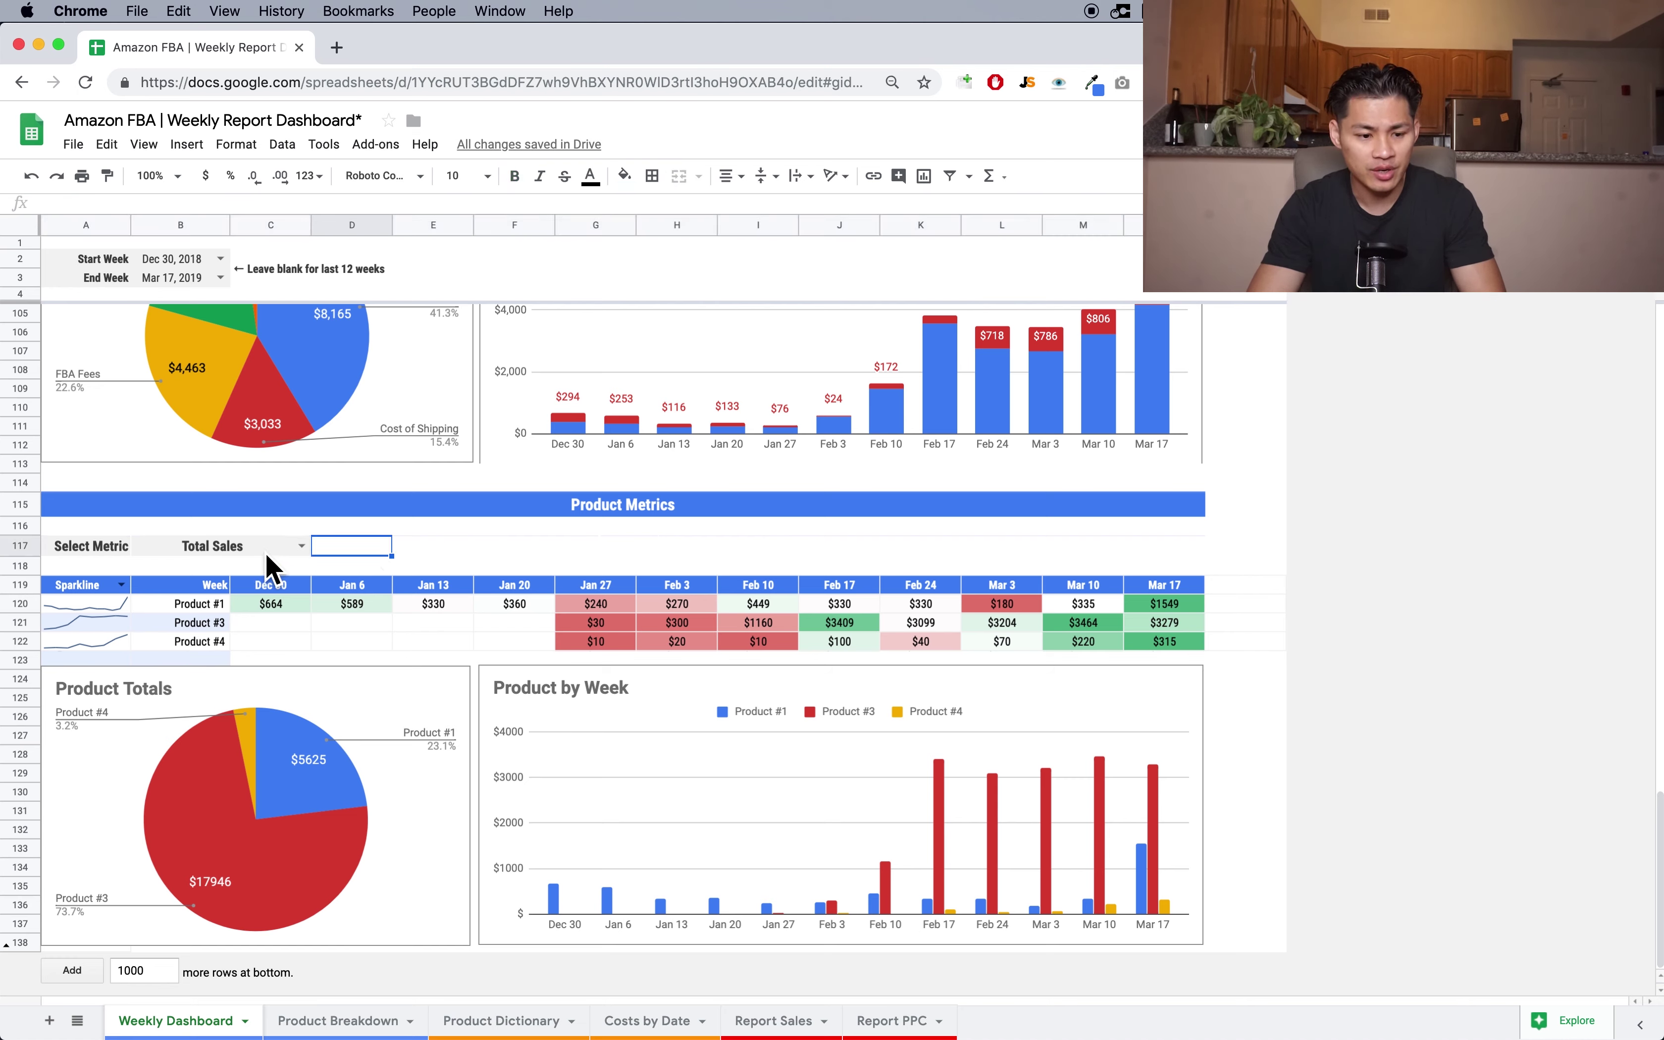
click(114, 551)
click(230, 554)
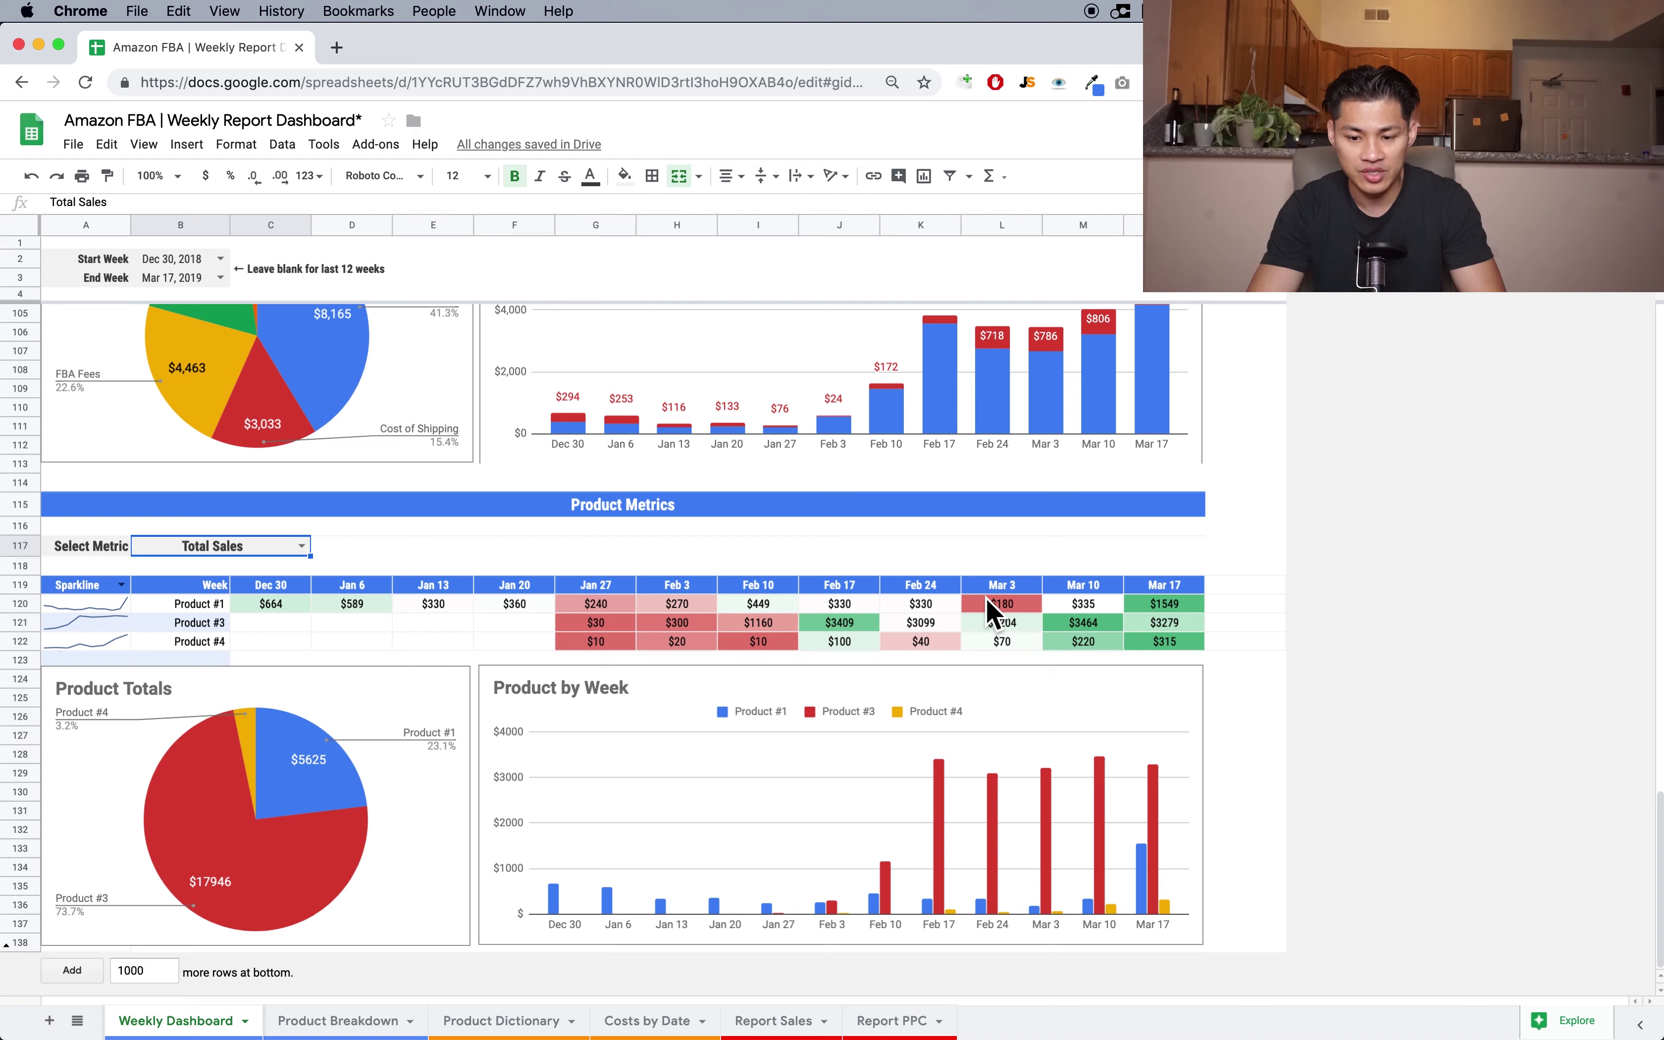
click(1144, 609)
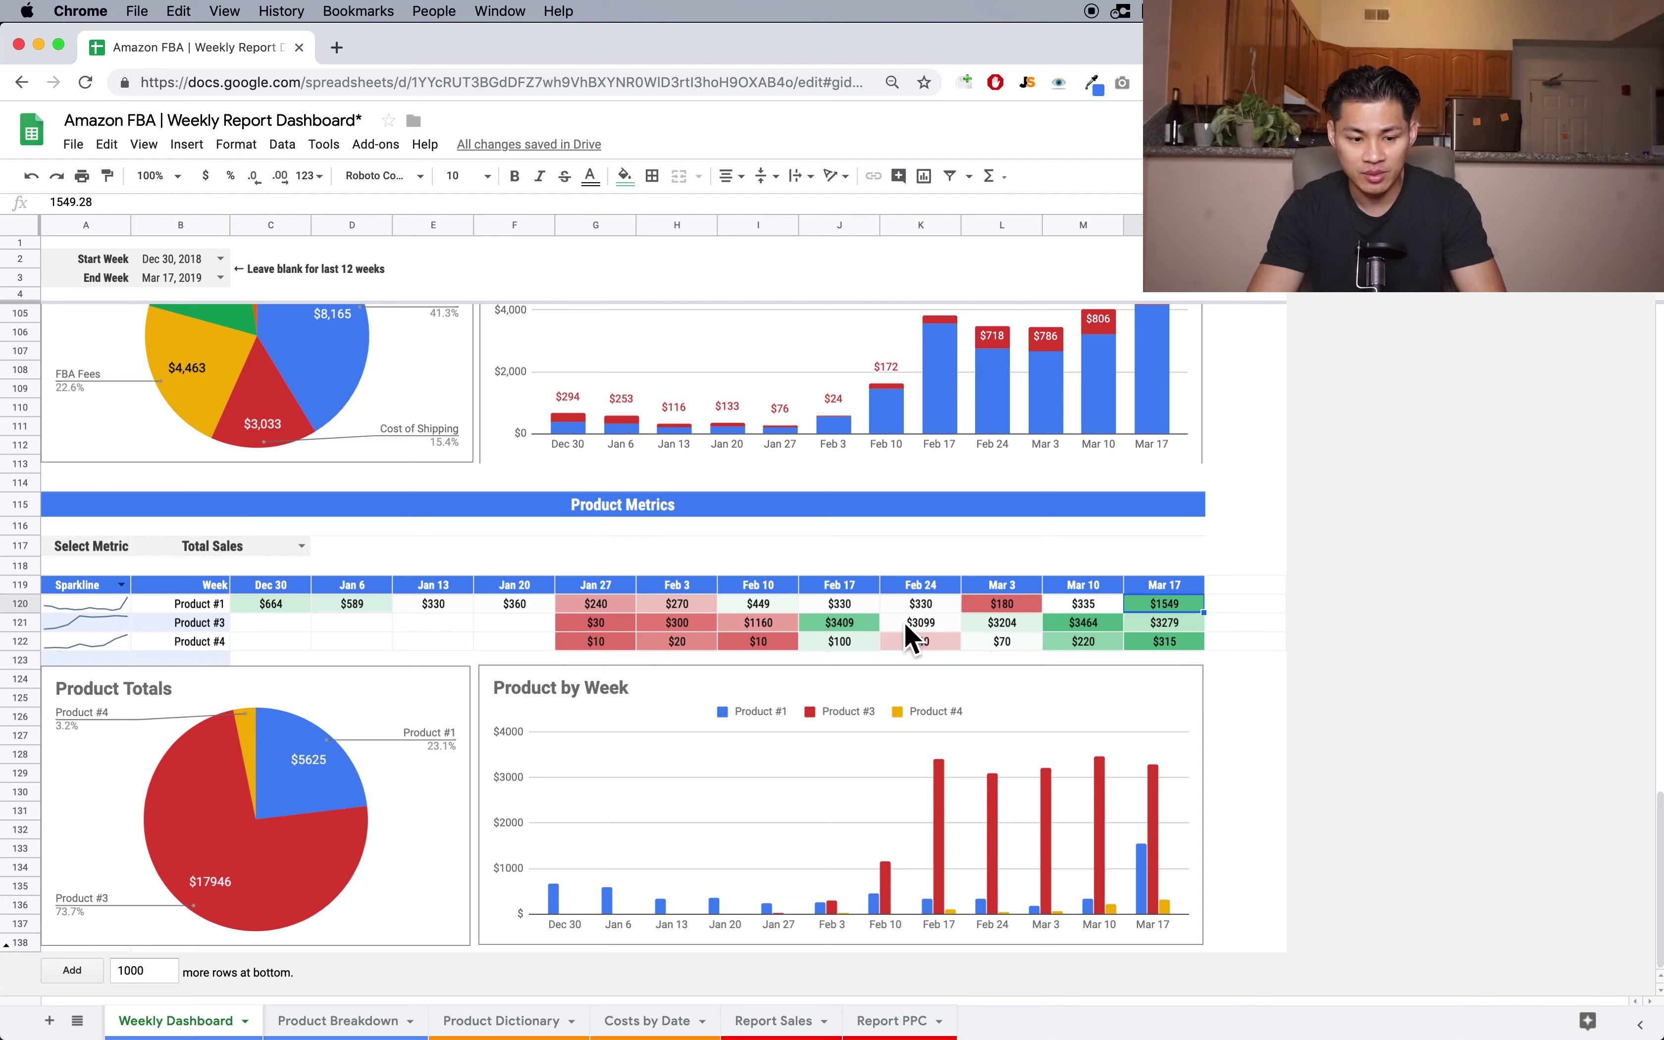
click(1082, 623)
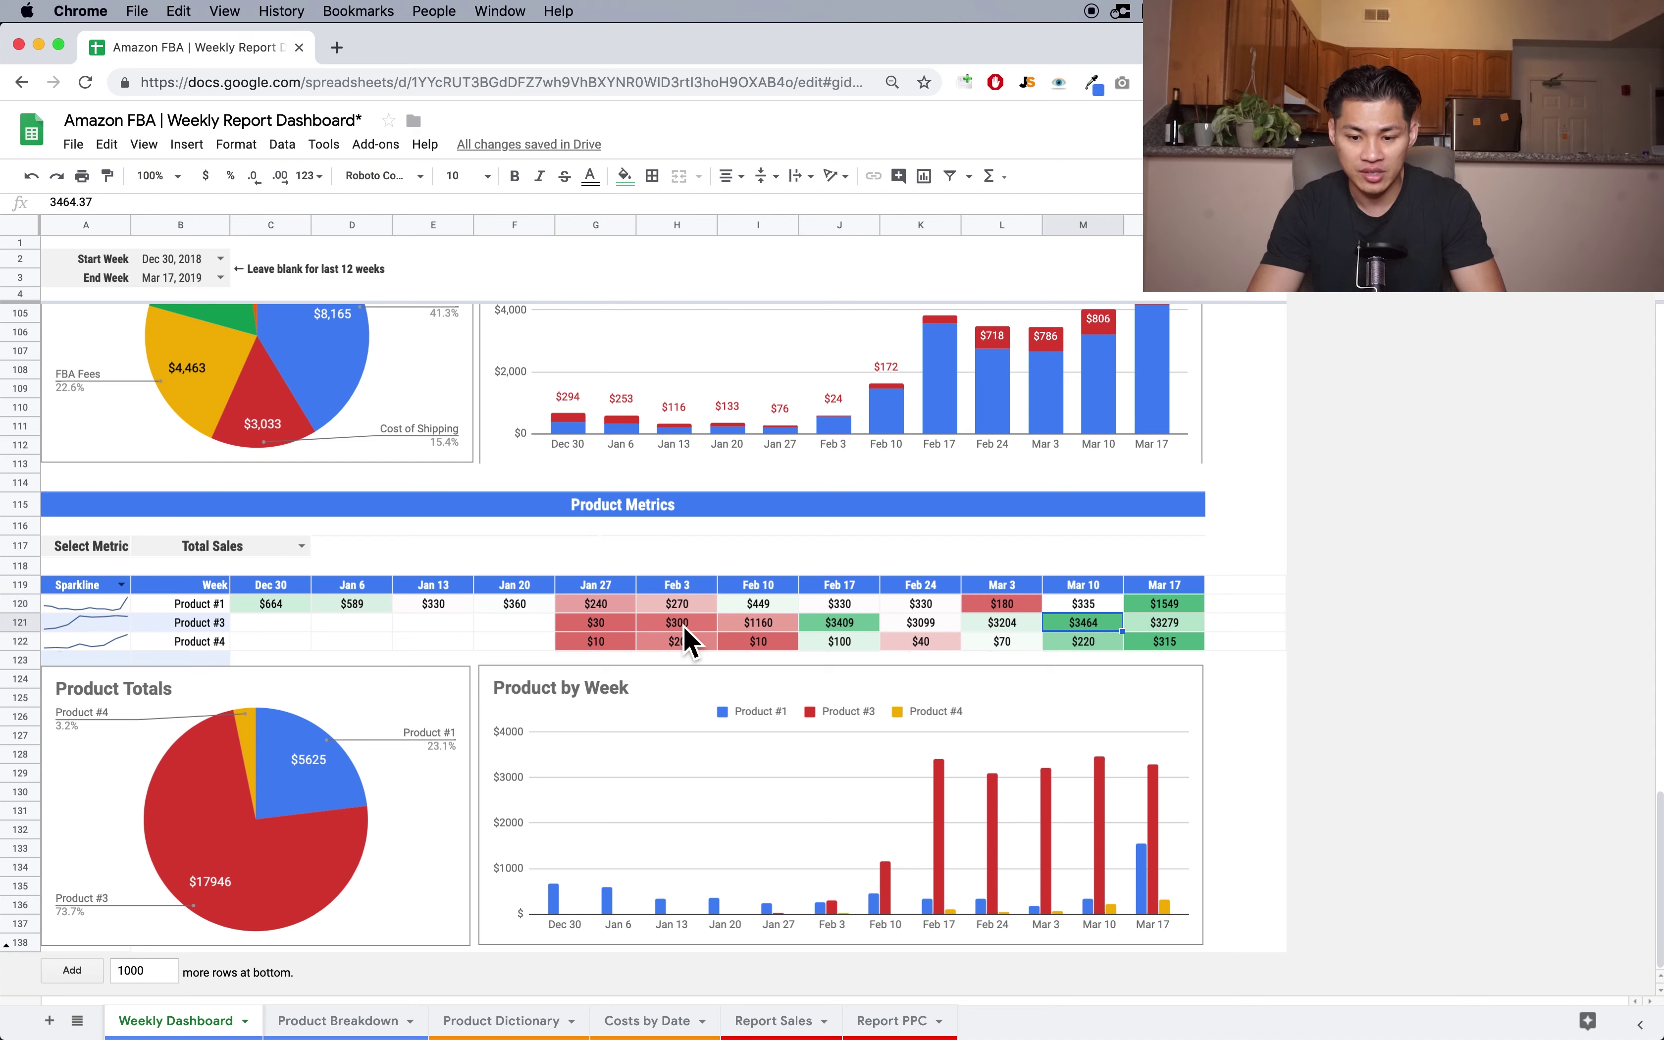
click(994, 607)
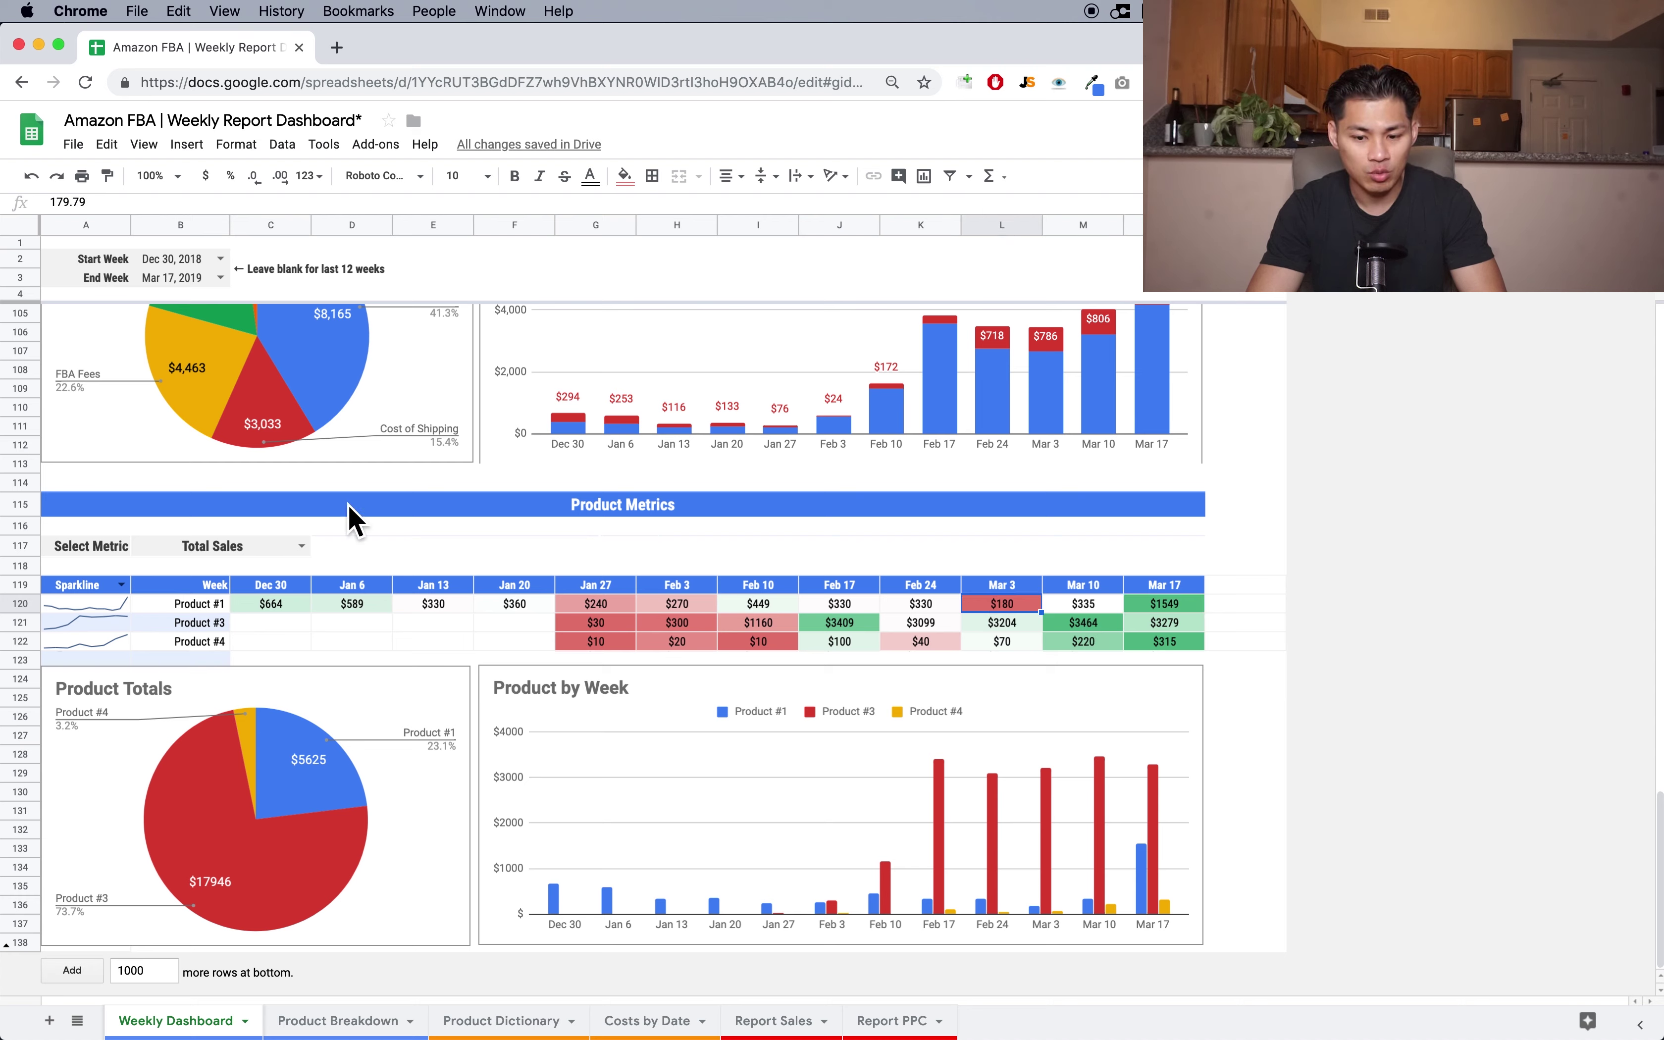
- Examine the shares of Product #3, Product #1 and Product #4 in the Product Totals chart
click(391, 870)
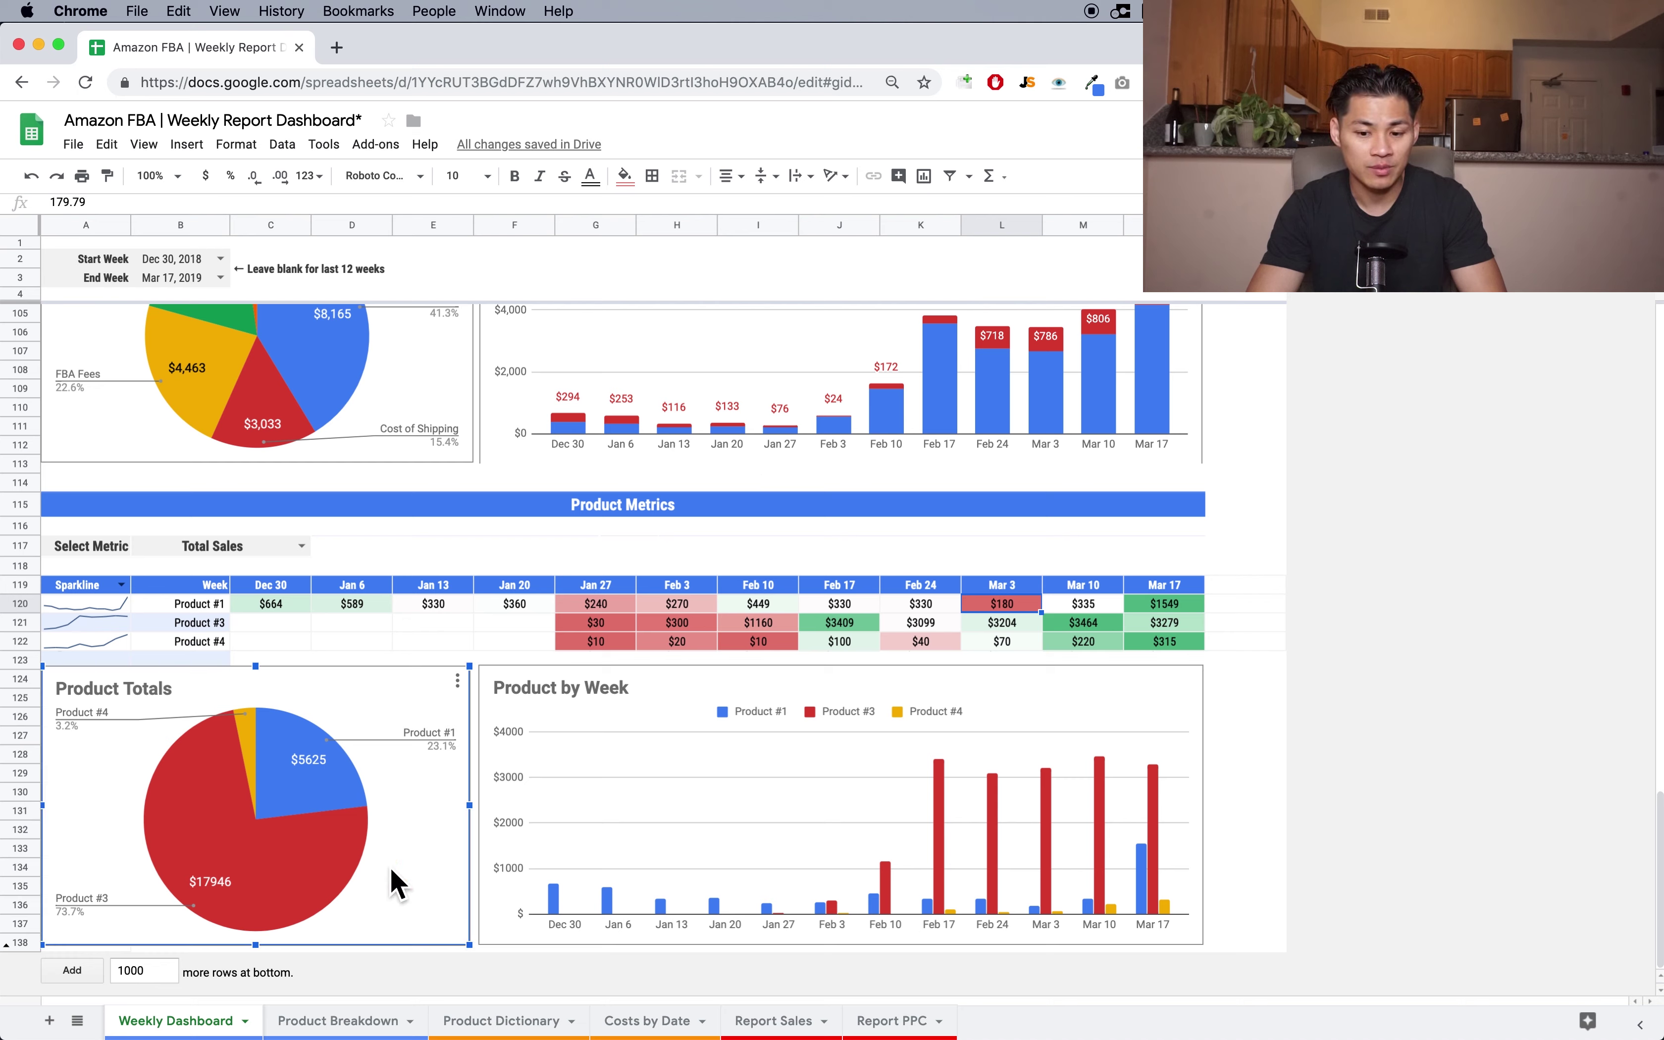
mouse_move(302, 907)
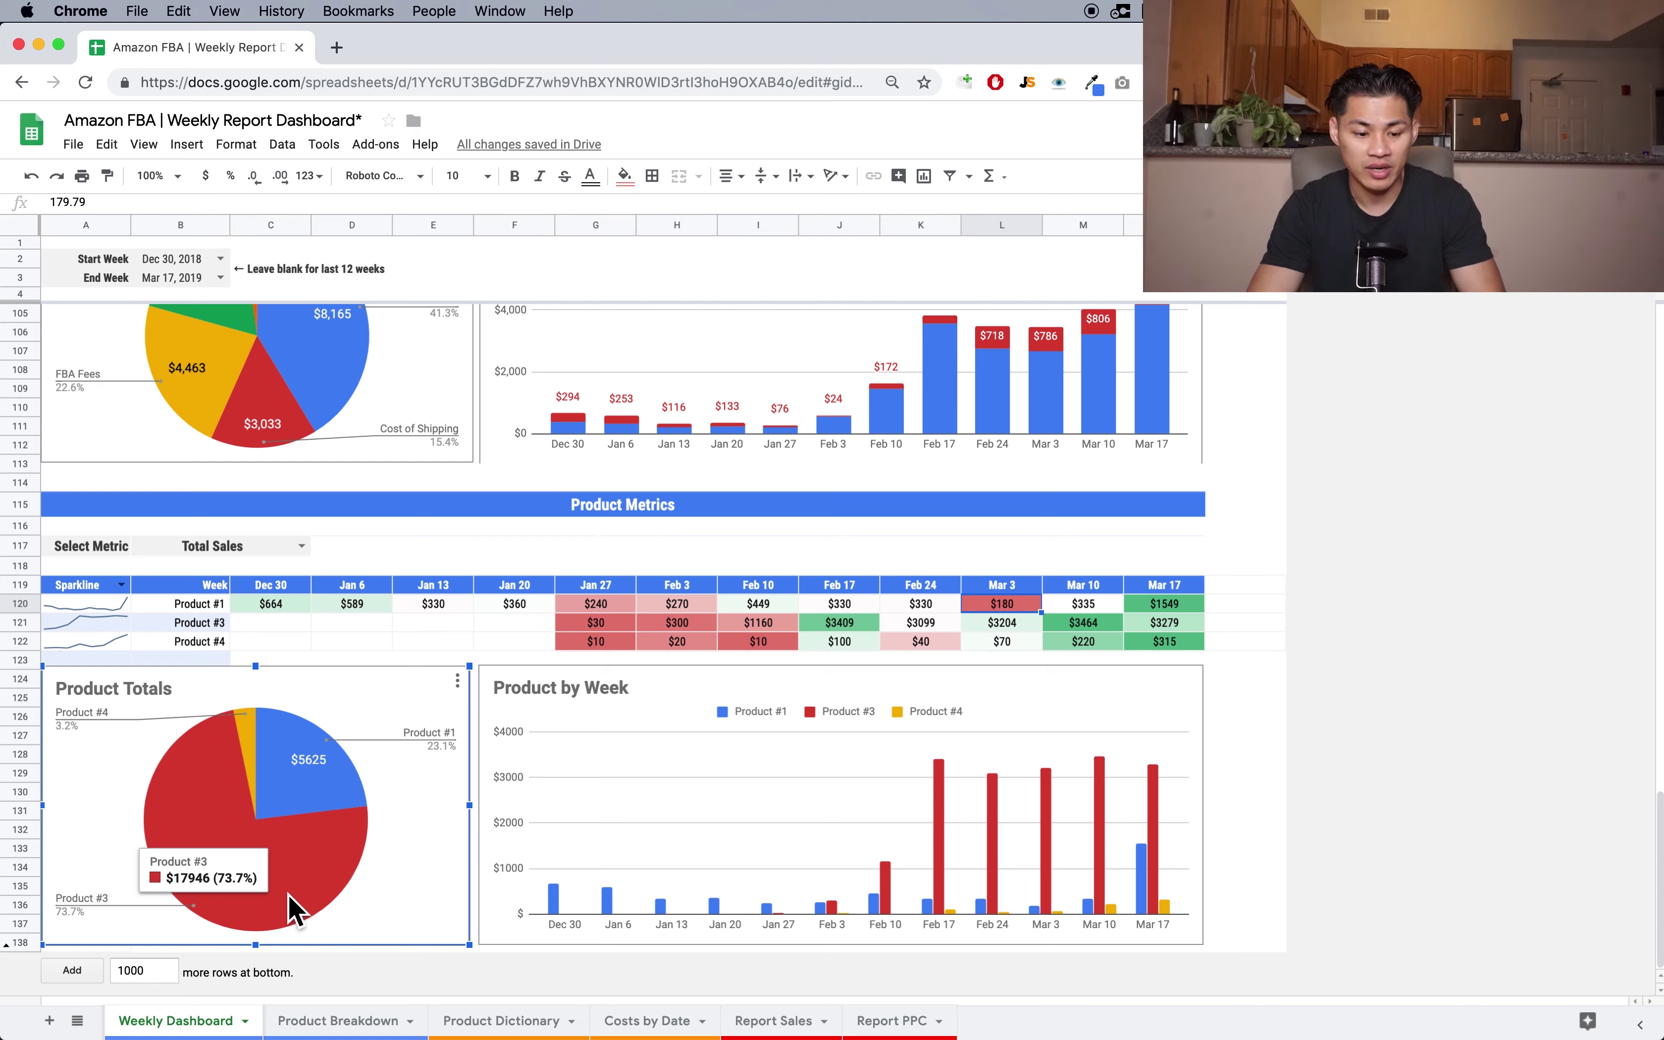
mouse_move(294, 819)
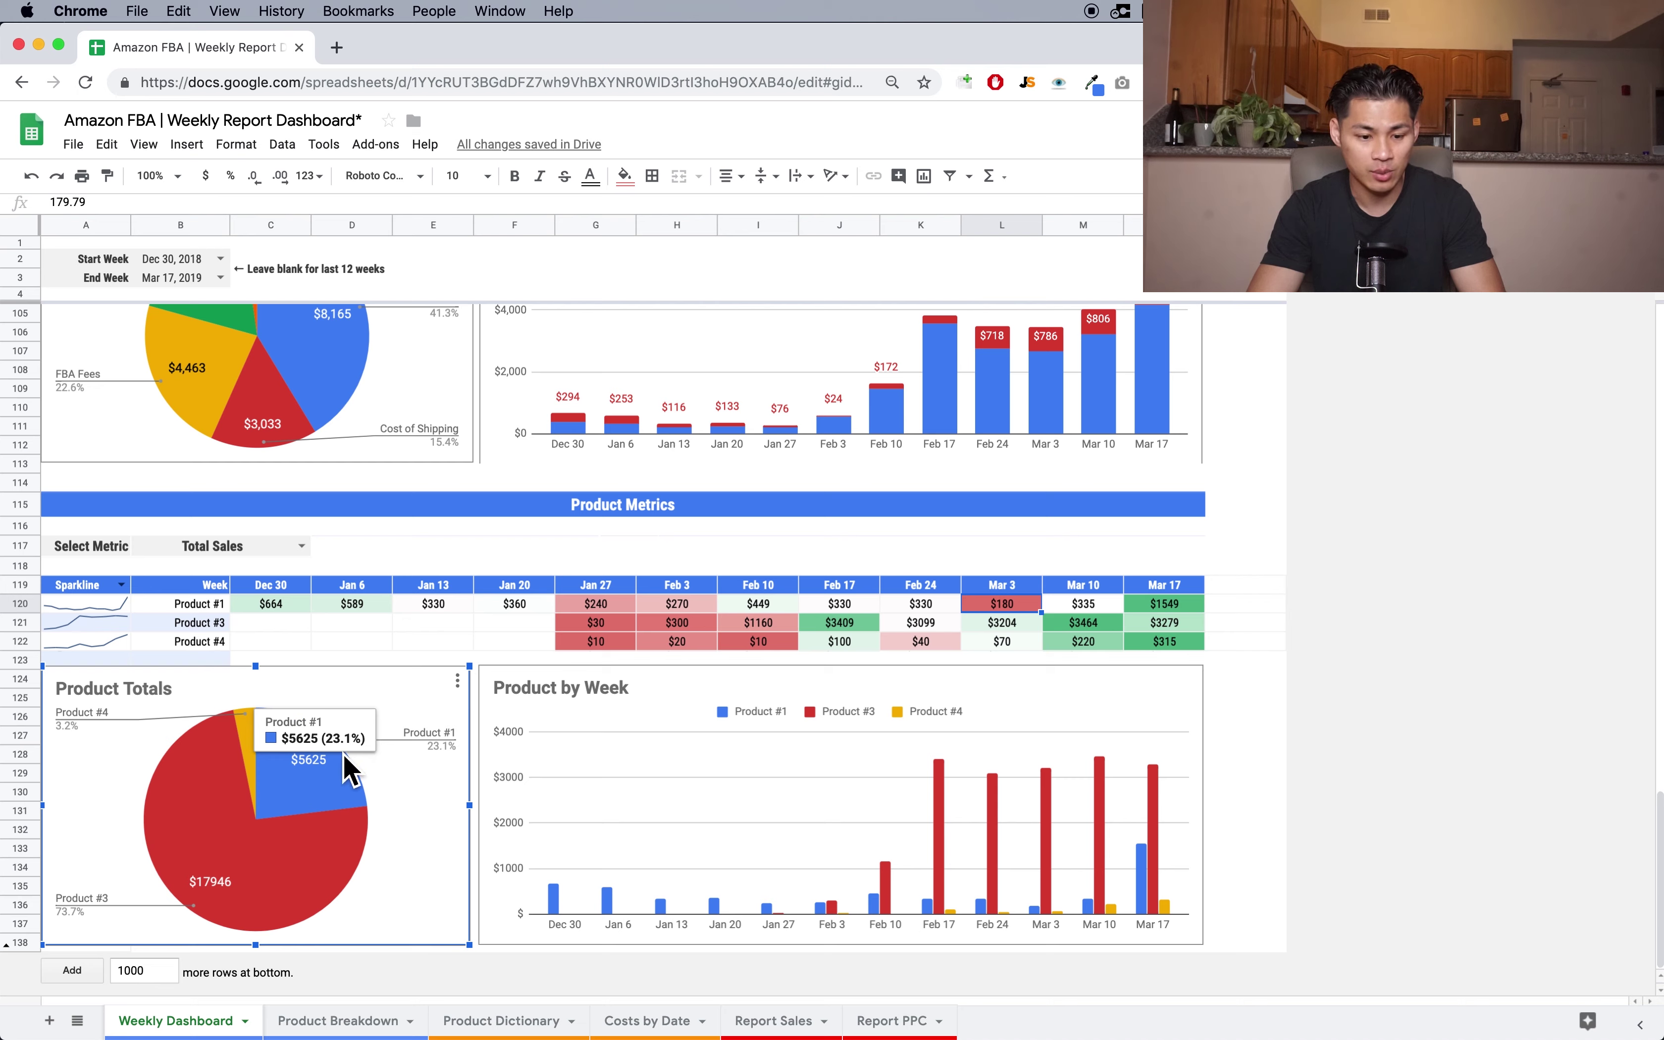
mouse_move(247, 735)
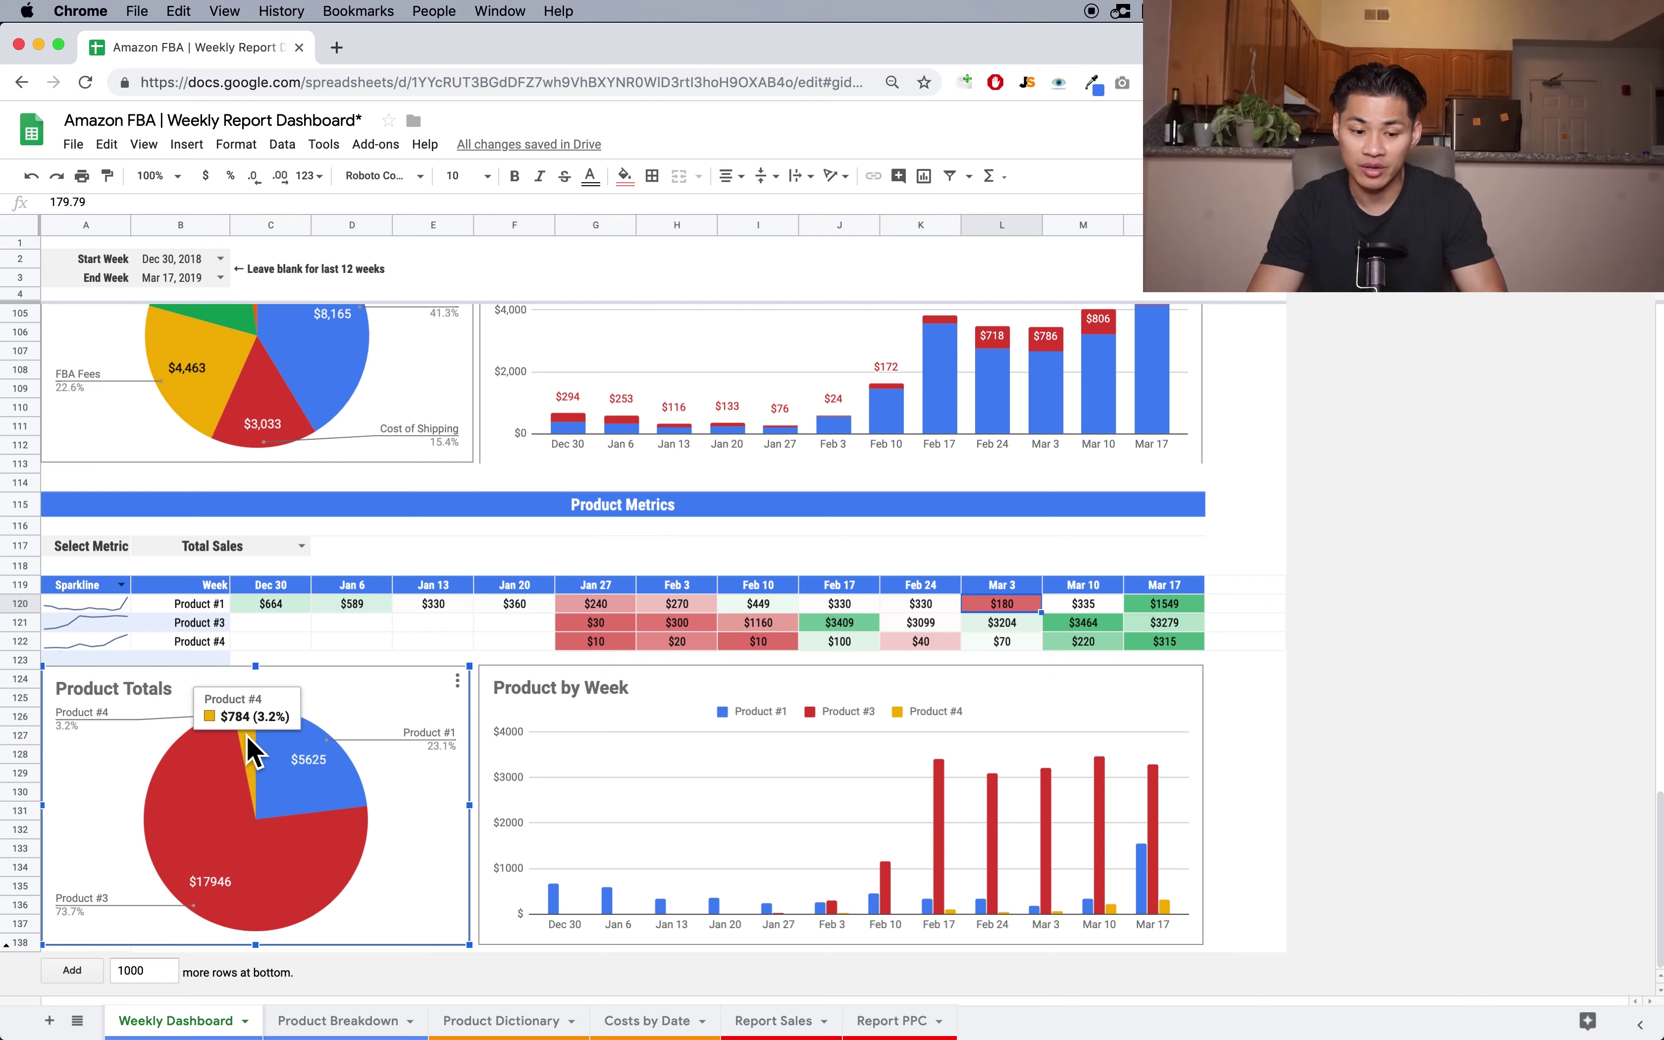
- Compare the products' weekly sales bars in the Product by Week chart, from the early weeks through Mar 17
click(683, 907)
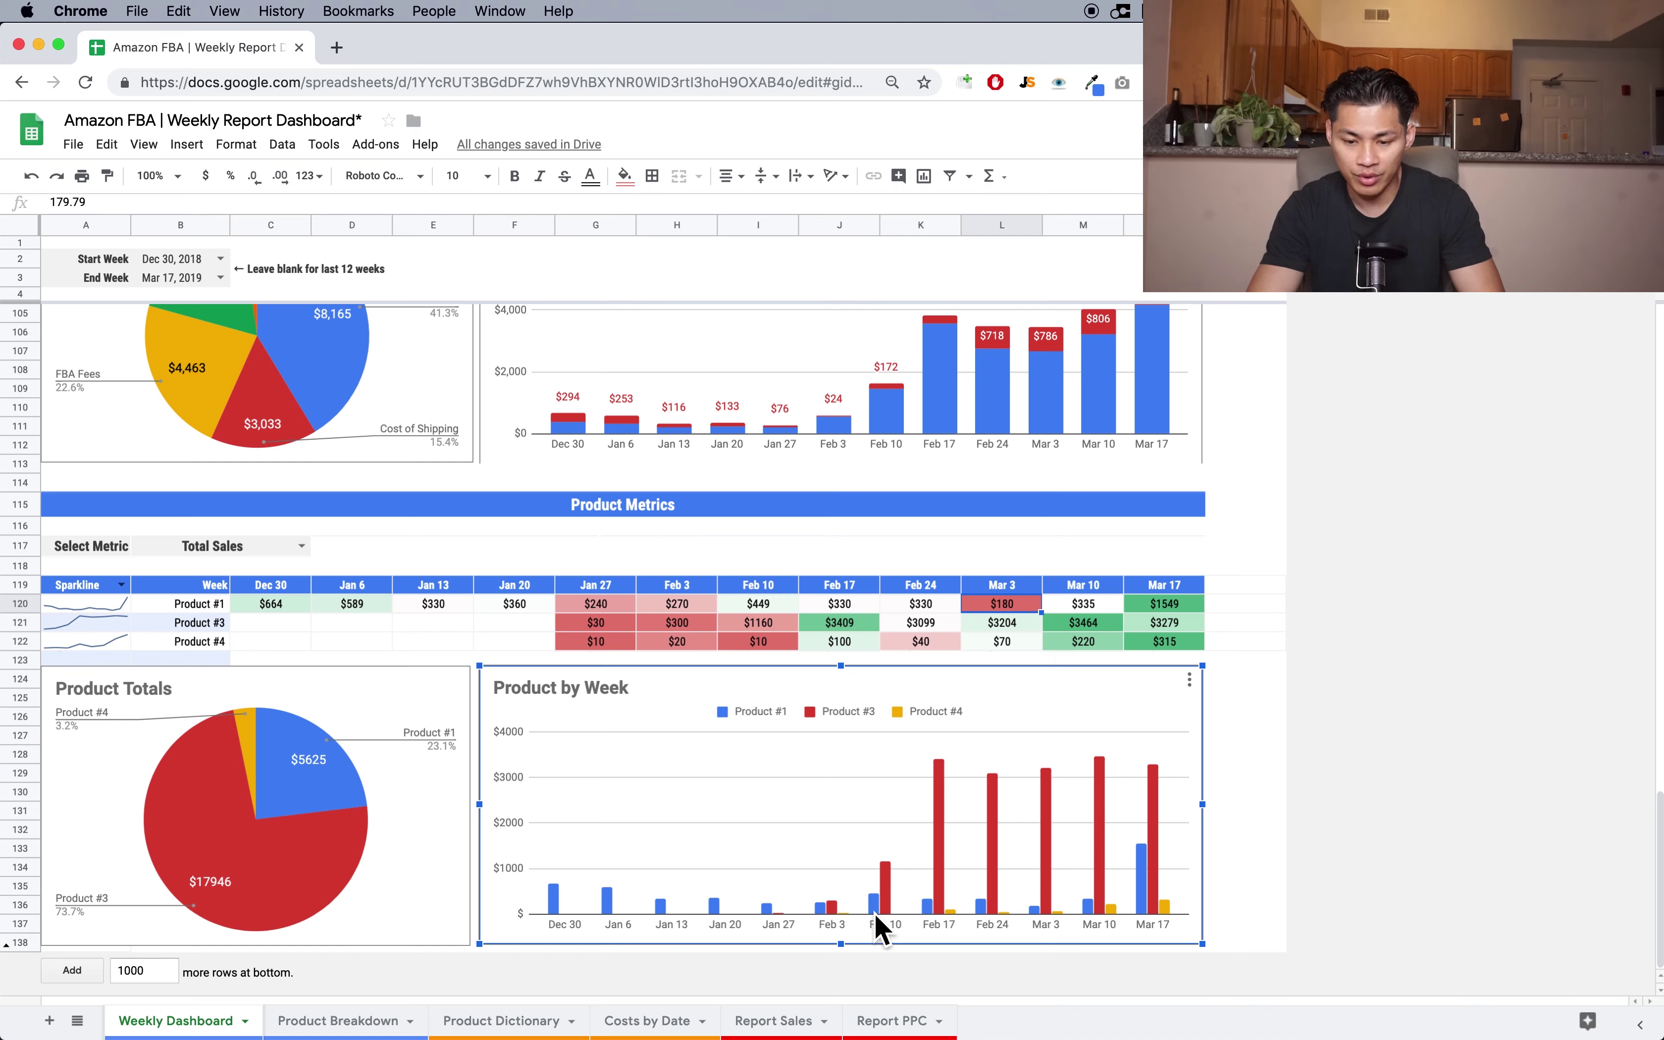
mouse_move(1058, 873)
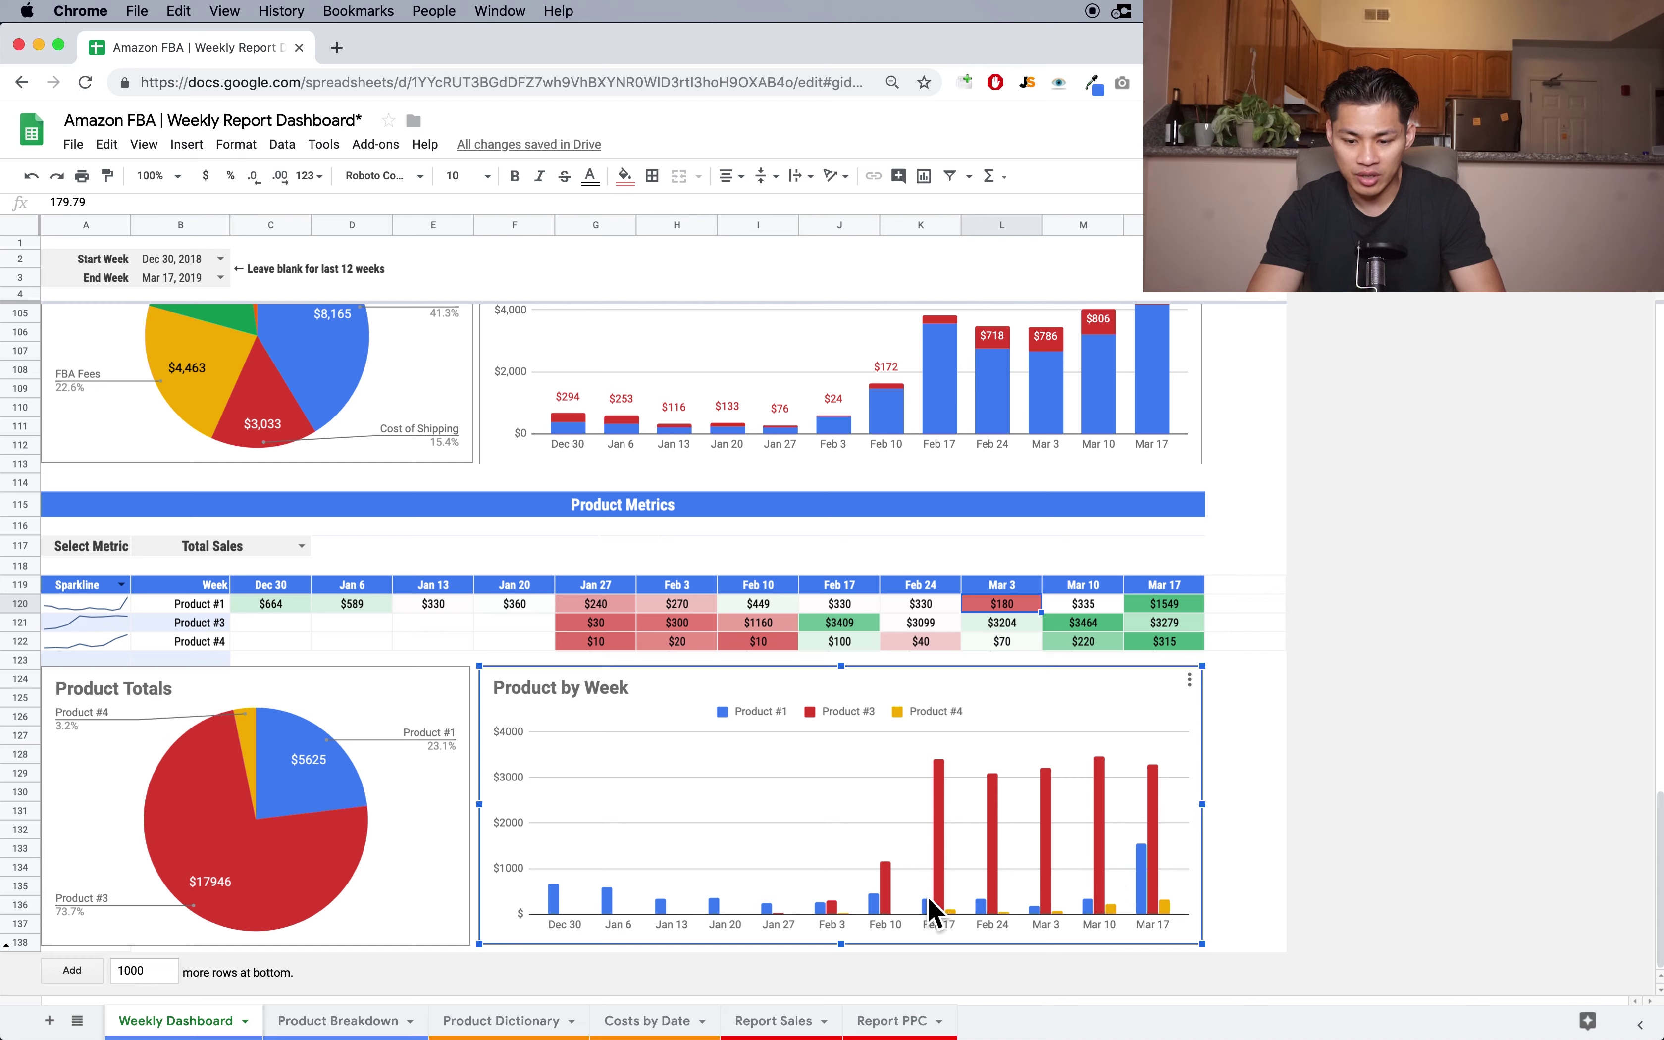
mouse_move(1150, 903)
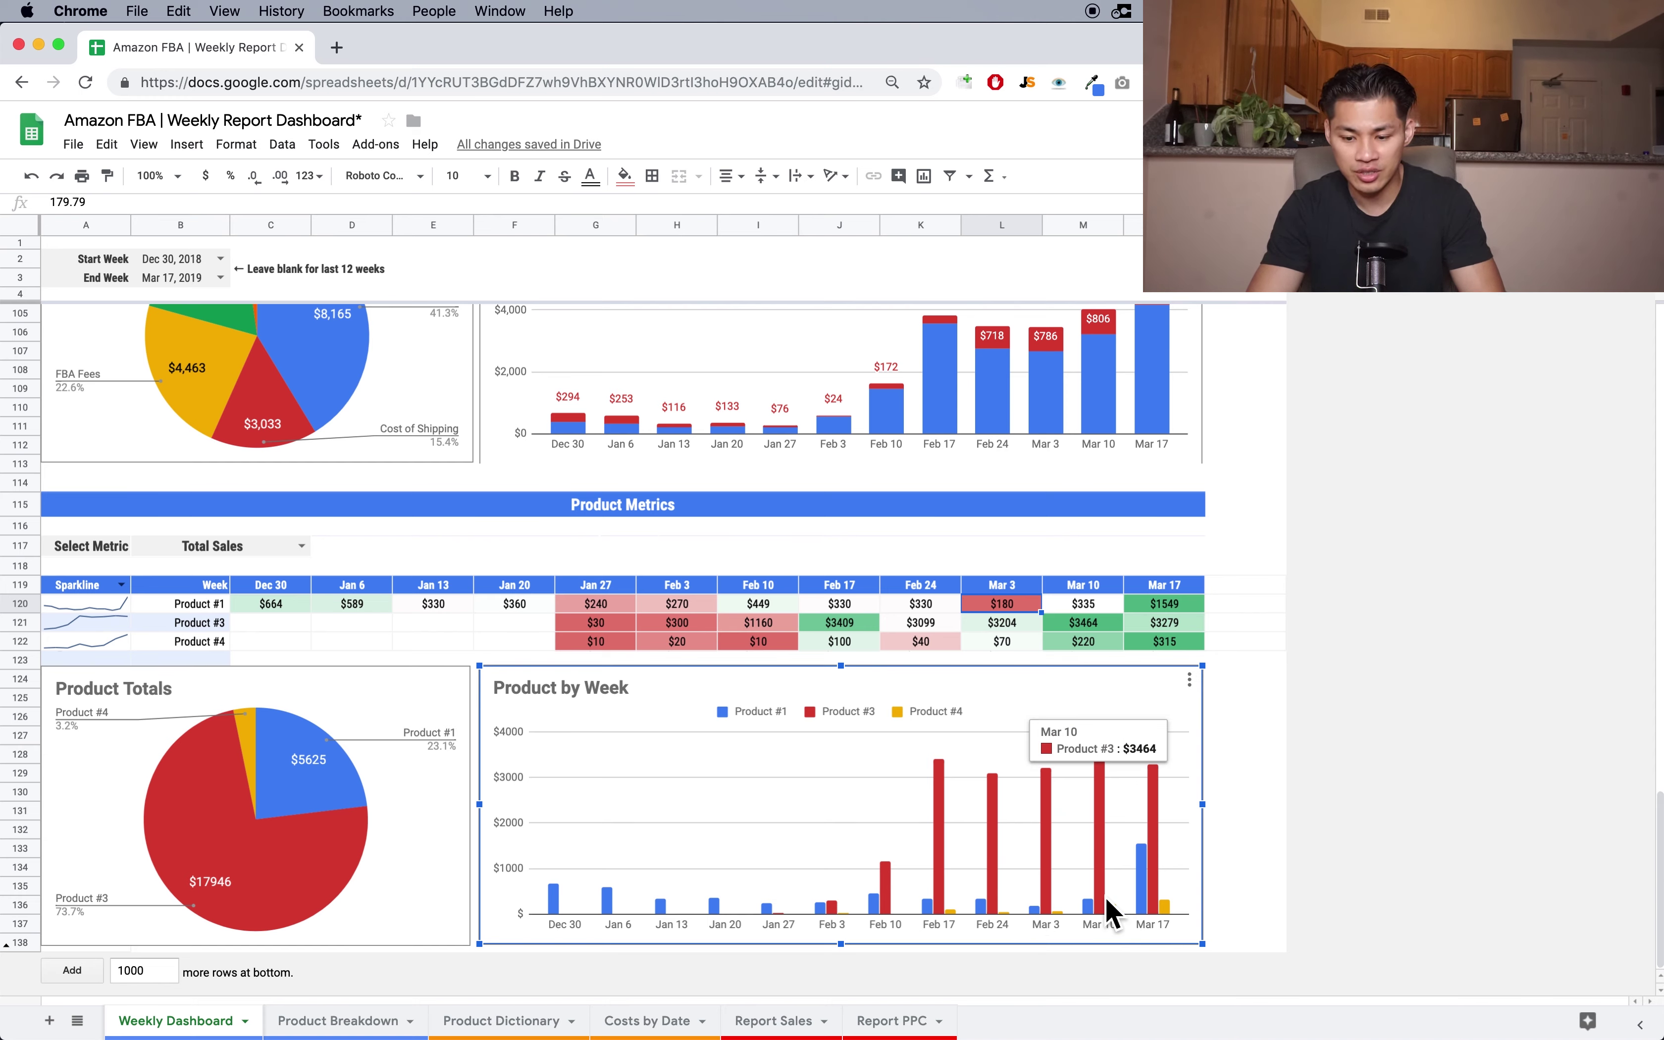
- Set the Product Metrics section's selected metric to Clicks
click(317, 565)
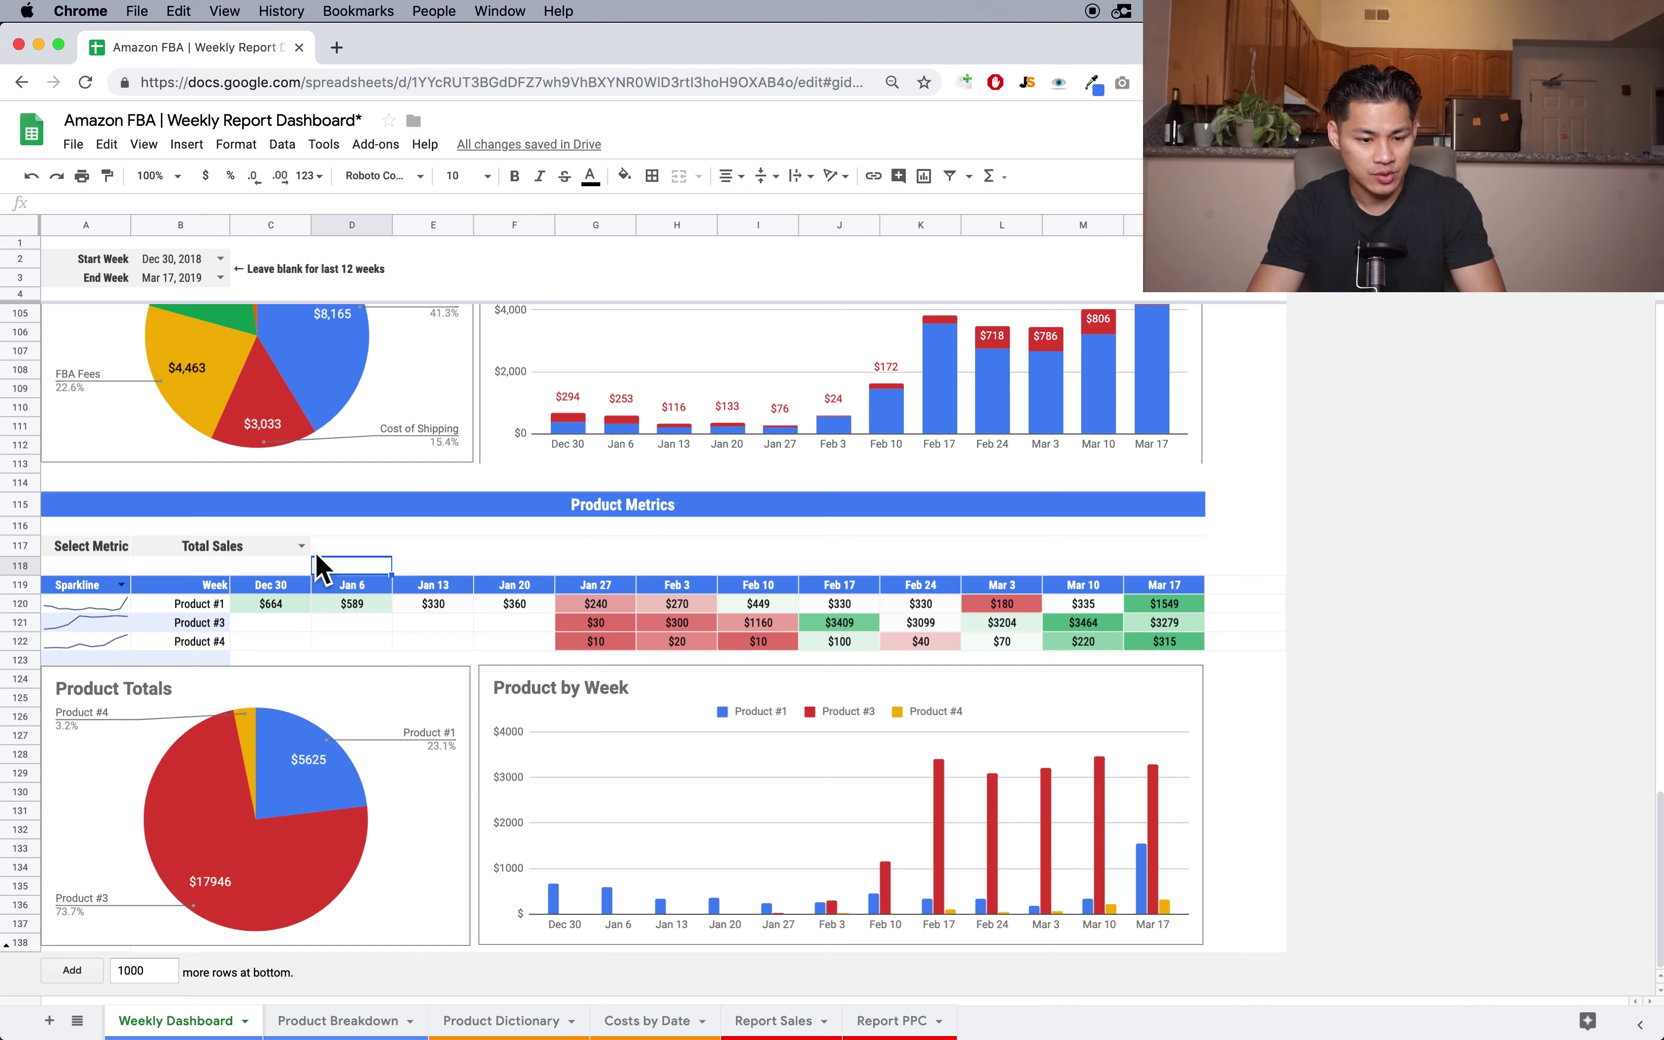
click(302, 548)
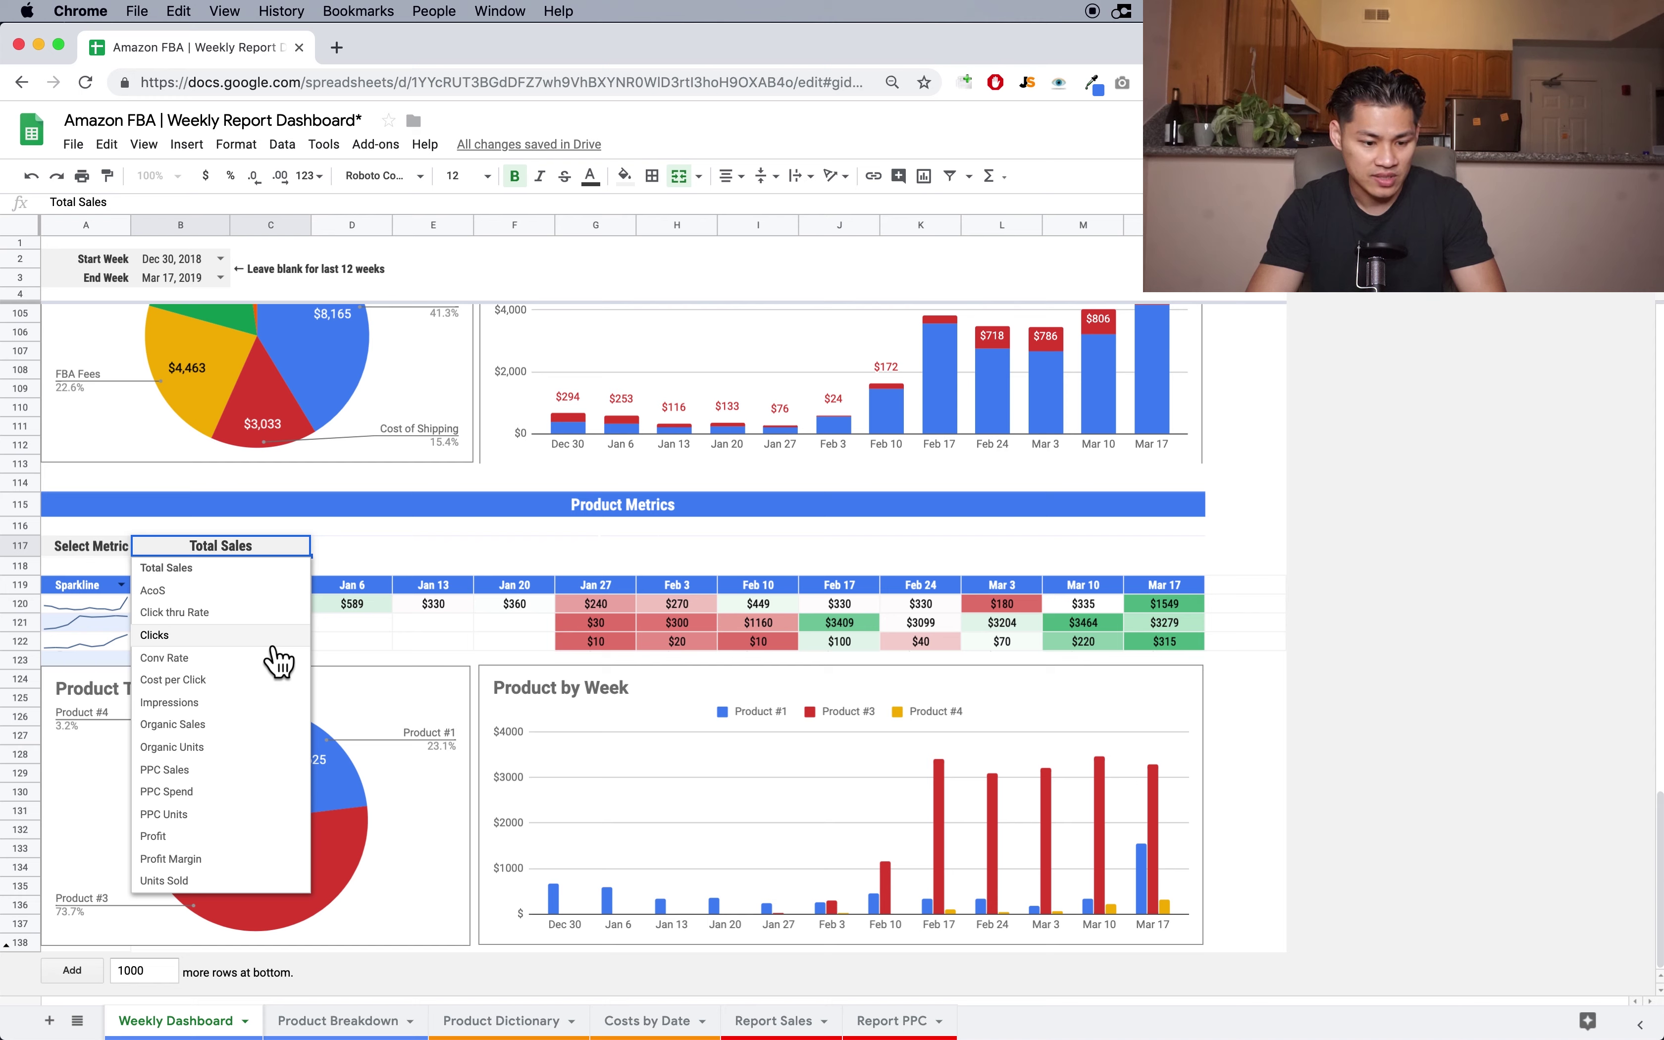
click(278, 636)
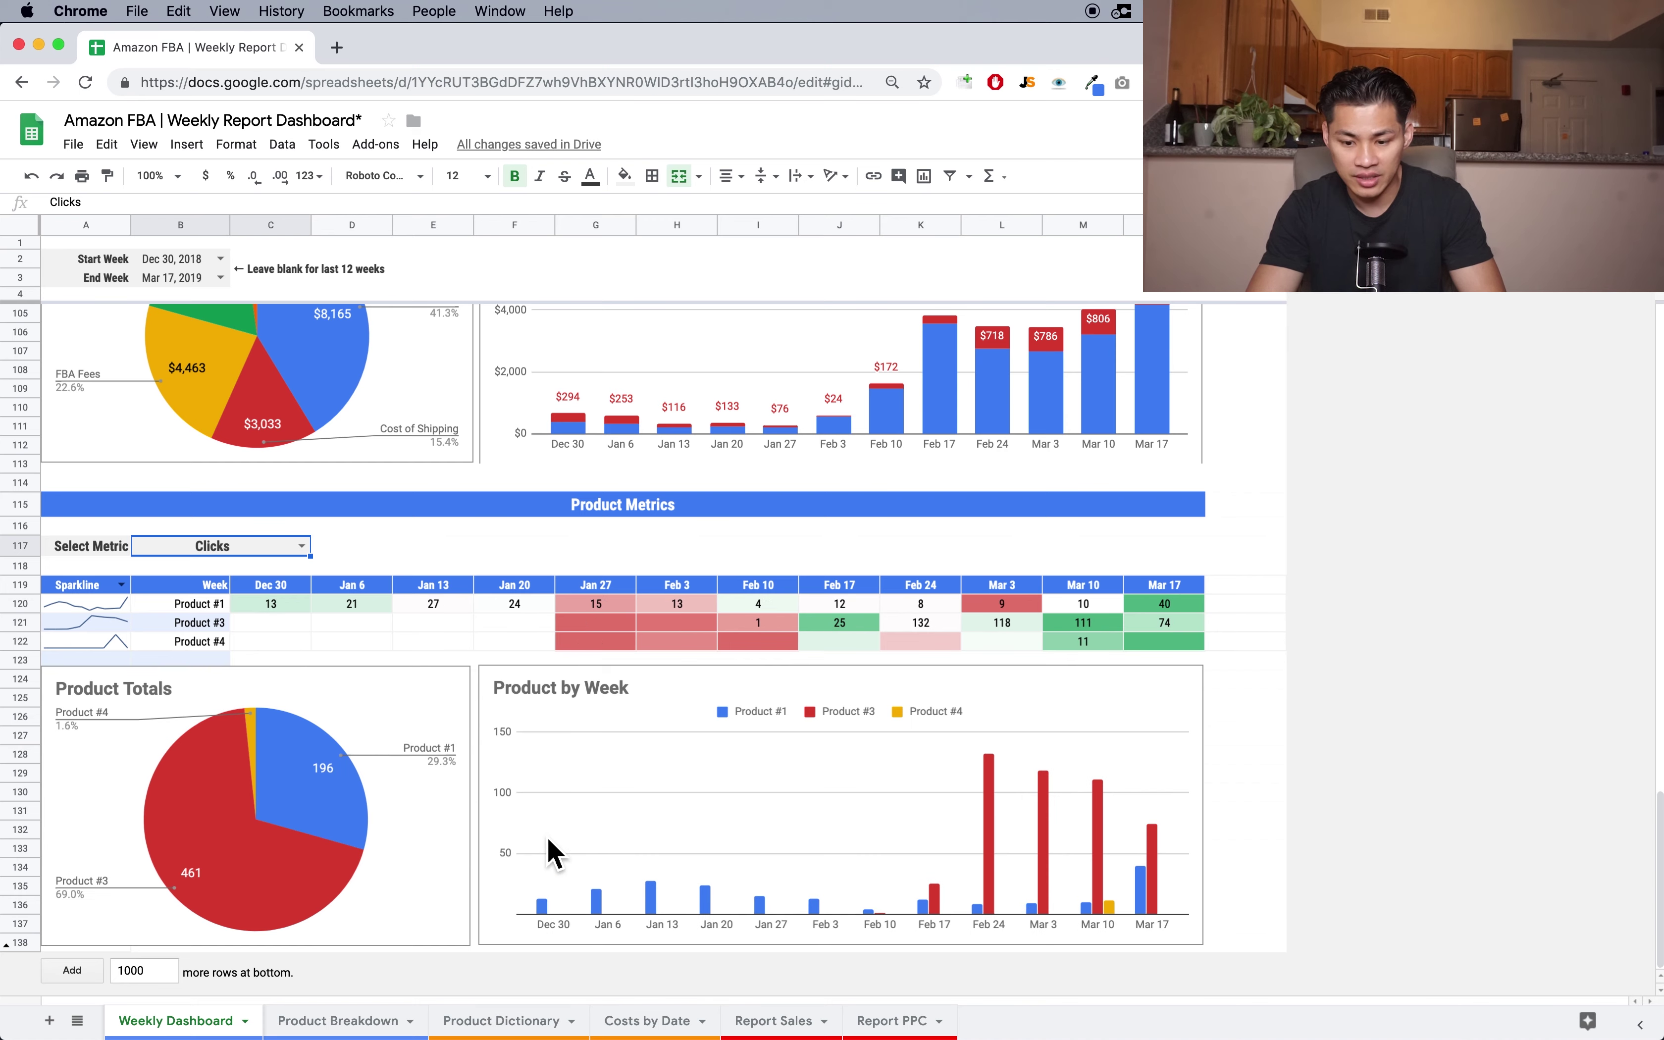
- Switch the Product Metrics section's selected metric to Profit and inspect Product #4's bars in the Product by Week chart
click(303, 547)
click(245, 824)
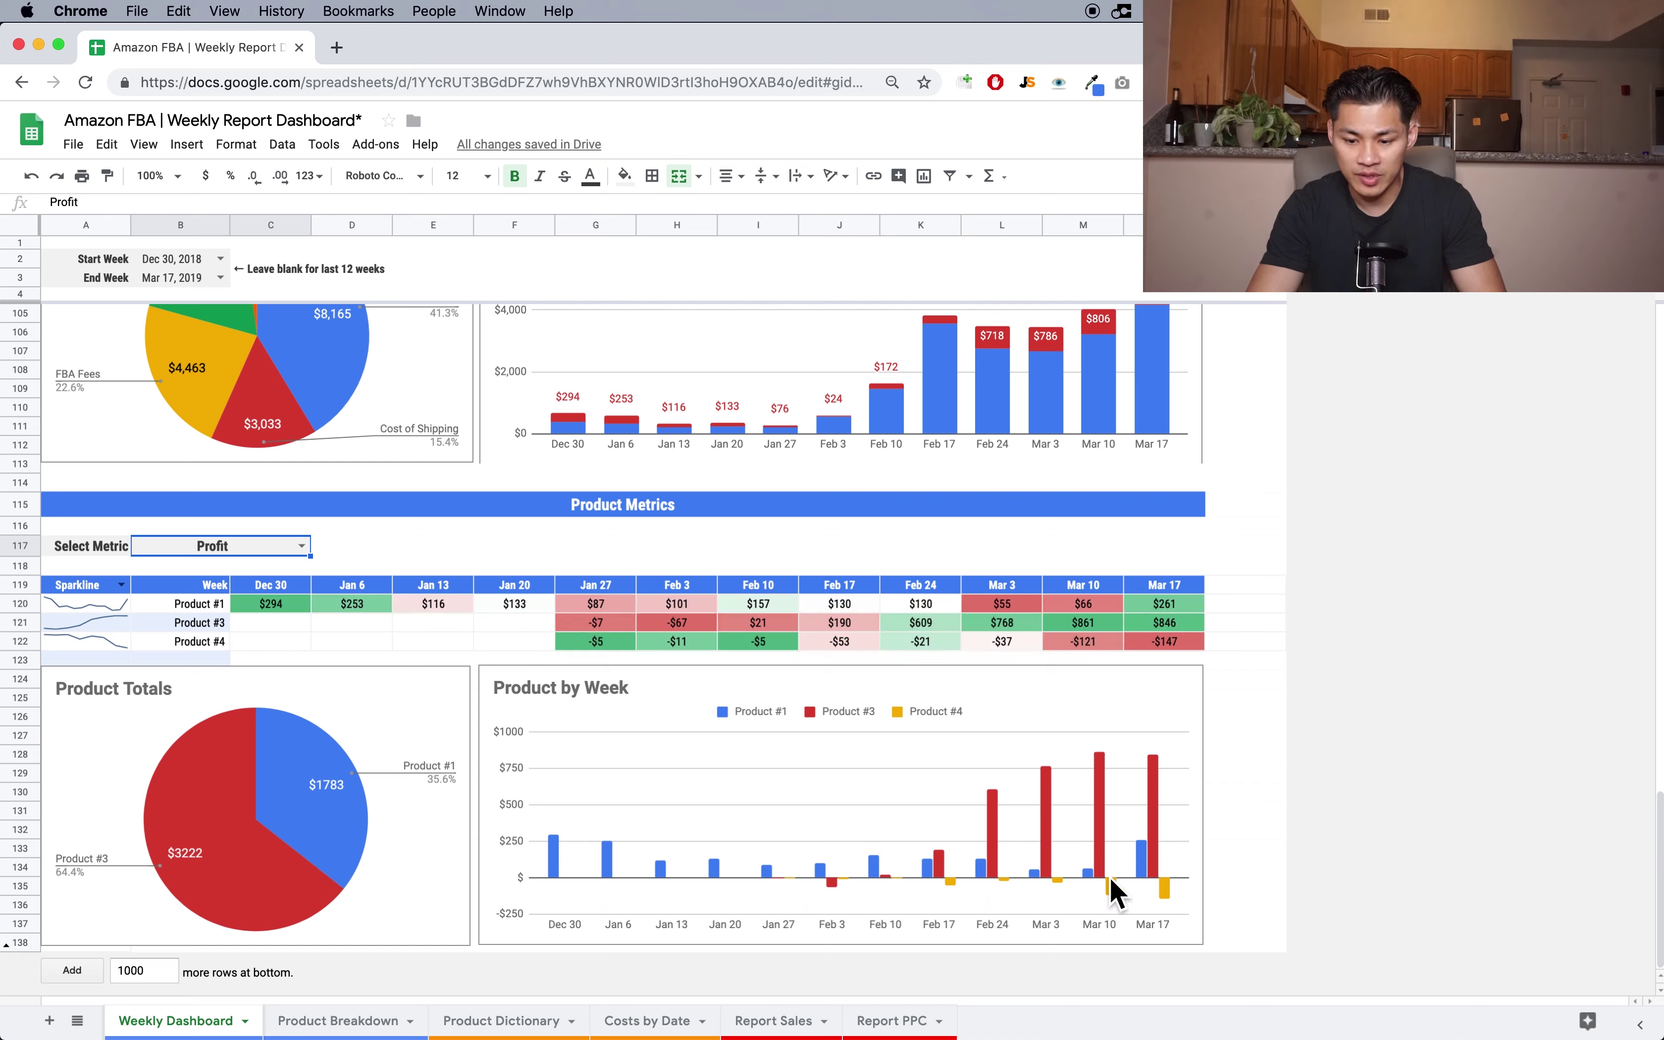
click(1170, 903)
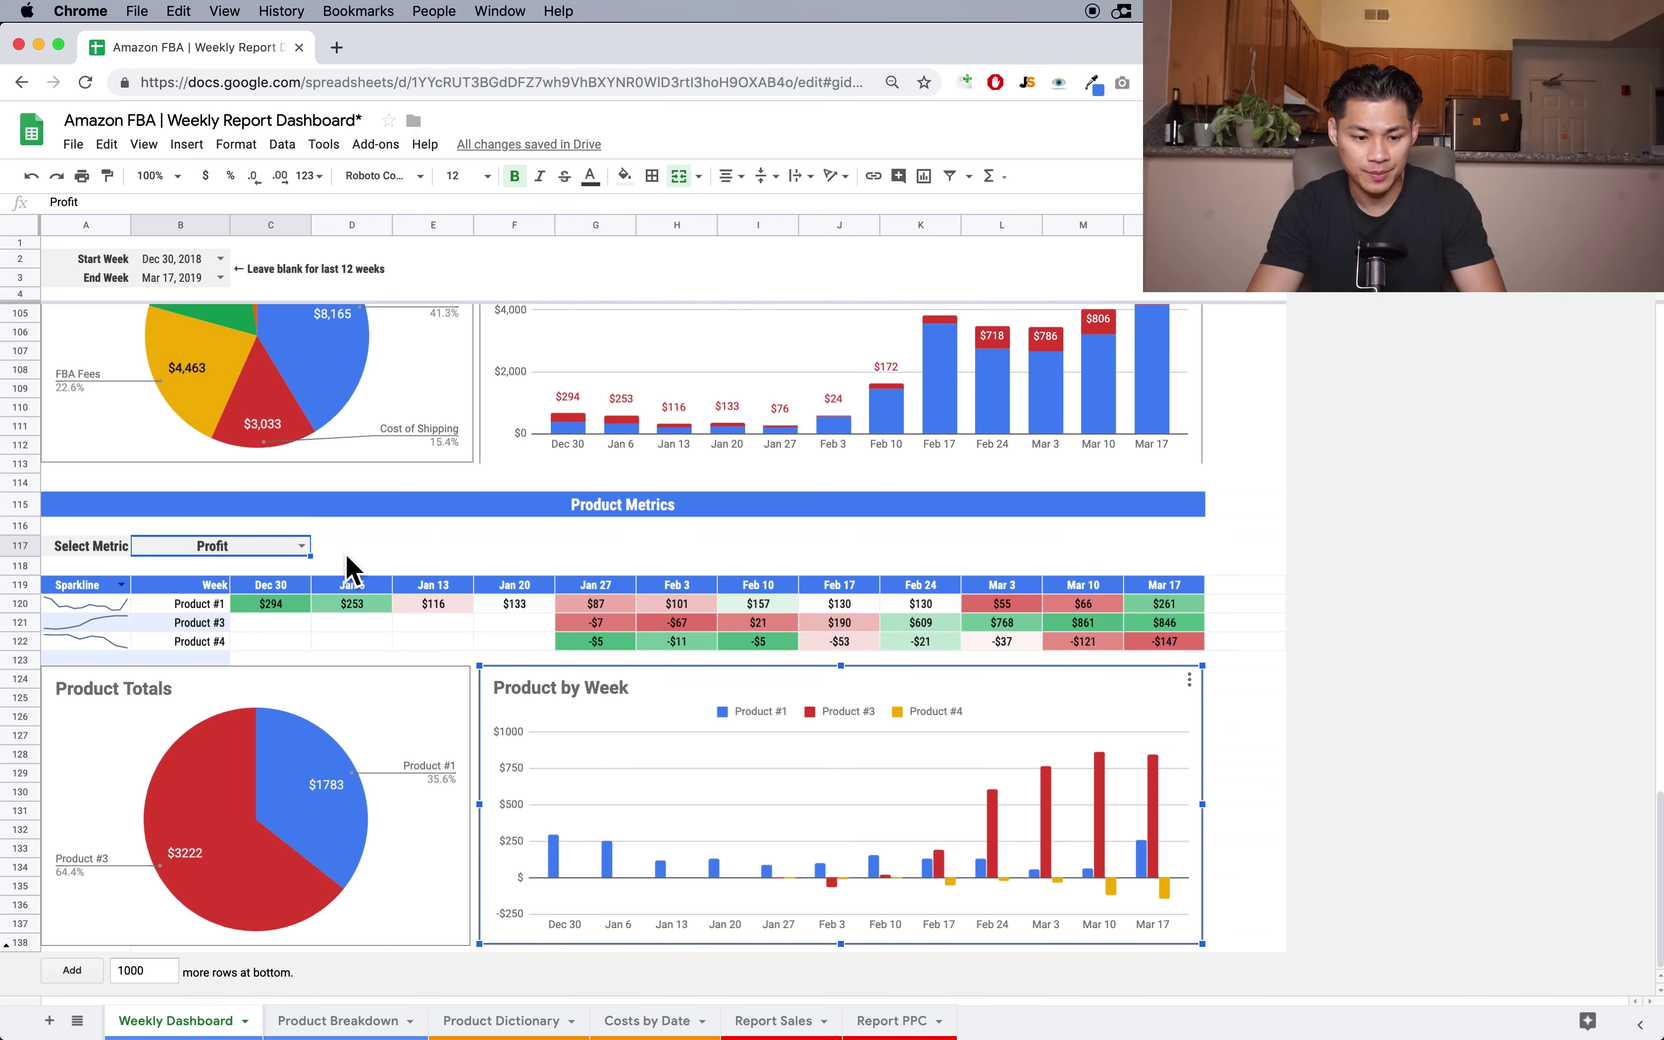
- Change the Product Metrics section's selected metric to PPC Spend and select the Product Totals chart for review
click(301, 547)
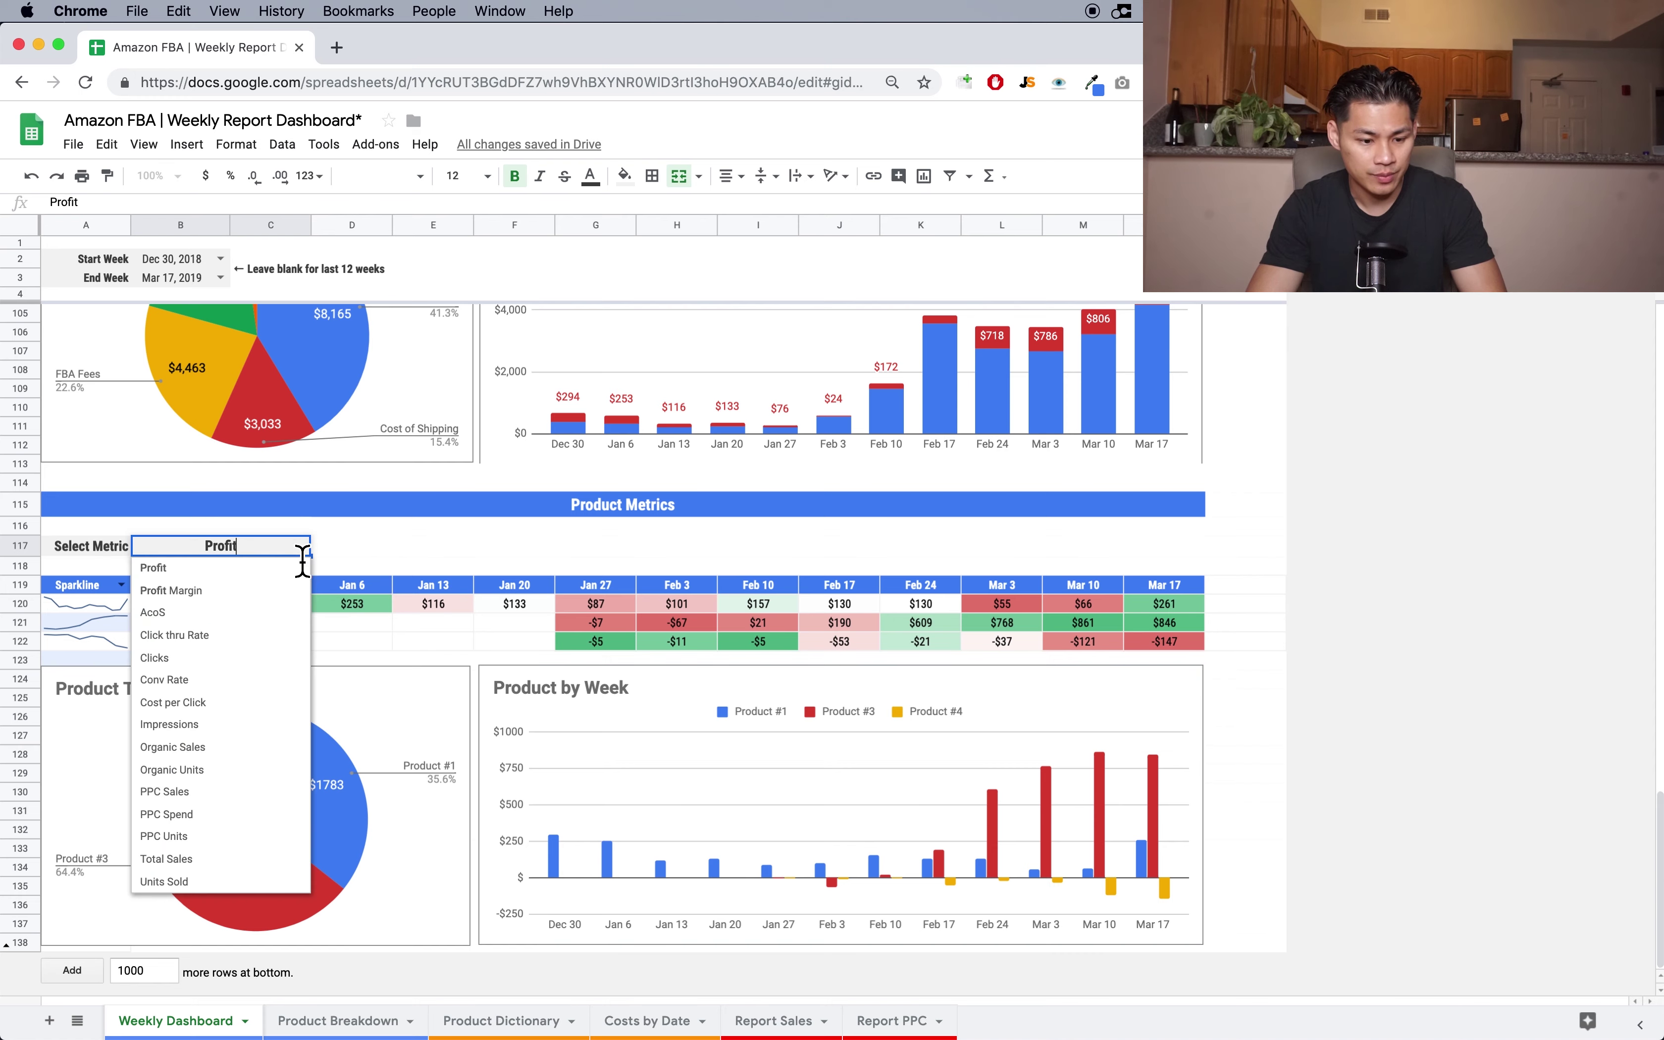
click(215, 815)
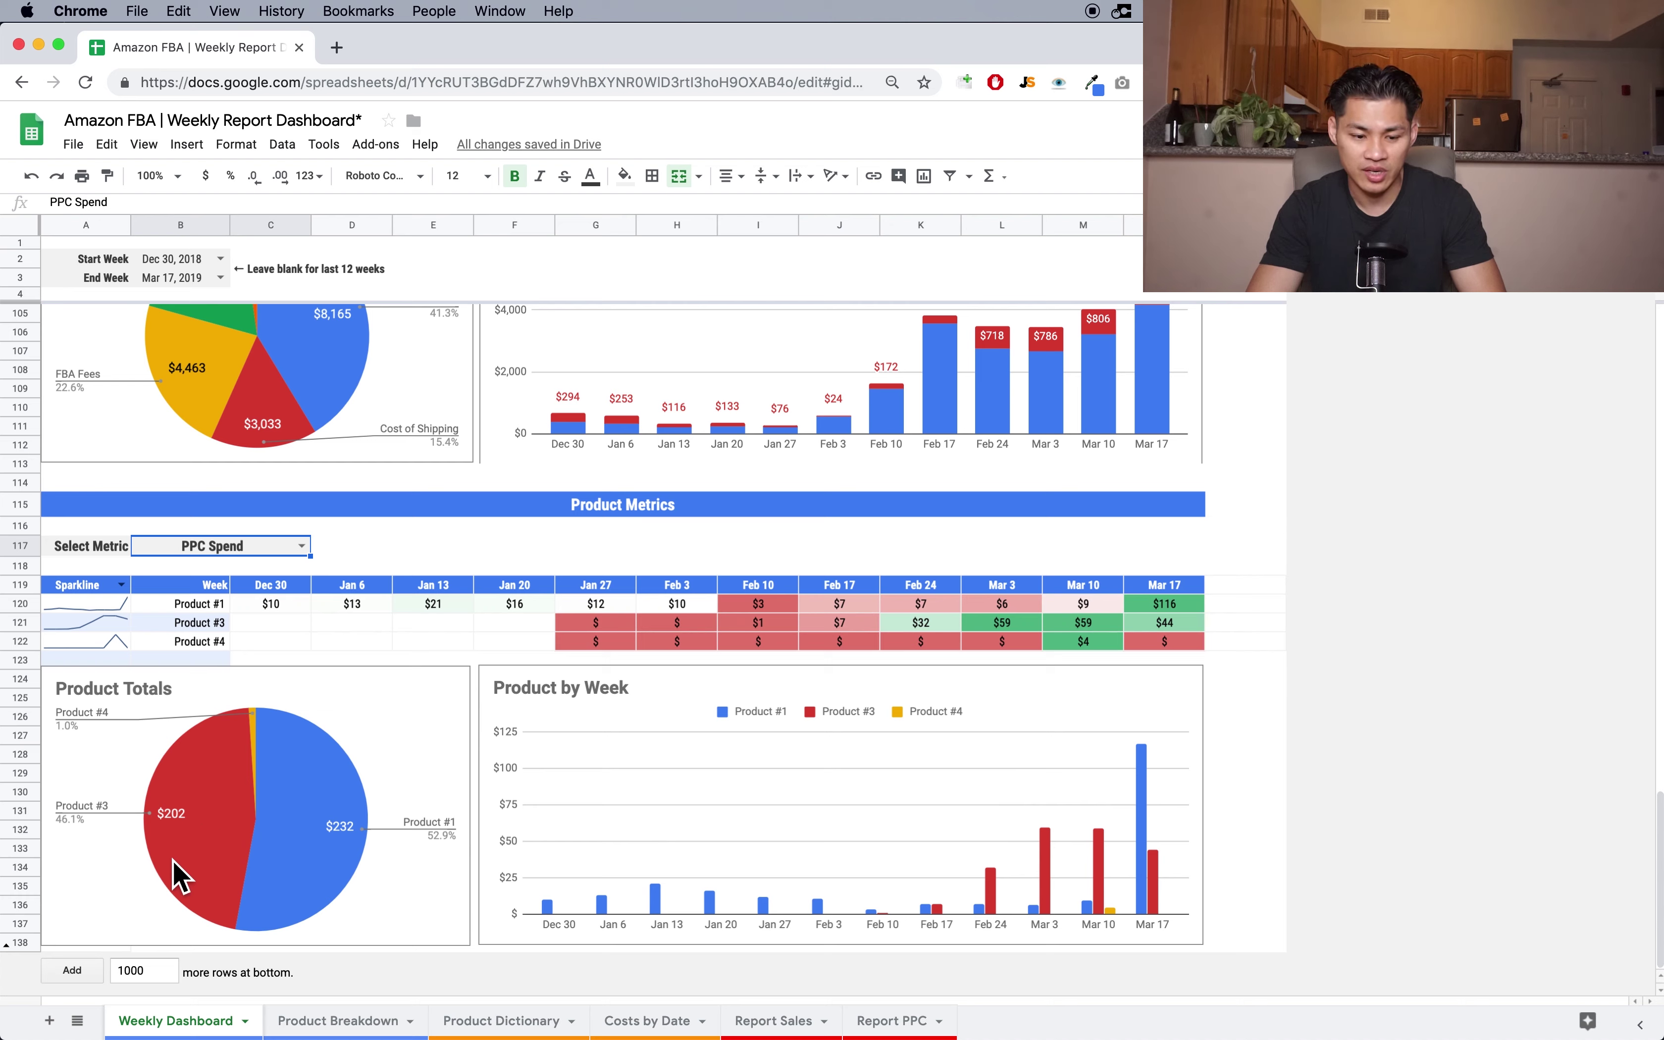
click(285, 897)
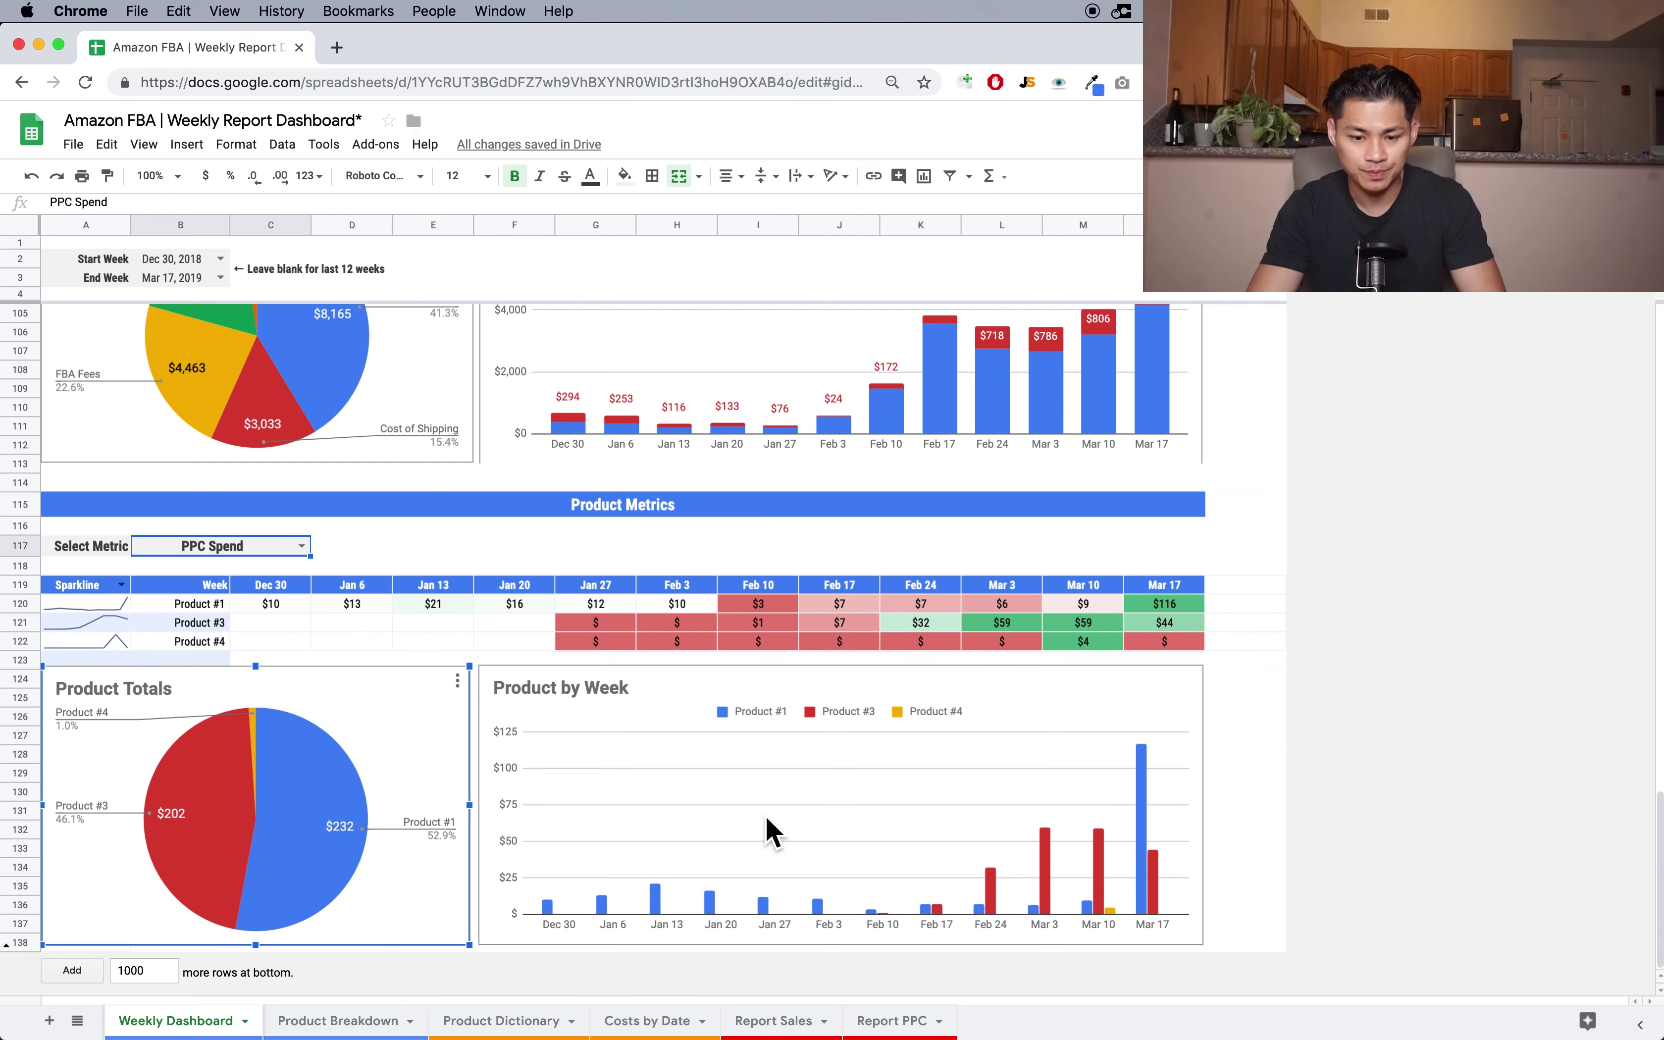
- Unhide the columns beyond Mar 17 on the Weekly Dashboard, accepting the protected edit, and set the Start Week to 12/3/2017
scroll(779, 832, up, 20)
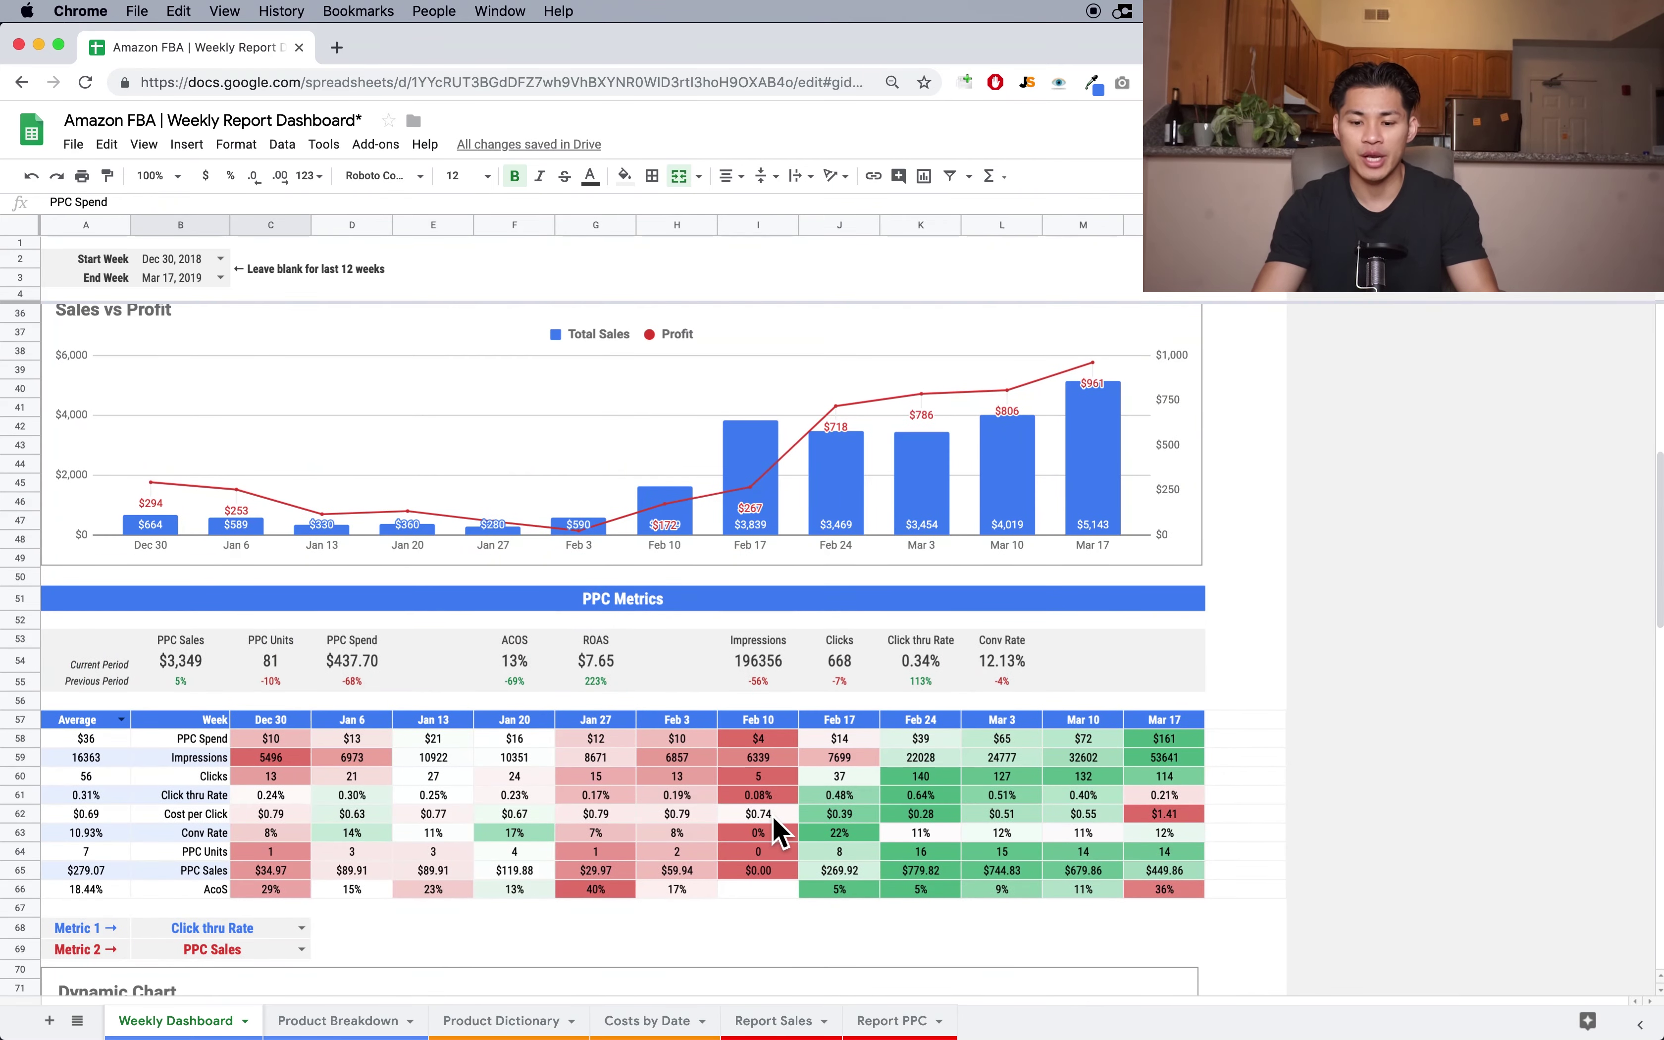
scroll(779, 832, up, 2)
scroll(775, 831, up, 8)
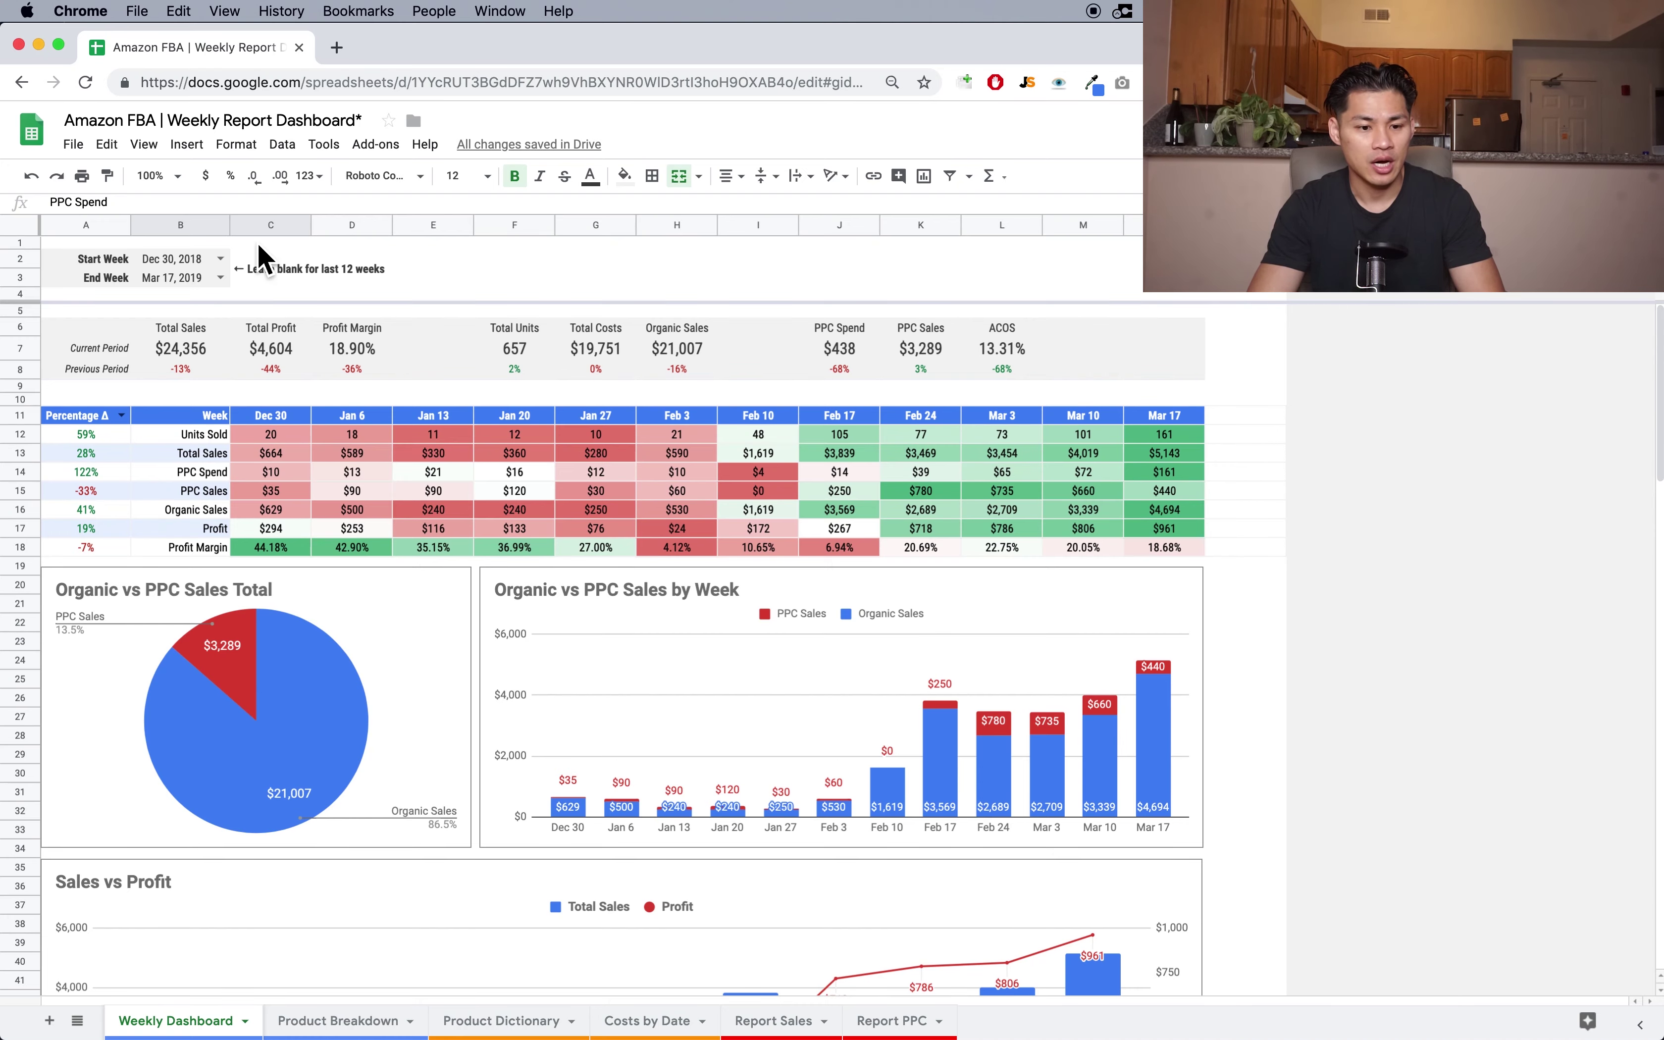
click(221, 260)
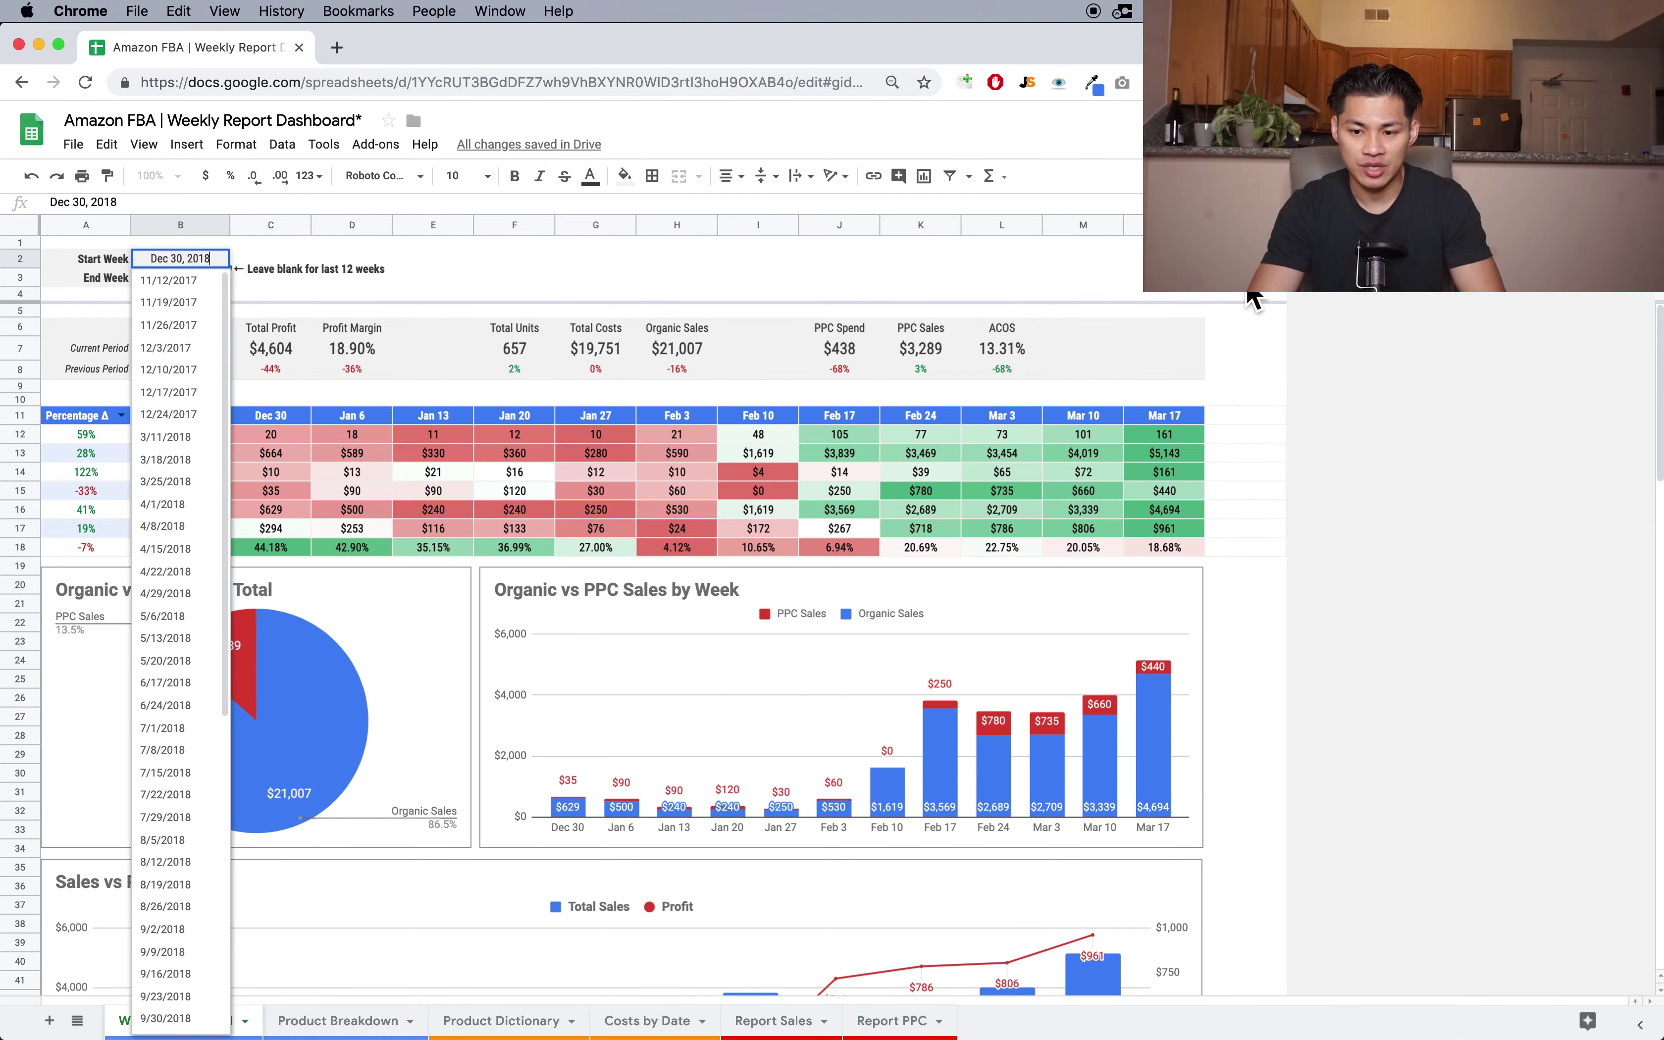
click(1255, 304)
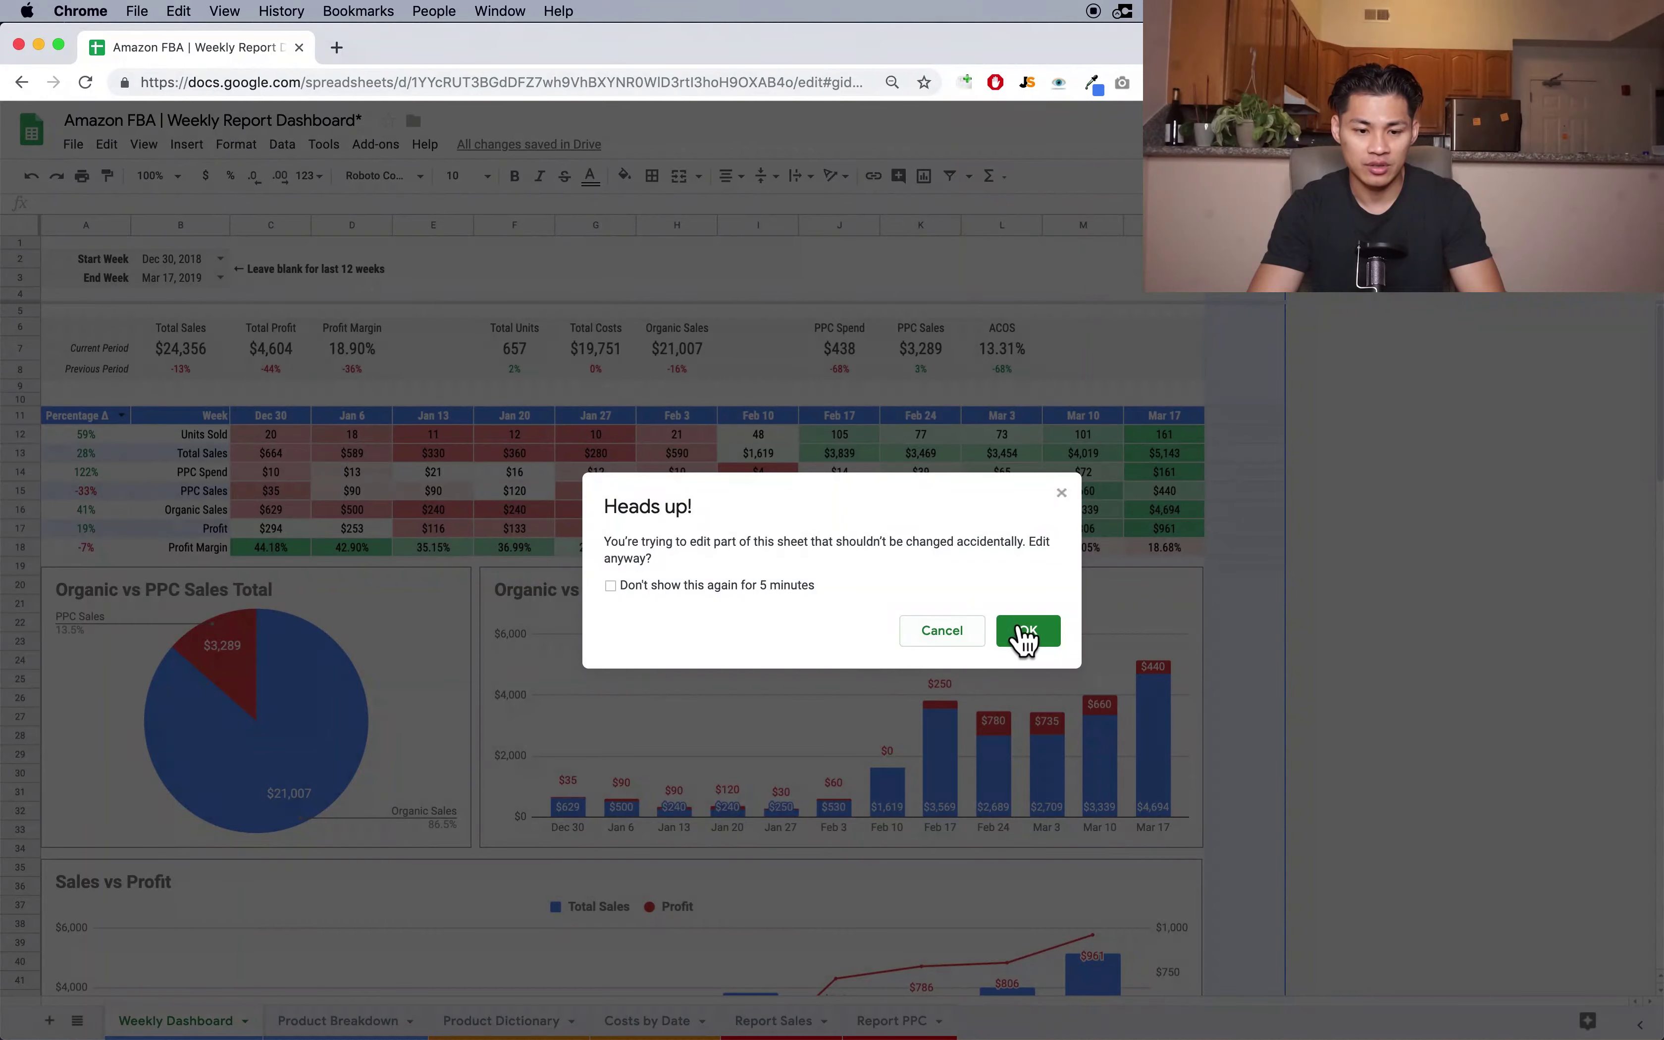
click(1029, 634)
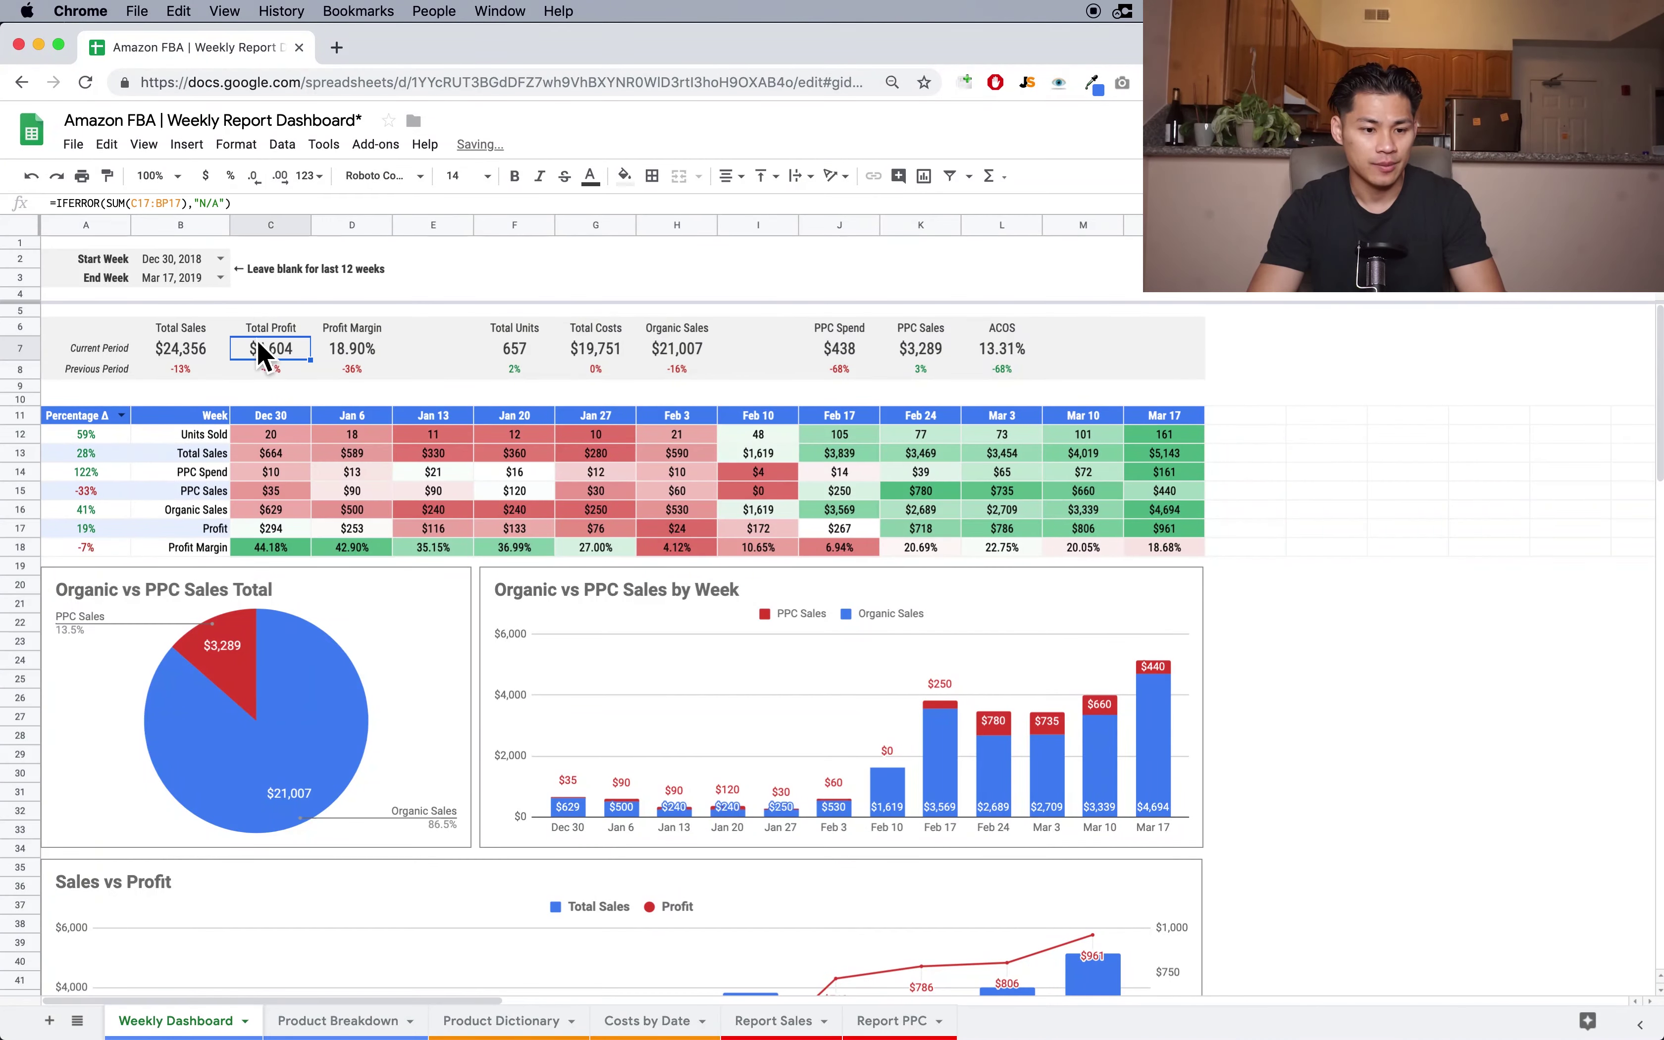
click(221, 259)
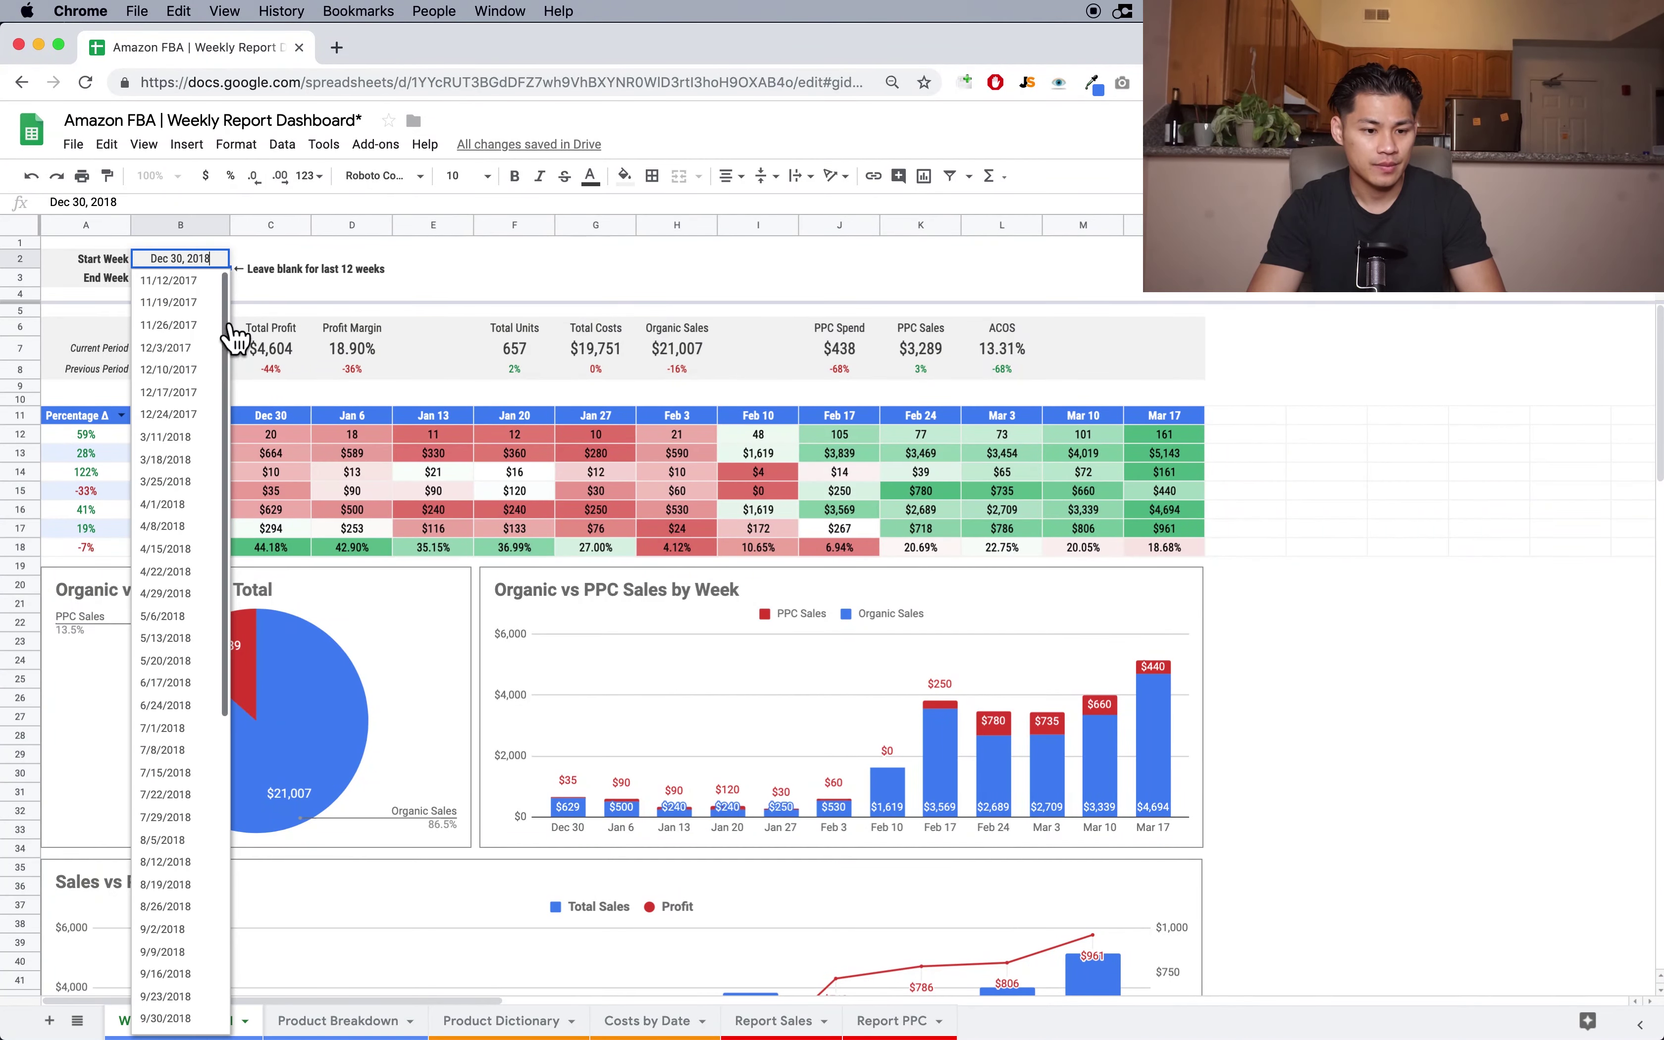
click(206, 348)
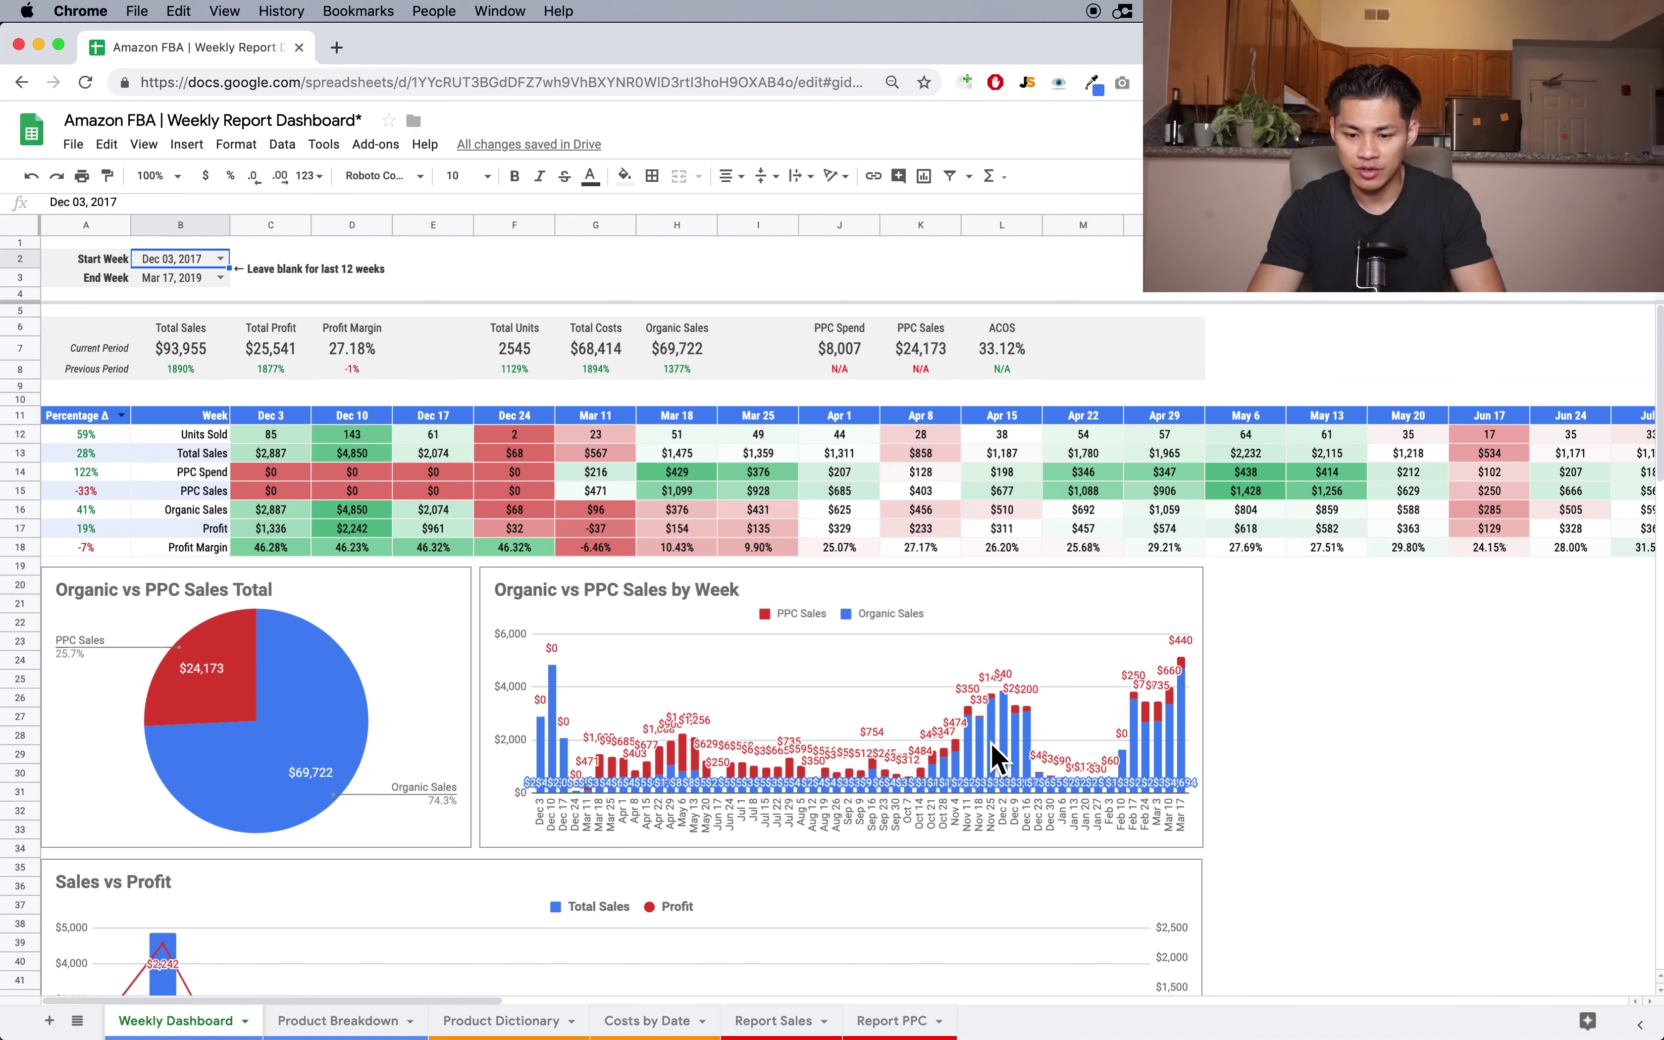
- Turn off the data labels for all series in the Organic vs PPC Sales by Week chart and close the chart editor
click(947, 664)
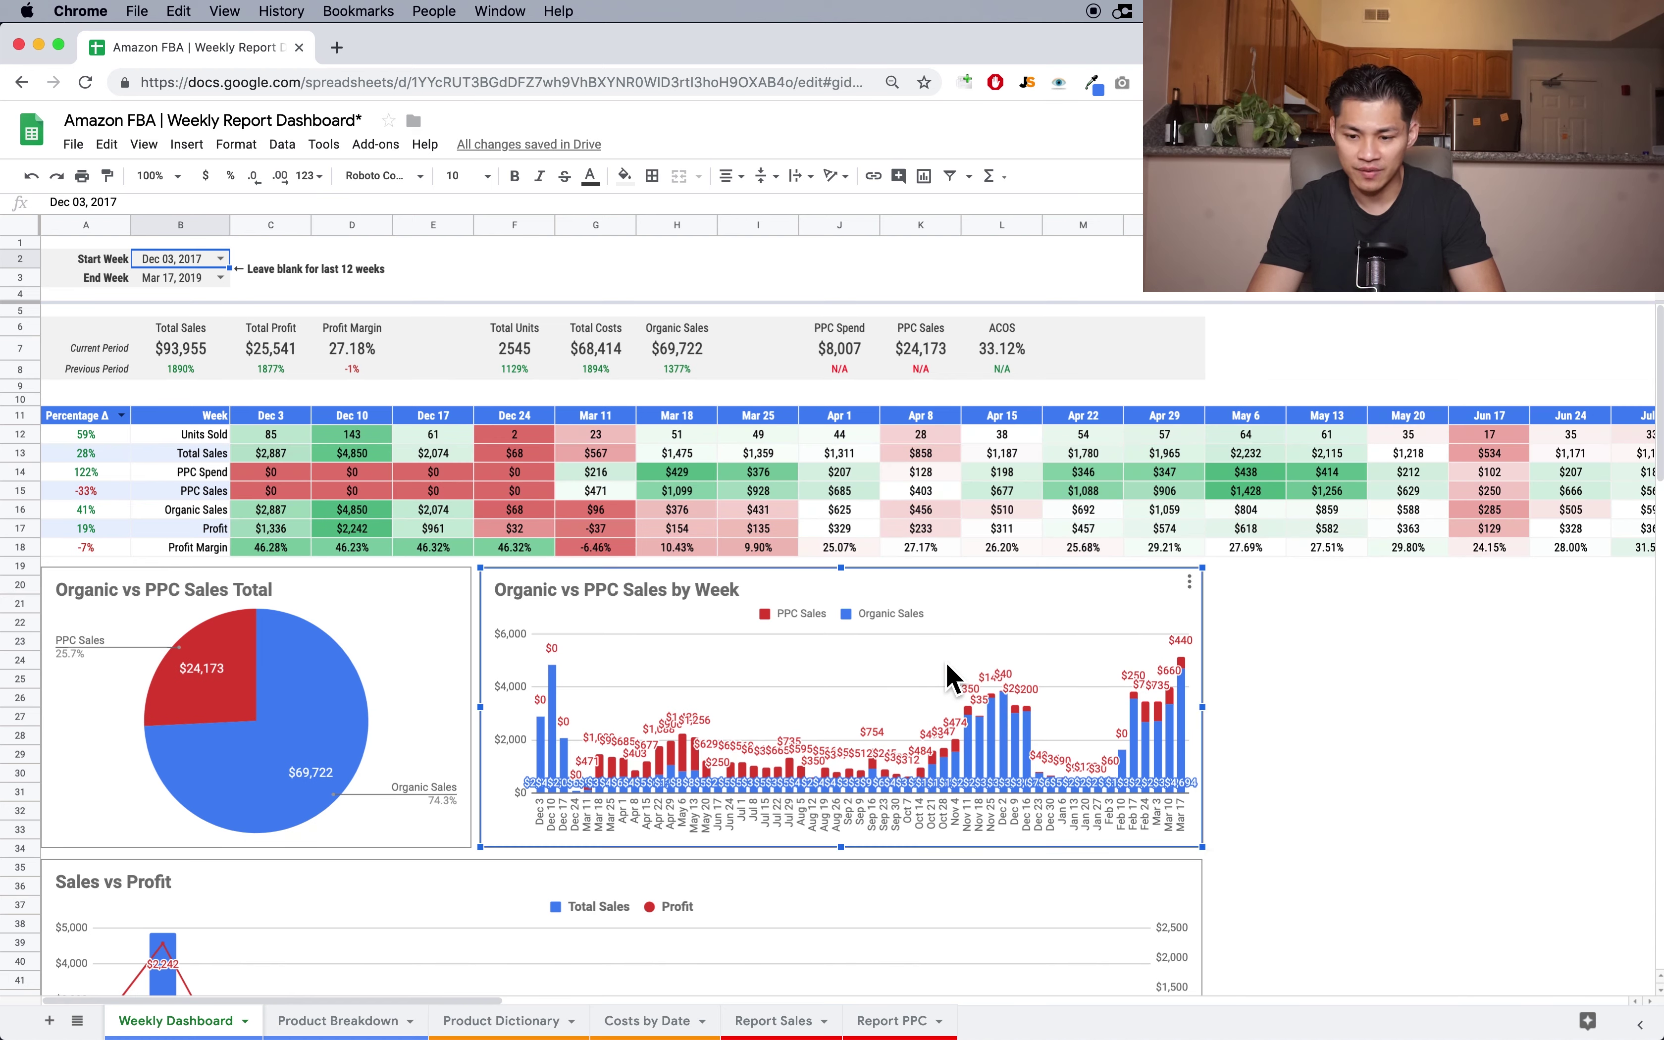
click(946, 664)
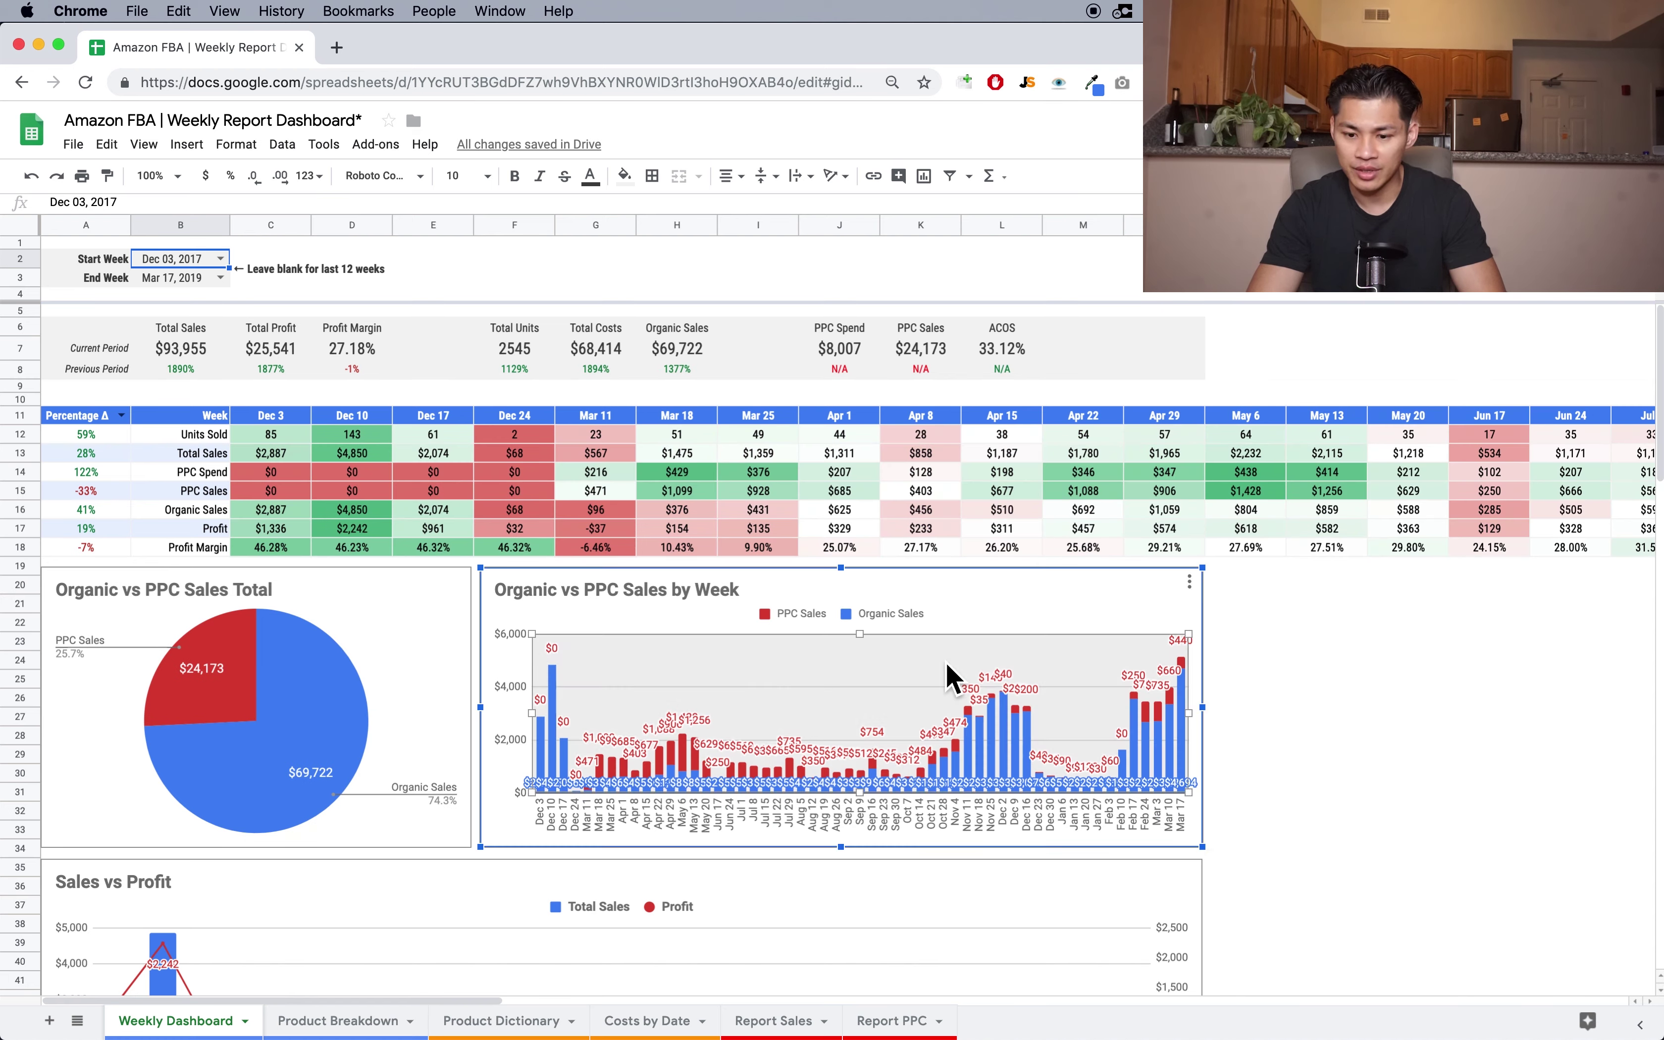
double_click(1041, 643)
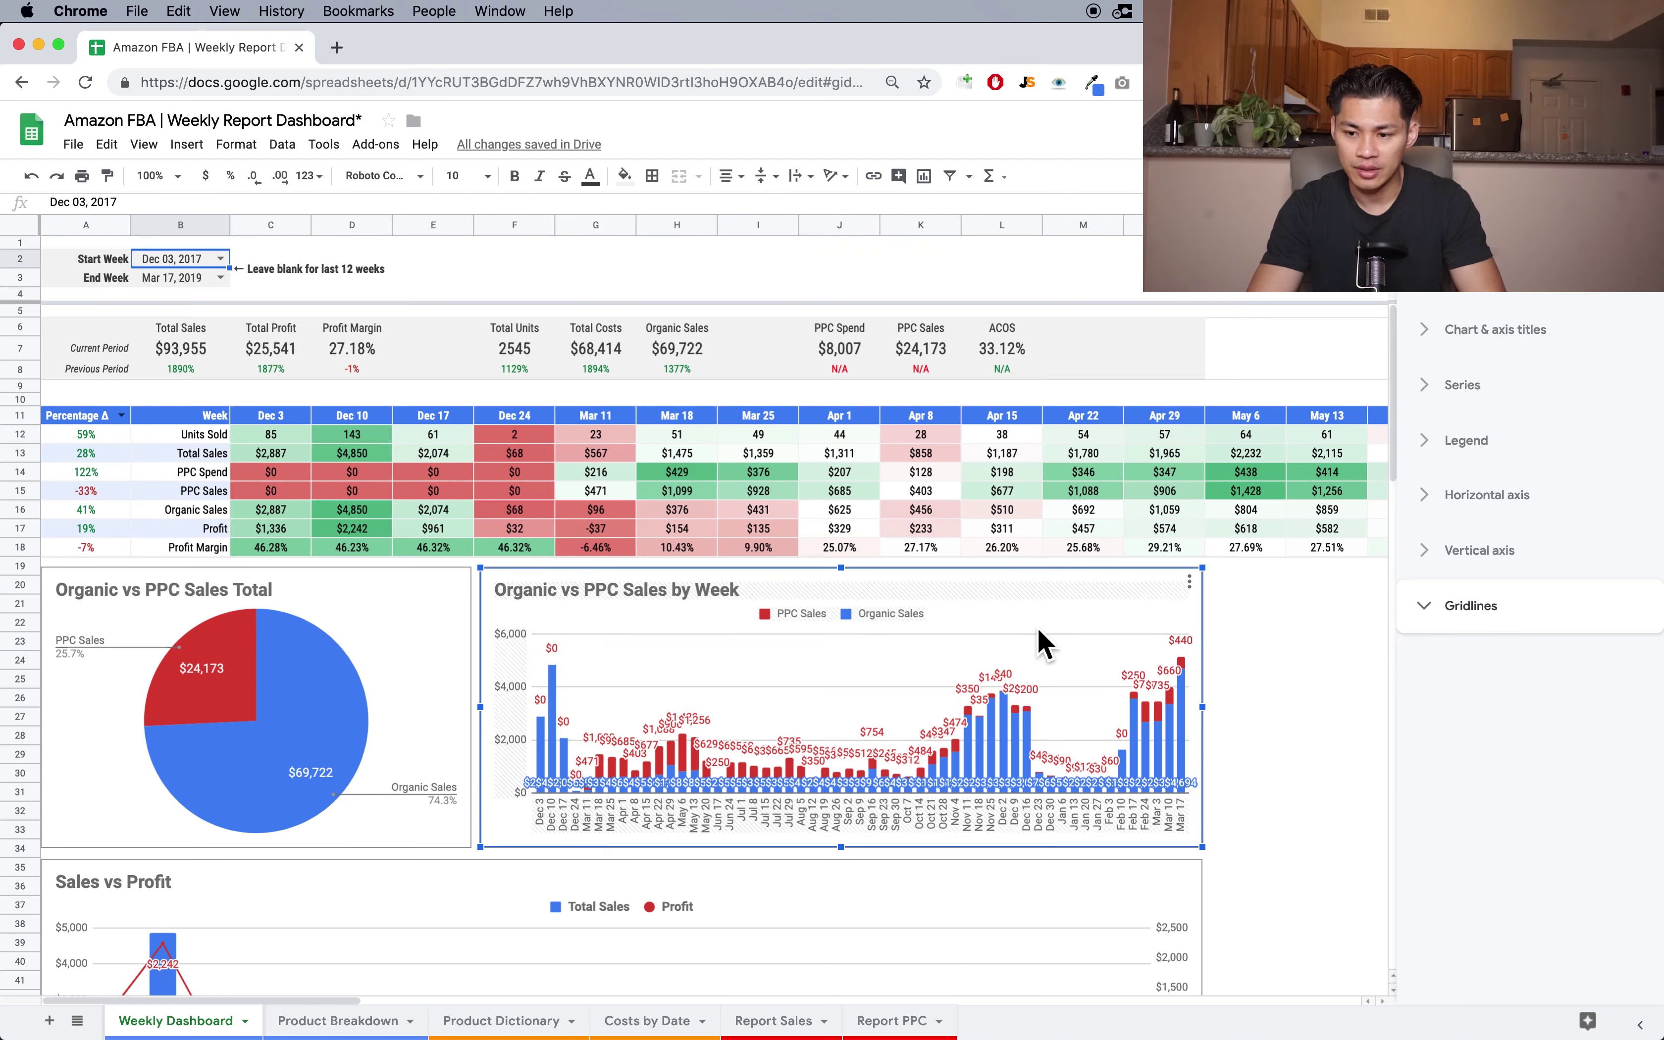
click(1502, 405)
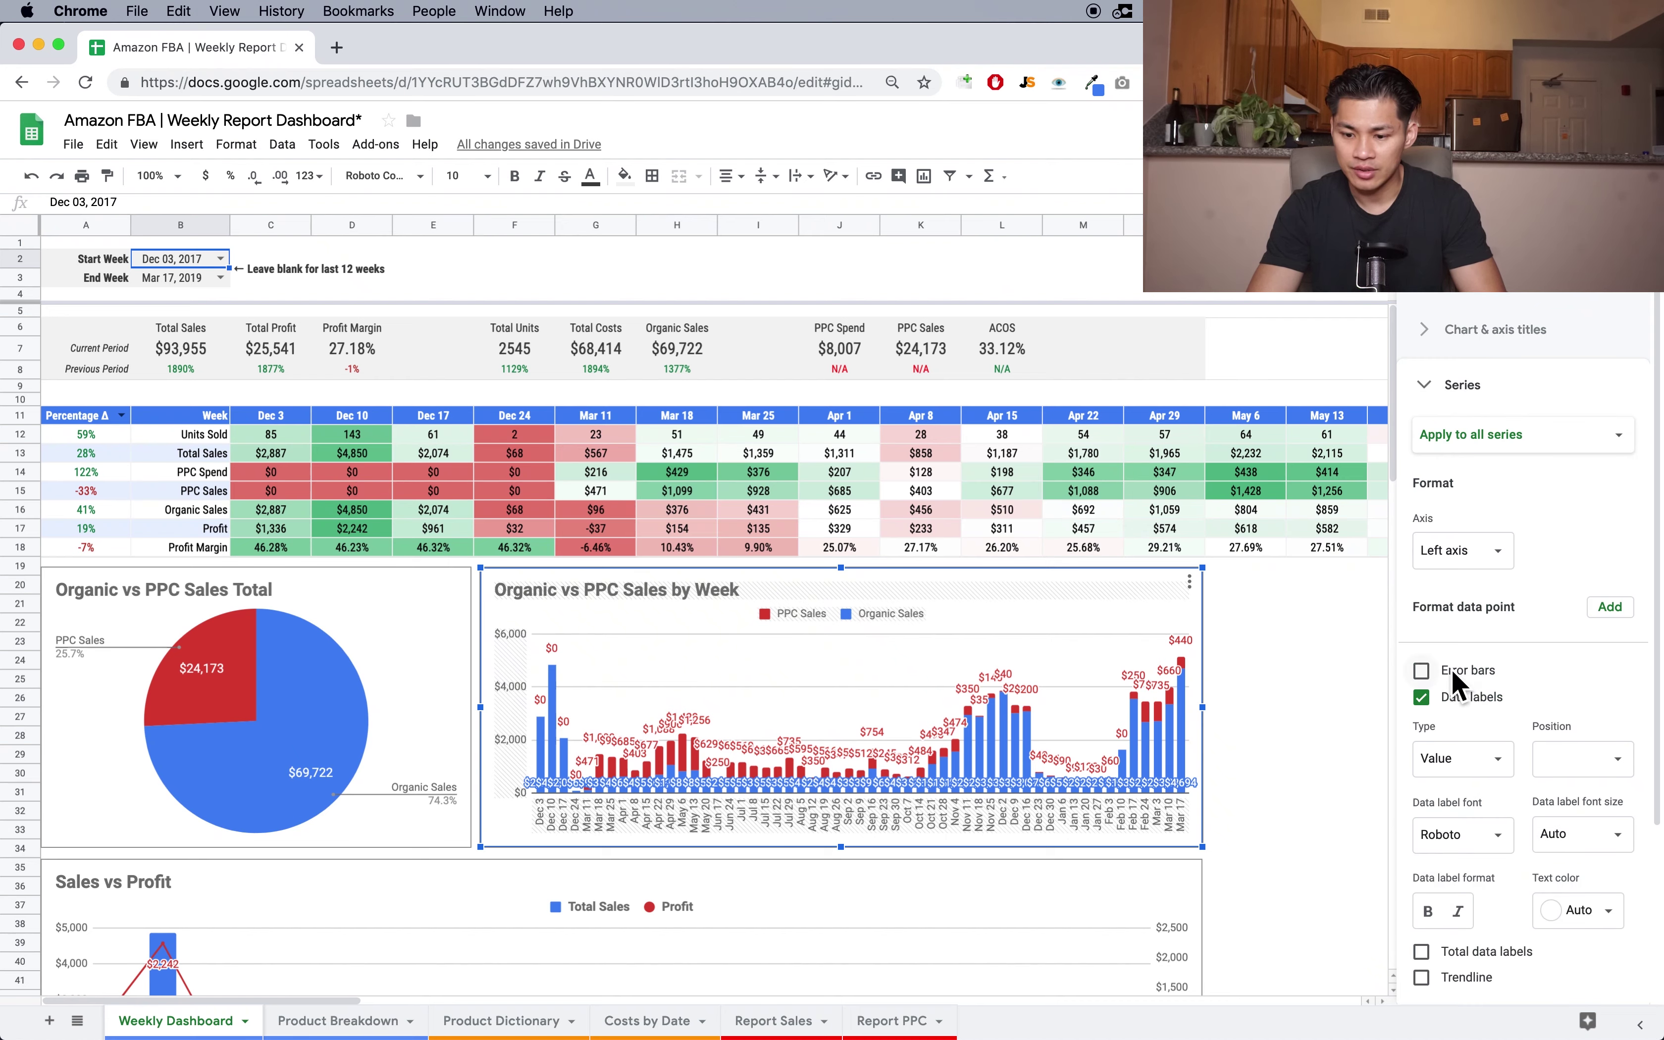
click(1444, 700)
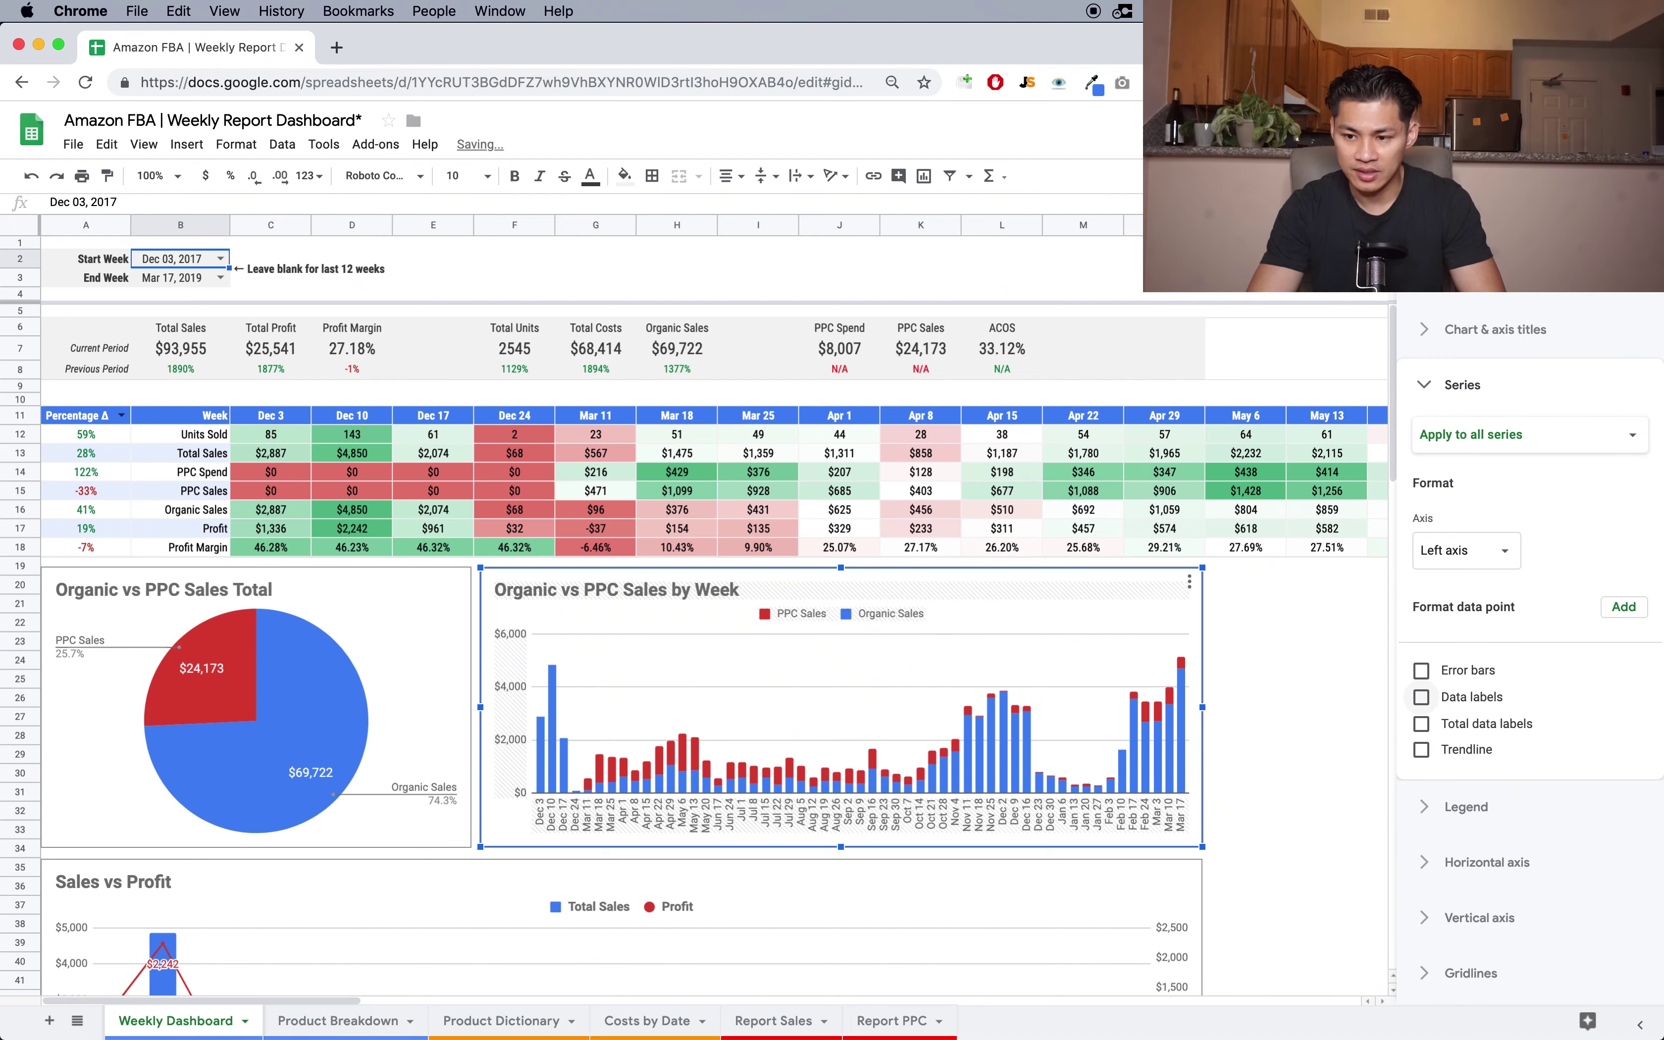
click(1645, 184)
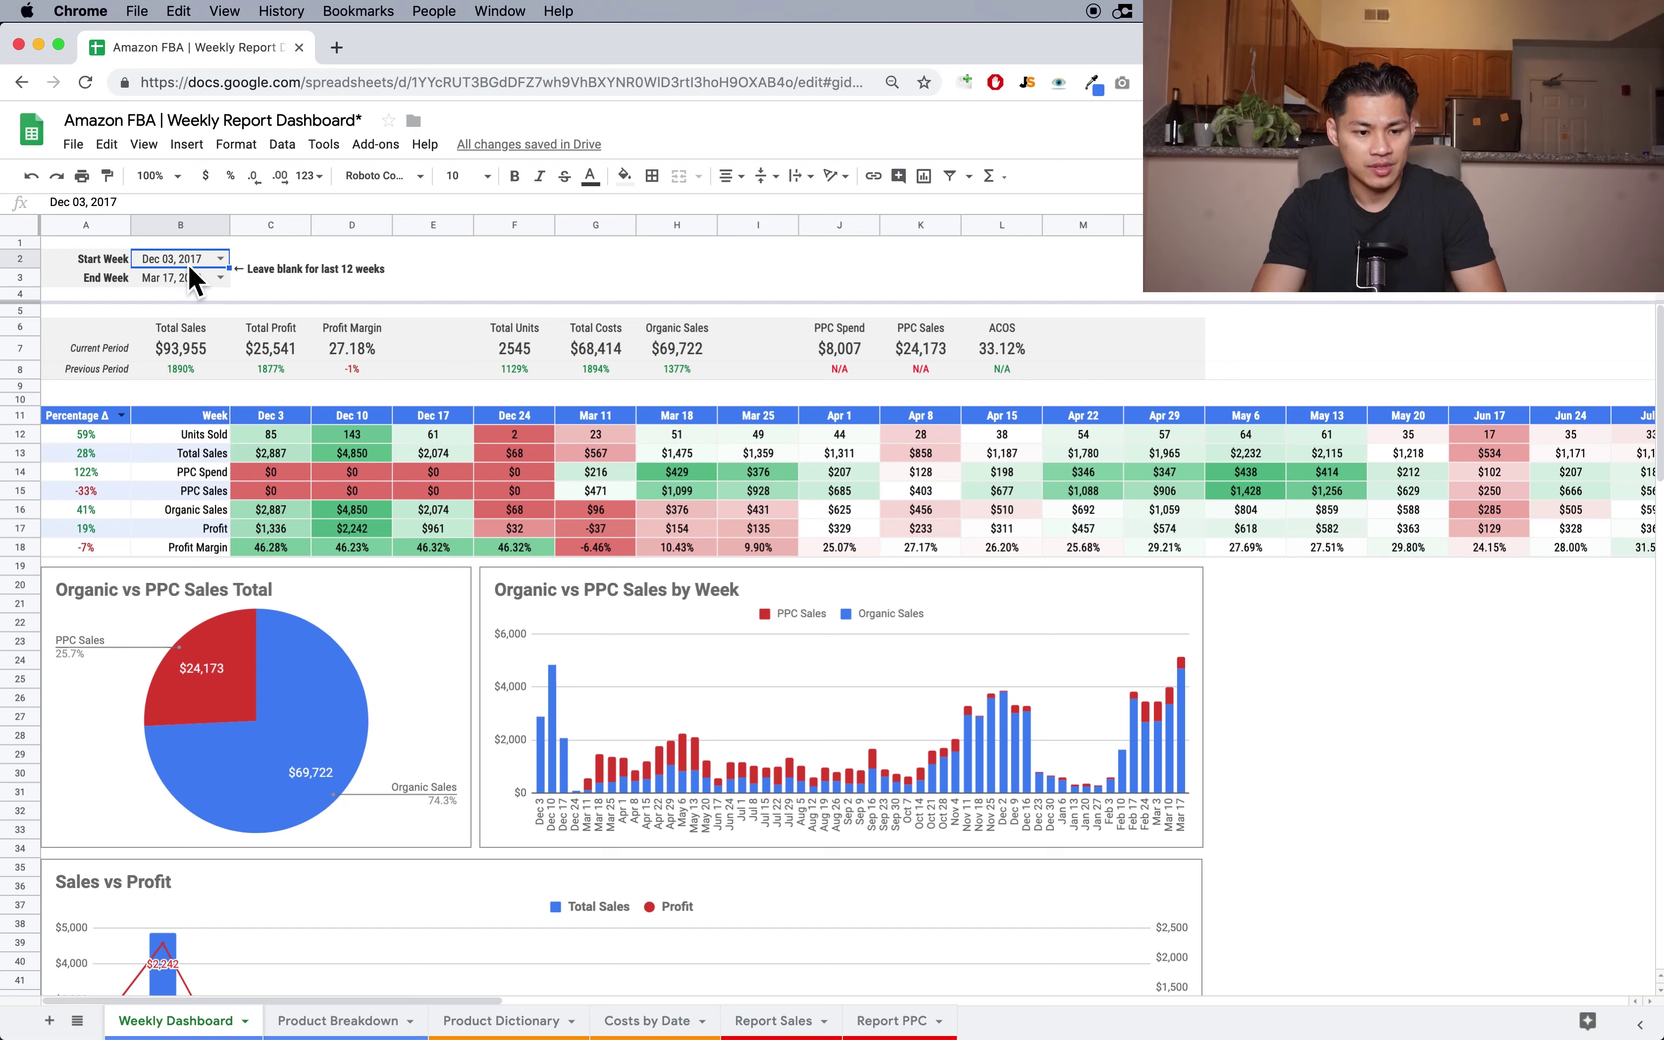
- Clear the Start Week and End Week on the Weekly Dashboard and on the Product Breakdown sheet
shift+click(182, 278)
key(Delete)
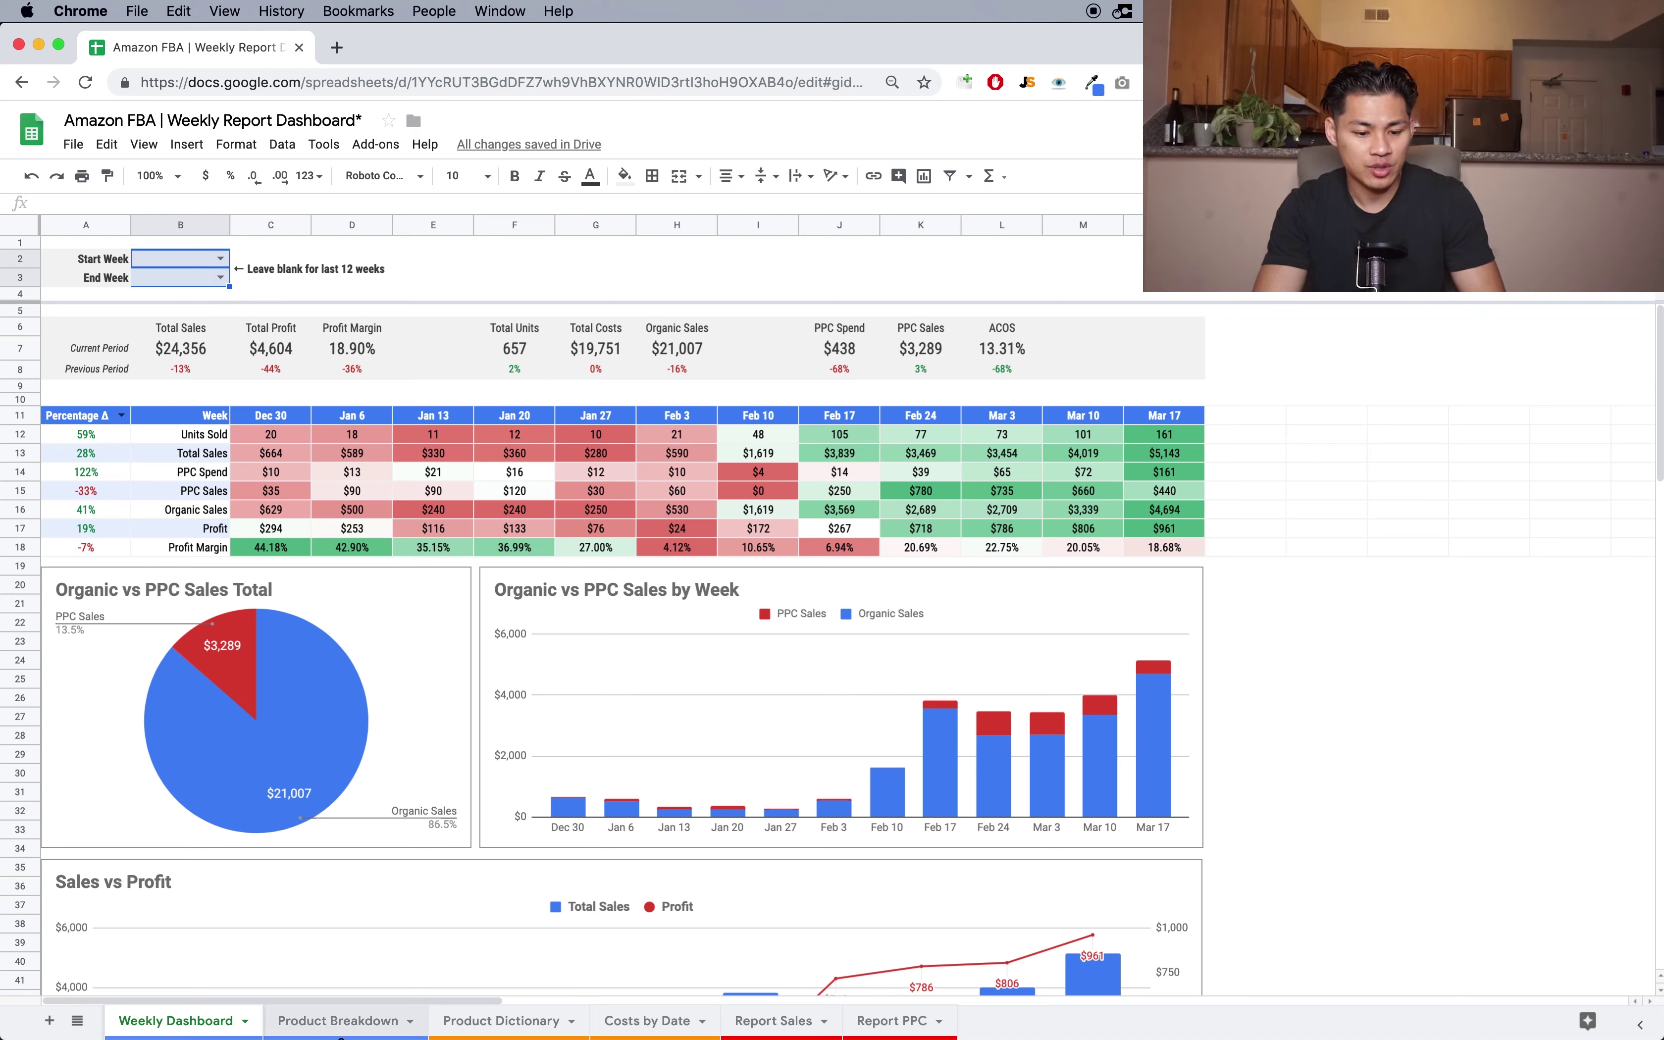
click(341, 1035)
click(520, 282)
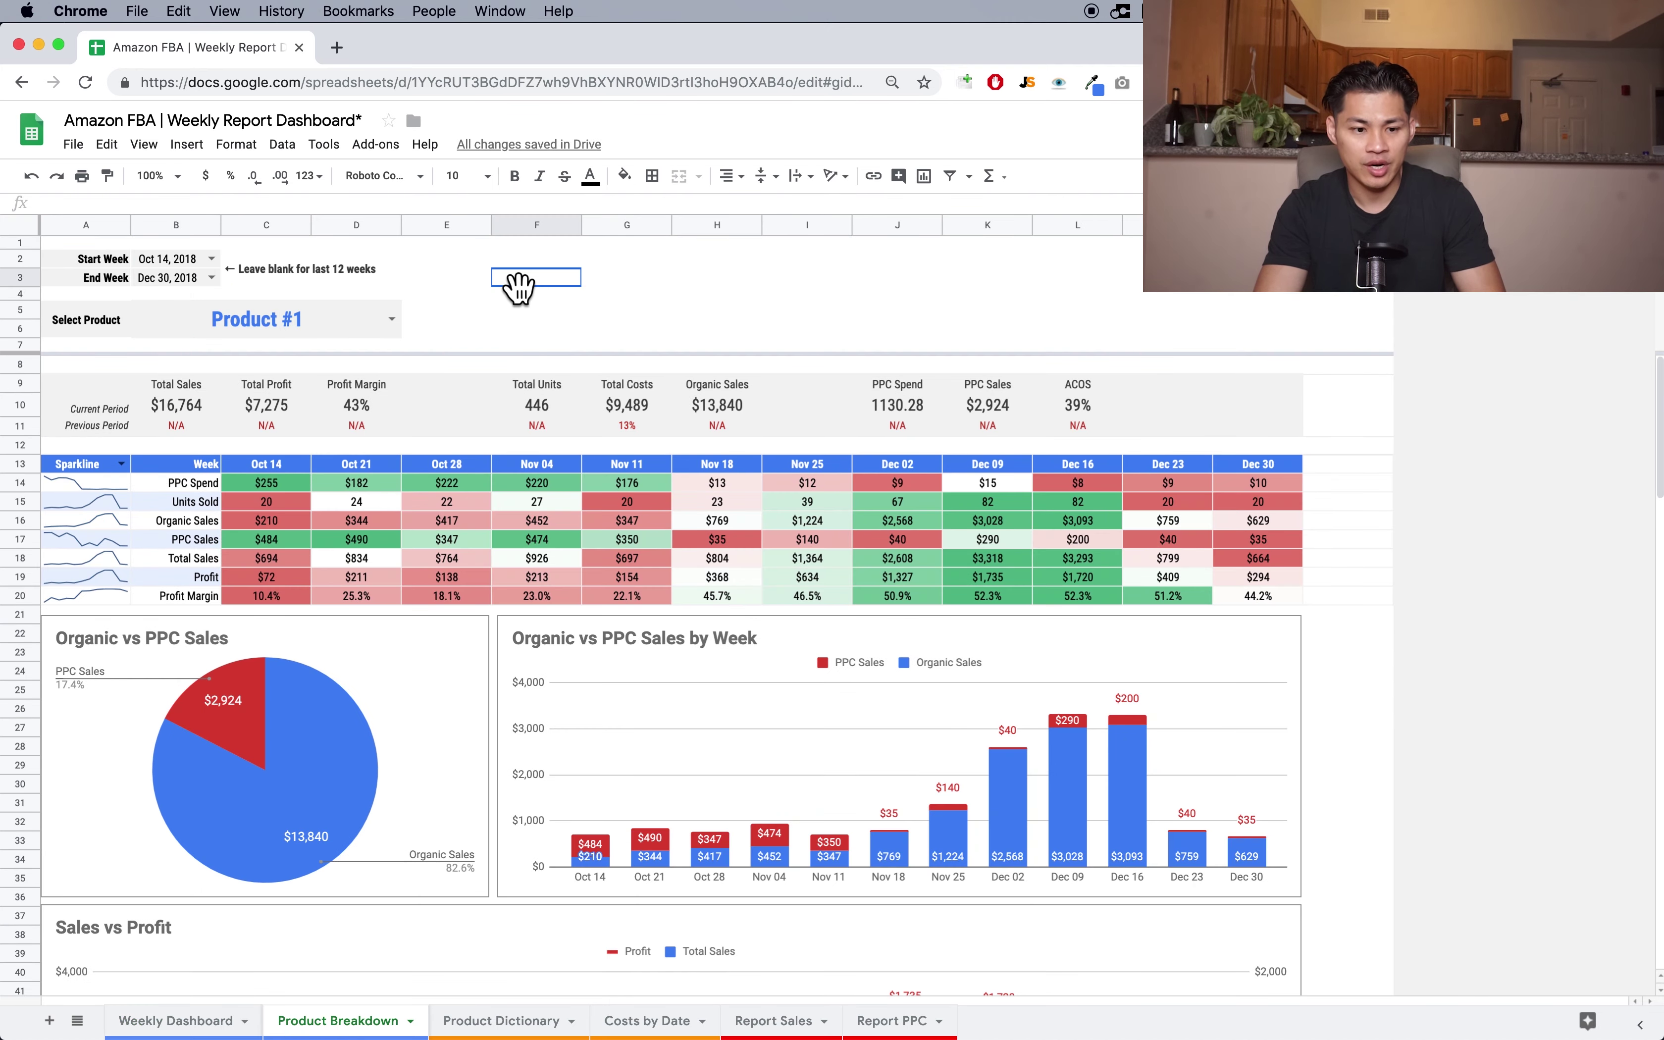
drag(174, 261, 170, 279)
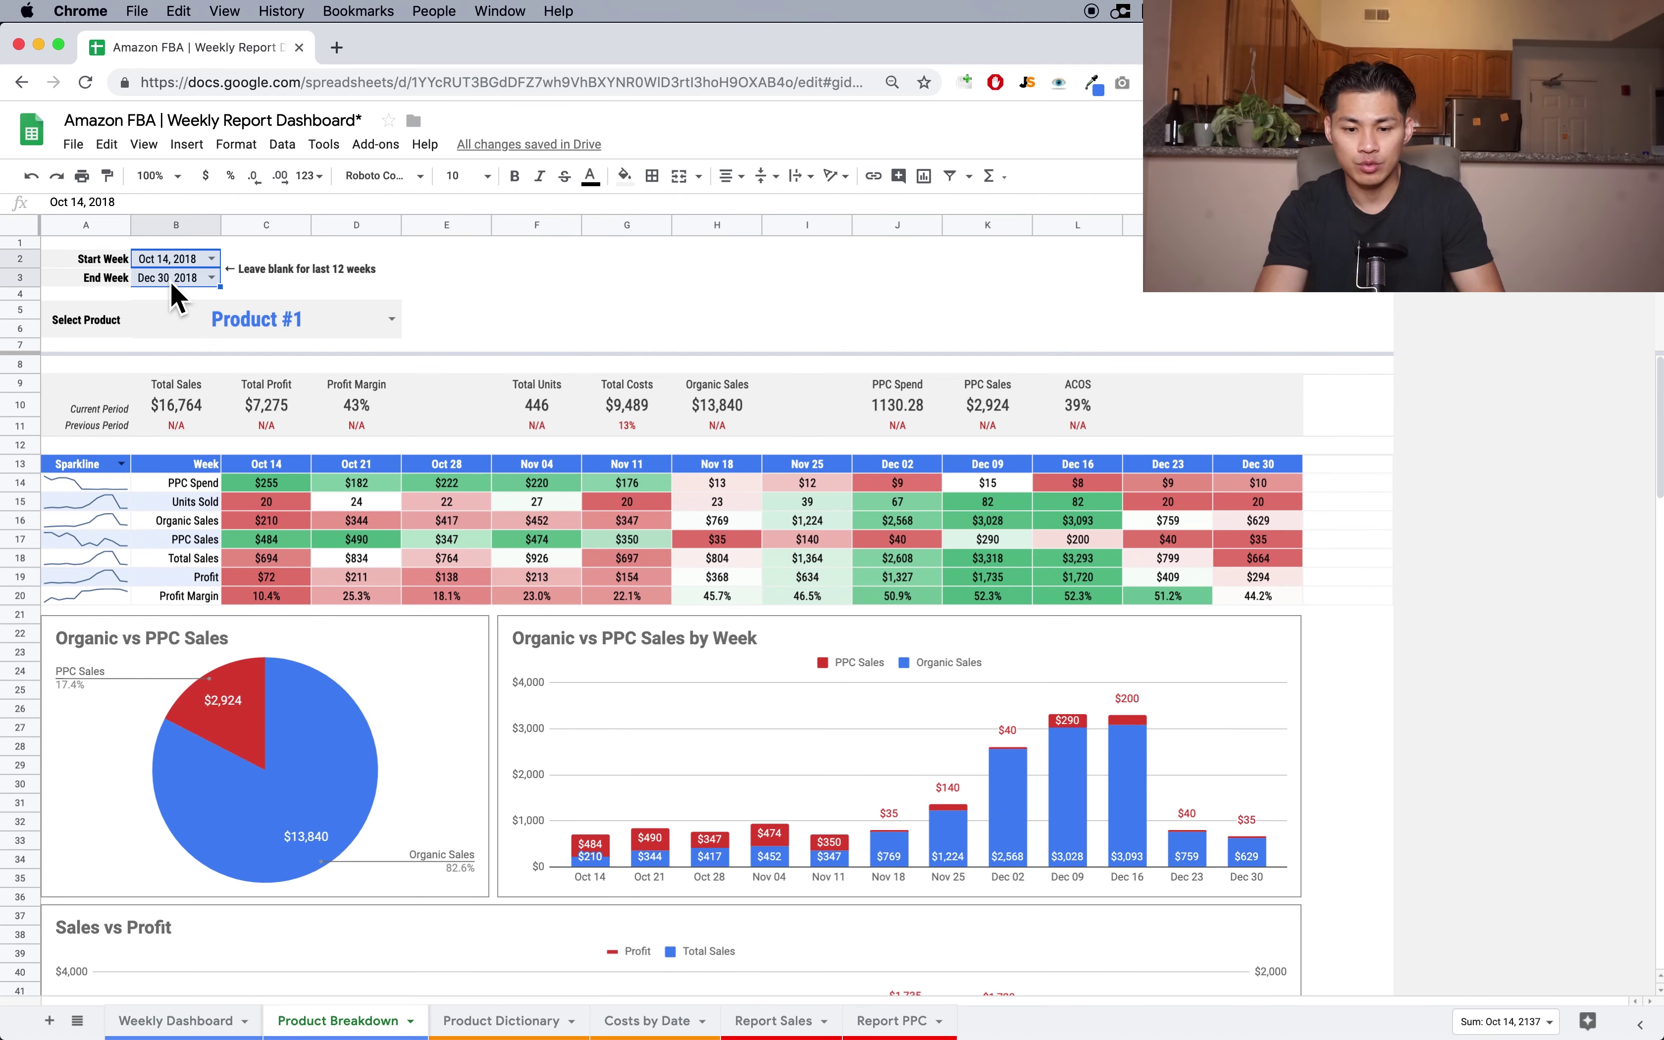
key(Delete)
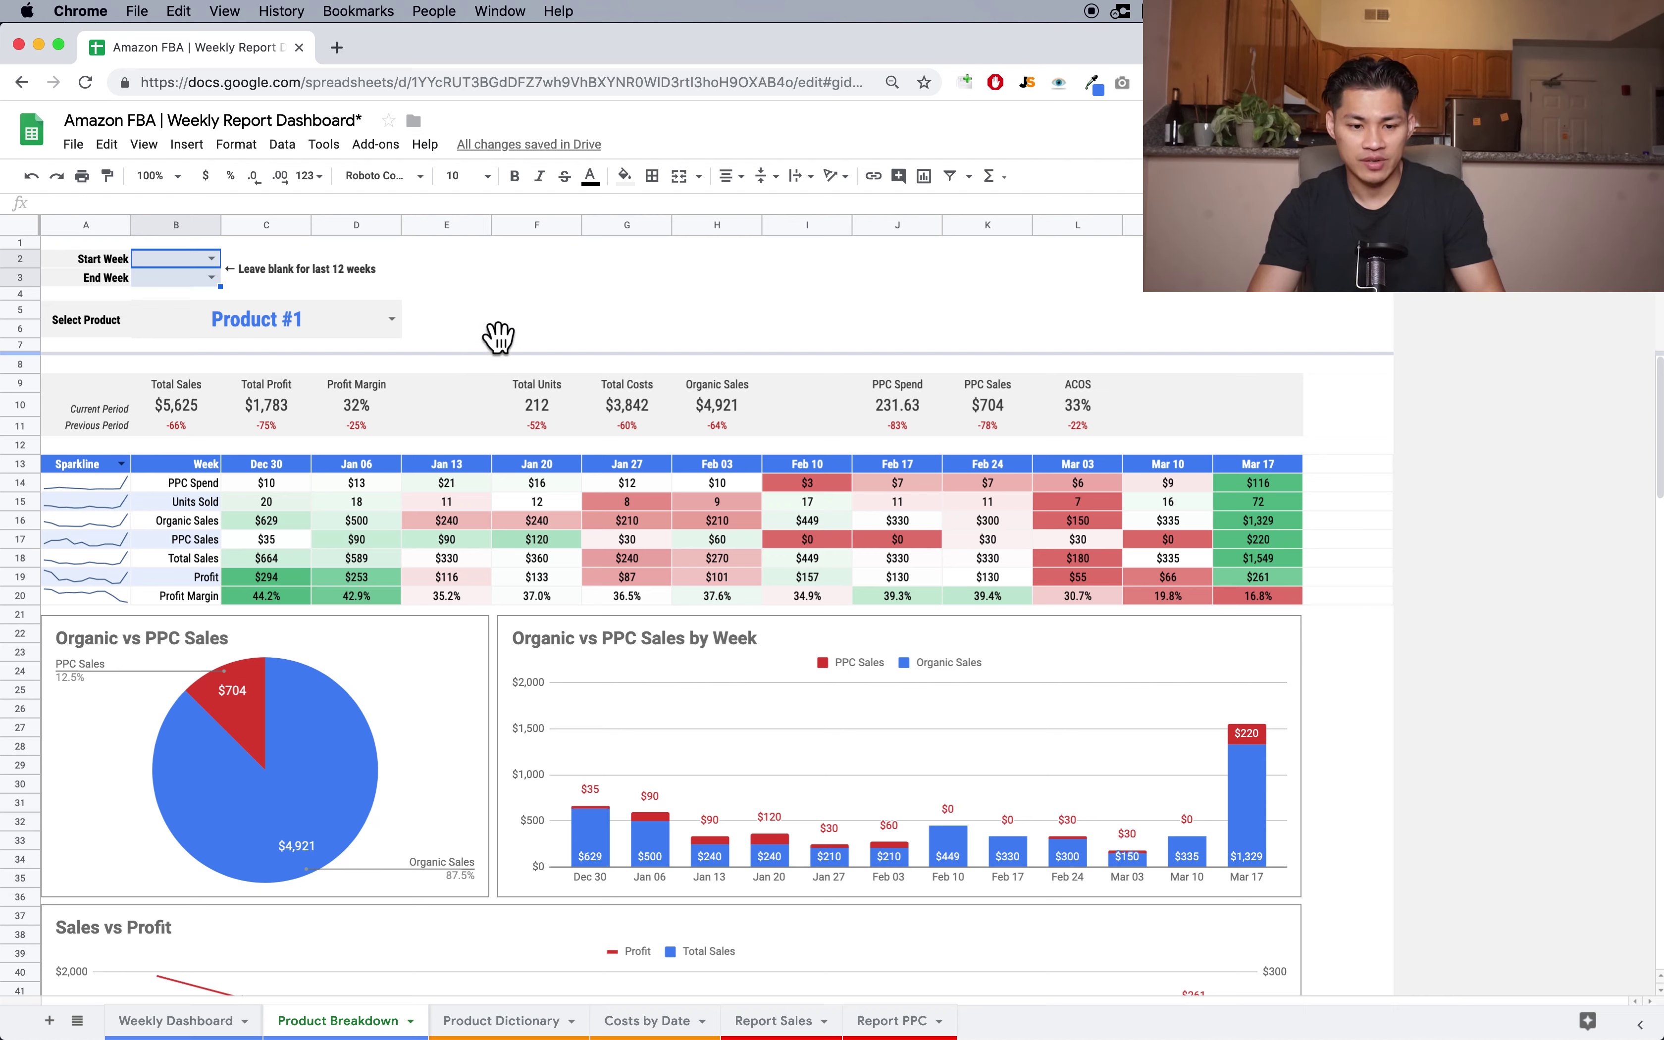
- Review the products offered in the Select Product list, keeping Product #1 selected
click(485, 317)
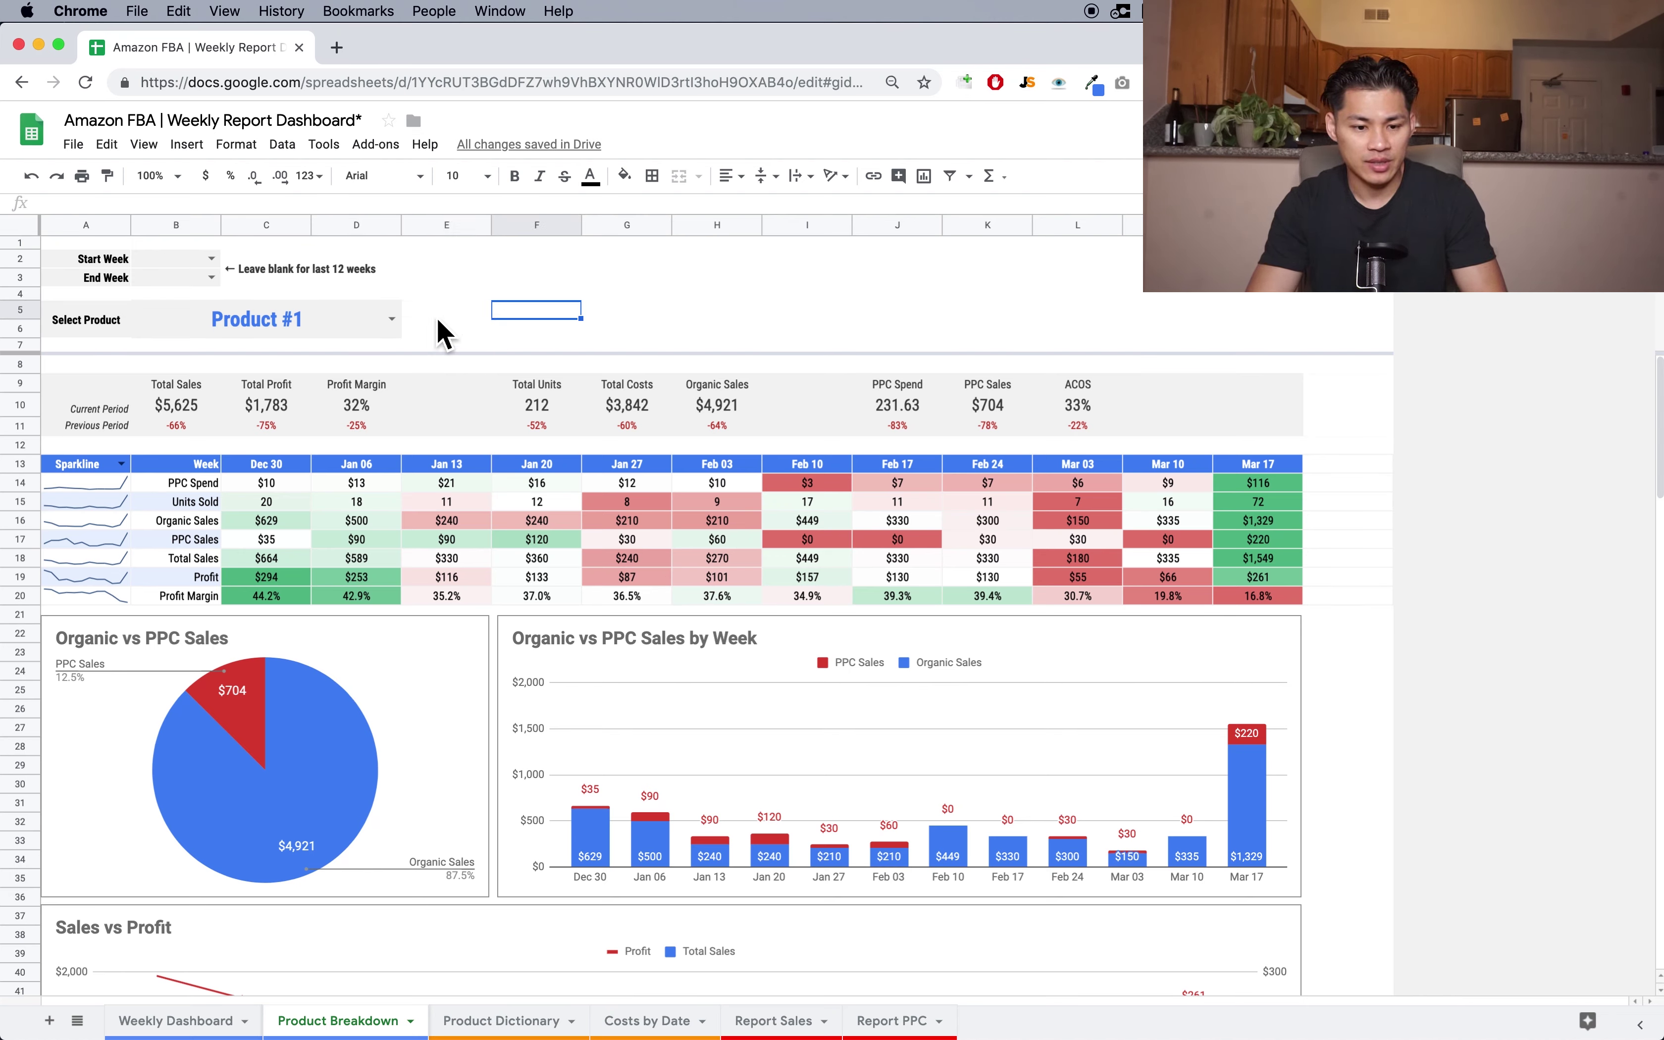
double_click(397, 333)
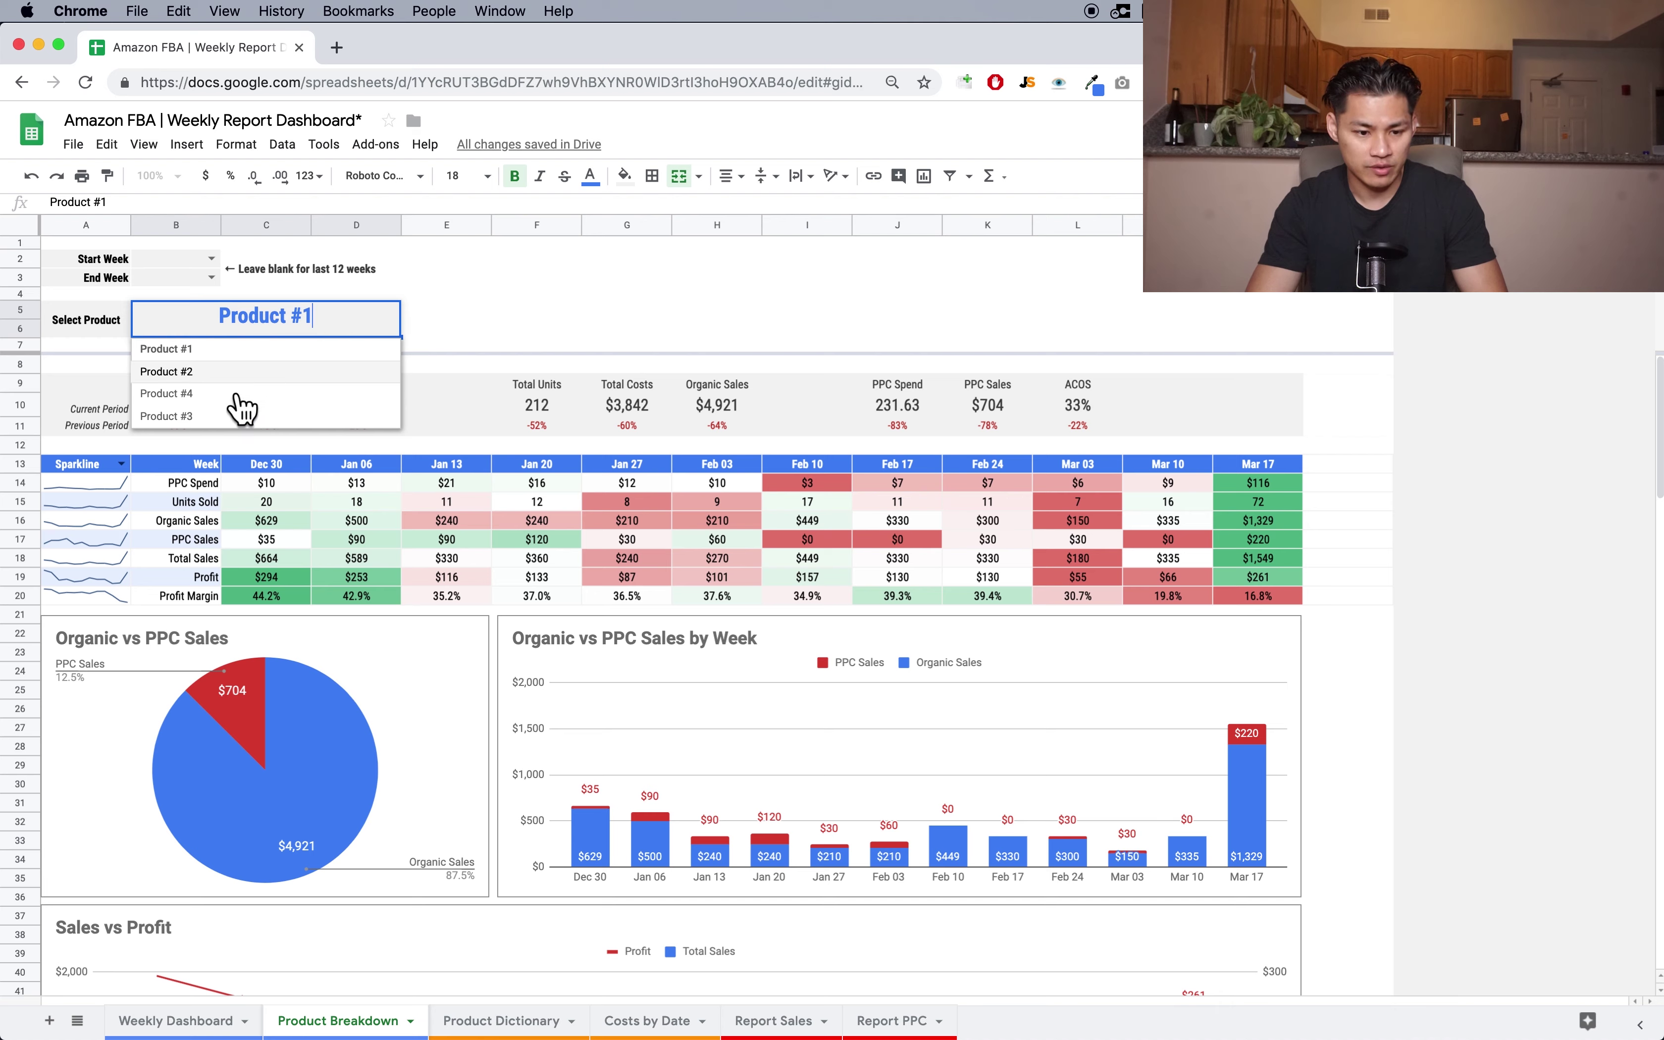
click(524, 294)
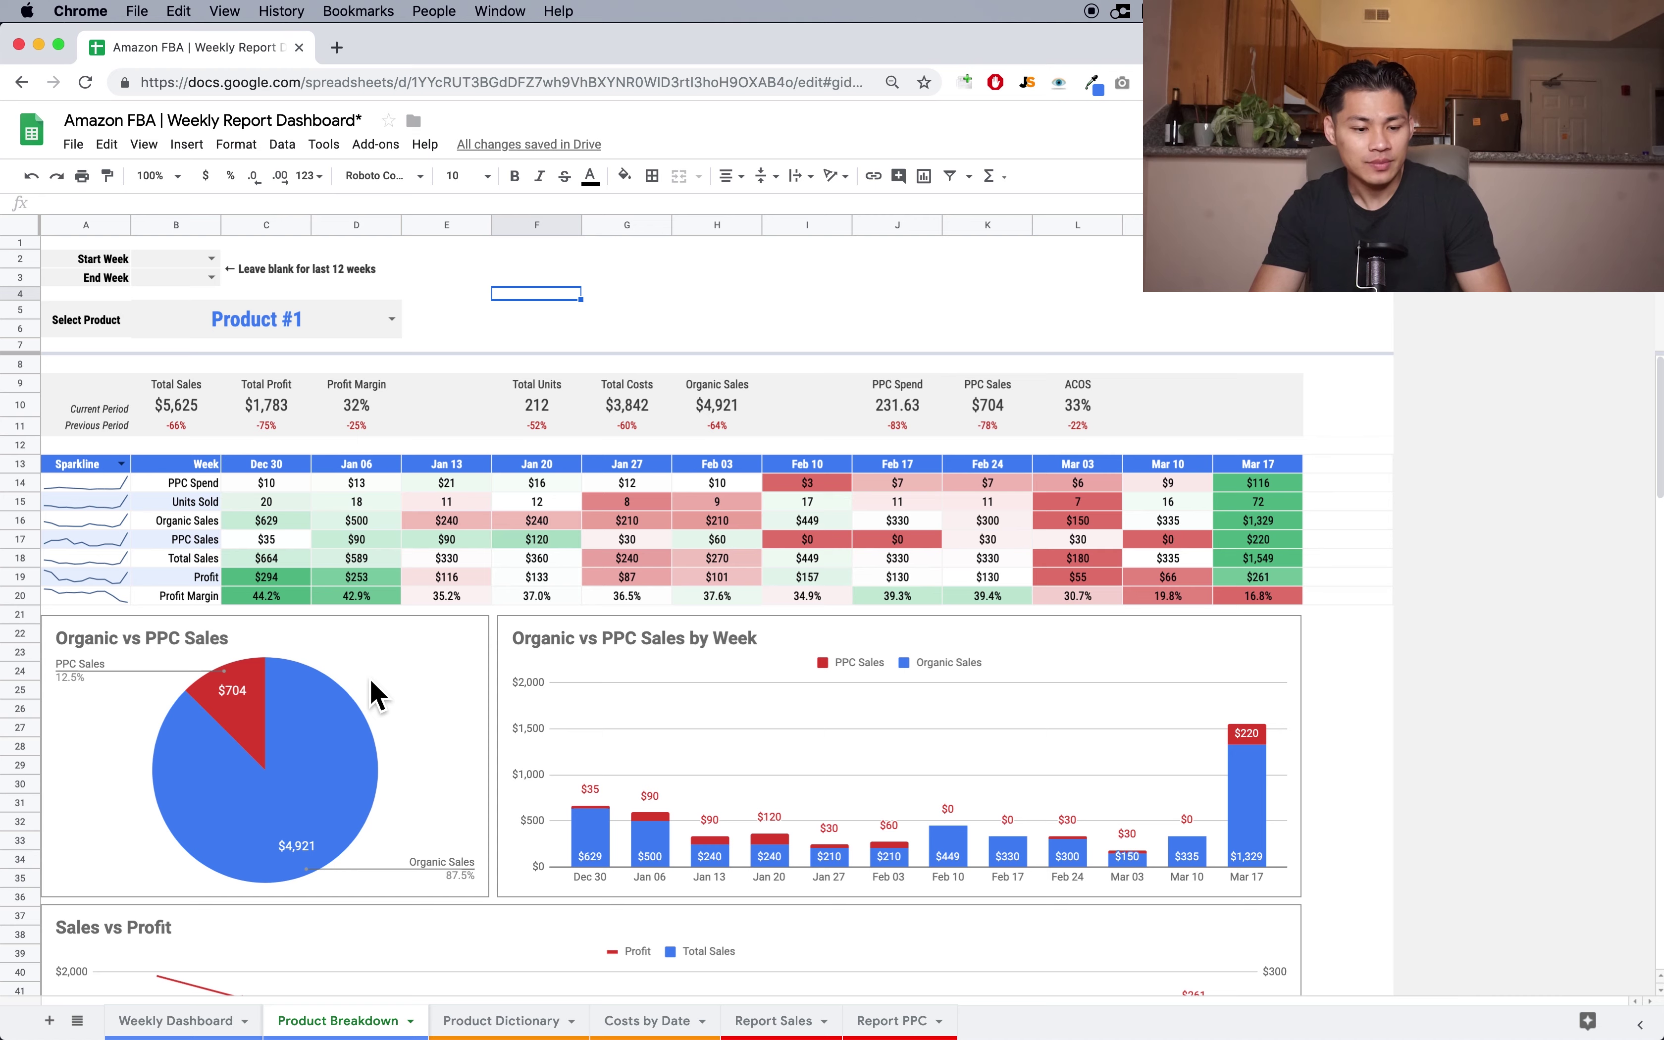
- Examine Product #1's organic and PPC sales charts, its Mar 10 and Mar 17 profit points, and its PPC Metrics table
scroll(377, 694, down, 2)
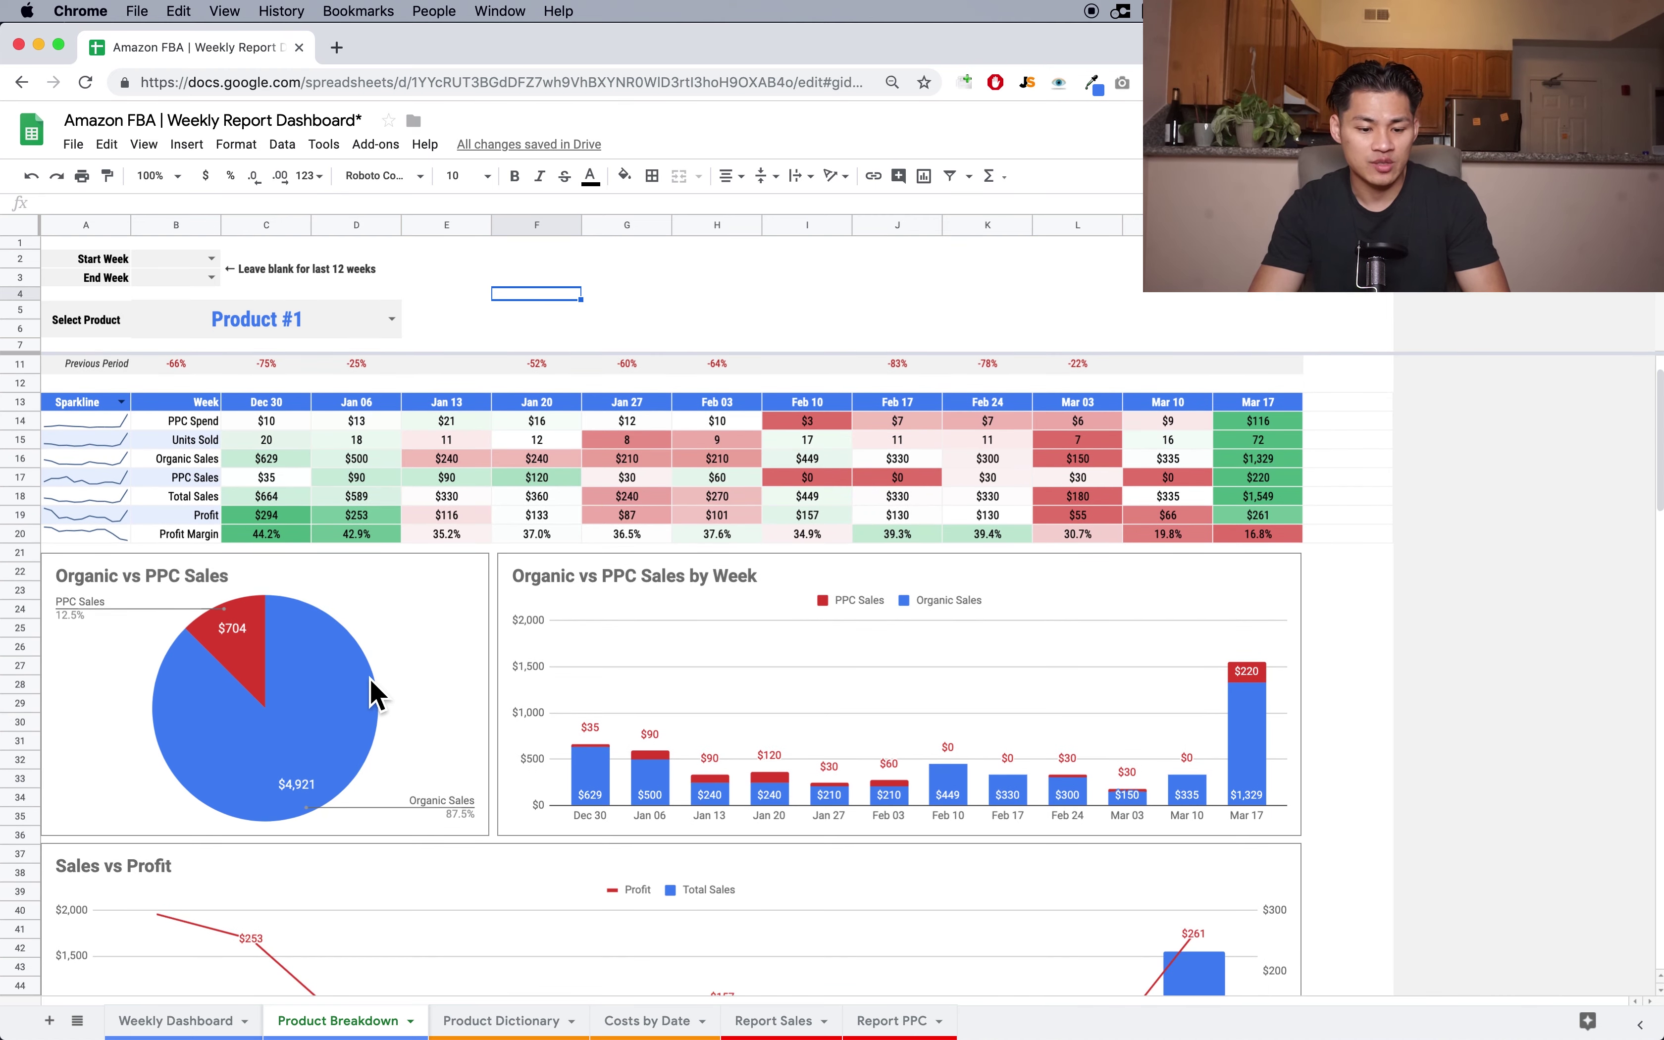
click(342, 699)
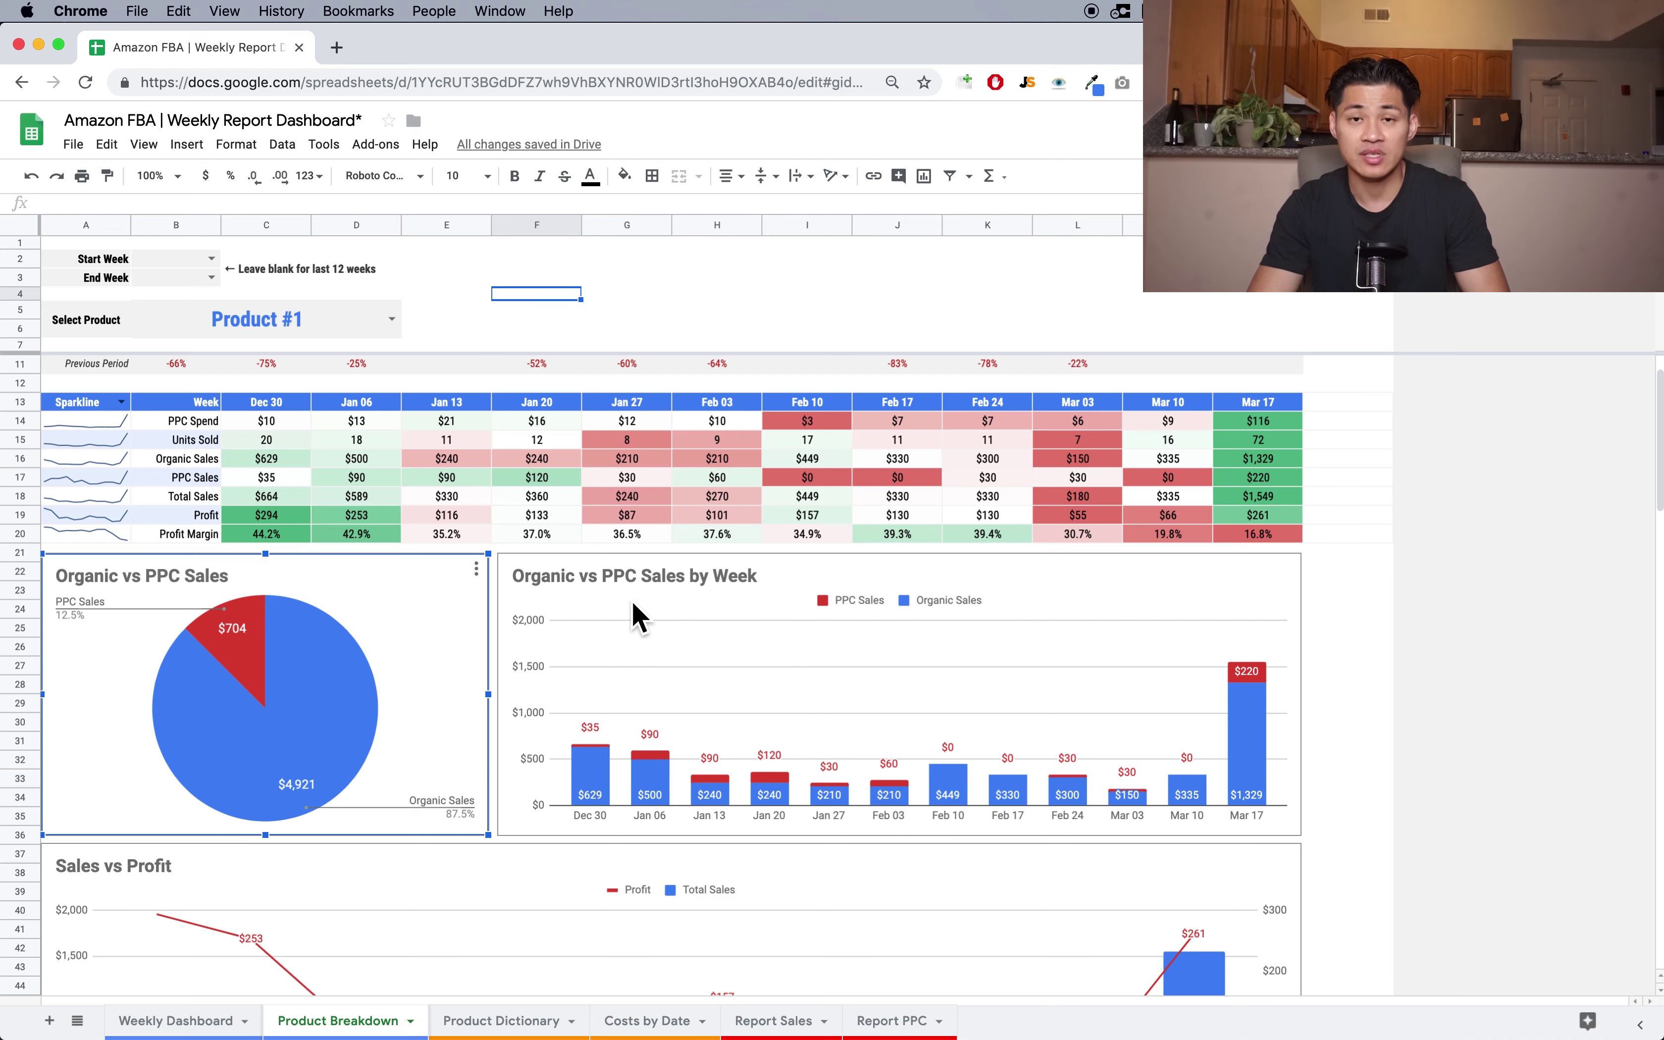
scroll(880, 725, down, 4)
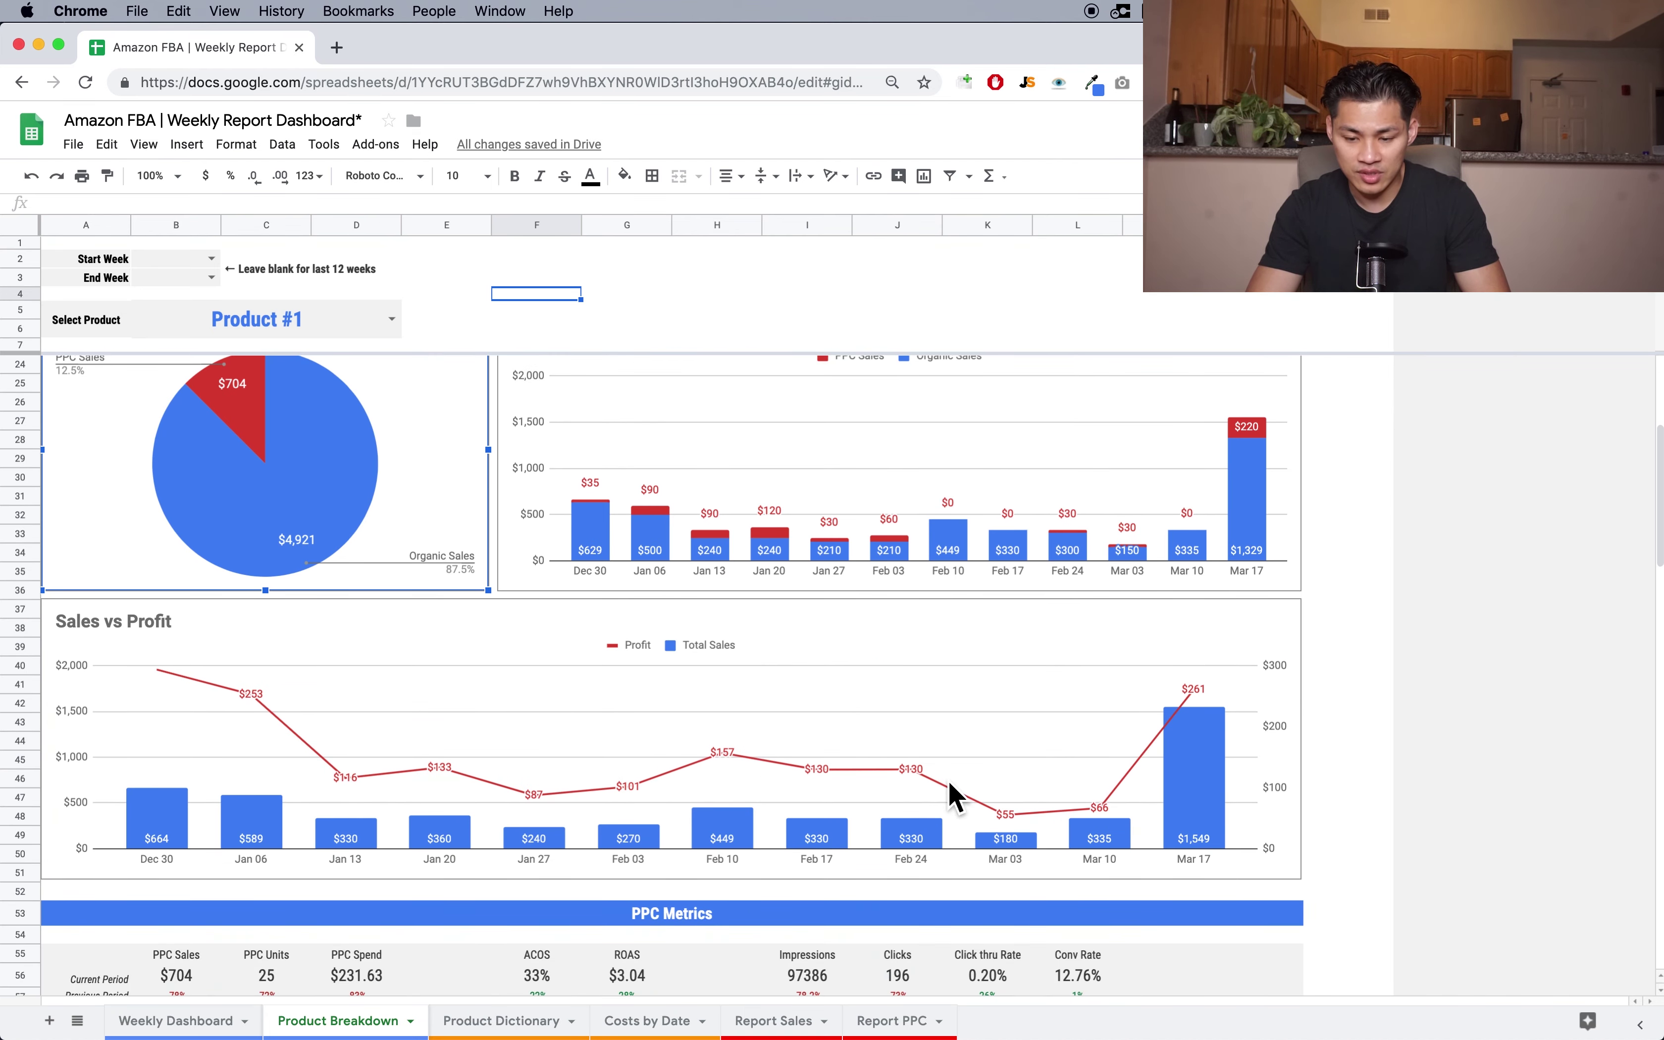
click(1212, 762)
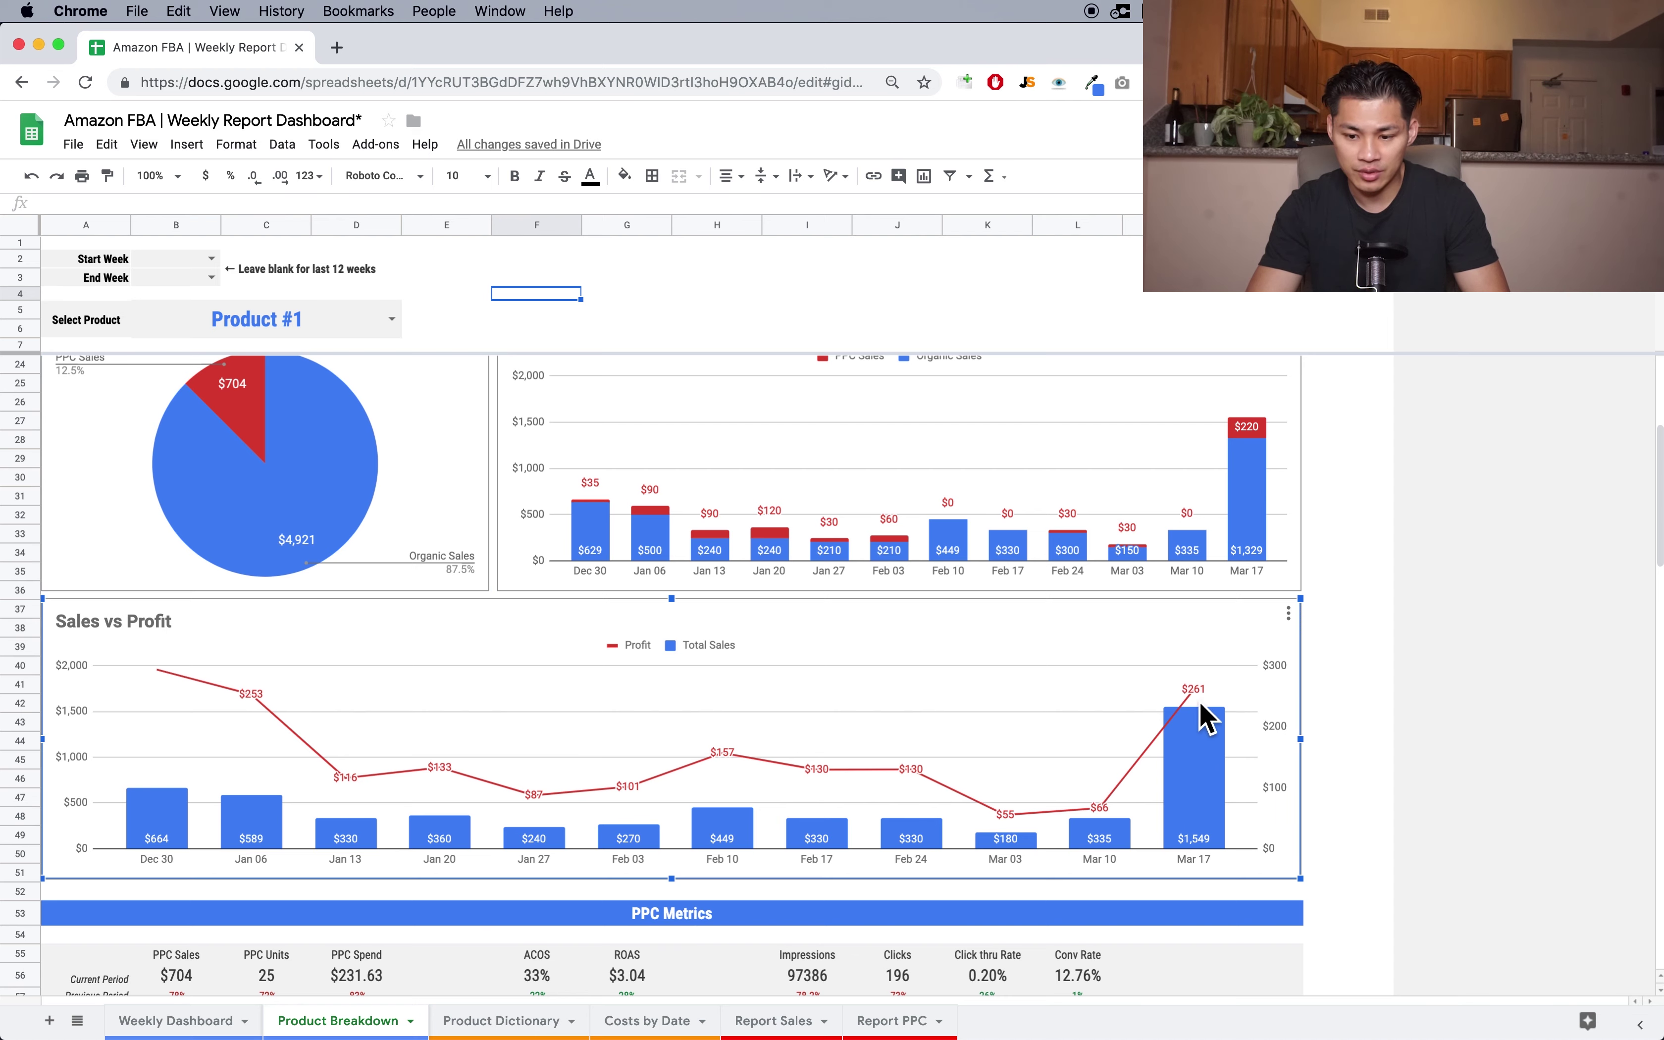
mouse_move(1195, 696)
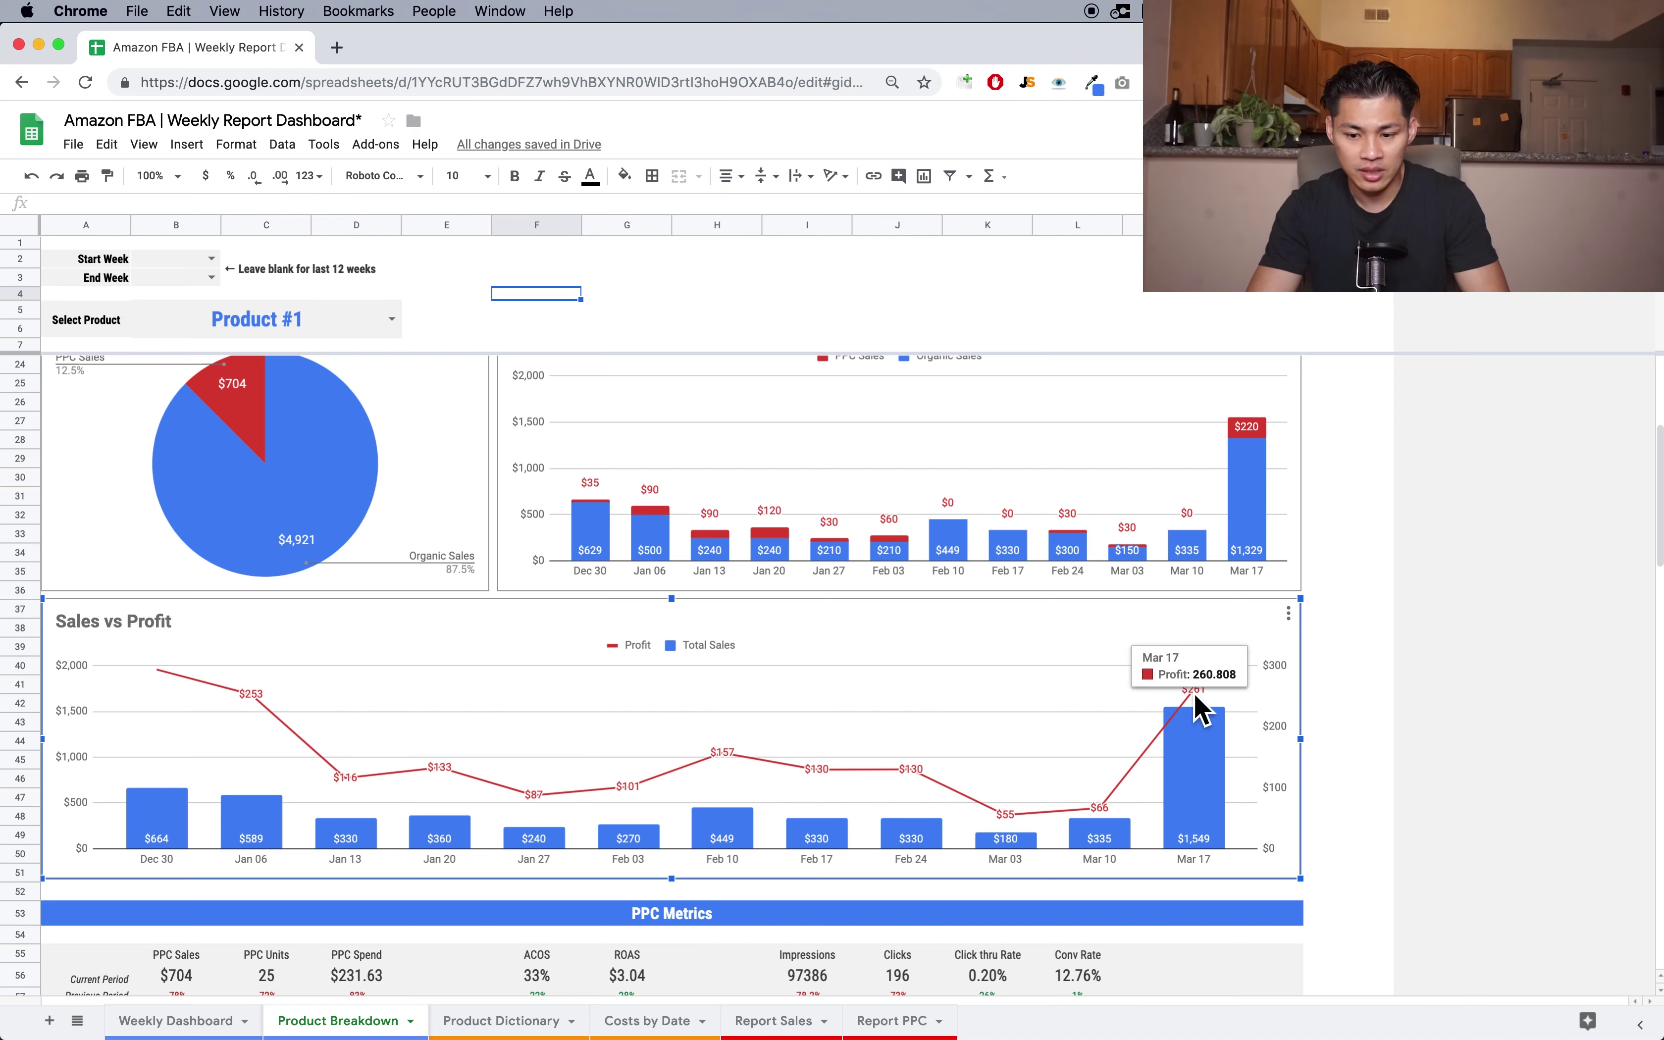
mouse_move(1103, 817)
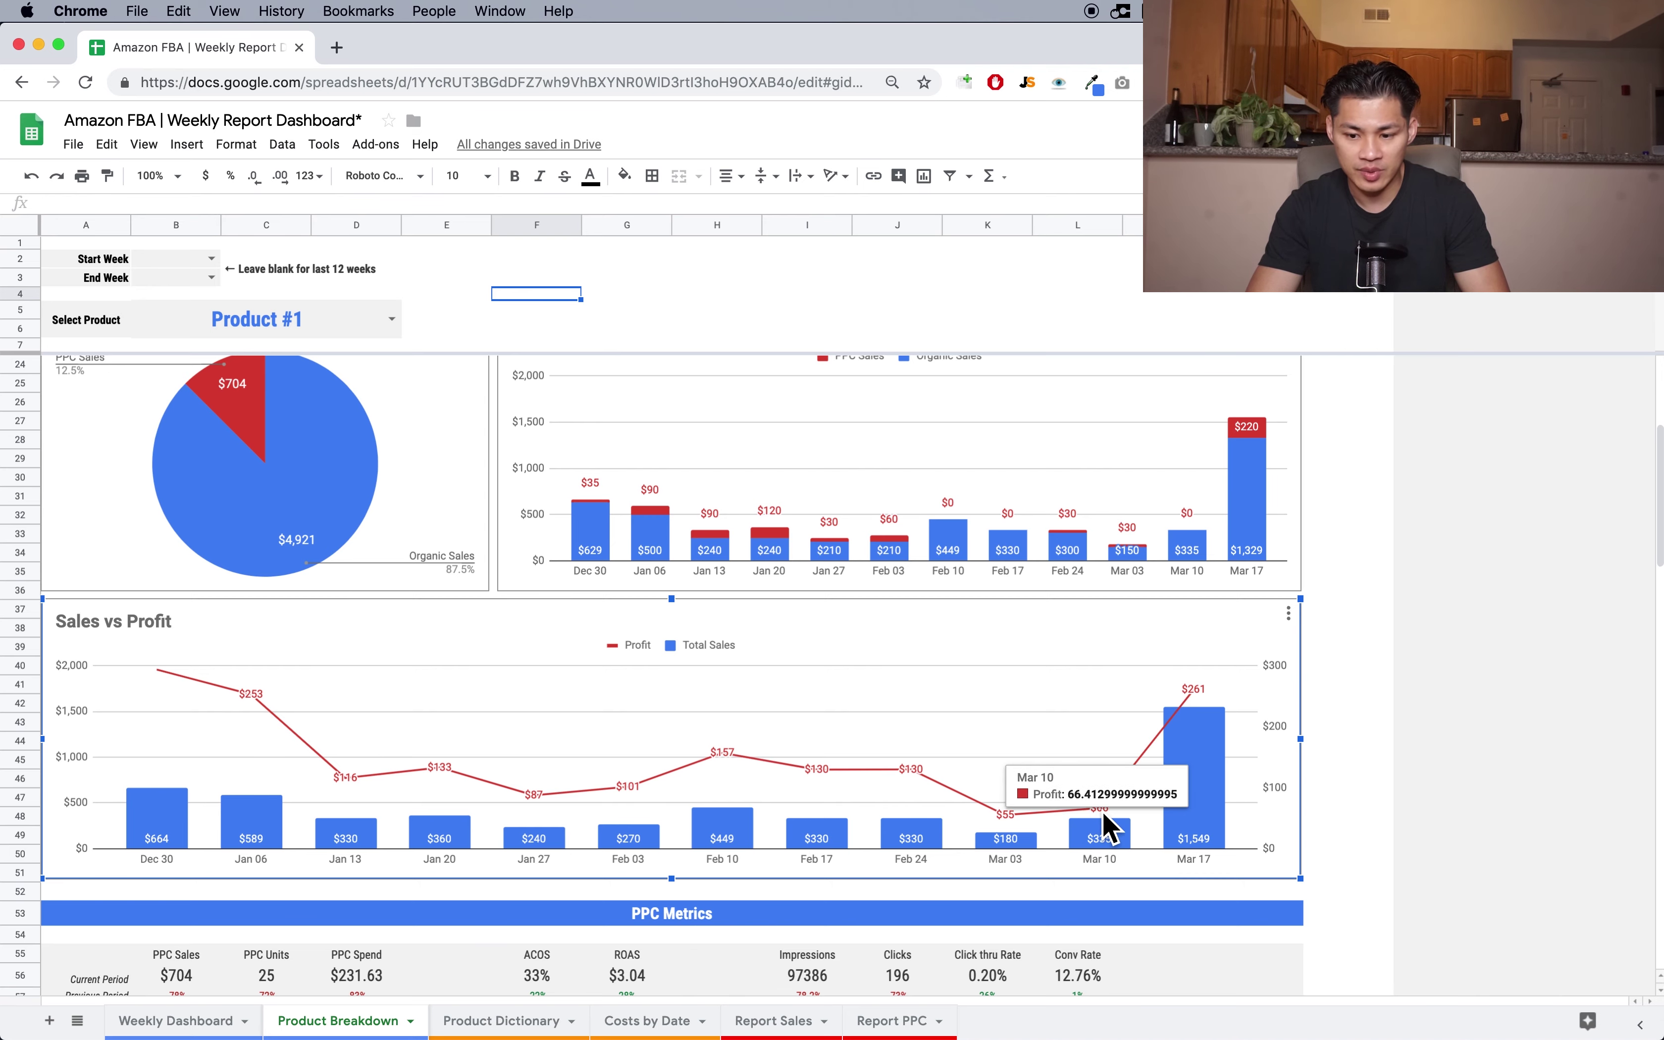
scroll(1107, 828, up, 2)
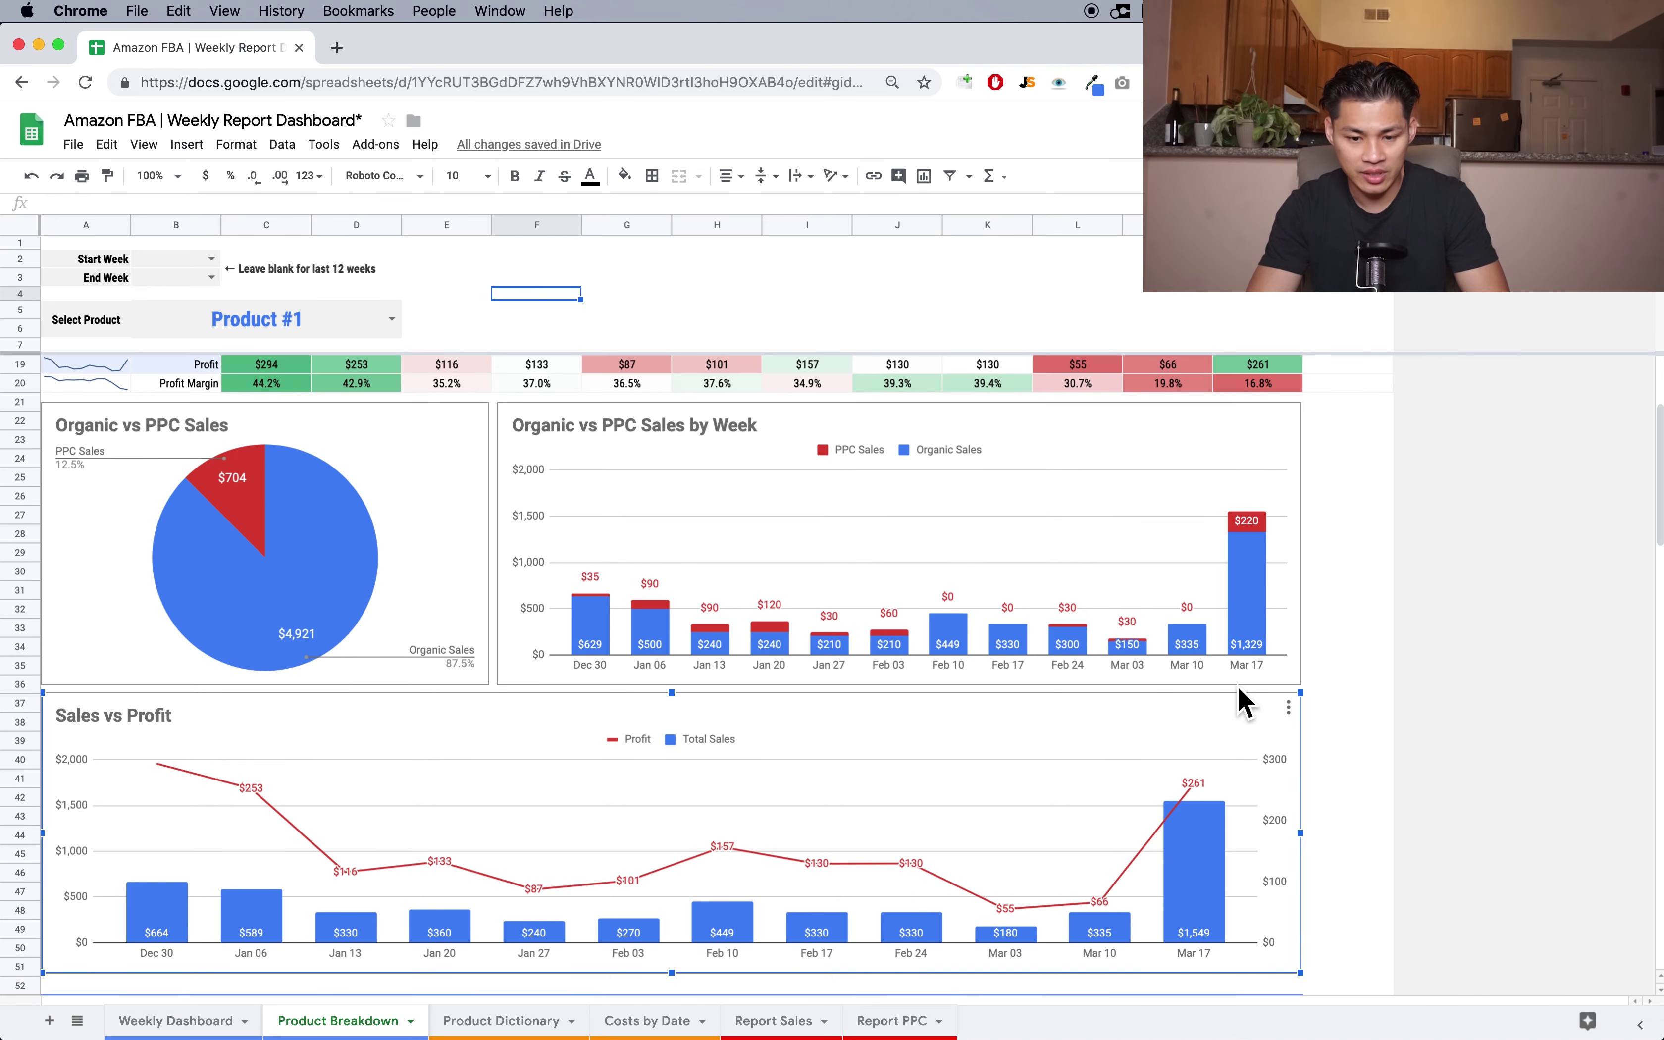
scroll(1239, 688, down, 6)
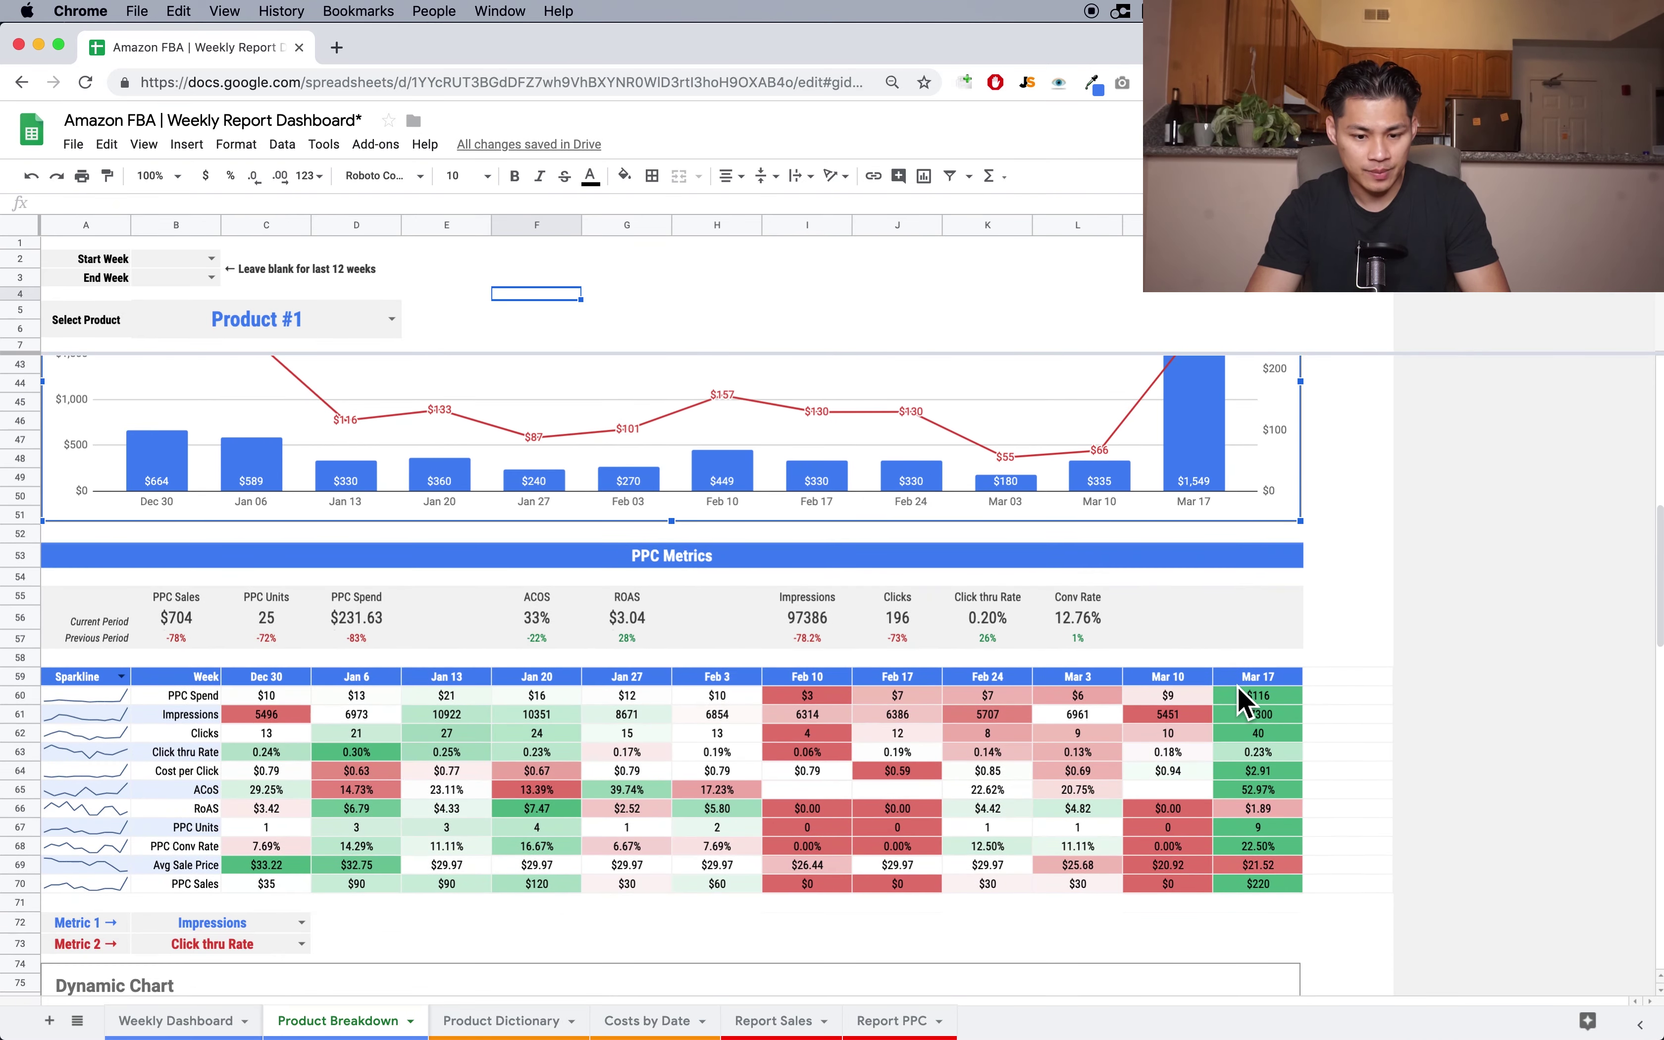
scroll(1245, 702, down, 2)
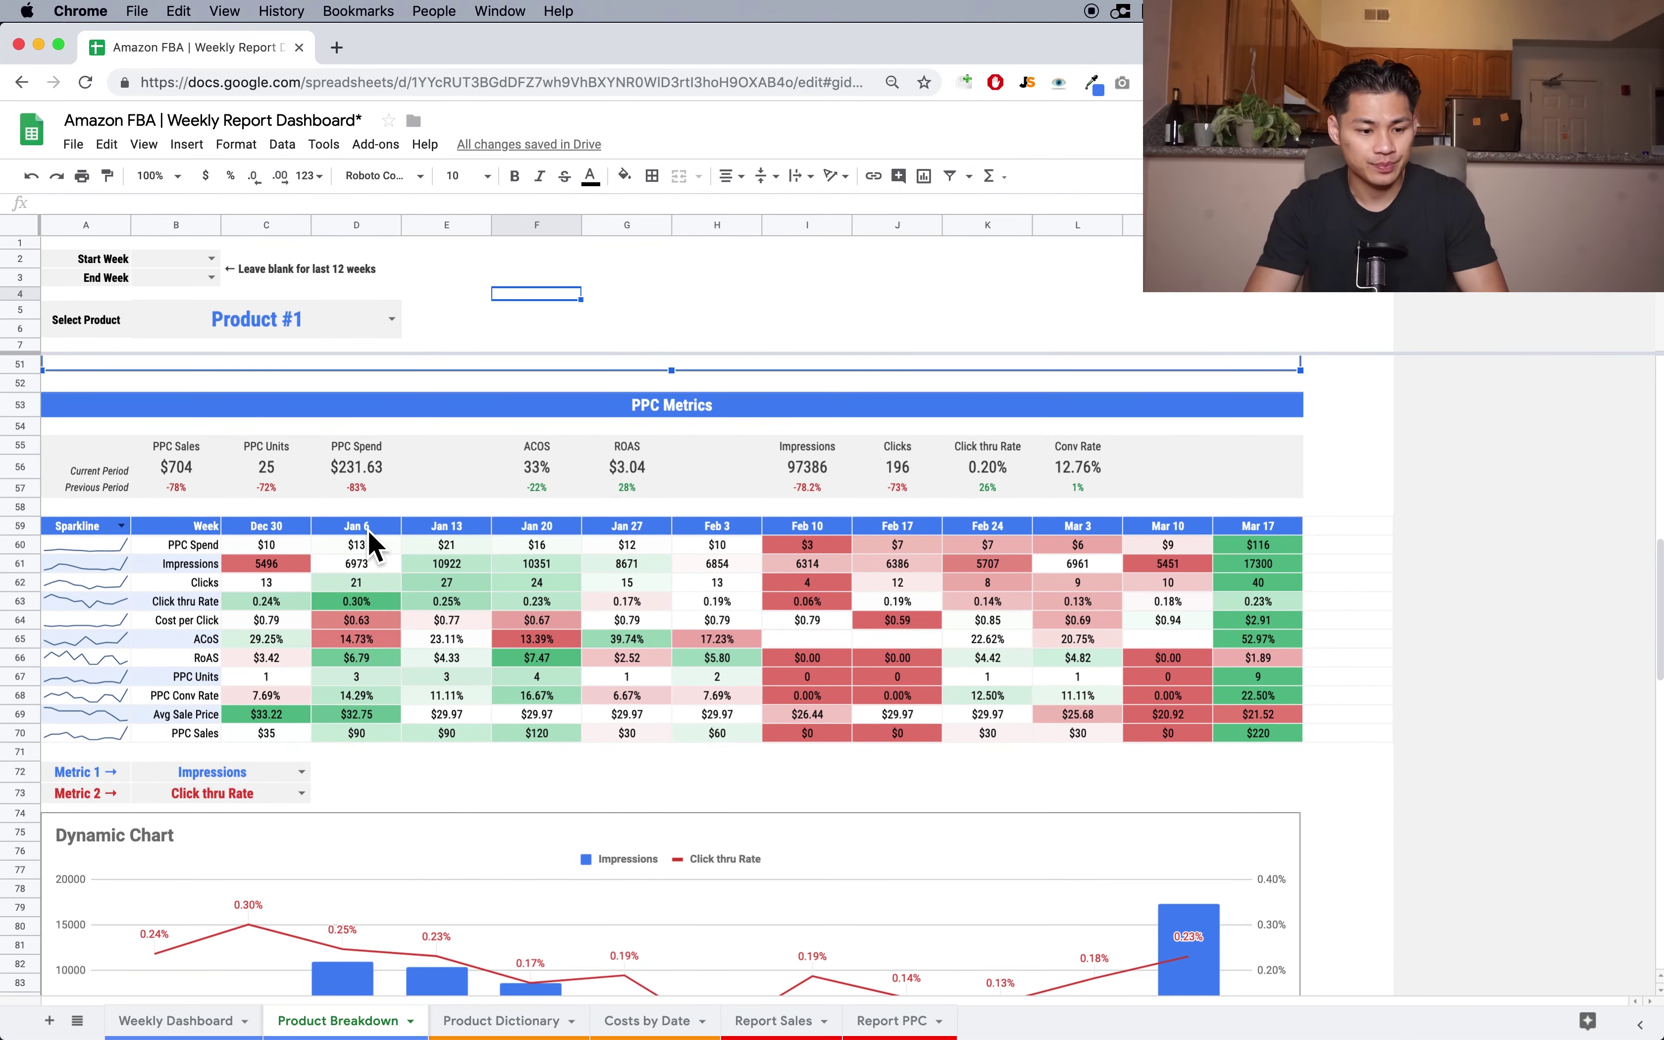
- Switch the trend column of Product #1's weekly sales table from Sparkline to Percentage Δ
scroll(126, 533, up, 10)
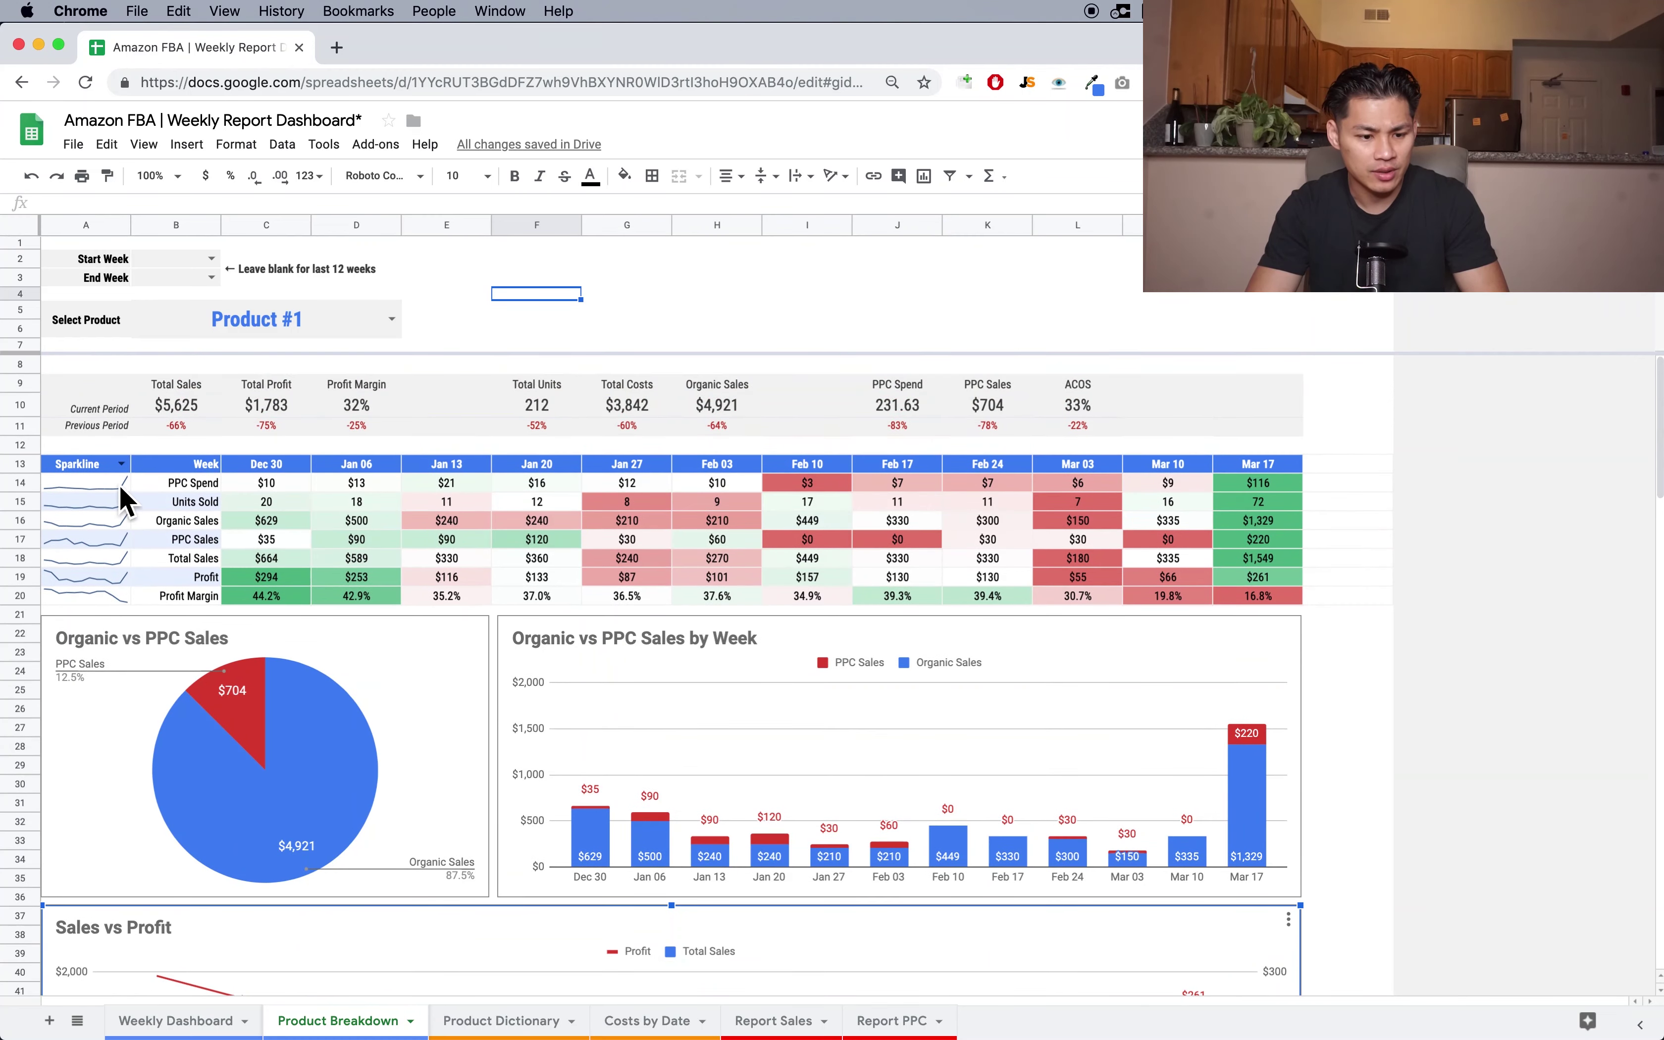
click(128, 475)
click(123, 565)
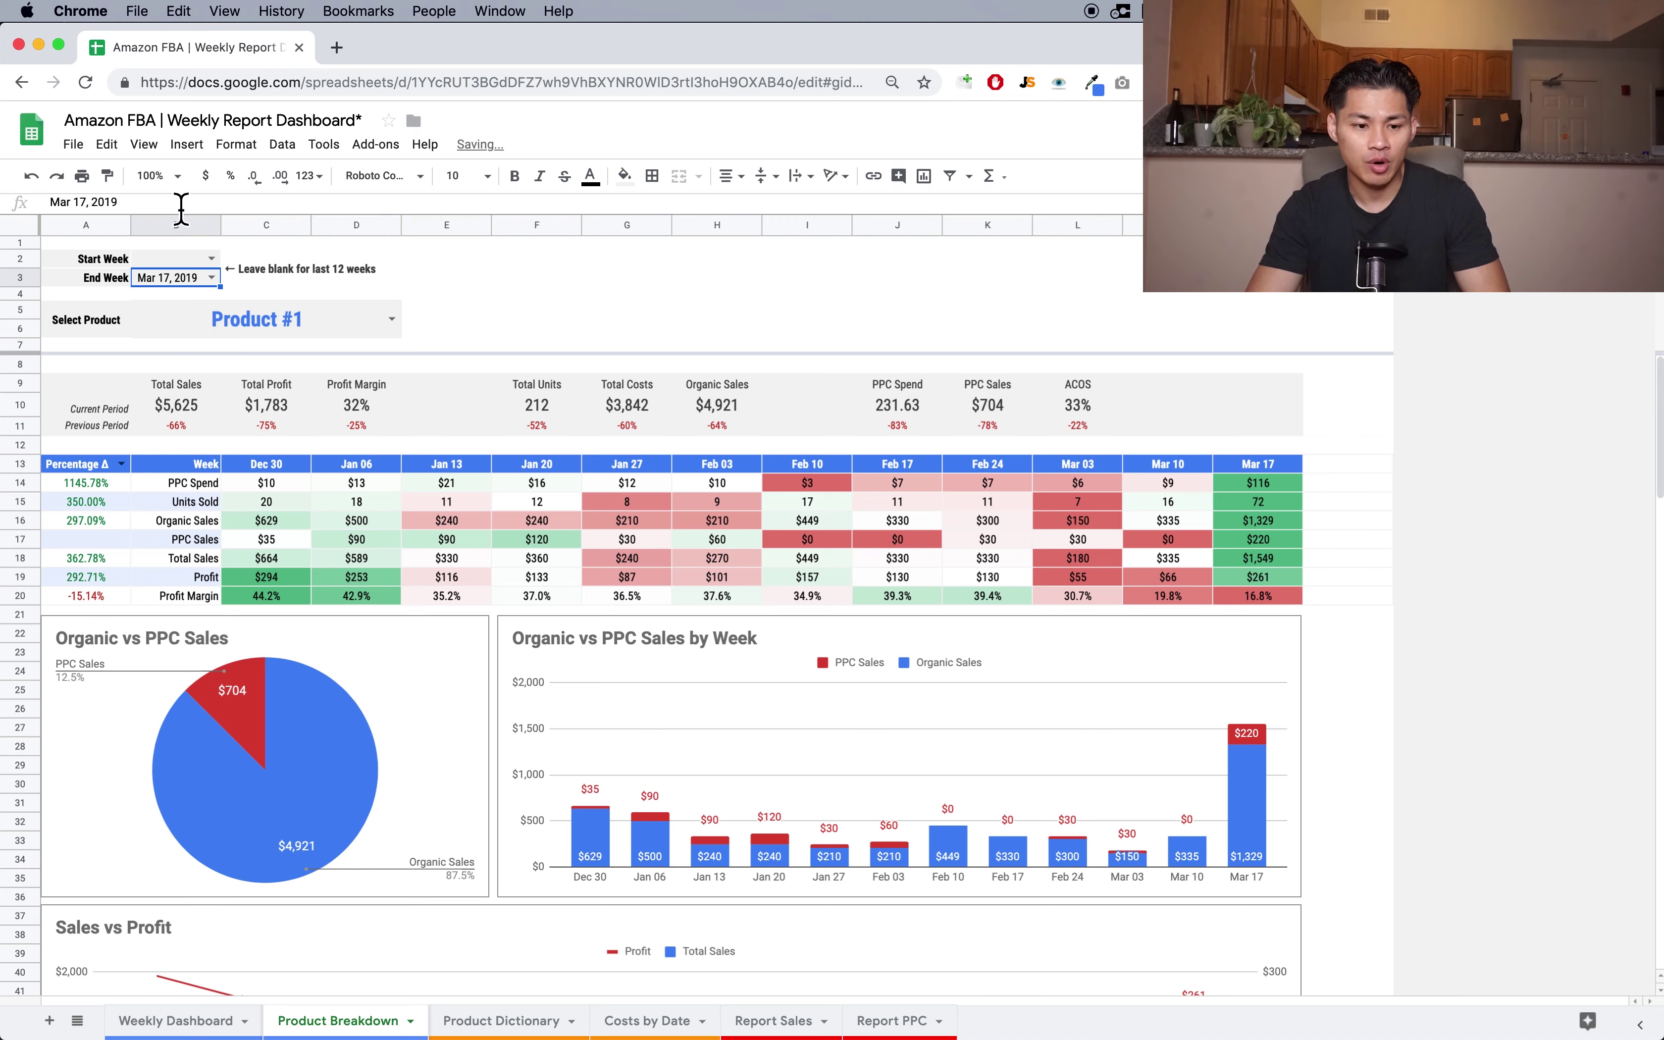
- Set the Product Breakdown Start Week to 3/11/2018 and unhide the remaining week columns, accepting the protected edit
click(211, 258)
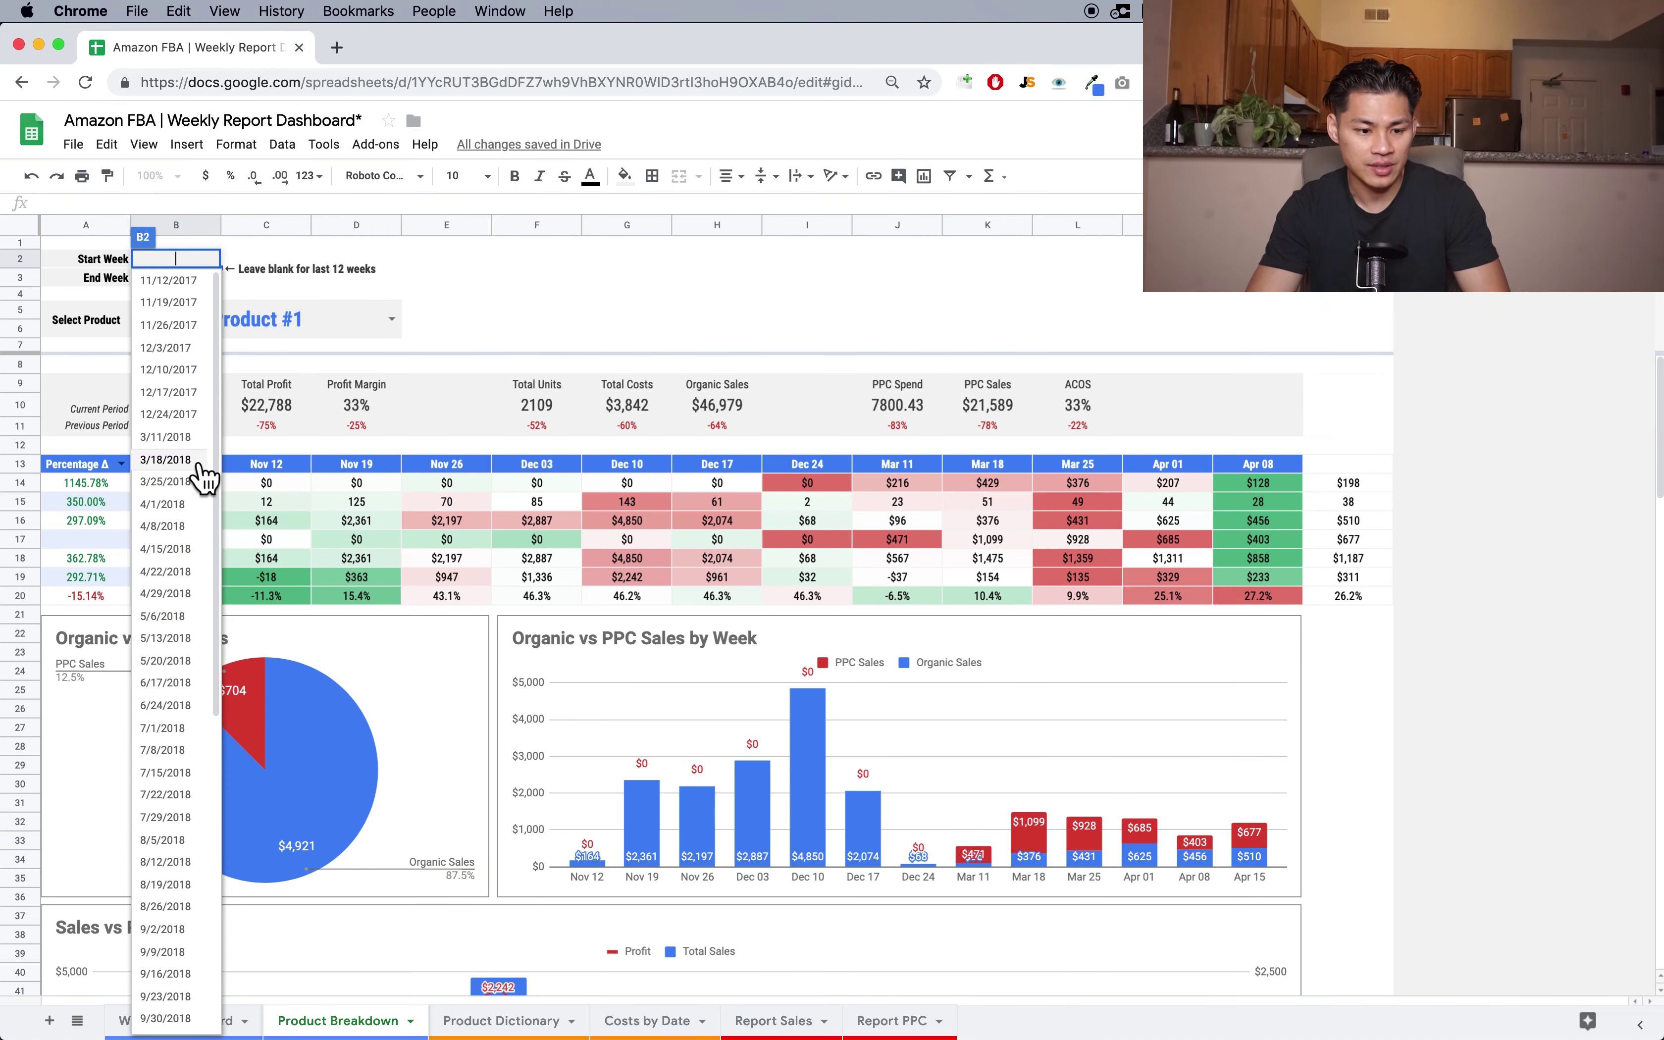
click(195, 440)
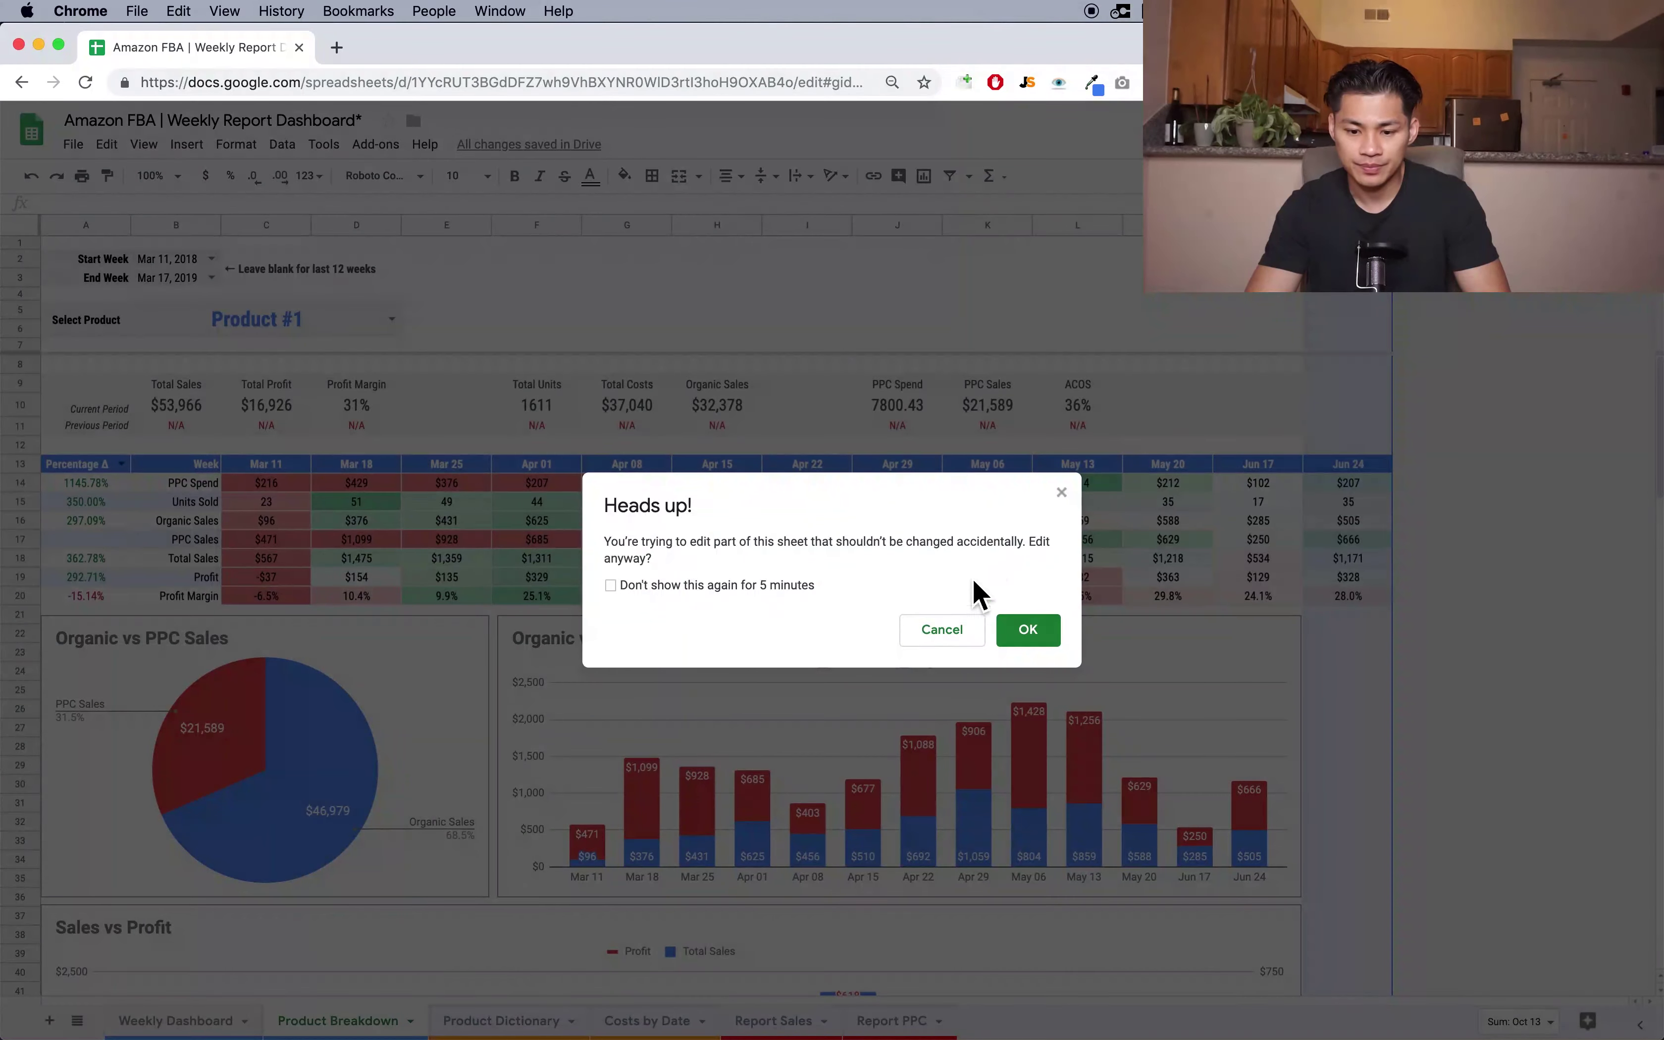
click(1045, 629)
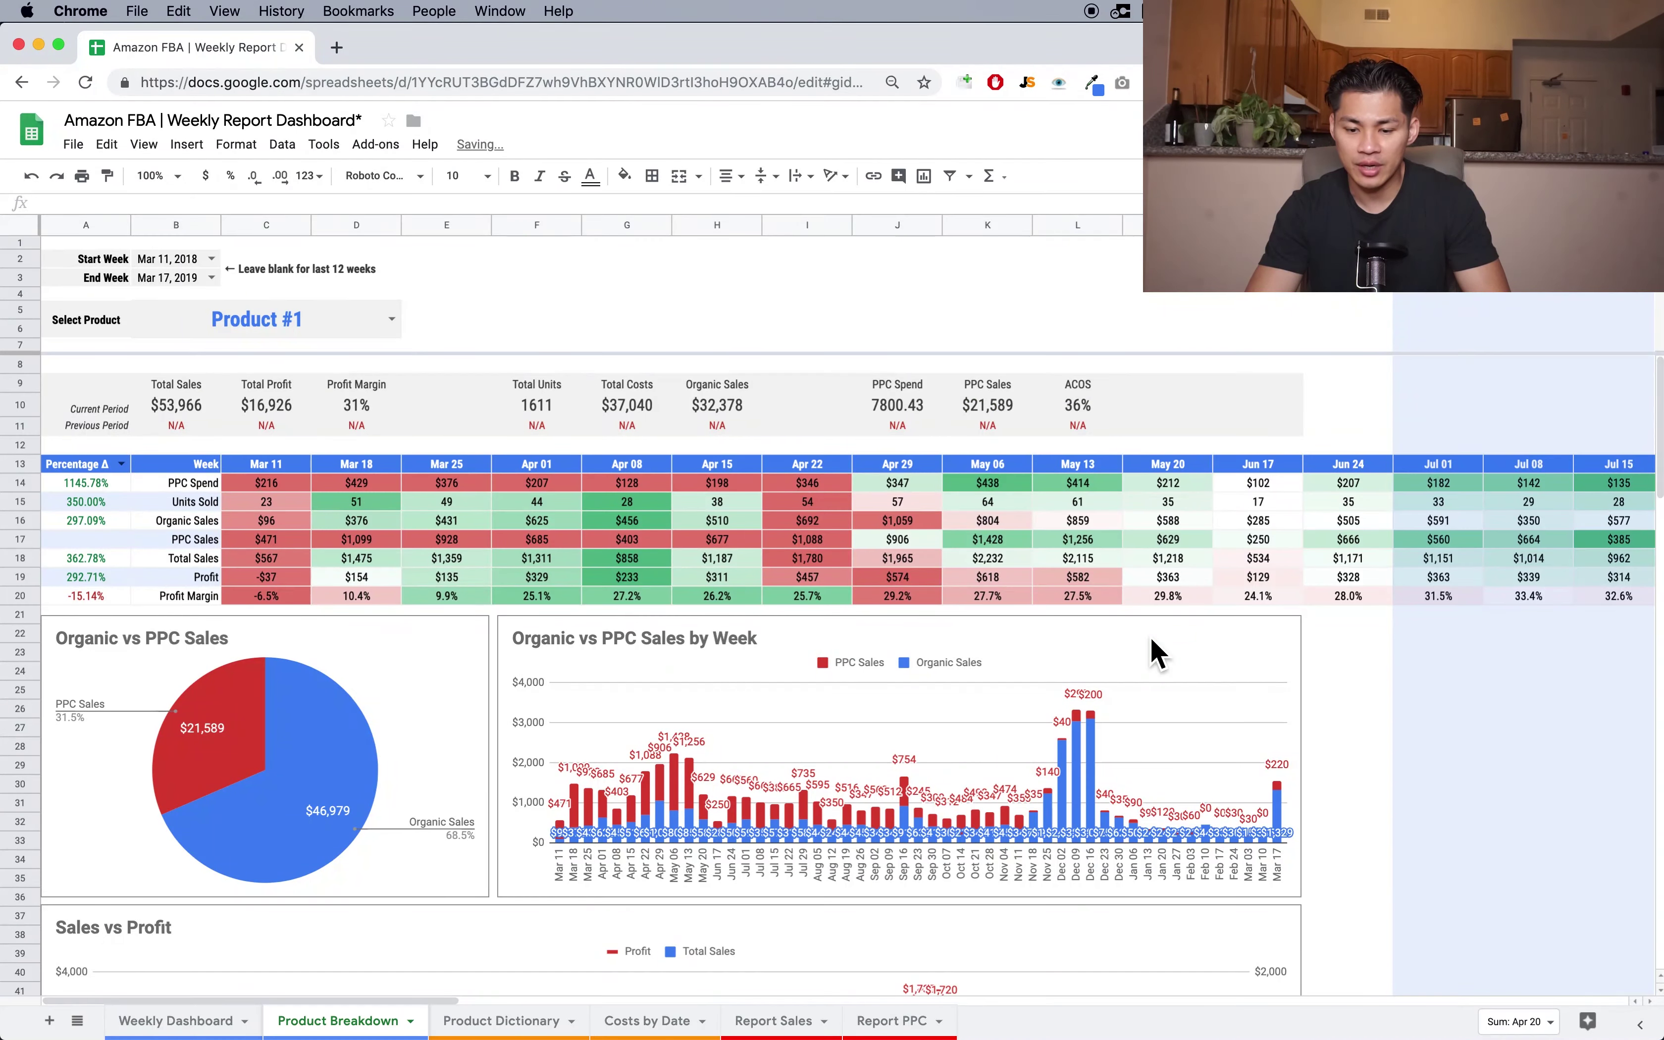
- Turn off data labels for all series in the Organic vs PPC Sales by Week chart
double_click(1169, 637)
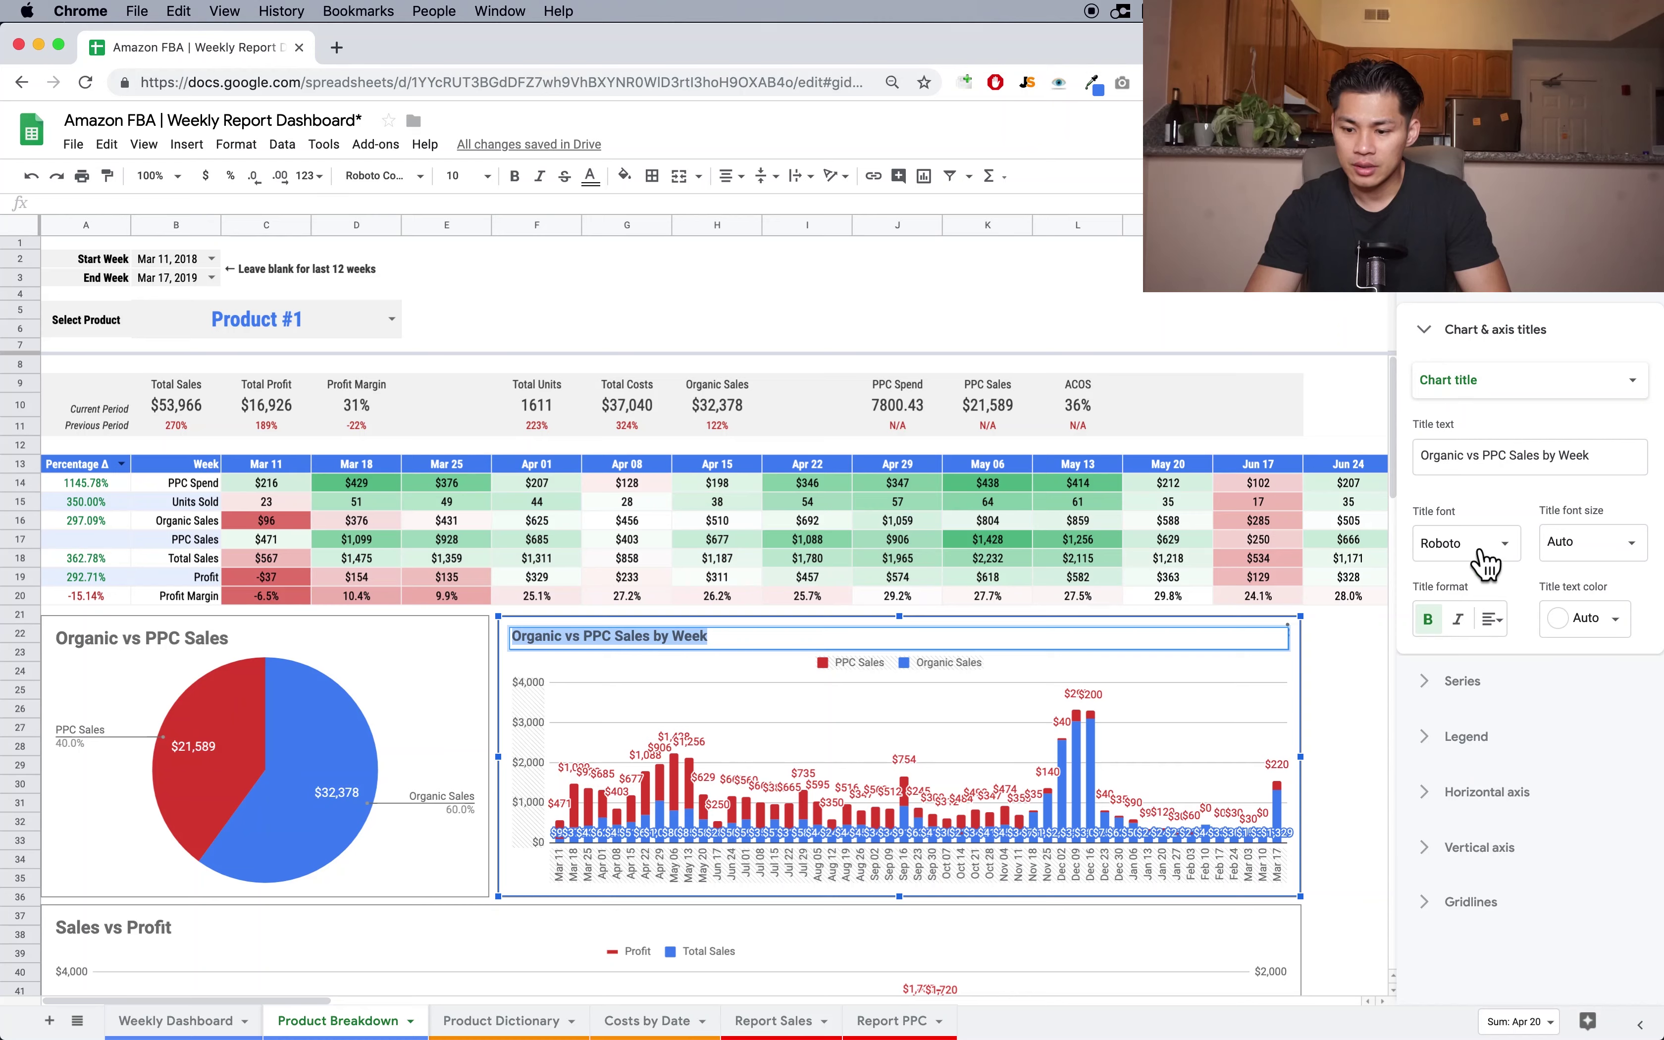
click(1489, 681)
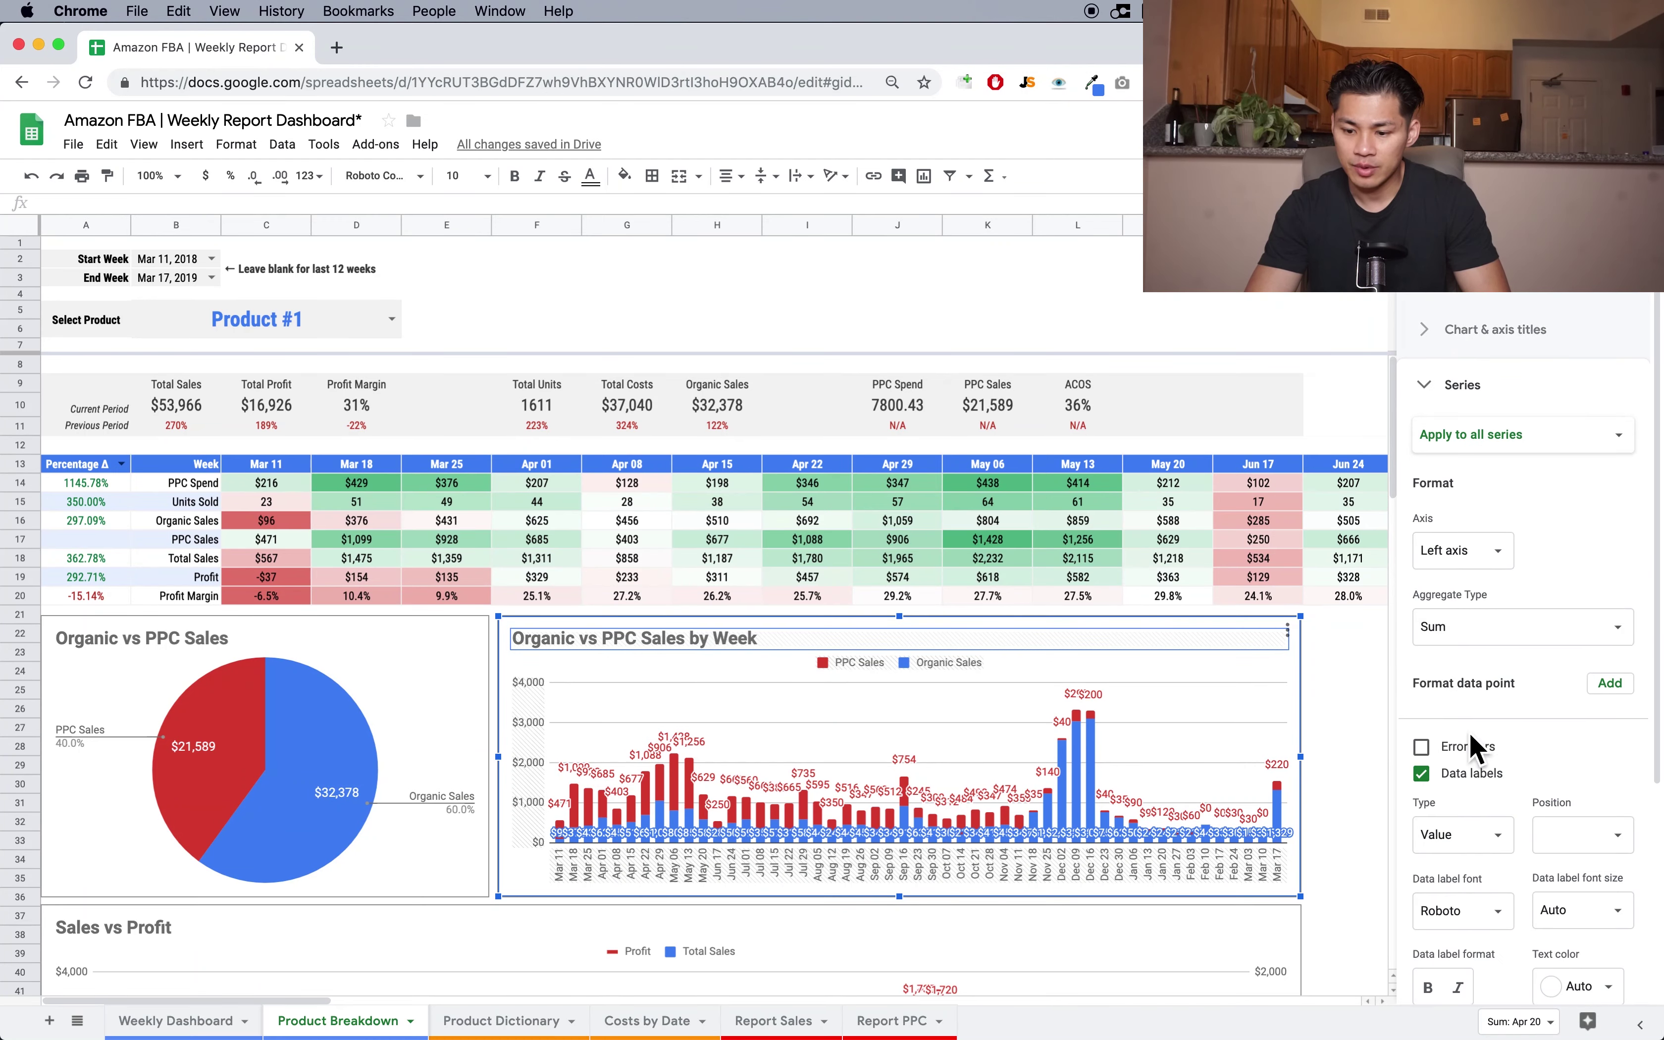
click(1458, 776)
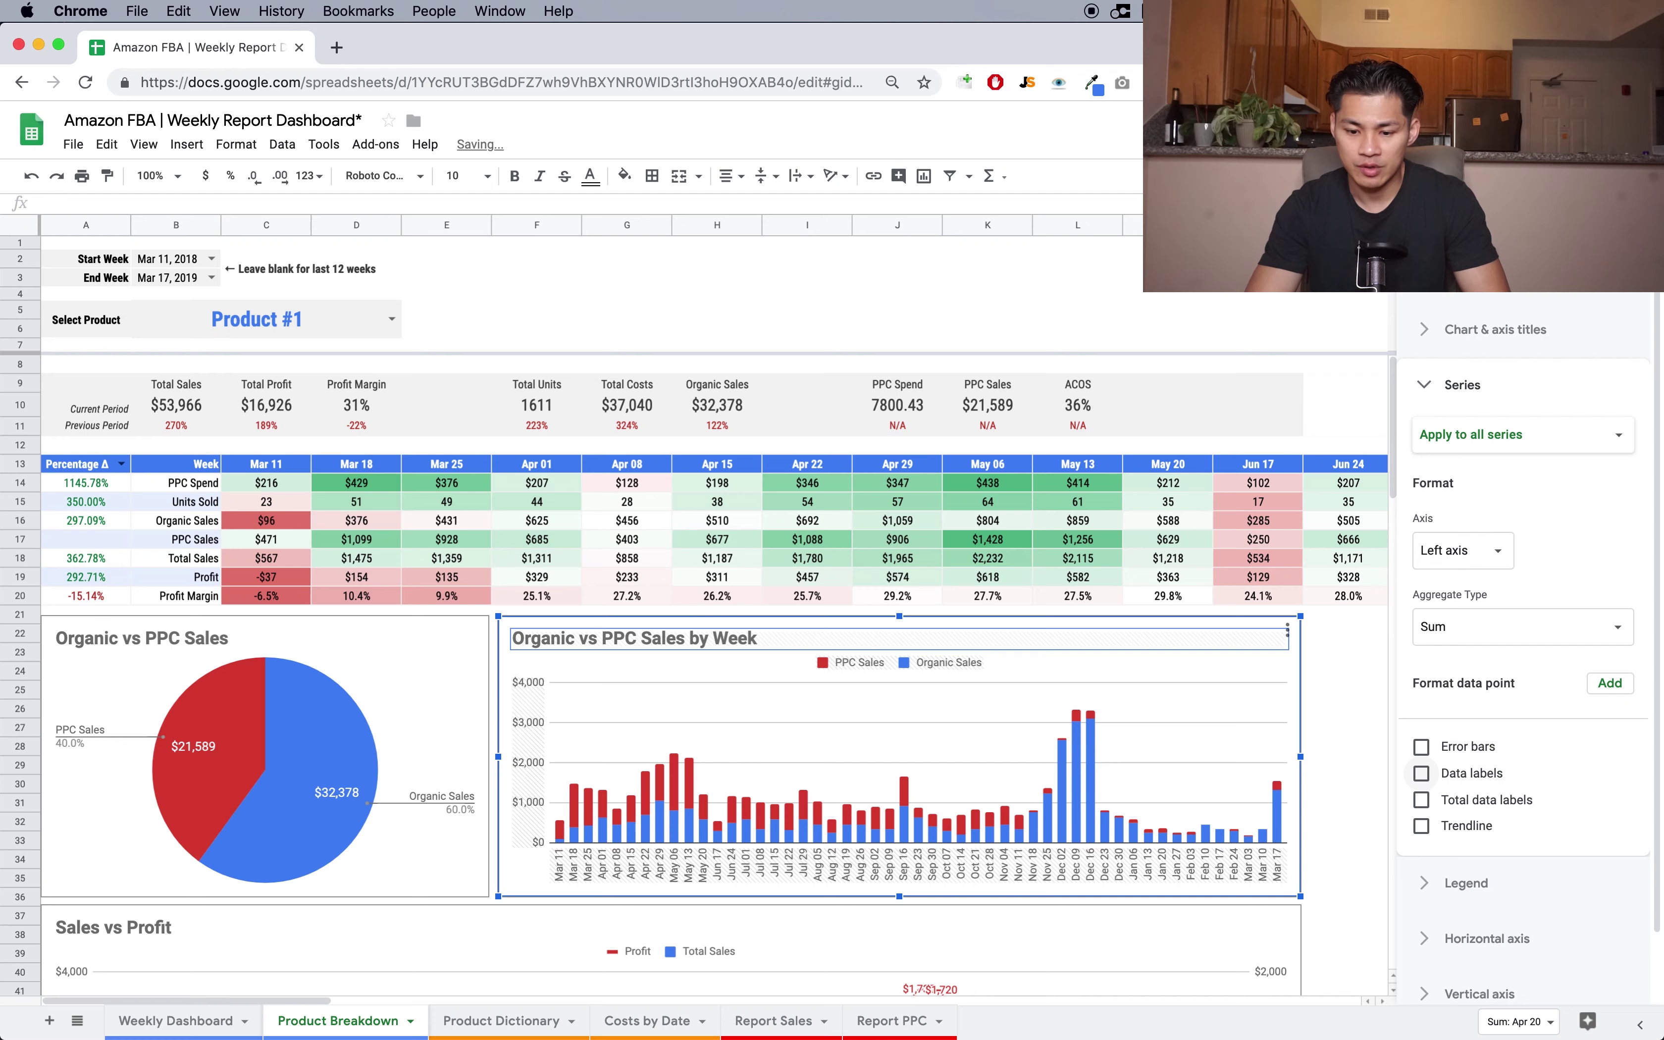
key(Escape)
click(1363, 788)
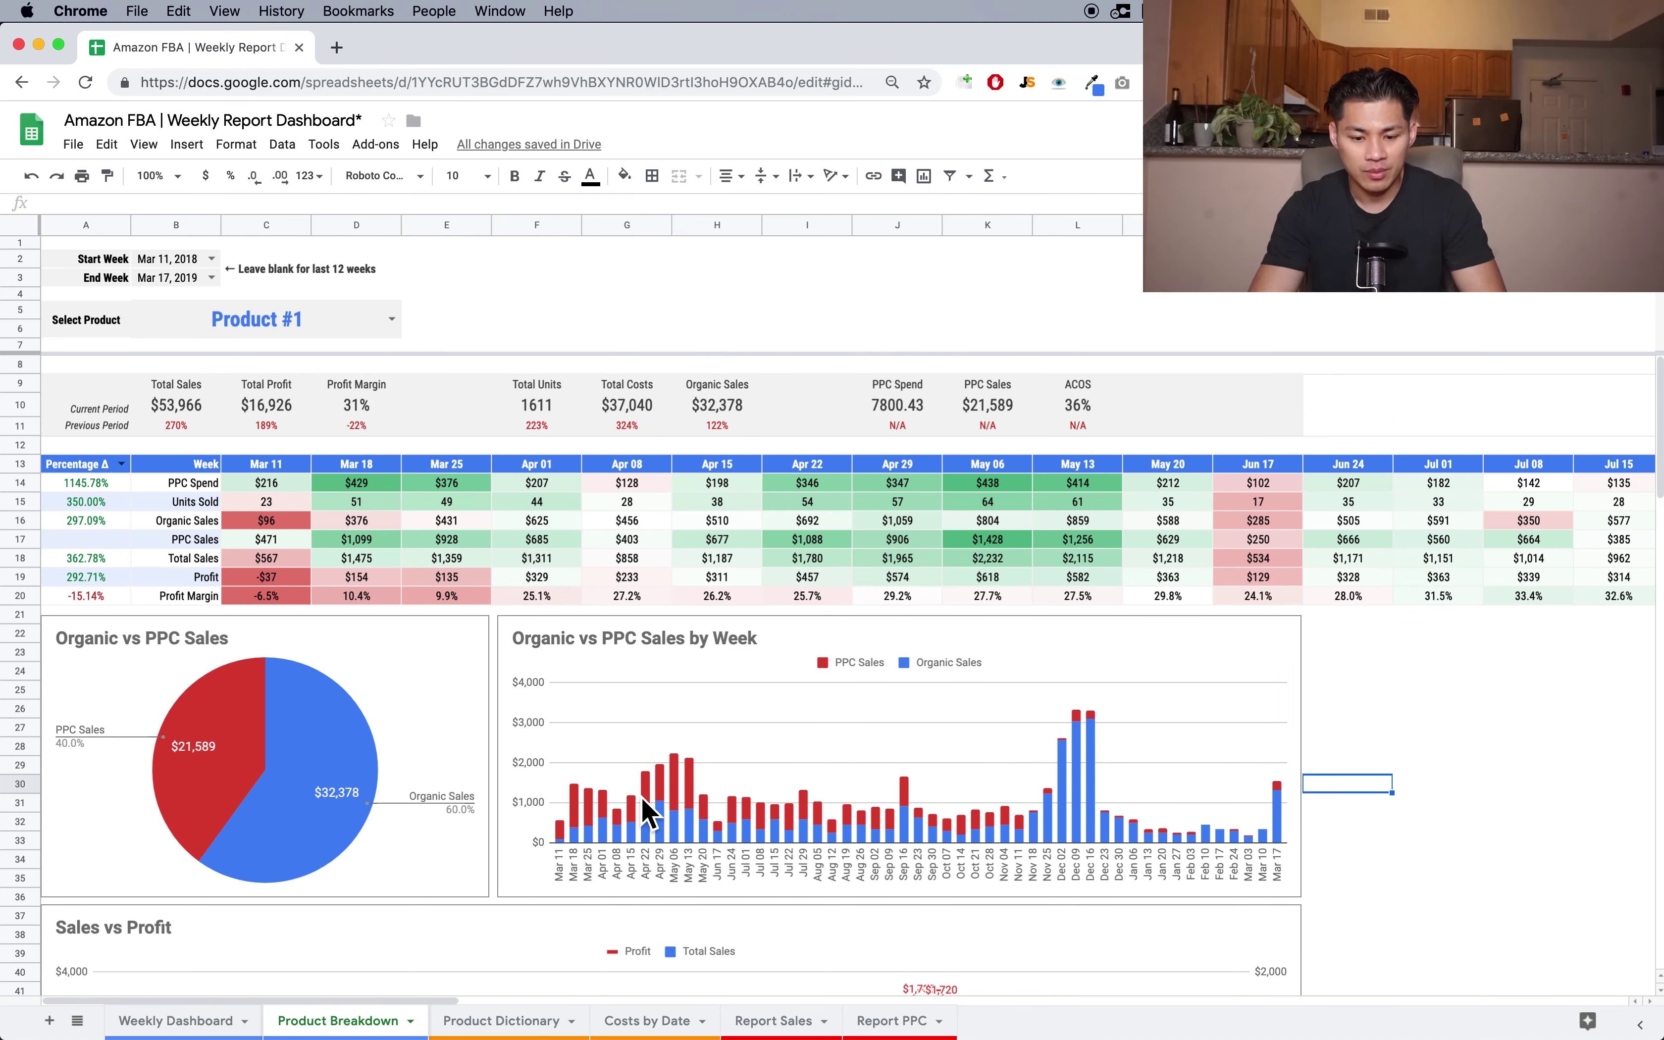
- Examine the organic and PPC sales bars in the weekly chart, including the Mar 03 value
click(578, 835)
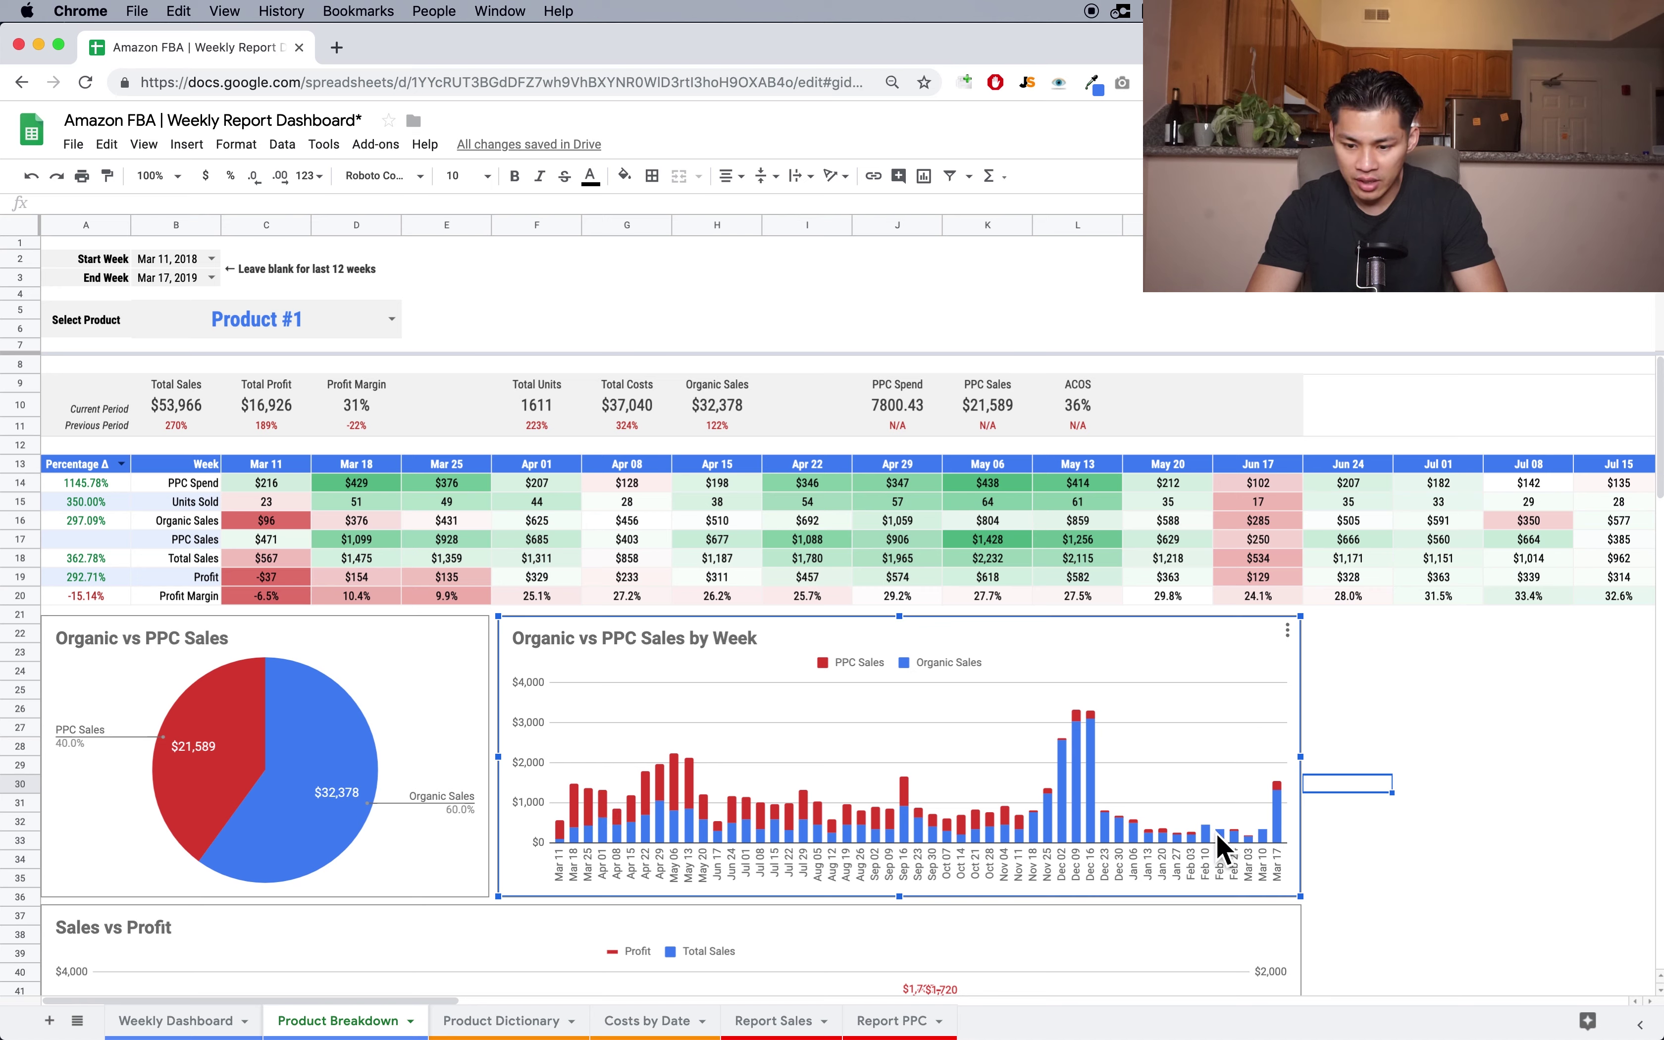
mouse_move(1253, 848)
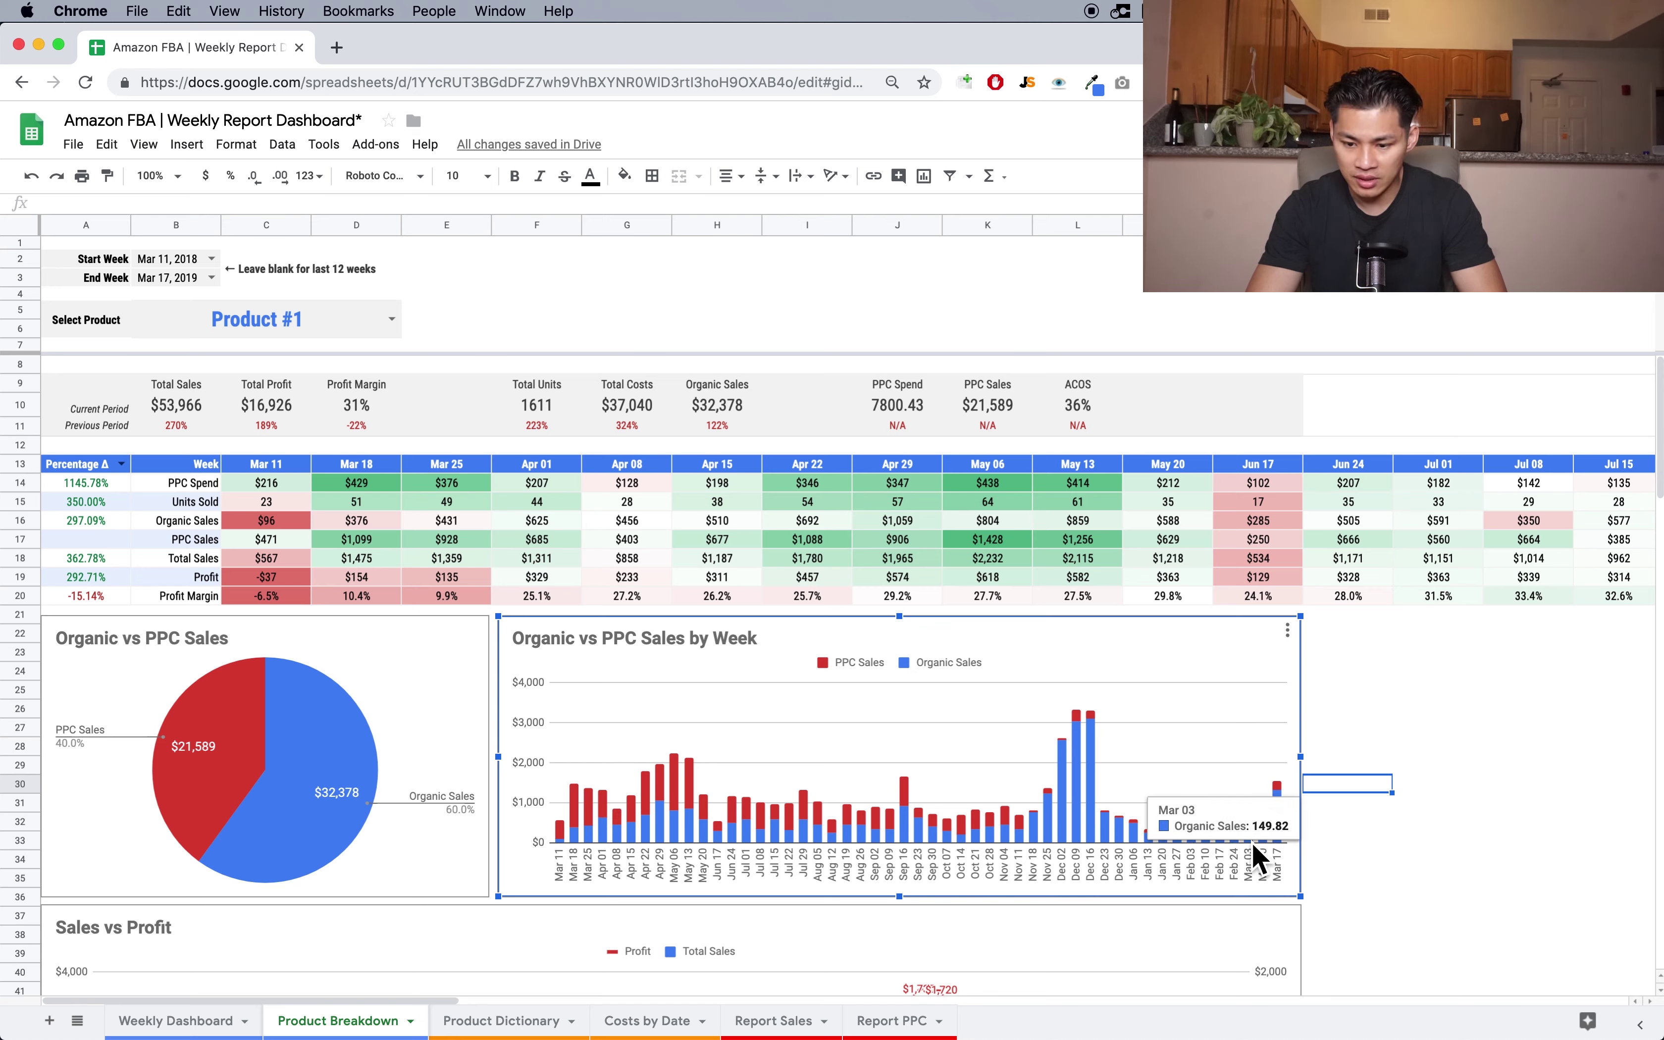
click(1385, 714)
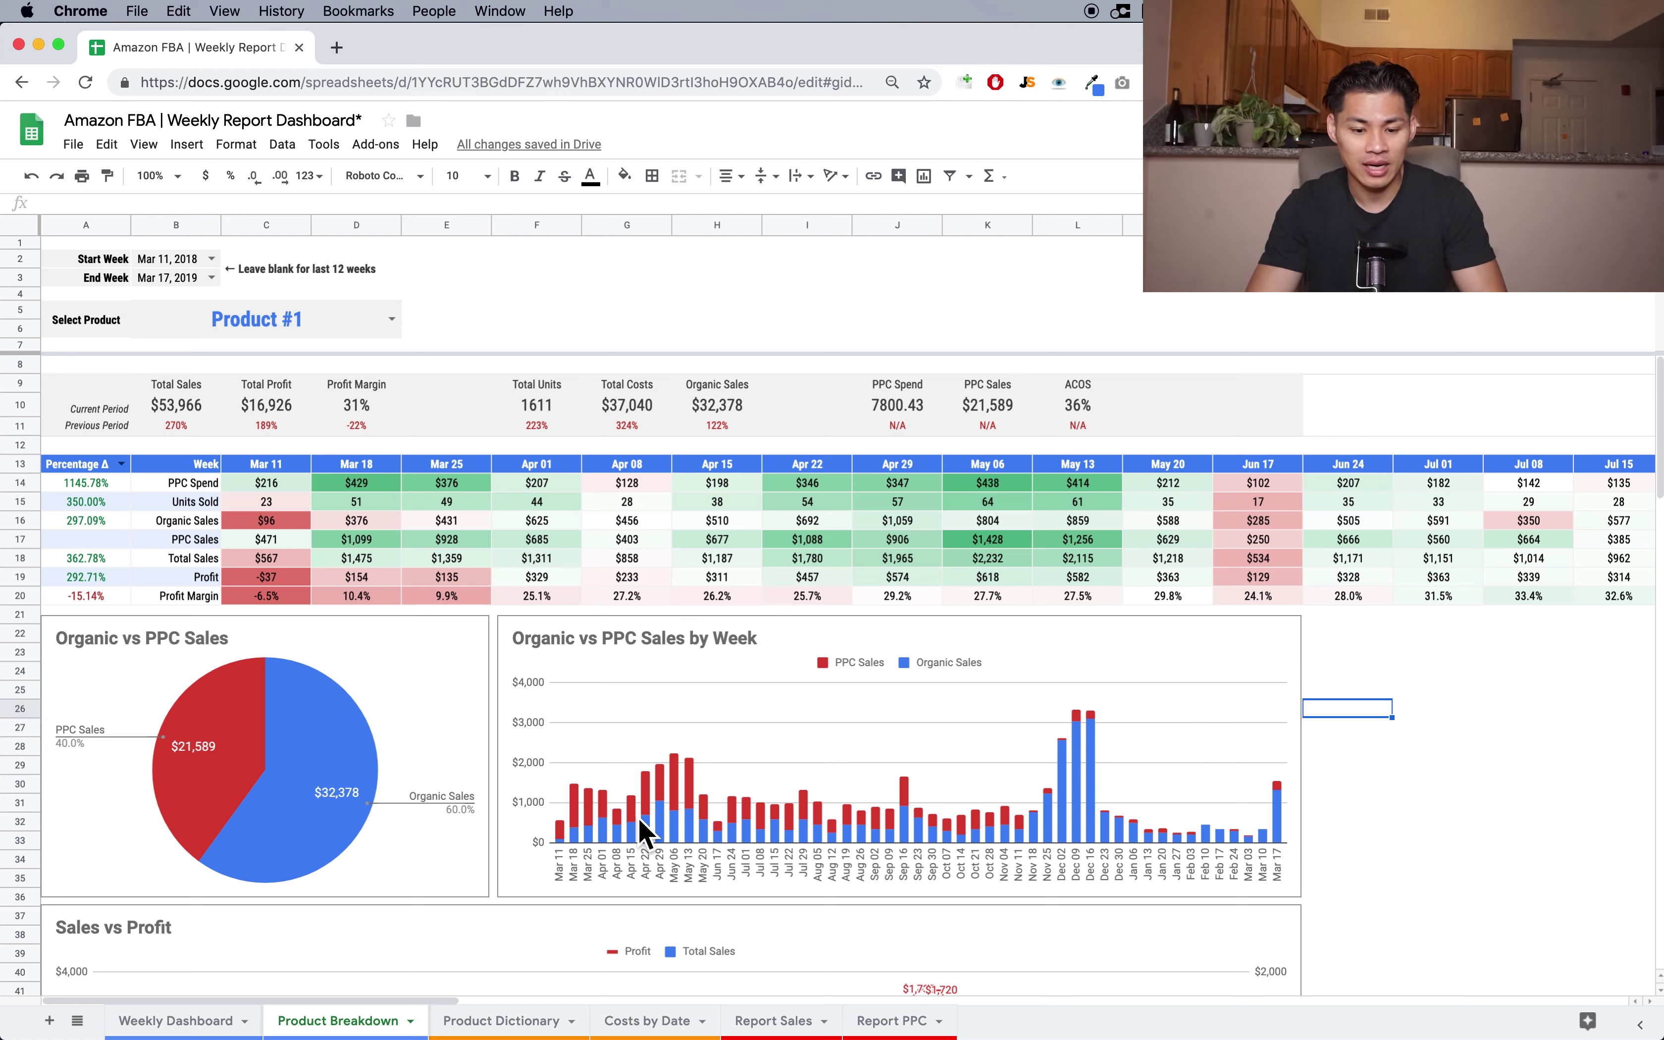
click(603, 832)
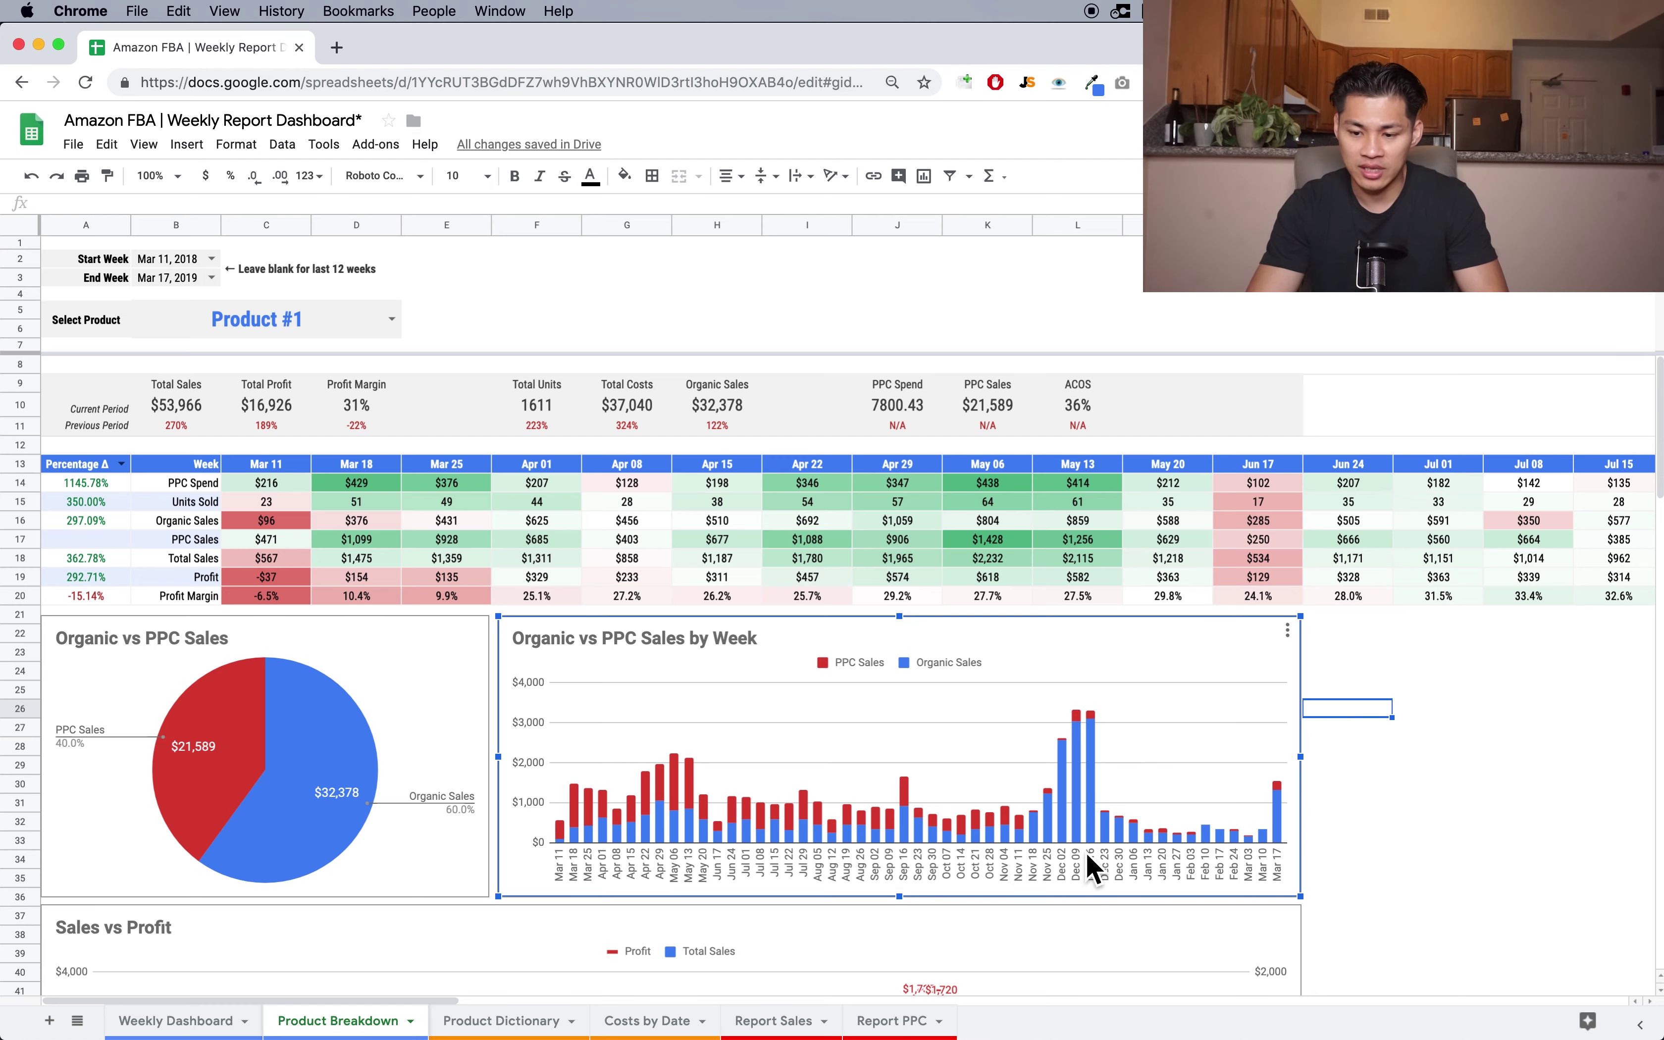
click(1411, 791)
- Turn off data labels for all series in the Sales vs Profit chart
scroll(1410, 794, down, 5)
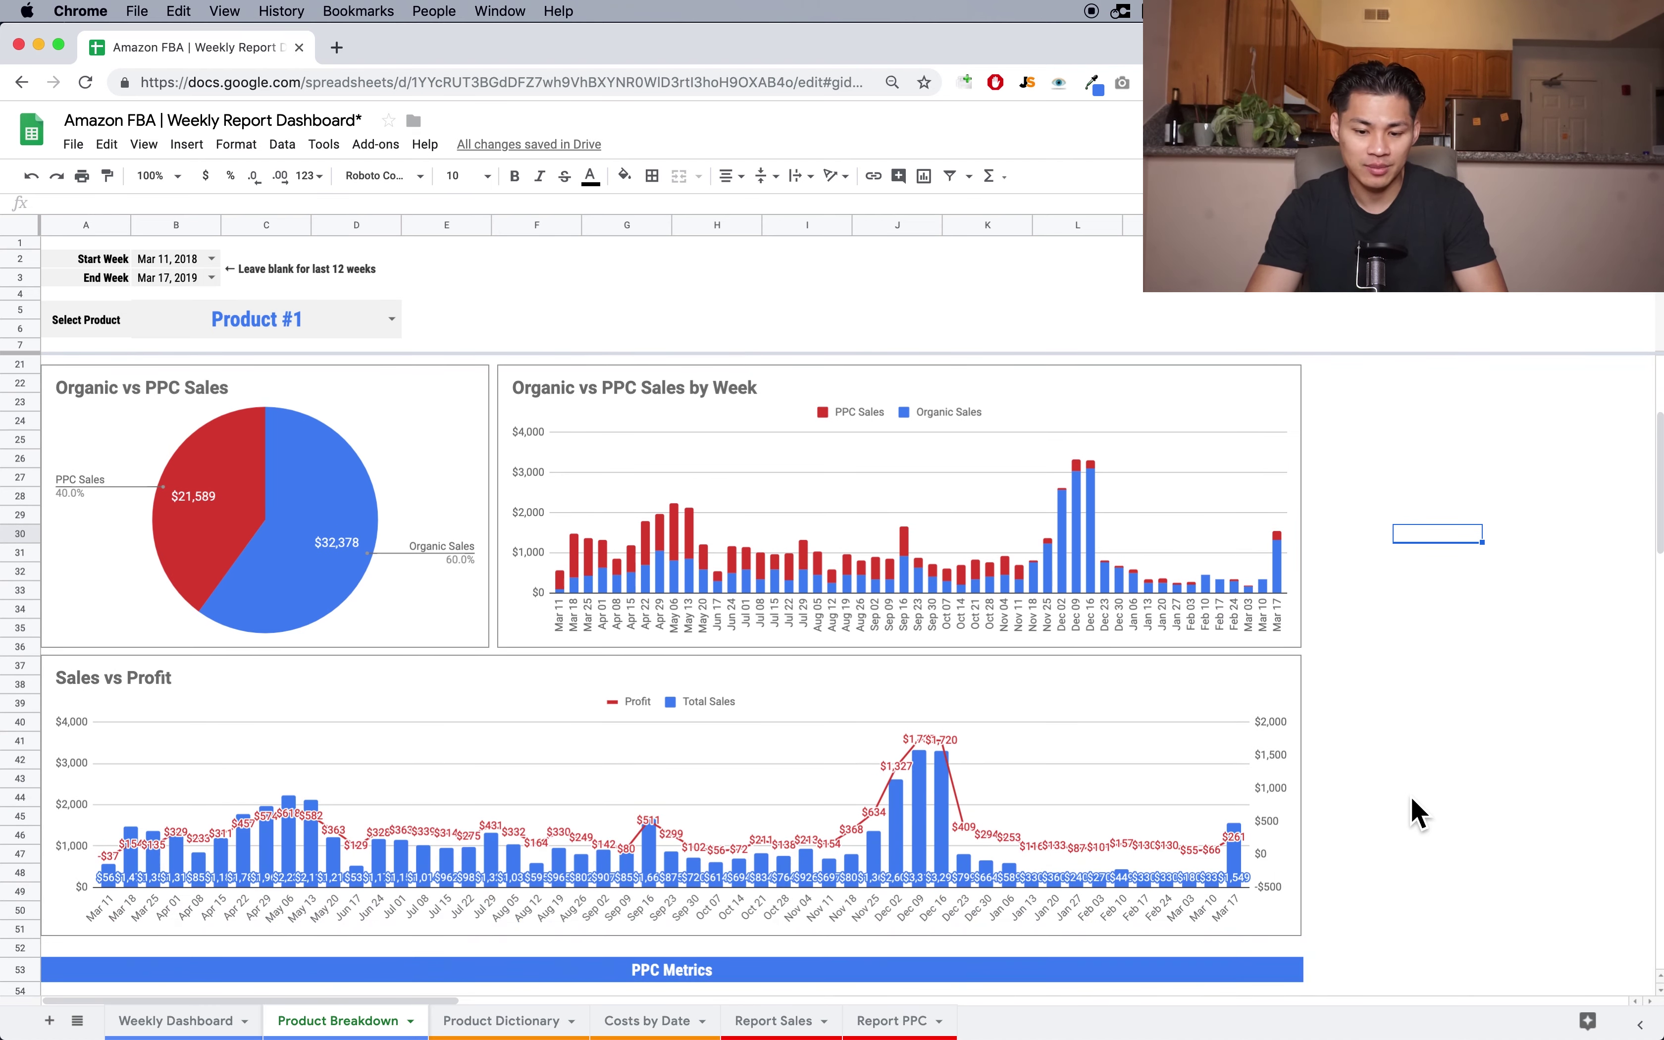
click(1057, 786)
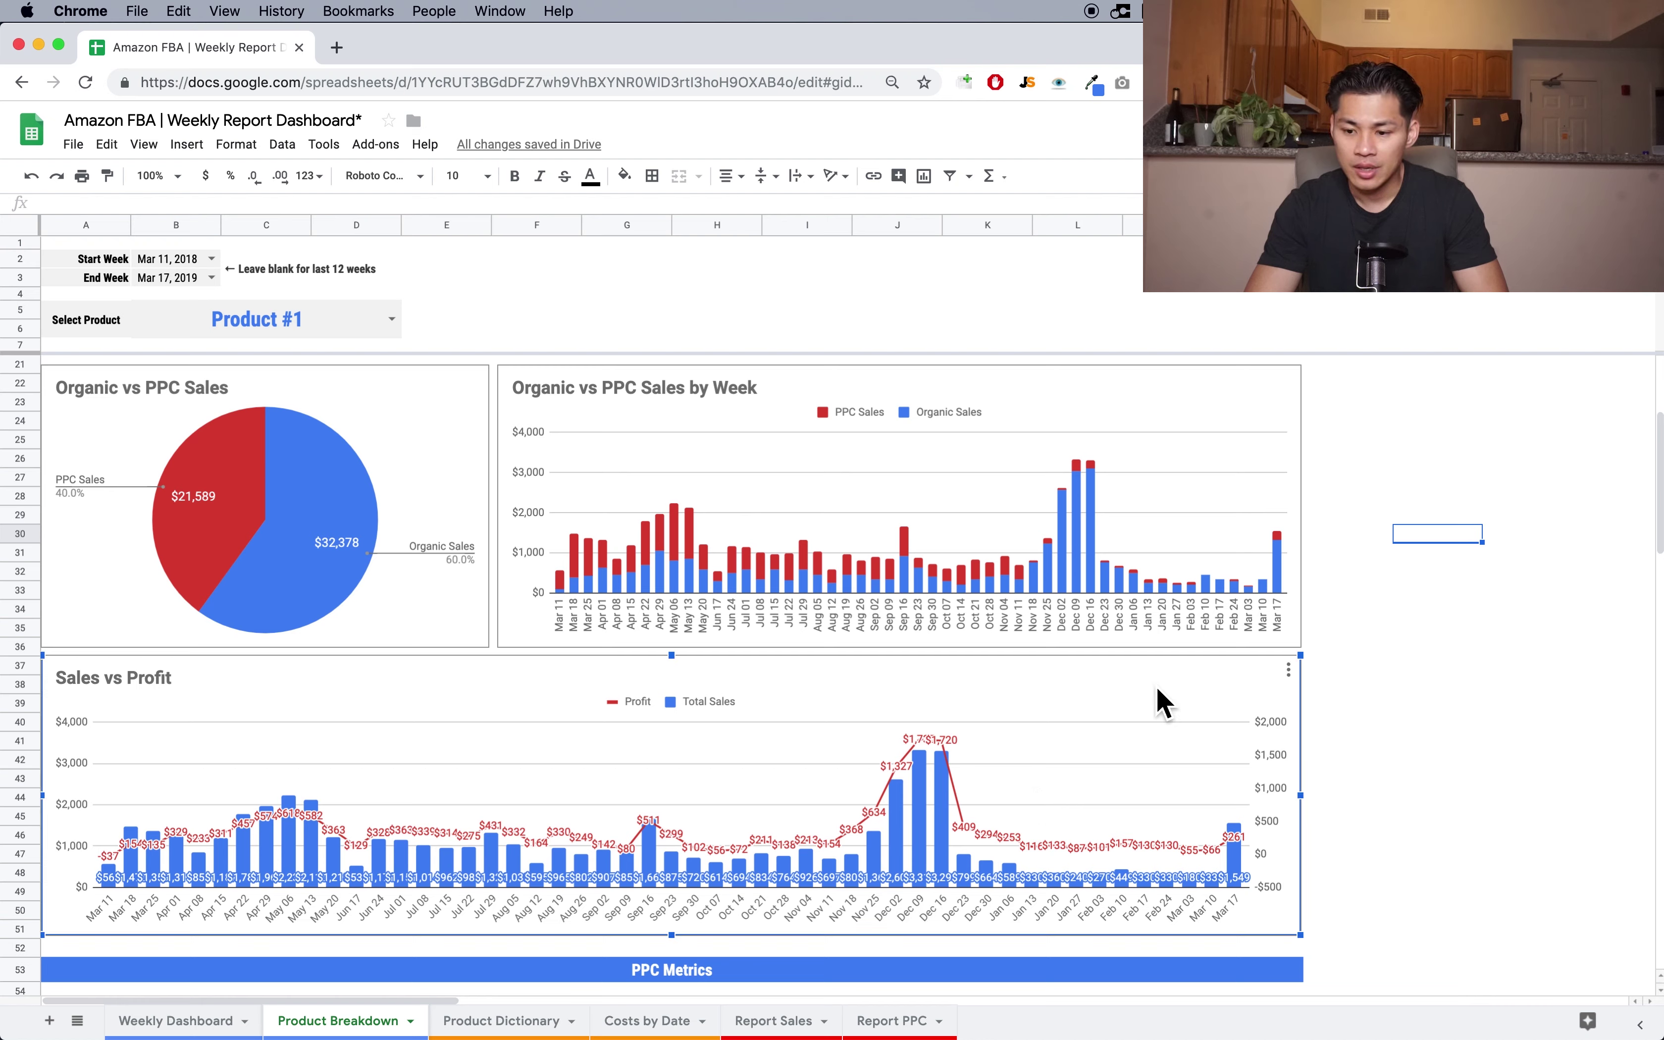
double_click(1057, 785)
click(1492, 396)
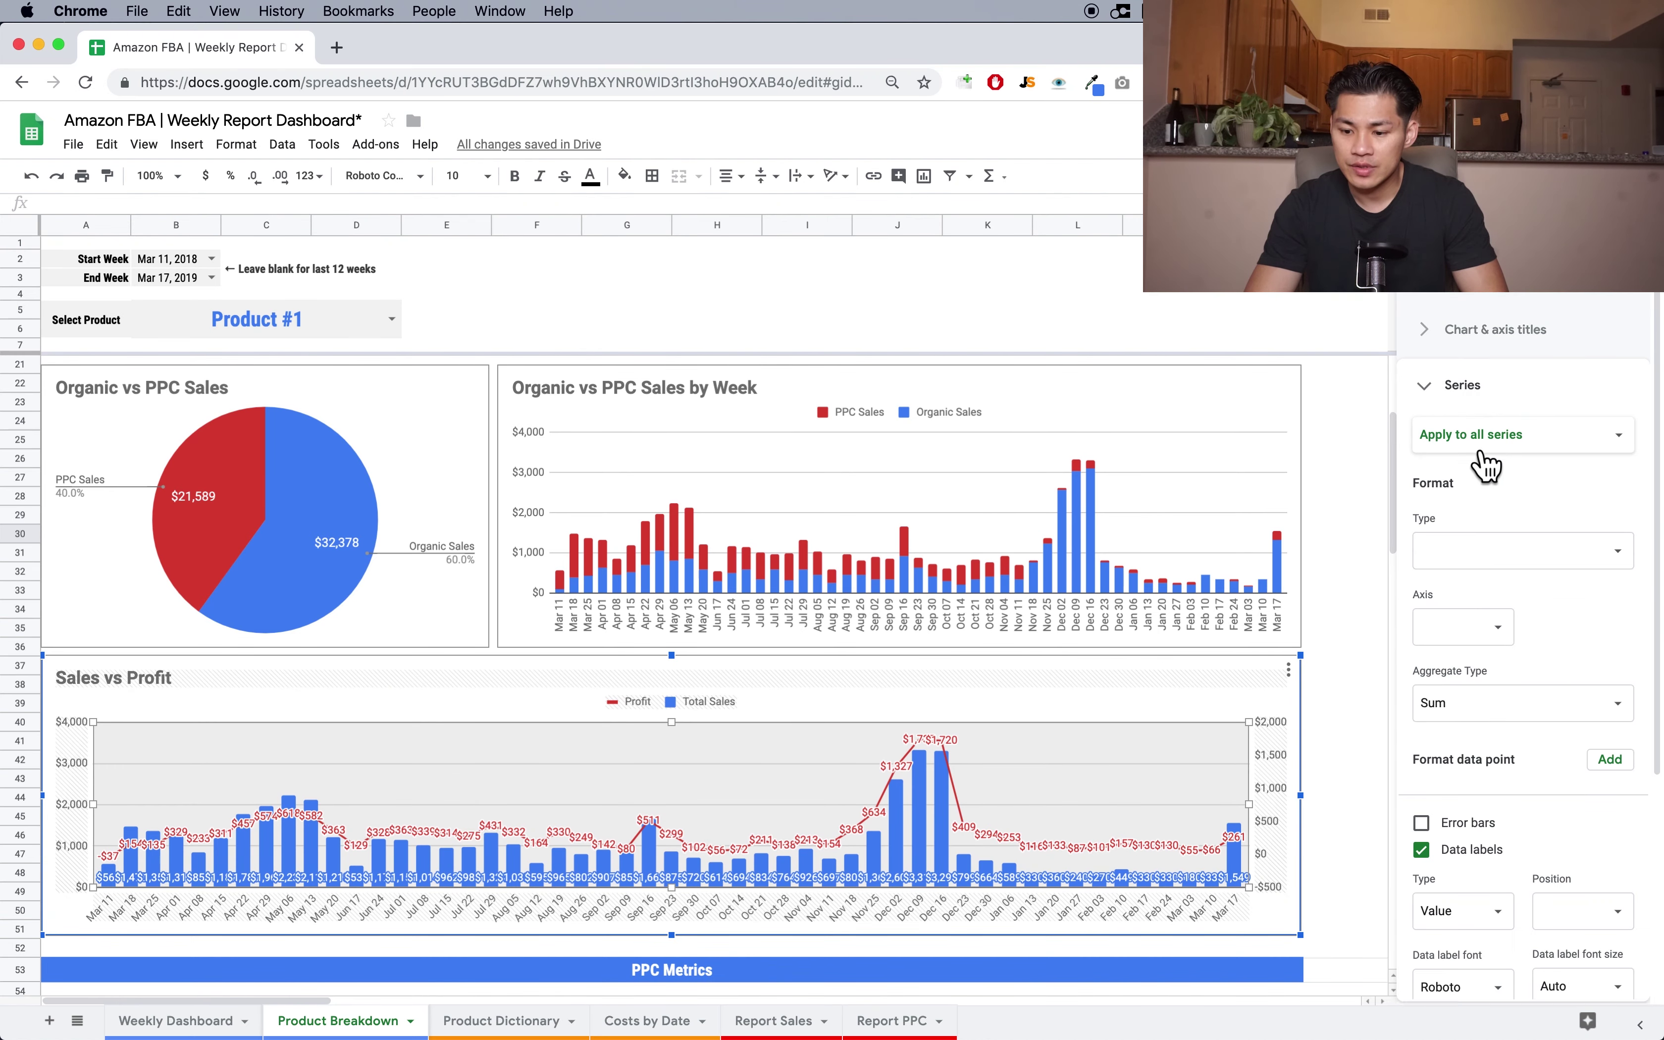
click(1421, 850)
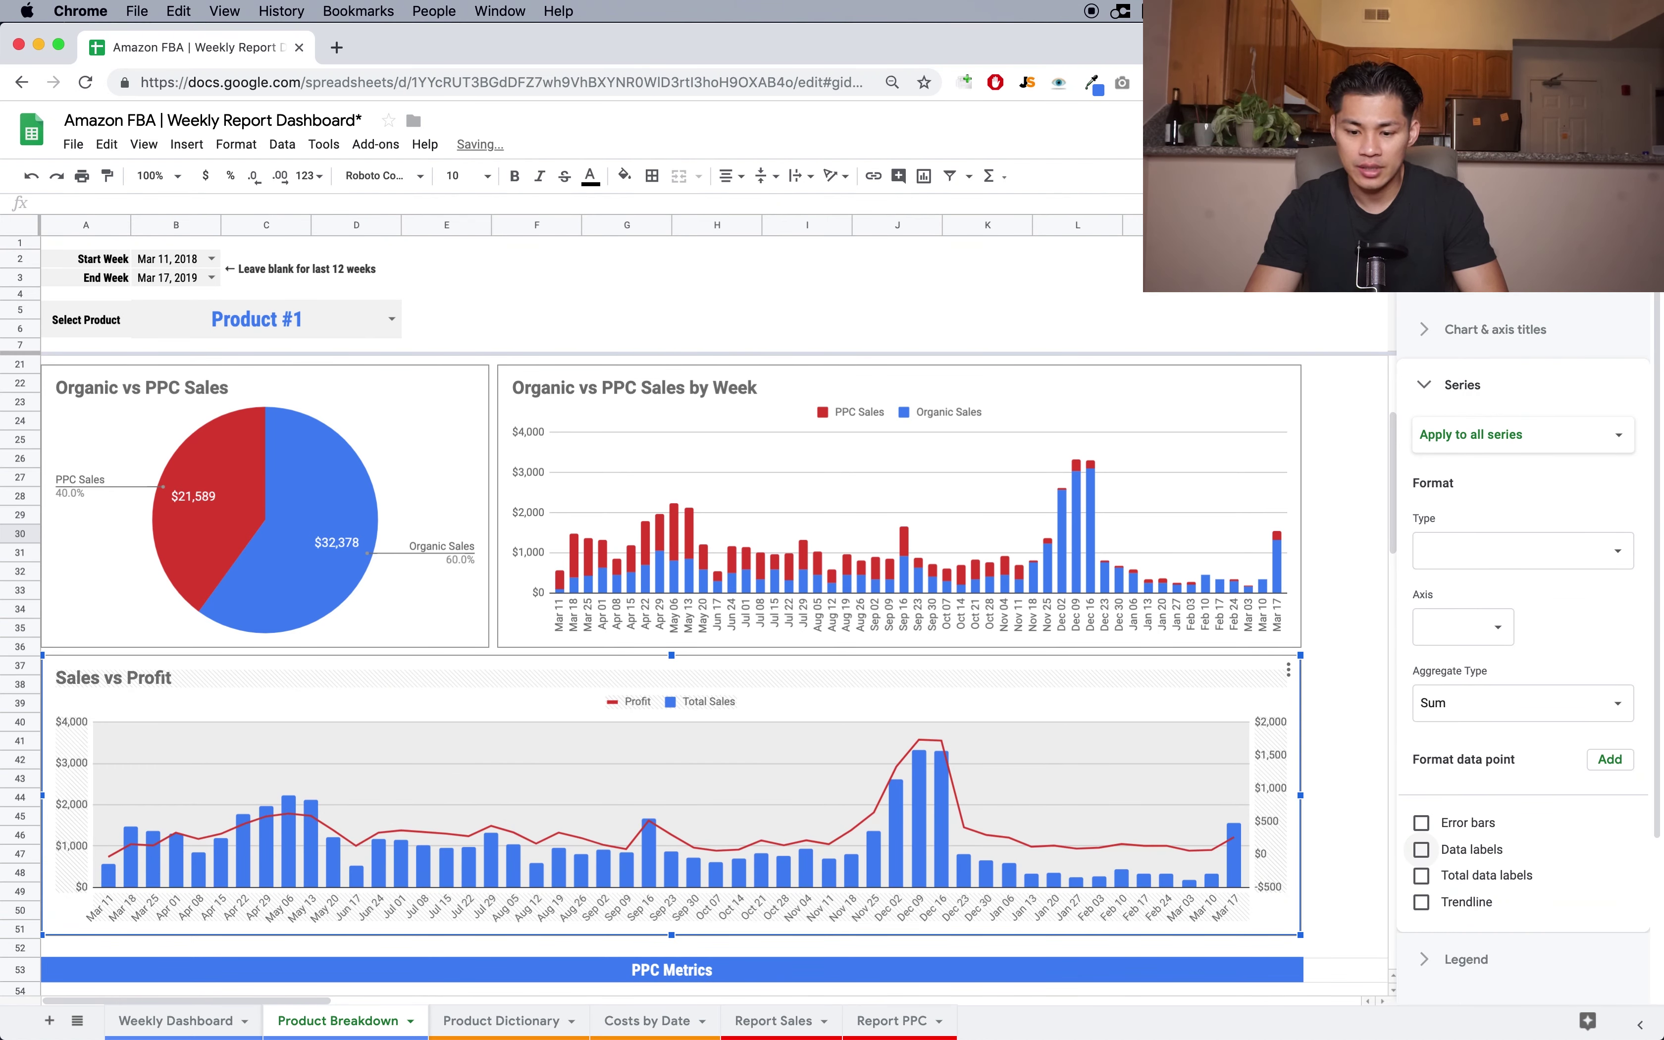
key(Escape)
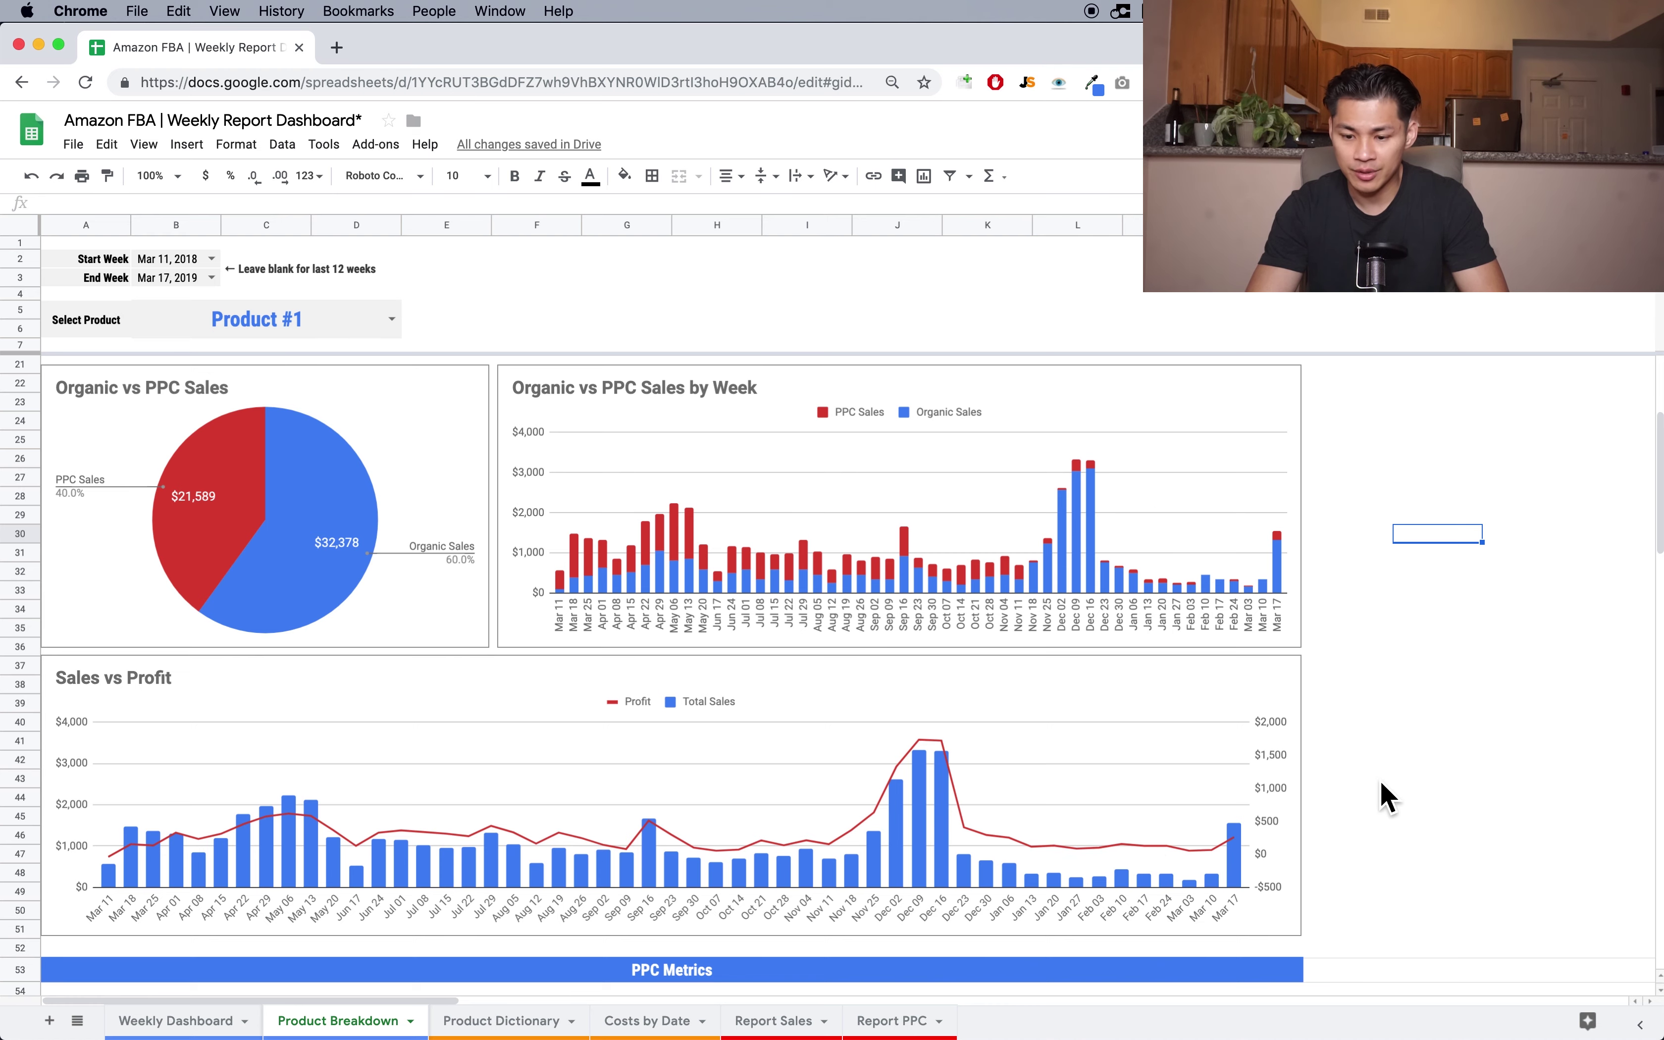
- Clear the Start Week and End Week dates so the Product Breakdown covers the last 12 weeks
scroll(1248, 757, up, 3)
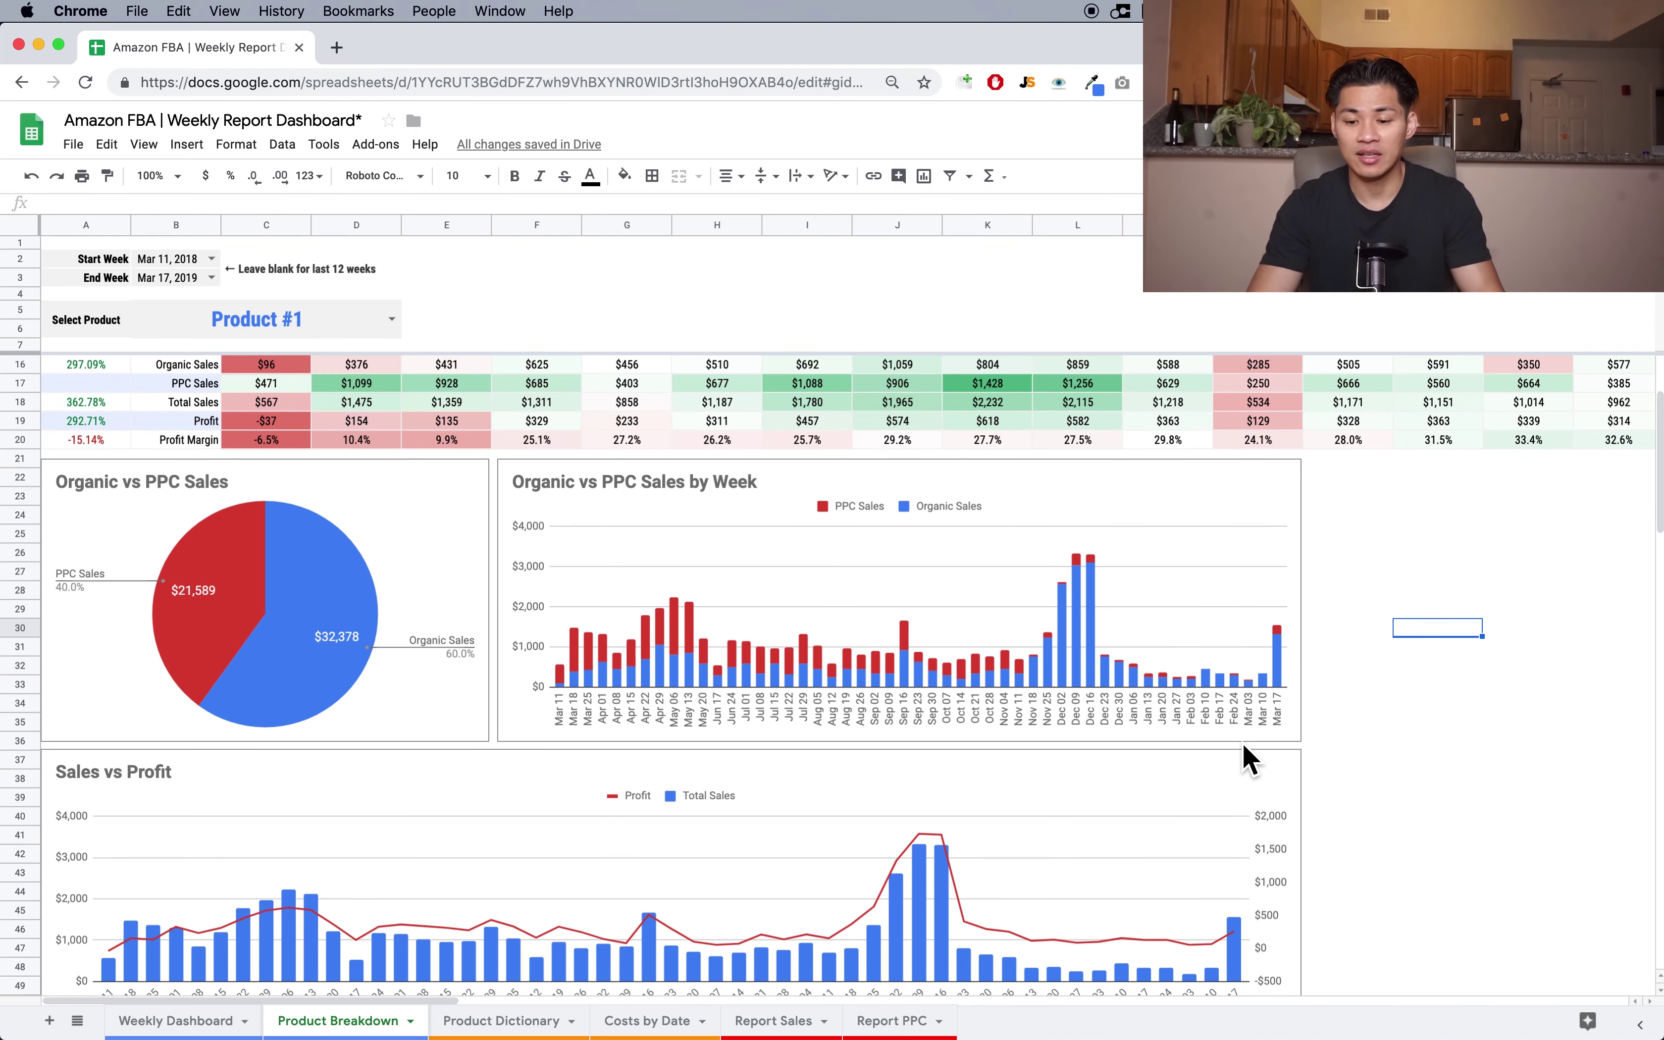
scroll(1243, 745, up, 3)
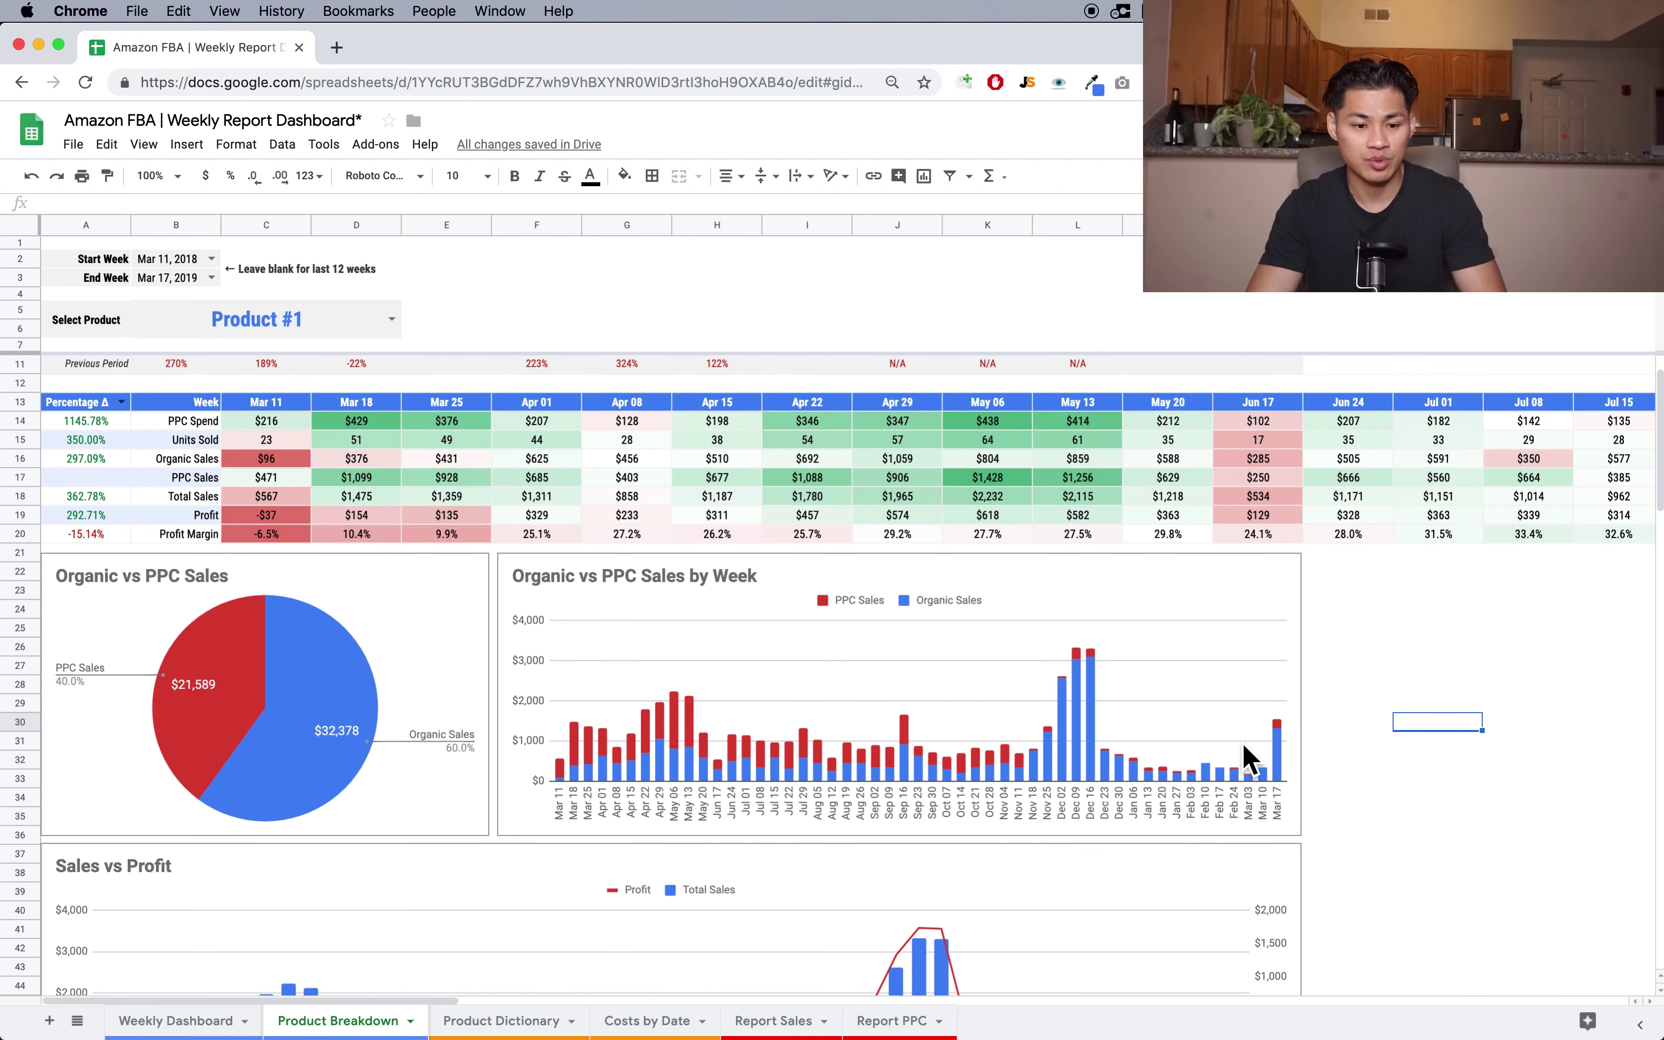
scroll(536, 443, down, 5)
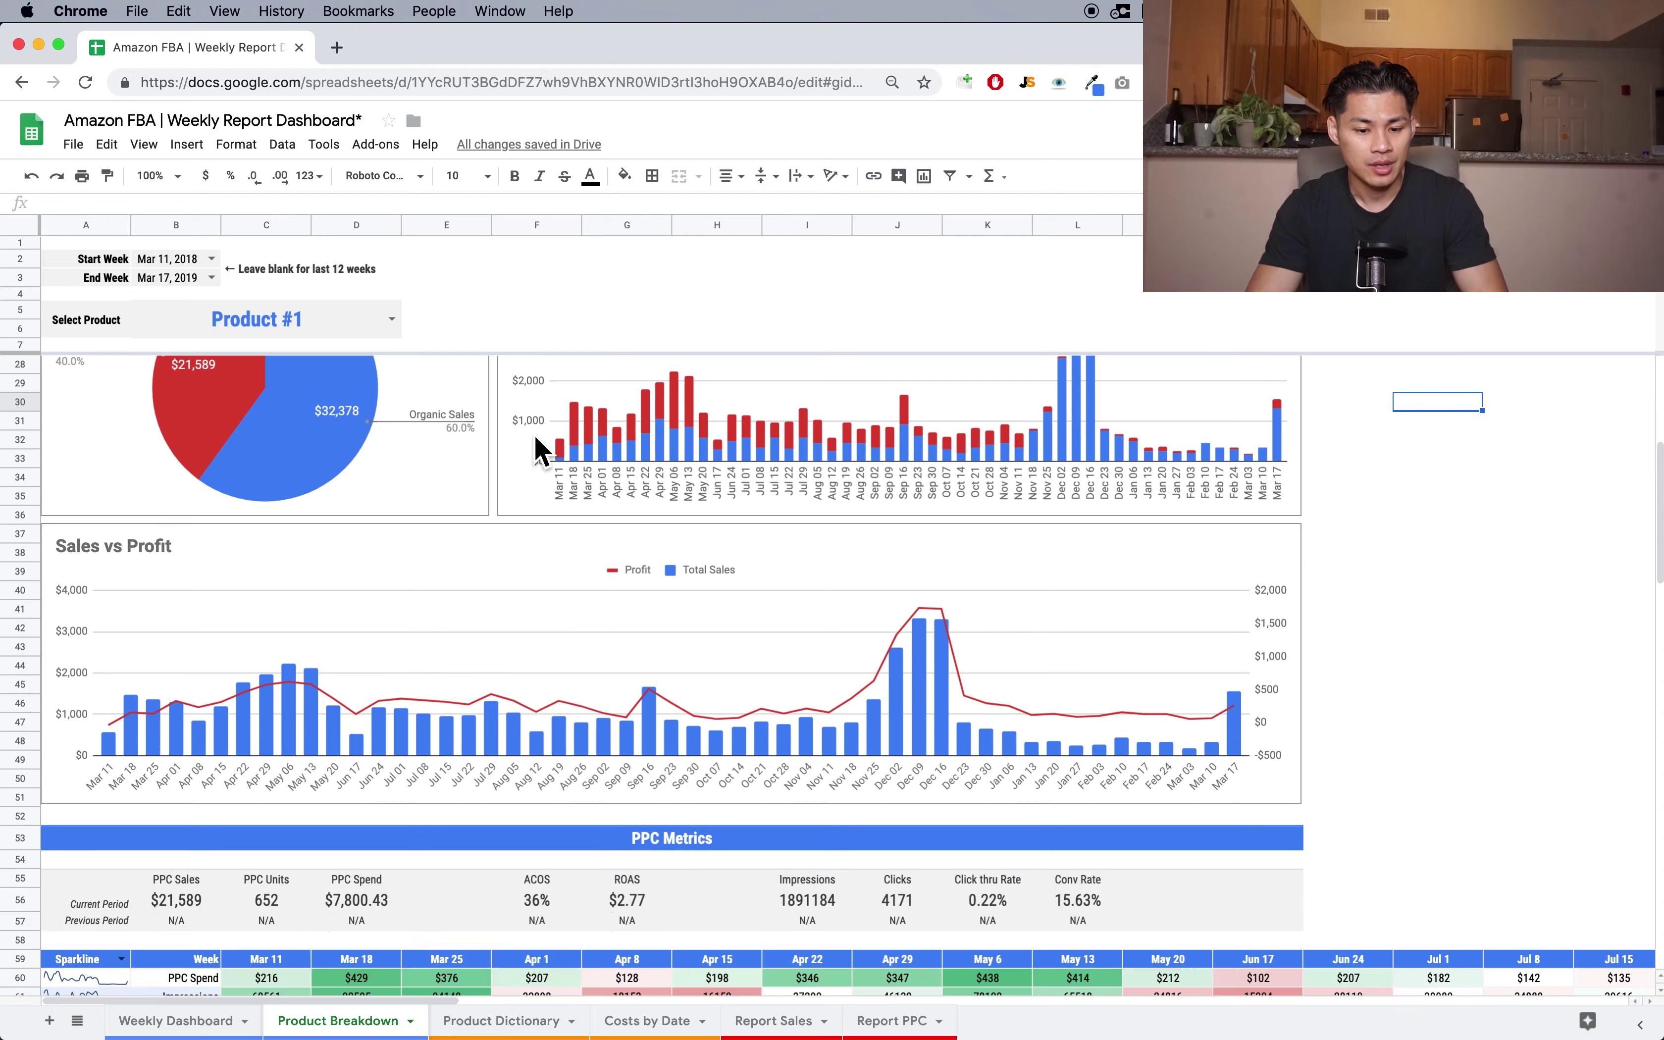
scroll(536, 449, down, 3)
scroll(535, 438, down, 3)
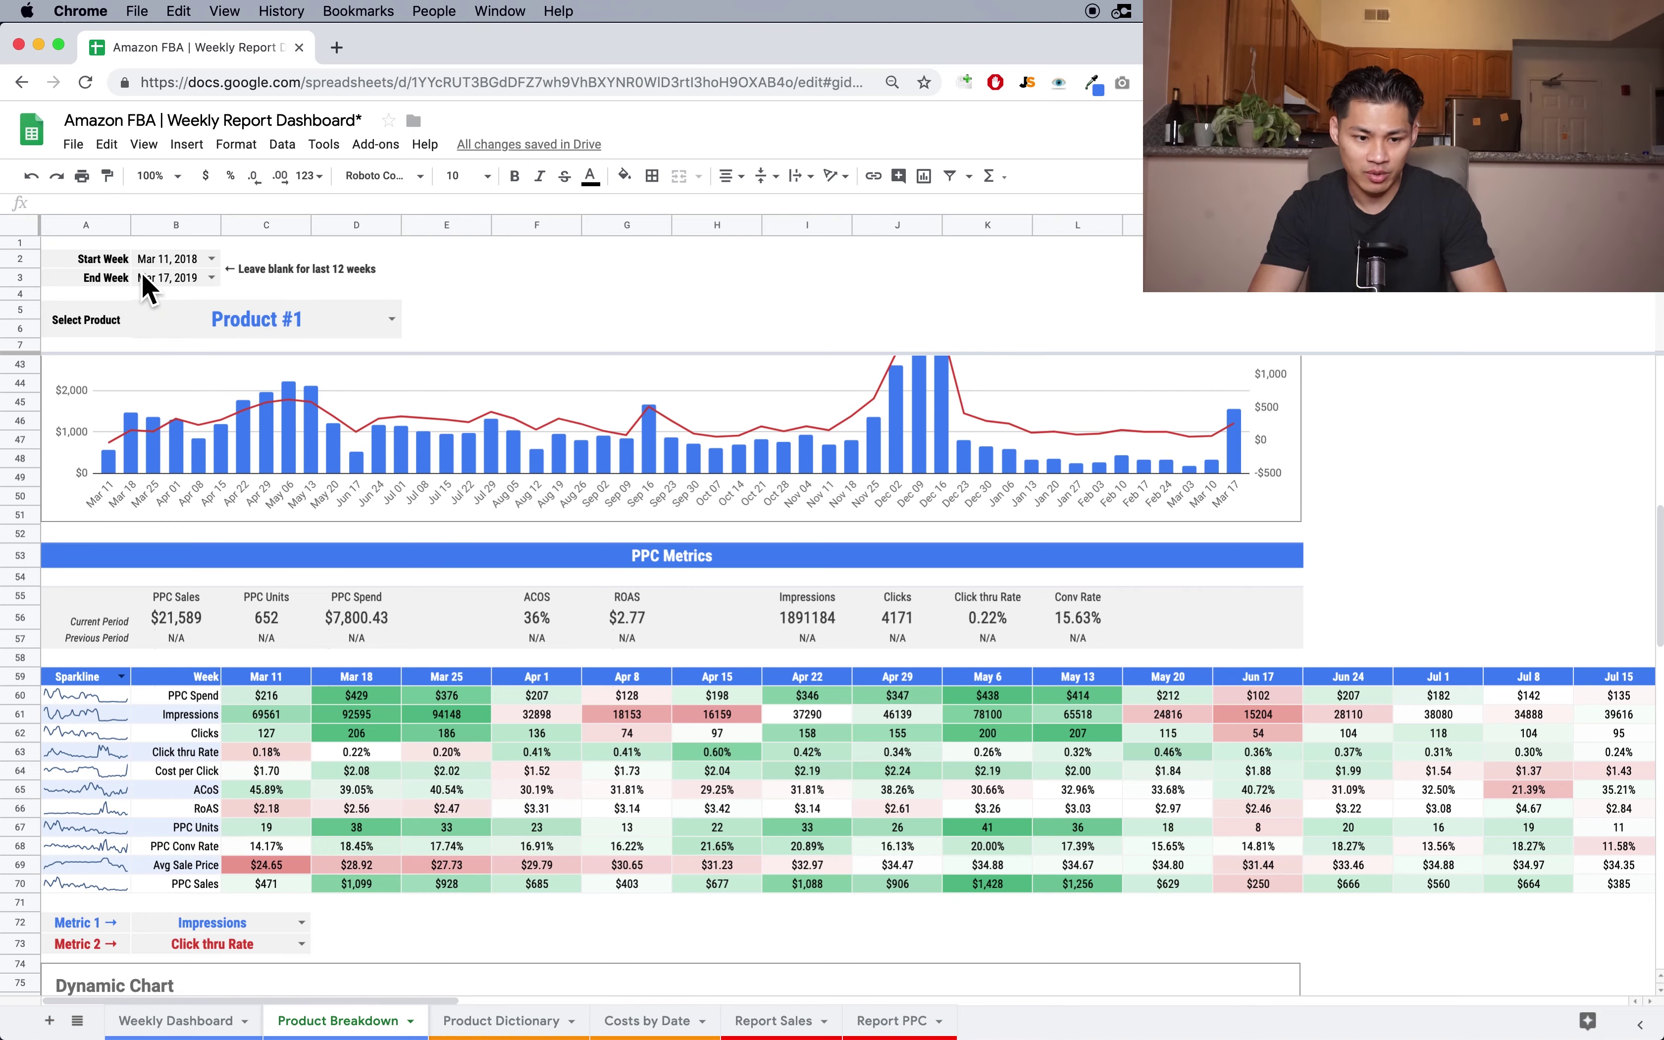
scroll(296, 626, right, 10)
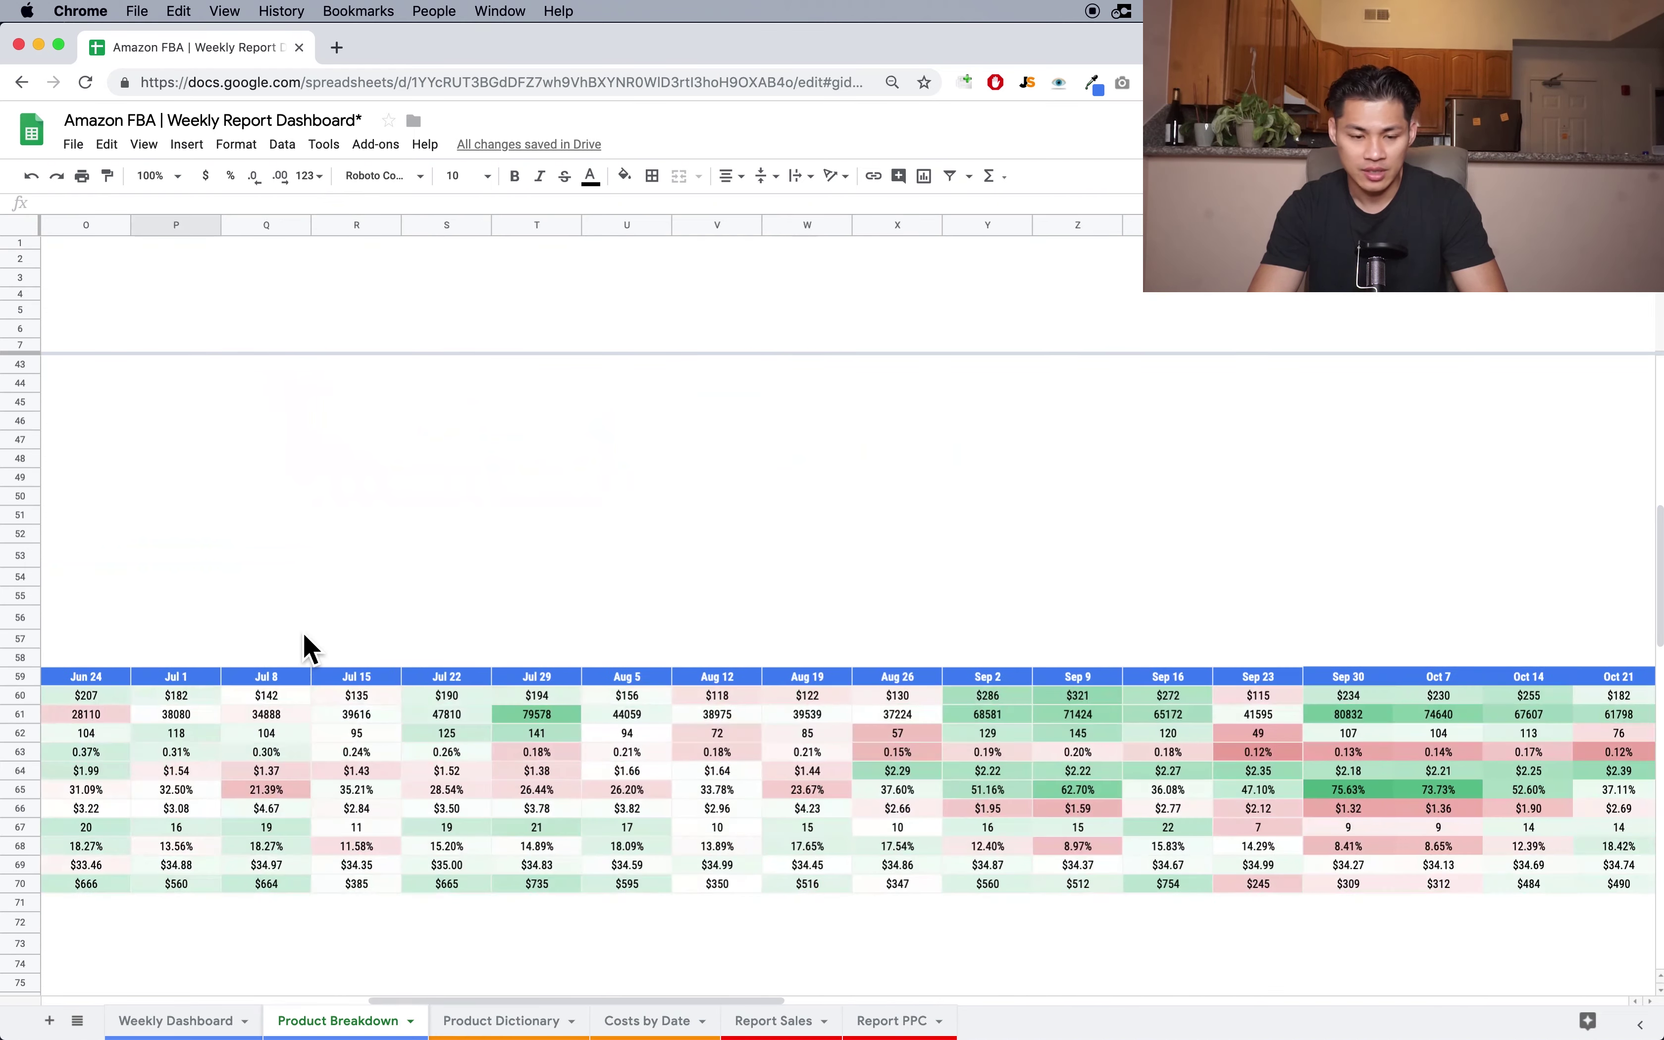
scroll(297, 624, left, 10)
drag(168, 260, 168, 293)
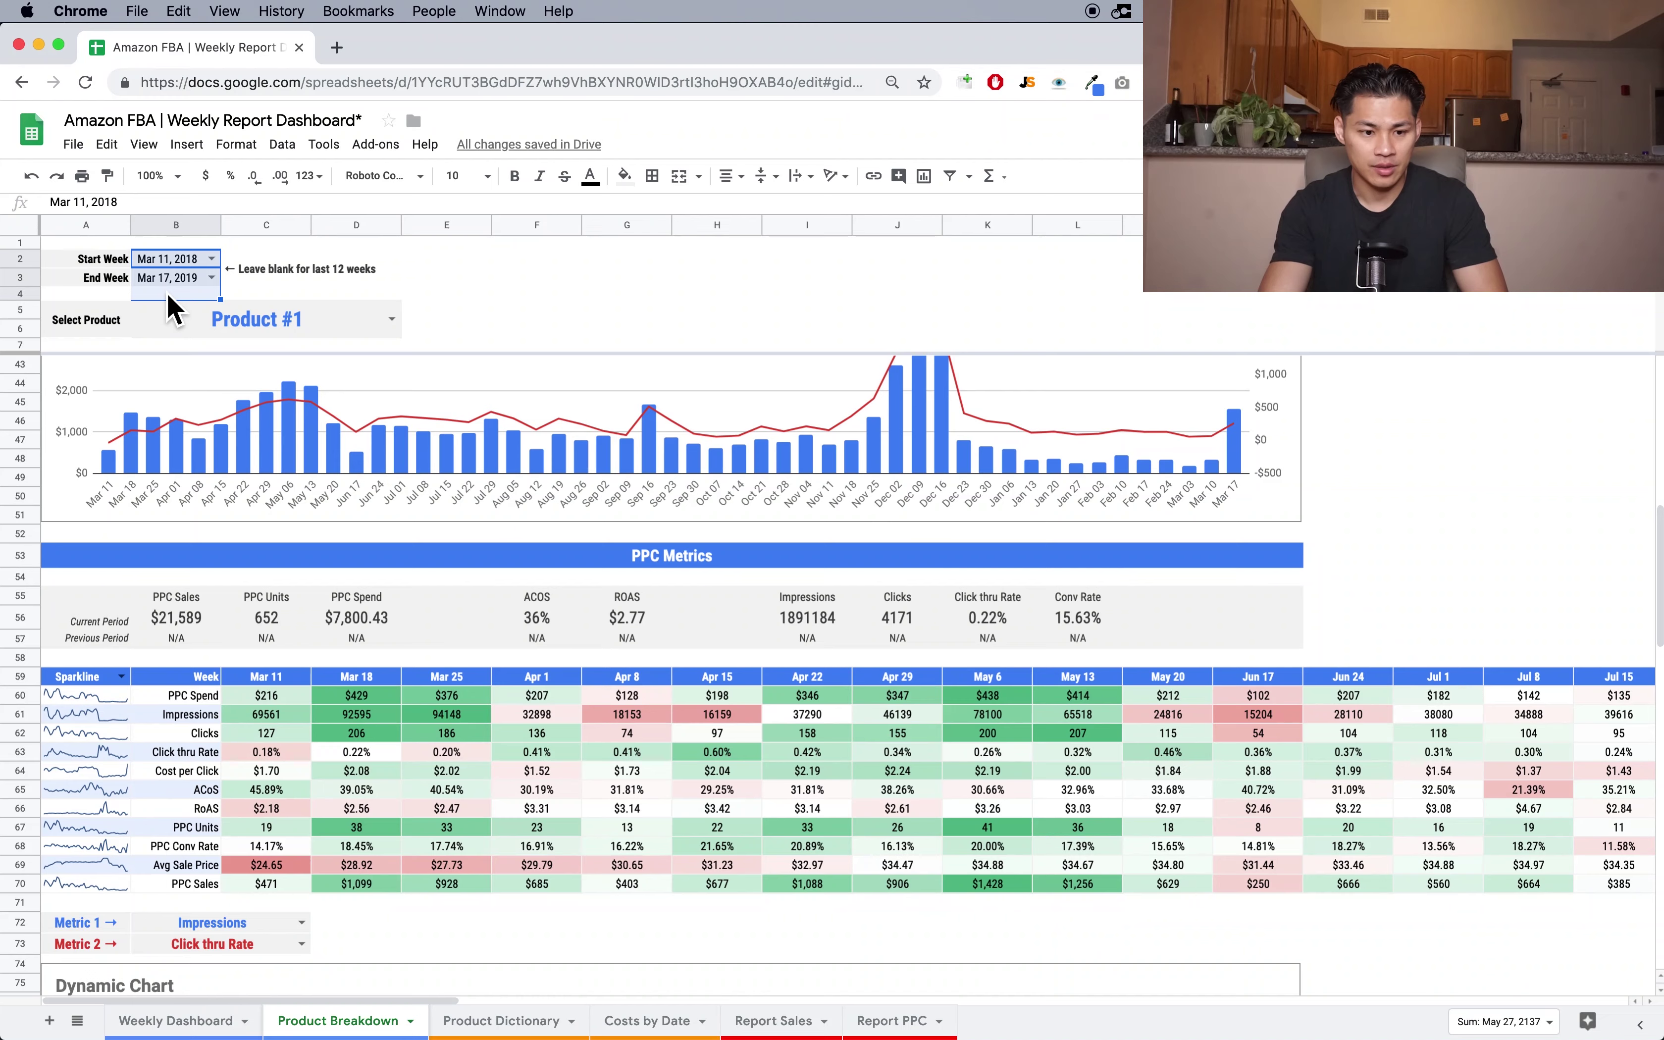
key(BackSpace)
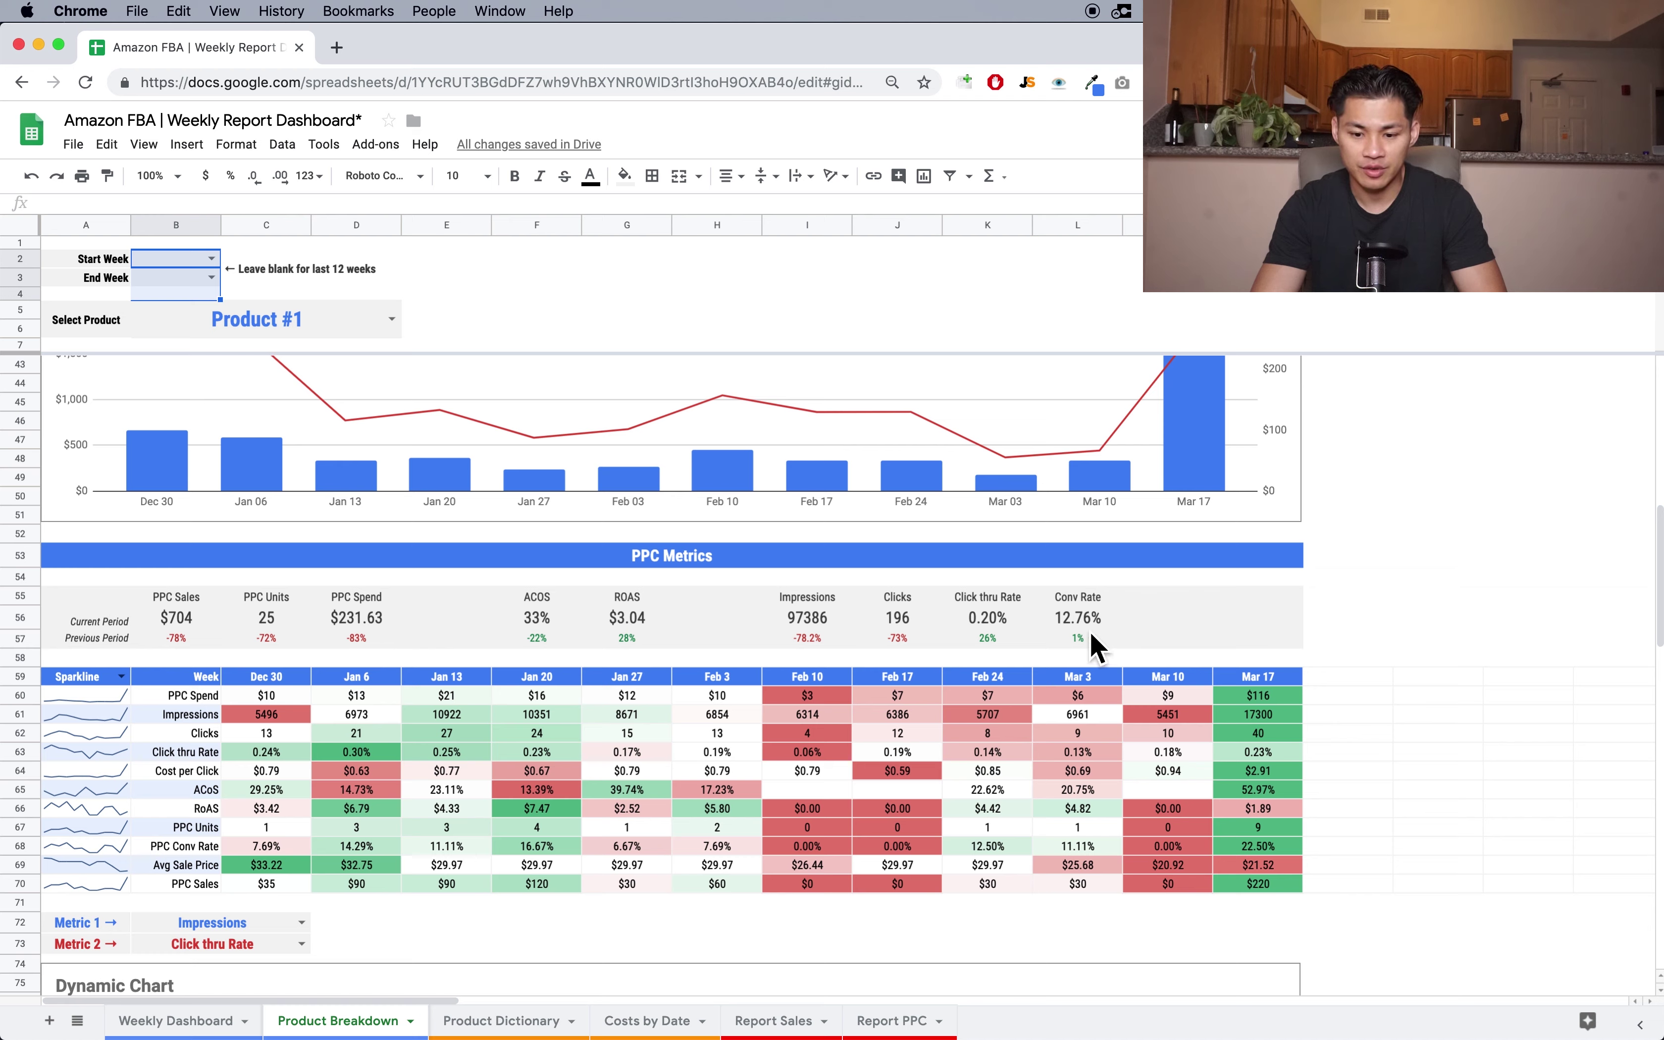
click(1411, 599)
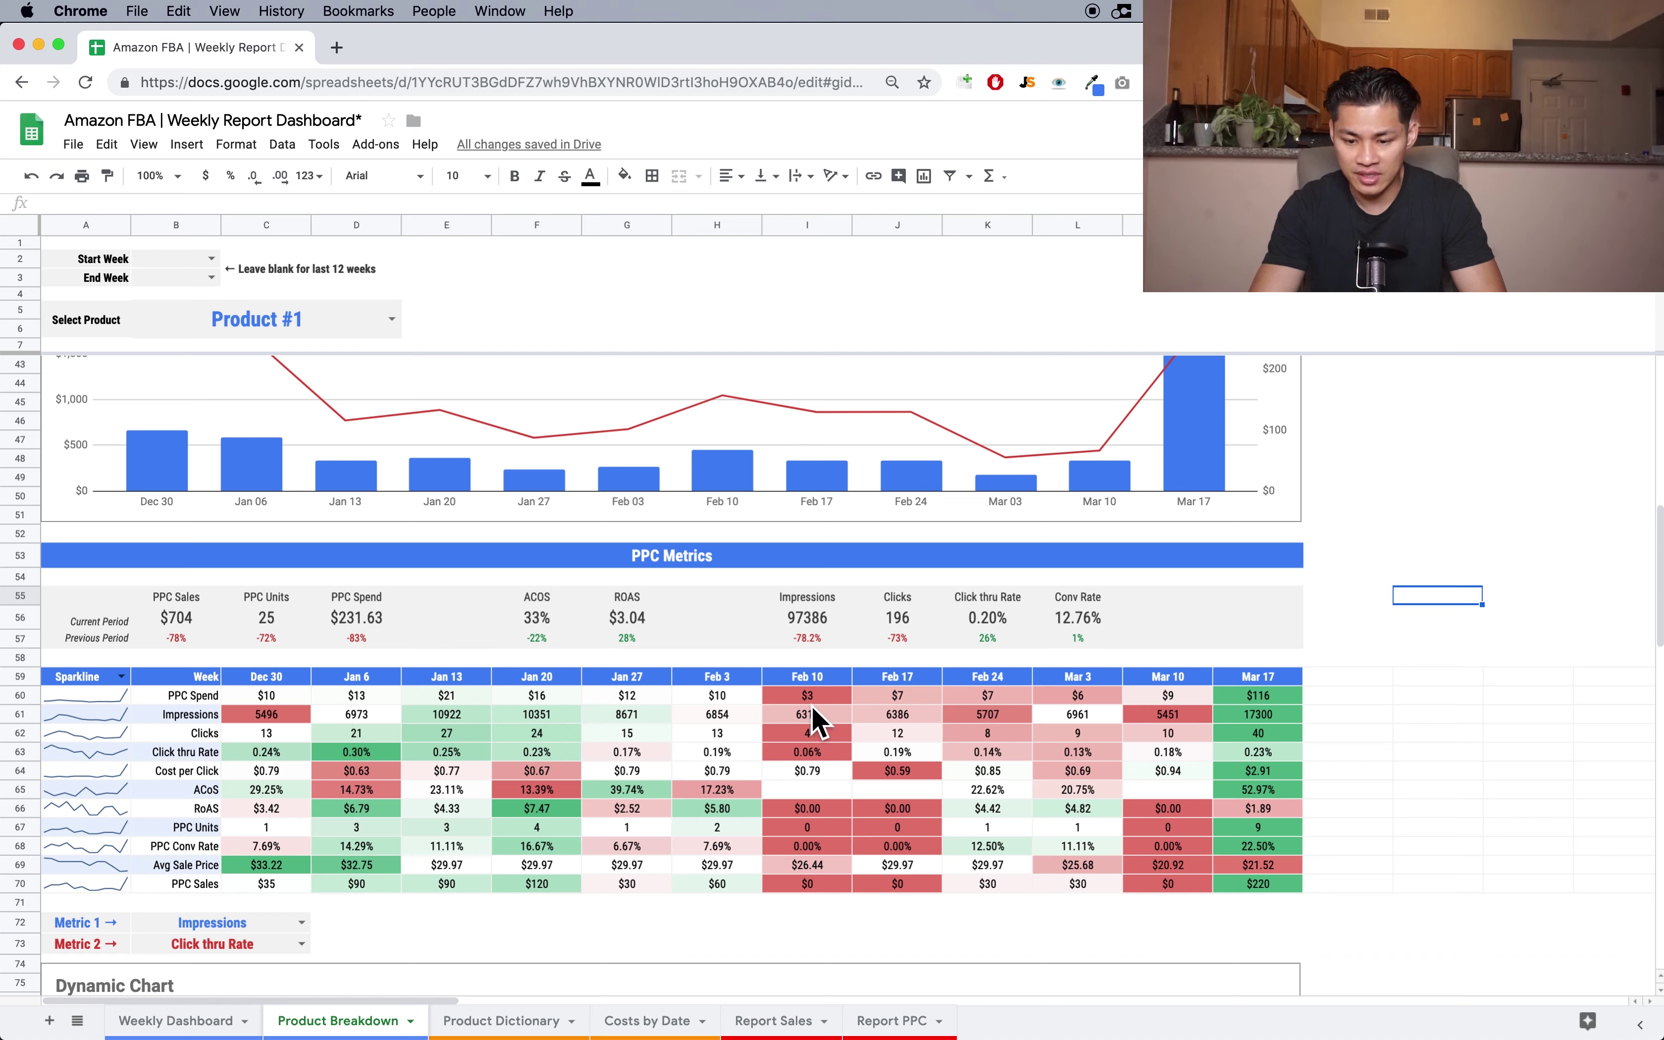
- Compare the Feb 10 to Mar 10 PPC Metrics with Mar 17, and check Feb 17 PPC Units and Jan 20 RoAS
drag(811, 696, 901, 751)
drag(1042, 870, 1149, 888)
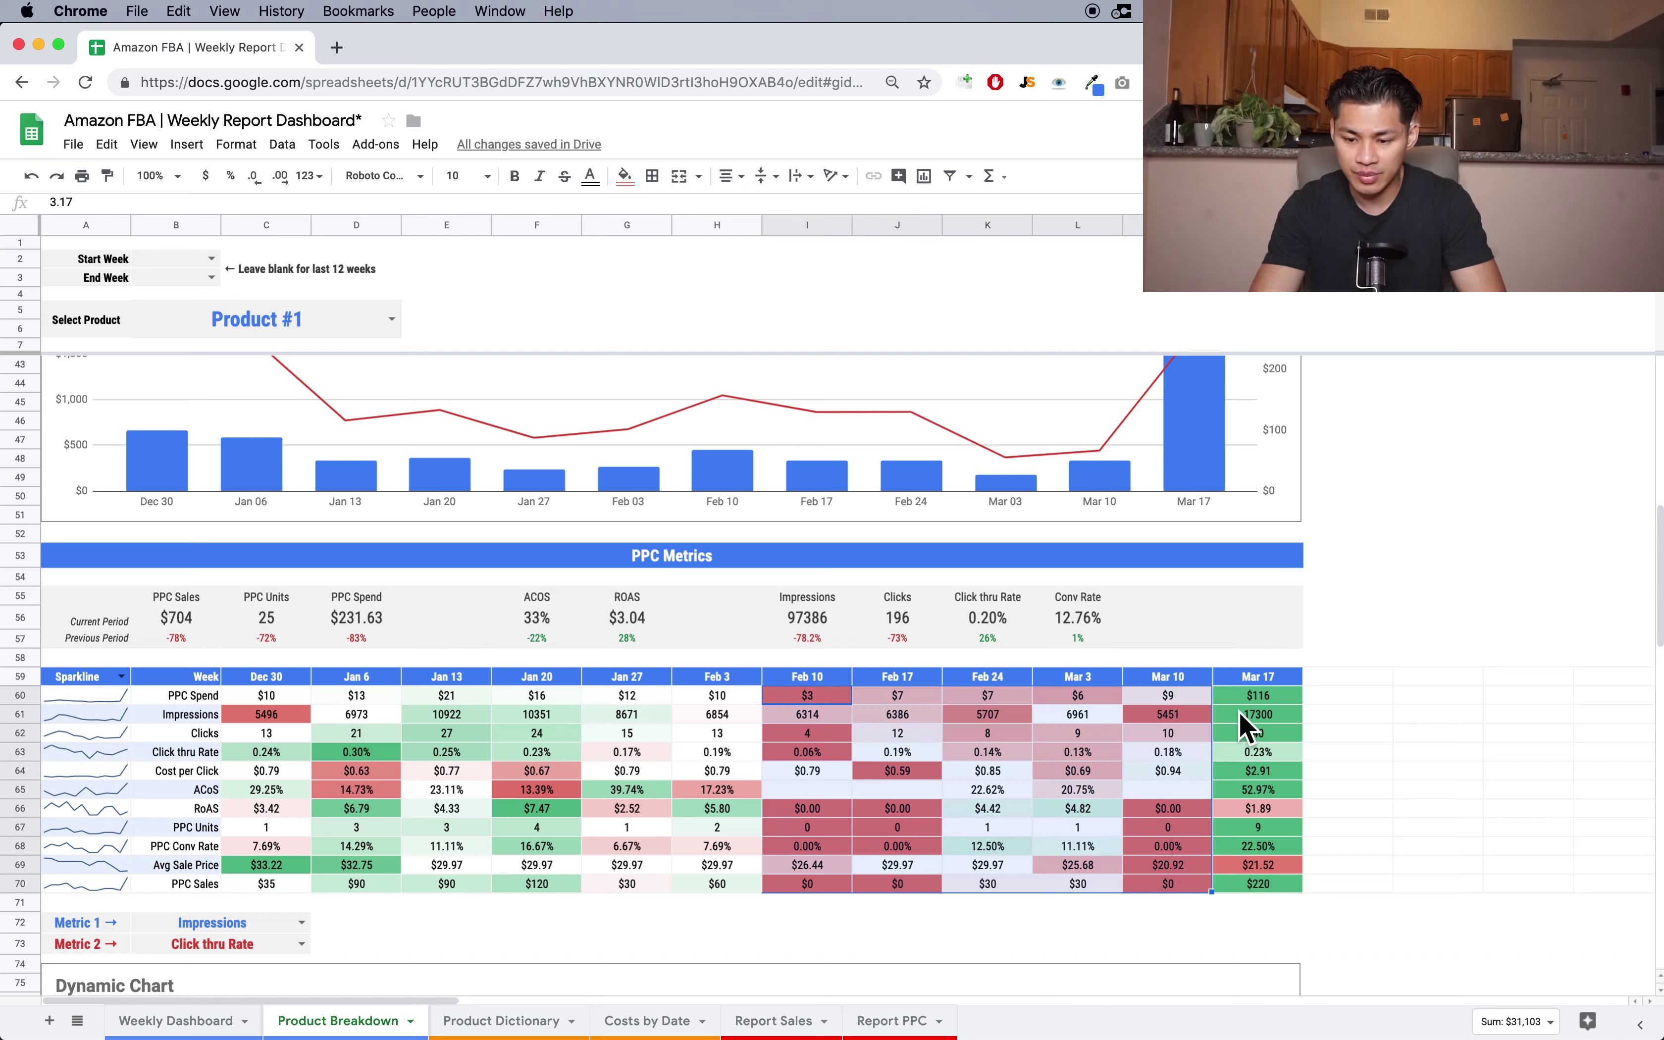
click(1259, 872)
click(897, 826)
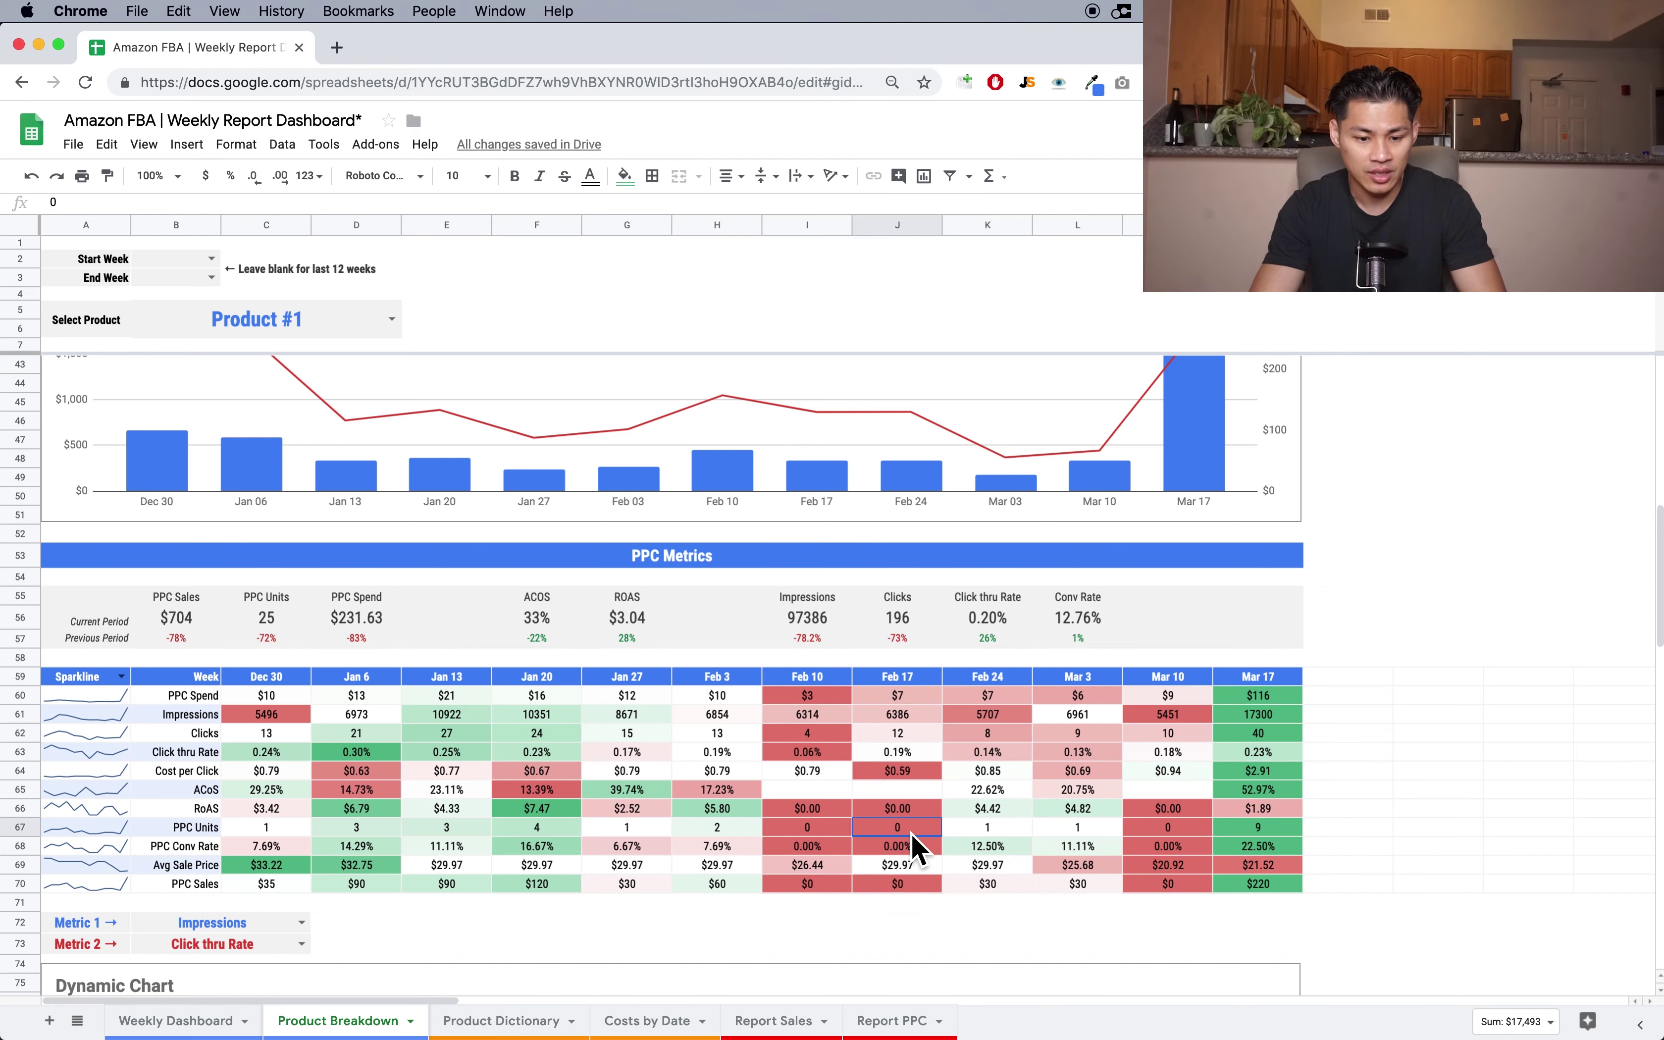
click(546, 811)
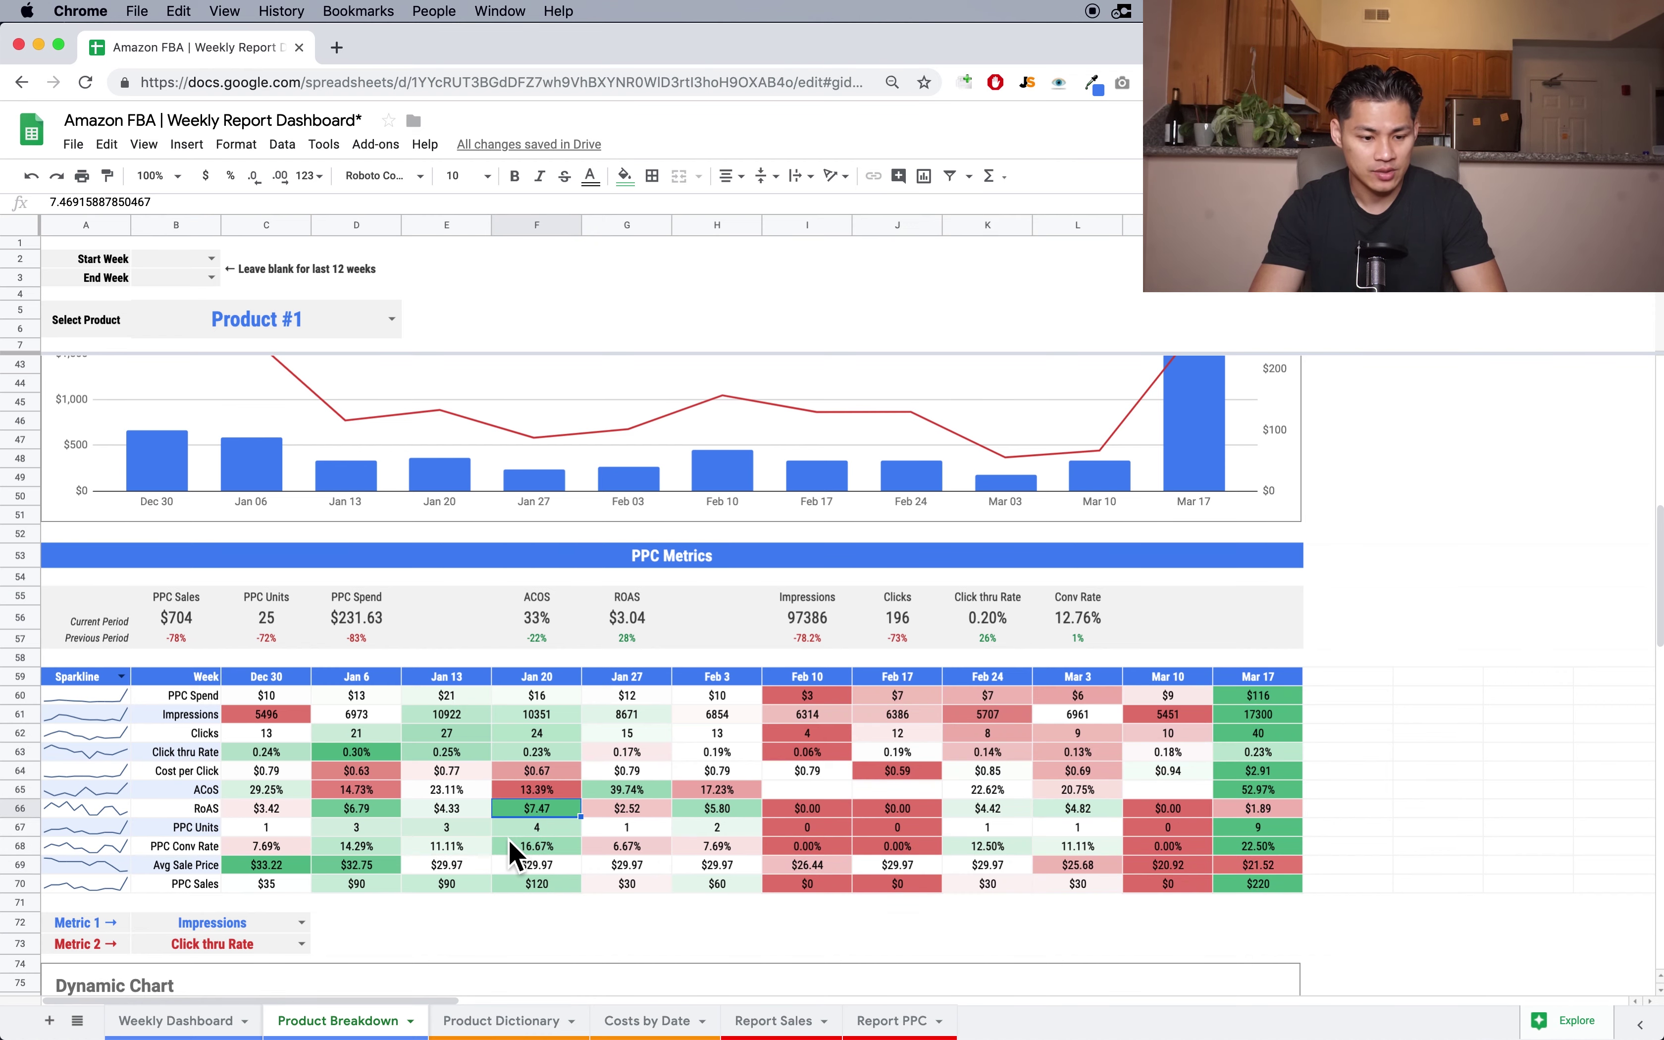
- Switch the trend column of the PPC Metrics table to Percentage Δ
scroll(413, 790, down, 1)
click(121, 658)
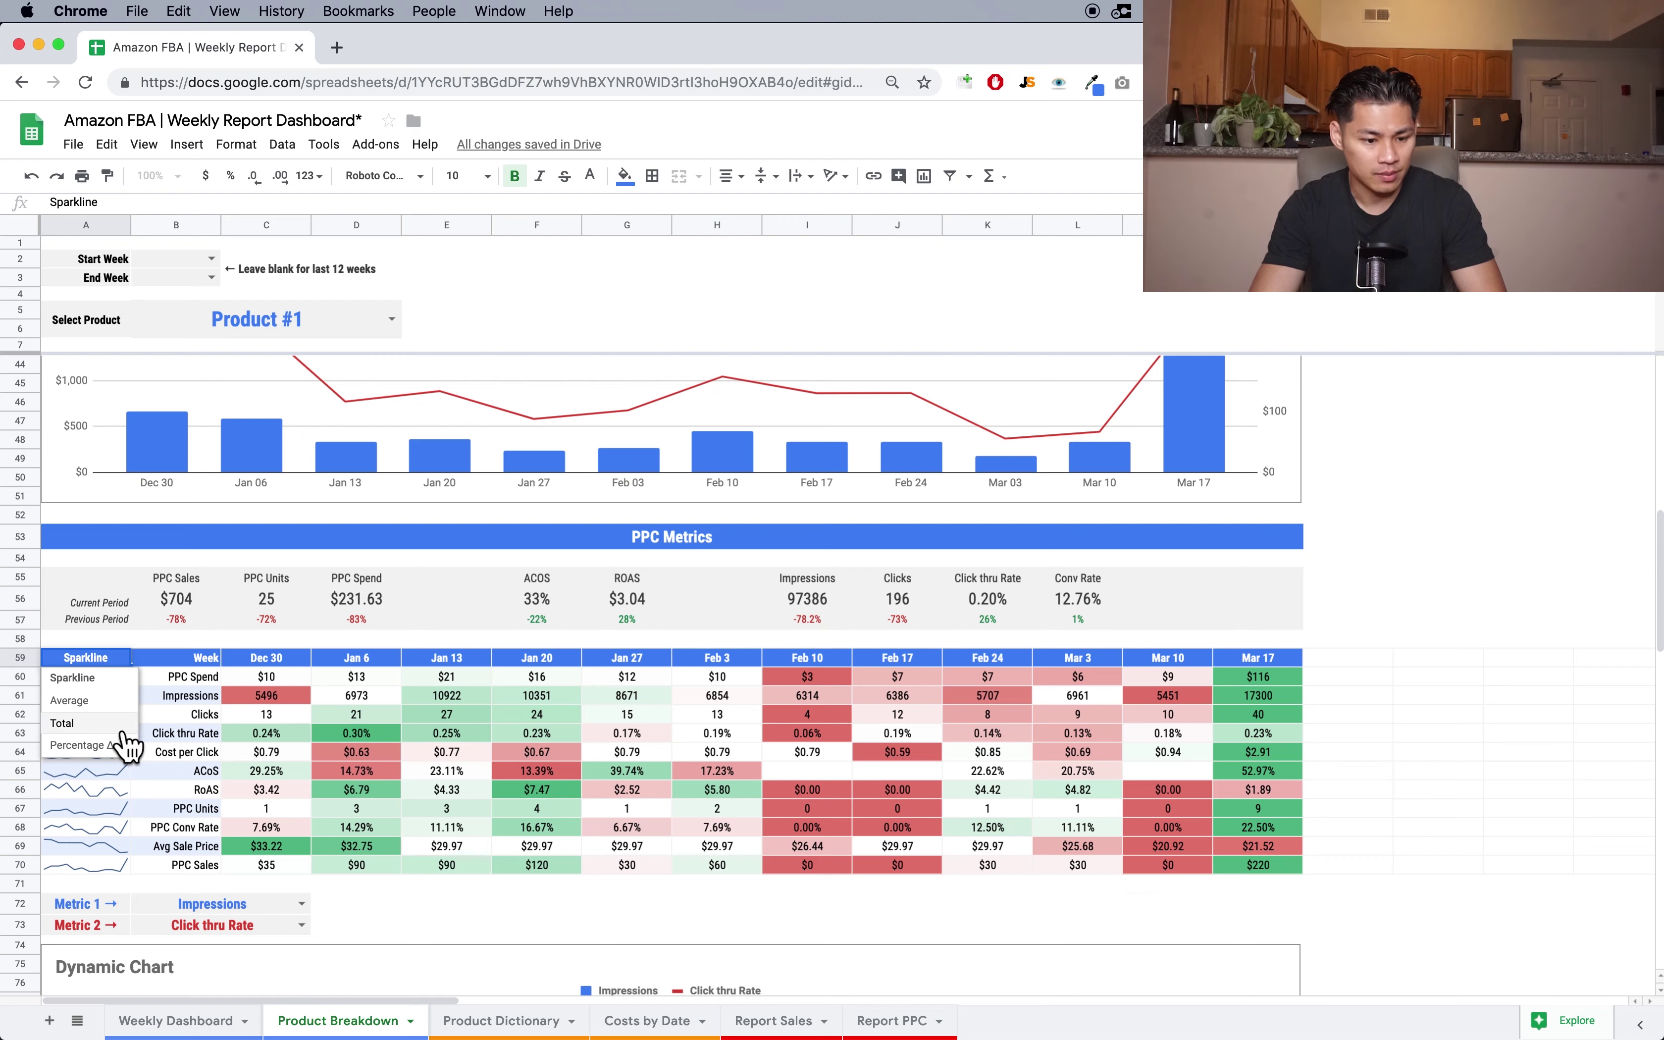
click(113, 745)
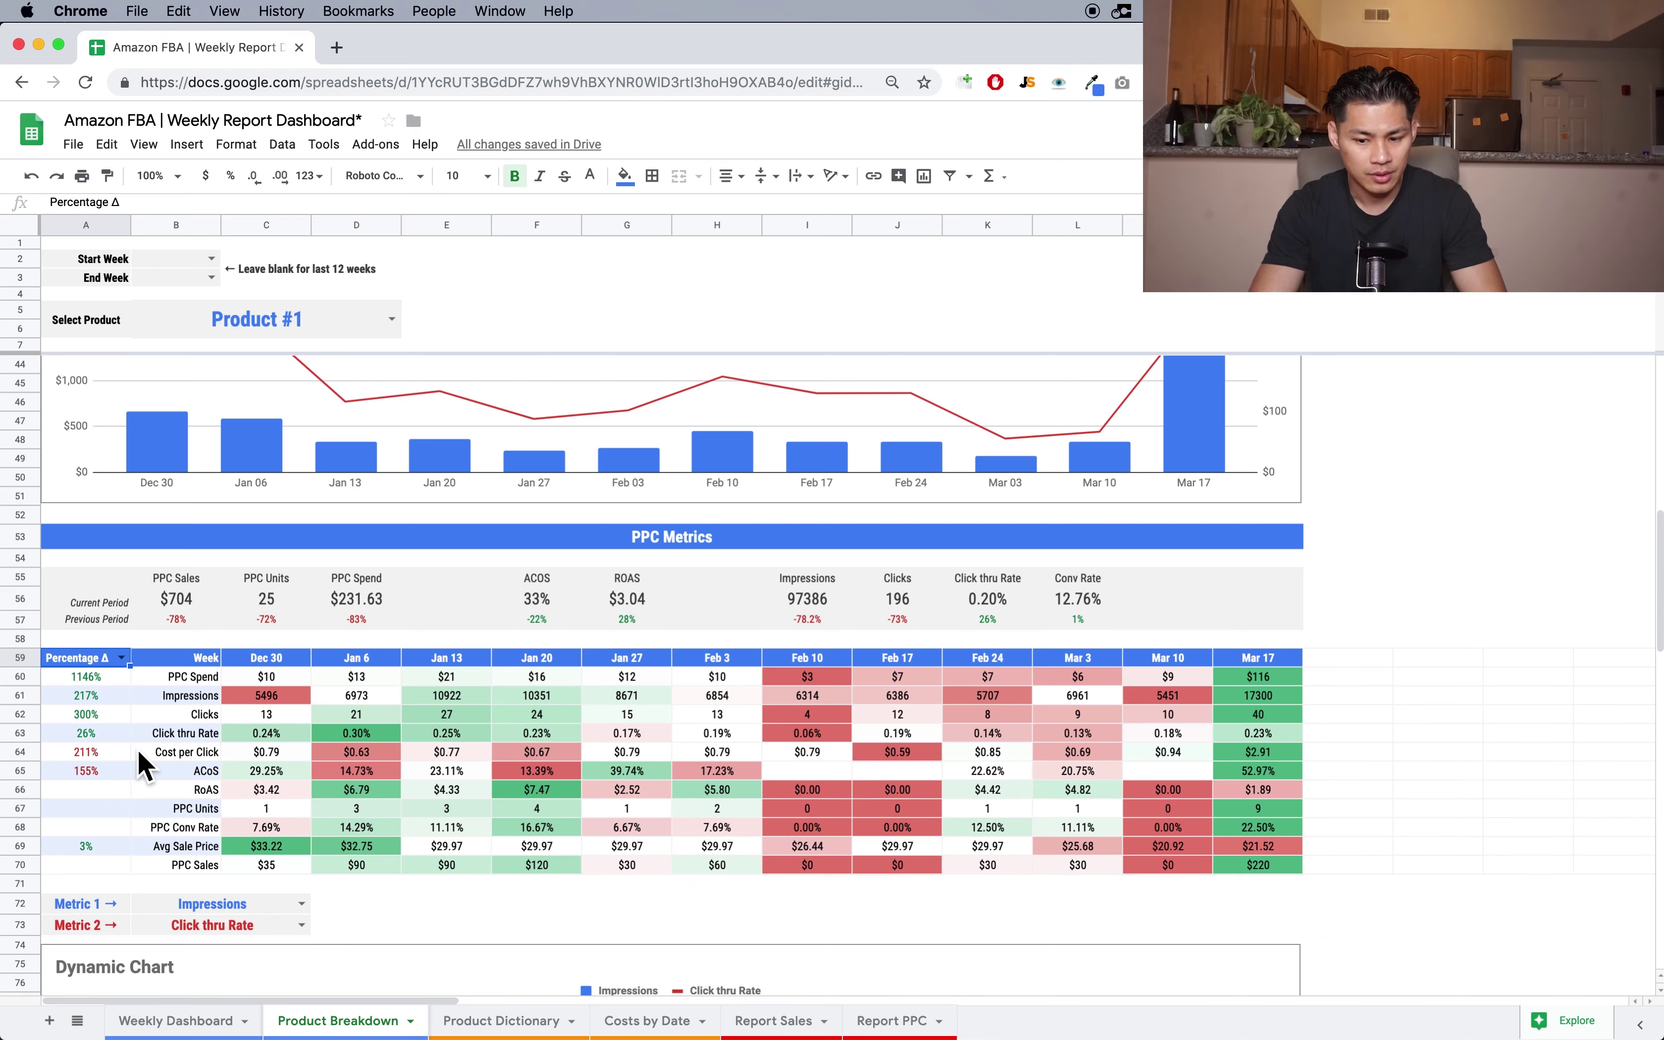
- Set Metric 1 of the Dynamic Chart to Avg Sale Price
scroll(141, 804, down, 5)
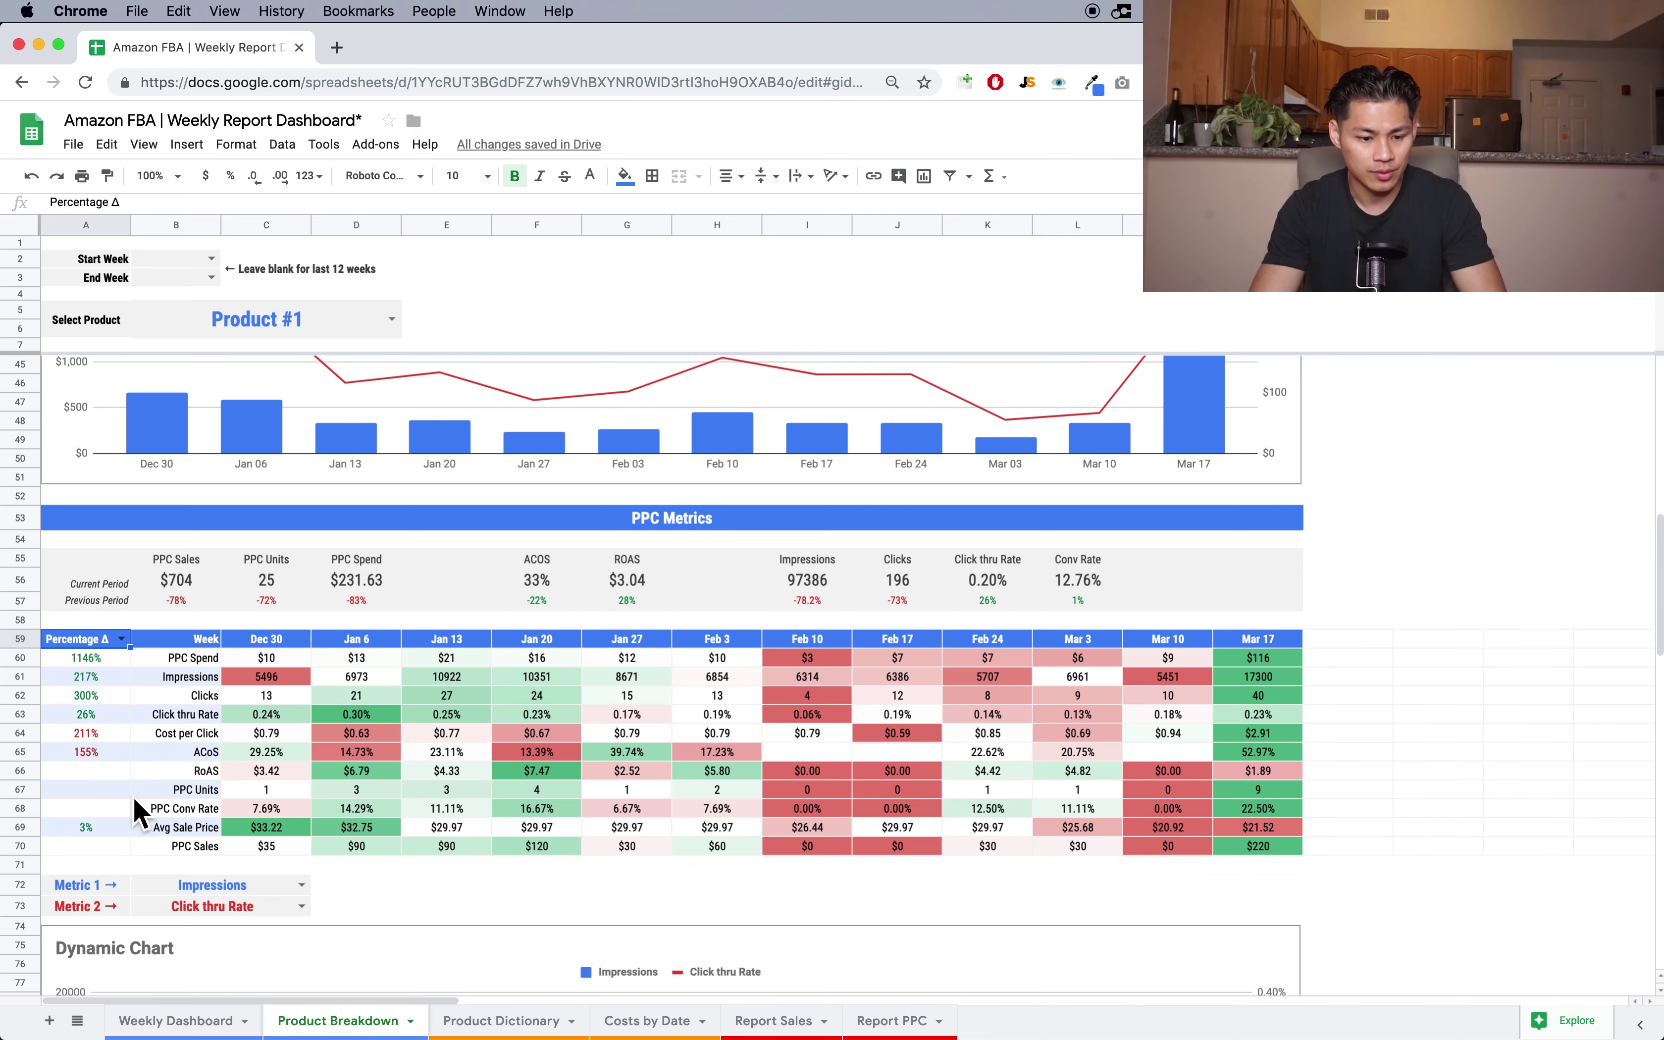
scroll(141, 812, down, 1)
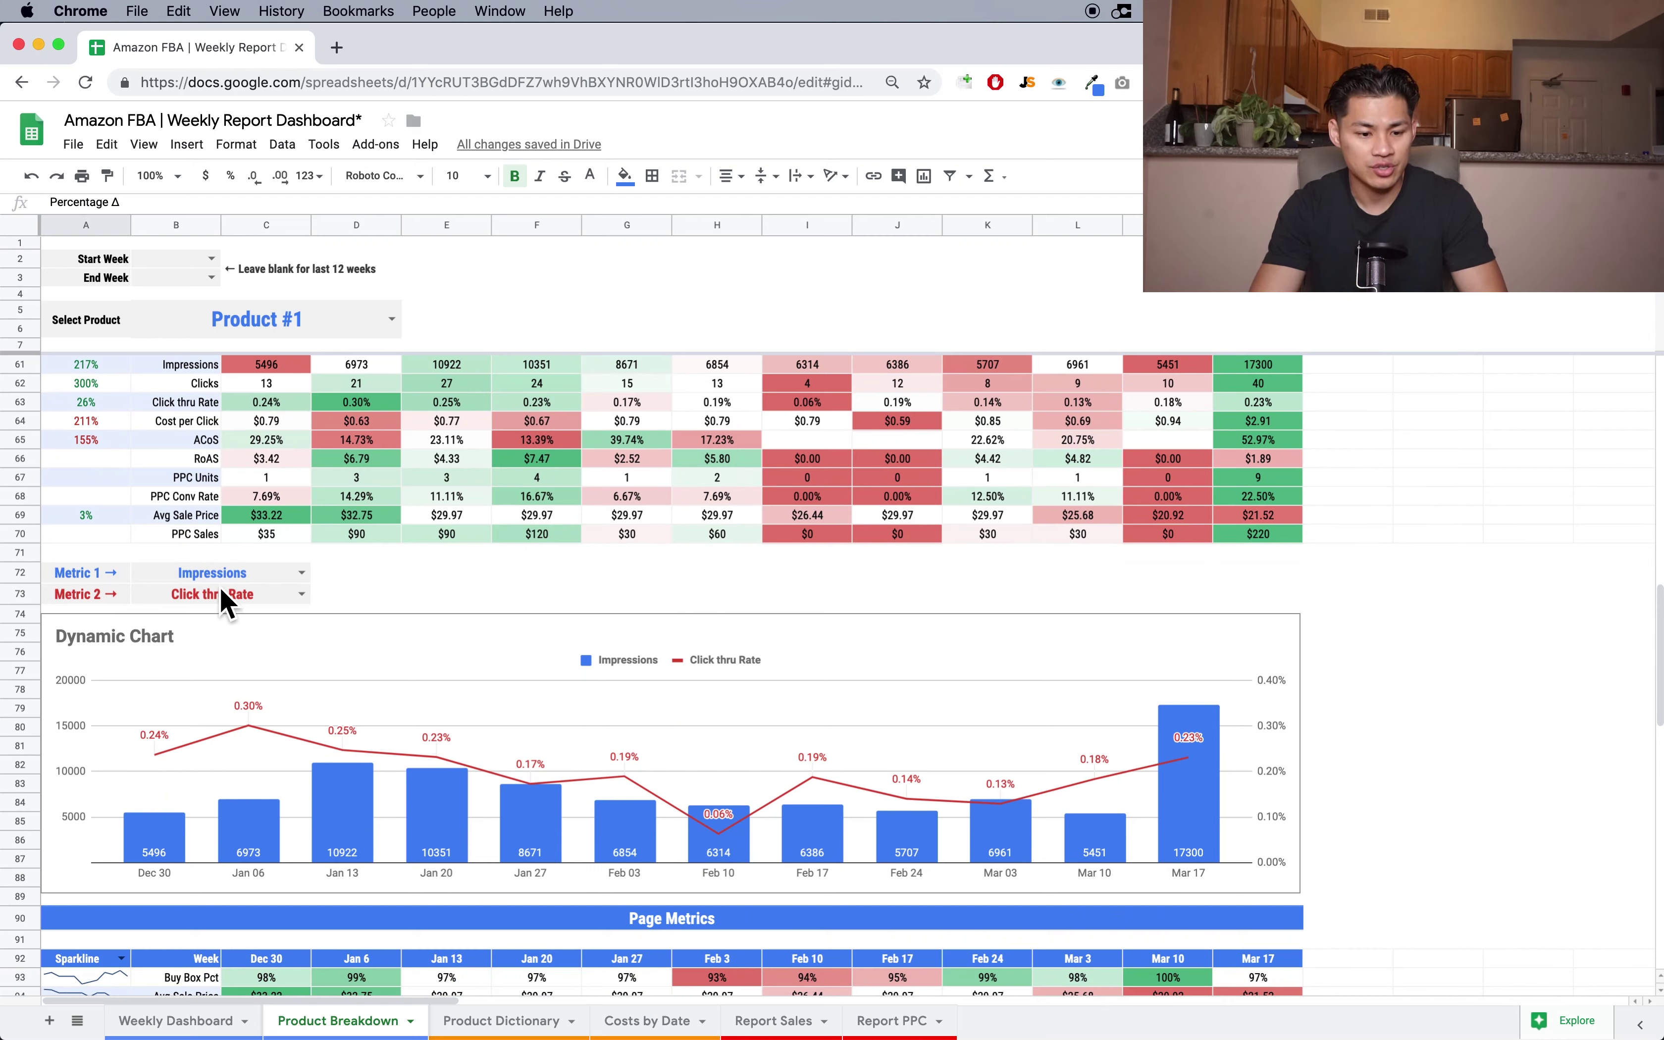
click(301, 573)
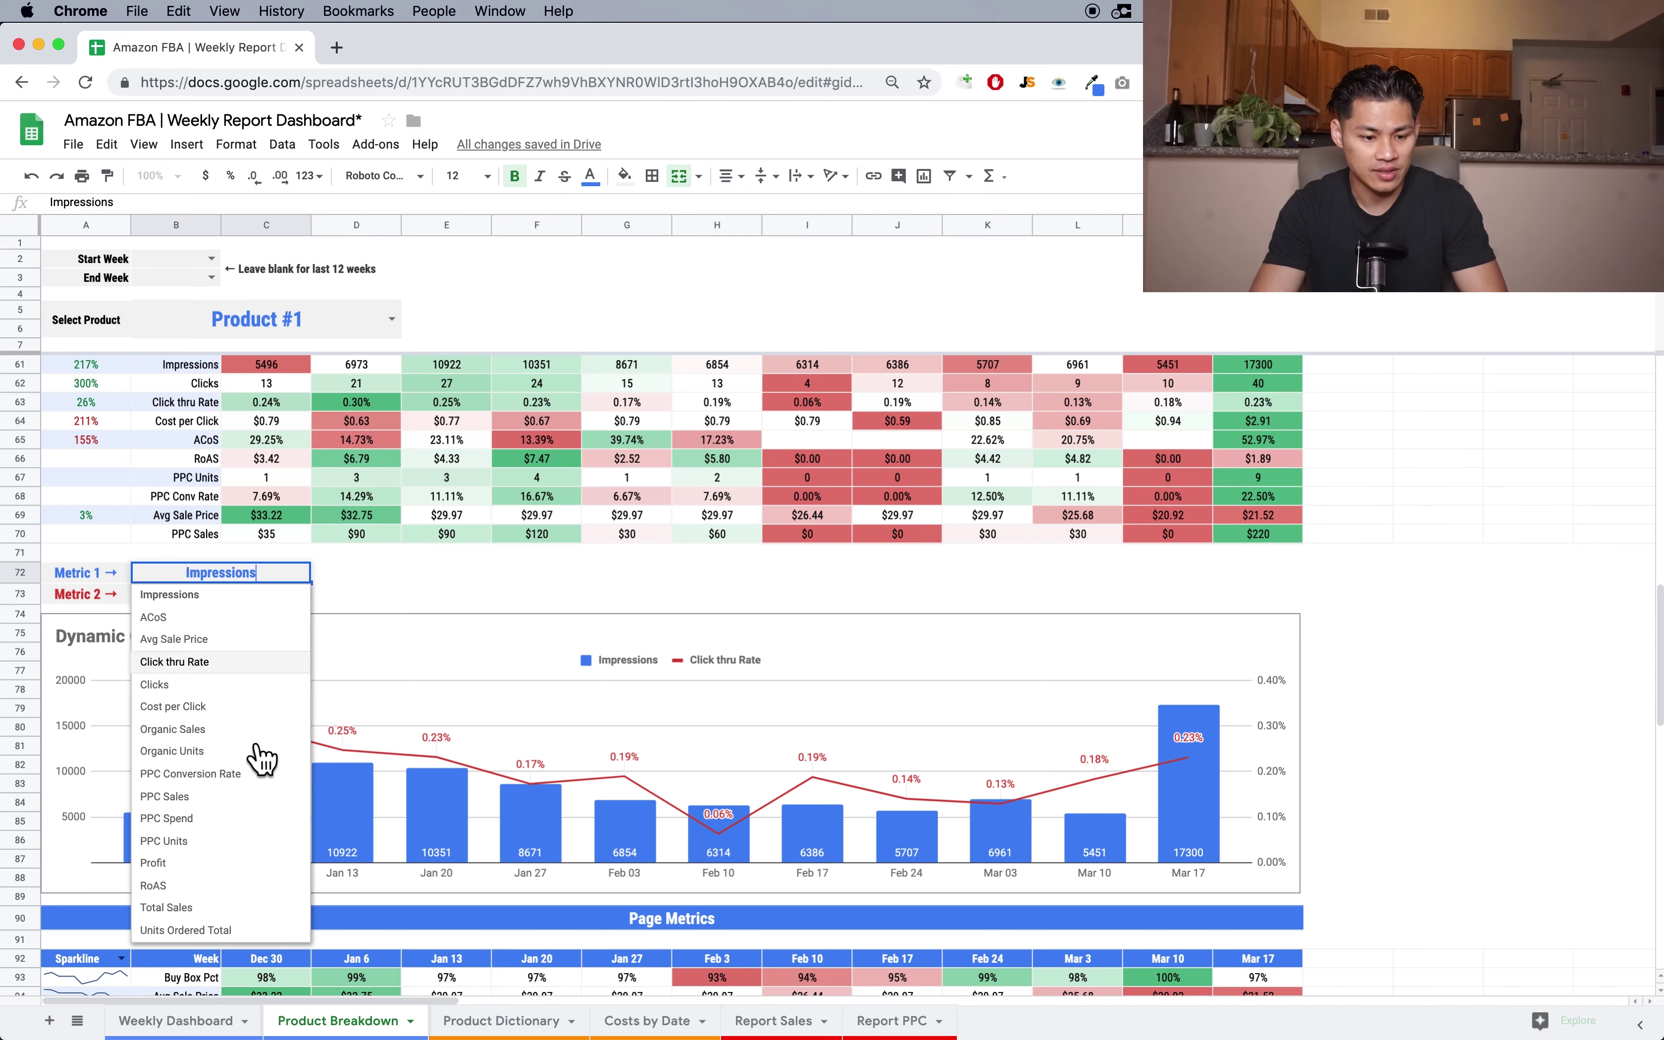
click(249, 645)
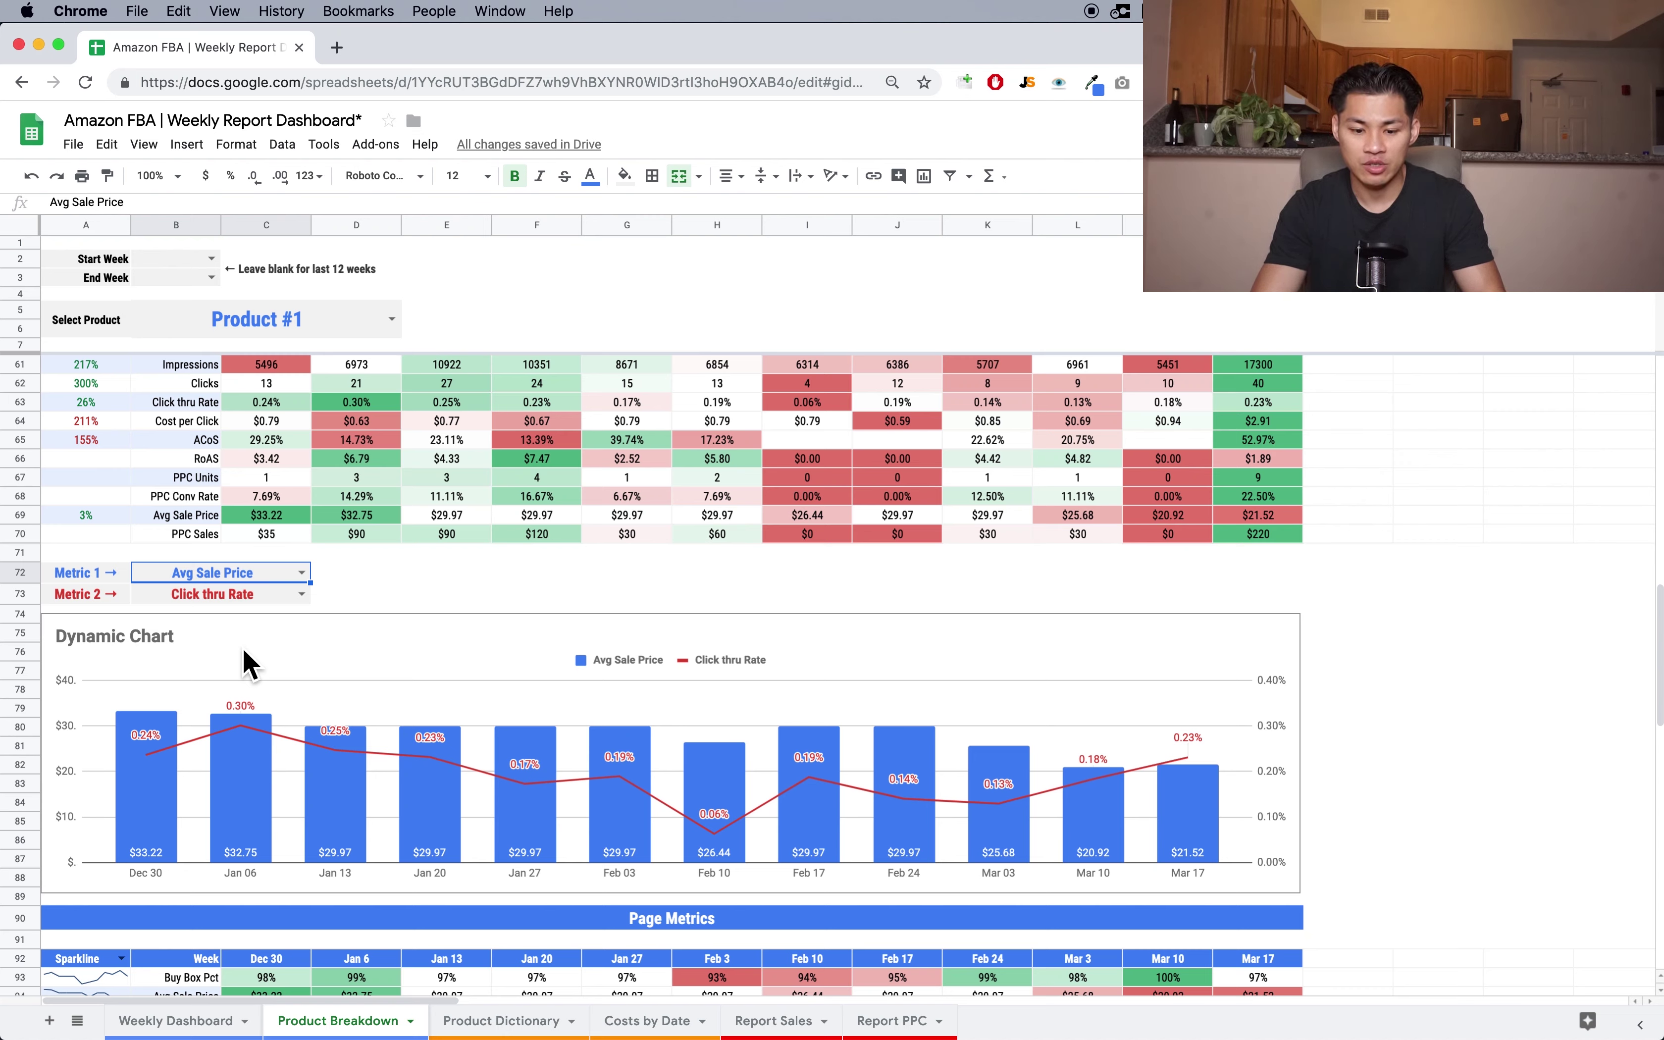
- Plot Click thru Rate as Metric 1 and Avg Sale Price as Metric 2 in the Dynamic Chart
click(301, 594)
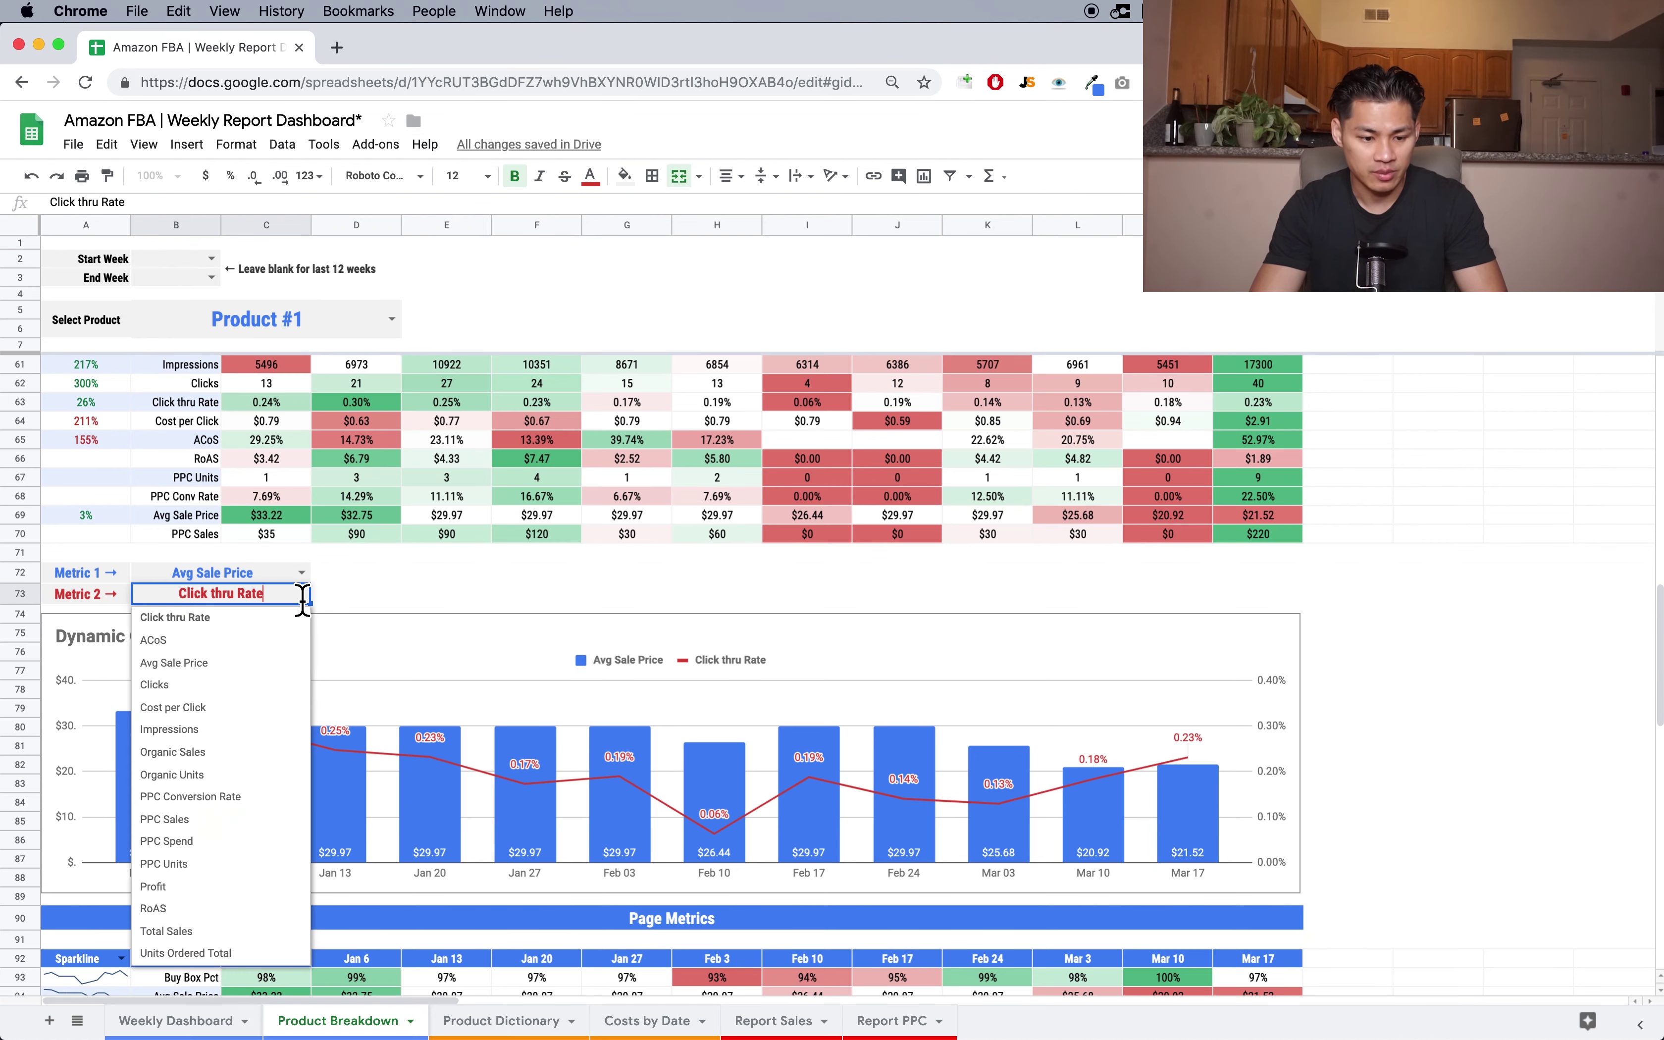
click(303, 573)
click(302, 574)
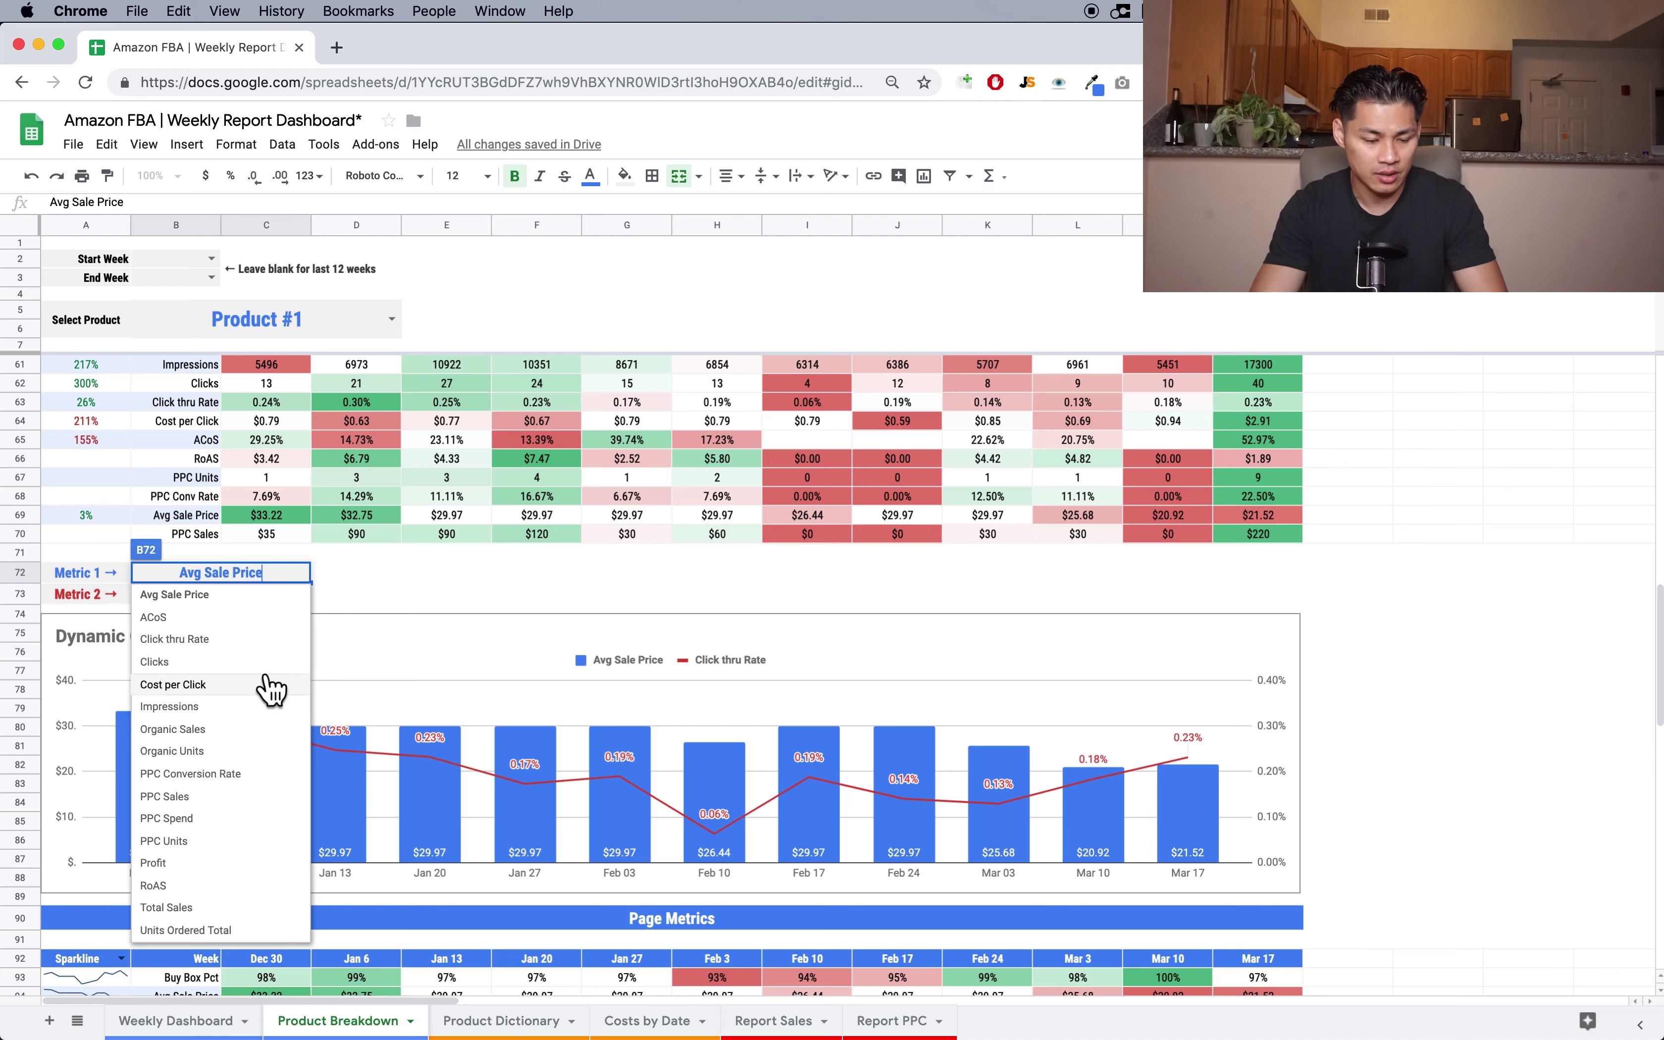
click(207, 638)
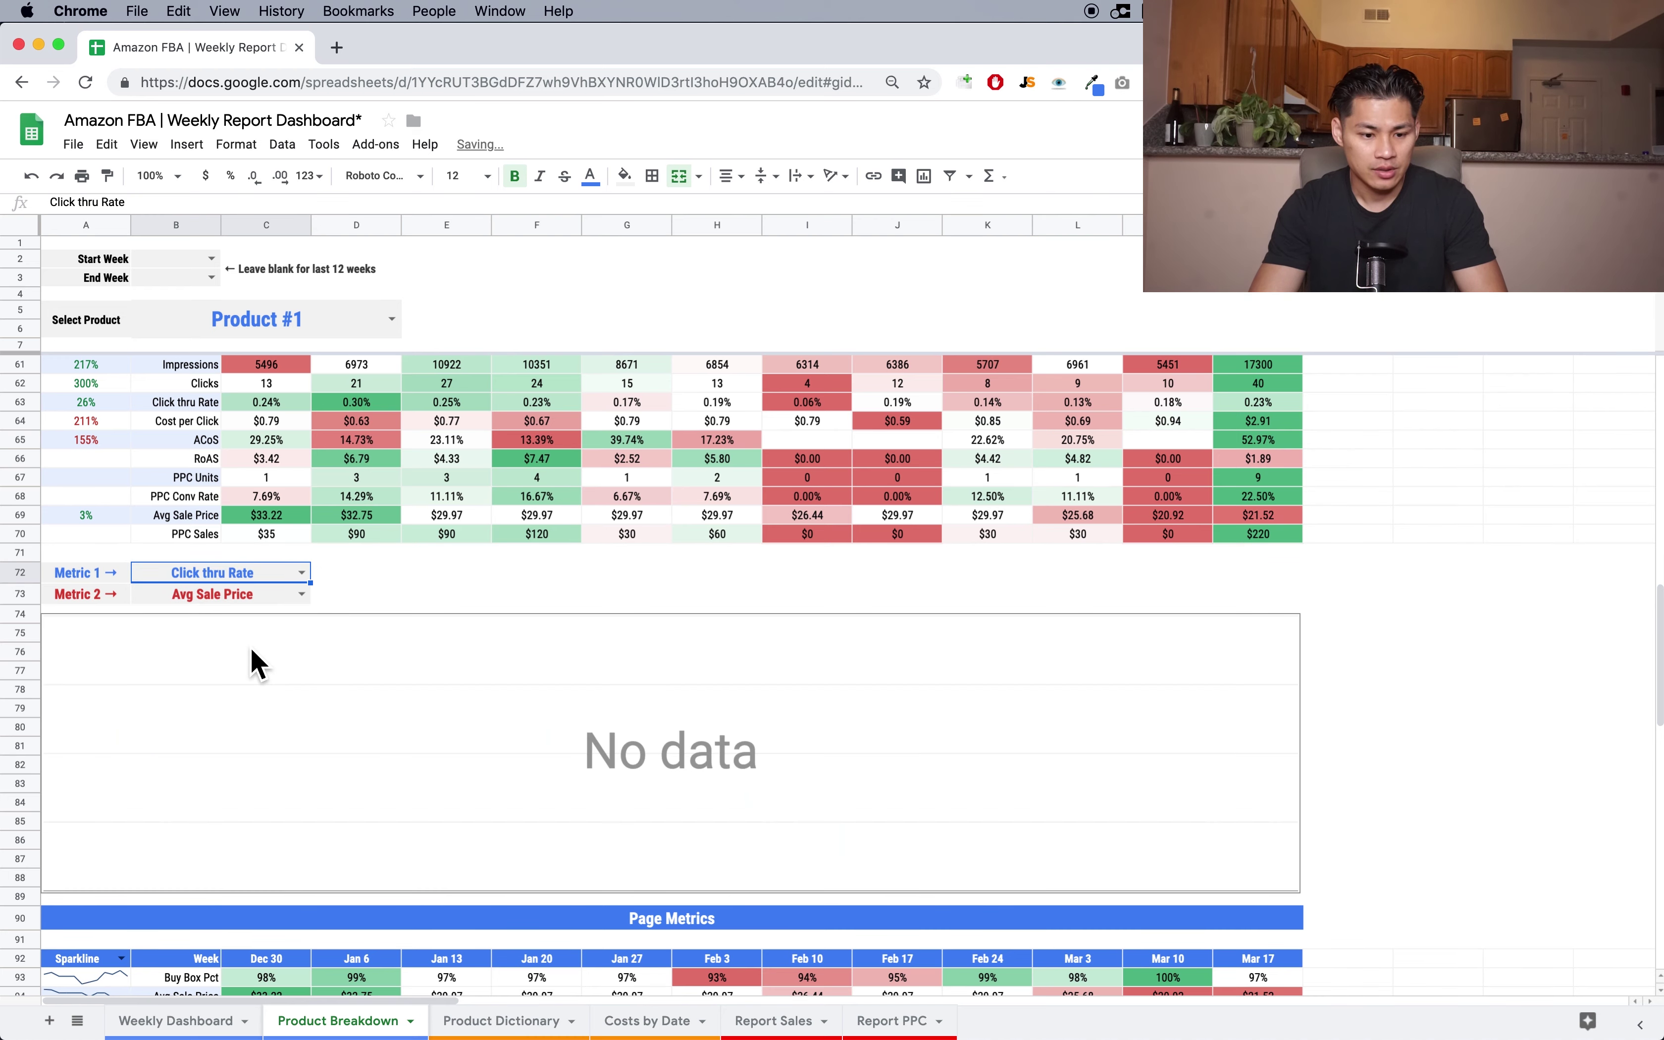
click(464, 575)
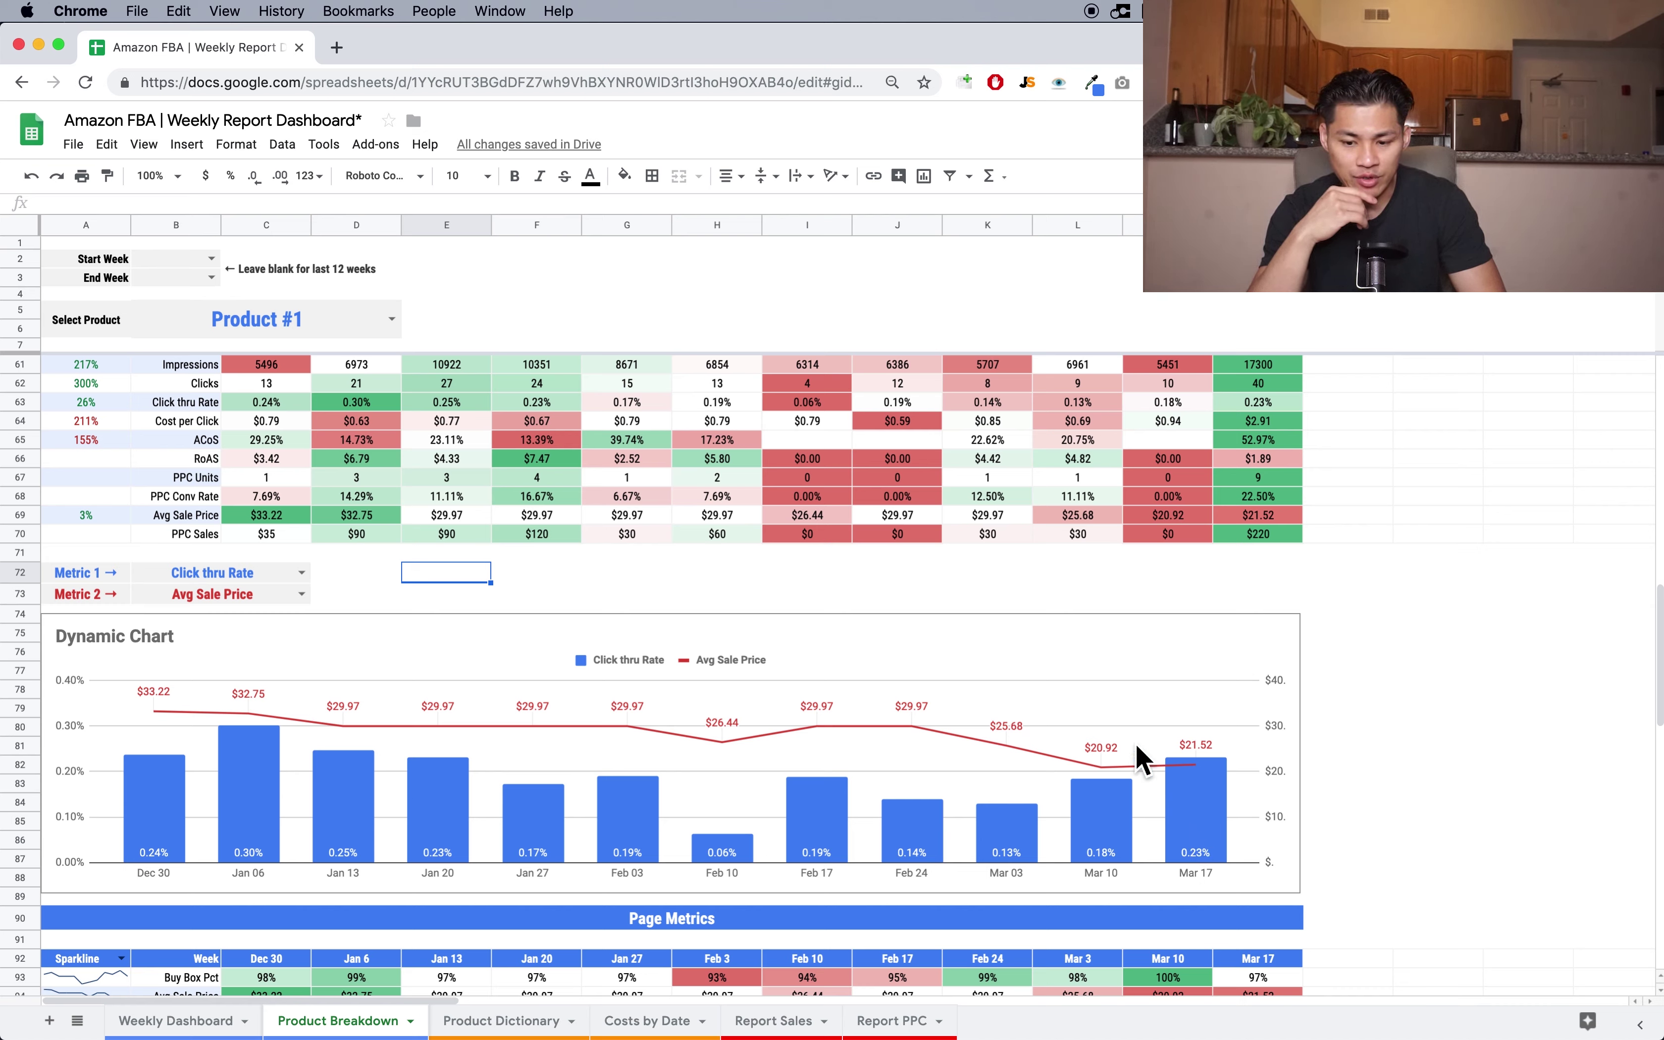
- Set Metric 1 of the PPC Metrics Dynamic Chart to Impressions
click(299, 594)
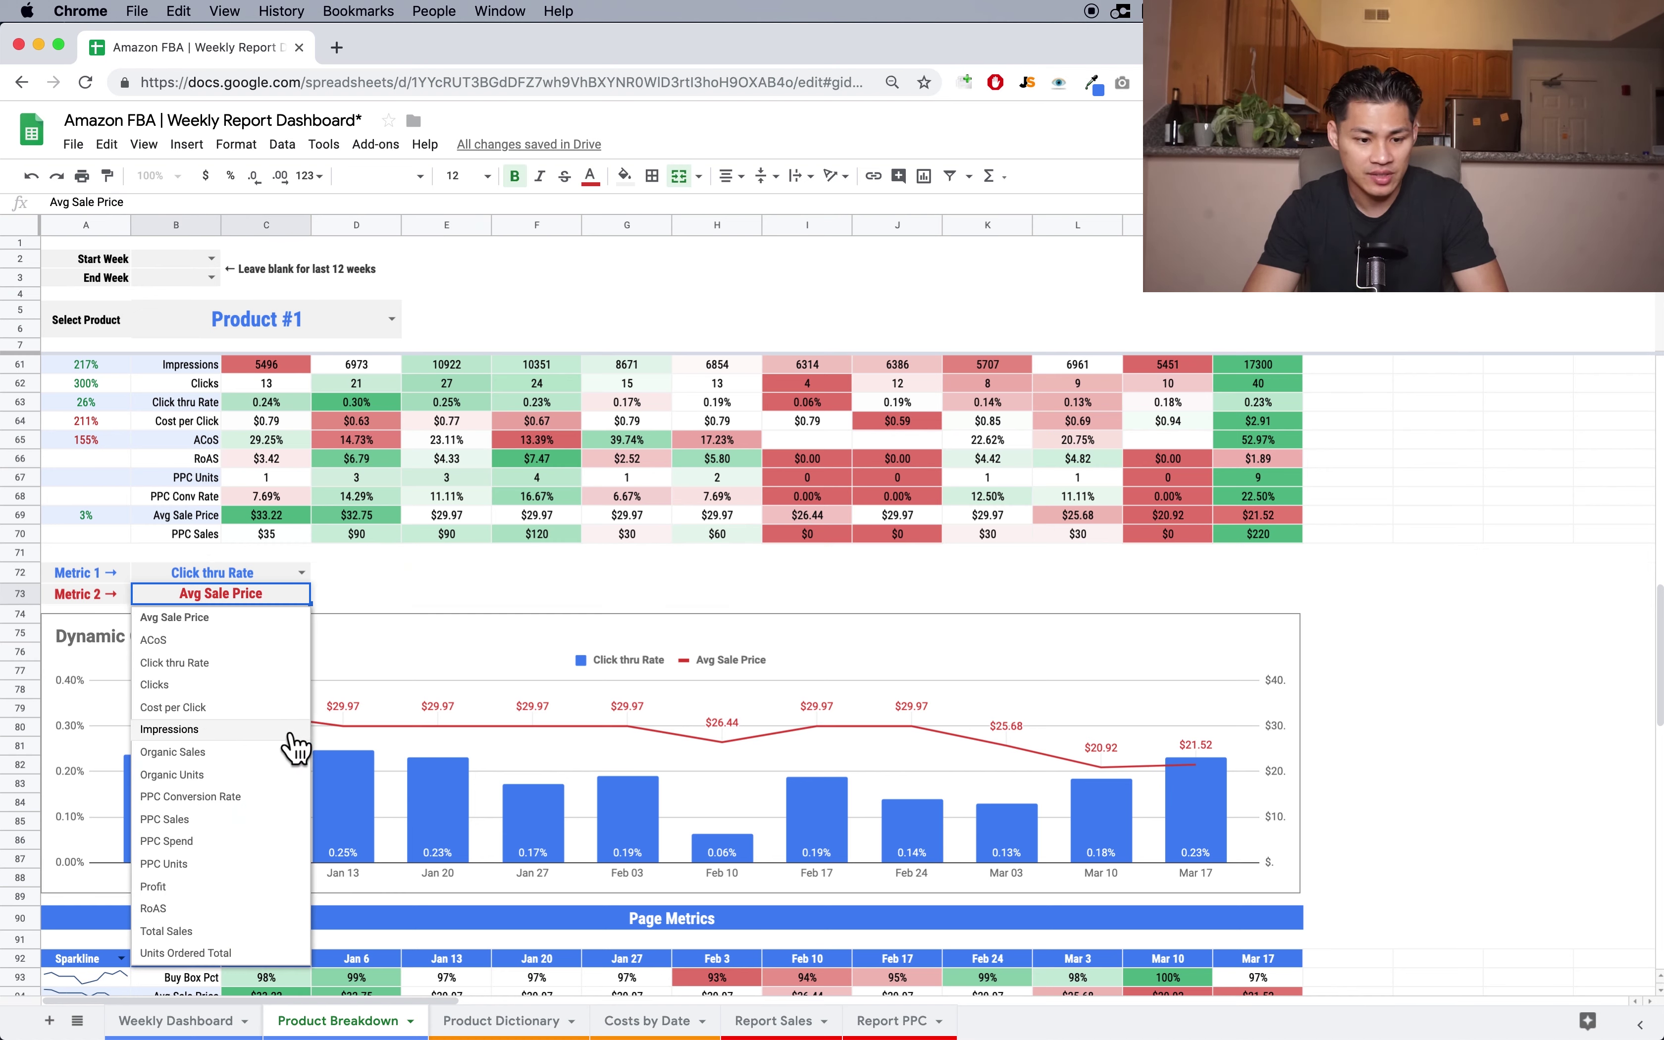
click(301, 573)
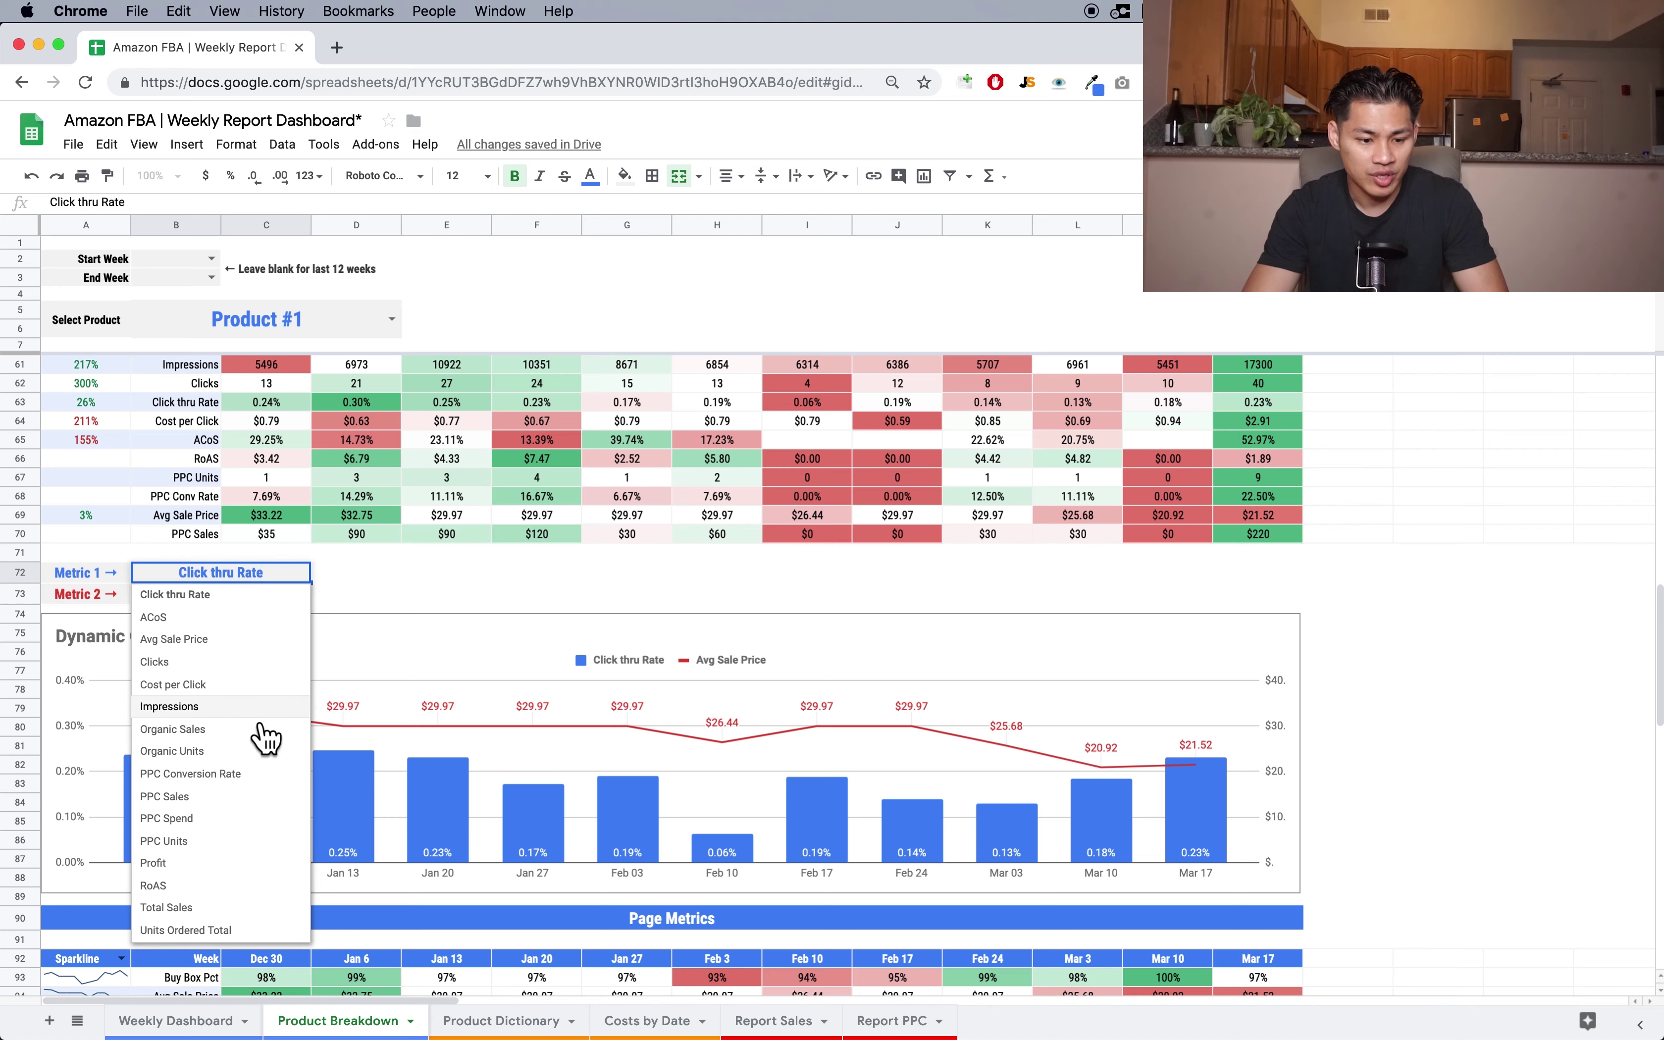
click(261, 708)
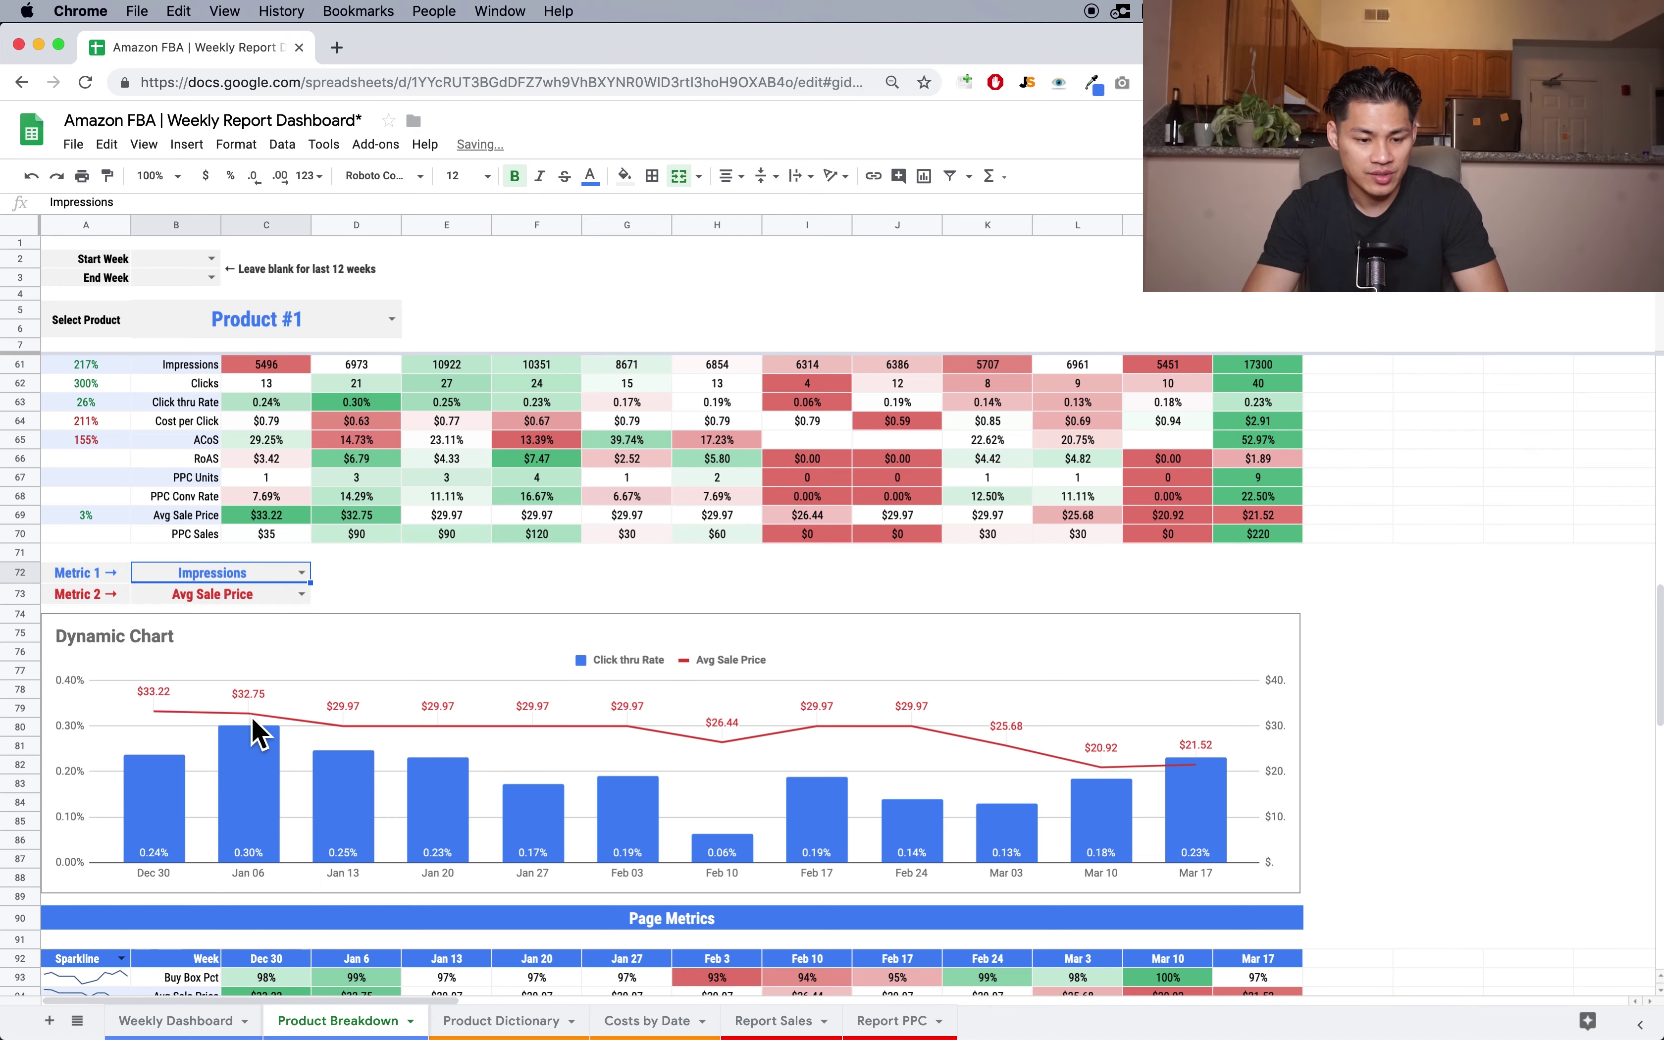
- Plot Clicks as Metric 1 of the PPC Metrics Dynamic Chart and look over the Metric 2 options
click(302, 573)
click(280, 692)
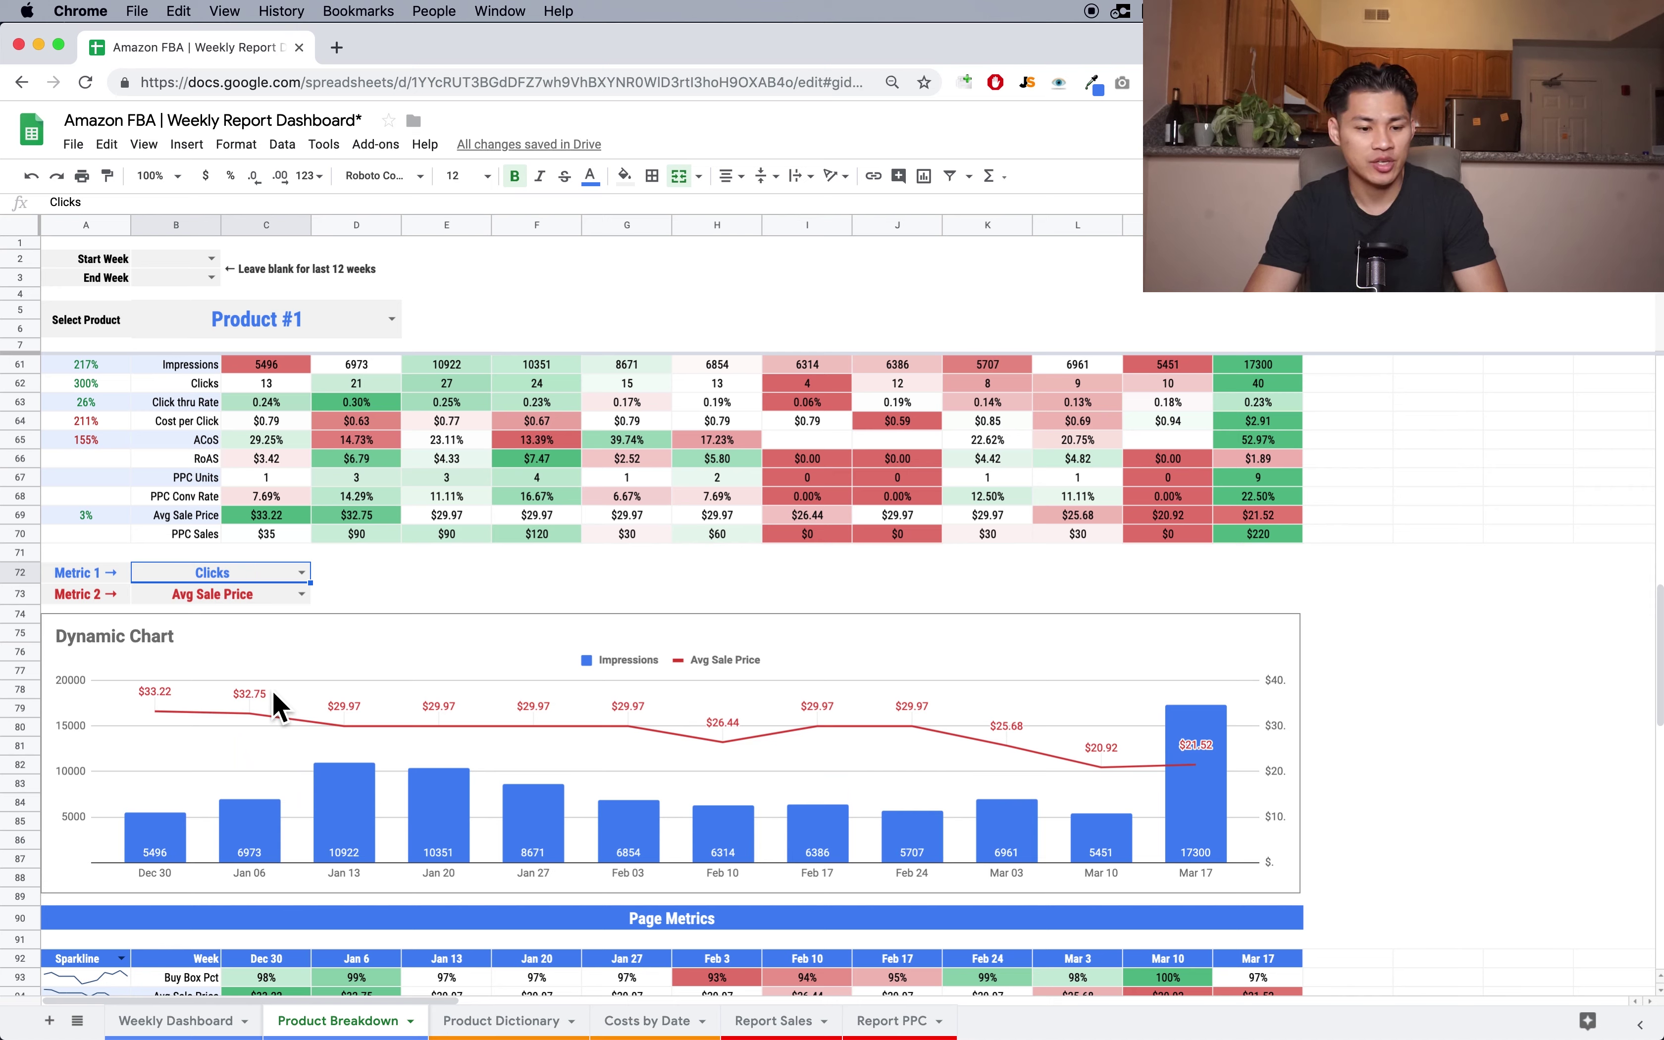
click(302, 591)
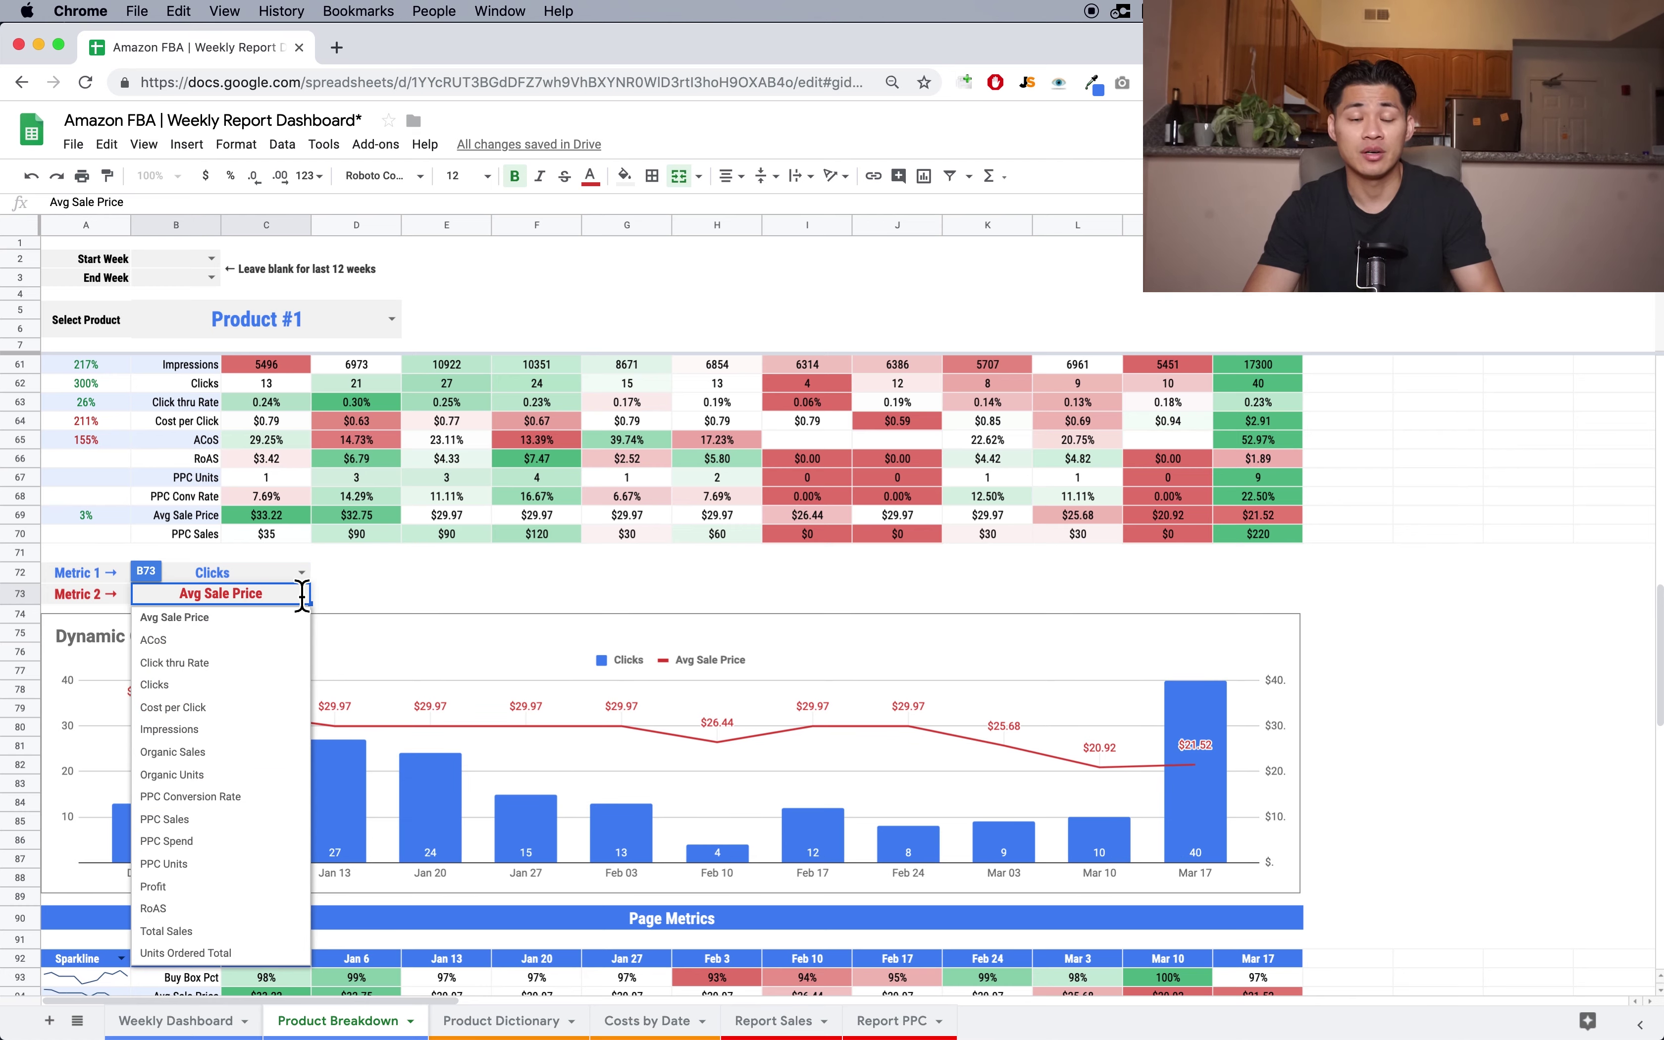
click(424, 599)
- Go to the Page Metrics table and check the Feb 3 Buy Box Pct
scroll(425, 598, down, 1)
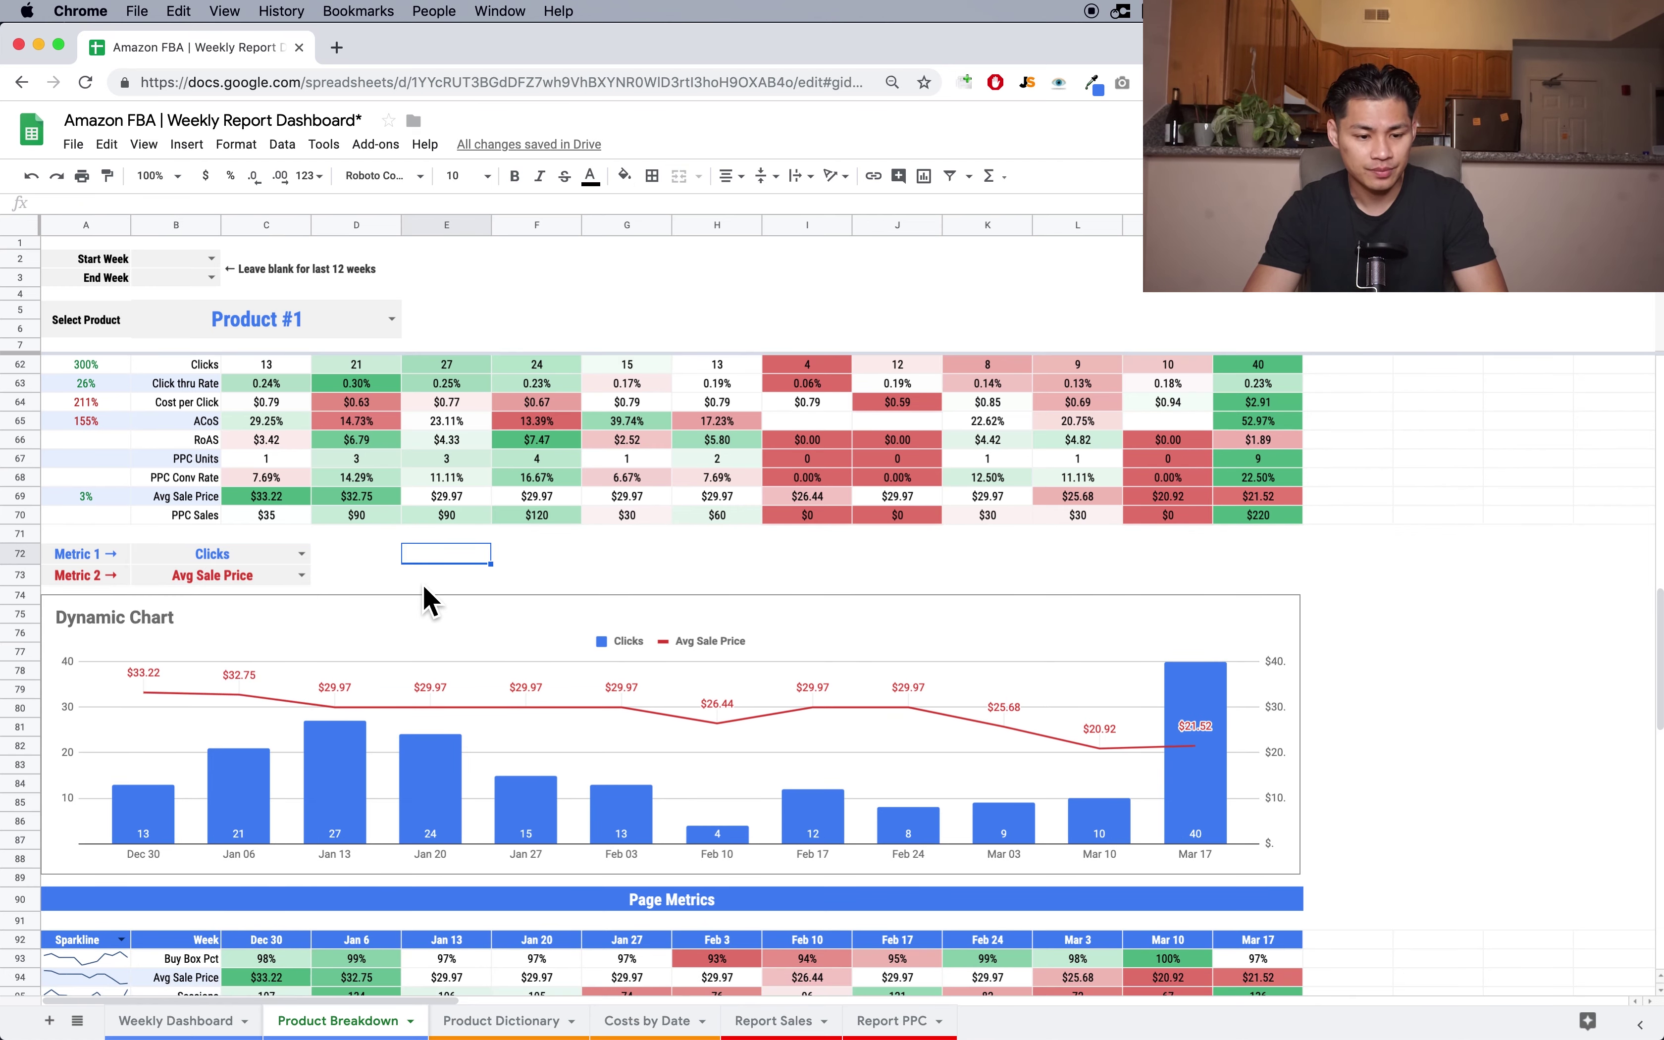
scroll(425, 599, down, 5)
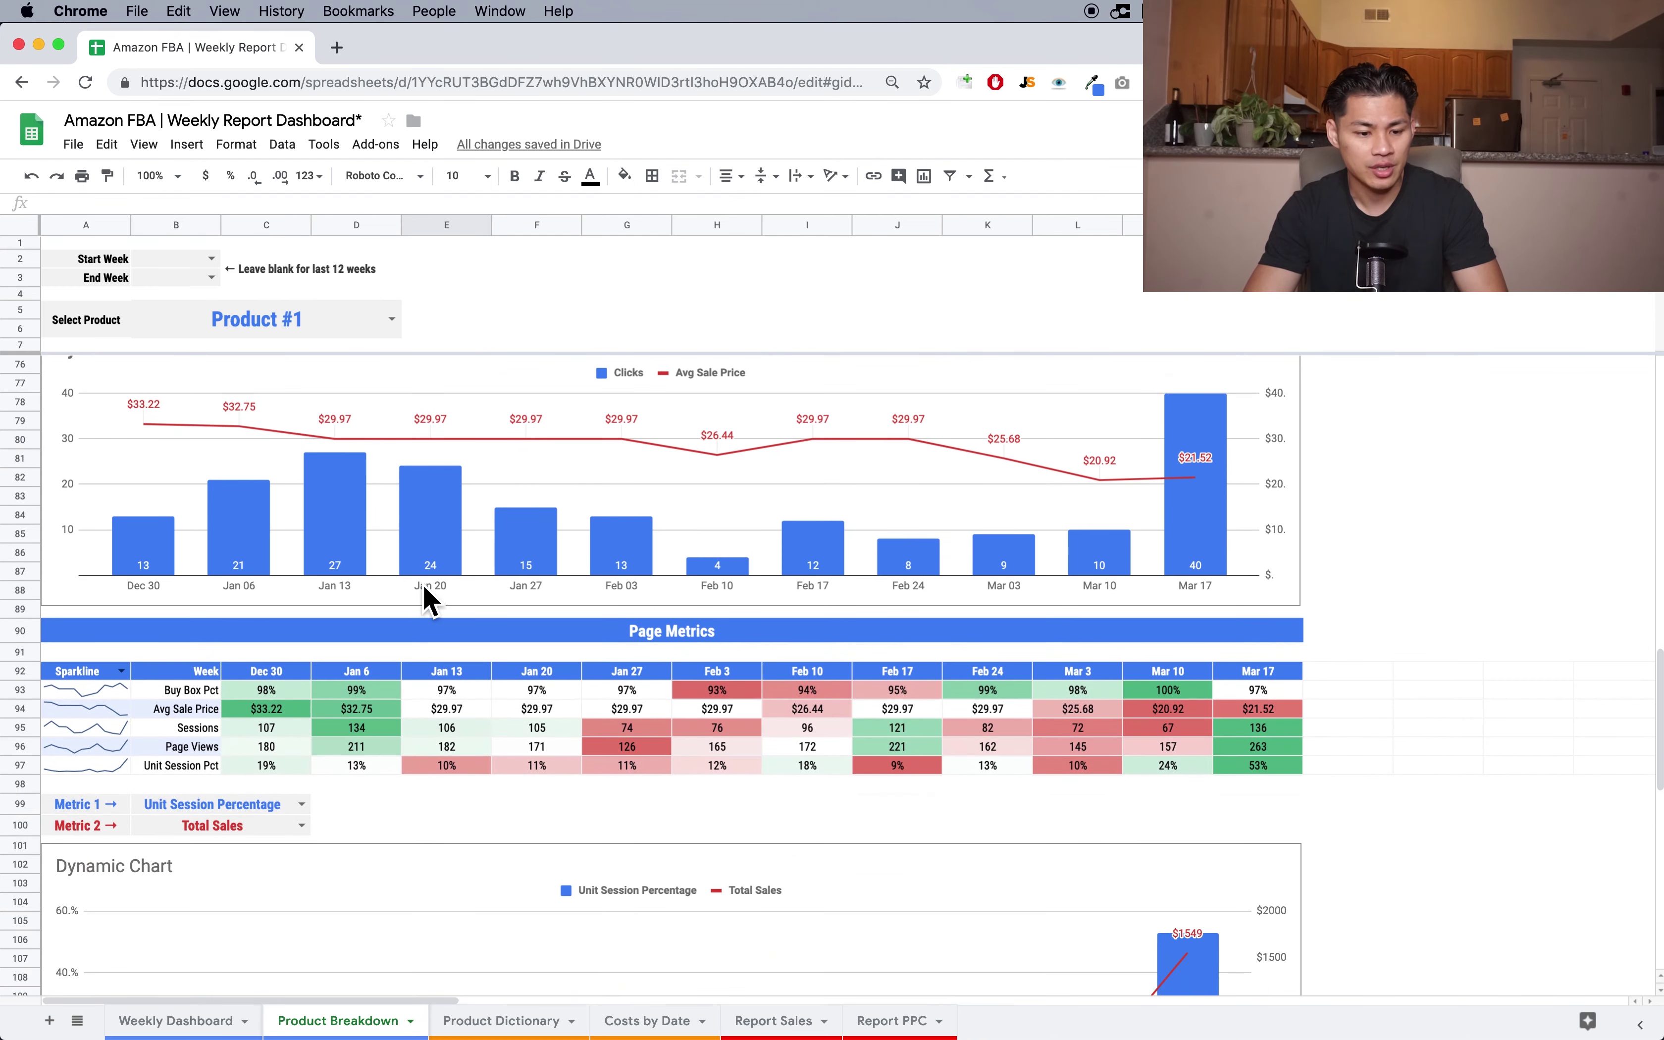
scroll(424, 598, down, 1)
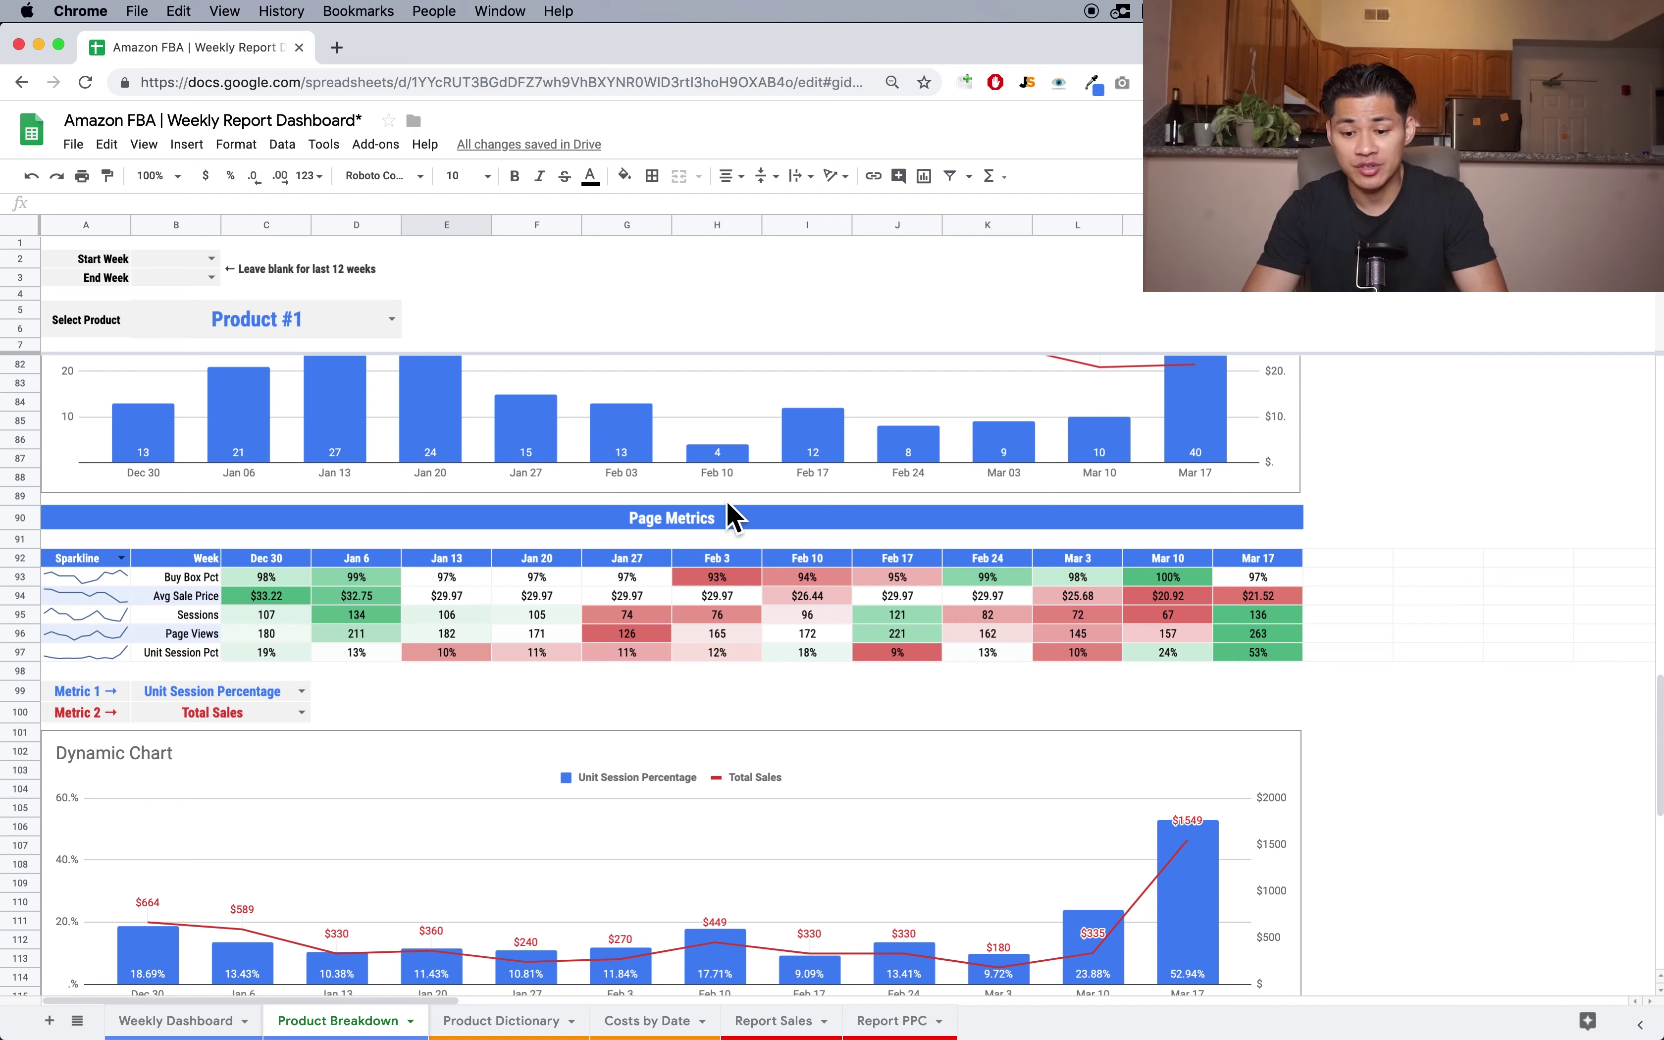
click(729, 578)
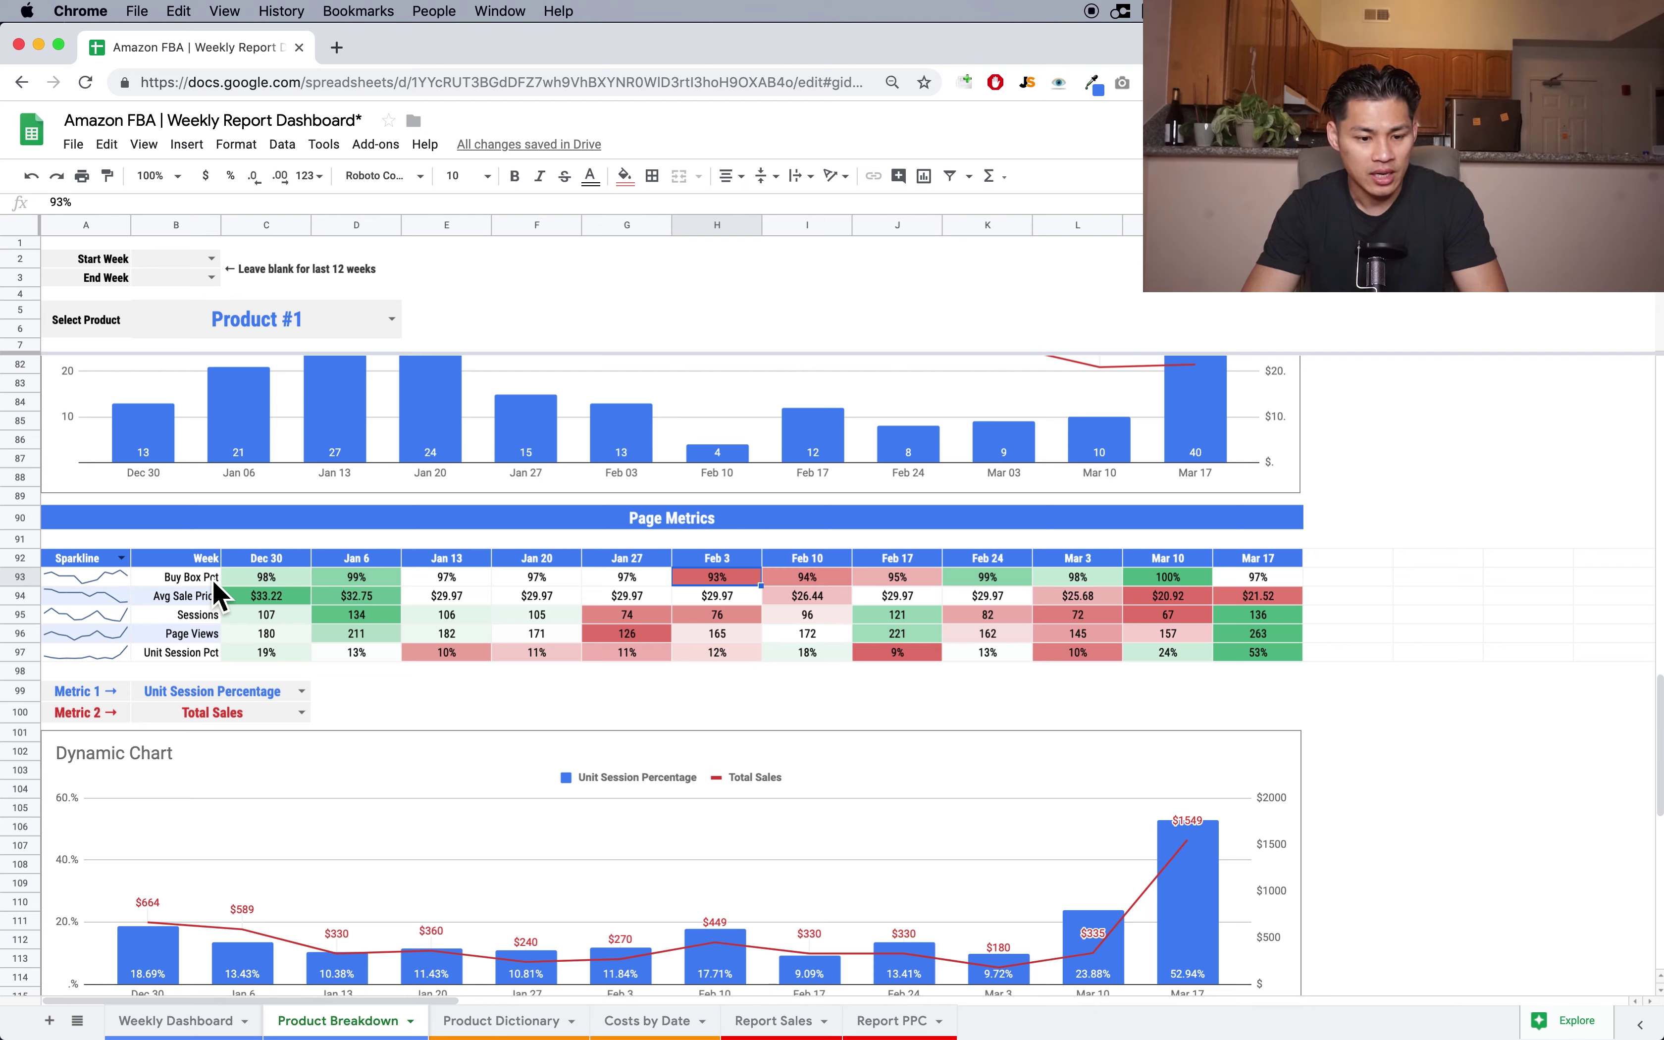
- Examine the Page Metrics Sessions from Dec 30 to Jan 27, and the Mar 17 Sessions
click(282, 618)
key(Right)
key(Right)
key(Left)
key(Left)
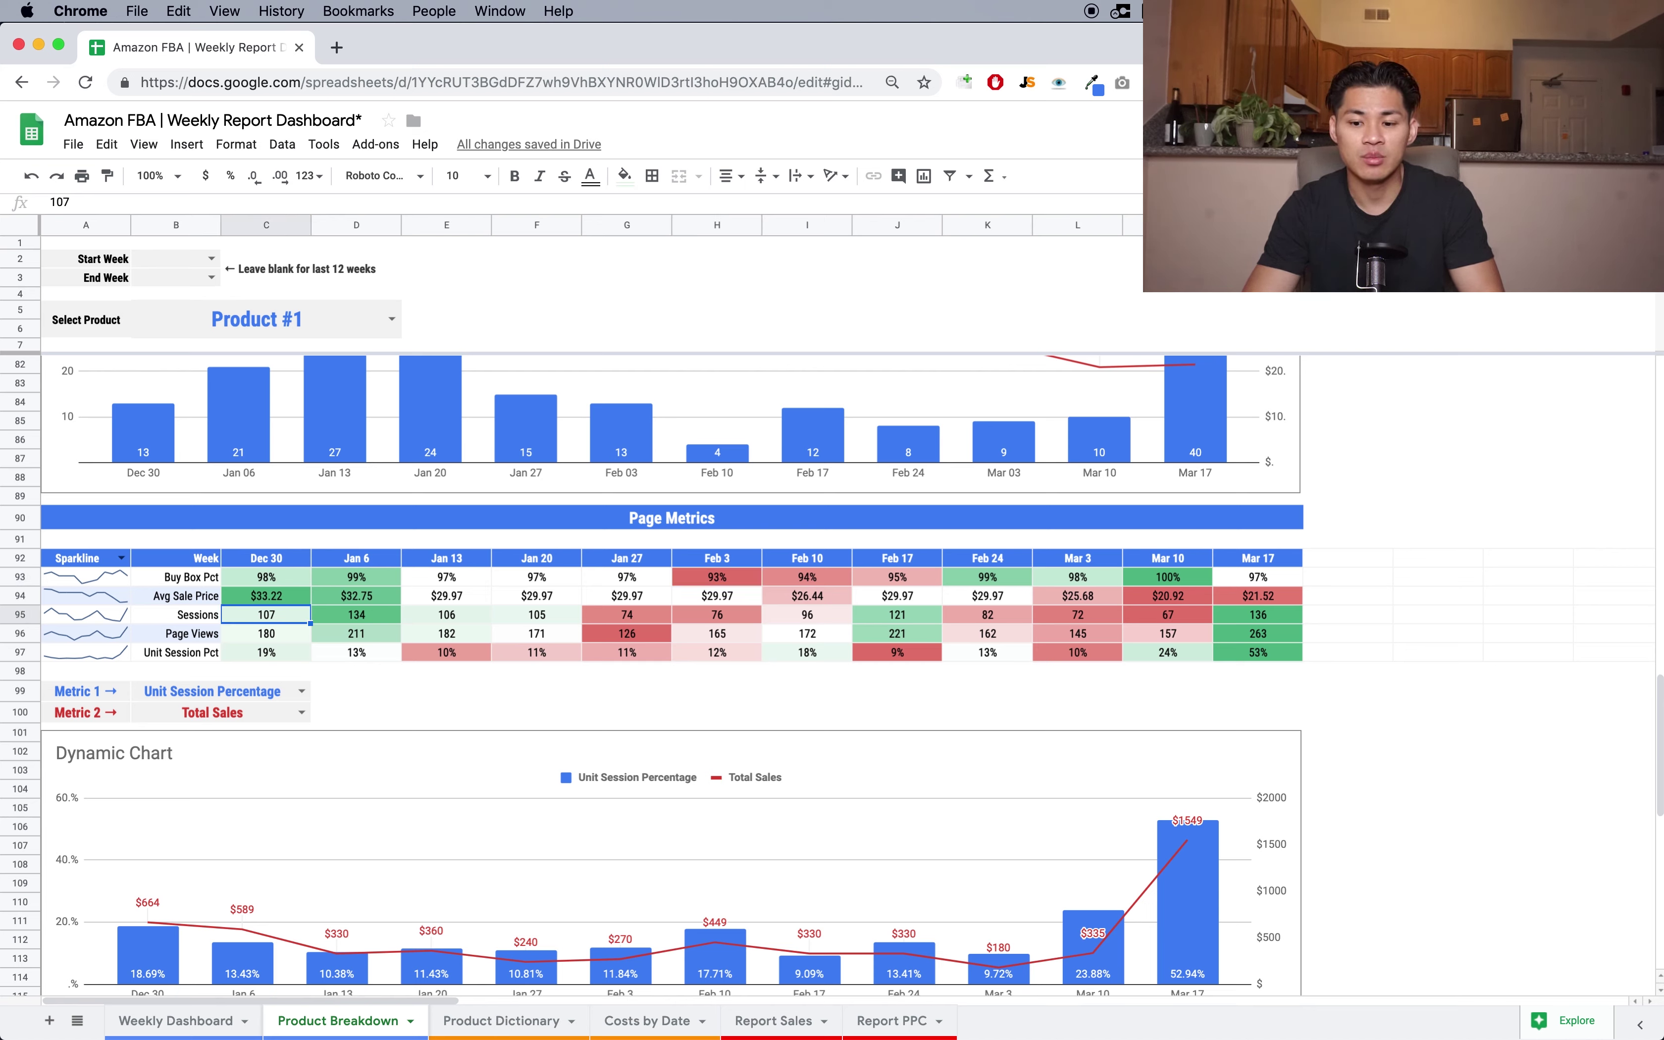
key(Right)
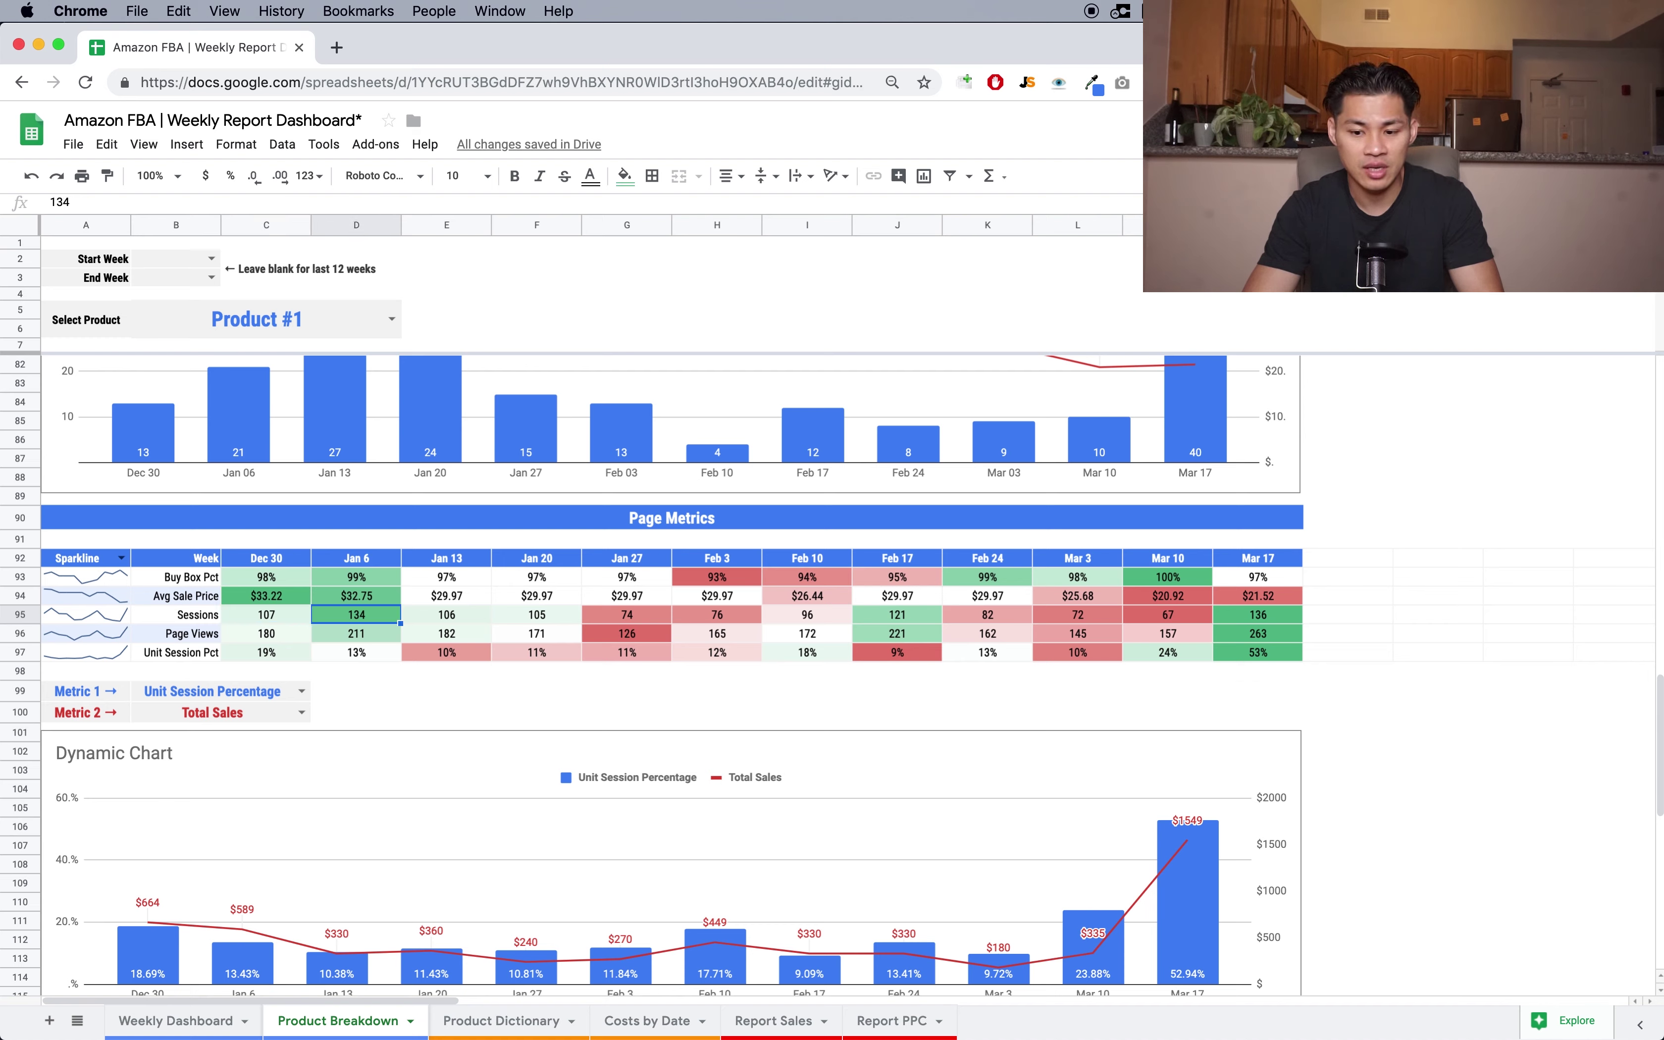
key(Right)
key(Right)
key(Right)
key(Left)
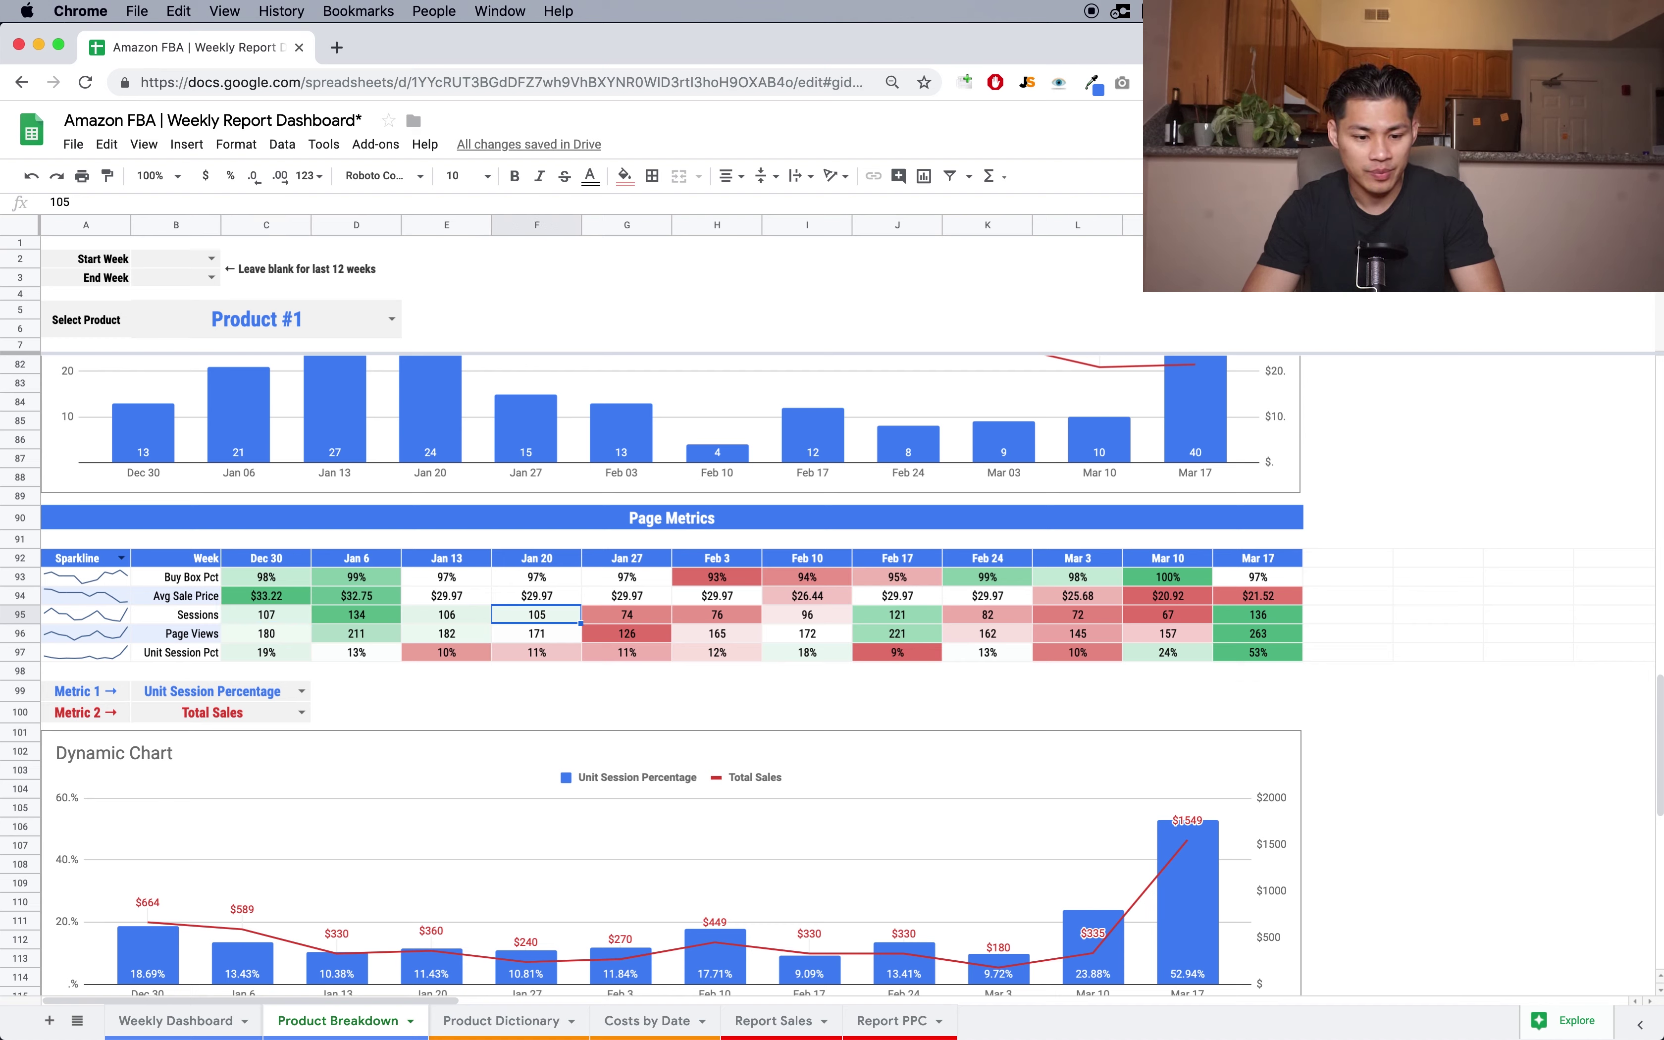
key(Left)
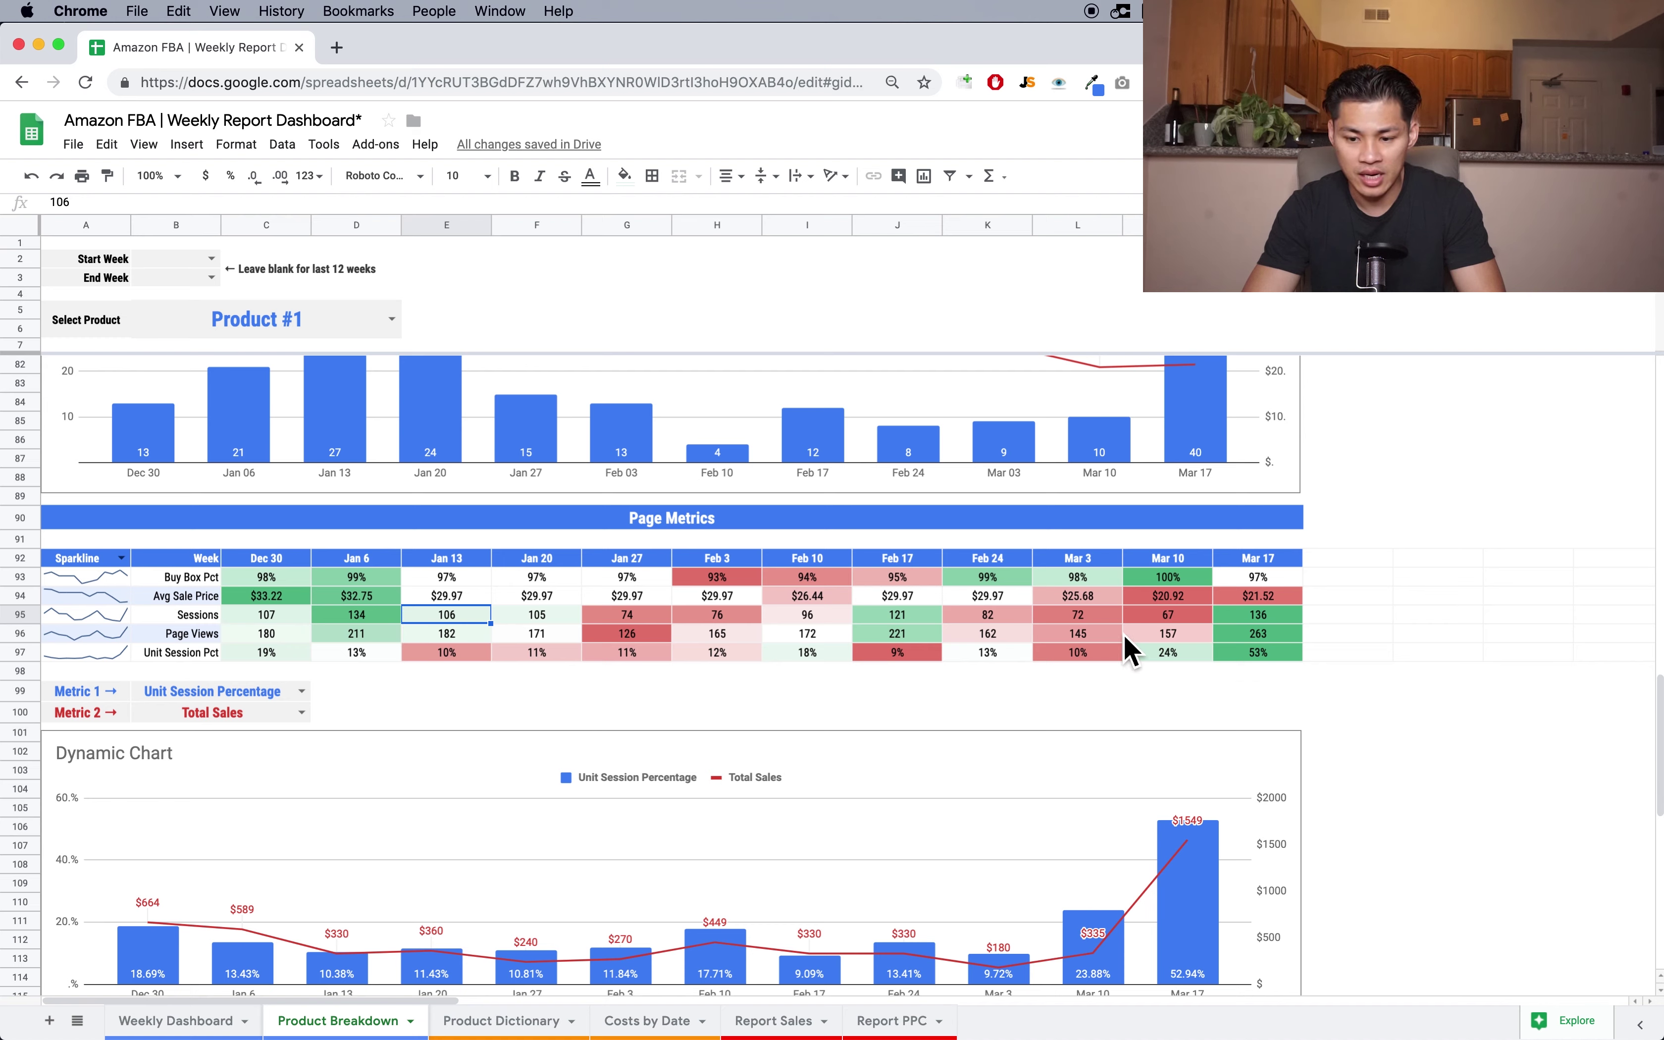
click(1268, 619)
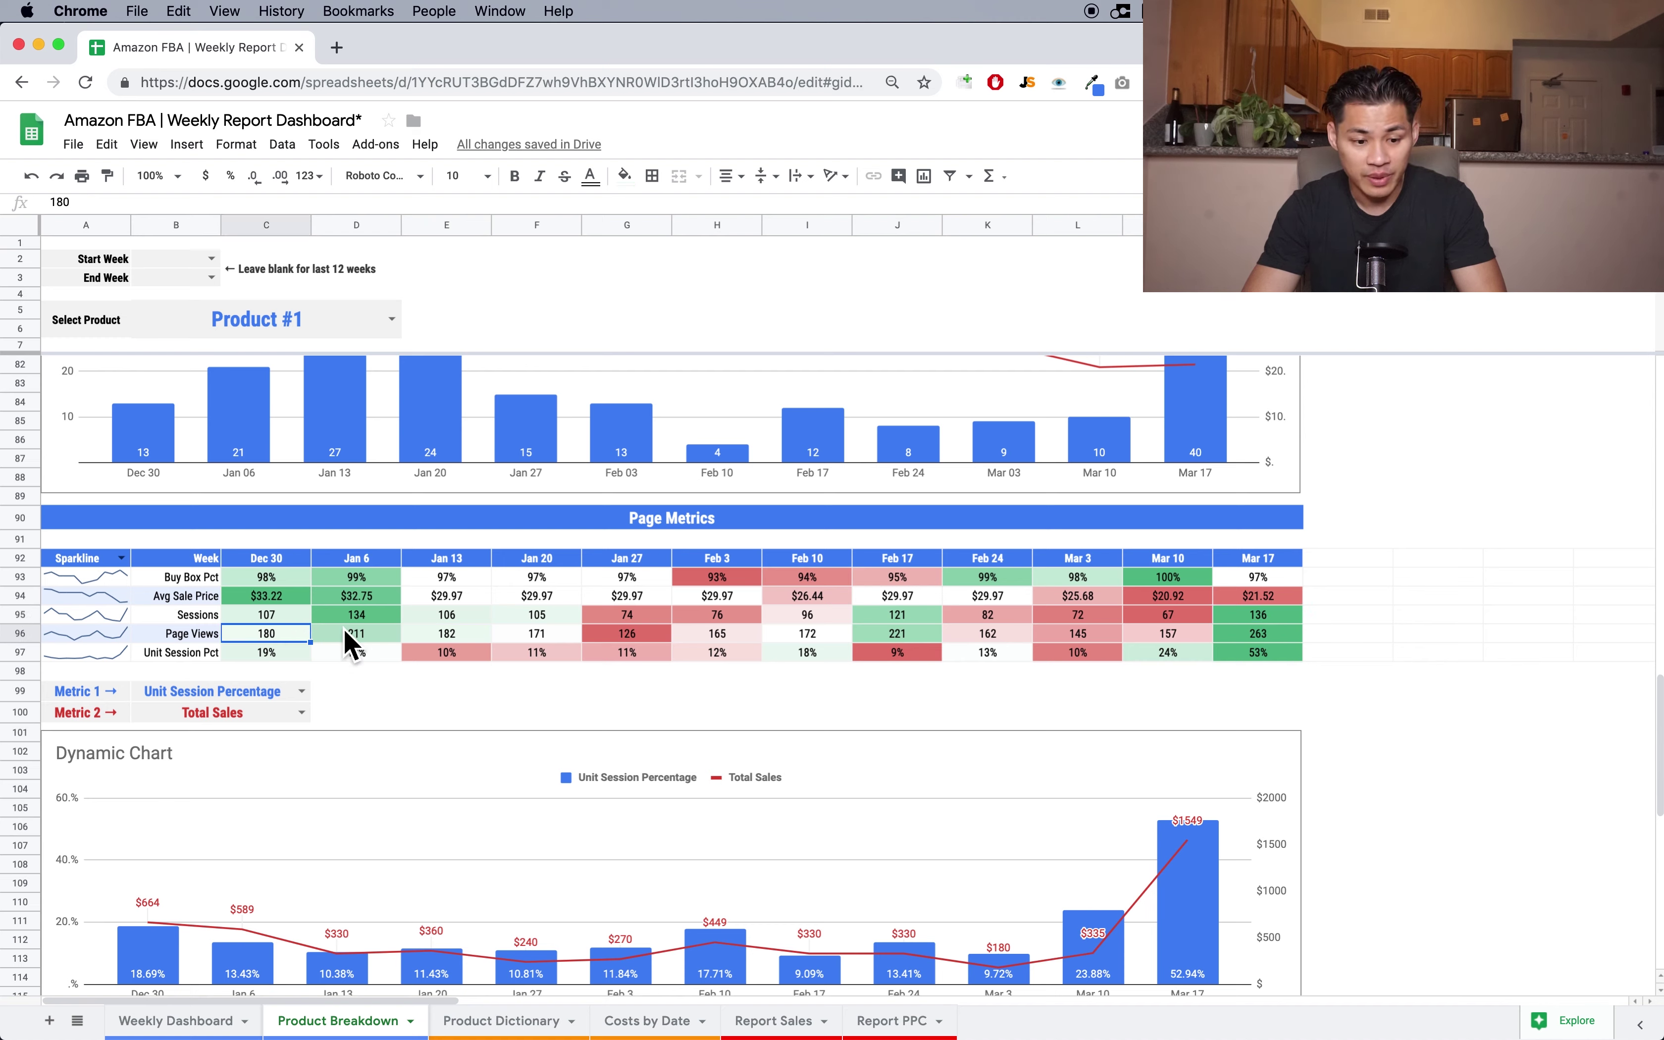
- Compare the Jan 6 Sessions with the Jan 13 and Jan 20 Page Views
click(352, 617)
click(443, 633)
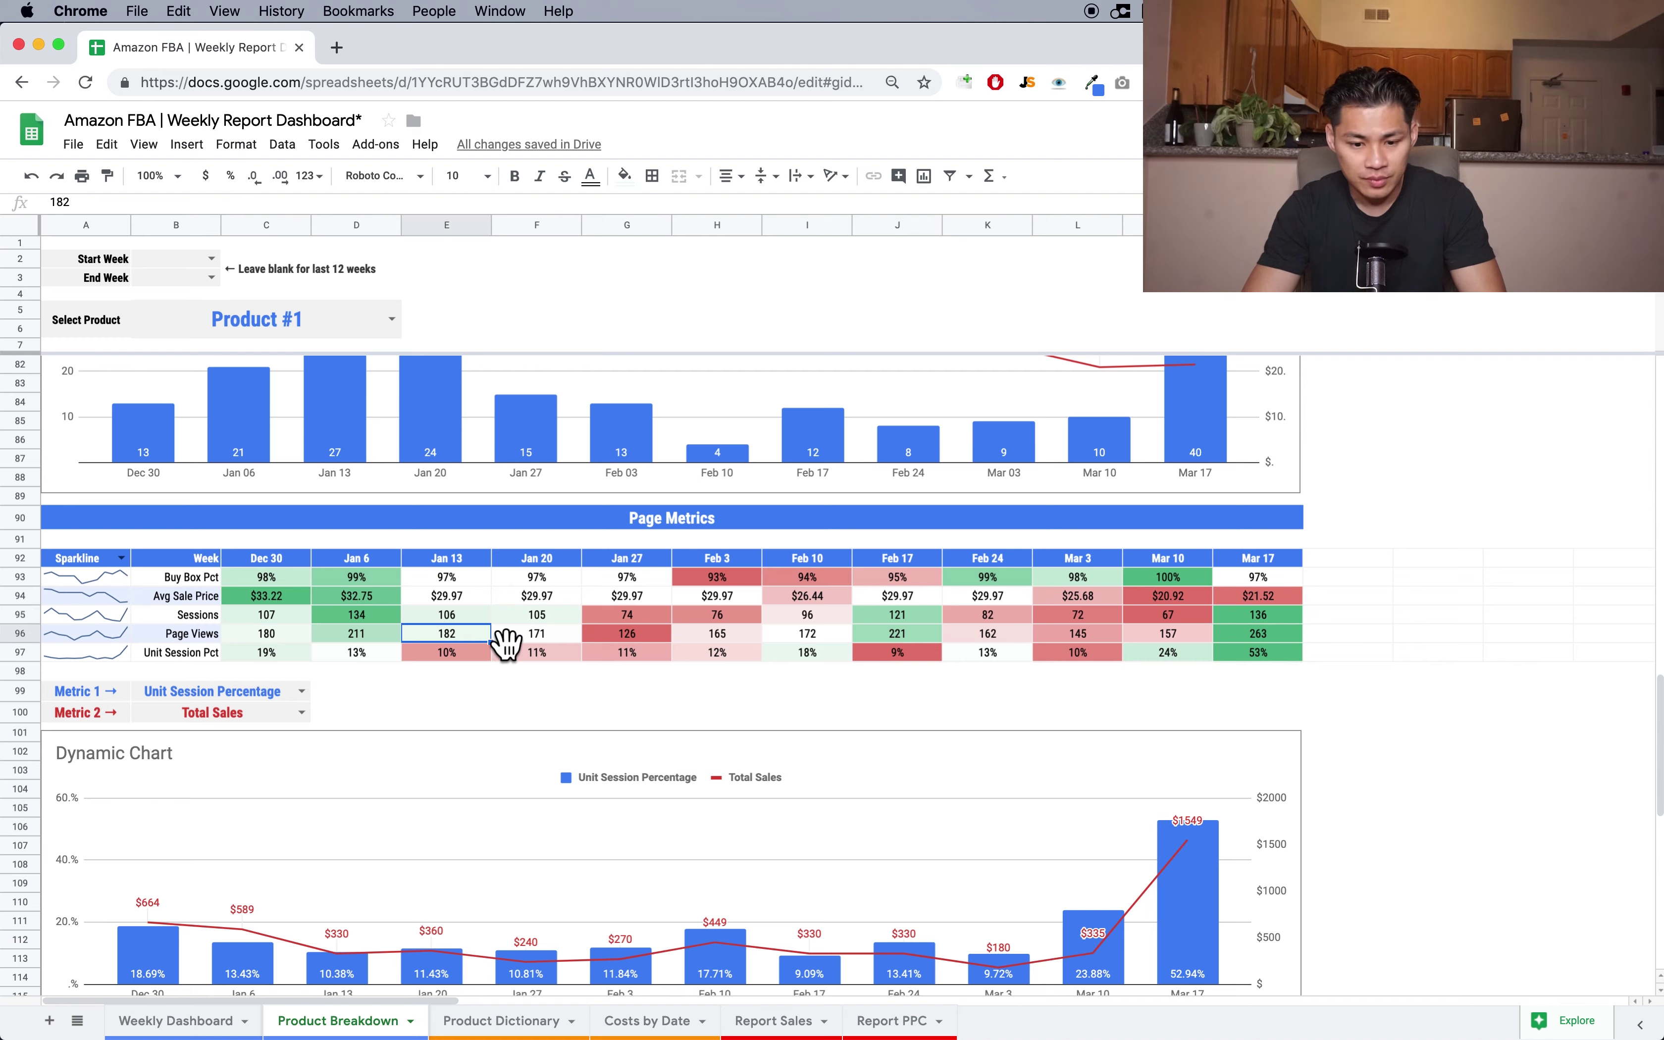
key(Right)
key(Left)
- Go through the Unit Session Pct row of Page Metrics week by week from Dec 30 to Mar 17
key(Down)
key(Left)
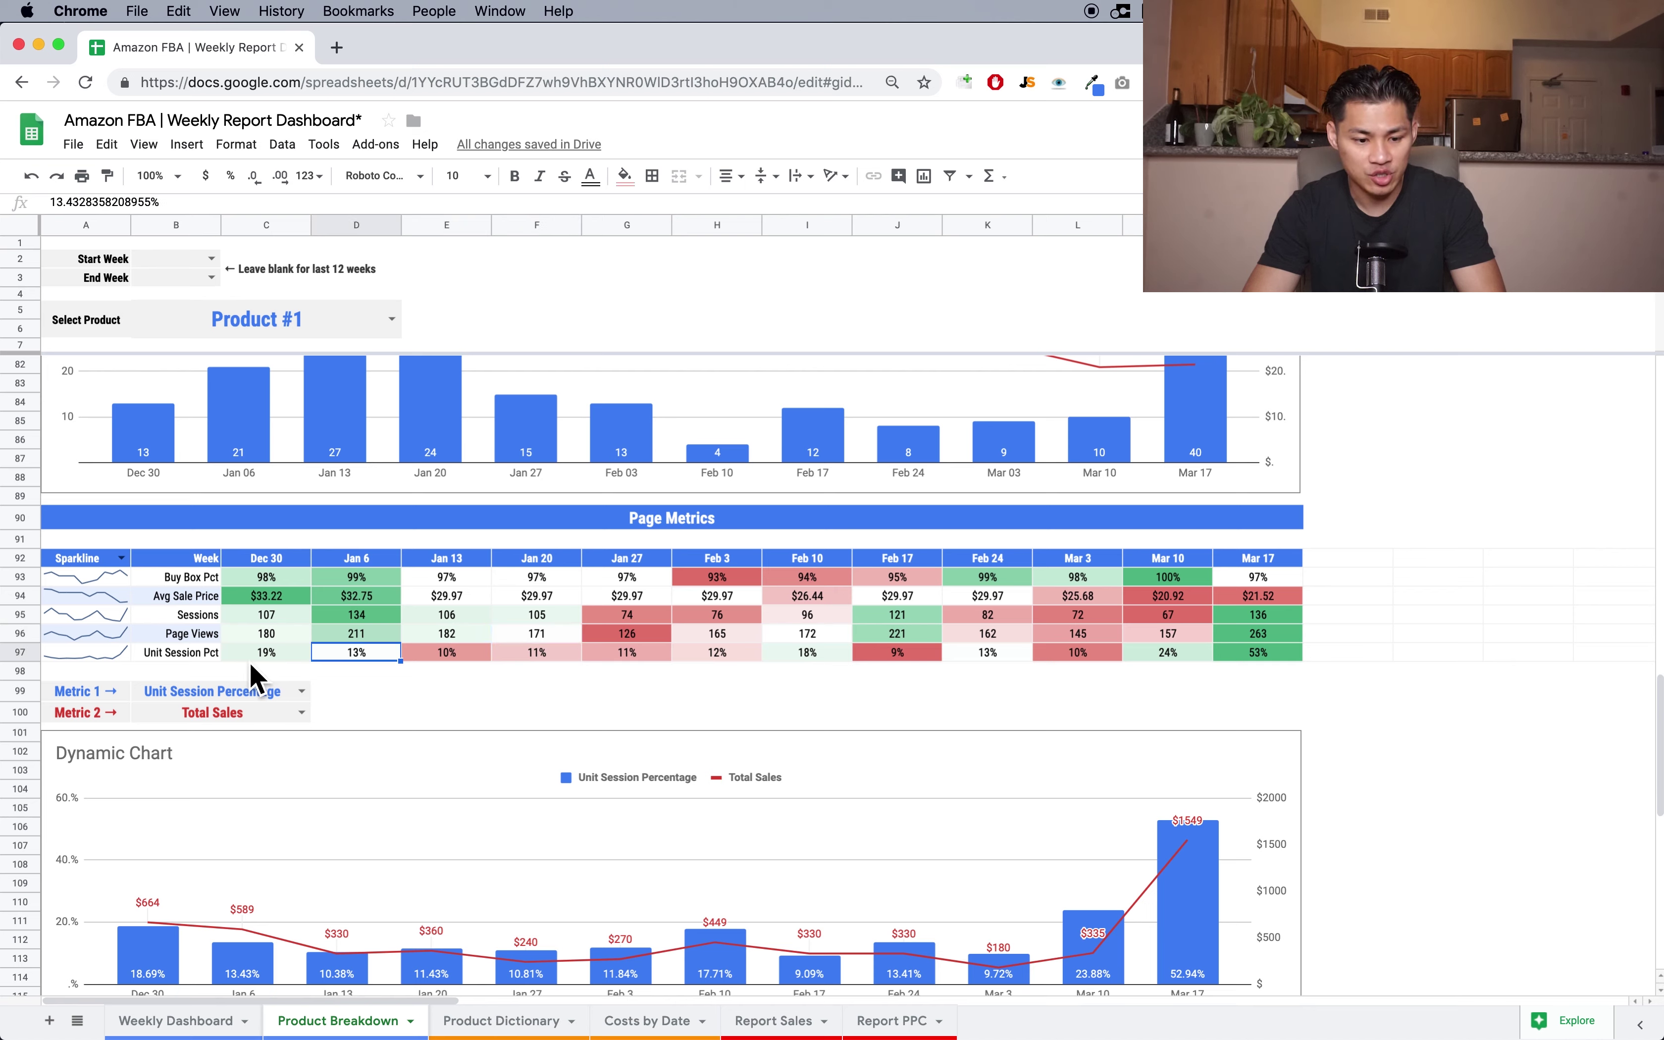
key(Left)
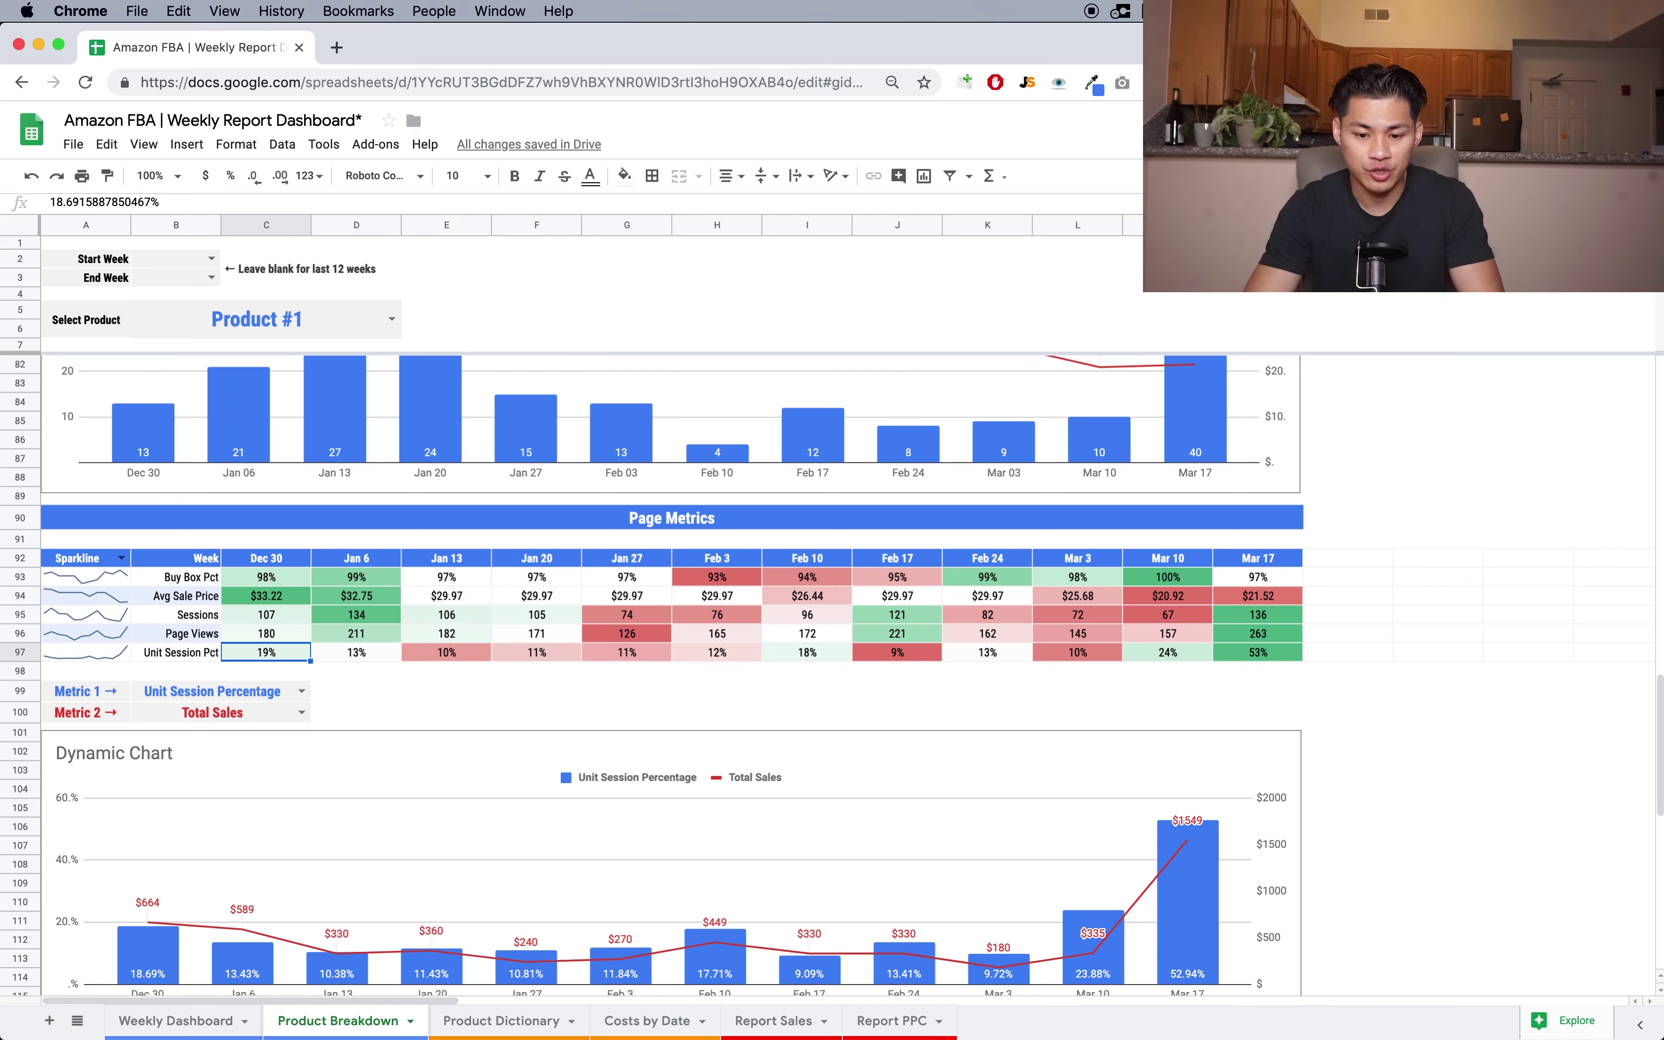
key(Right)
key(Right)
key(Right)
key(Right)
key(Right)
key(Right)
key(Right)
key(Right)
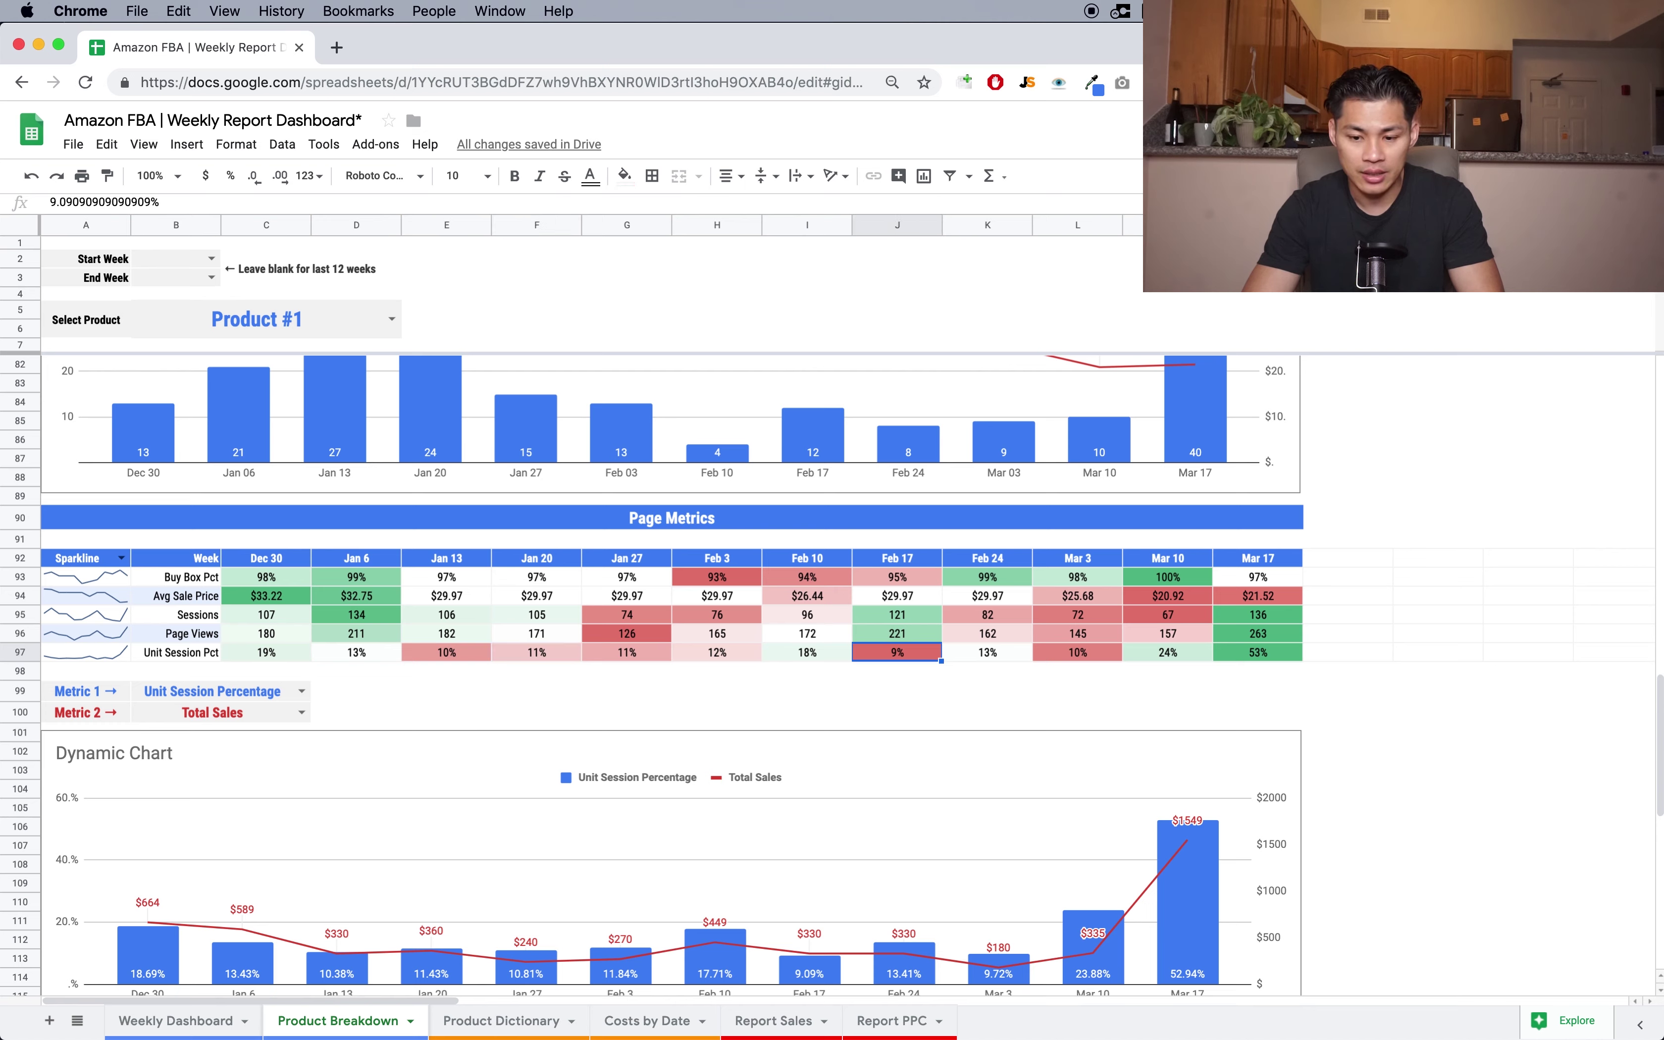
key(Right)
key(Right)
key(Right)
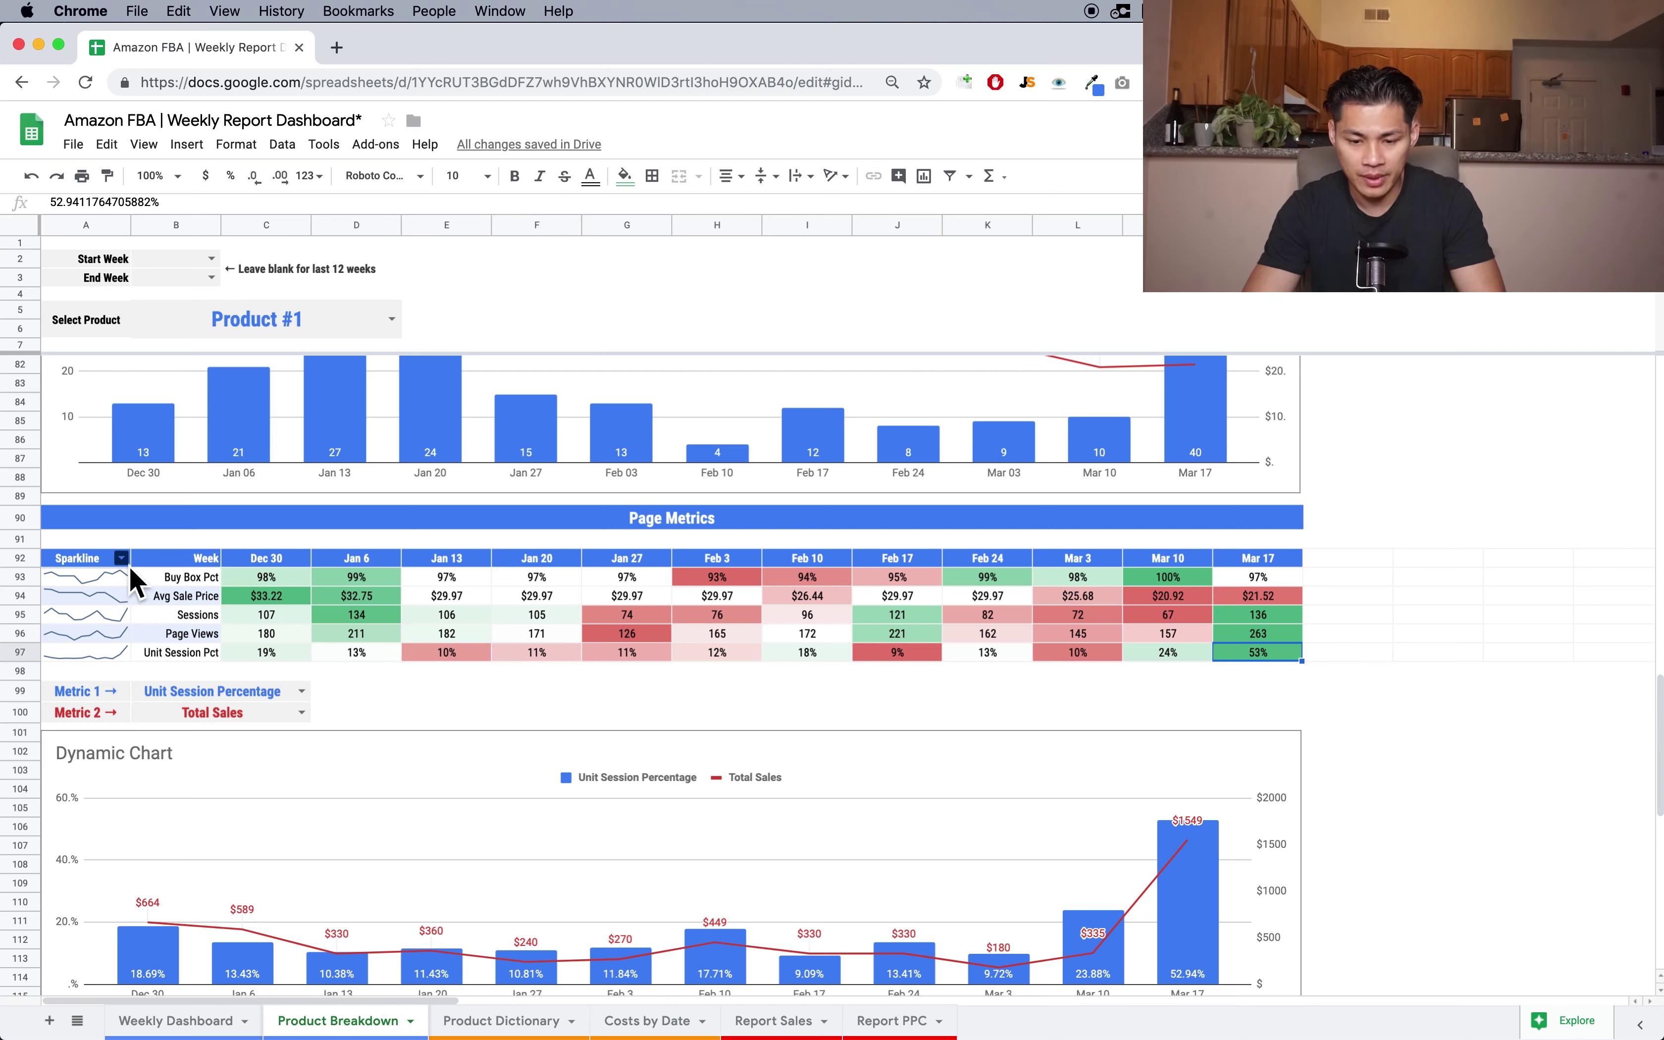
- Look over the Metric 1 options of the Page Metrics Dynamic Chart and inspect its Mar 17 Unit Session Percentage bar
scroll(688, 794, down, 2)
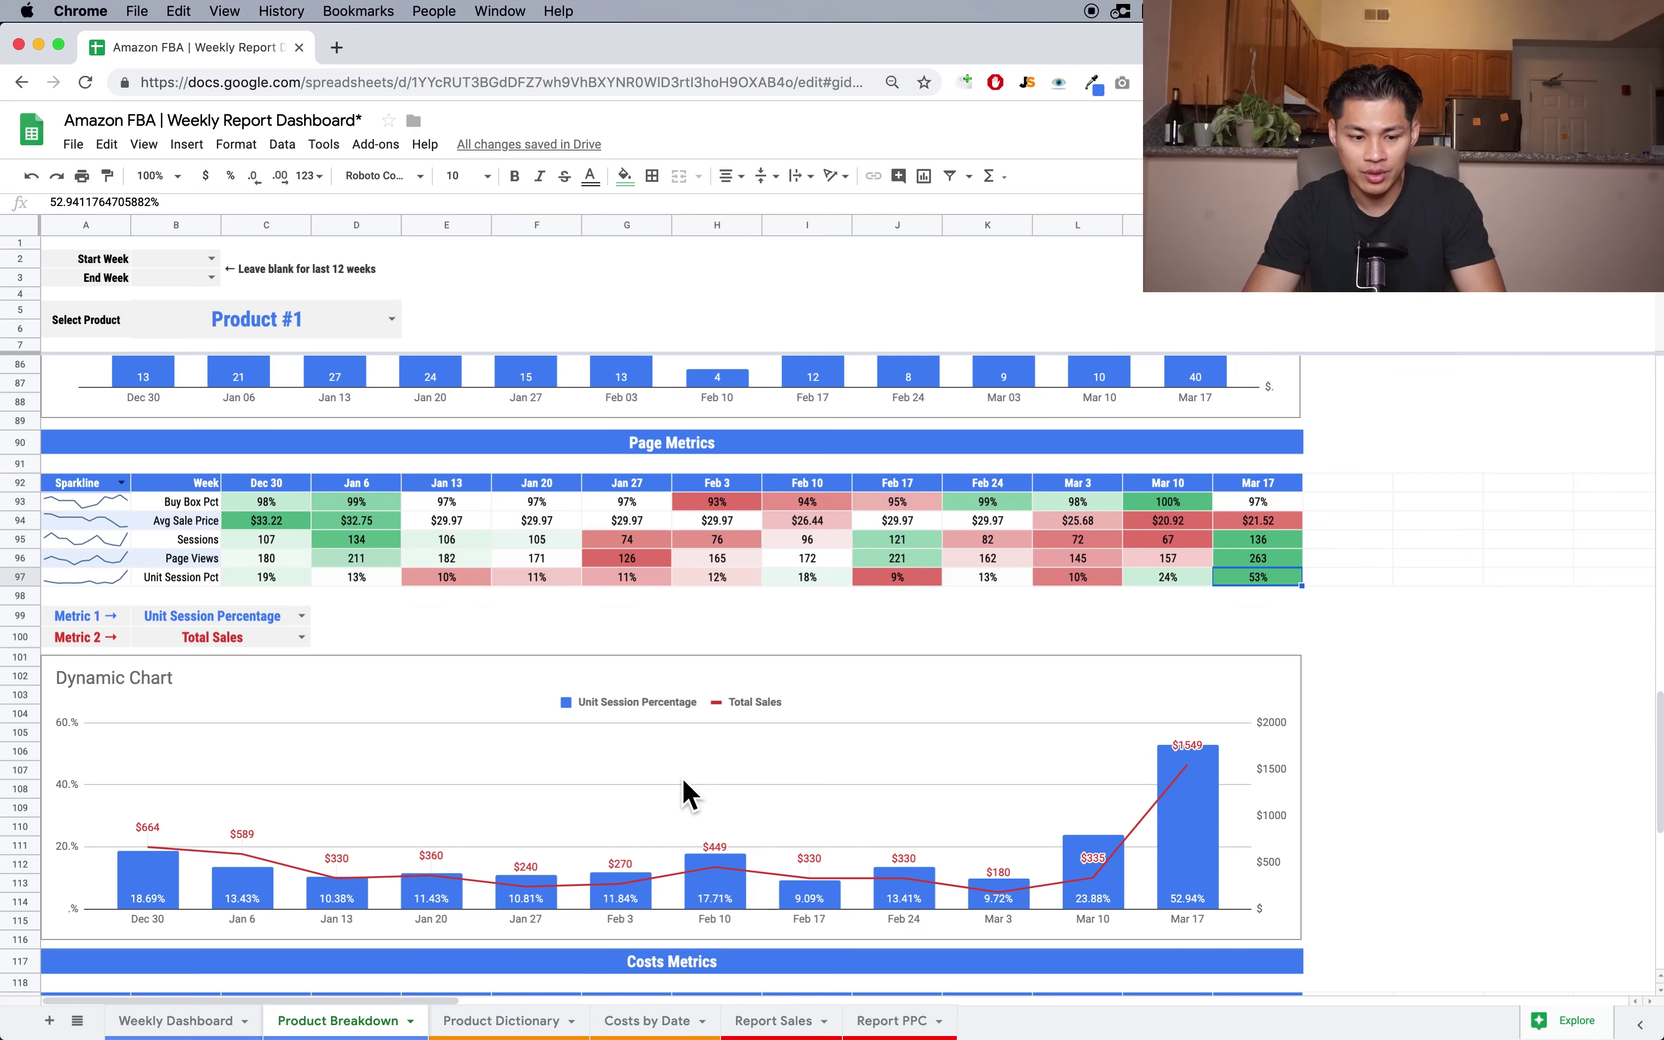
scroll(687, 794, down, 2)
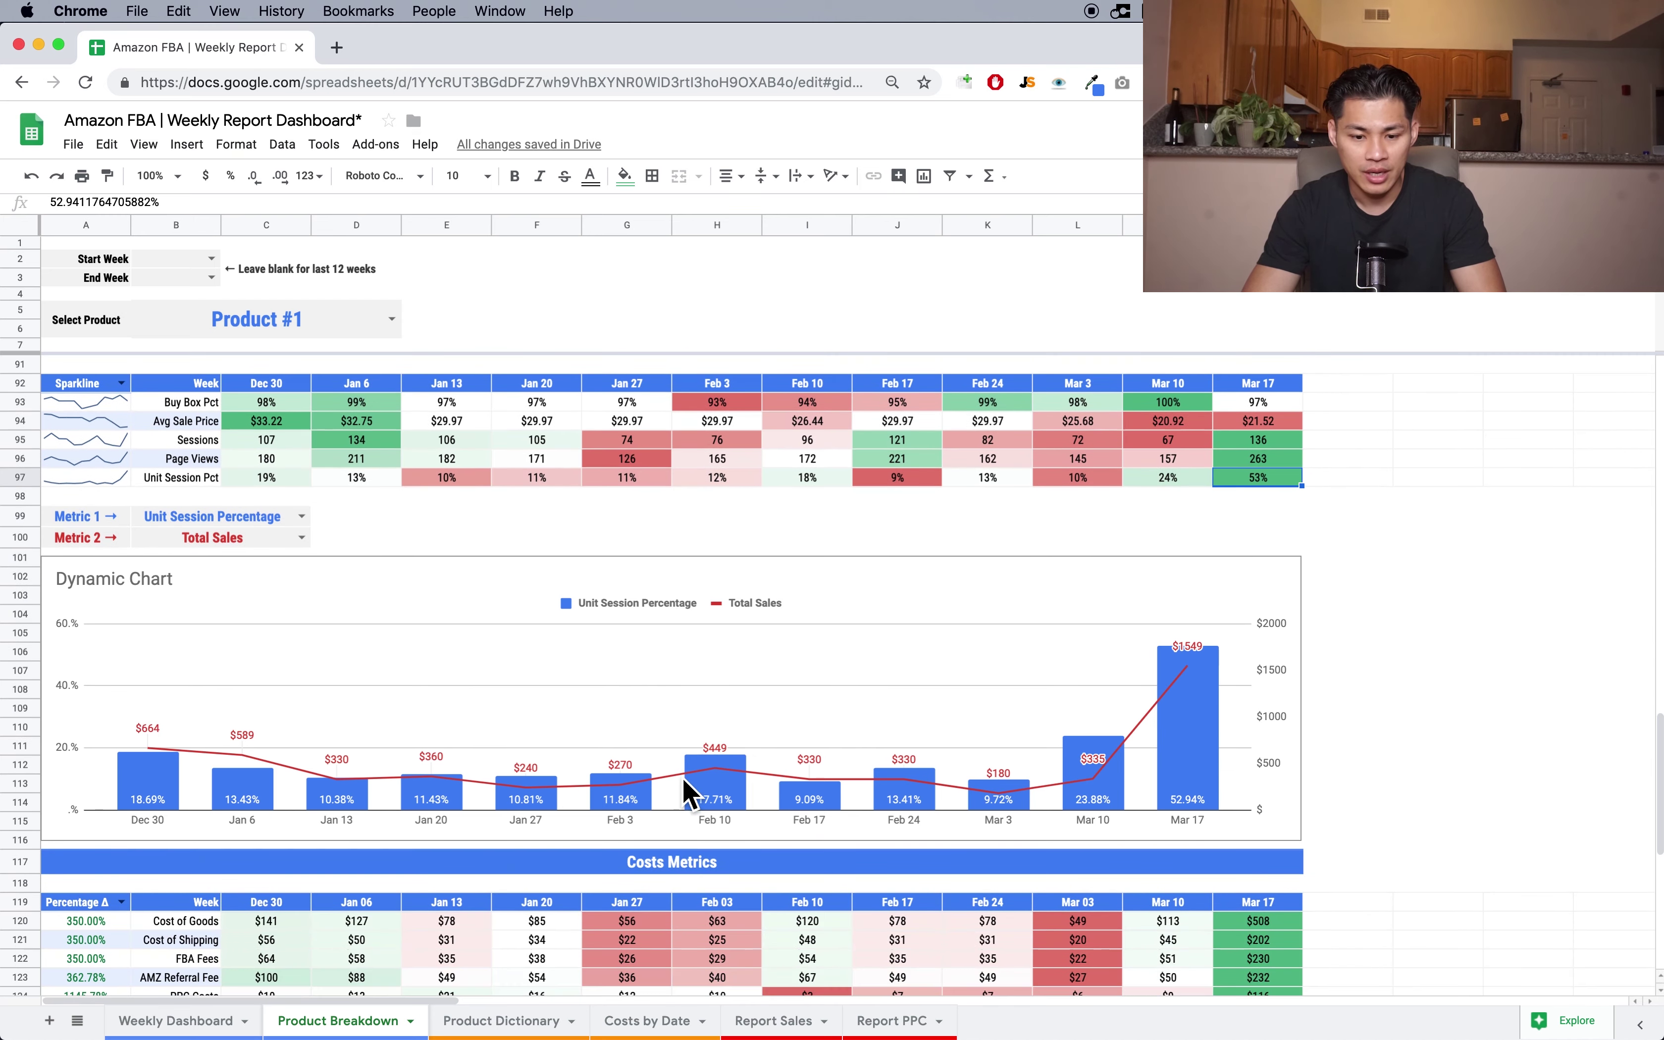
click(308, 518)
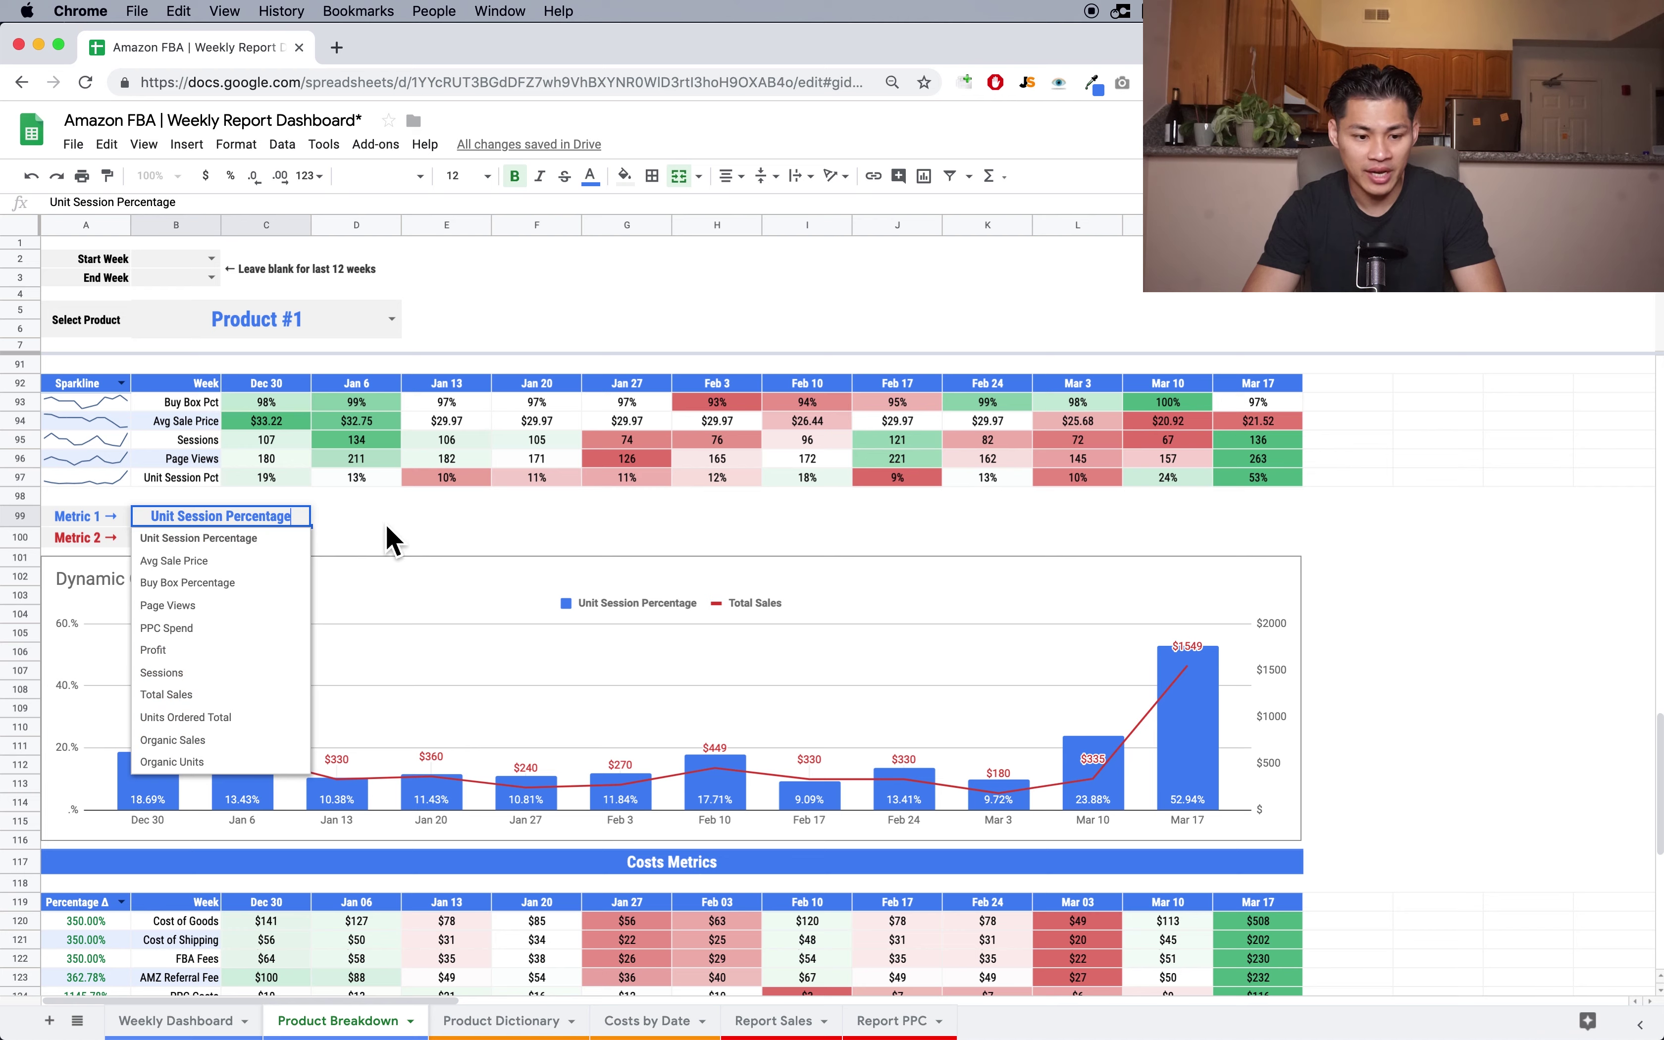
click(383, 524)
click(302, 524)
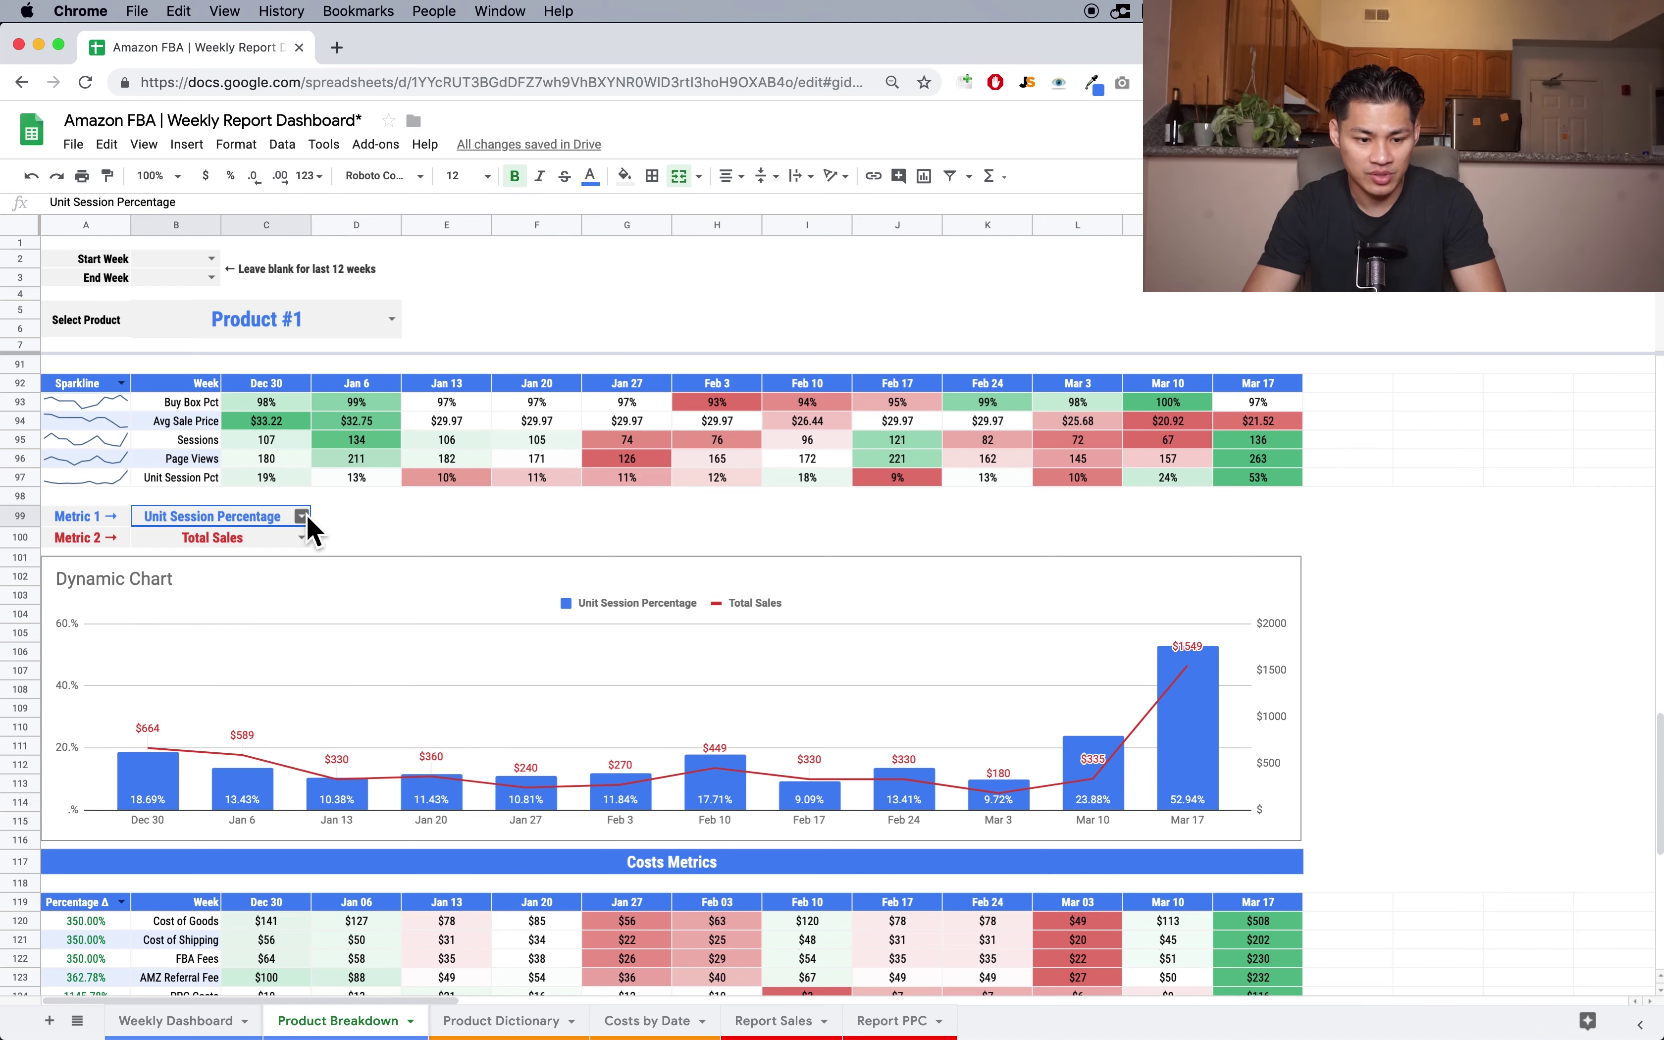
double_click(306, 519)
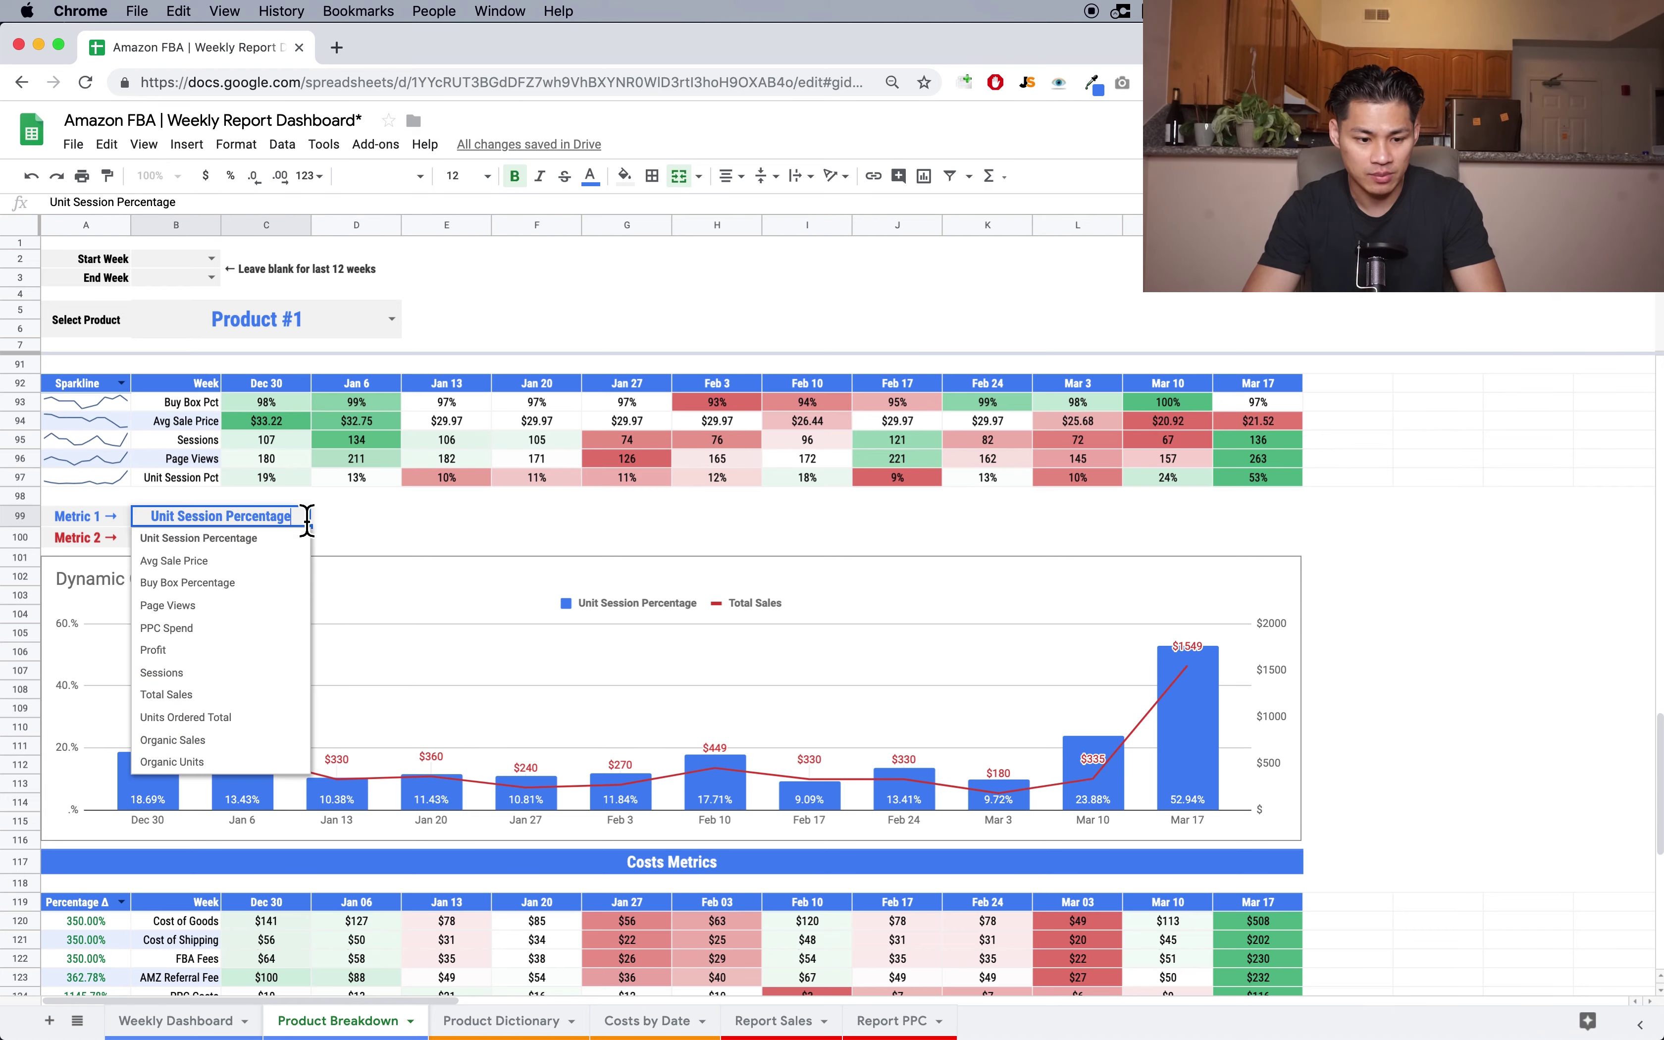
click(358, 540)
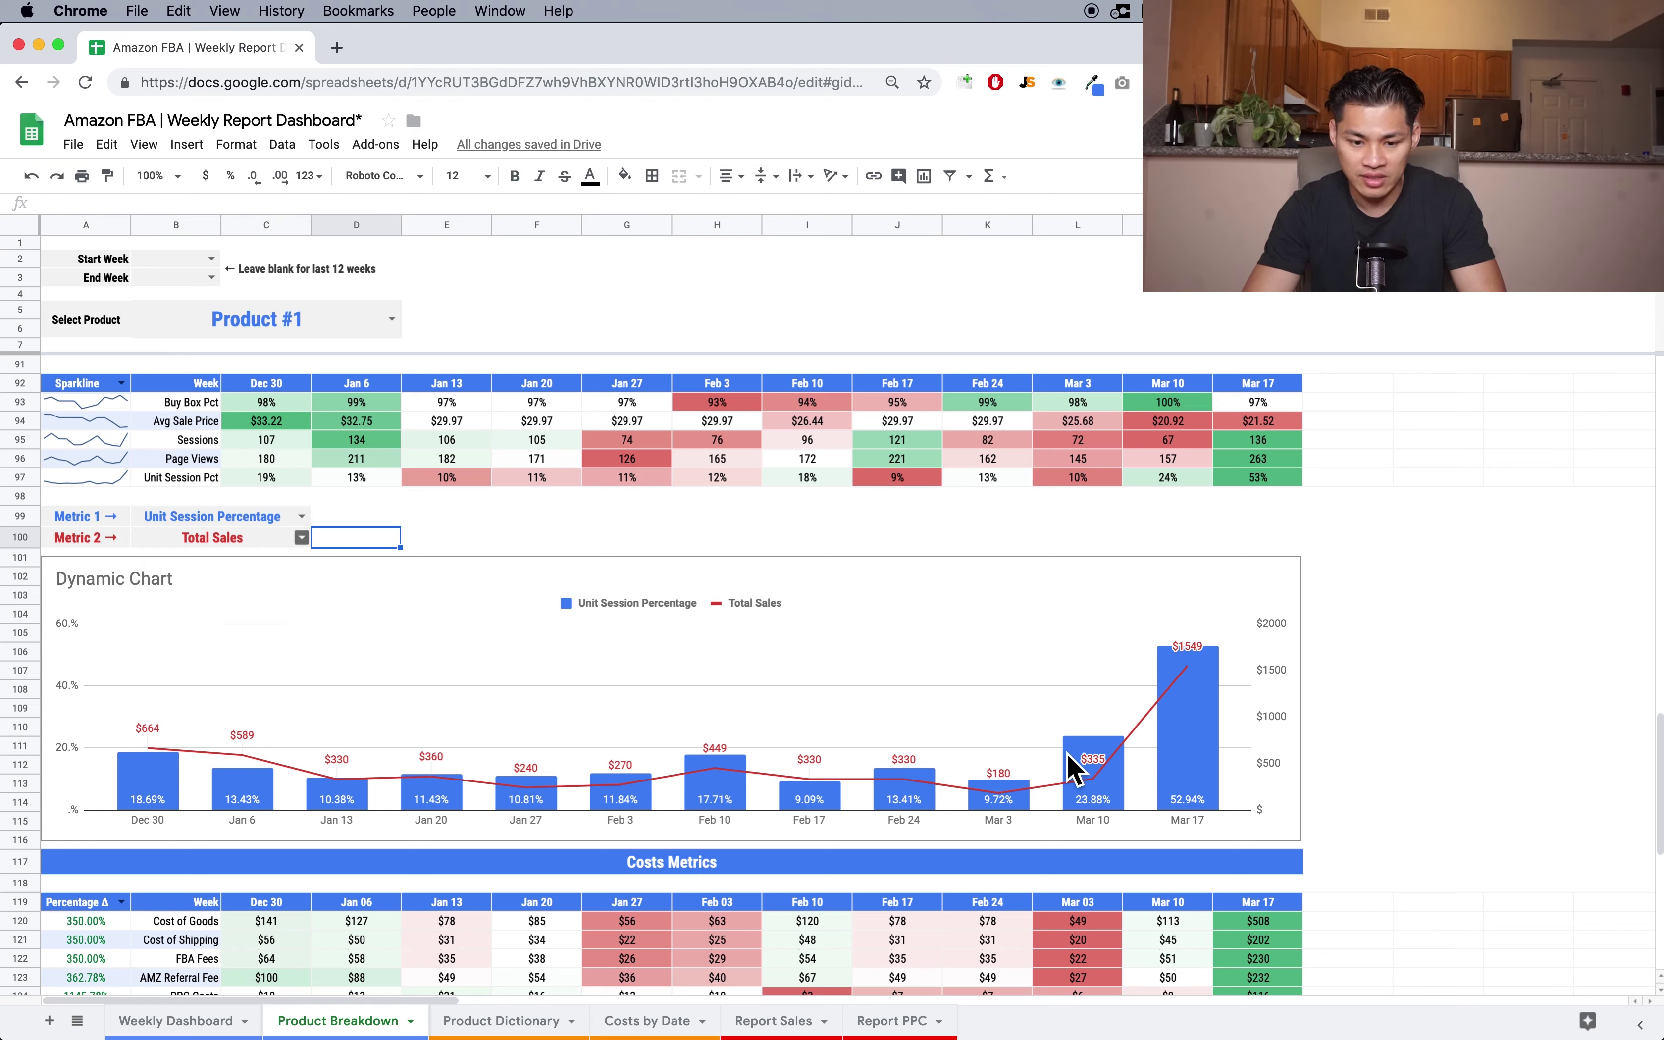
click(1207, 735)
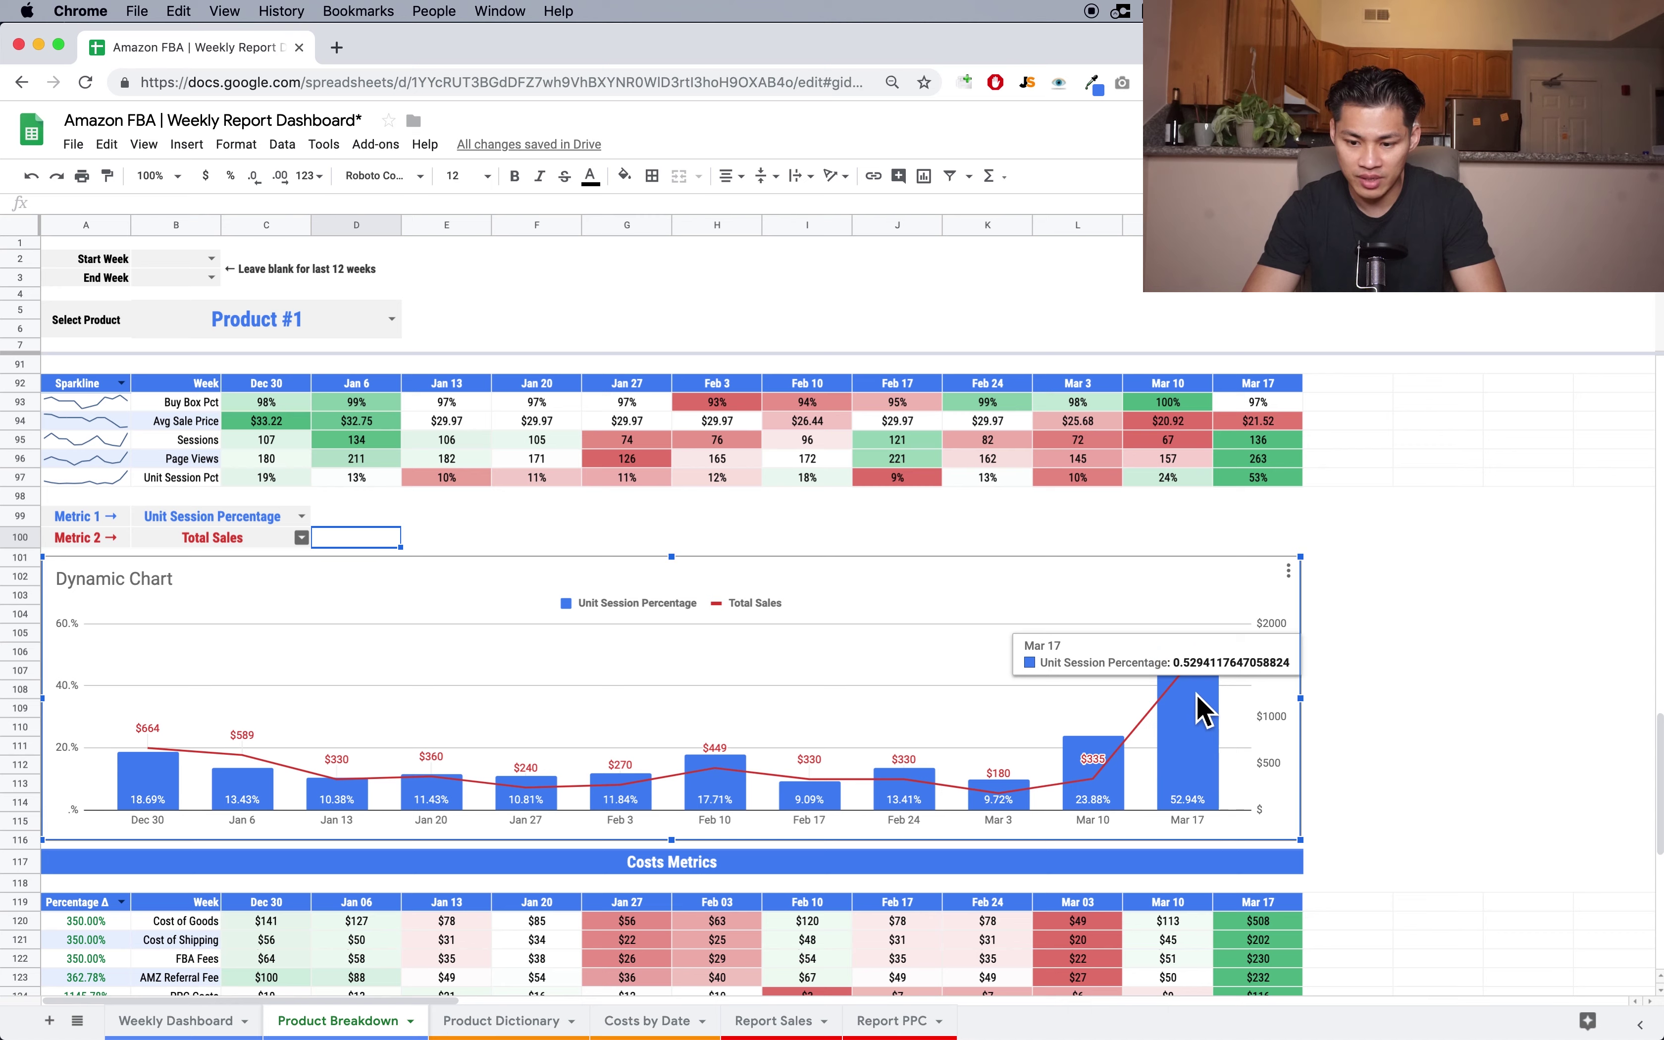
- Set Metric 2 of the Page Metrics Dynamic Chart to Profit and inspect the line at Mar 17
click(301, 537)
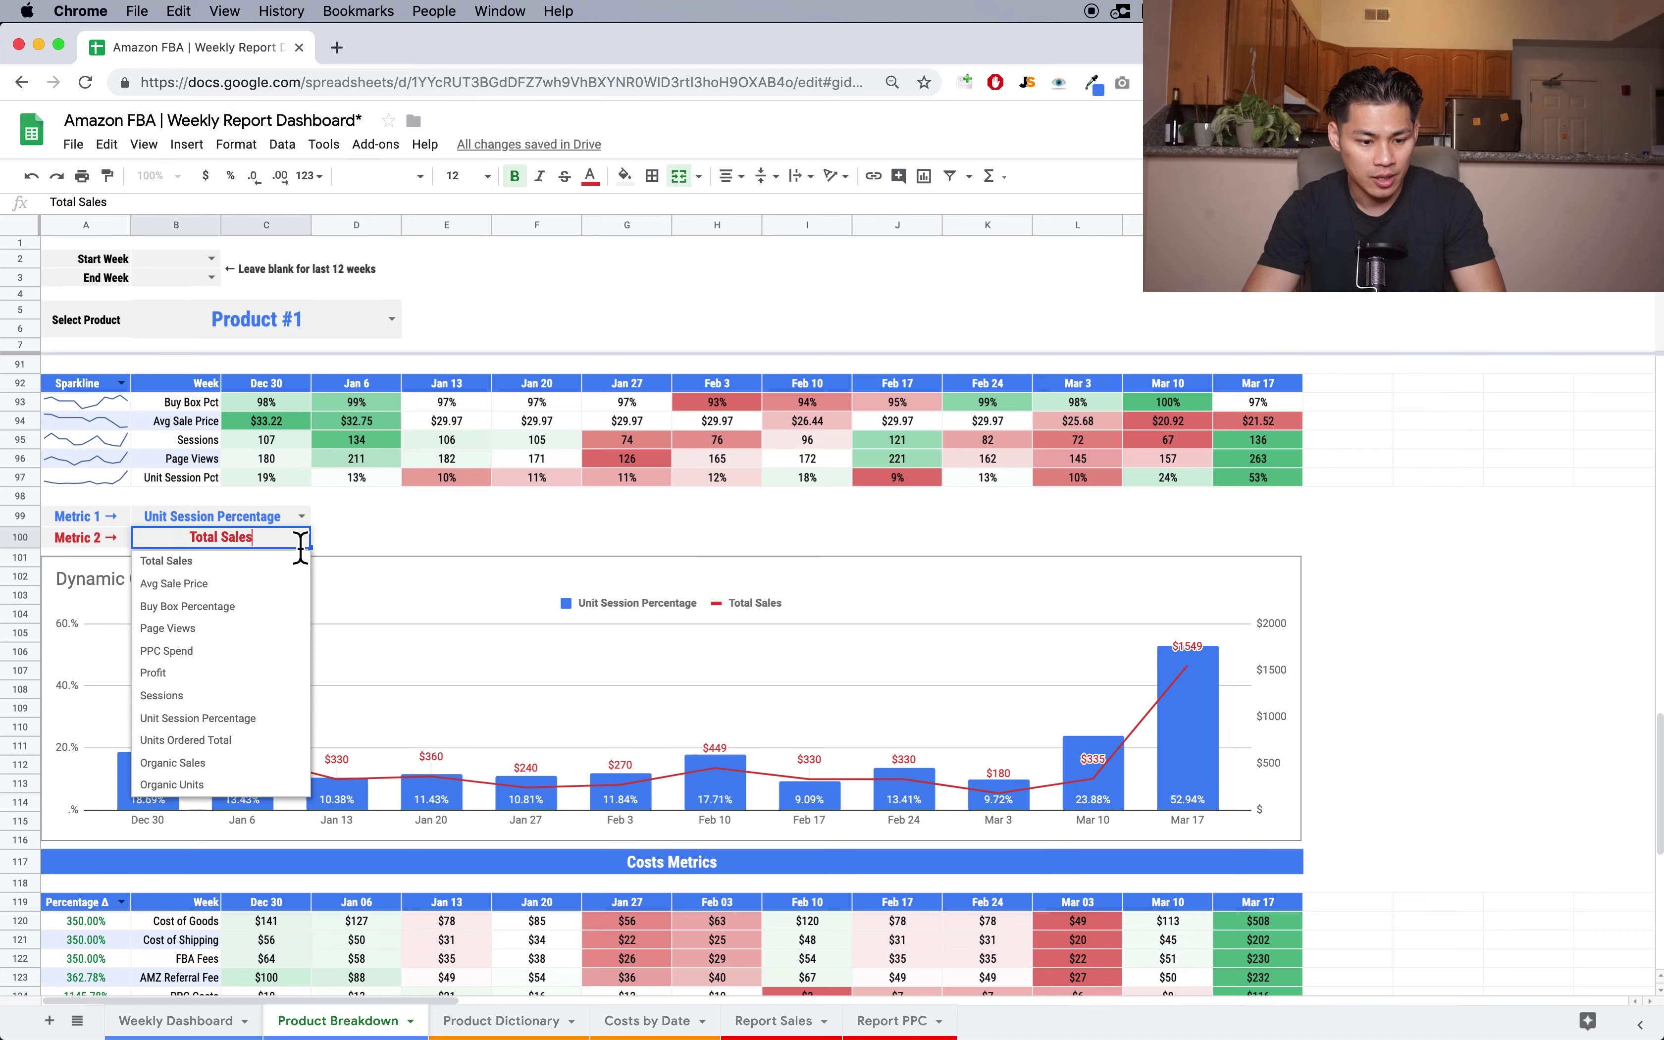
click(253, 673)
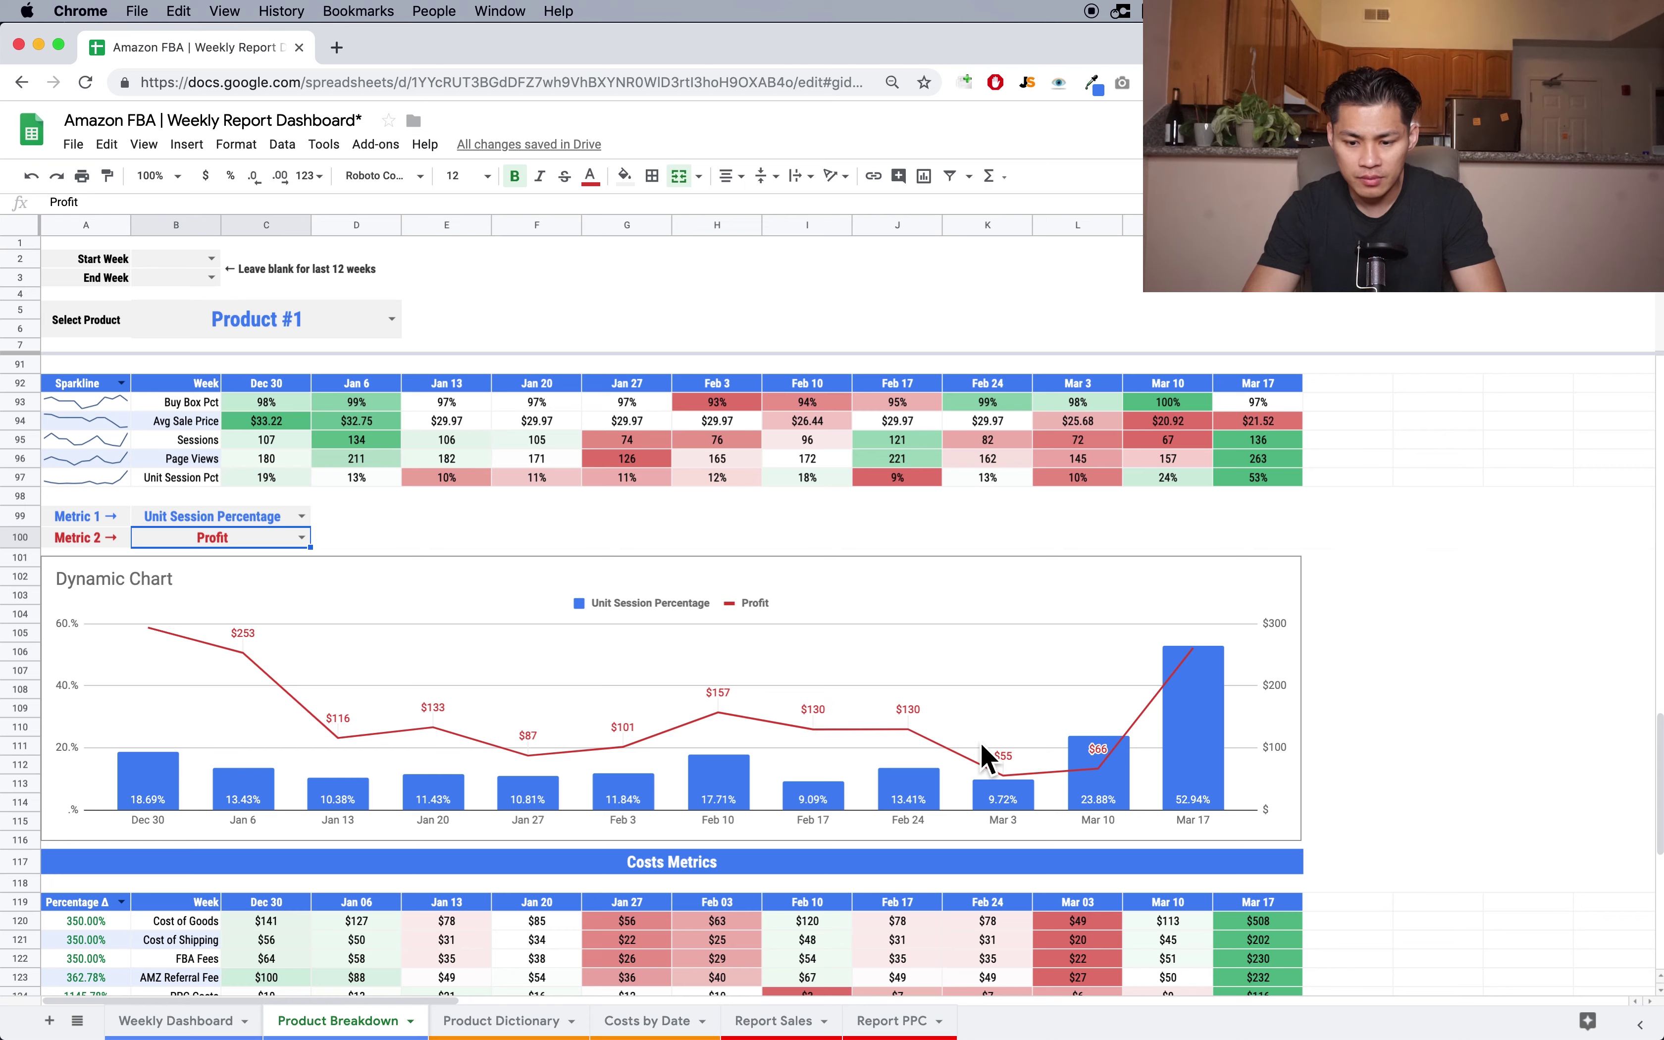
click(1190, 684)
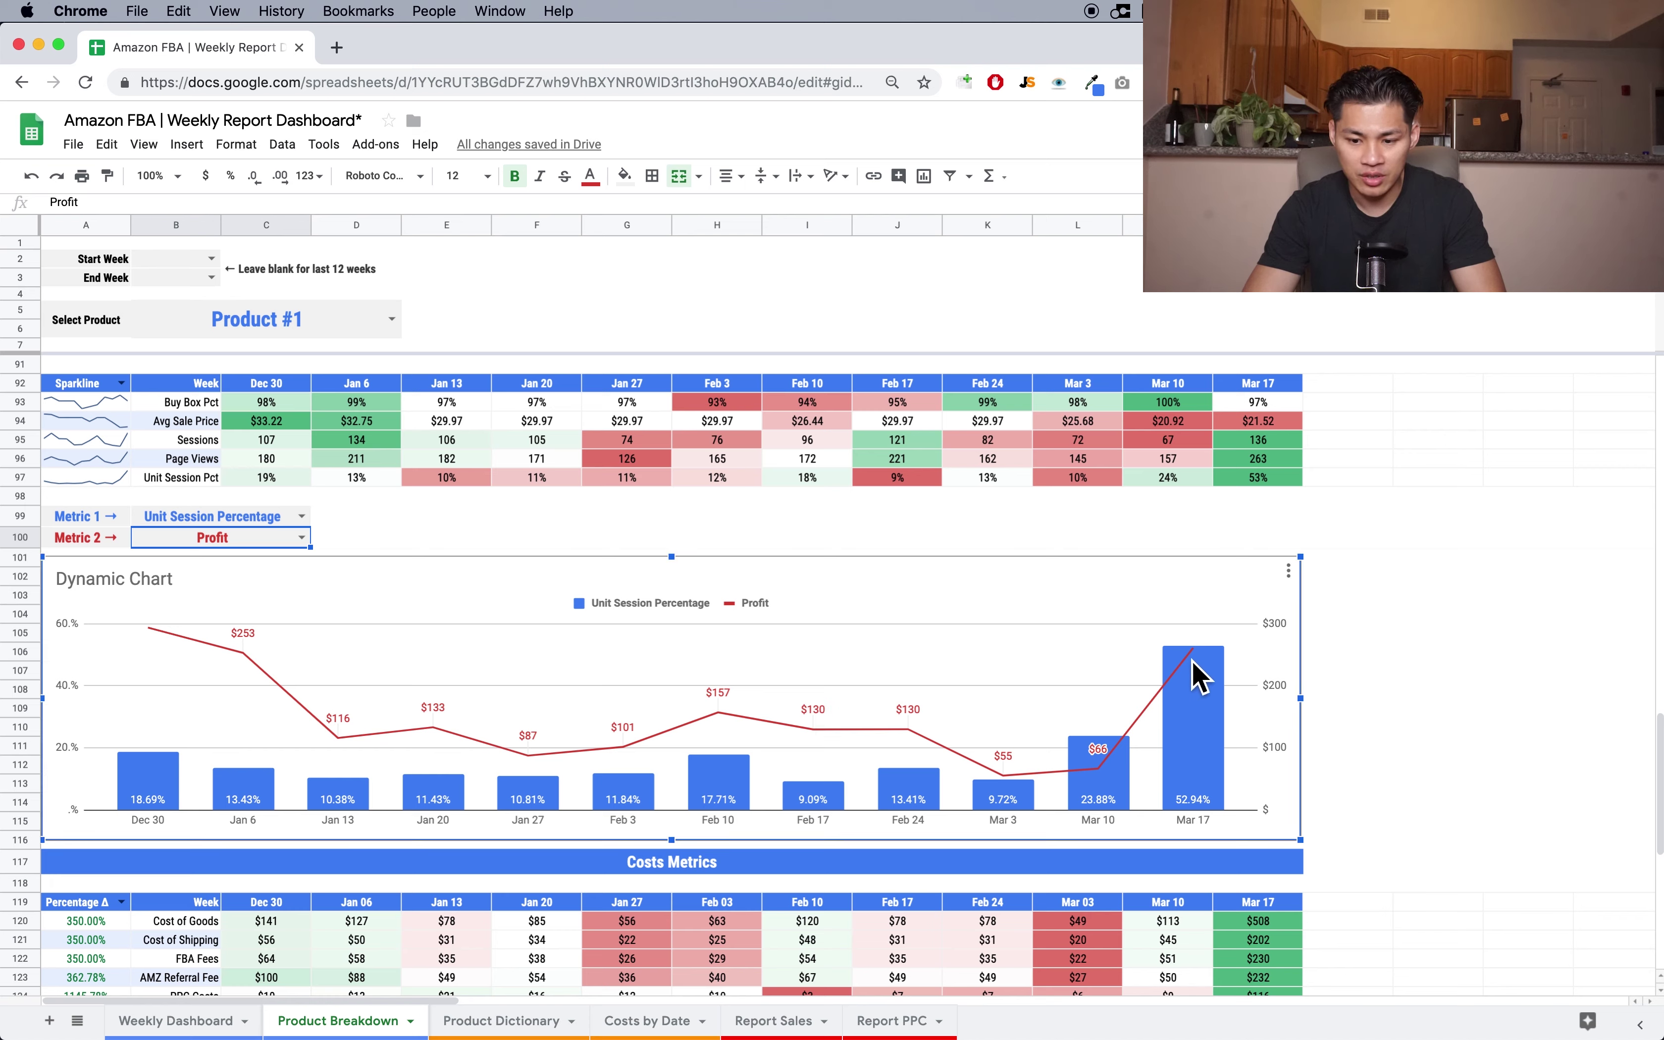
double_click(1192, 661)
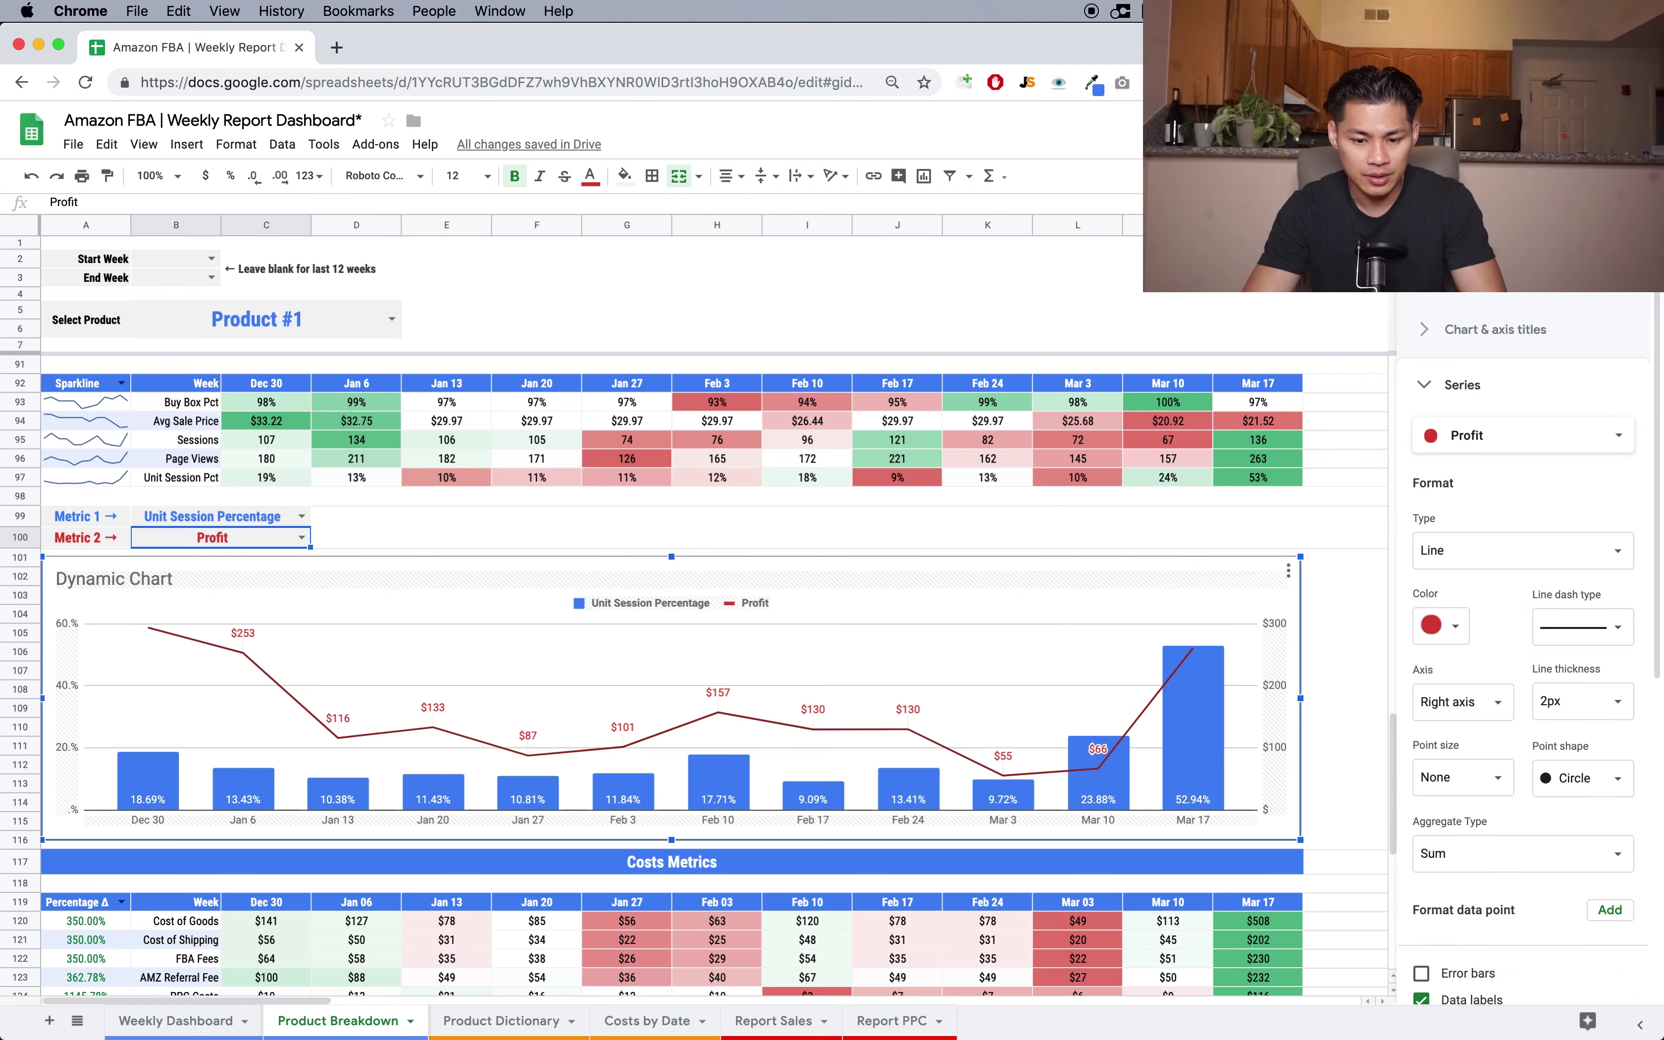
key(Escape)
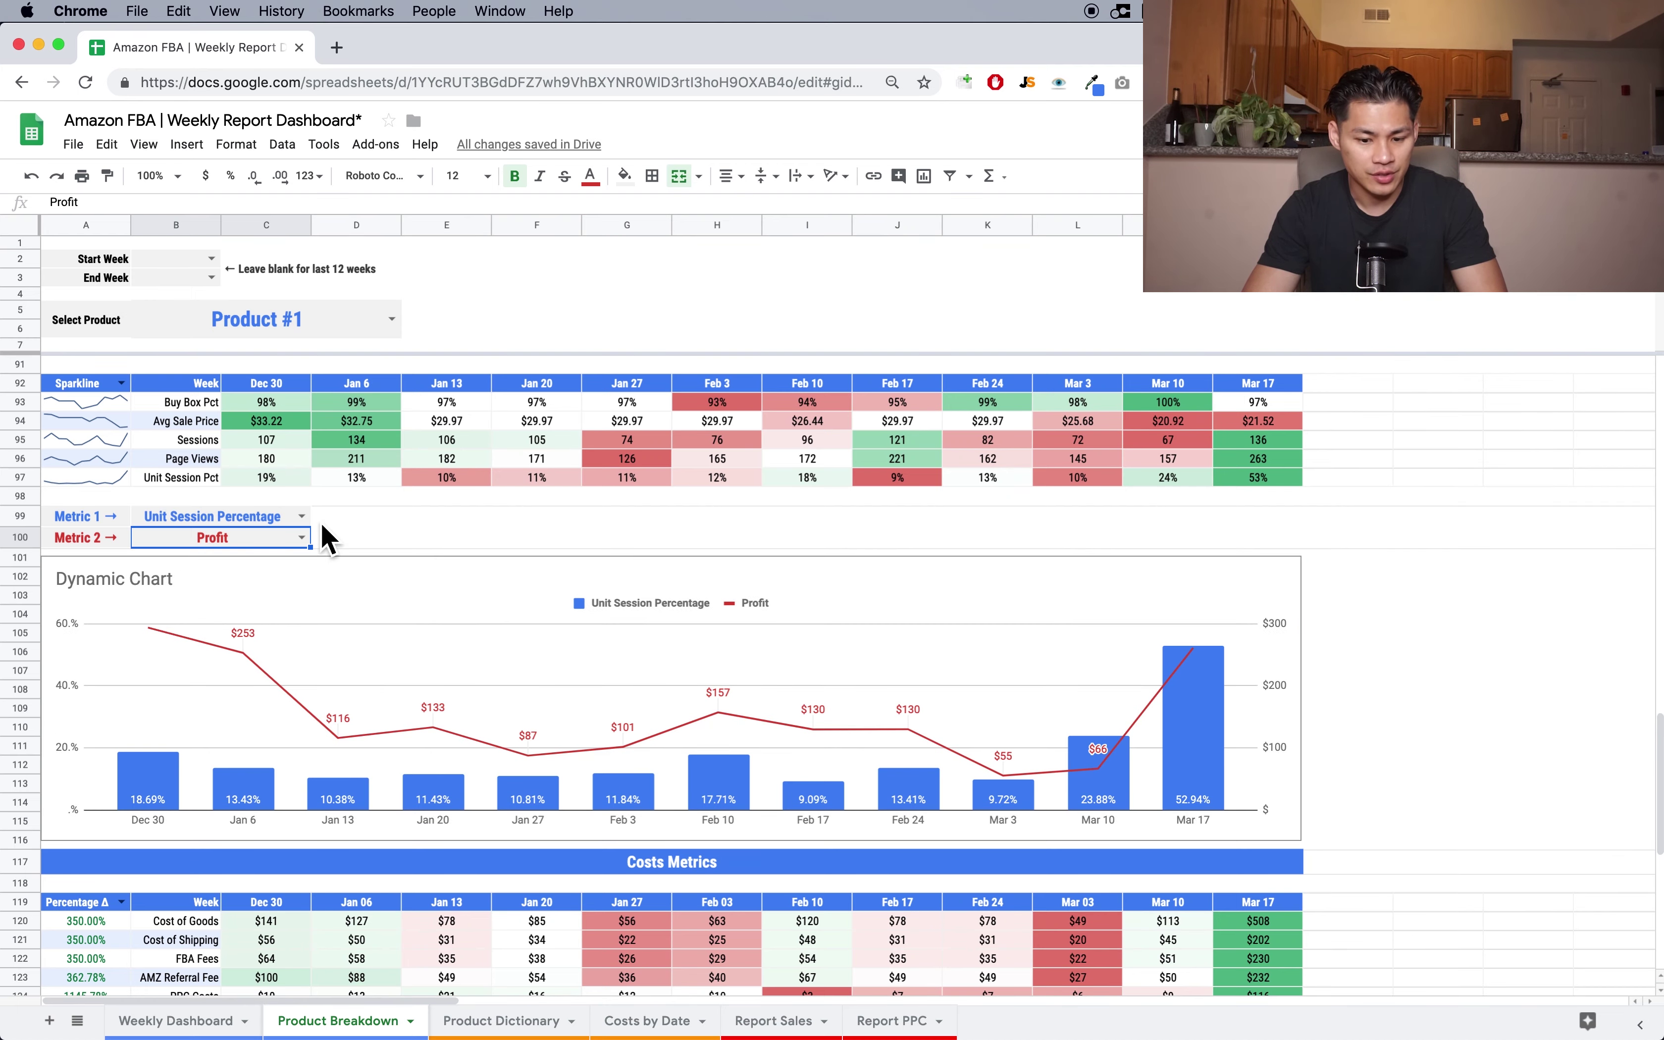
- Review the Costs Metrics table and Costs Breakdown chart, and check Mar 17 Total Costs in Profit vs Costs by Week
scroll(253, 476, down, 10)
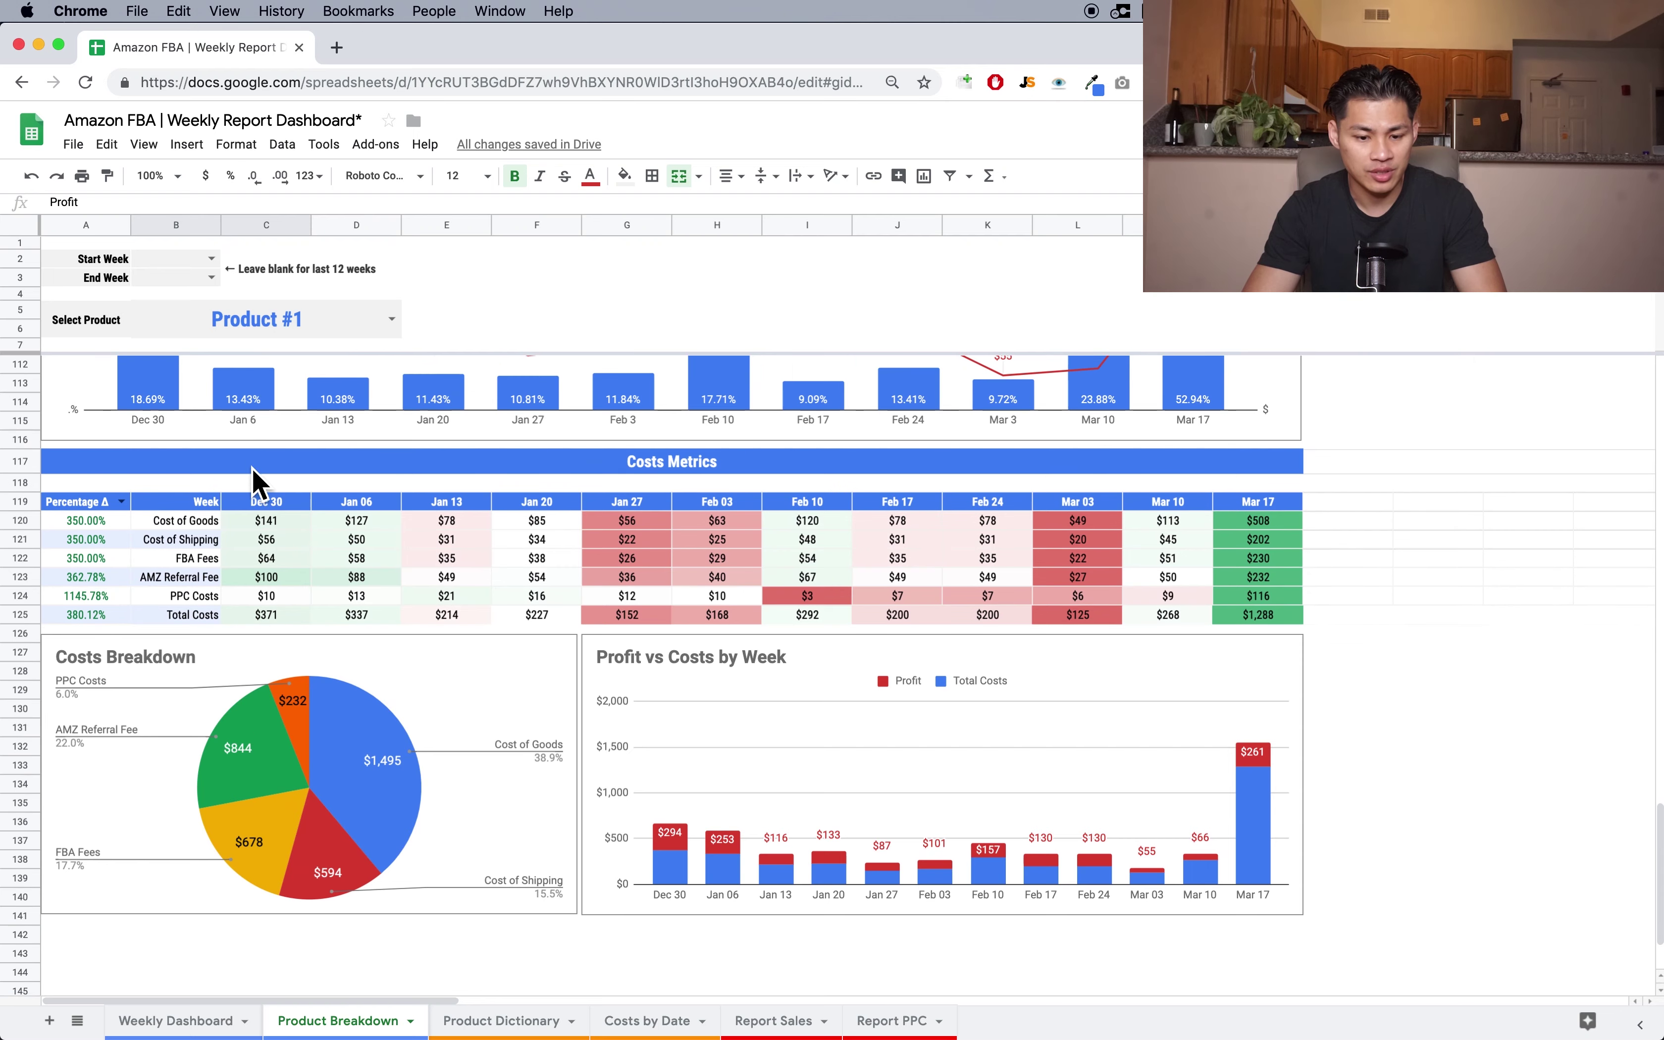
scroll(253, 475, down, 3)
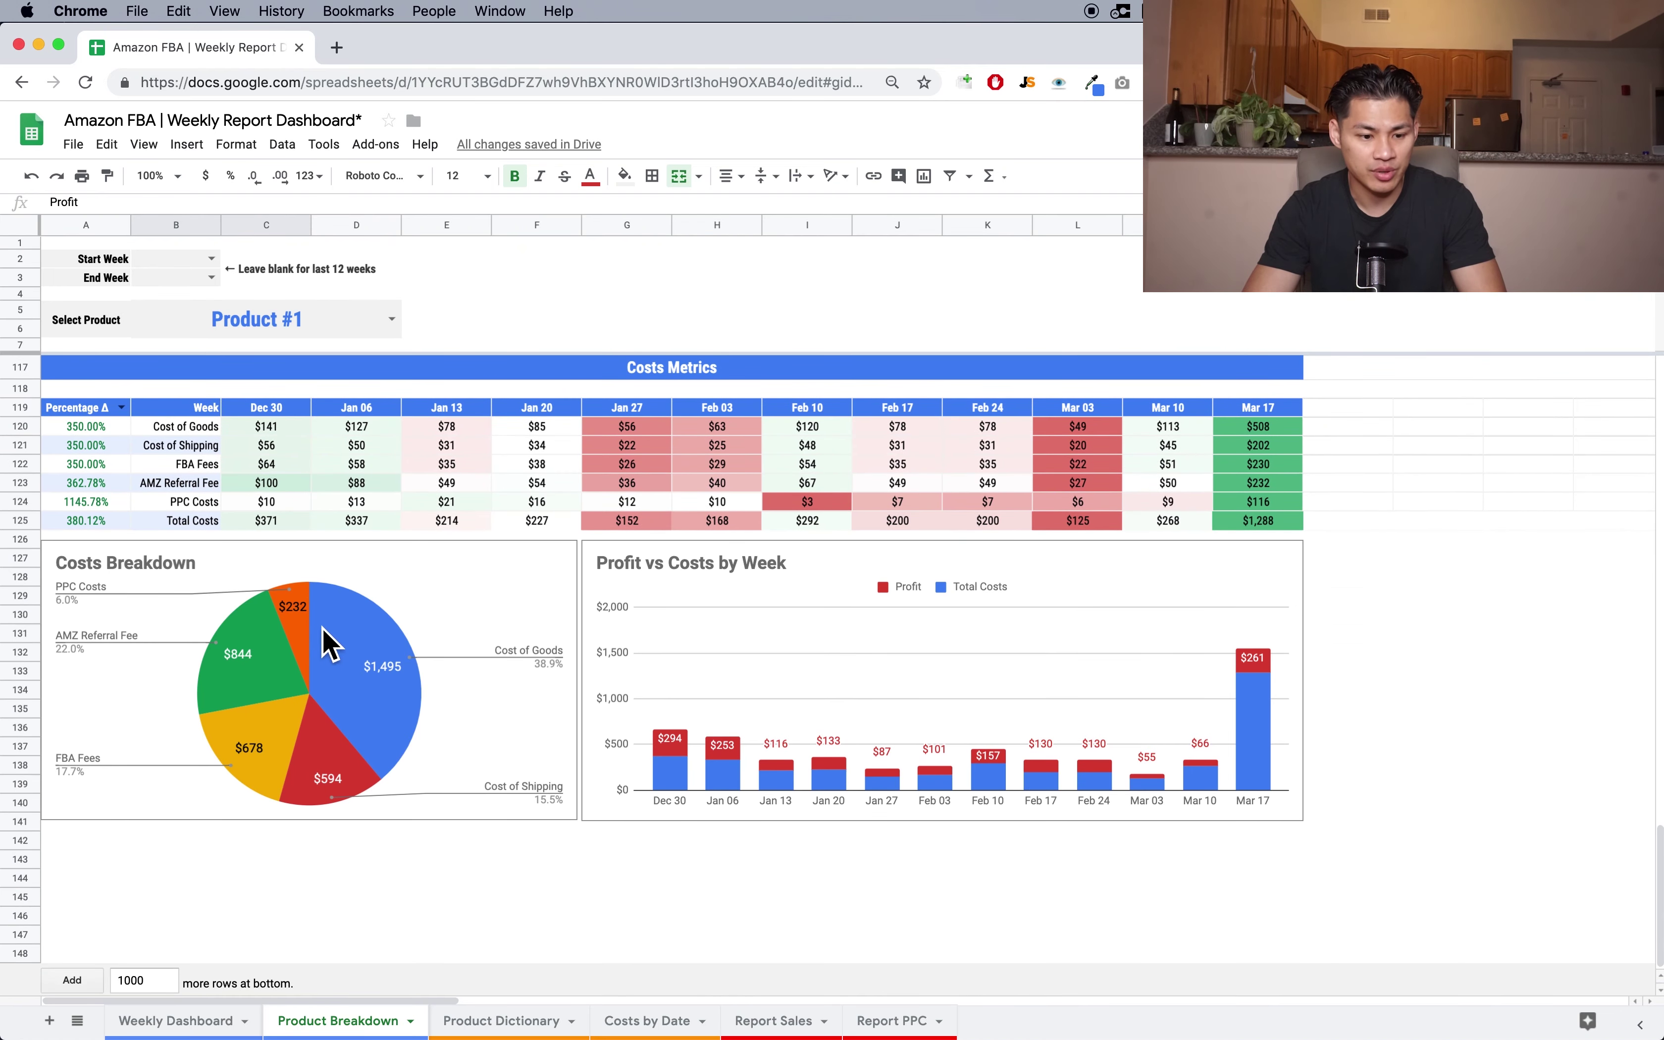
click(763, 695)
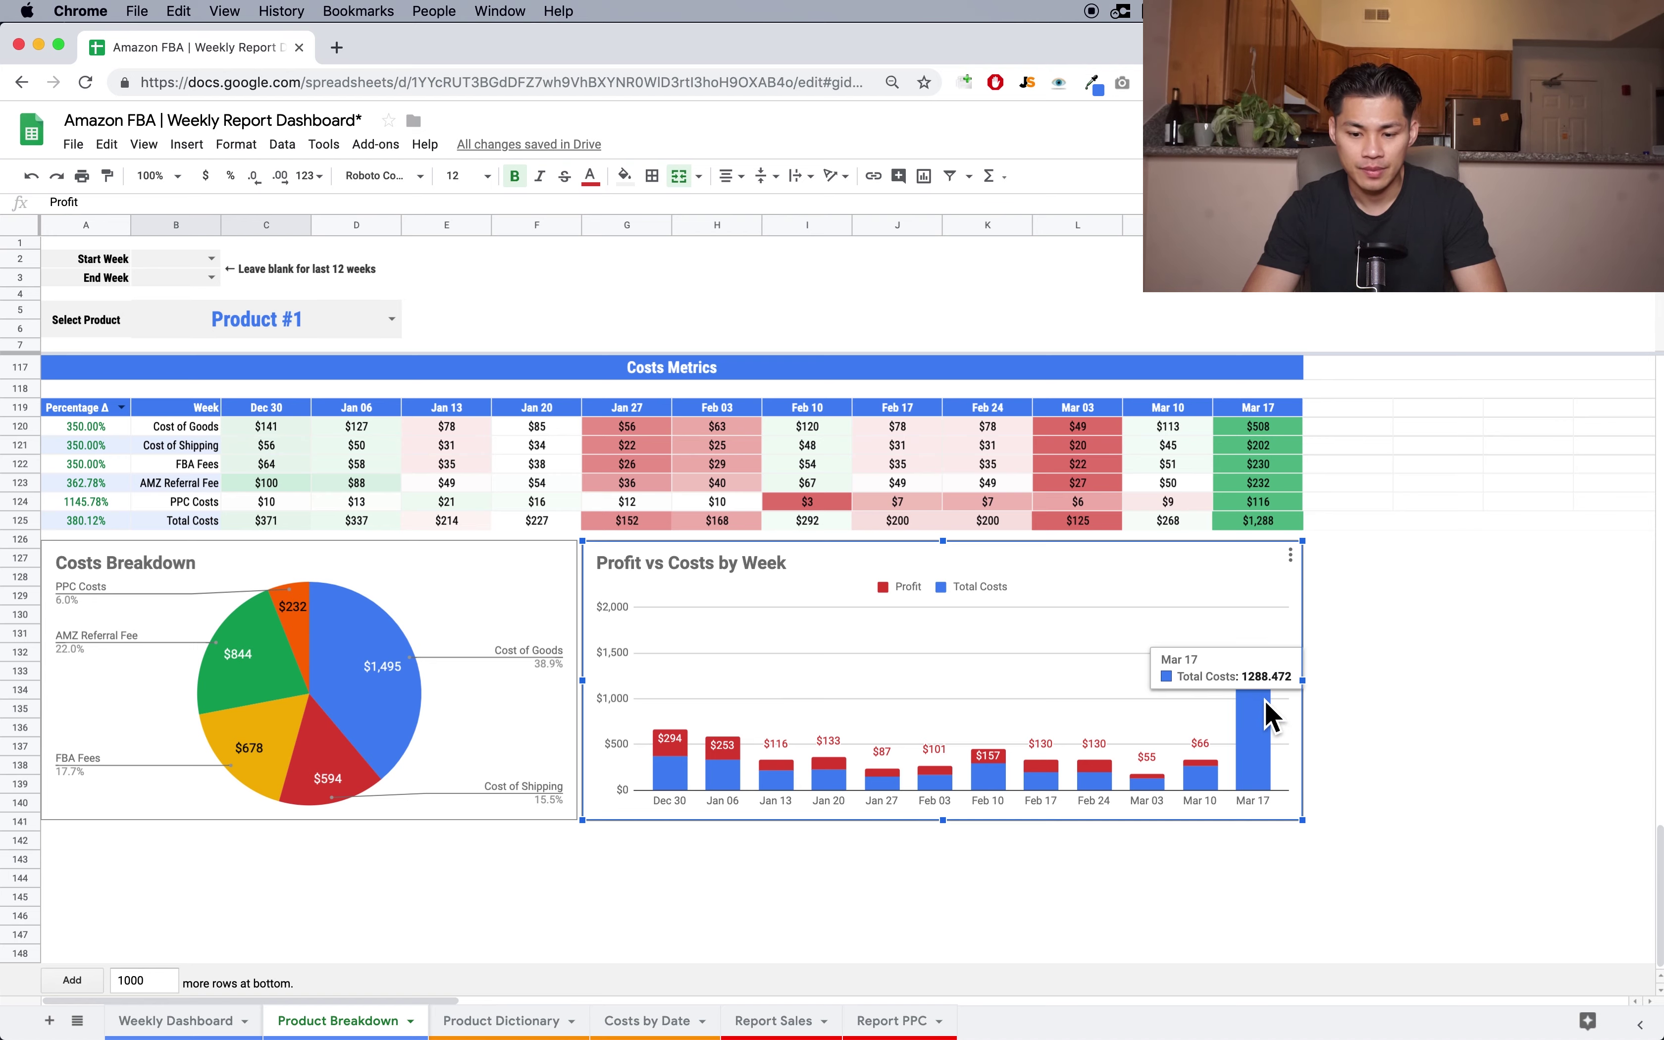
click(740, 907)
scroll(743, 908, up, 10)
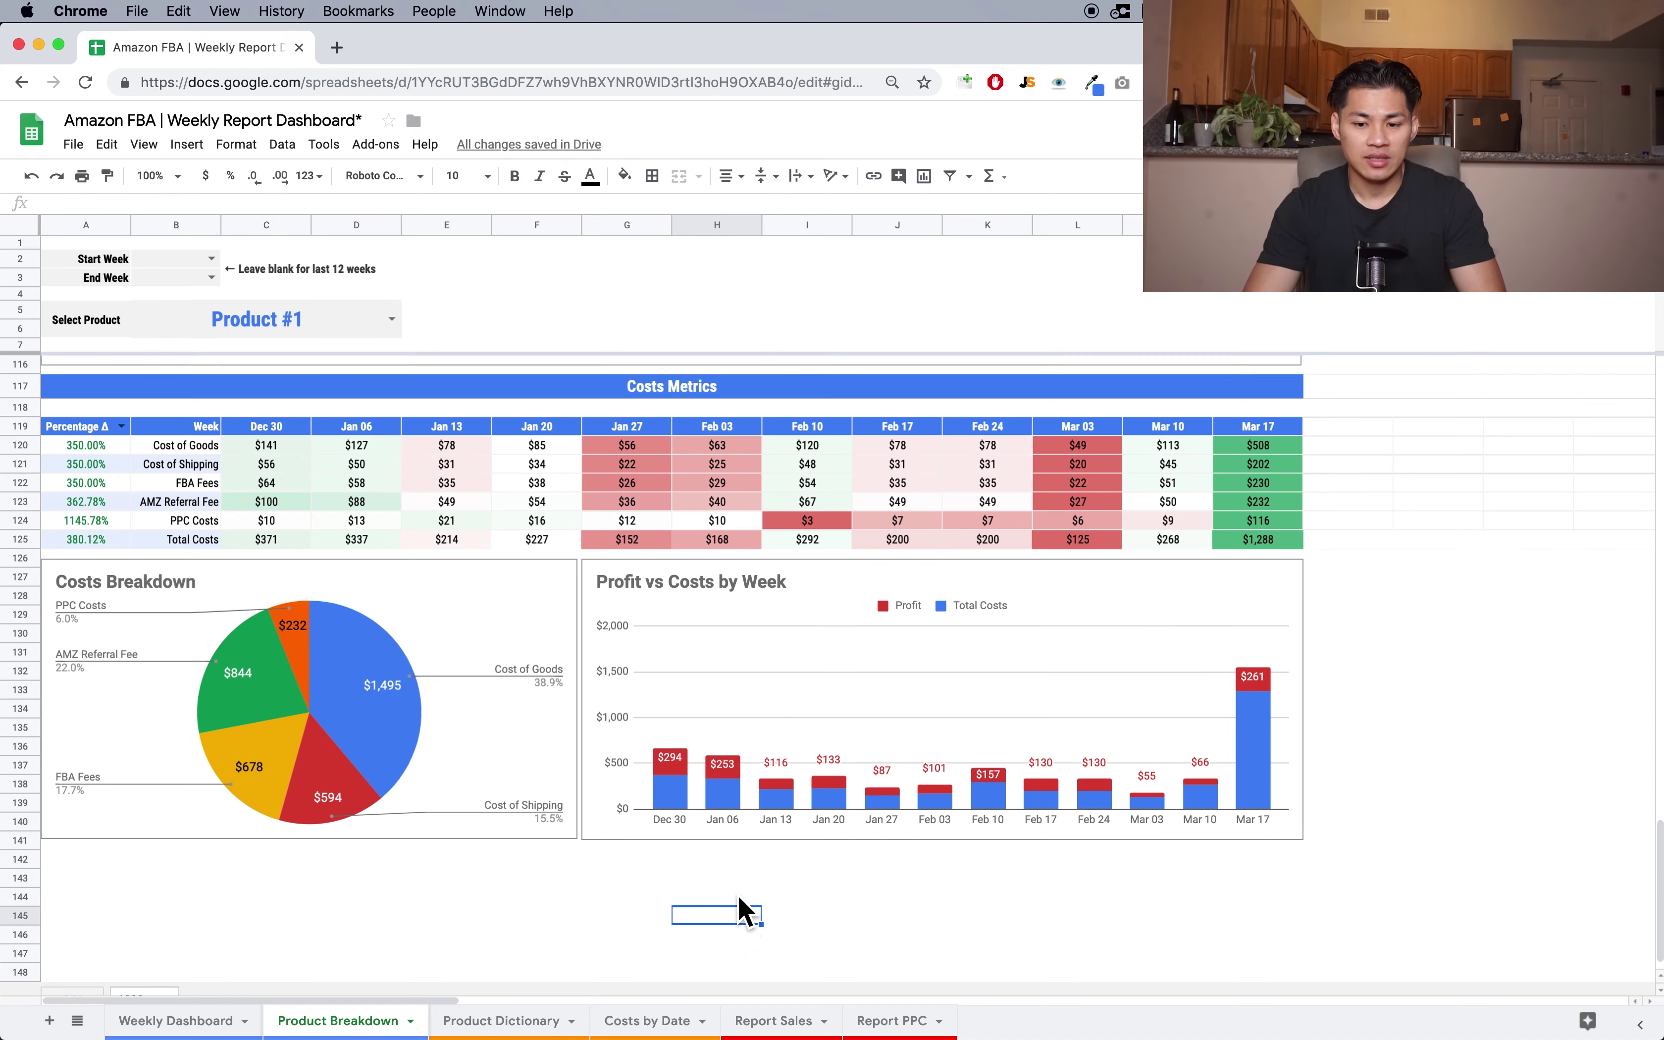
- Switch the Product Breakdown sheet to Product #4 and look over its metrics
scroll(746, 908, up, 2)
click(393, 320)
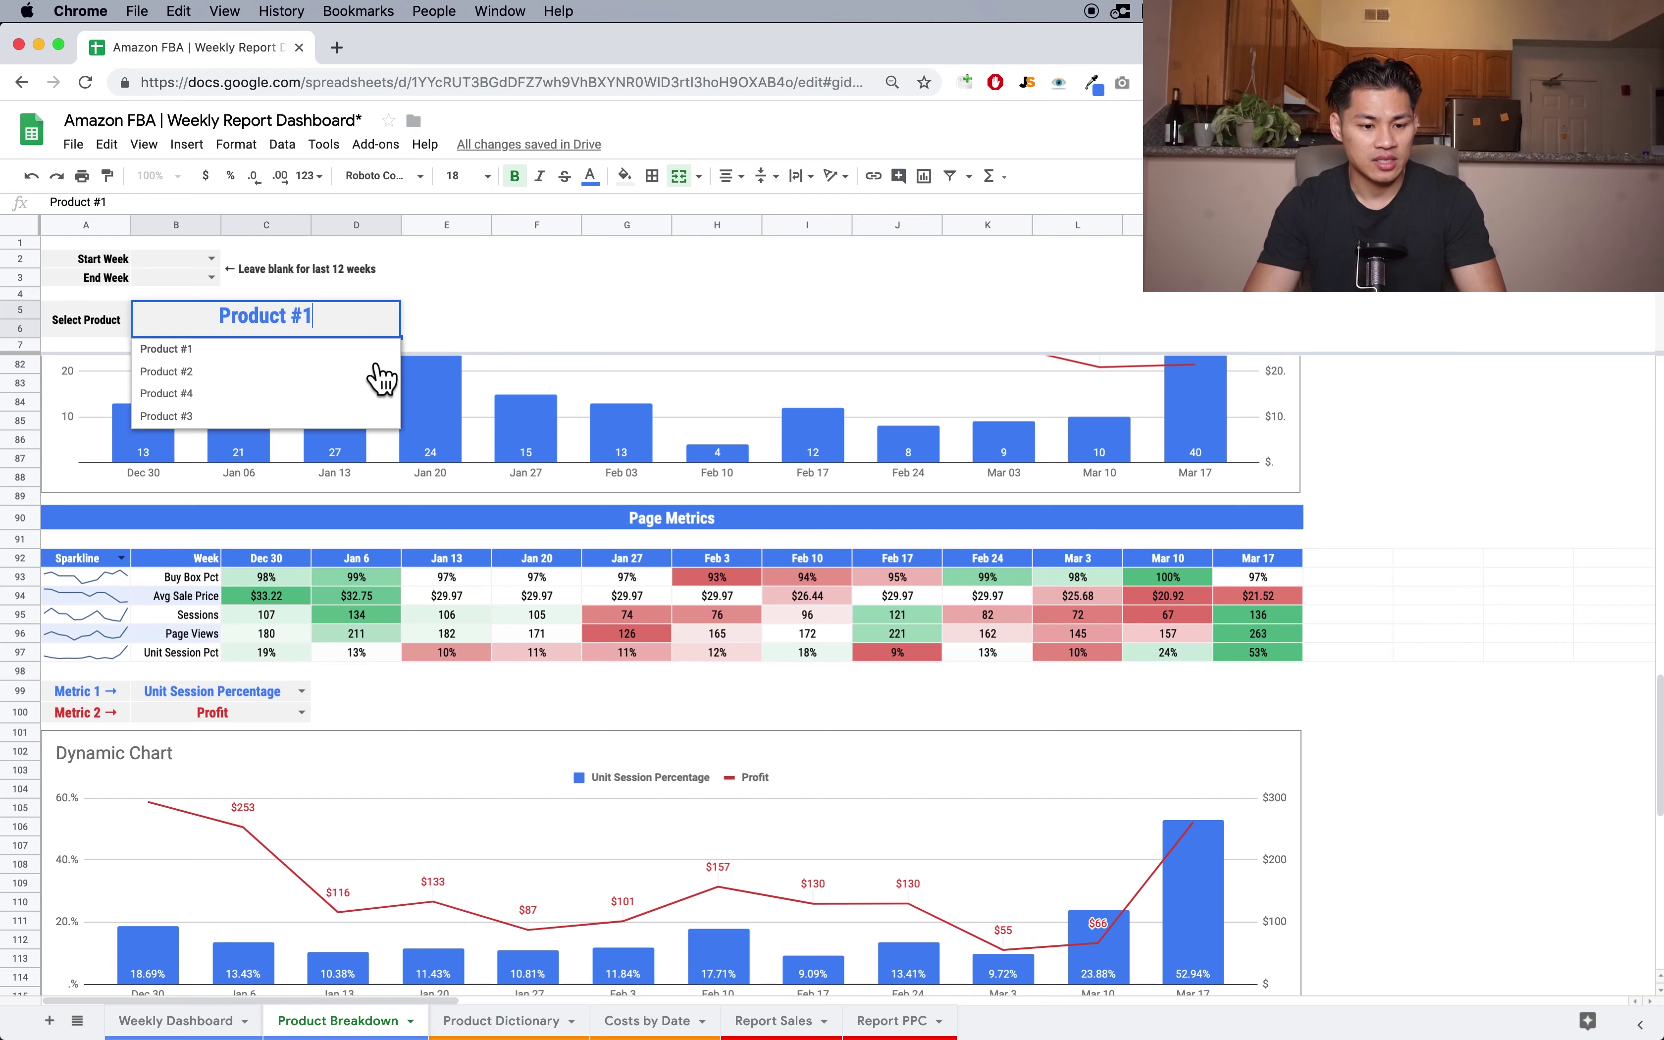
click(335, 396)
scroll(337, 412, up, 15)
- Switch the selected product to Product #3 and inspect the Feb 24 PPC Sales in the Organic vs PPC Sales by Week chart
click(391, 319)
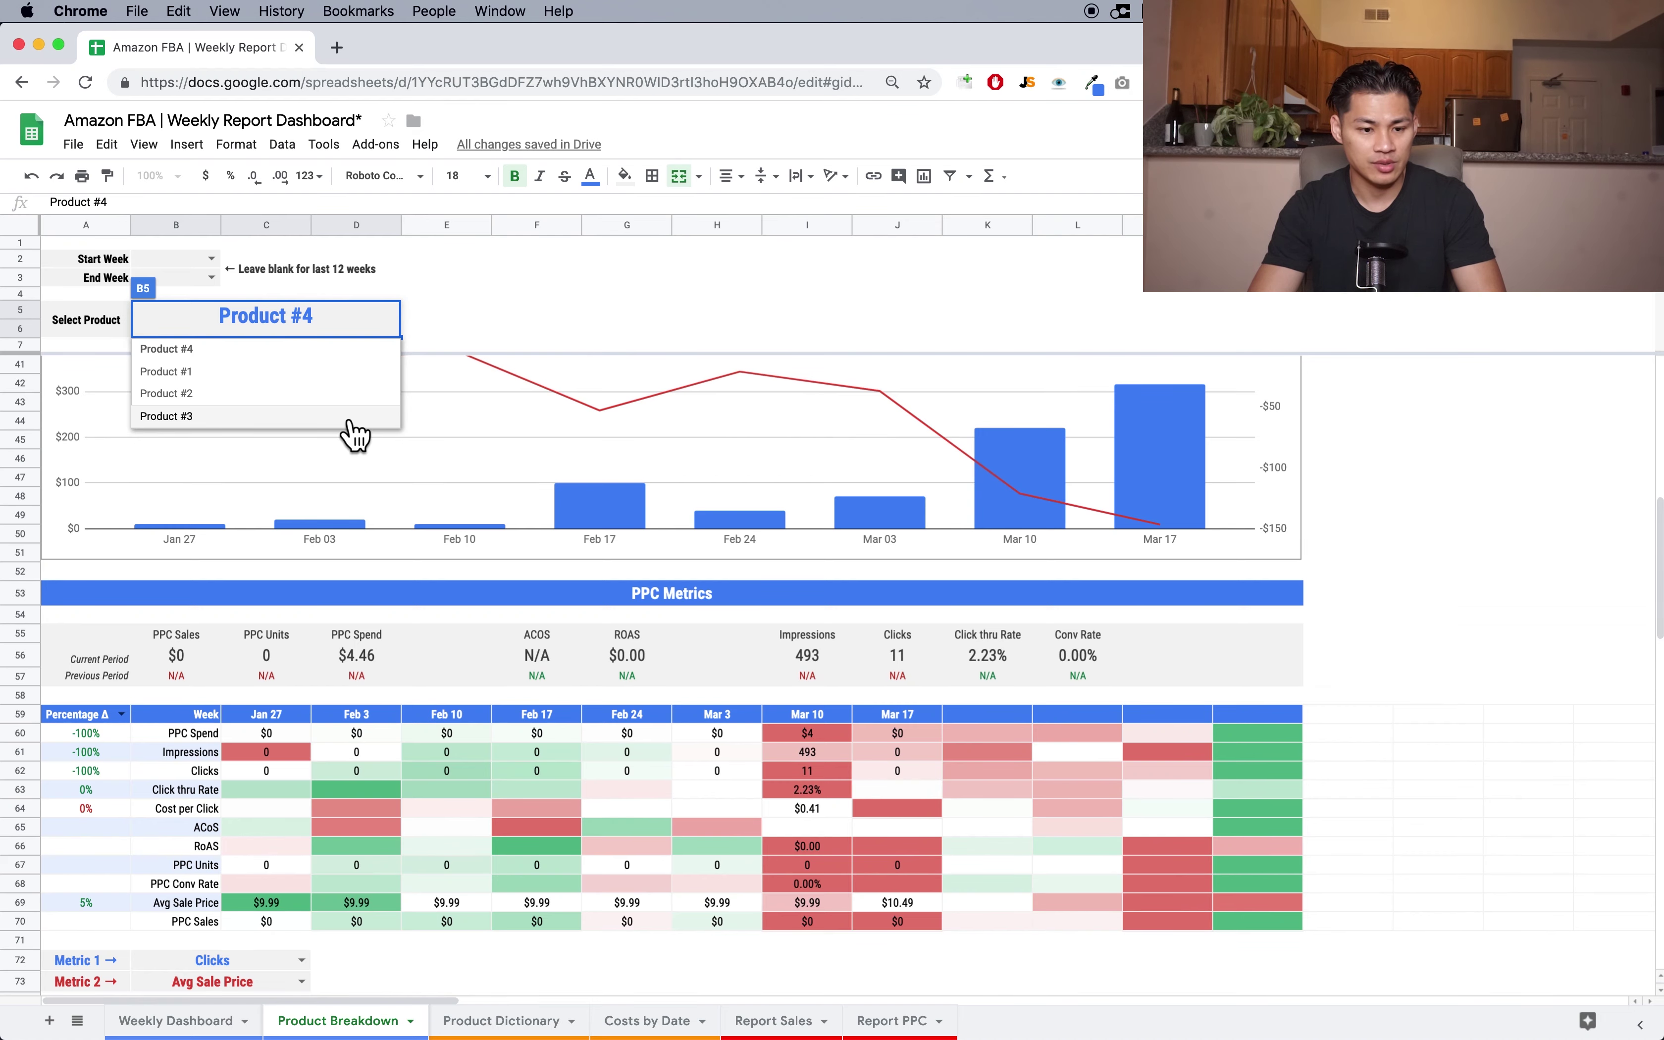
click(344, 416)
scroll(375, 445, up, 12)
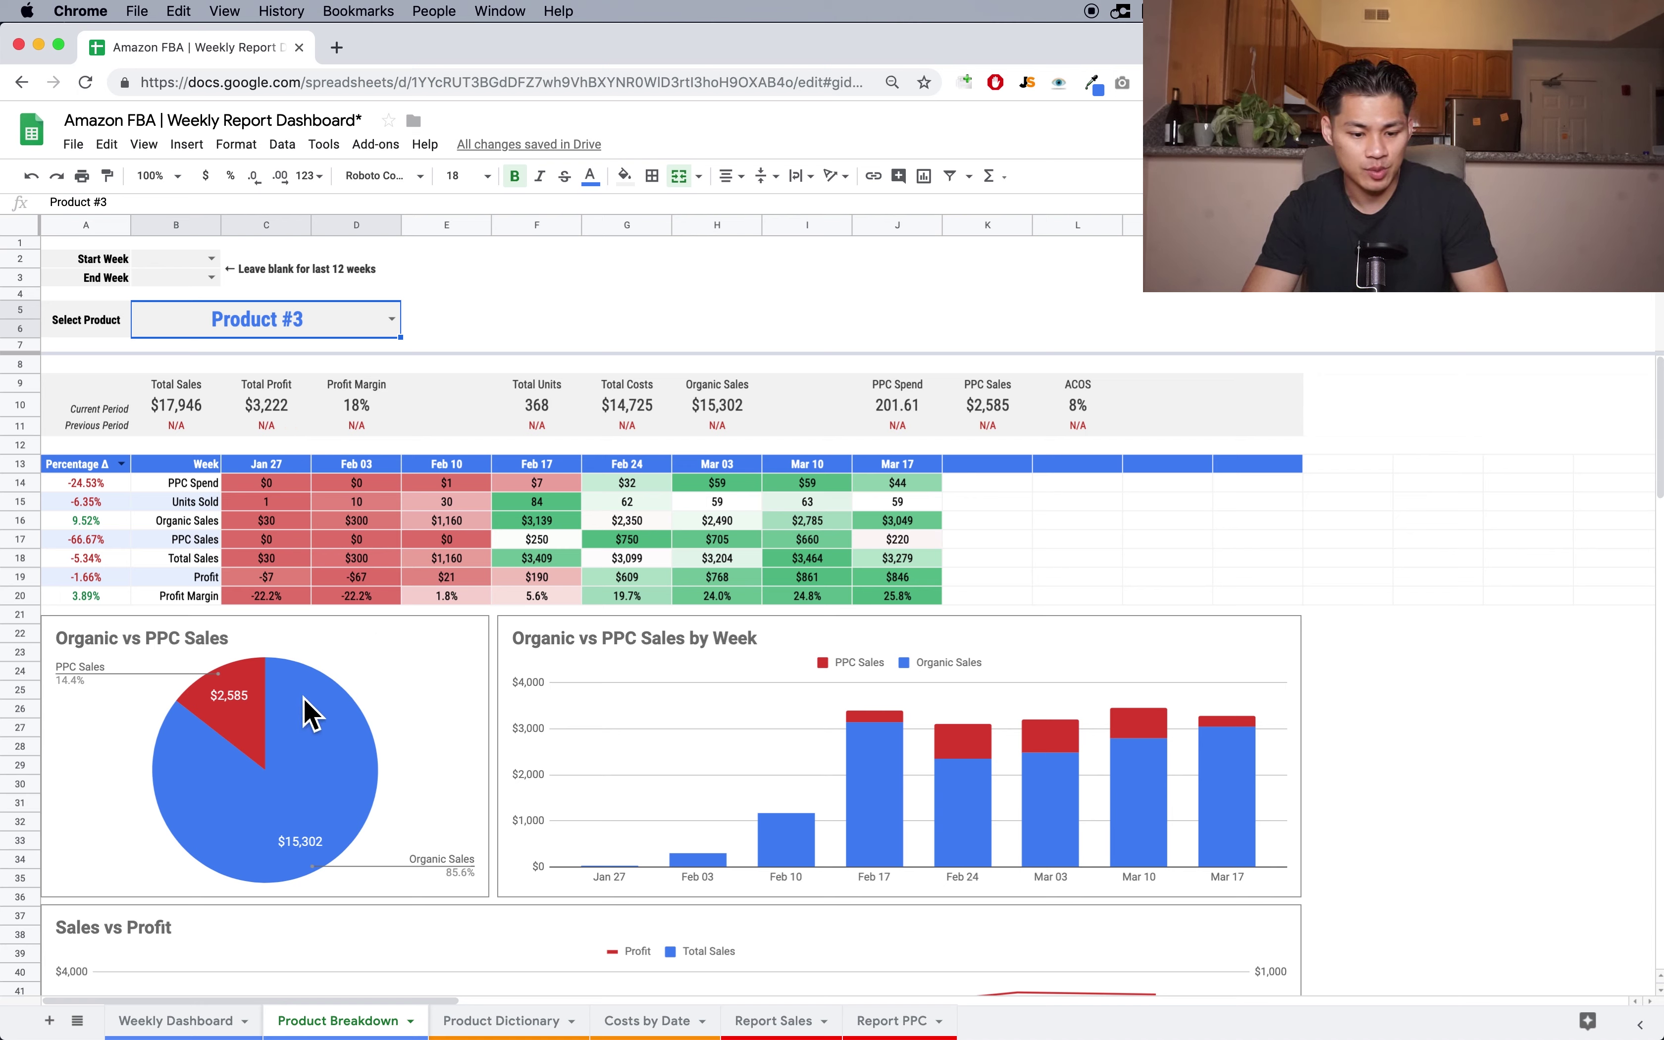
click(890, 820)
mouse_move(972, 752)
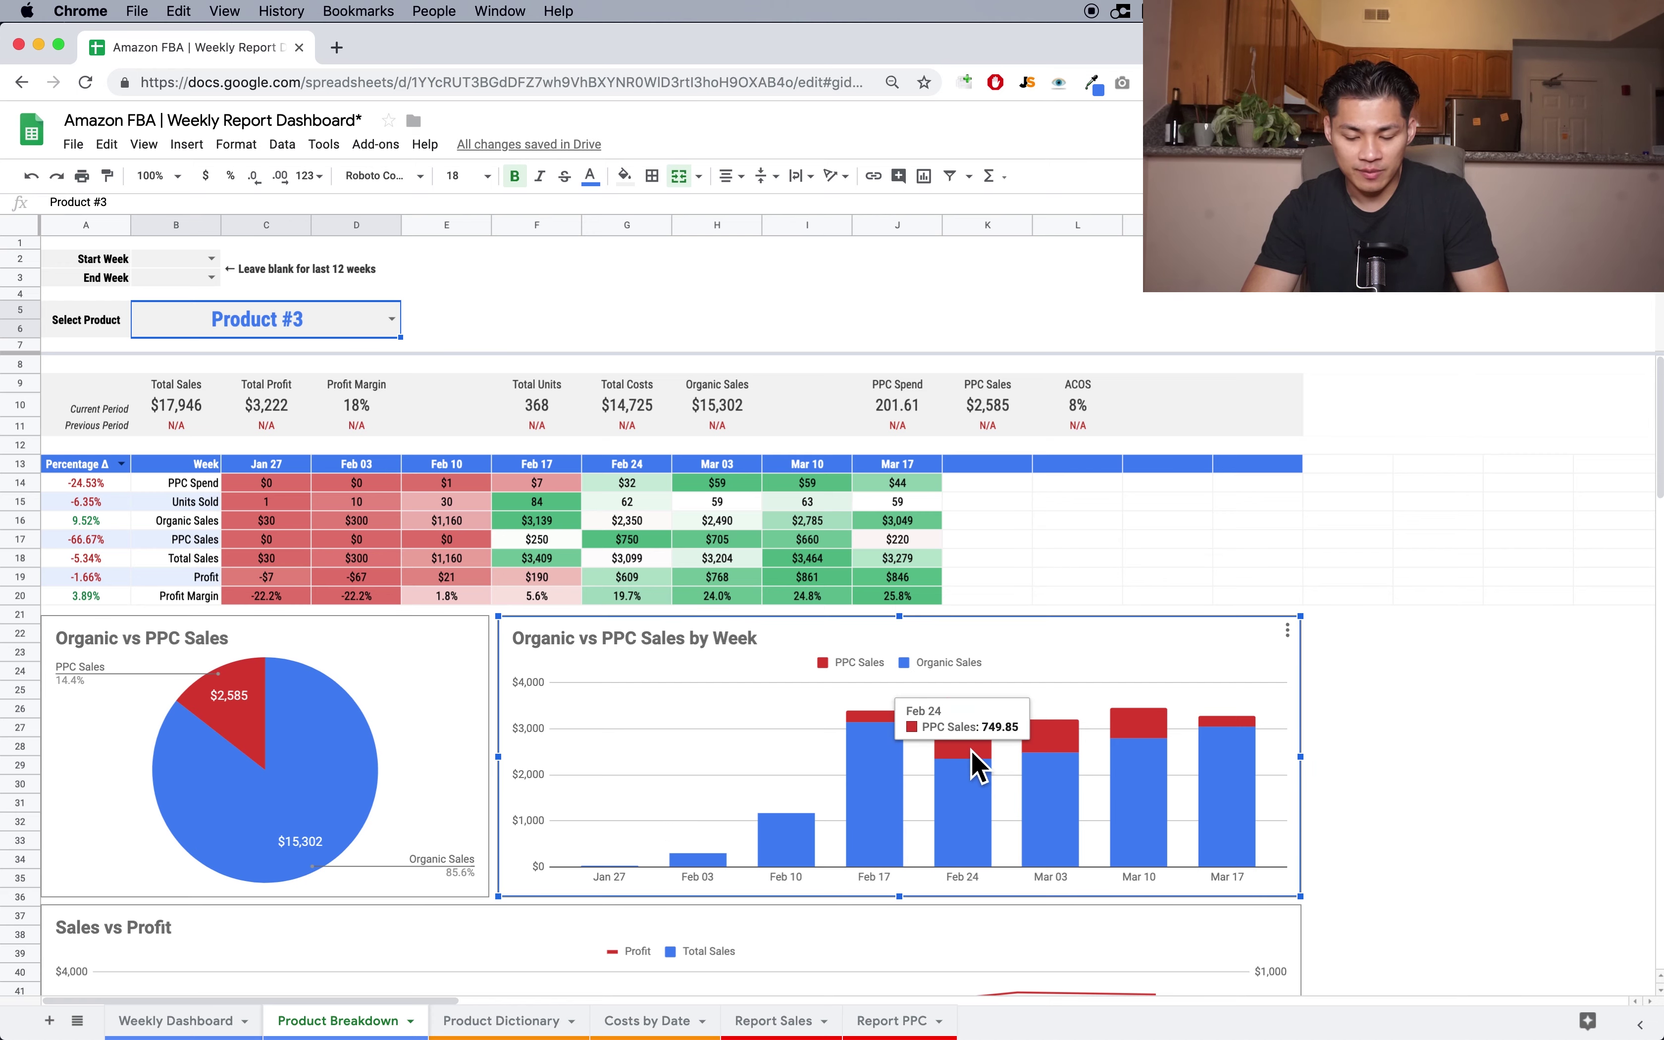
- Review Product #3's PPC Metrics summary, including ACOS, ROAS, impressions, clicks and conversion rate, and check the ACOS formula
scroll(1197, 829, down, 1)
scroll(1196, 829, down, 10)
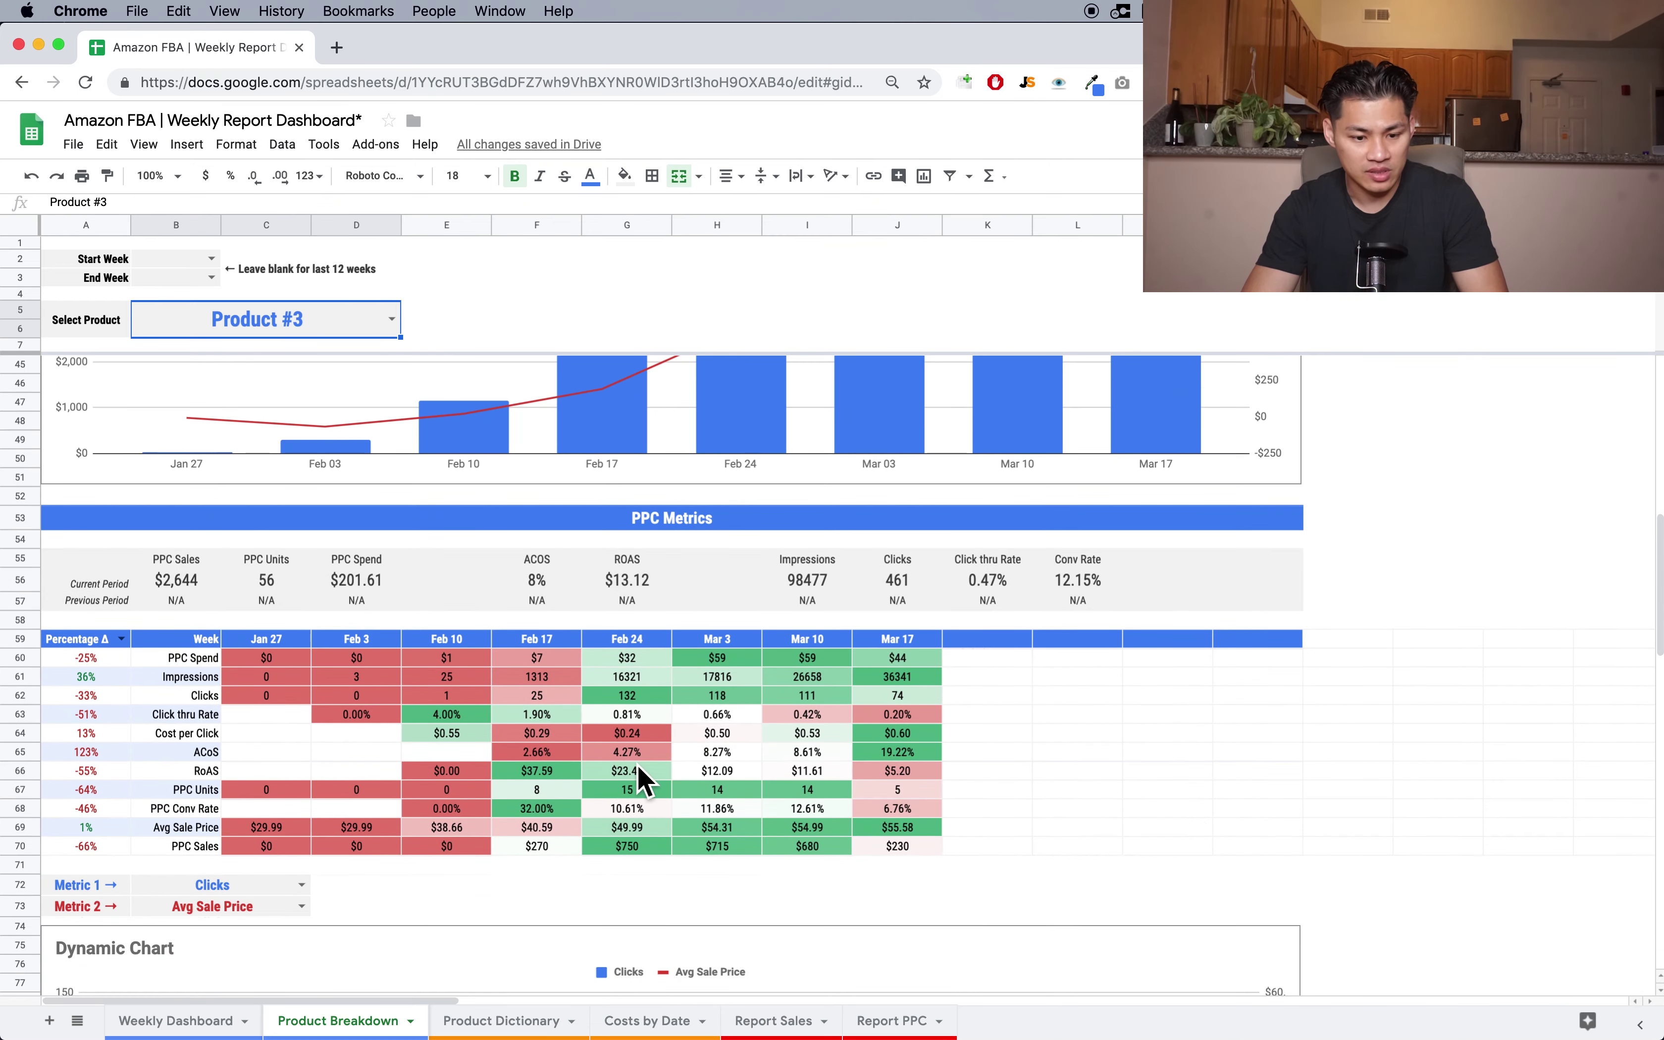
click(530, 585)
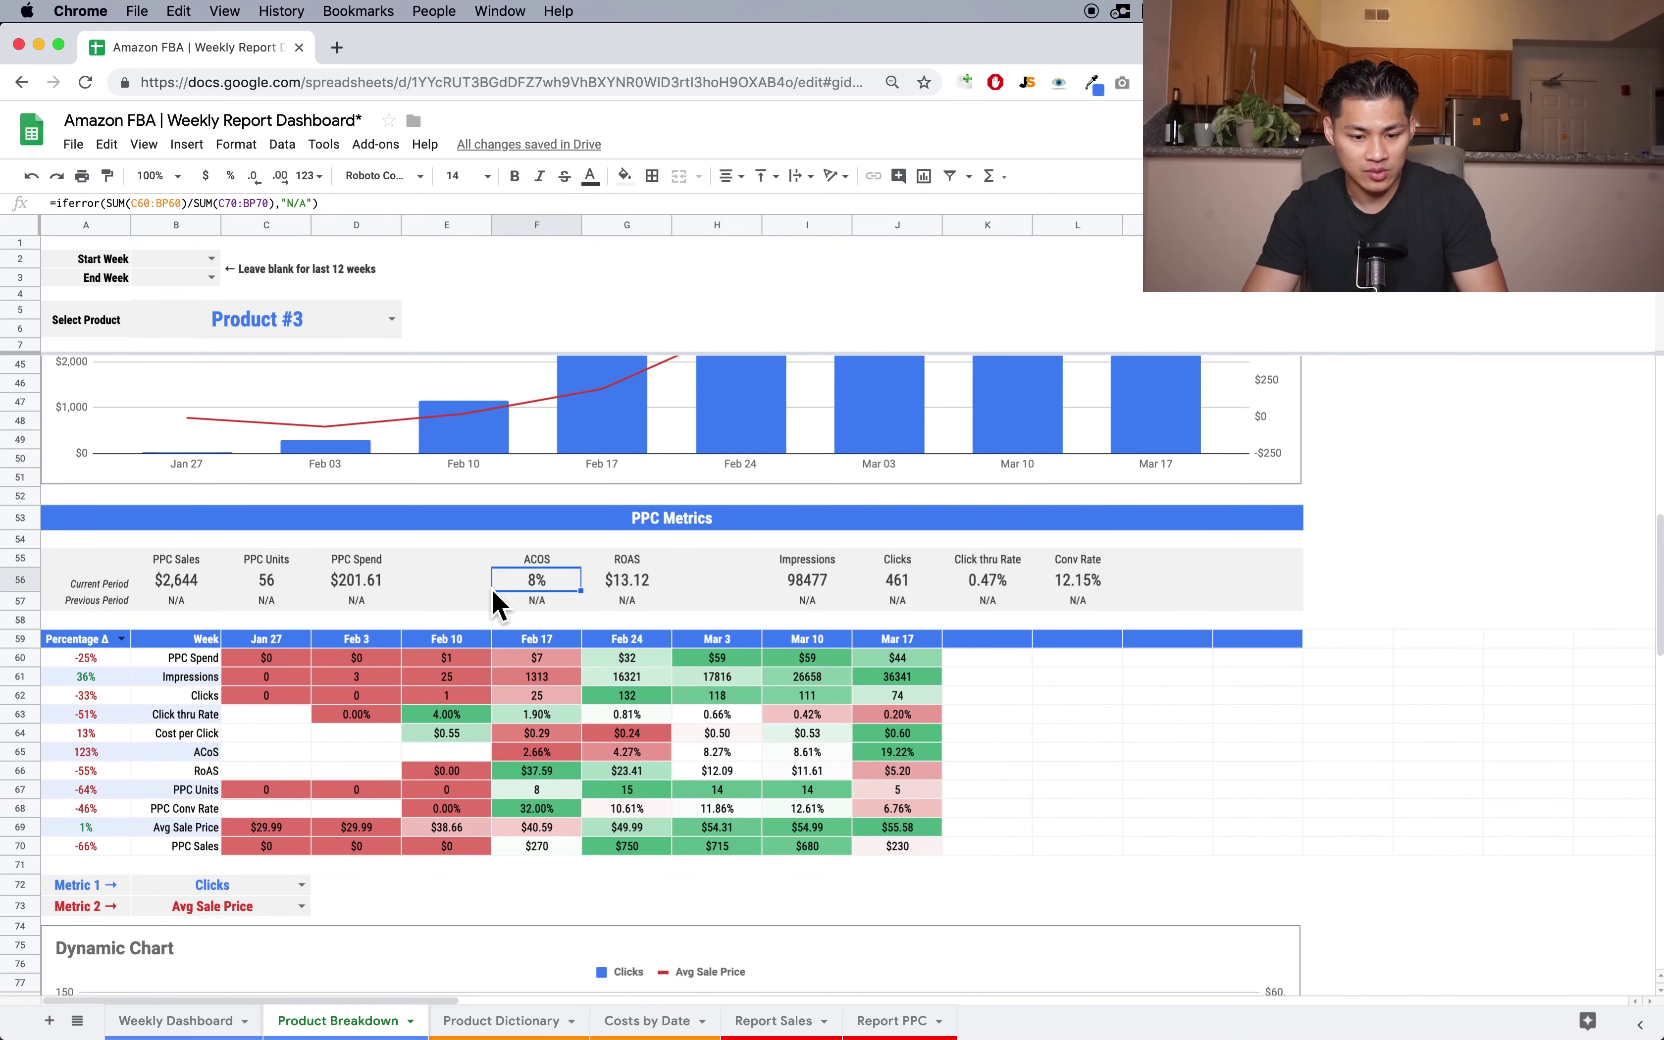
click(481, 590)
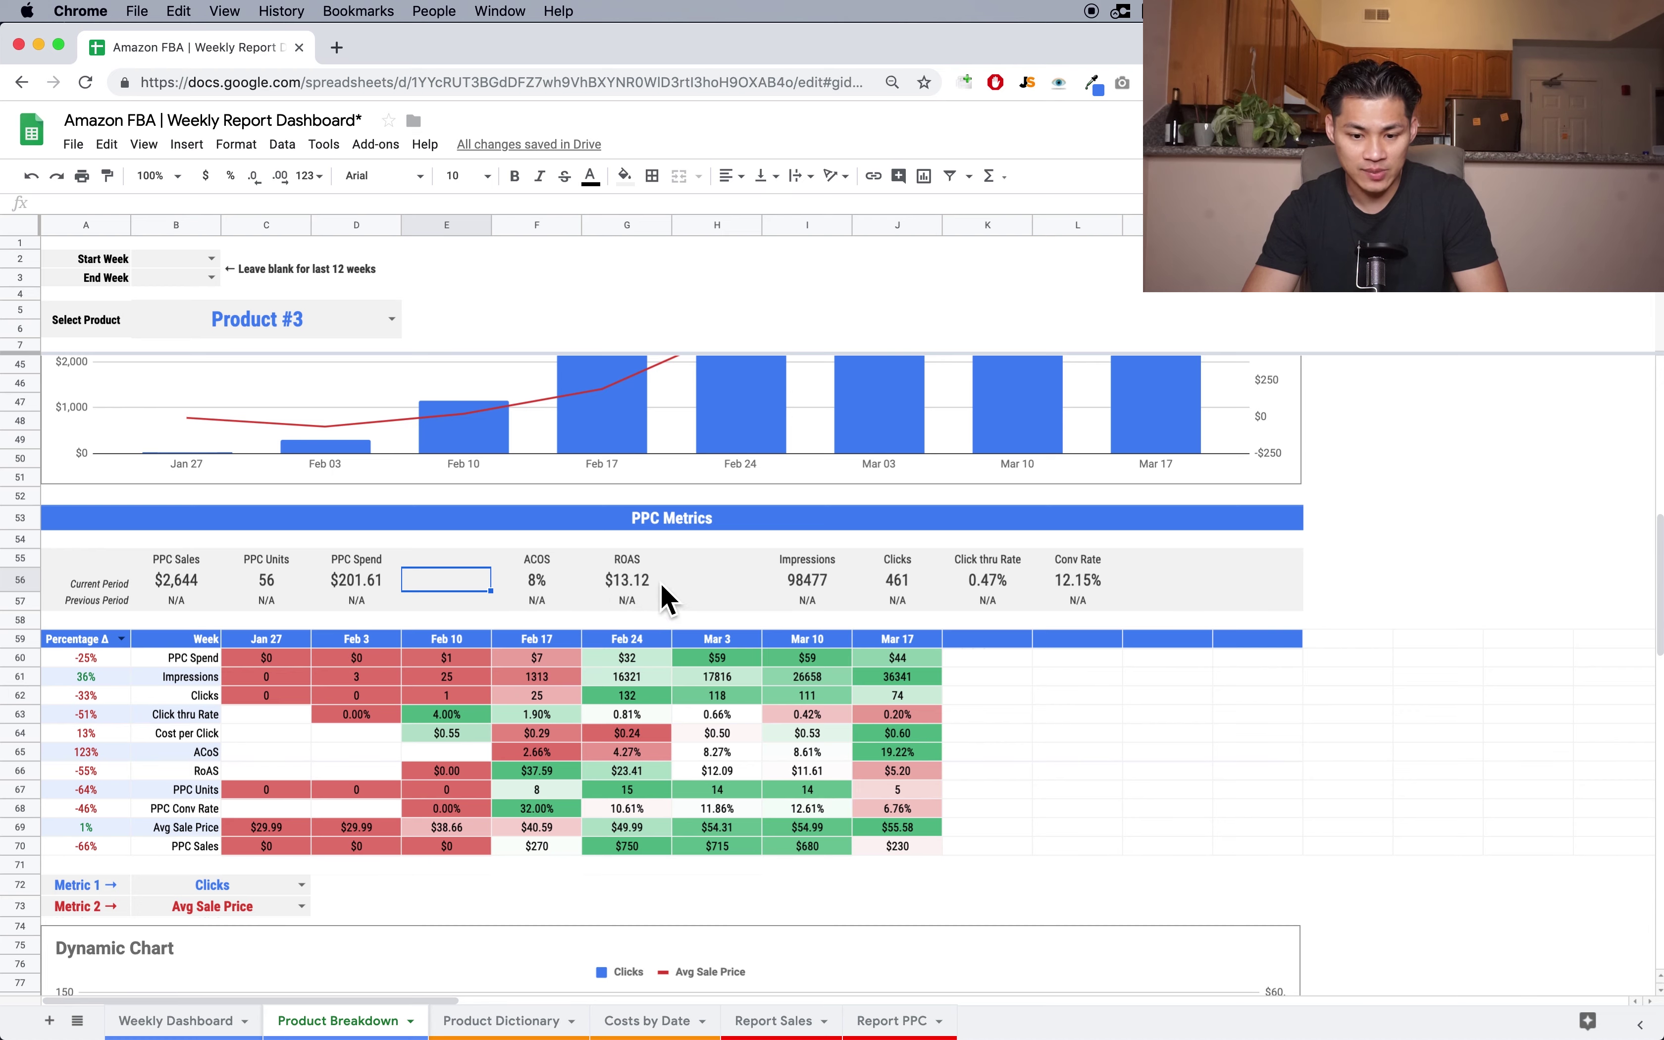
scroll(649, 619, down, 1)
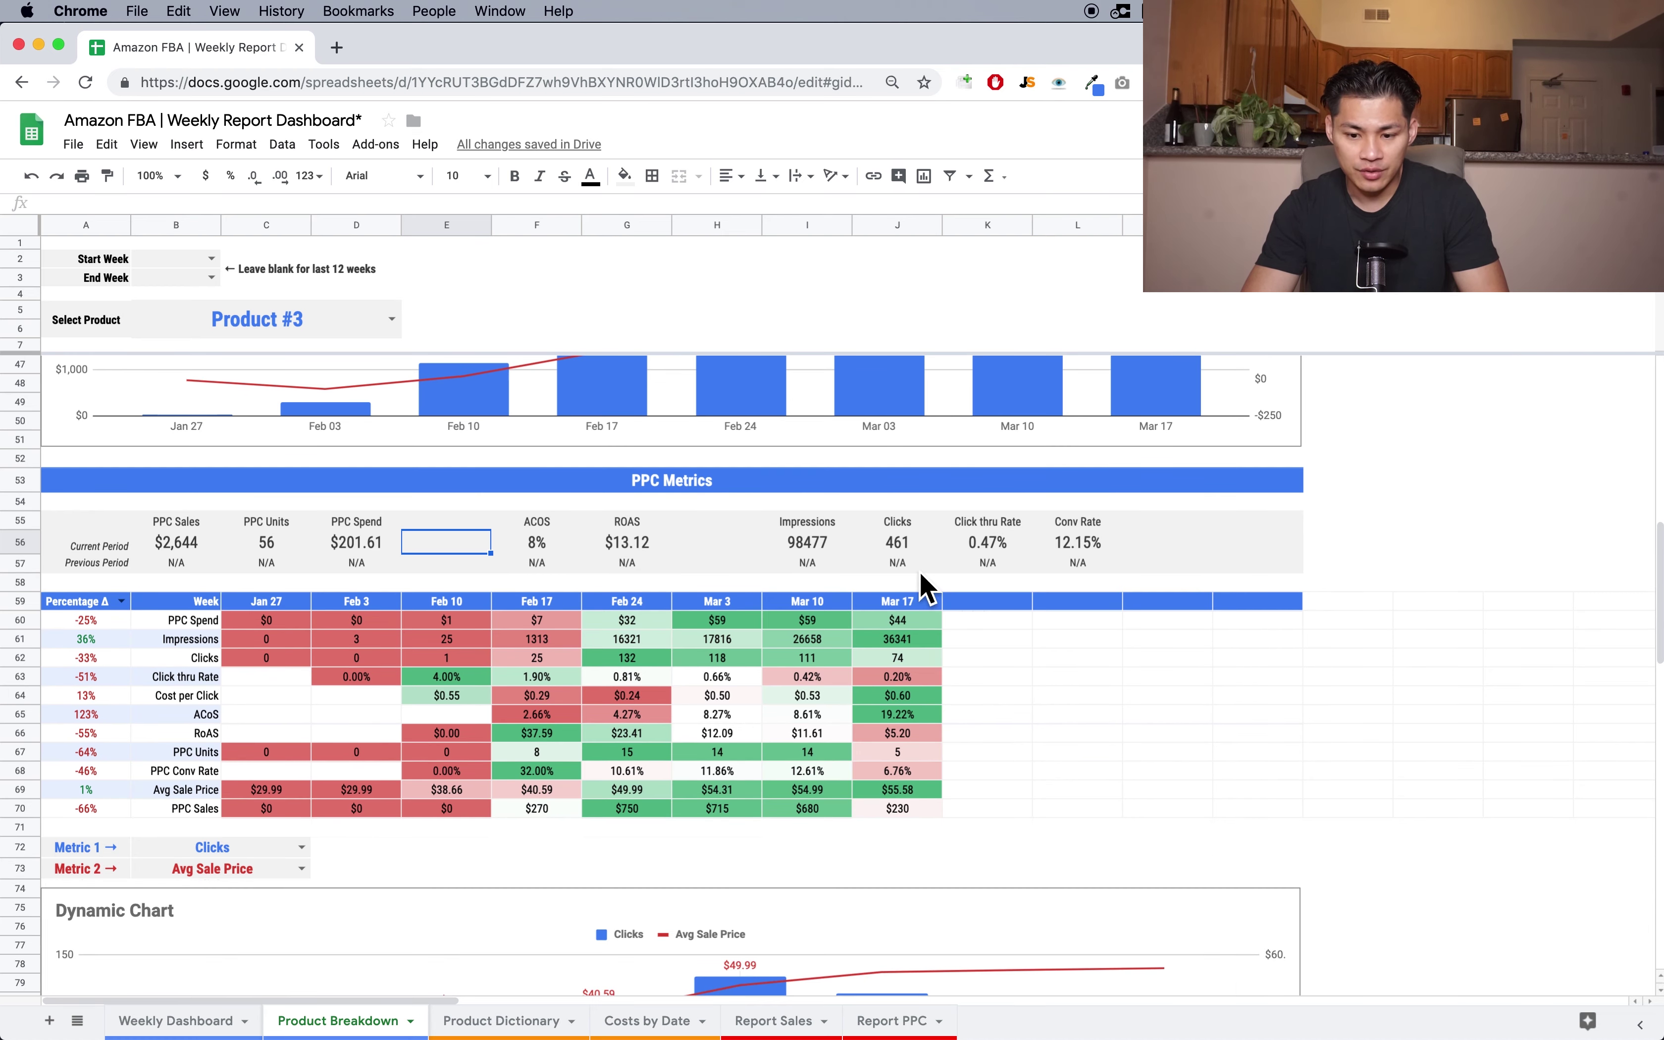
scroll(1011, 692, down, 2)
scroll(1010, 691, up, 2)
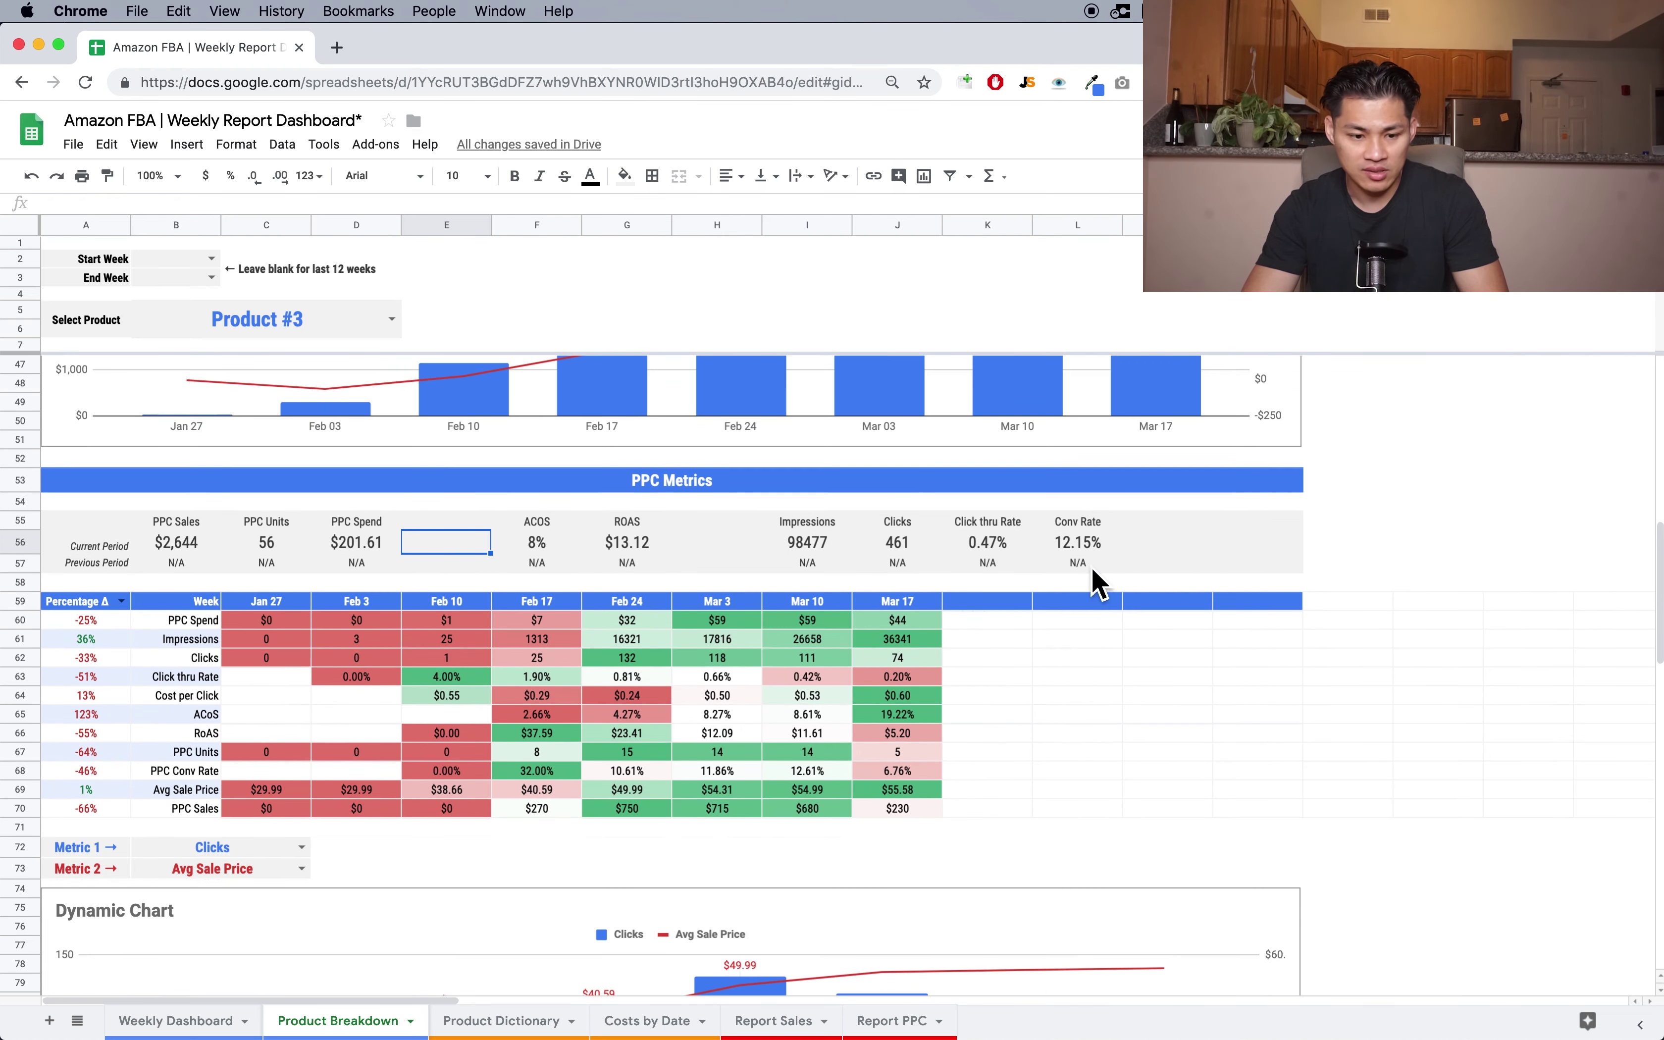
click(1156, 550)
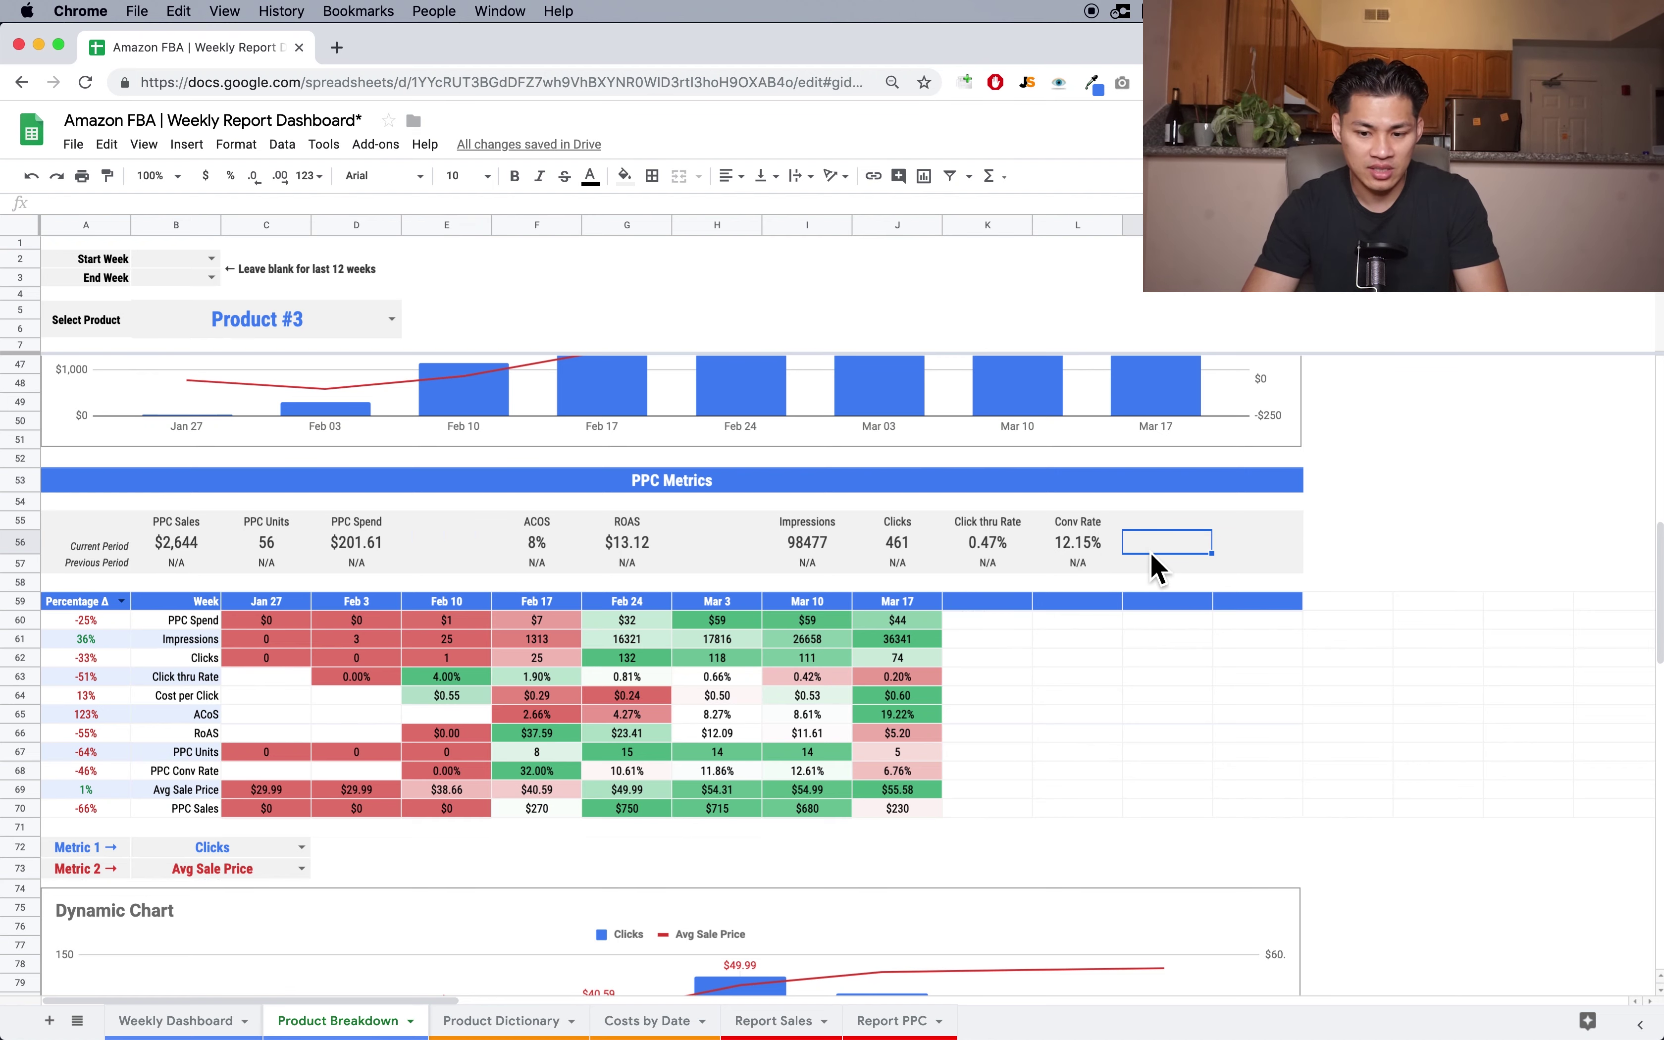
- Look over Product #3's Dynamic Charts, Page Metrics and Costs Metrics, and return to the overview at the start of the sheet
scroll(1117, 674, down, 12)
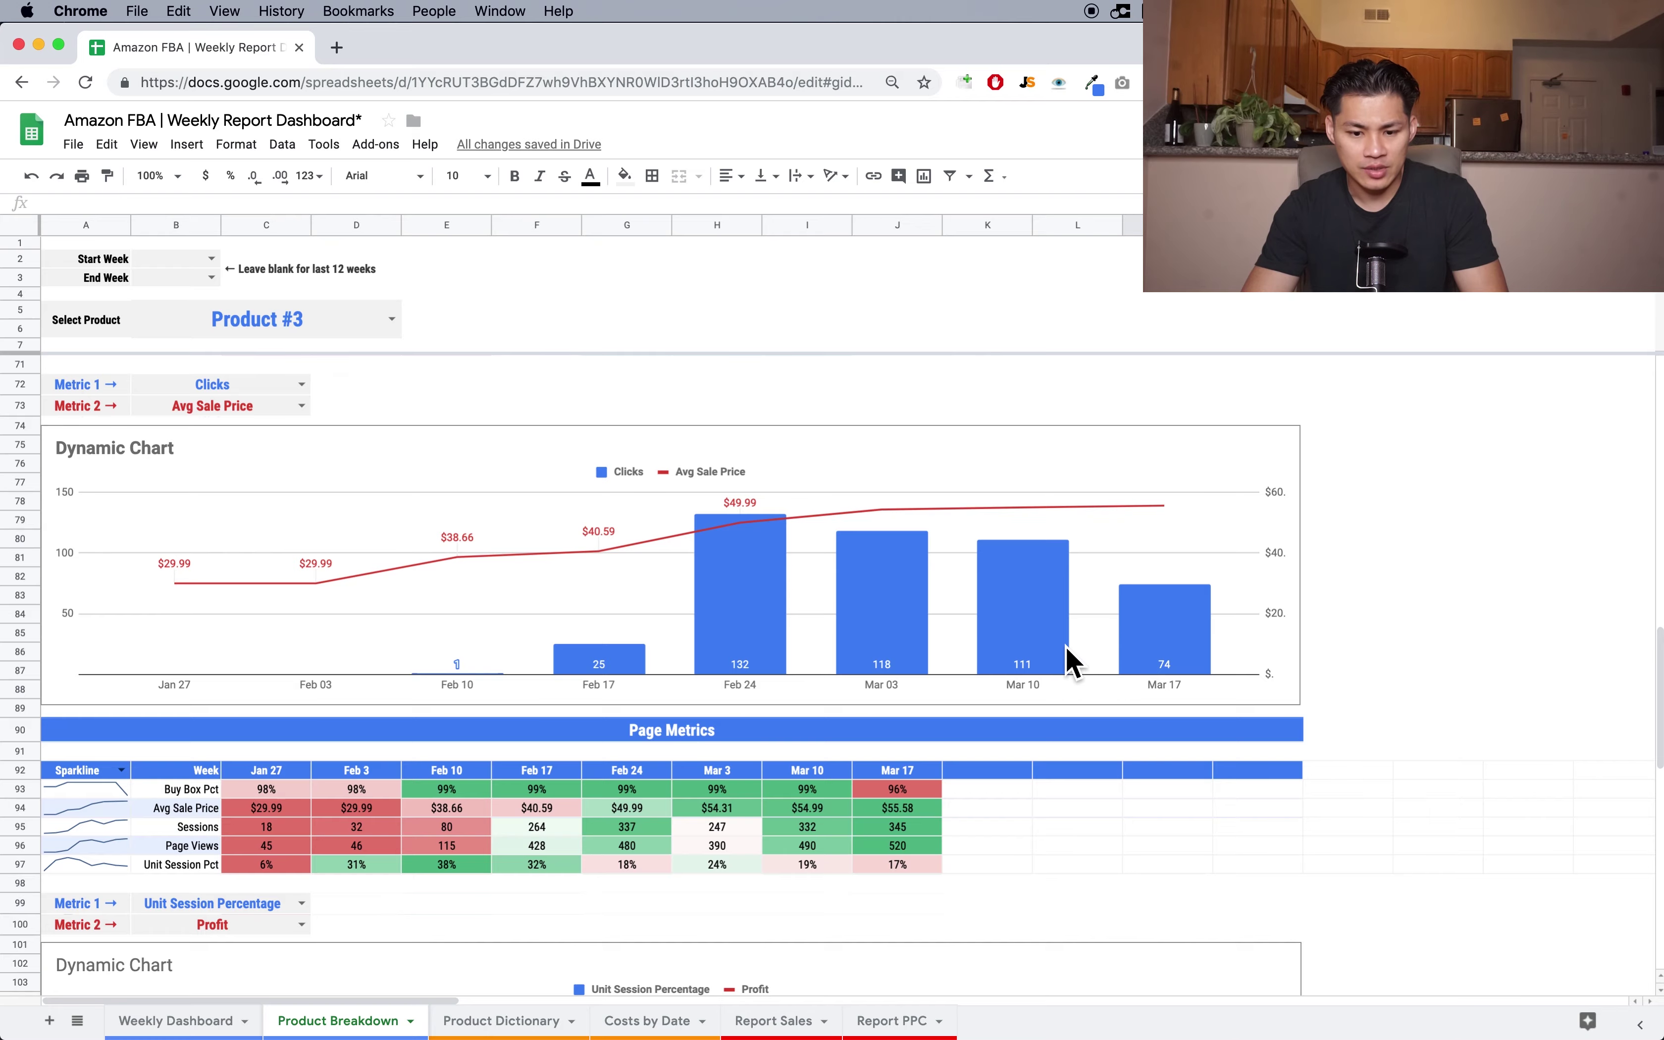
scroll(821, 705, down, 8)
scroll(822, 706, down, 14)
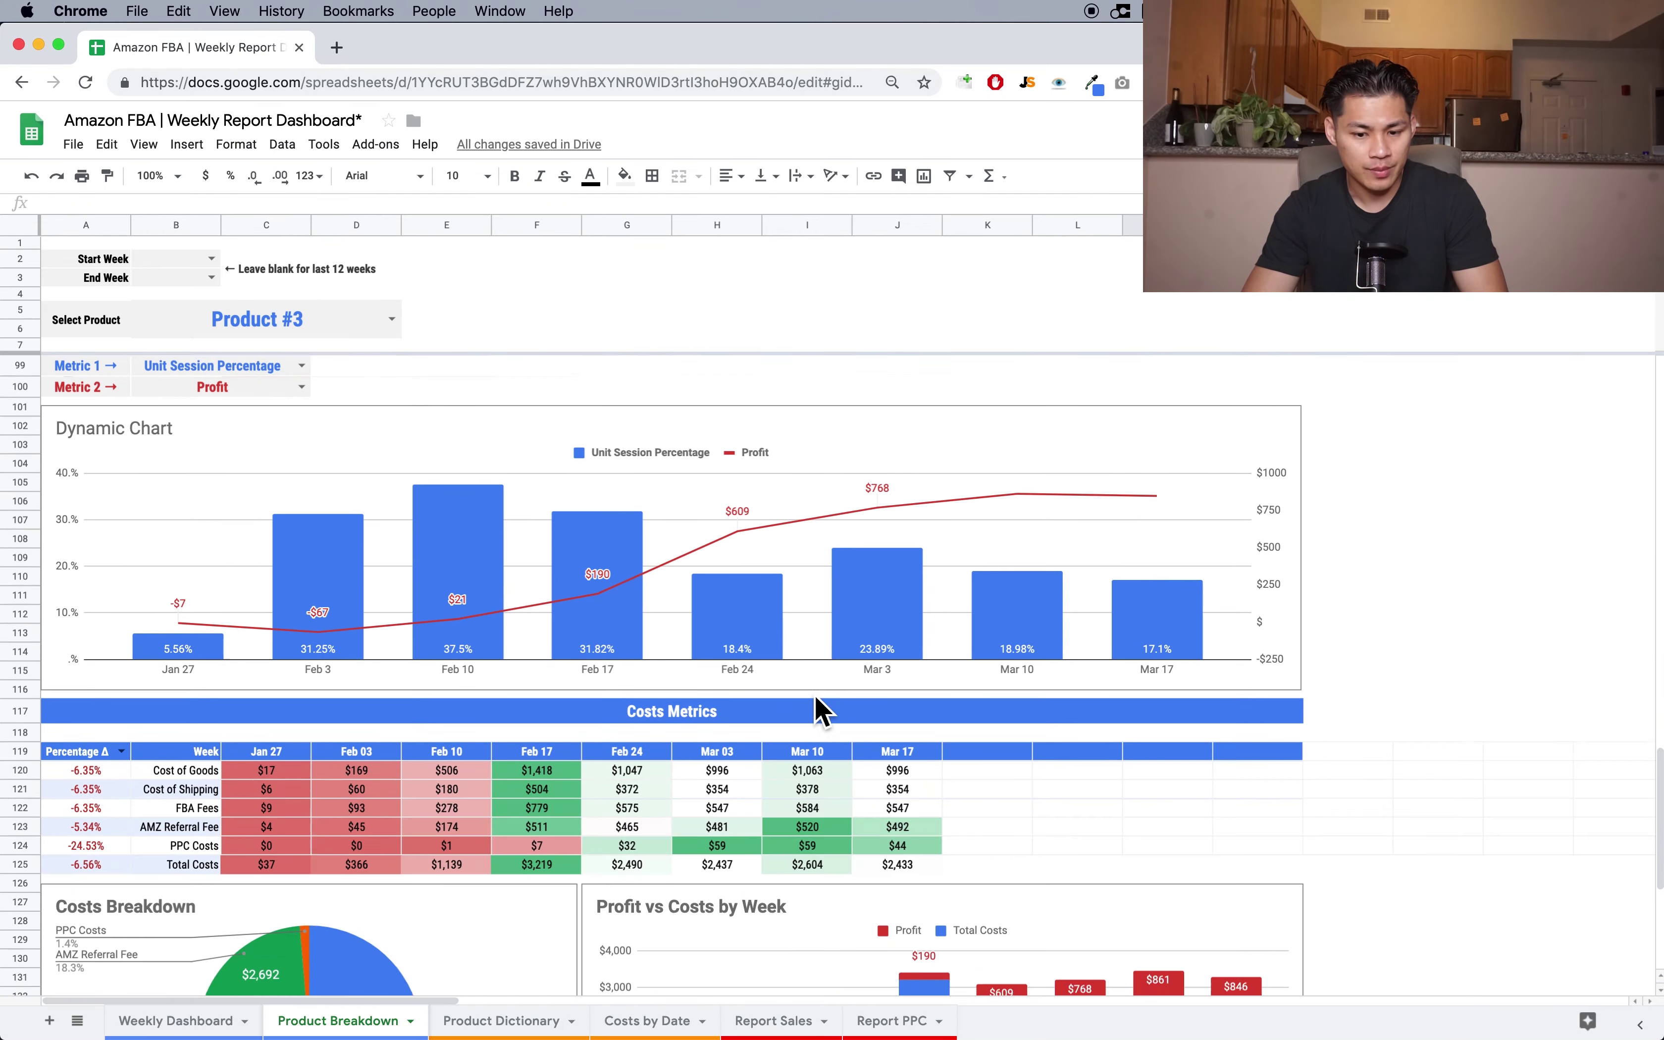
scroll(821, 709, up, 15)
scroll(822, 708, up, 20)
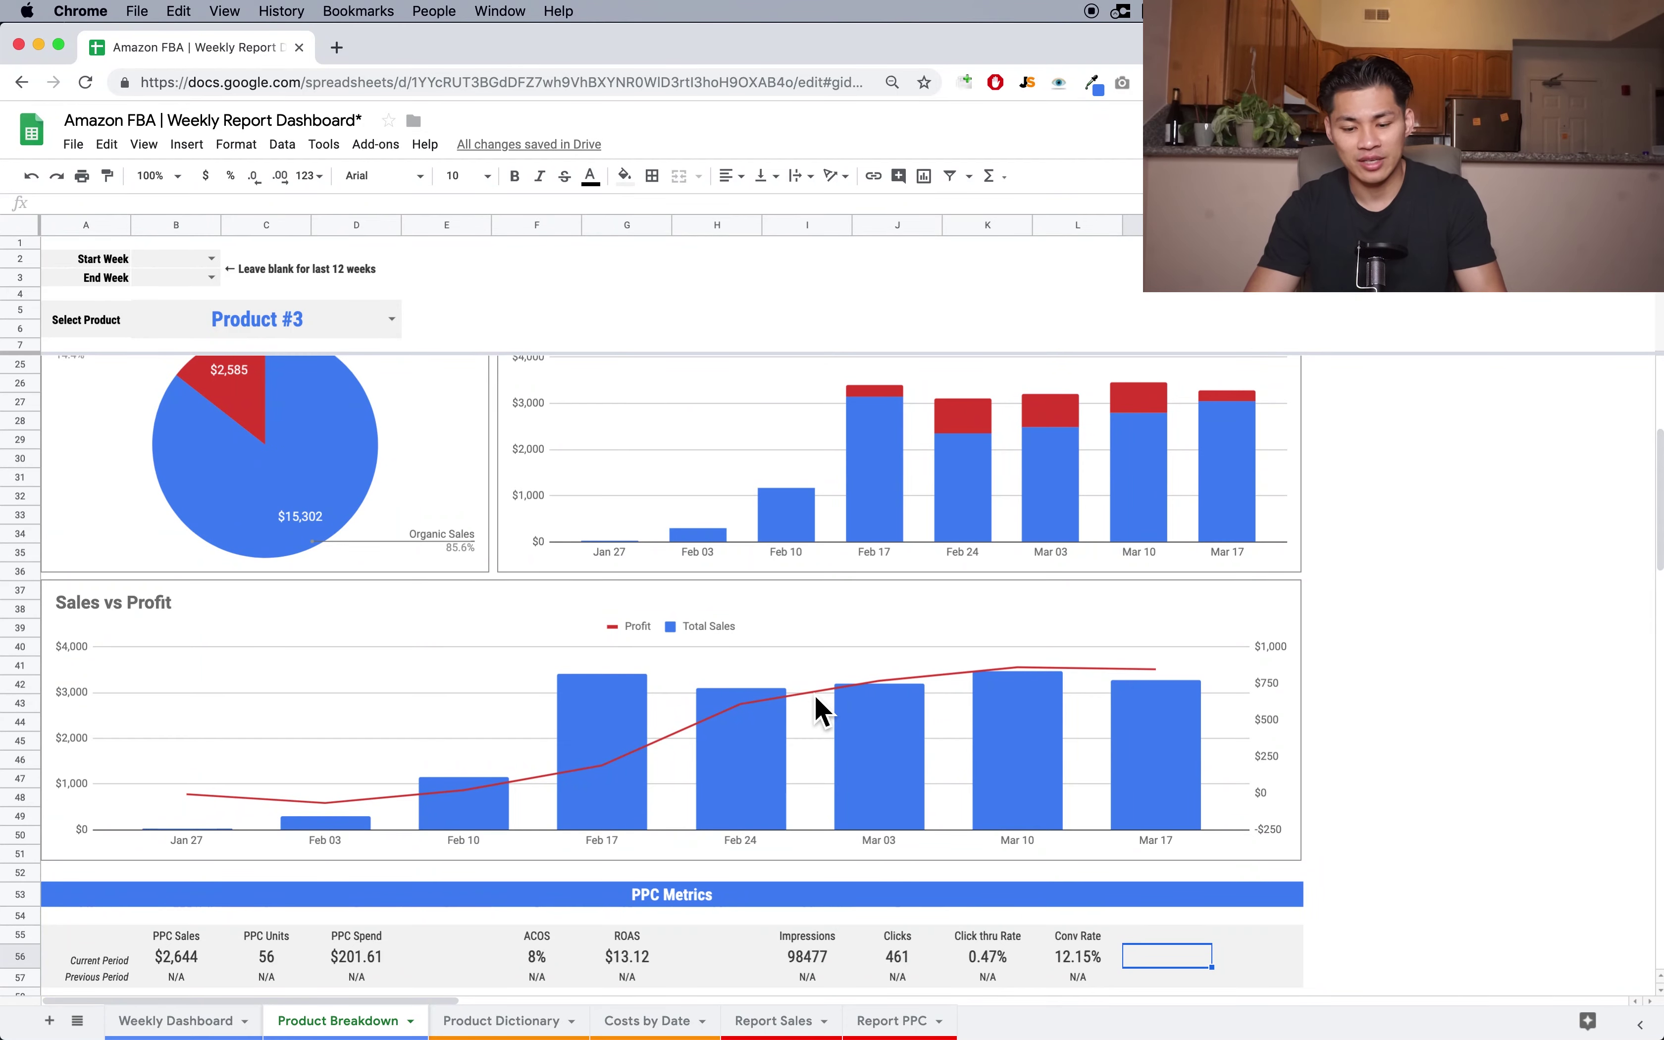
scroll(818, 710, up, 7)
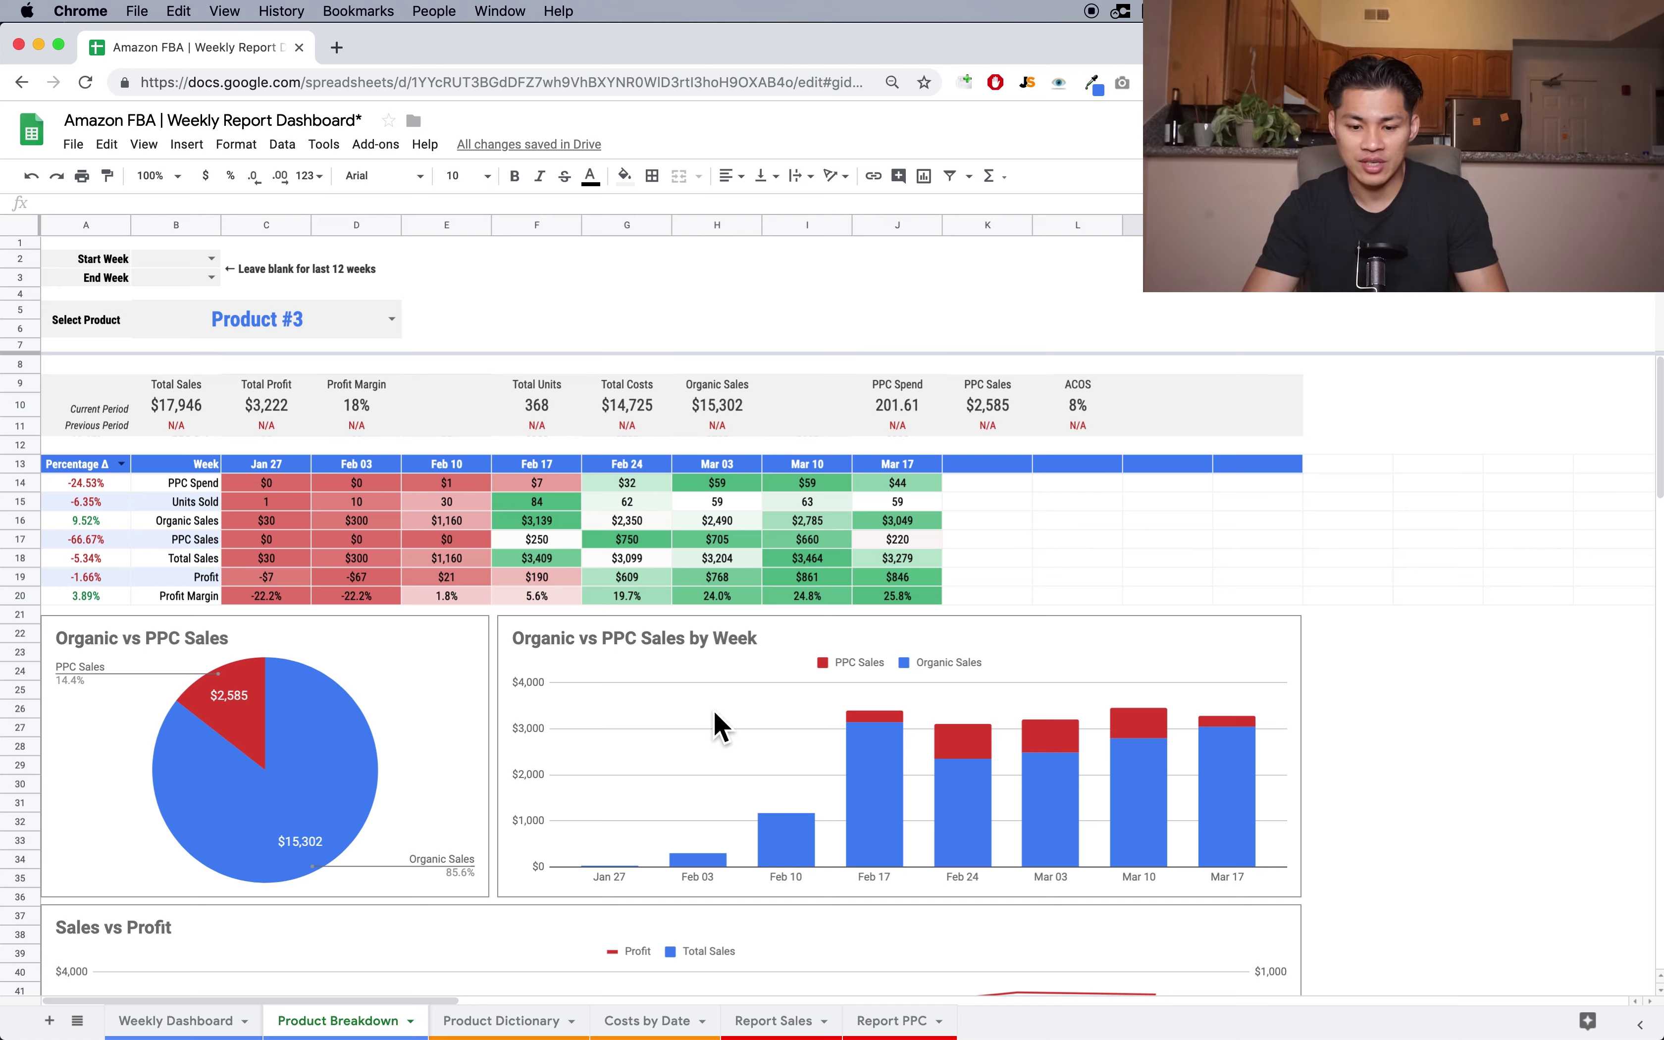
click(604, 298)
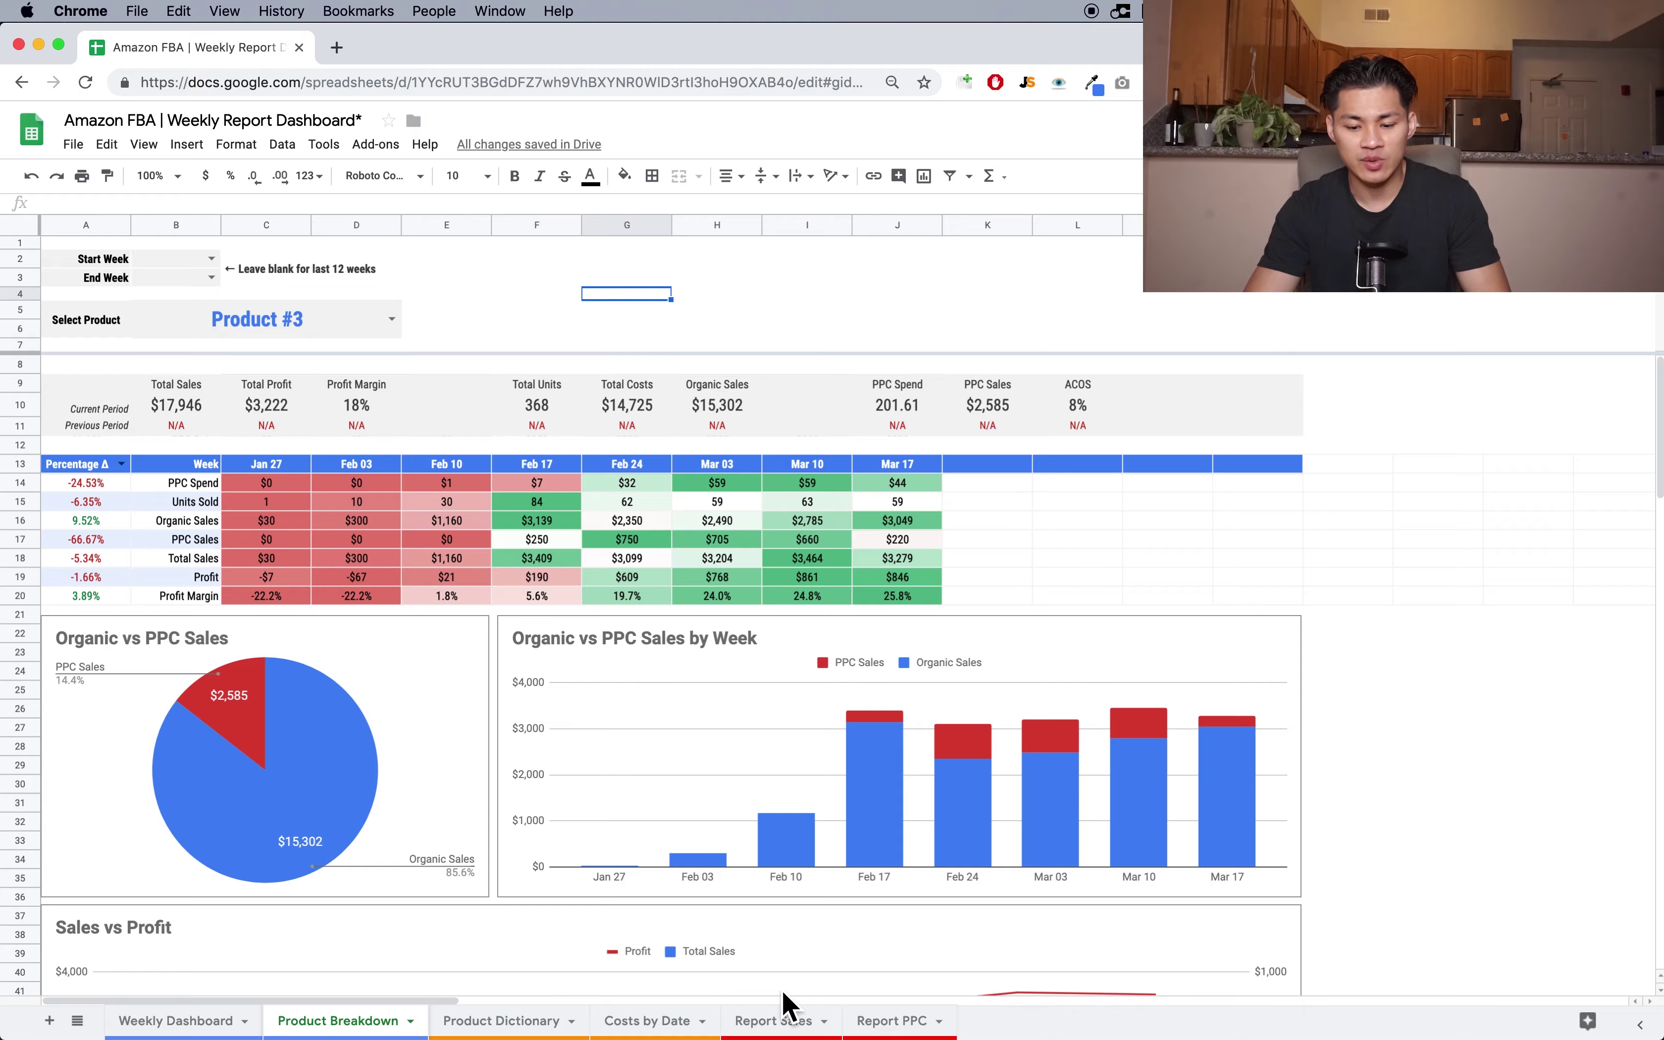
- Open the Report Sales sheet and examine its report path, start date column and pasted weekly rows through 3/17/2019
click(803, 1028)
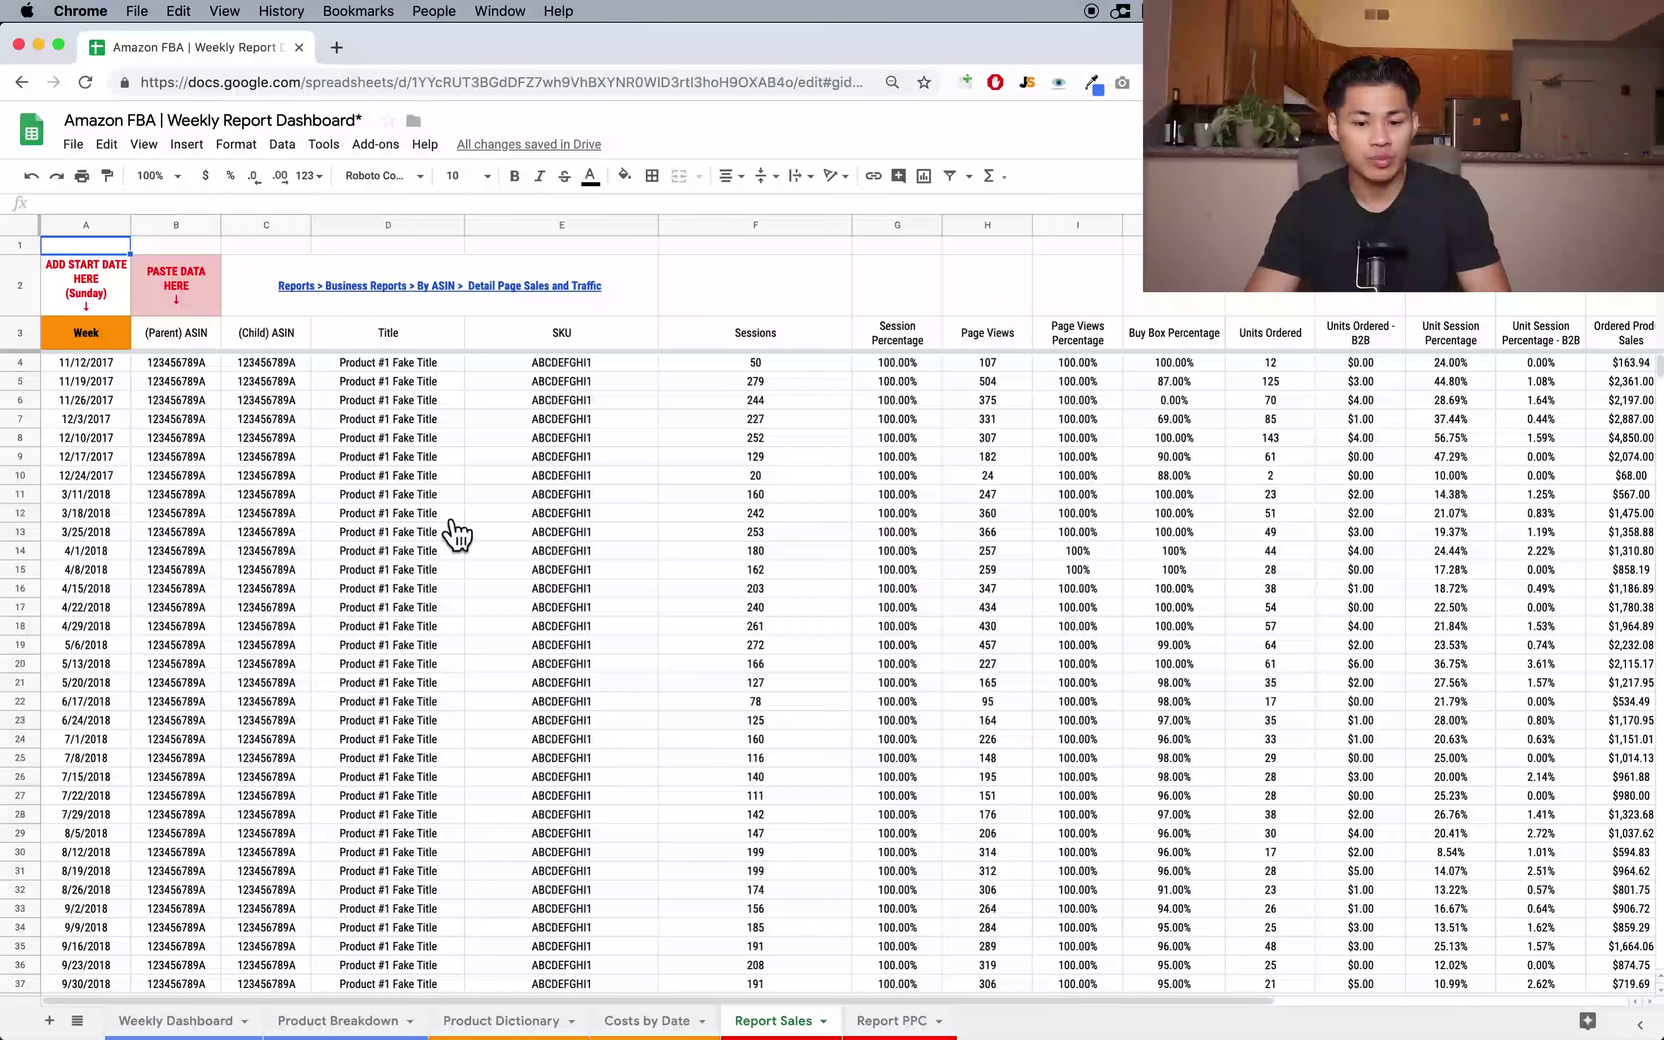
click(398, 303)
click(746, 304)
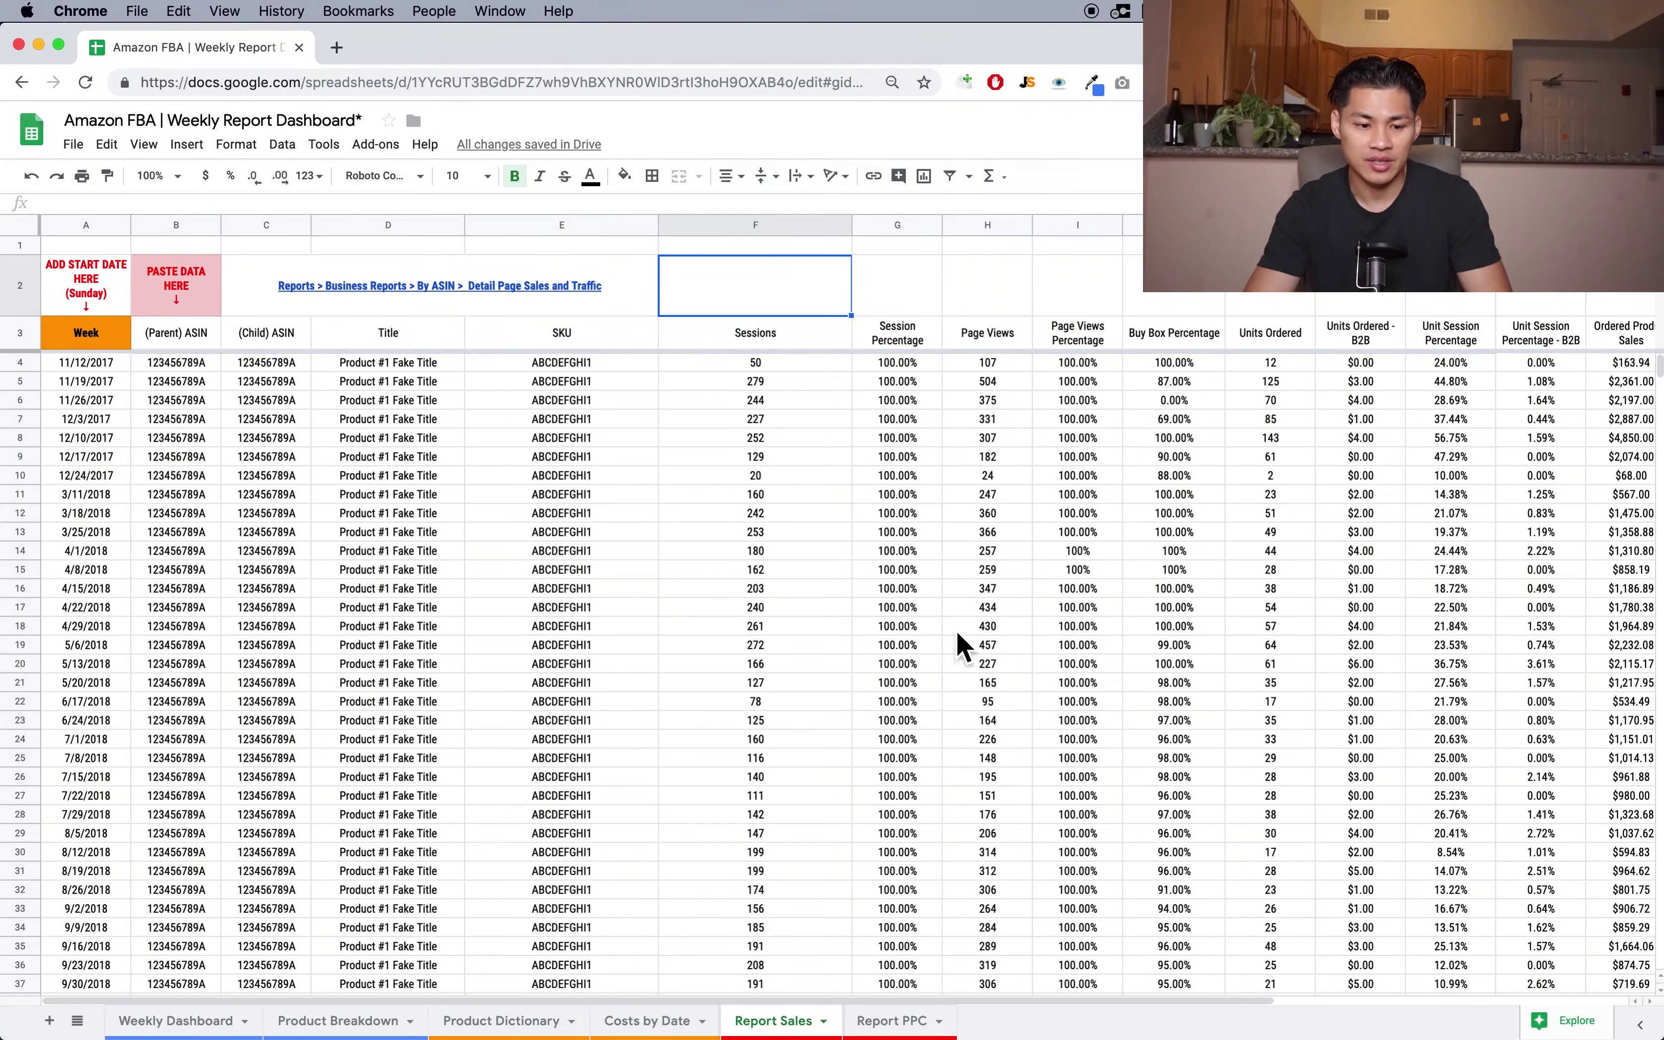
scroll(152, 695, down, 10)
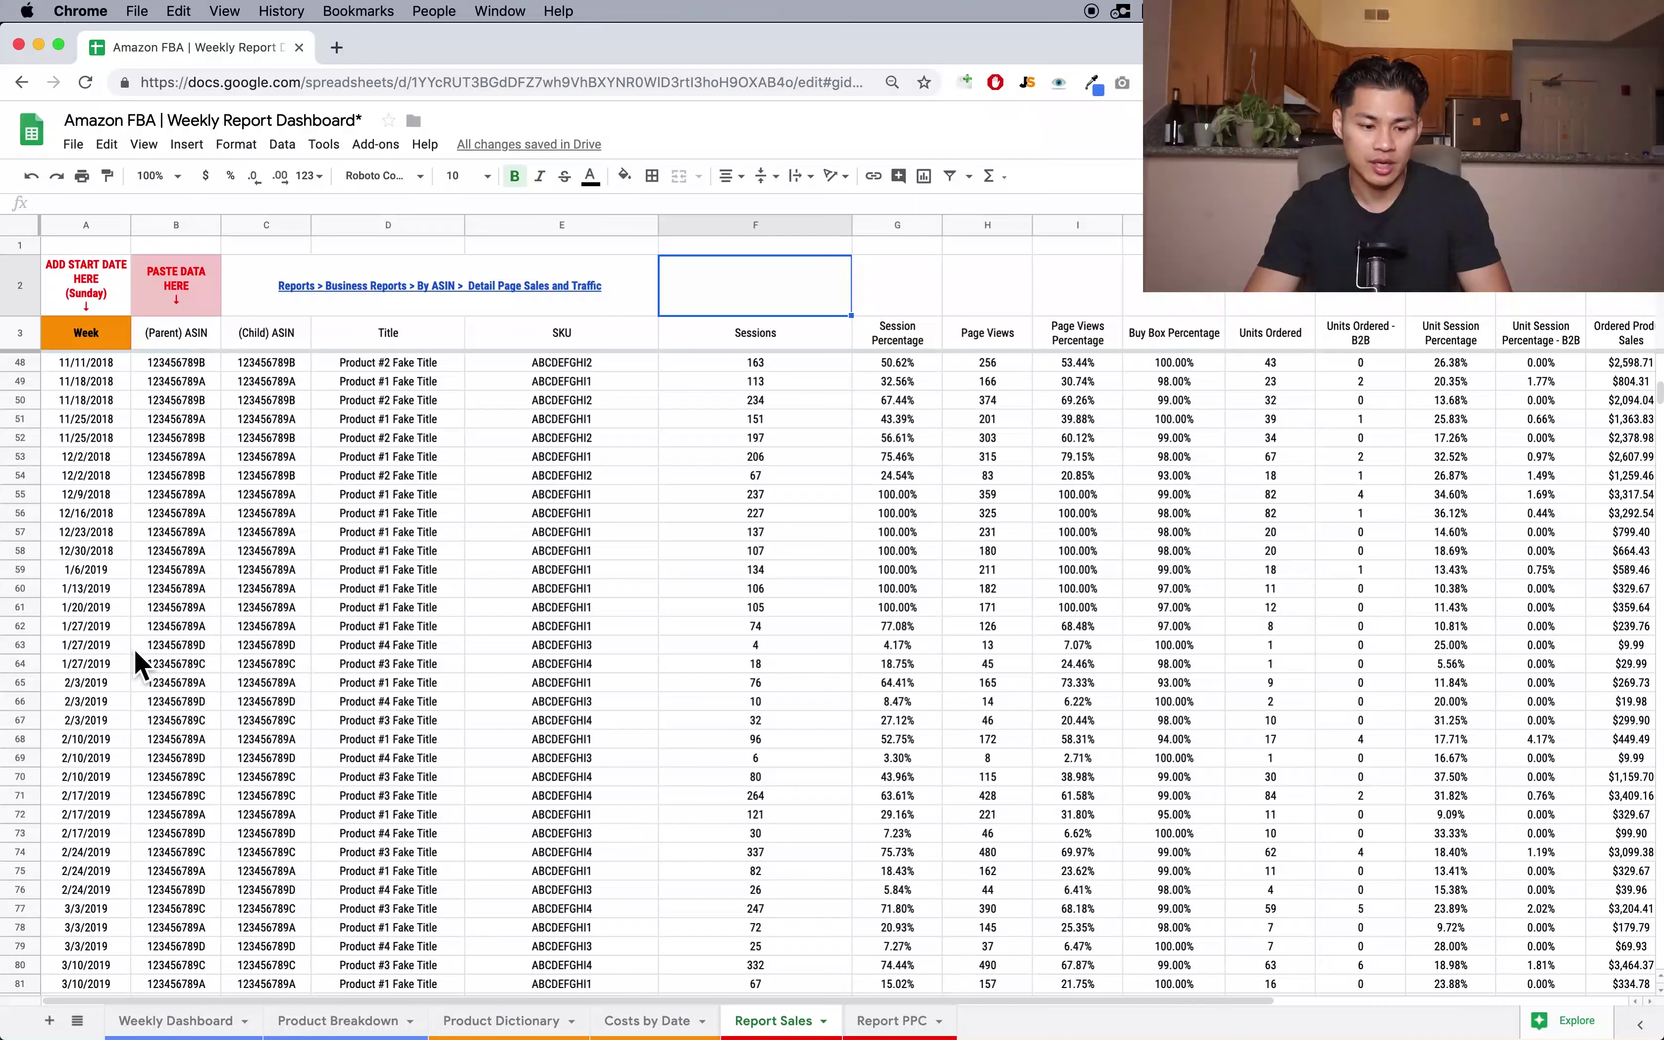
click(96, 303)
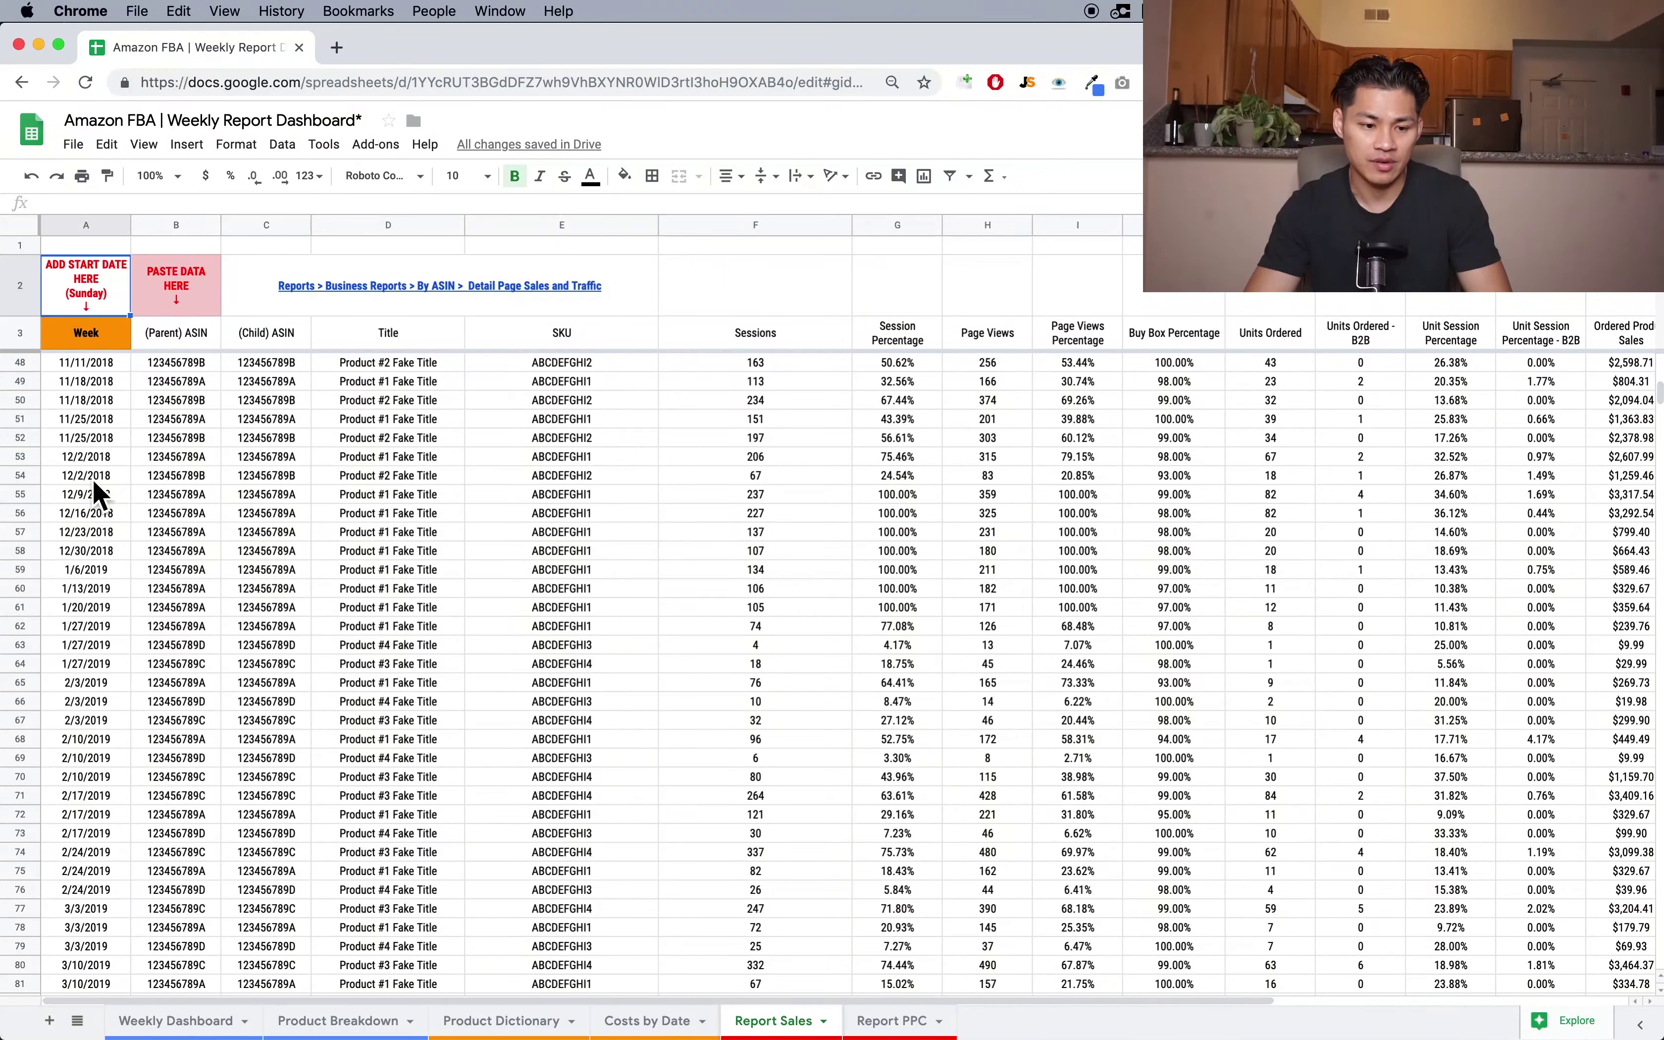
scroll(122, 533, down, 2)
scroll(122, 544, up, 2)
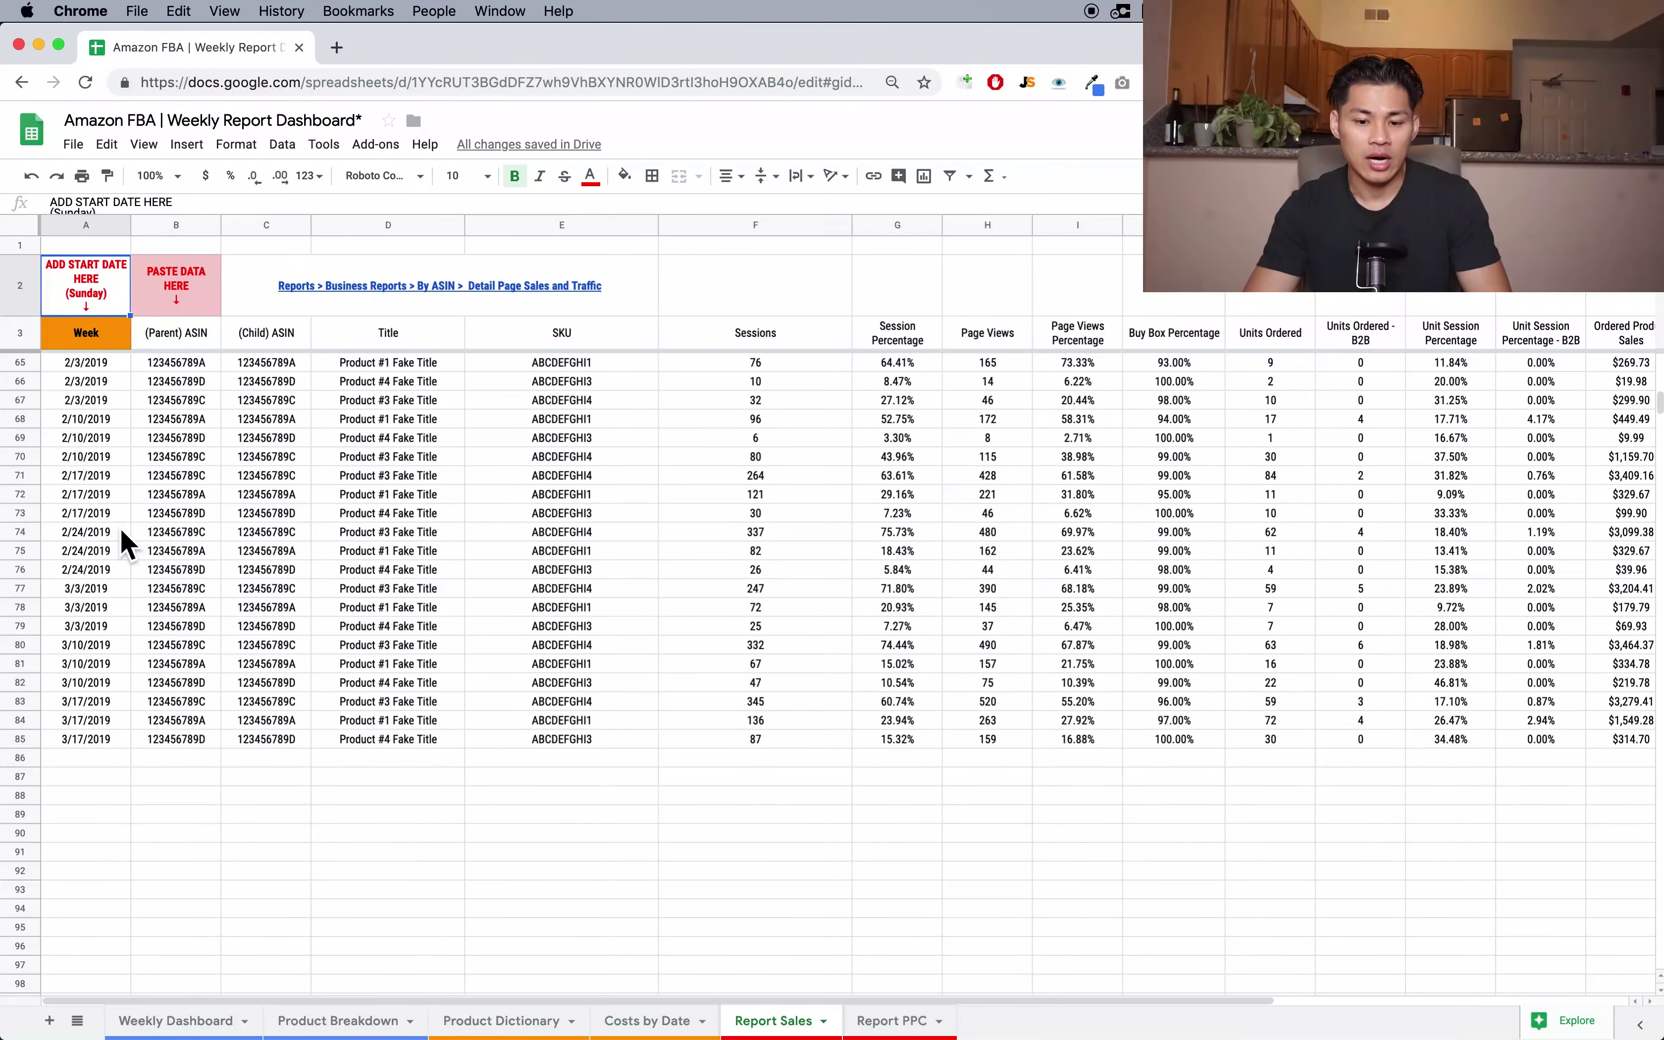
scroll(122, 543, down, 4)
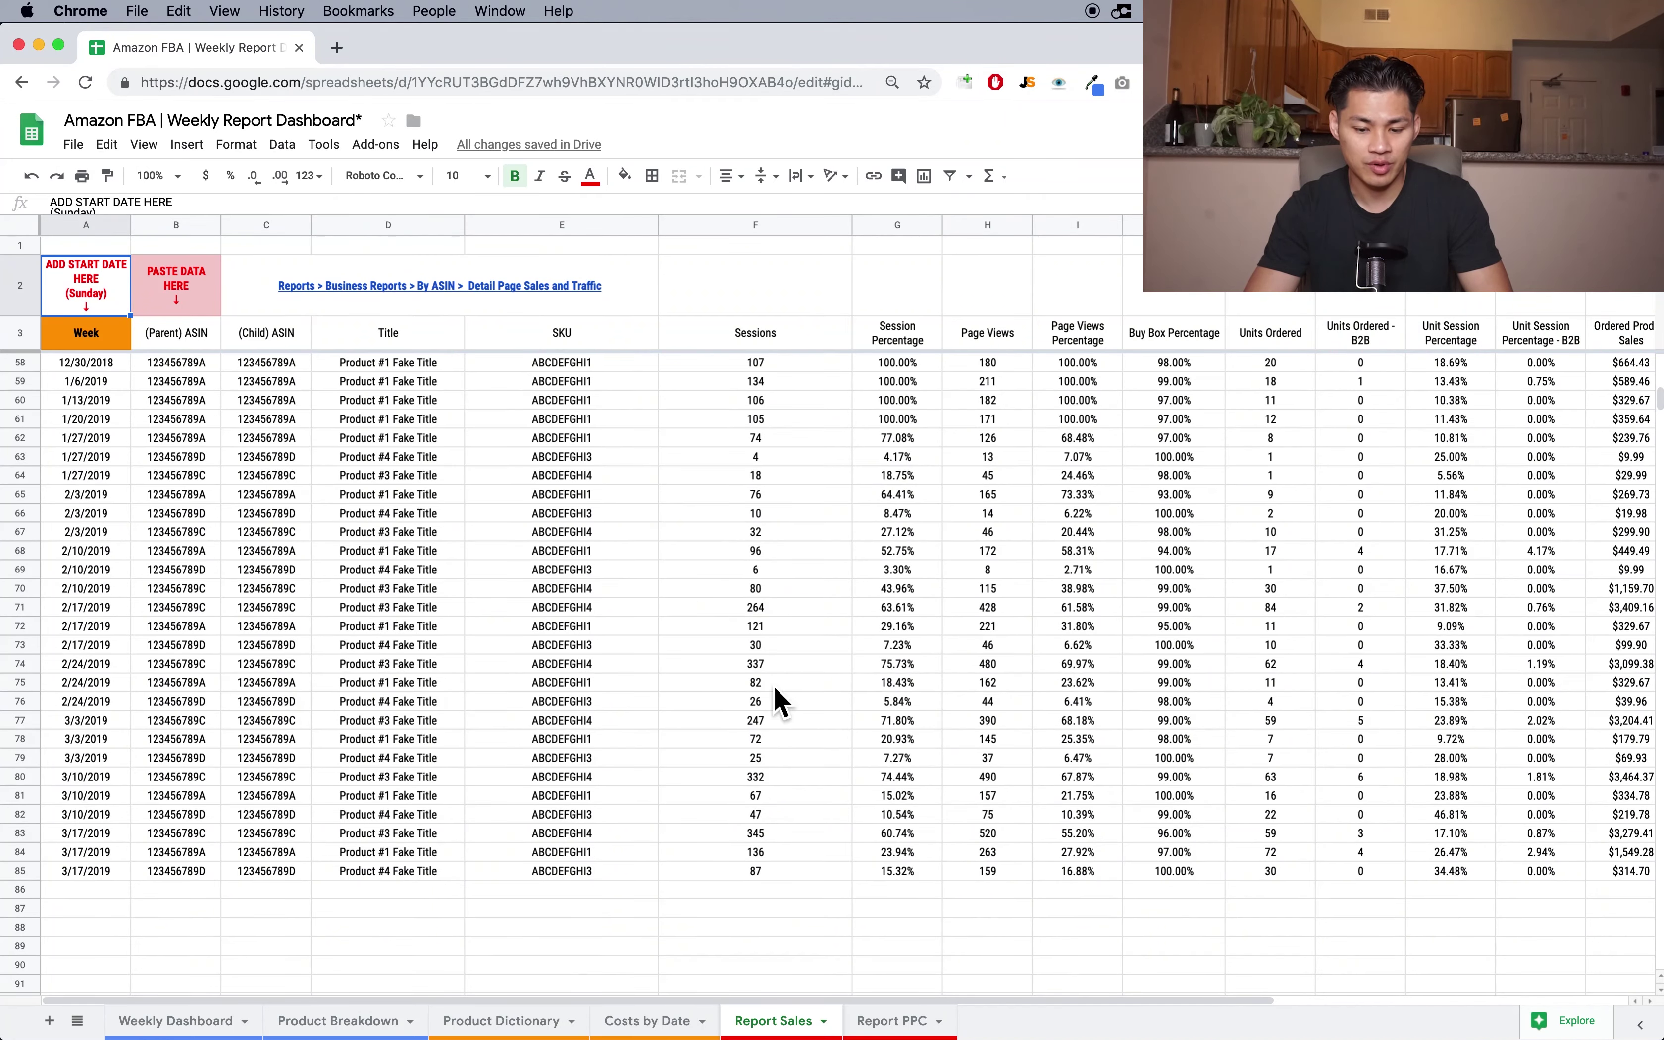
- Open the Report PPC sheet and look through its pasted advertising report rows
click(924, 1020)
scroll(485, 479, down, 20)
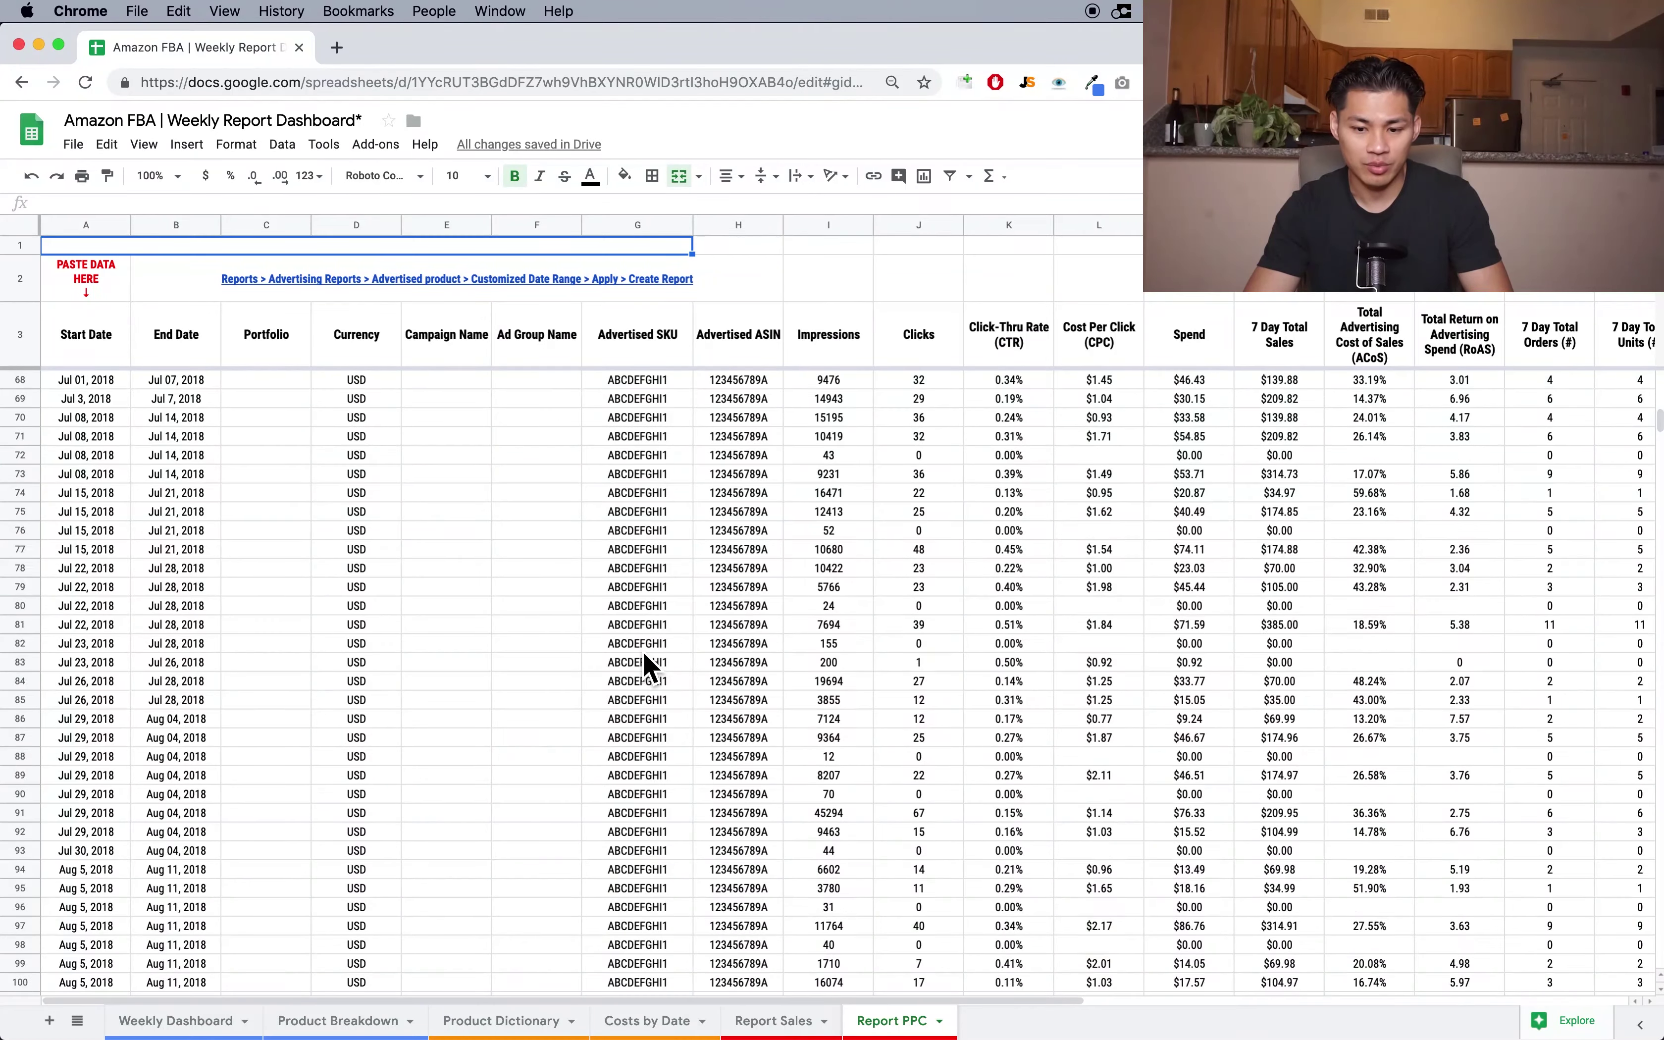
scroll(646, 663, down, 20)
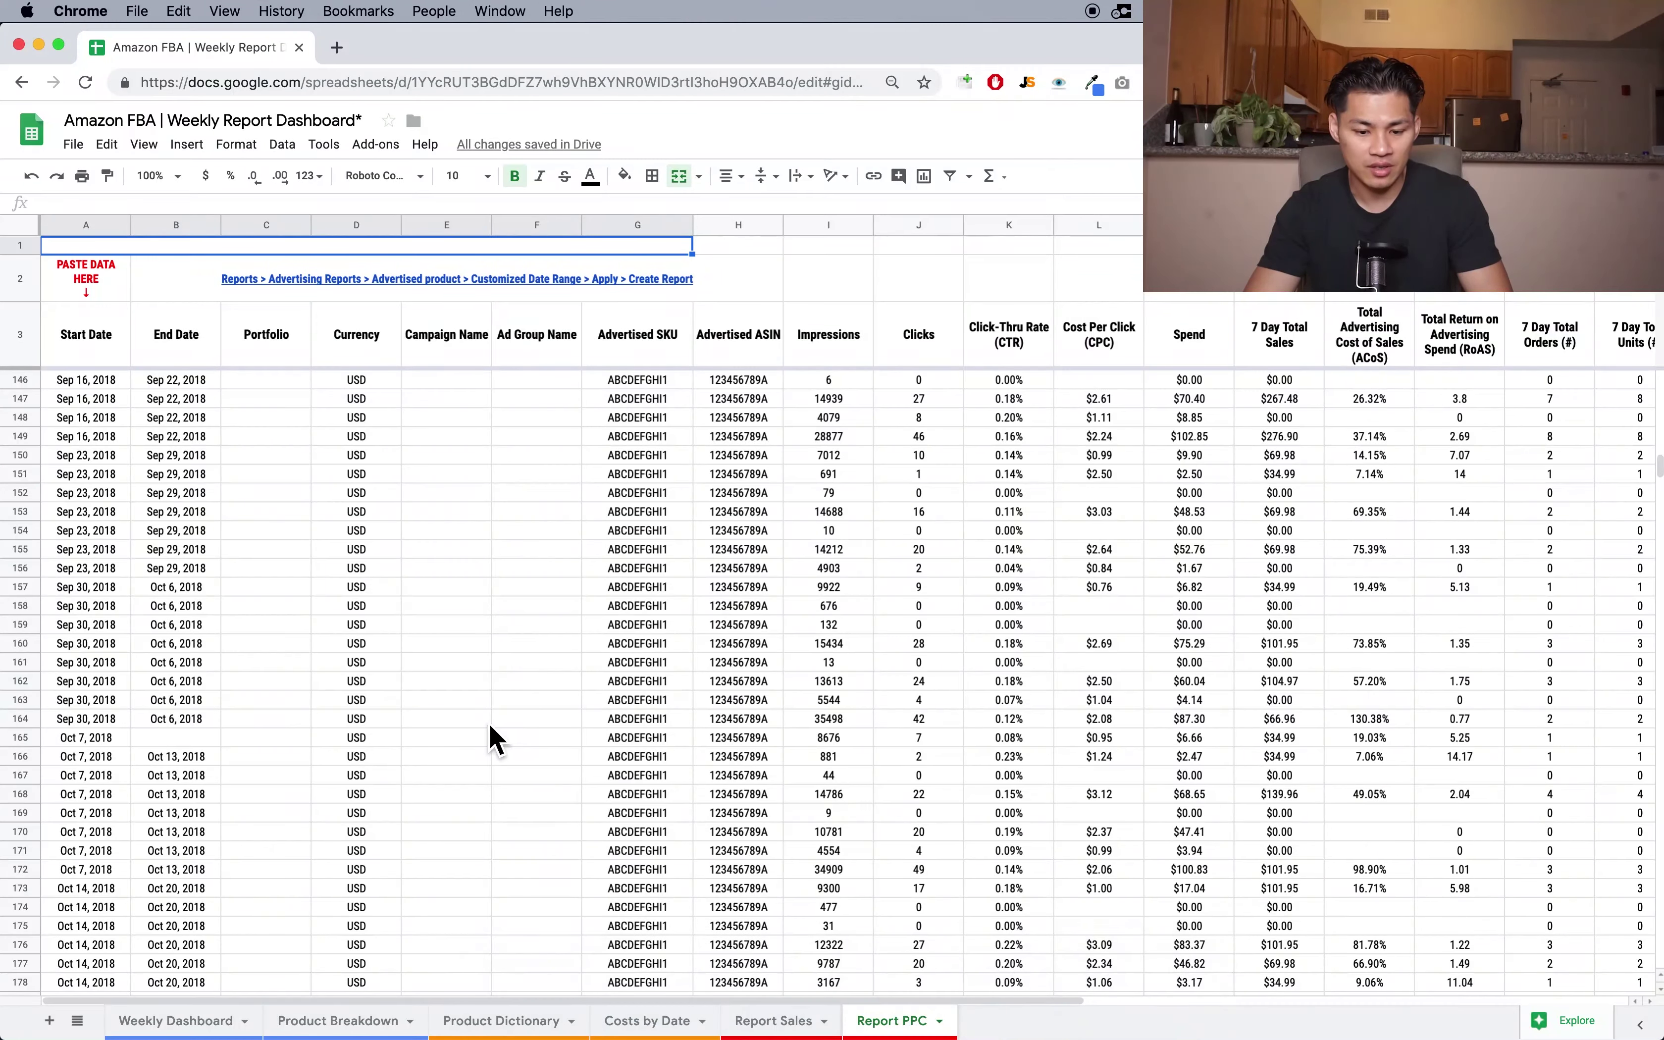
- View the Costs by Date sheet and examine the FBA fees and average costs in the Product Dictionary sheet
click(660, 1019)
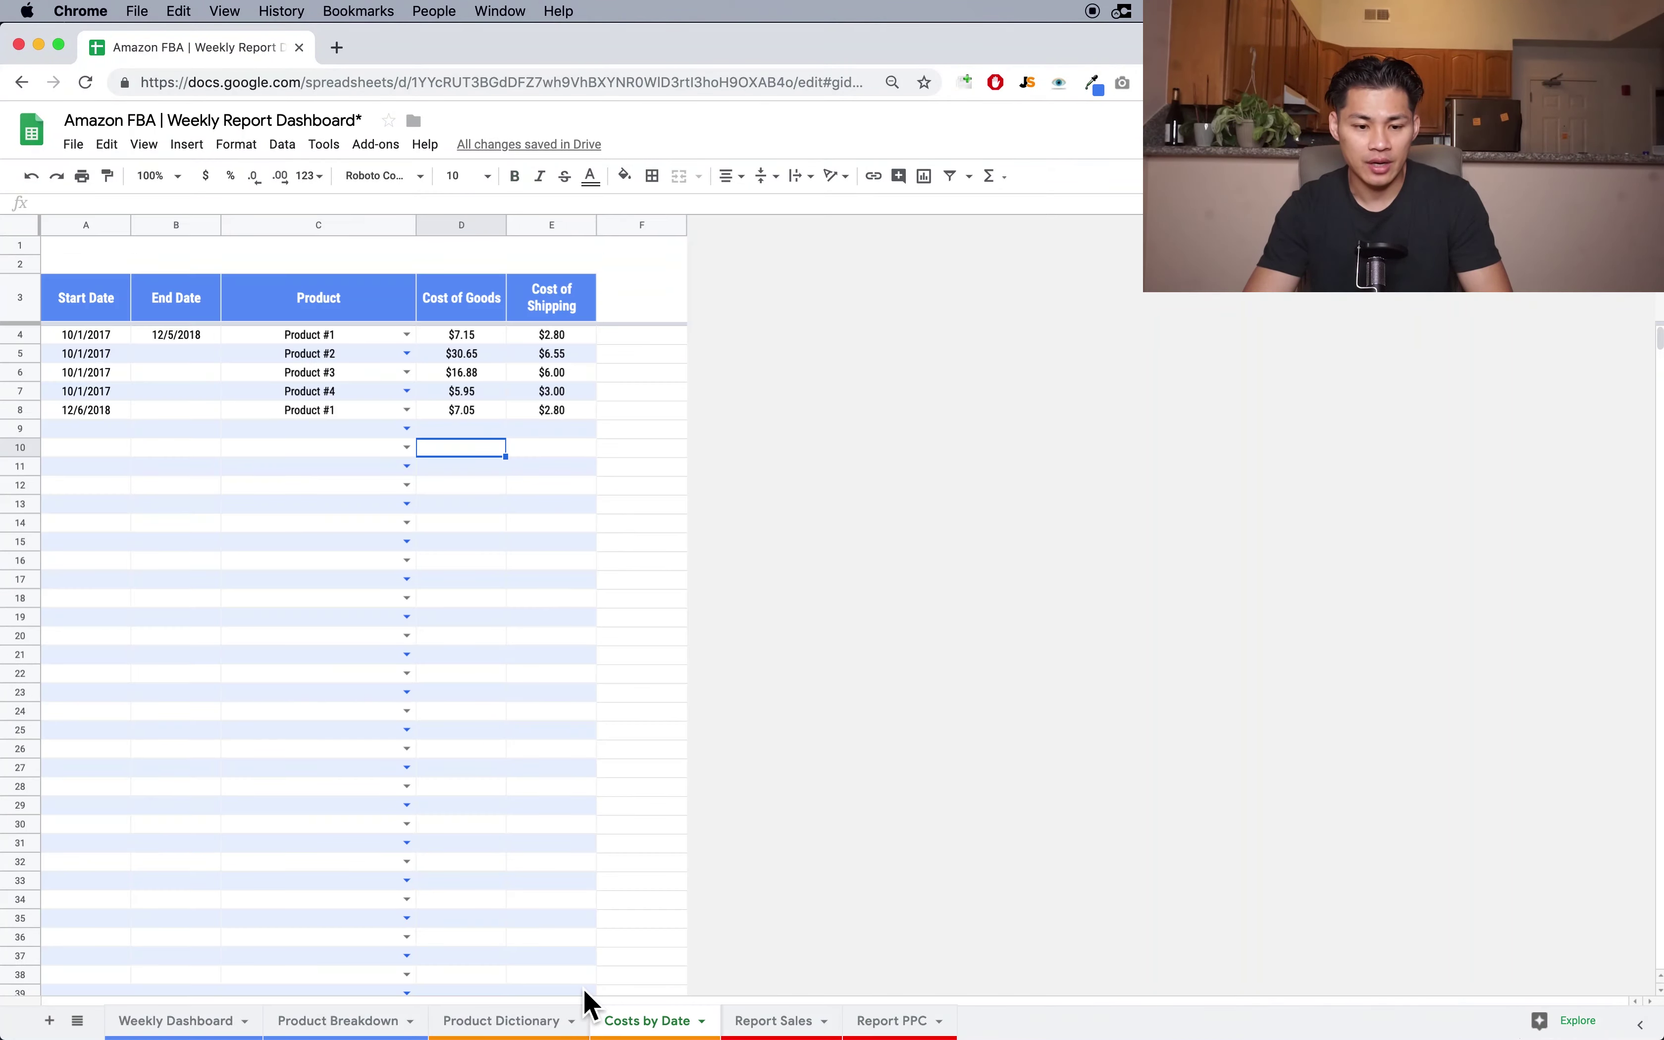
click(550, 1020)
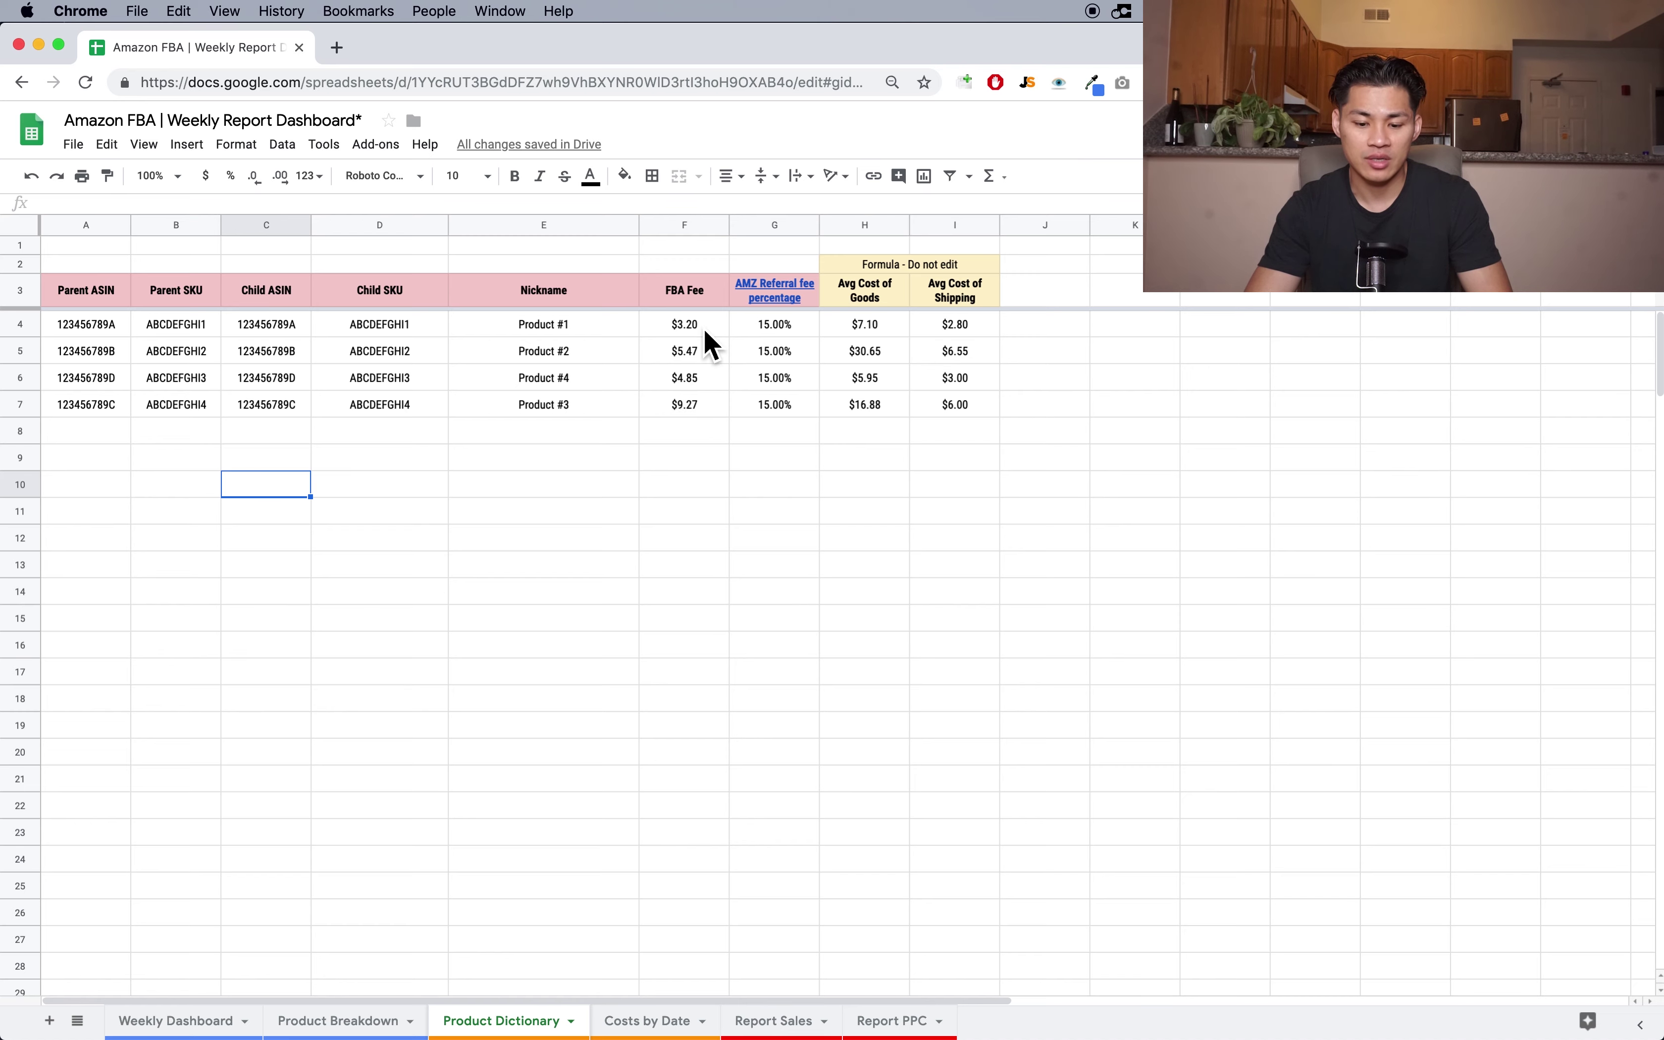
click(715, 600)
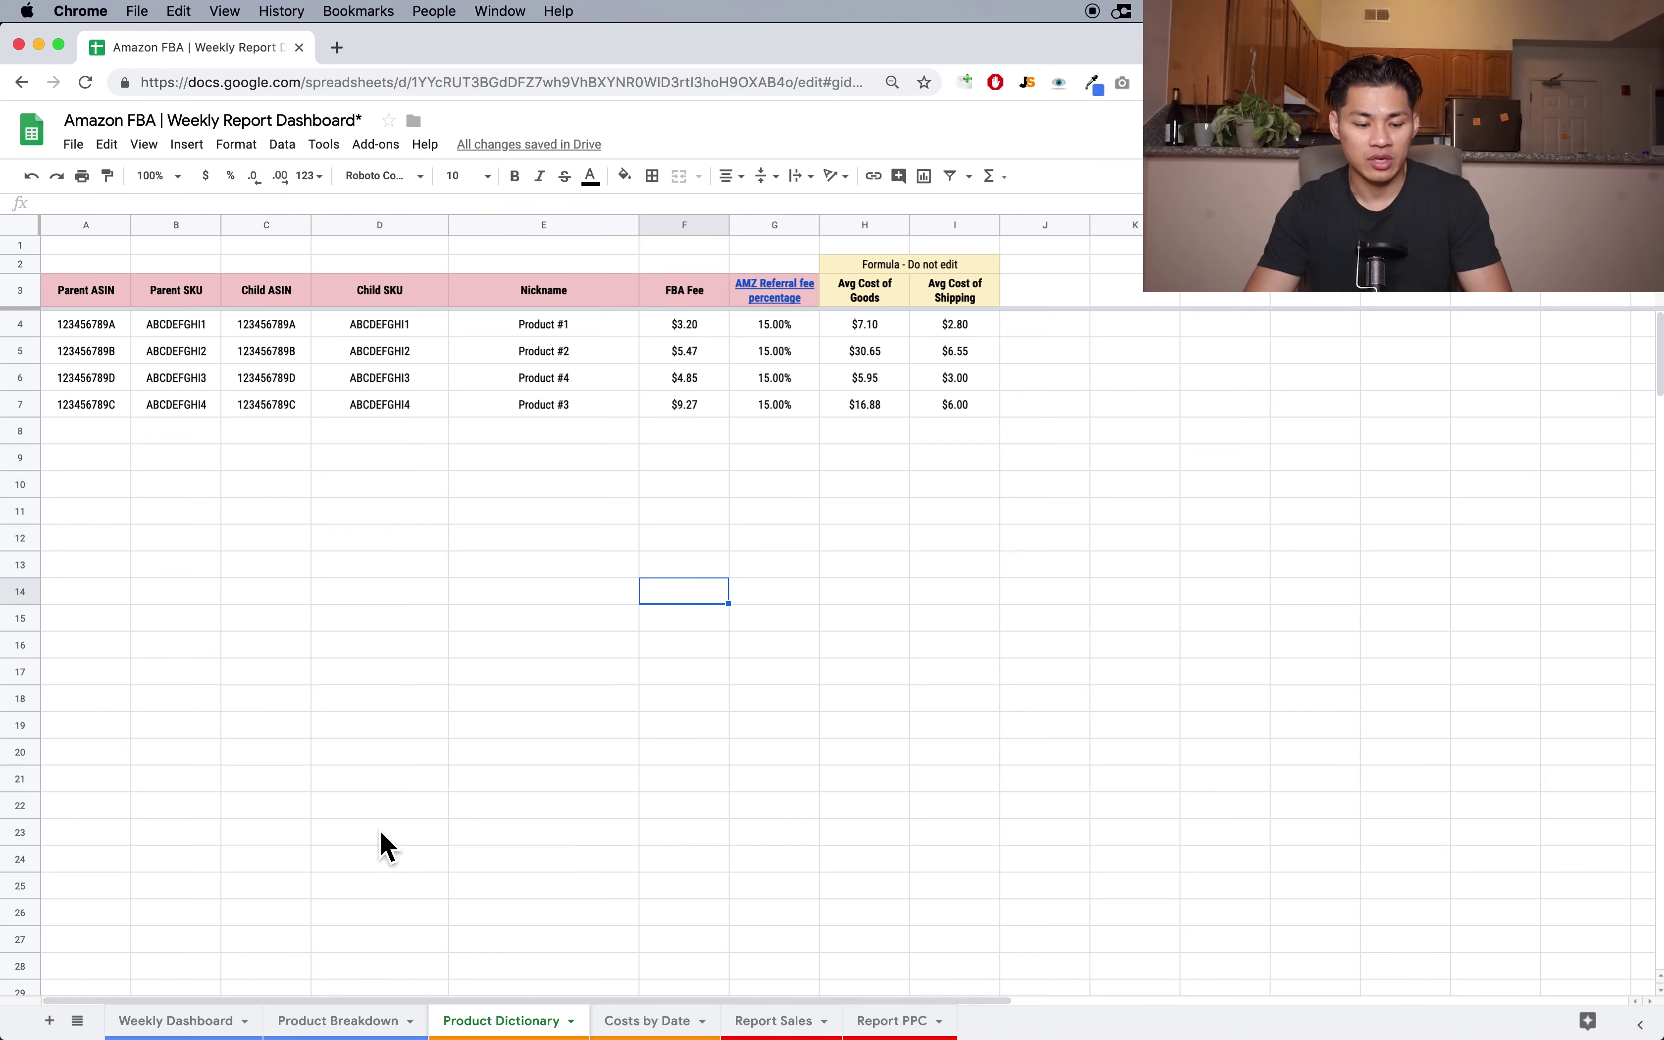
- Return to the Weekly Dashboard sheet and look over its summary table, sales charts and PPC Metrics
click(202, 1023)
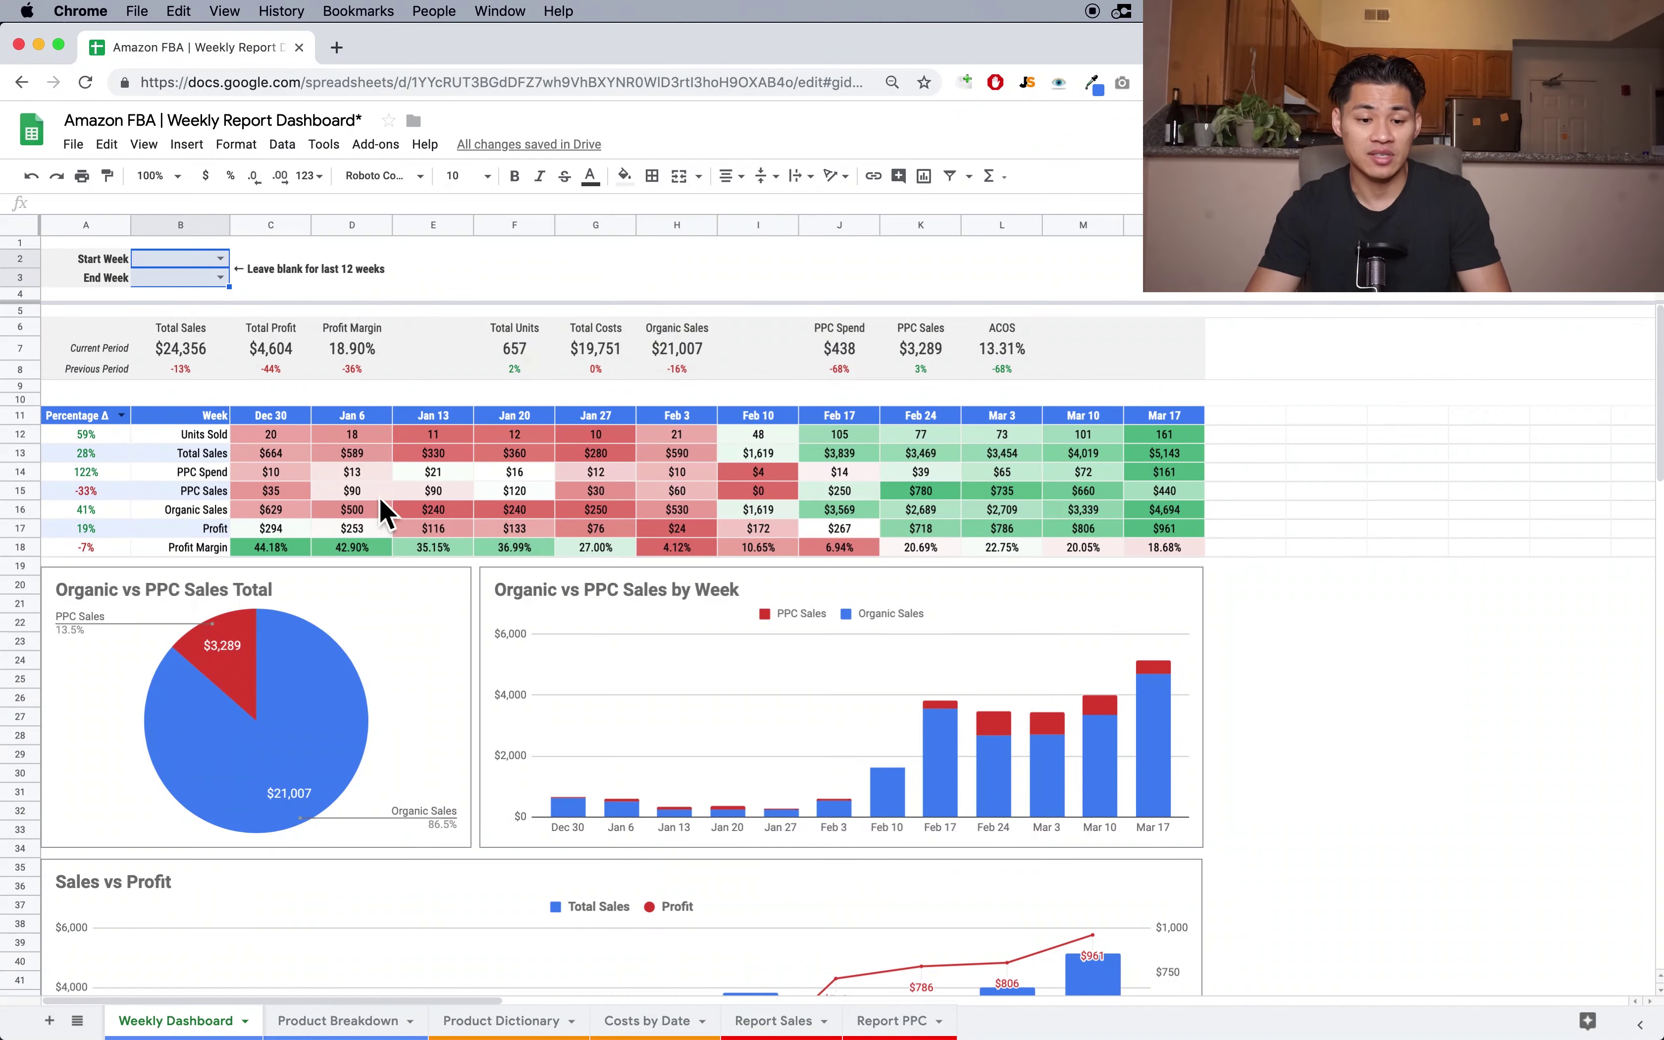
click(526, 278)
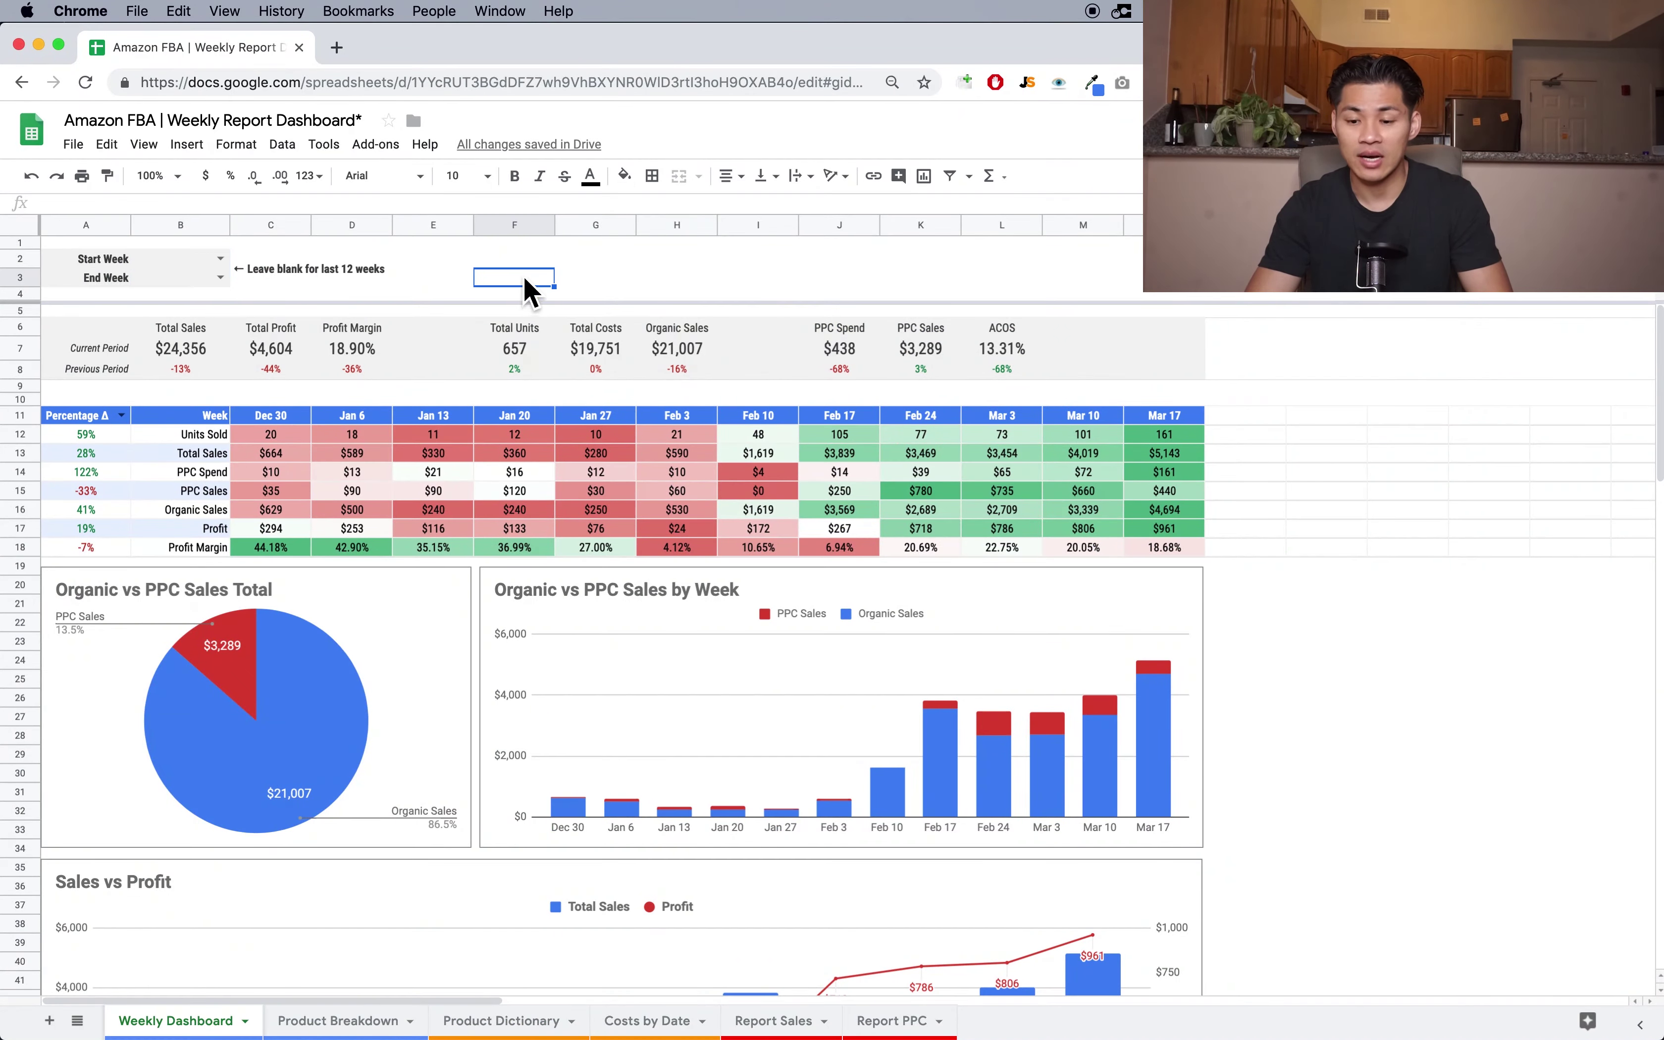
click(825, 282)
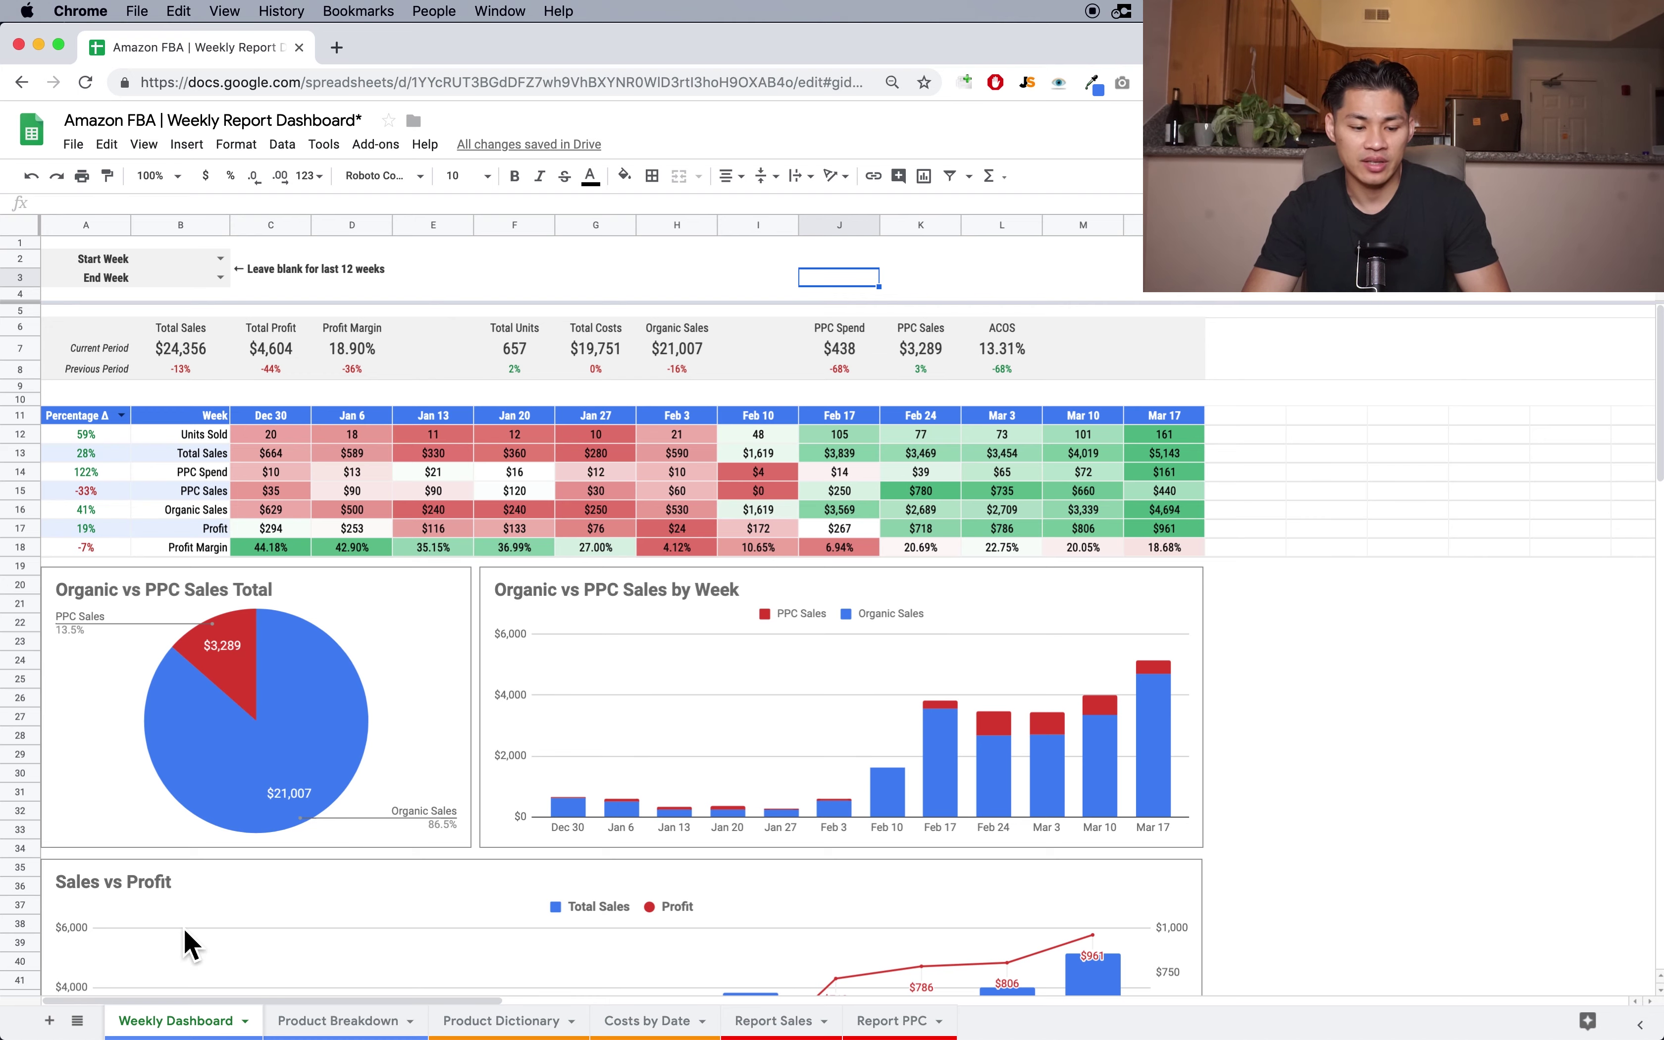
scroll(233, 631, down, 12)
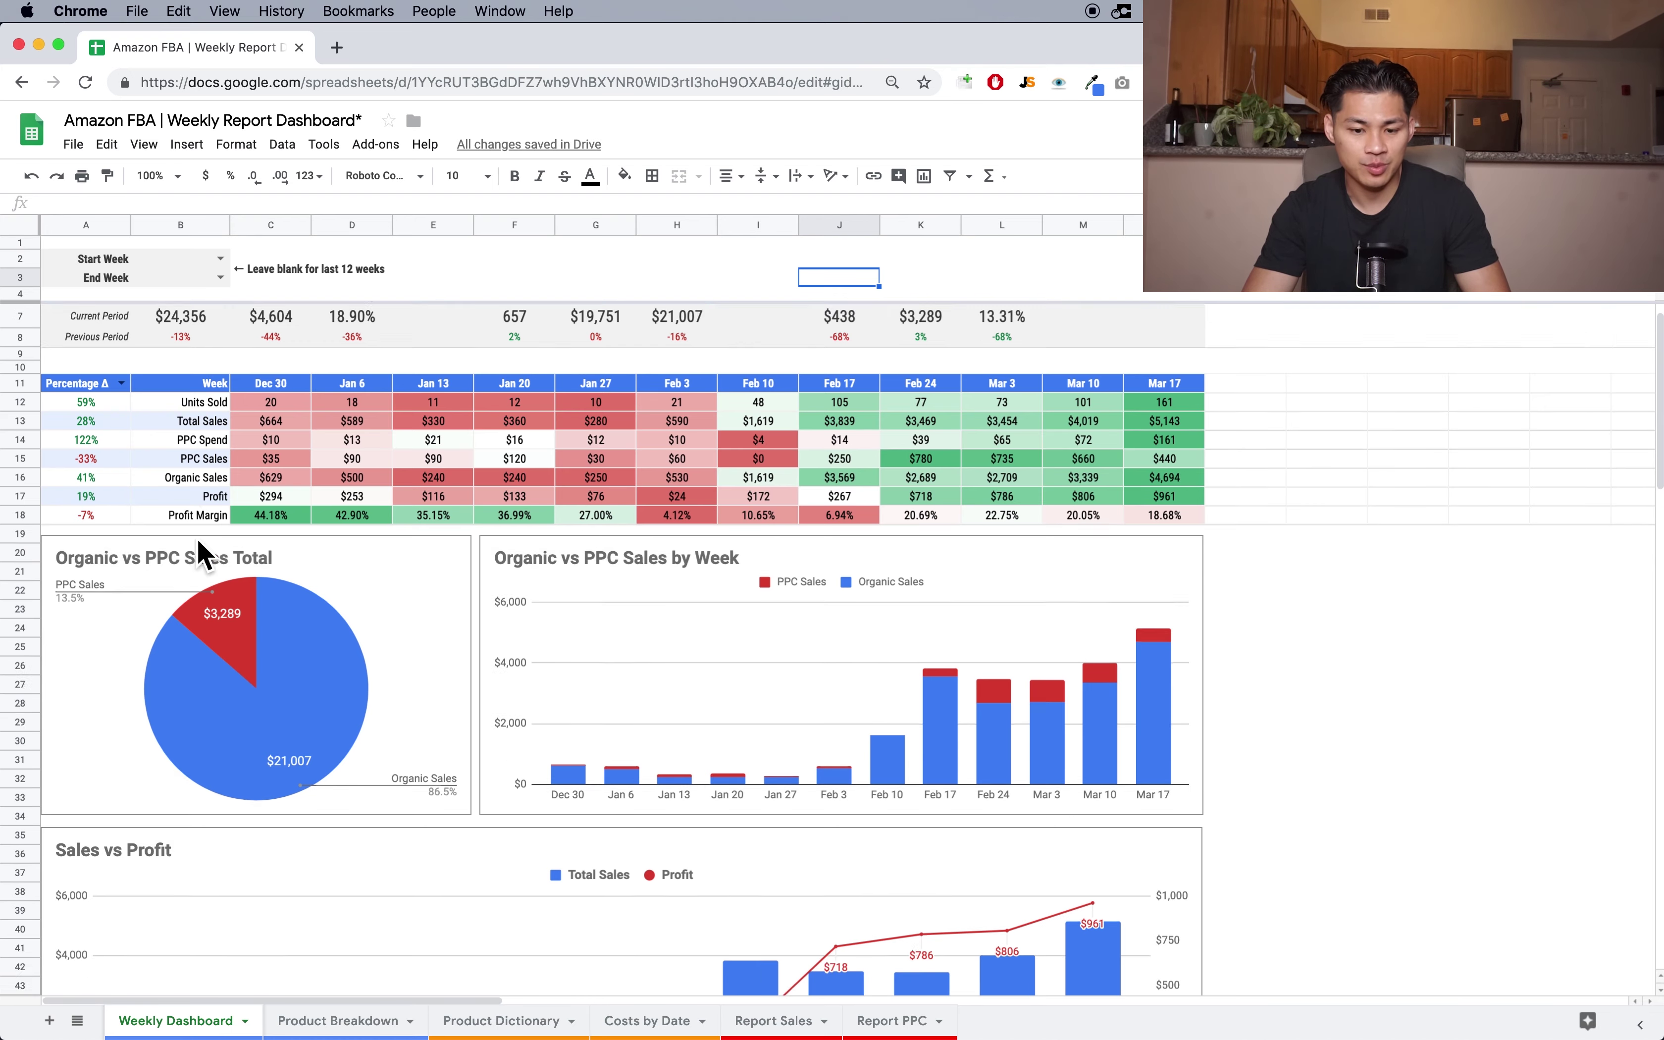
scroll(271, 841, up, 3)
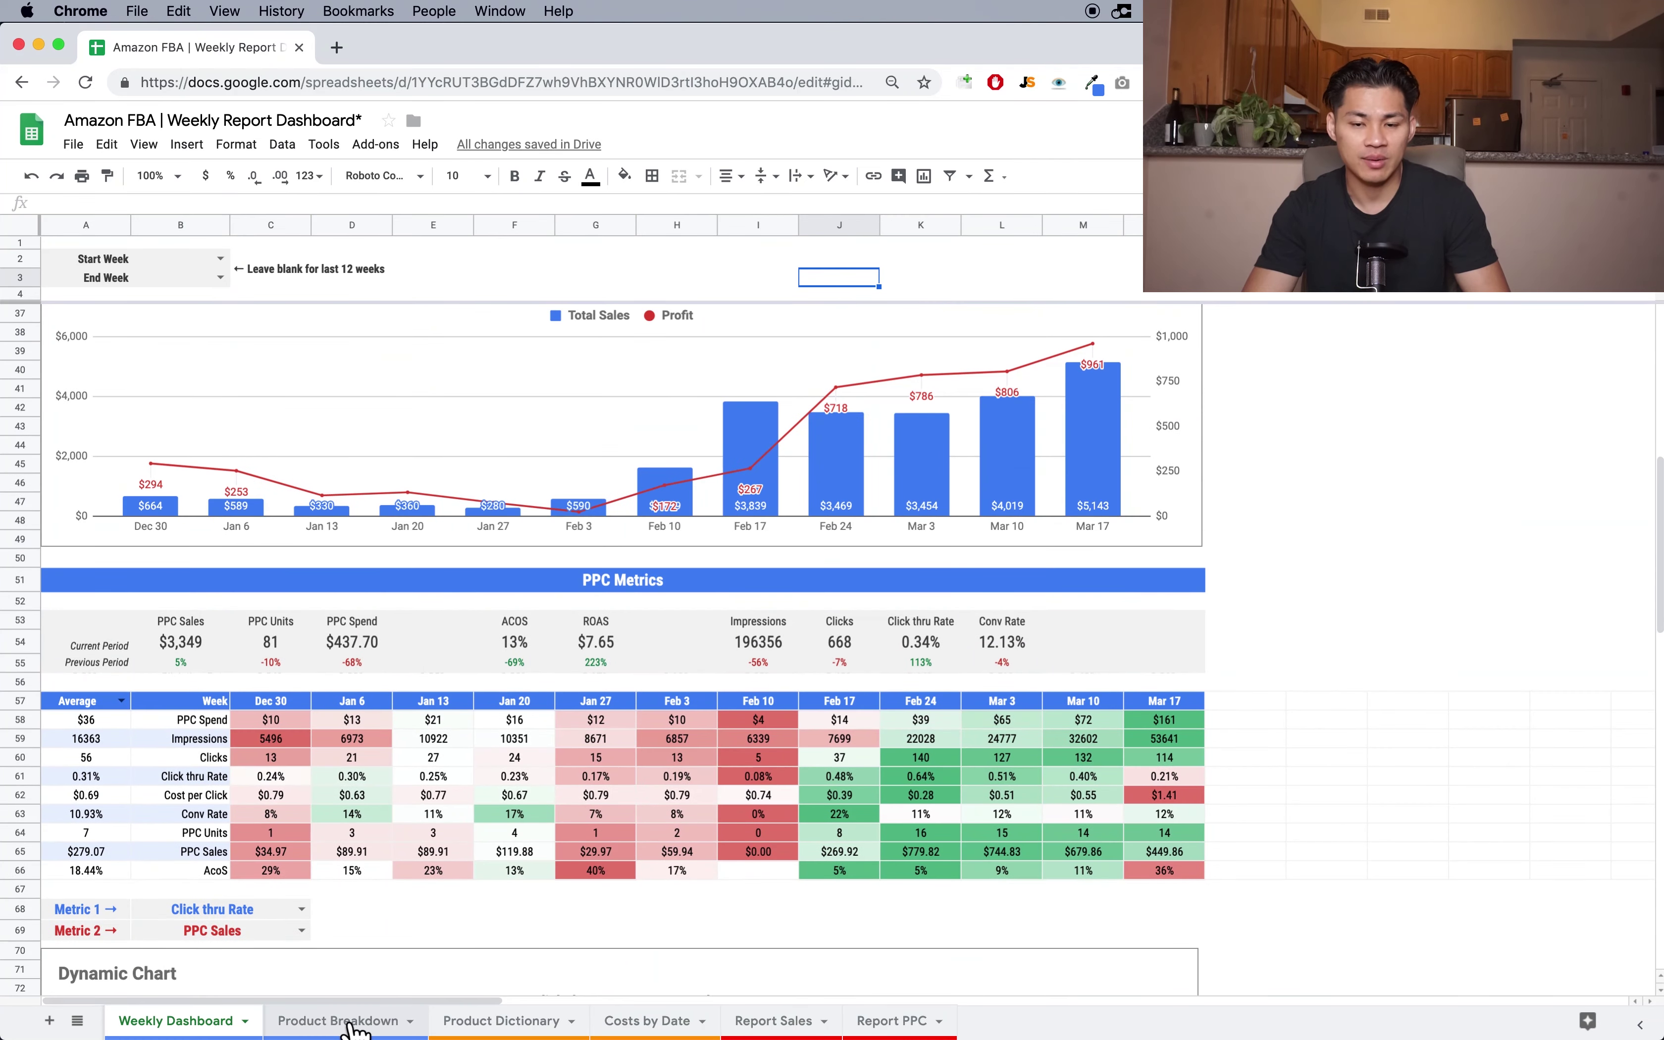
scroll(353, 739, up, 10)
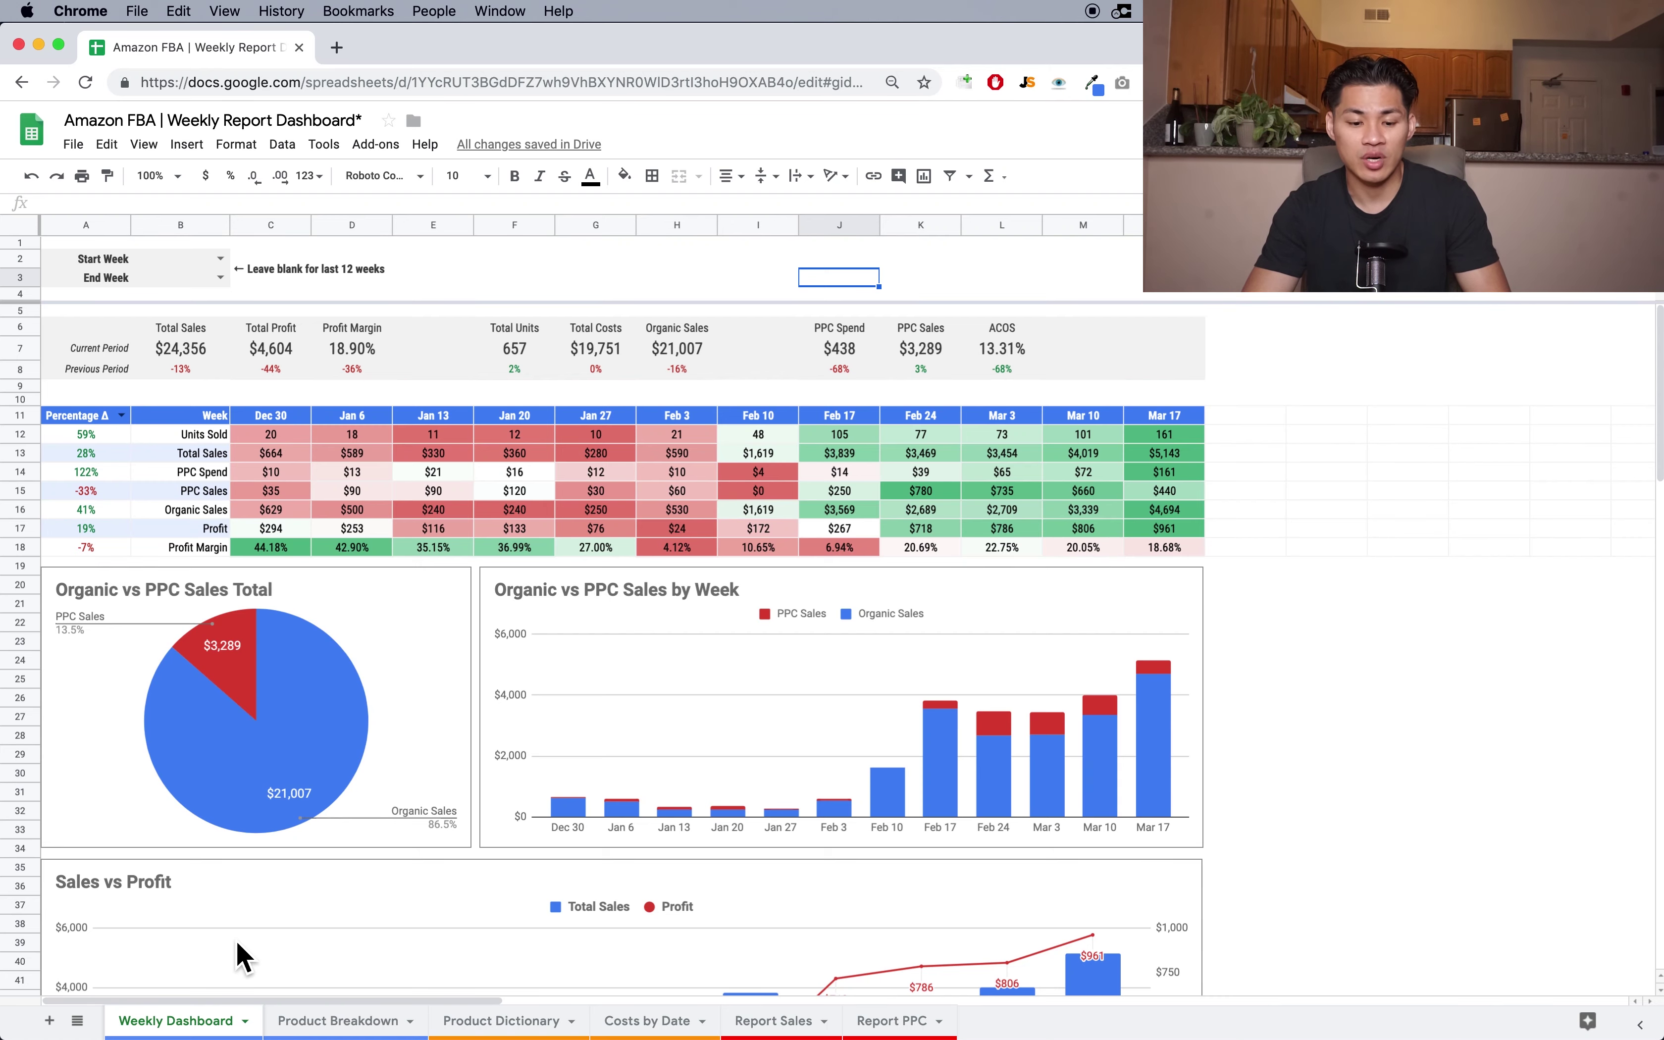
- Revisit the Product Dictionary sheet and the empty rows below the data in the Report Sales sheet
click(526, 1025)
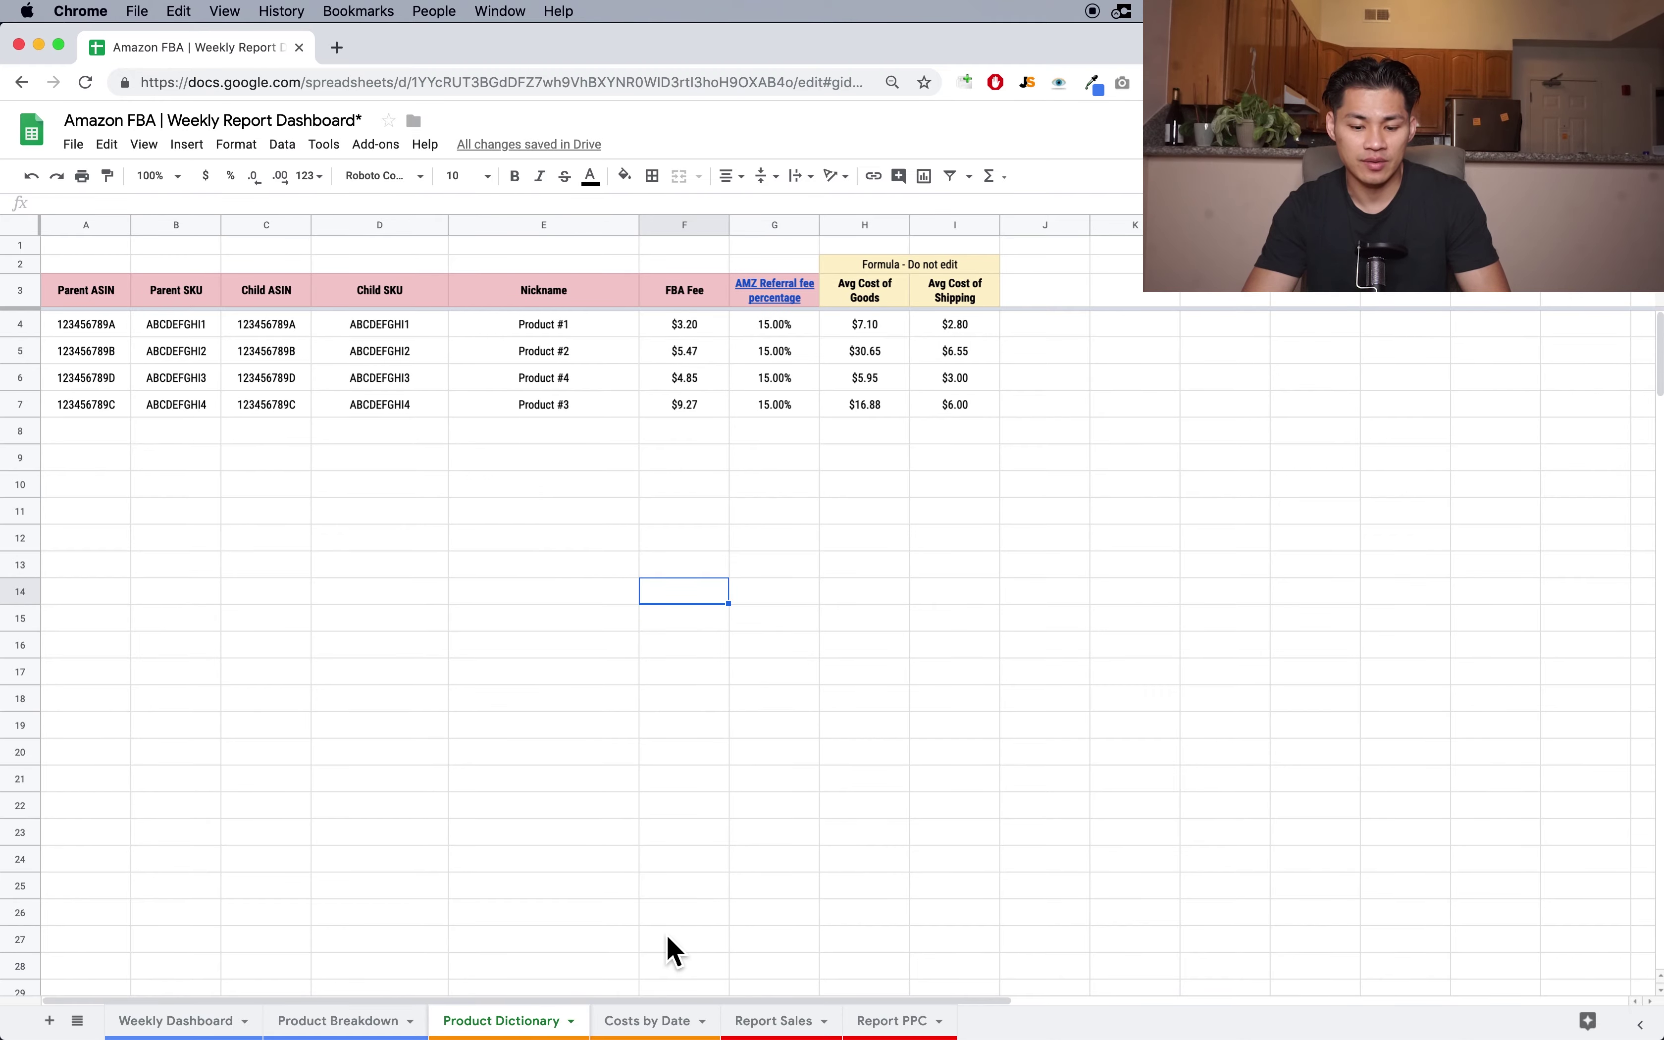
click(792, 1025)
click(818, 929)
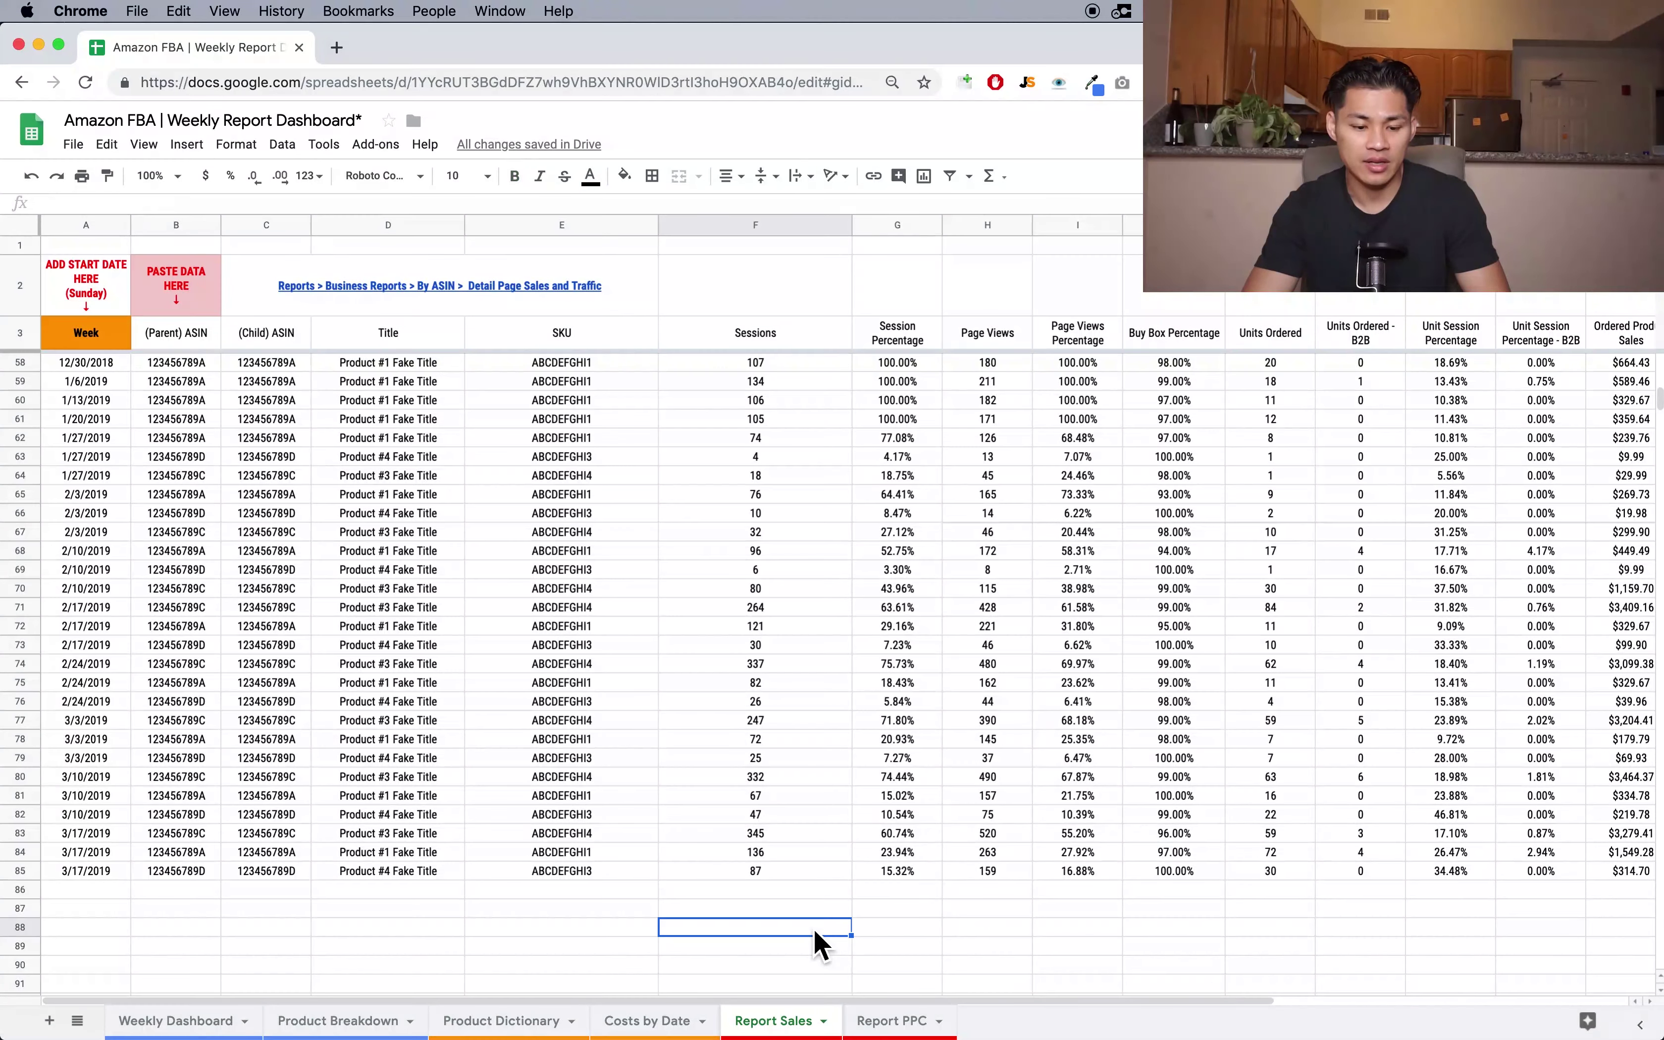
- Show the Weekly Dashboard sheet again and go back to Product #3's overview in the Product Breakdown sheet
click(230, 1023)
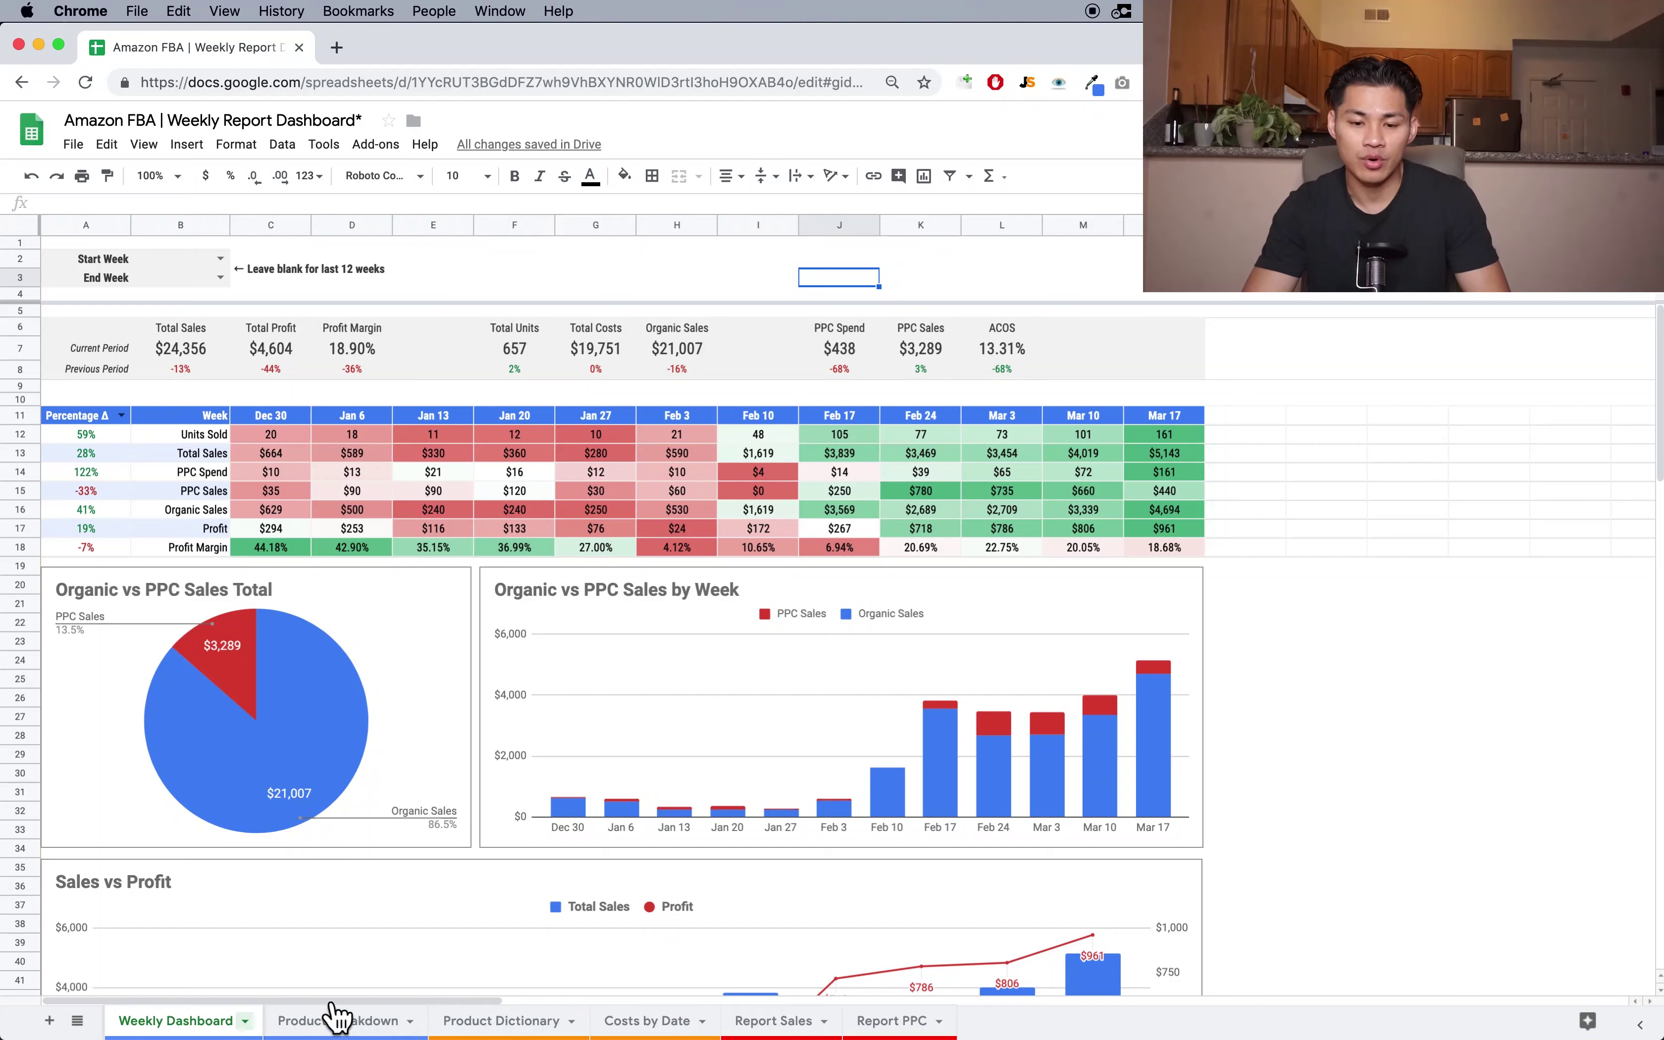
click(337, 1021)
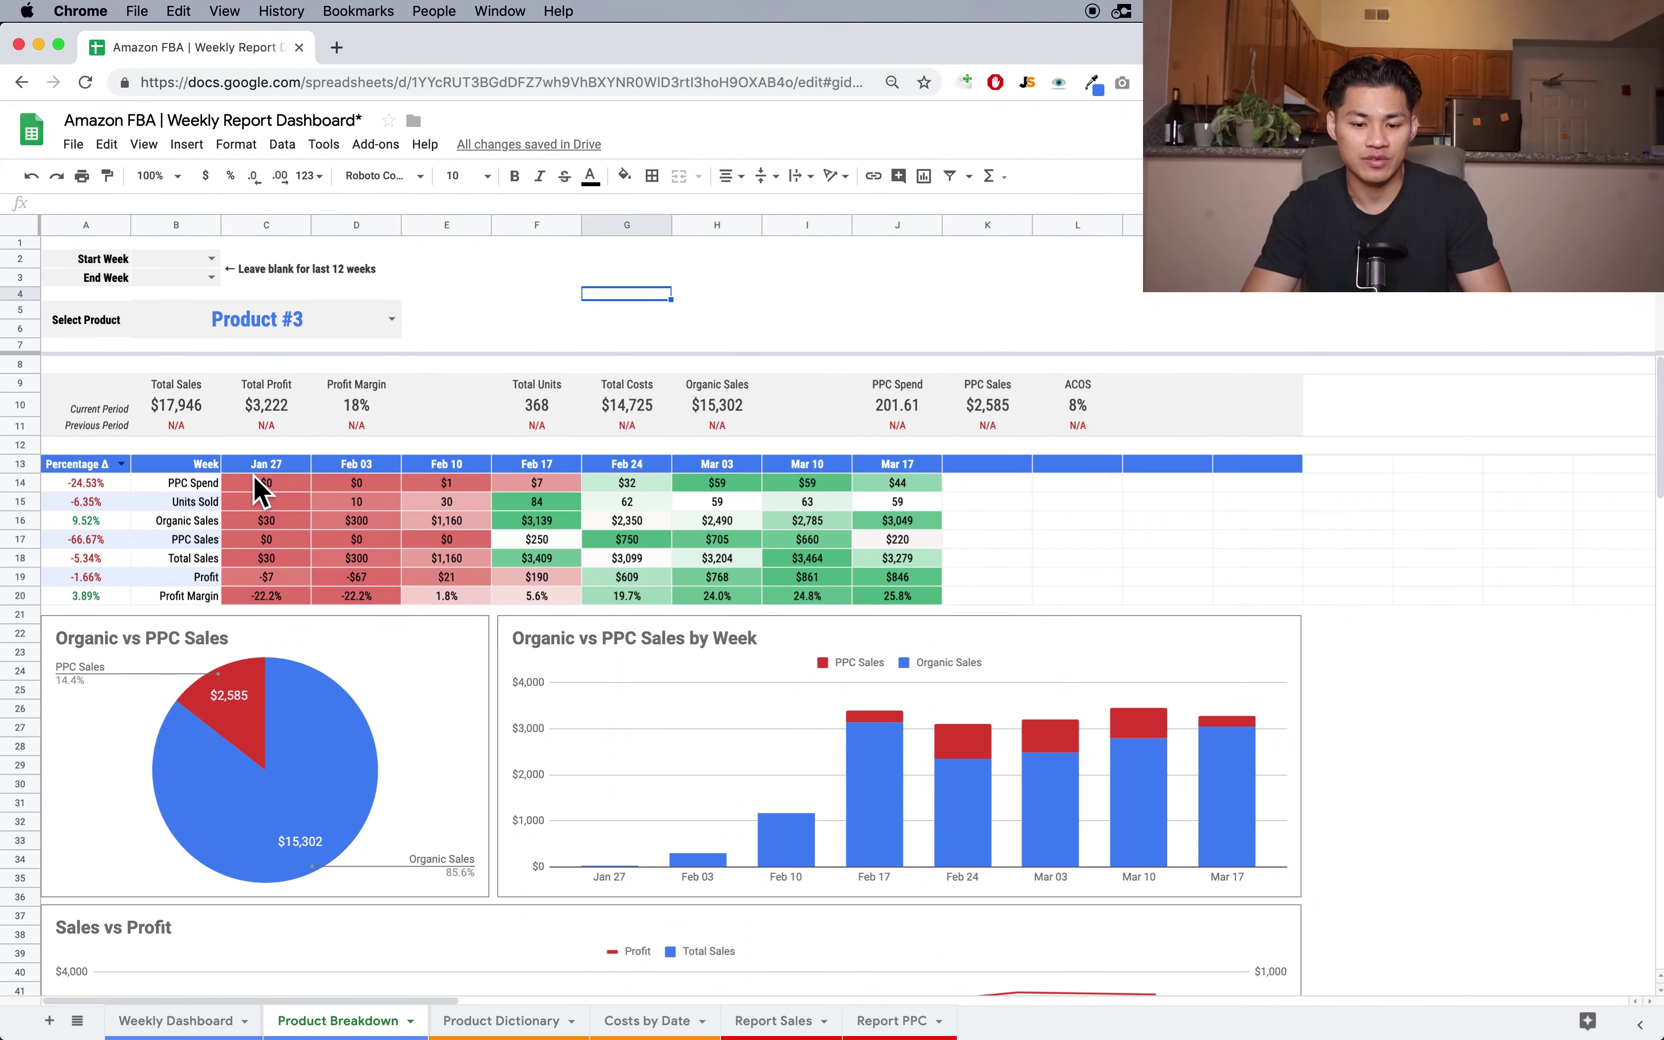
click(752, 296)
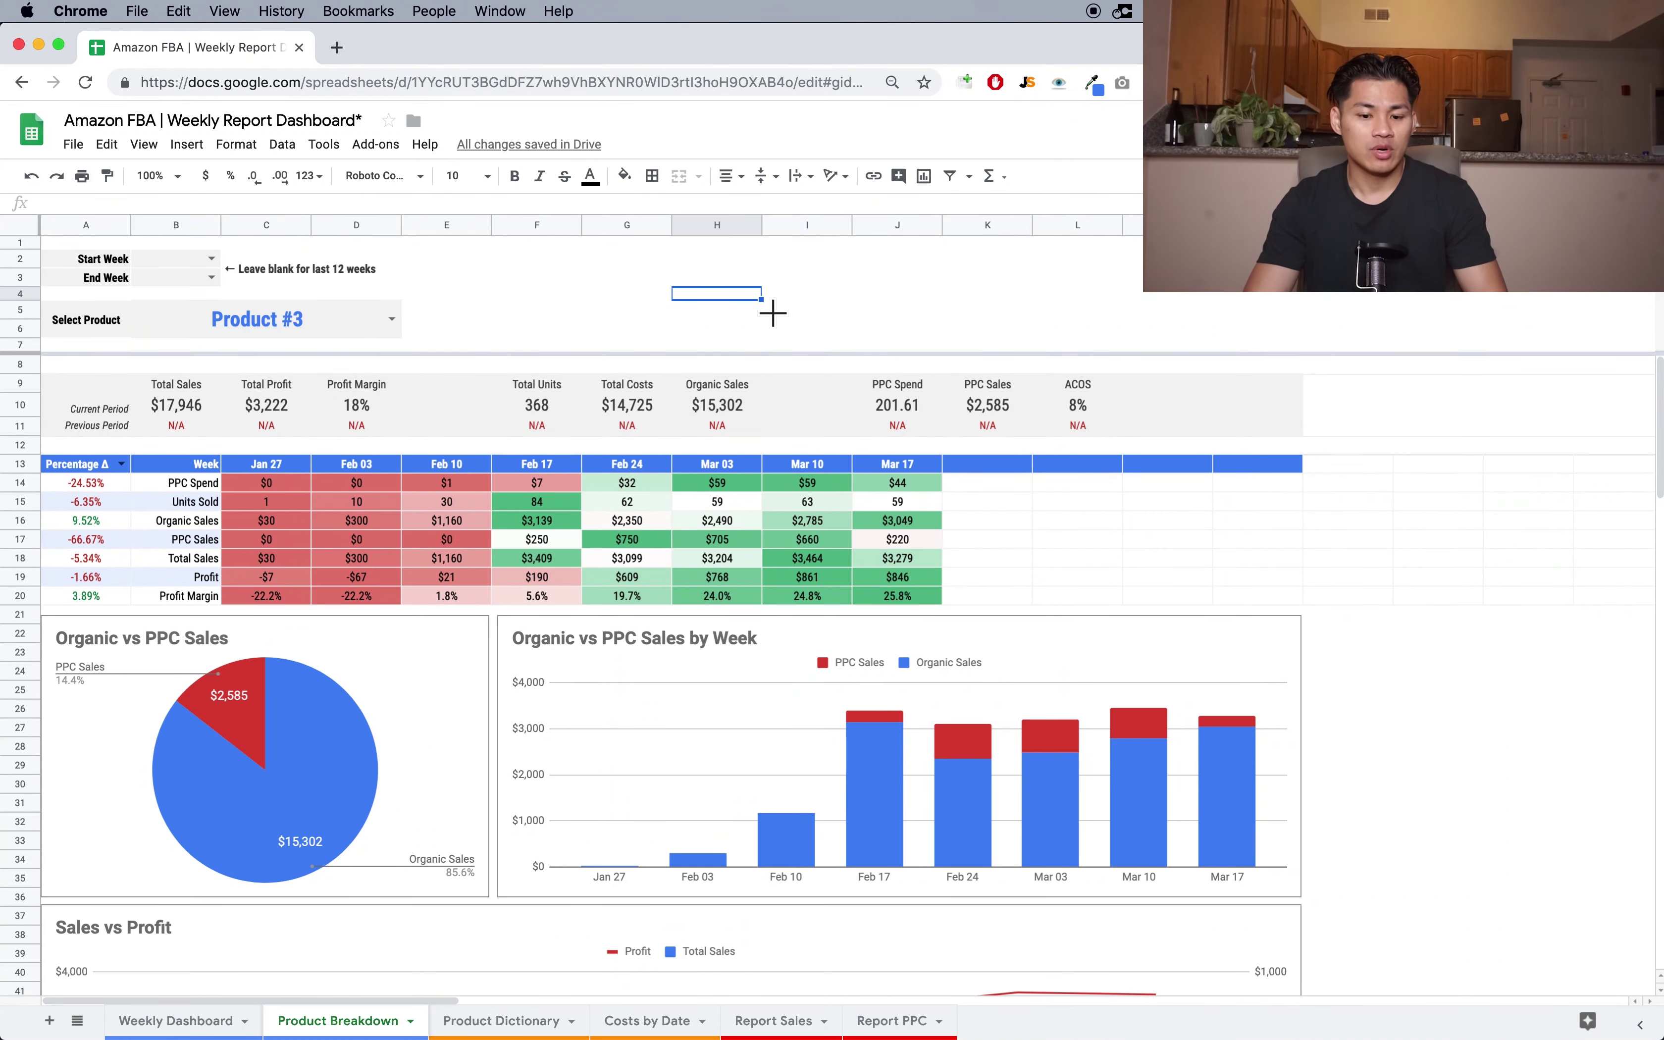